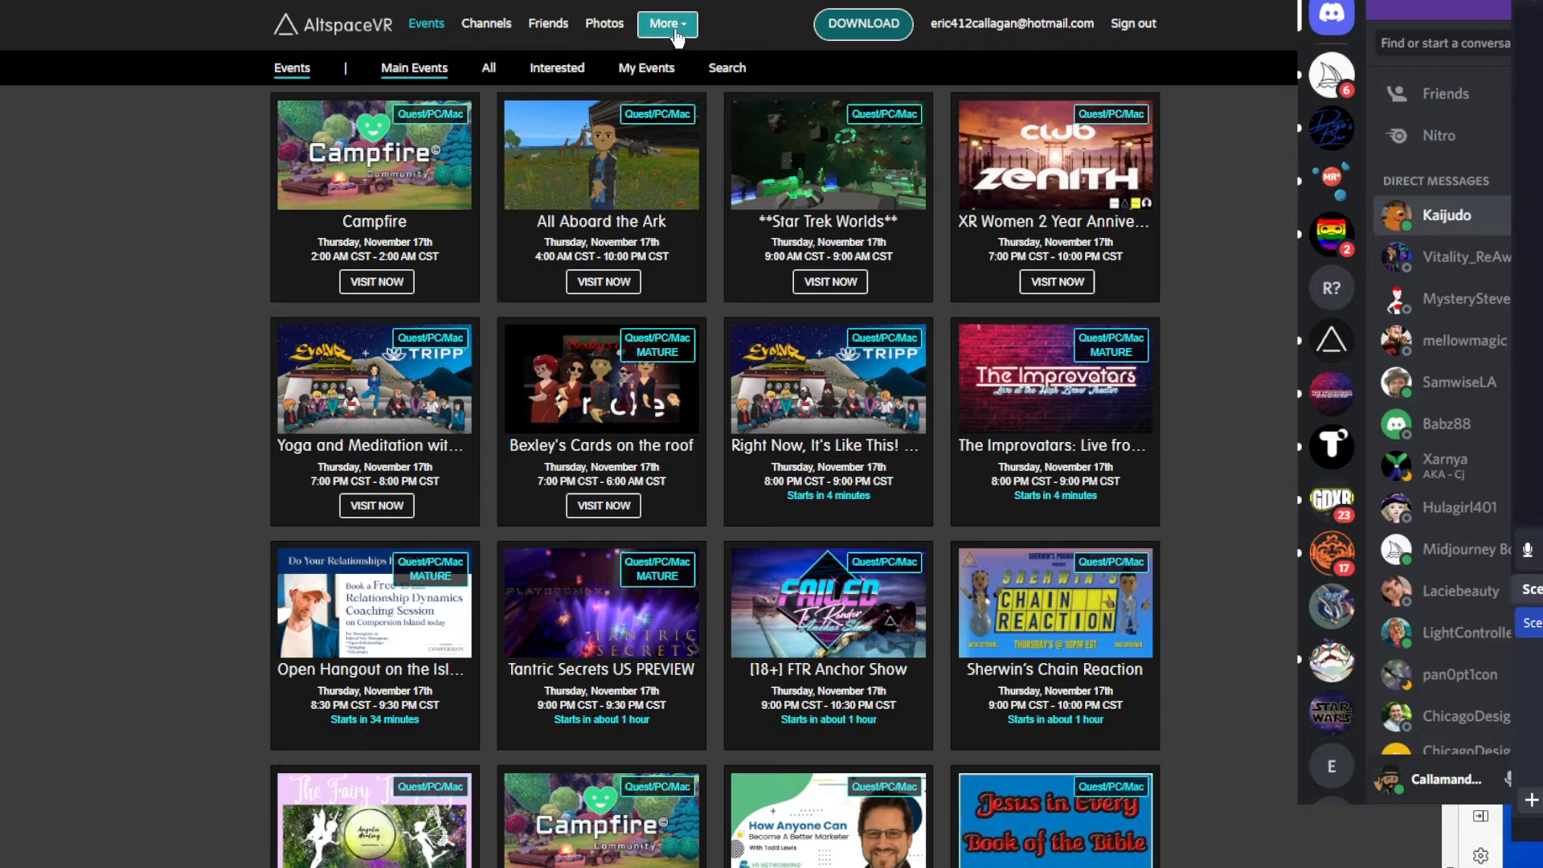
Open the Chess Set NP entry from the list of owned MREs.
click(672, 26)
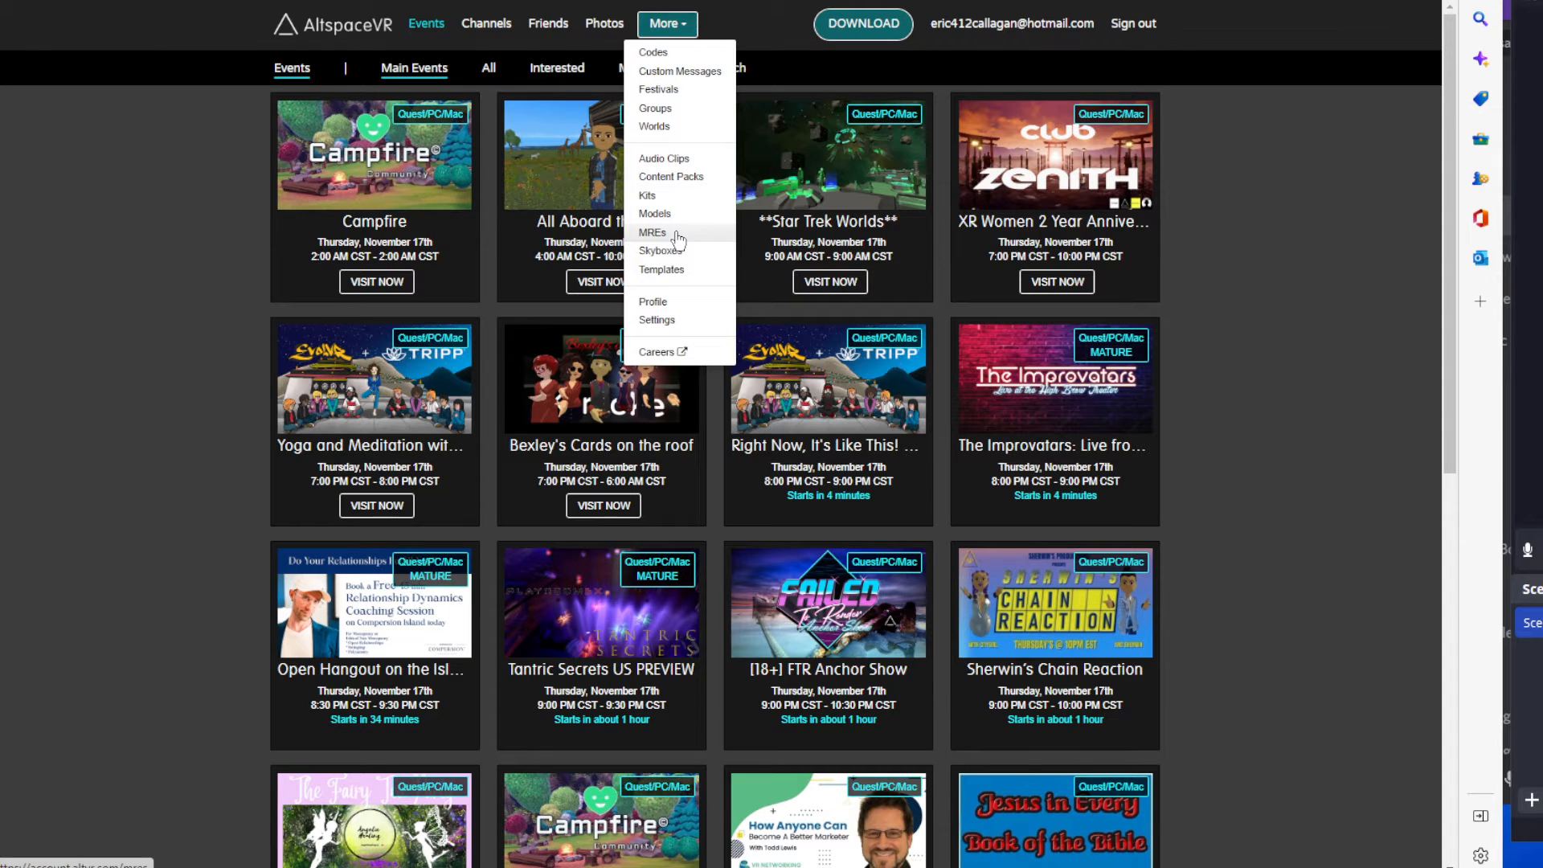
click(653, 232)
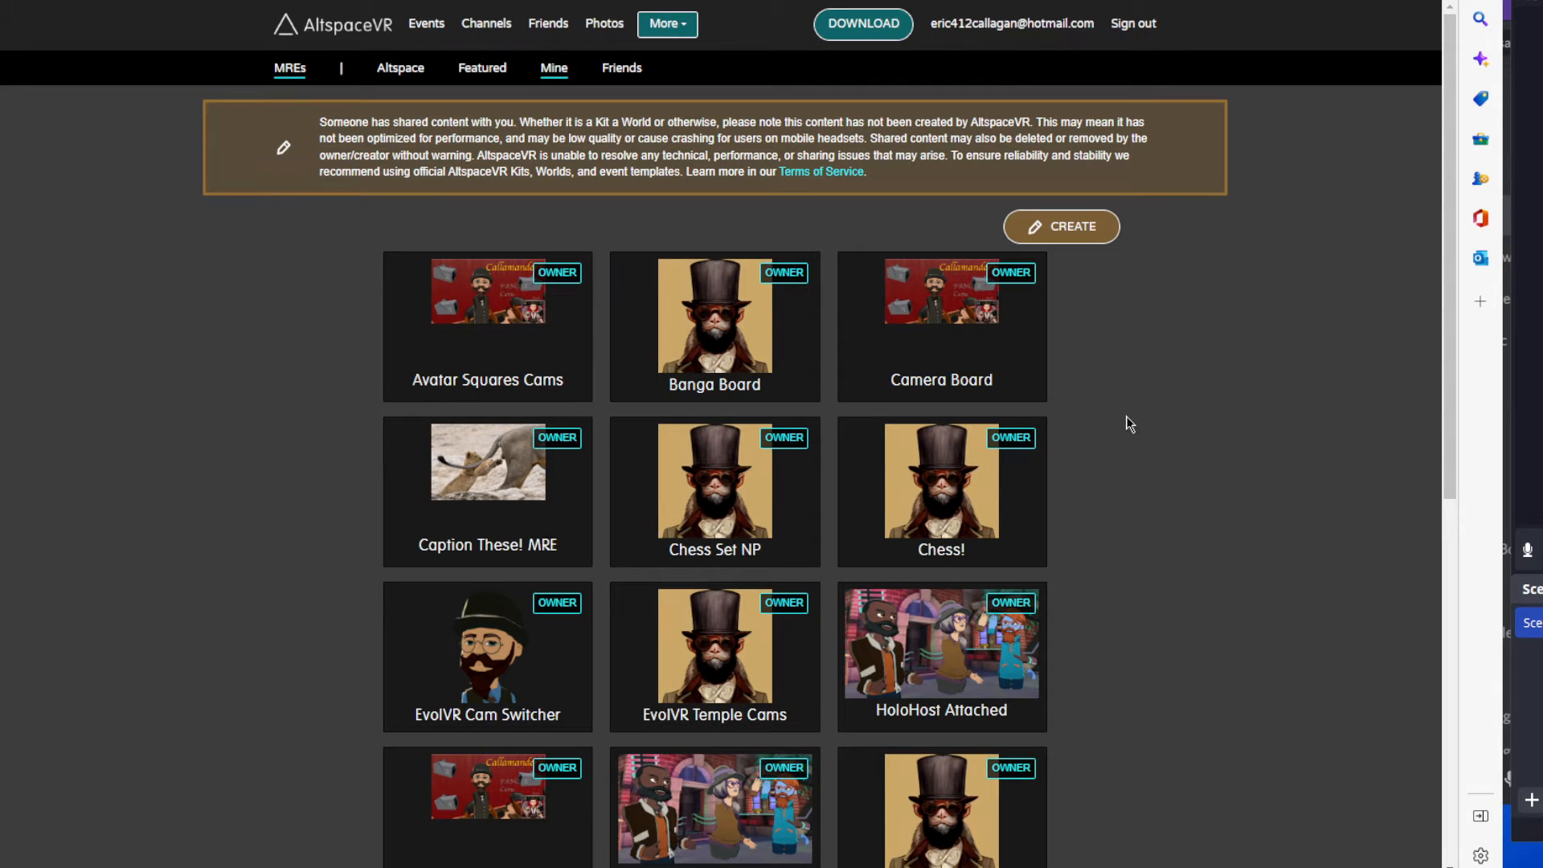
scroll(1134, 450, down, 2)
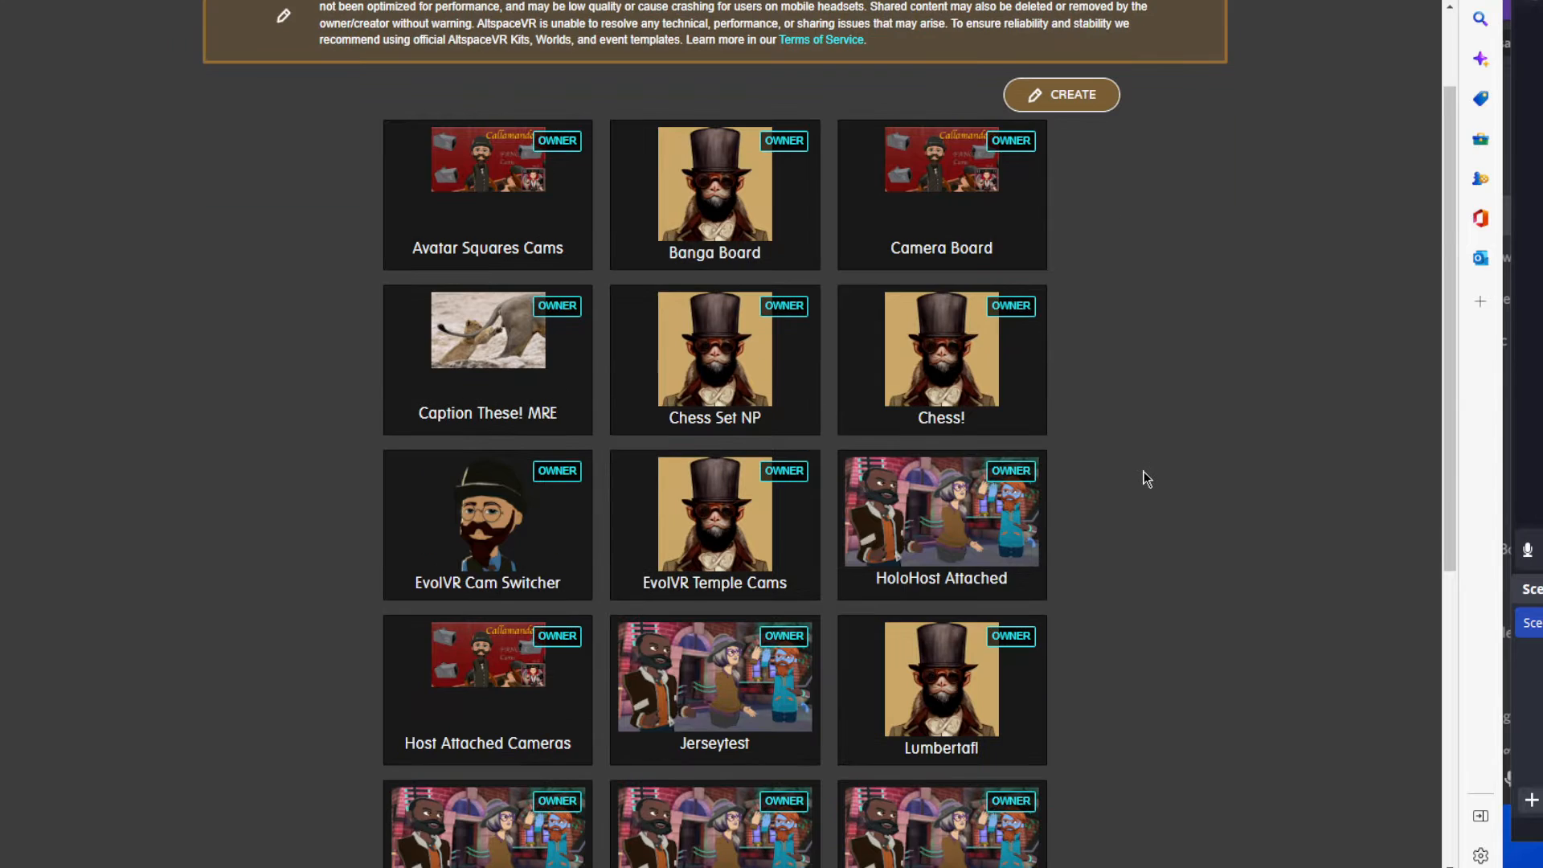
click(774, 366)
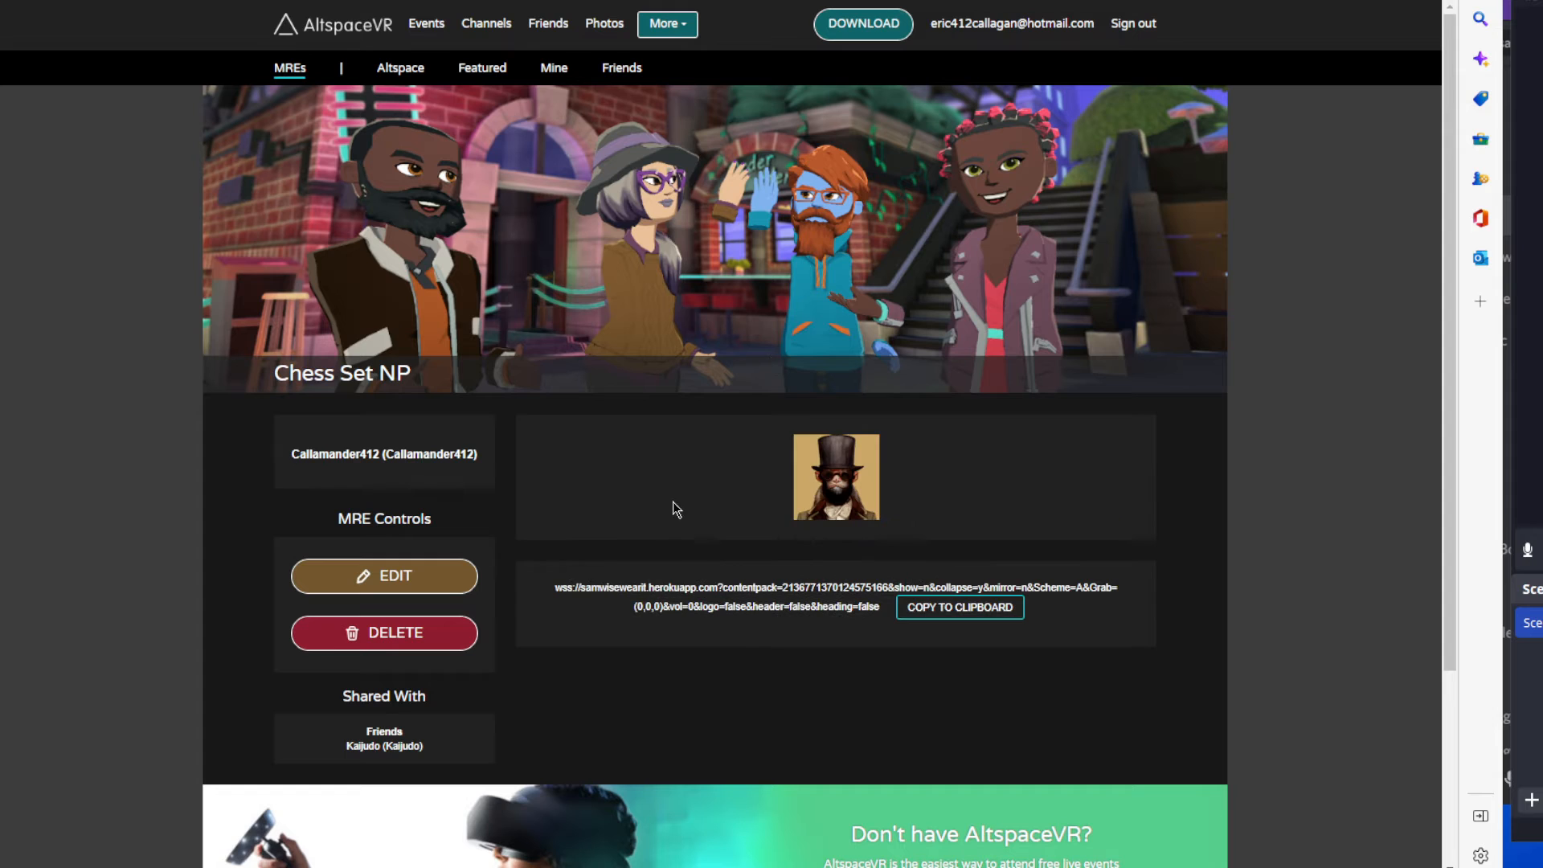
Examine the full URL of the Chess Set NP MRE, including its contentpack parameter.
scroll(755, 642, up, 1)
scroll(755, 642, up, 2)
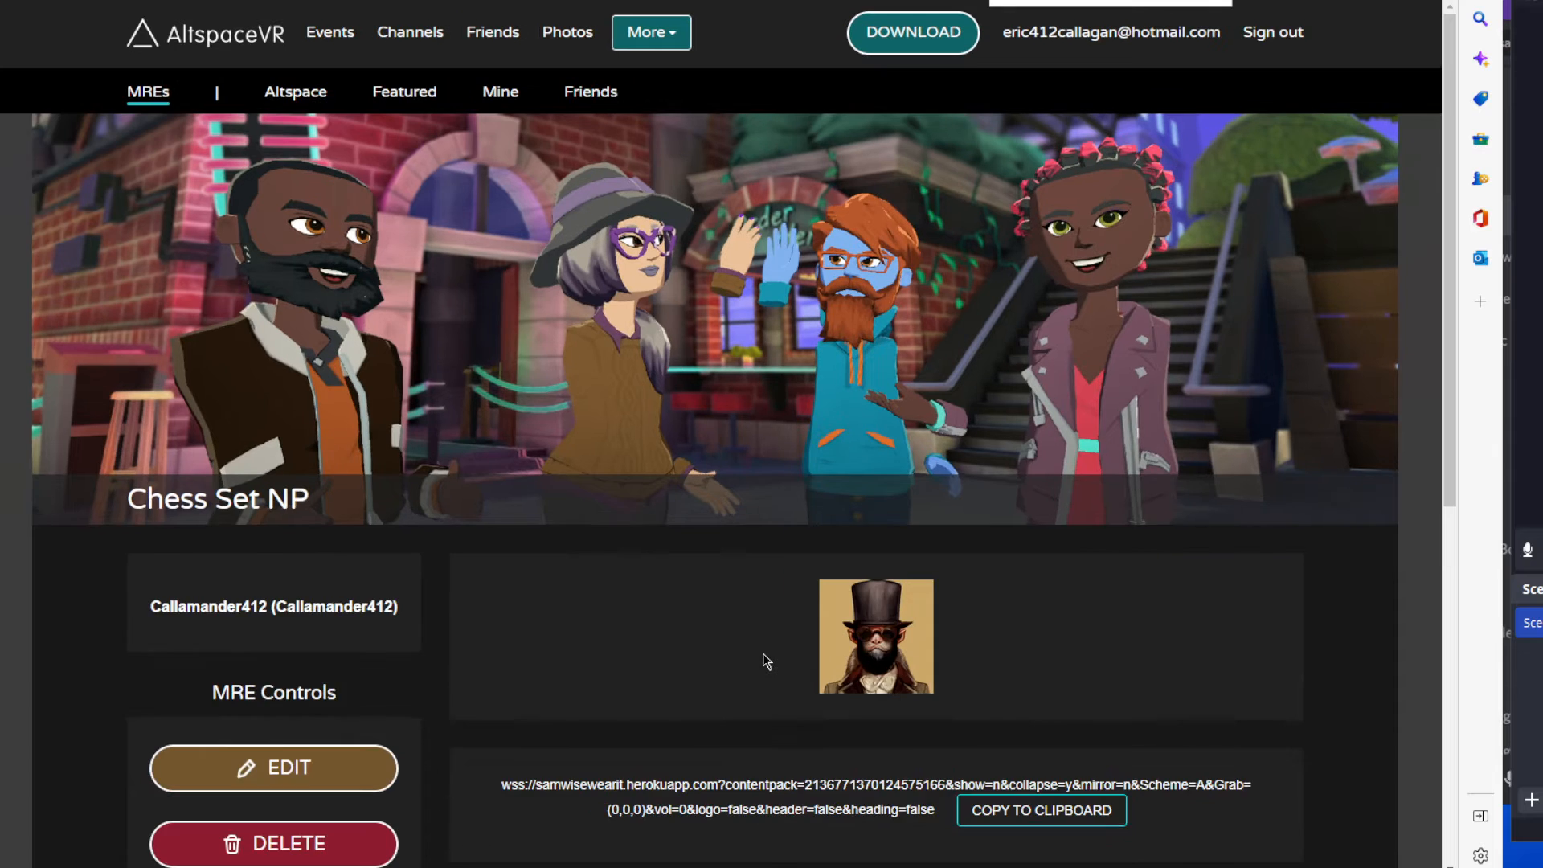
drag(1451, 350, 1444, 548)
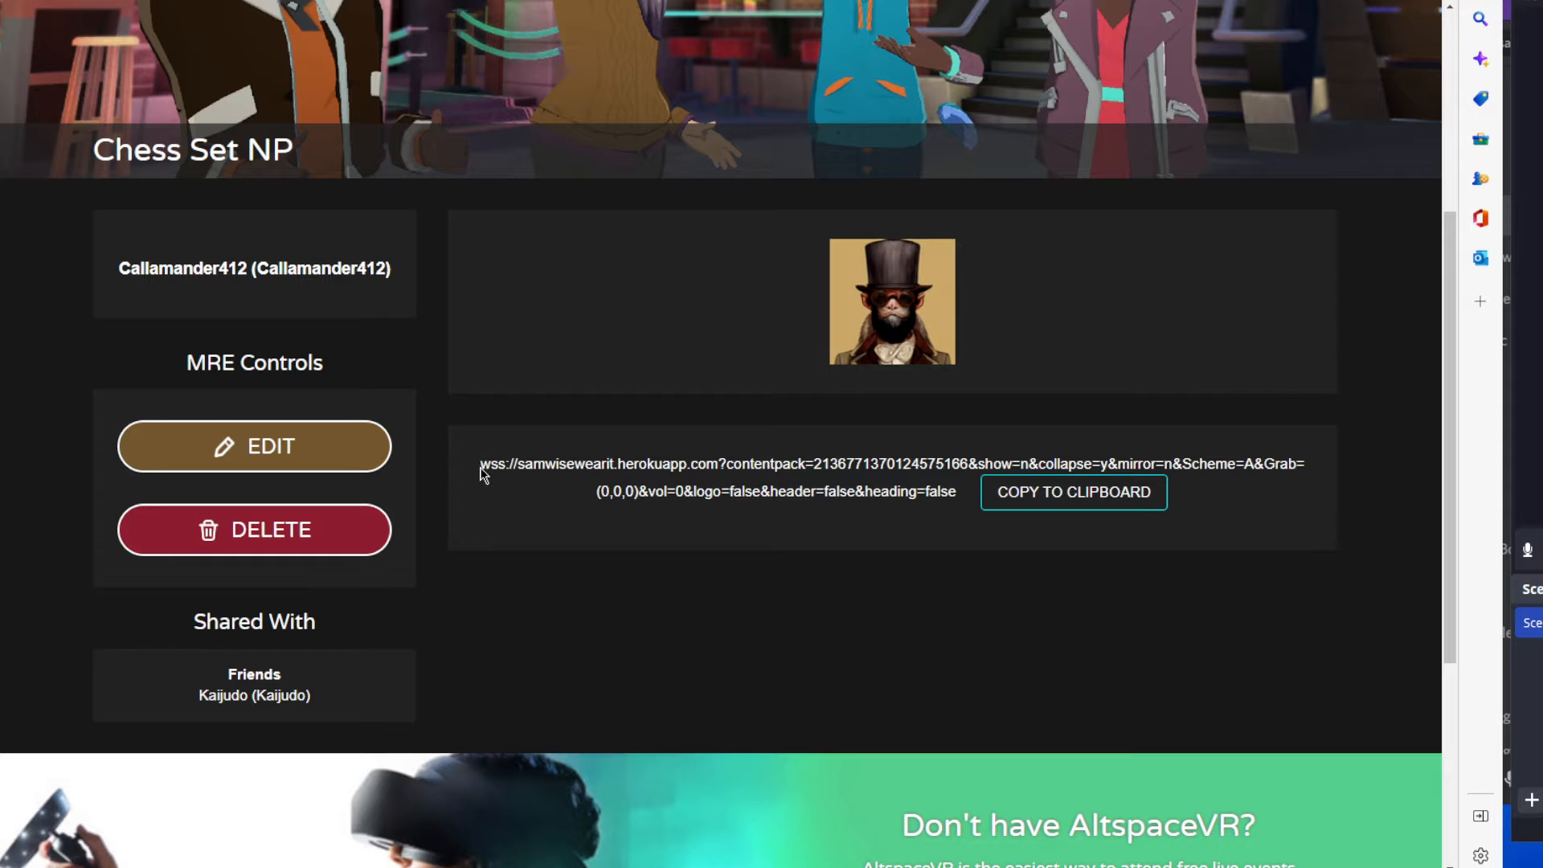
drag(480, 462, 964, 503)
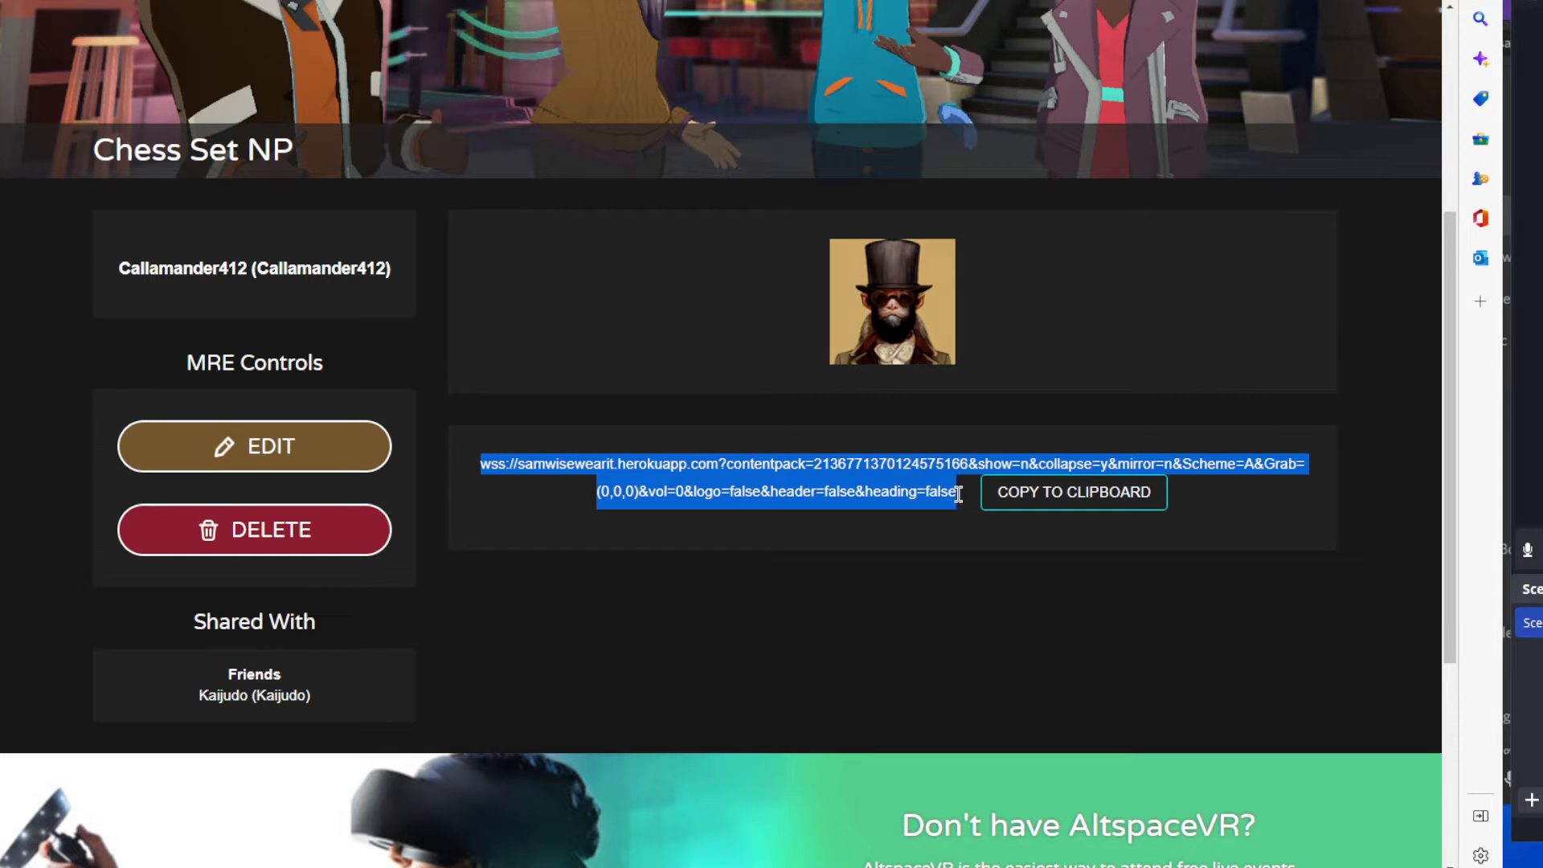
click(765, 486)
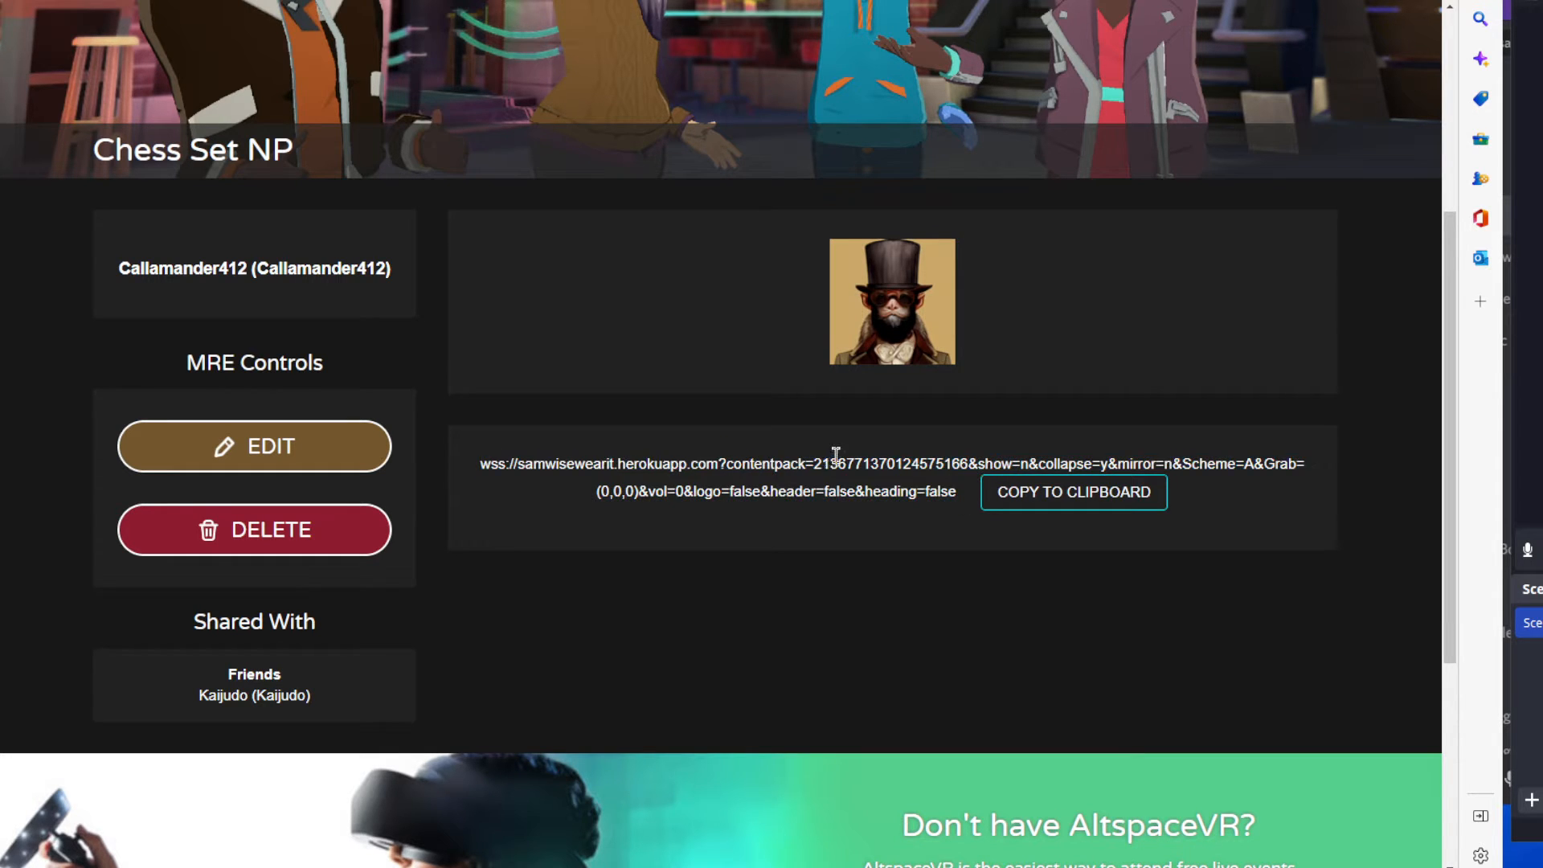
drag(726, 464, 967, 466)
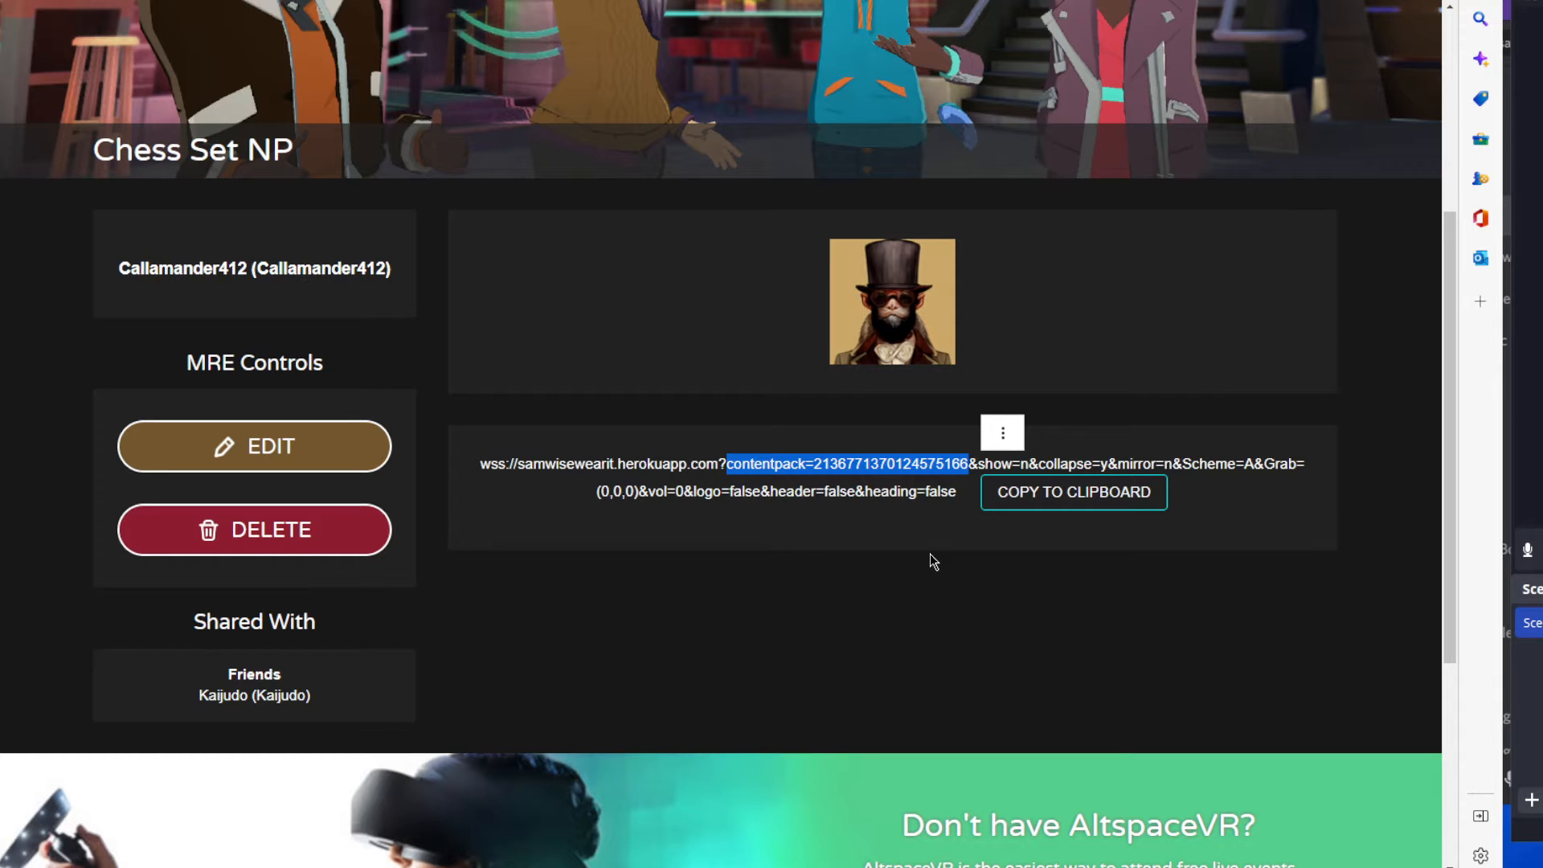
click(961, 495)
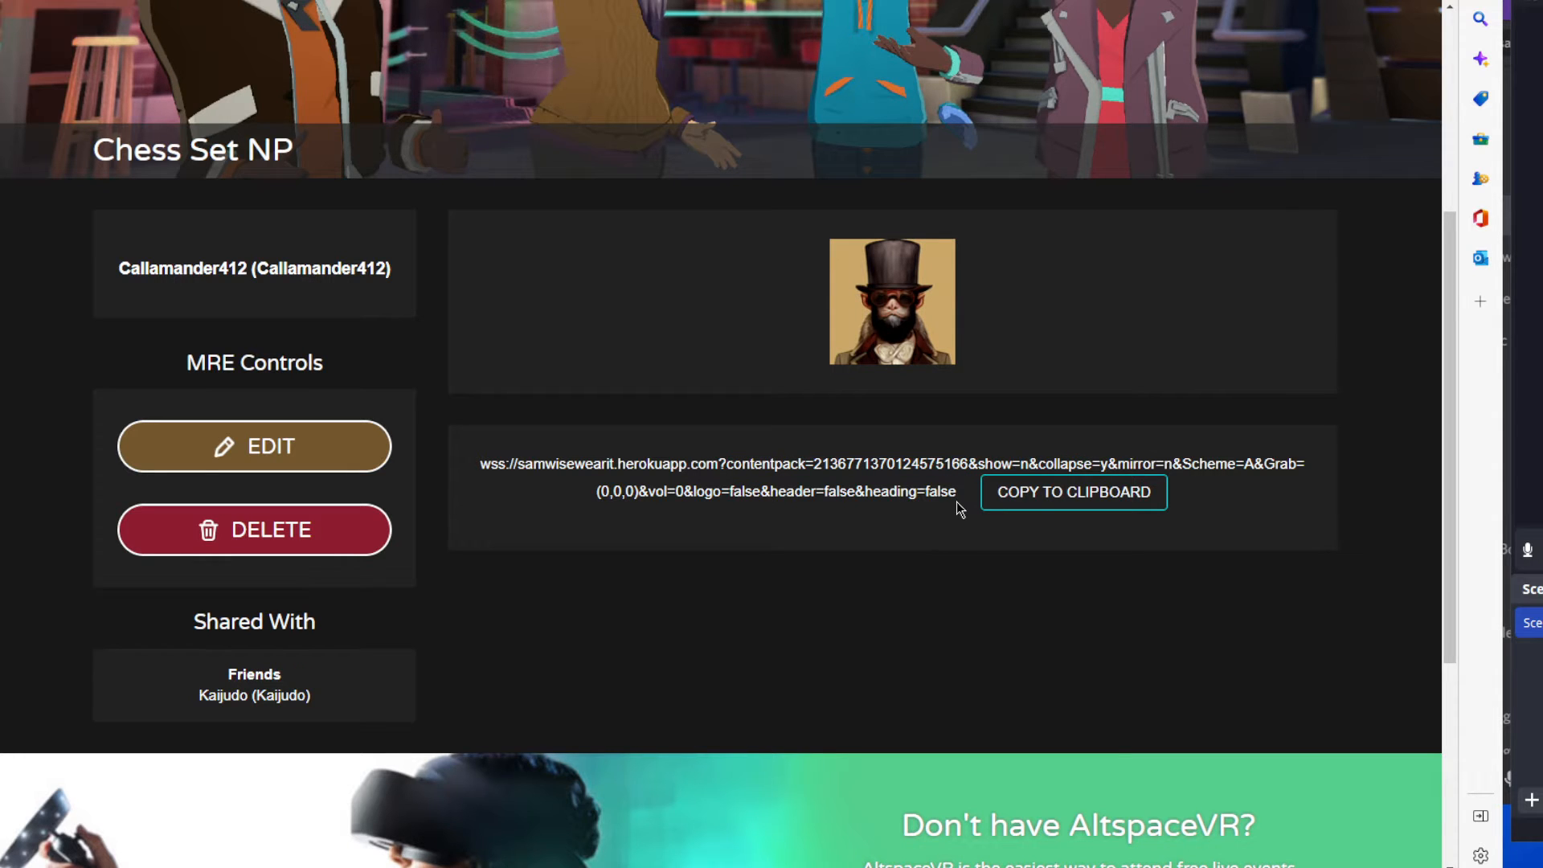
Open the Chess Set NP content pack from the list of owned content packs.
scroll(956, 502, up, 5)
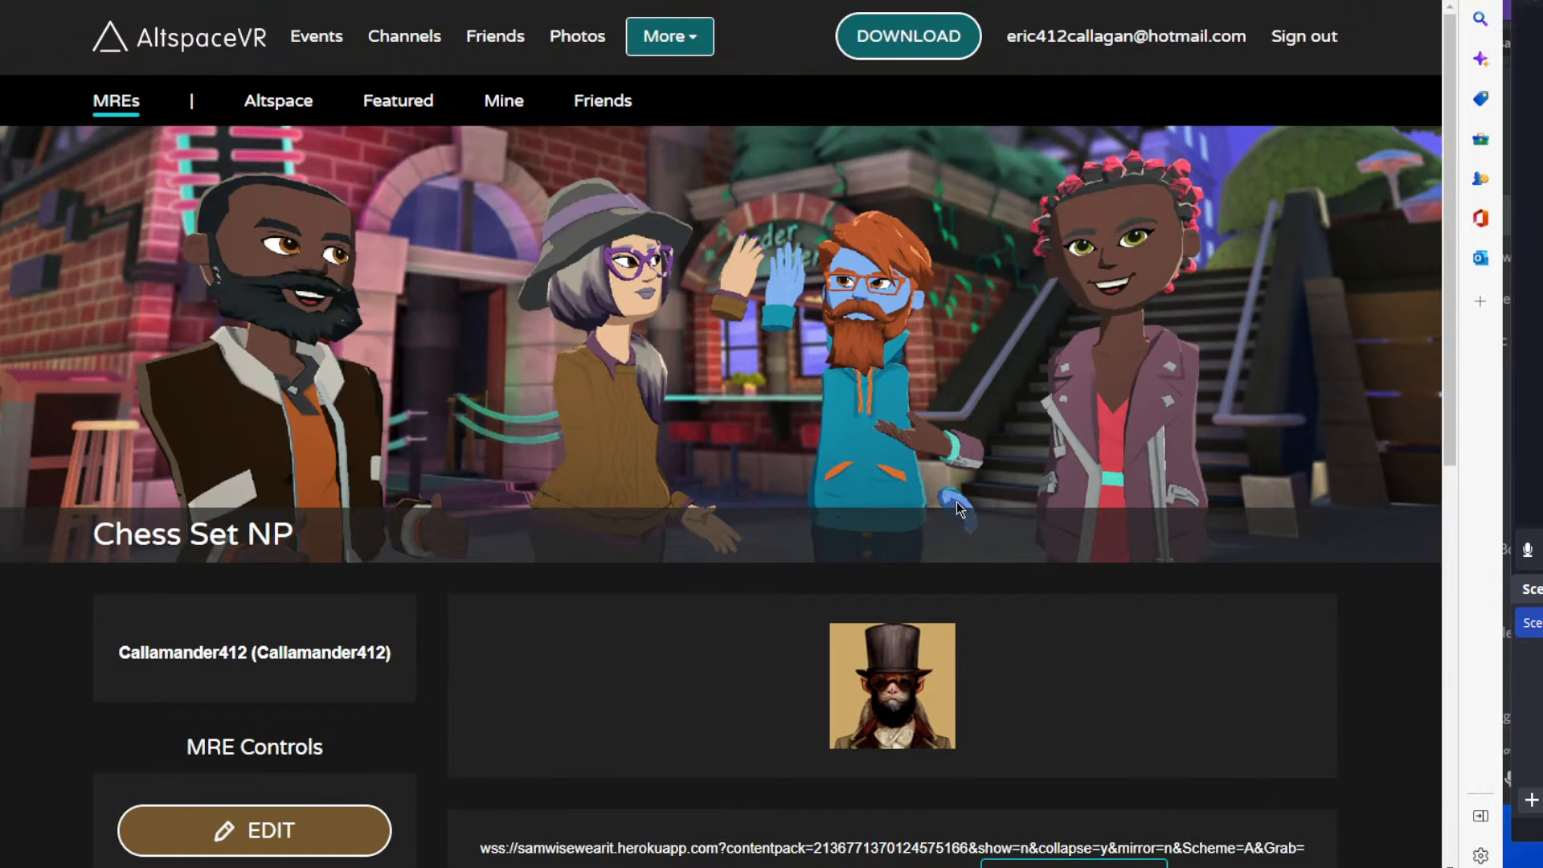
click(707, 50)
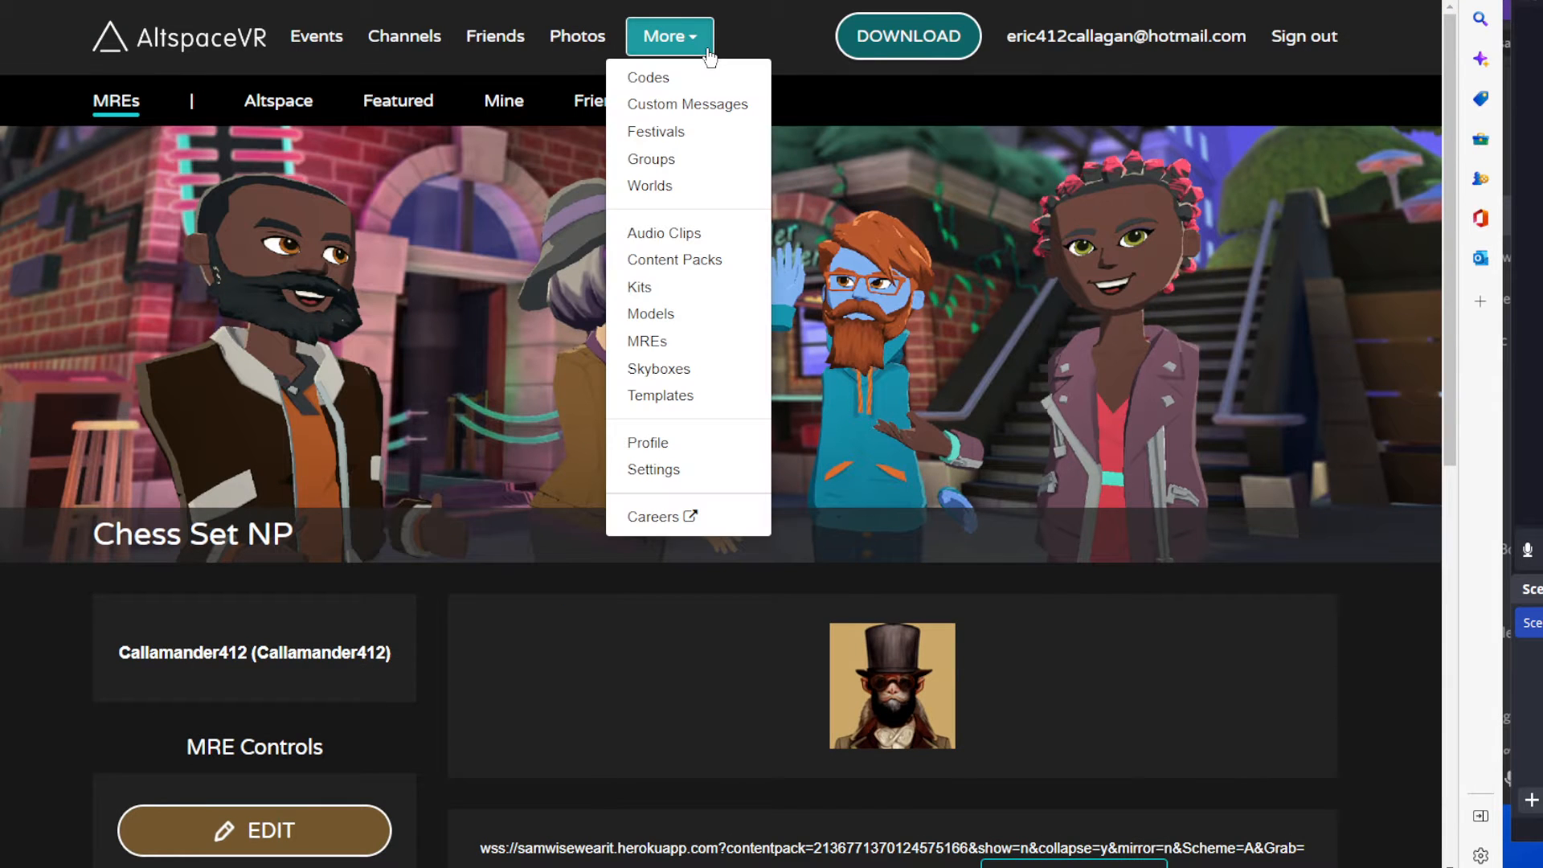
click(690, 274)
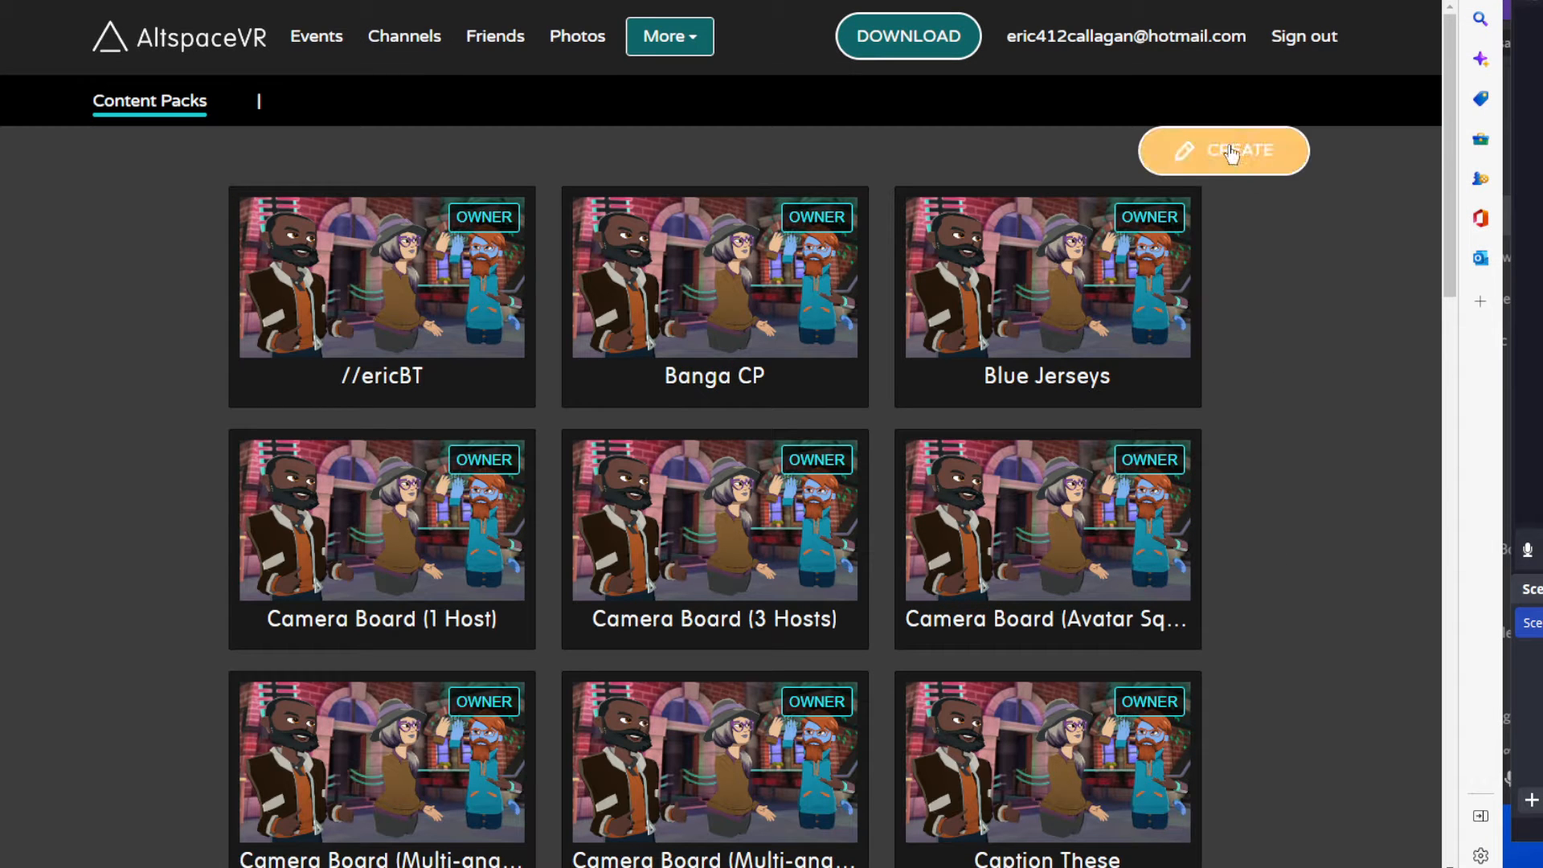
scroll(1309, 437, down, 2)
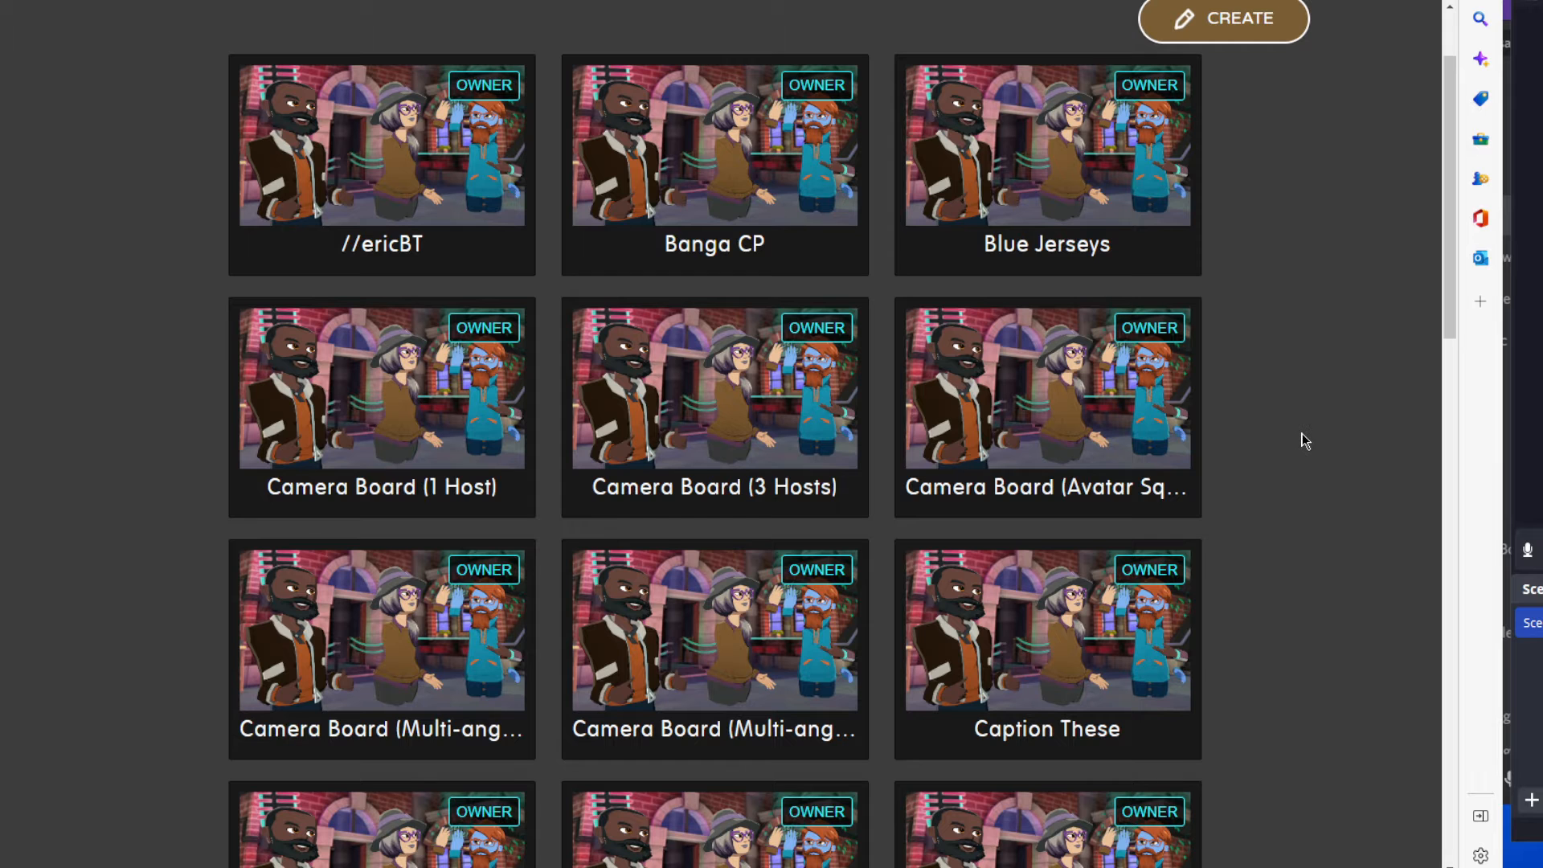
scroll(1302, 438, down, 5)
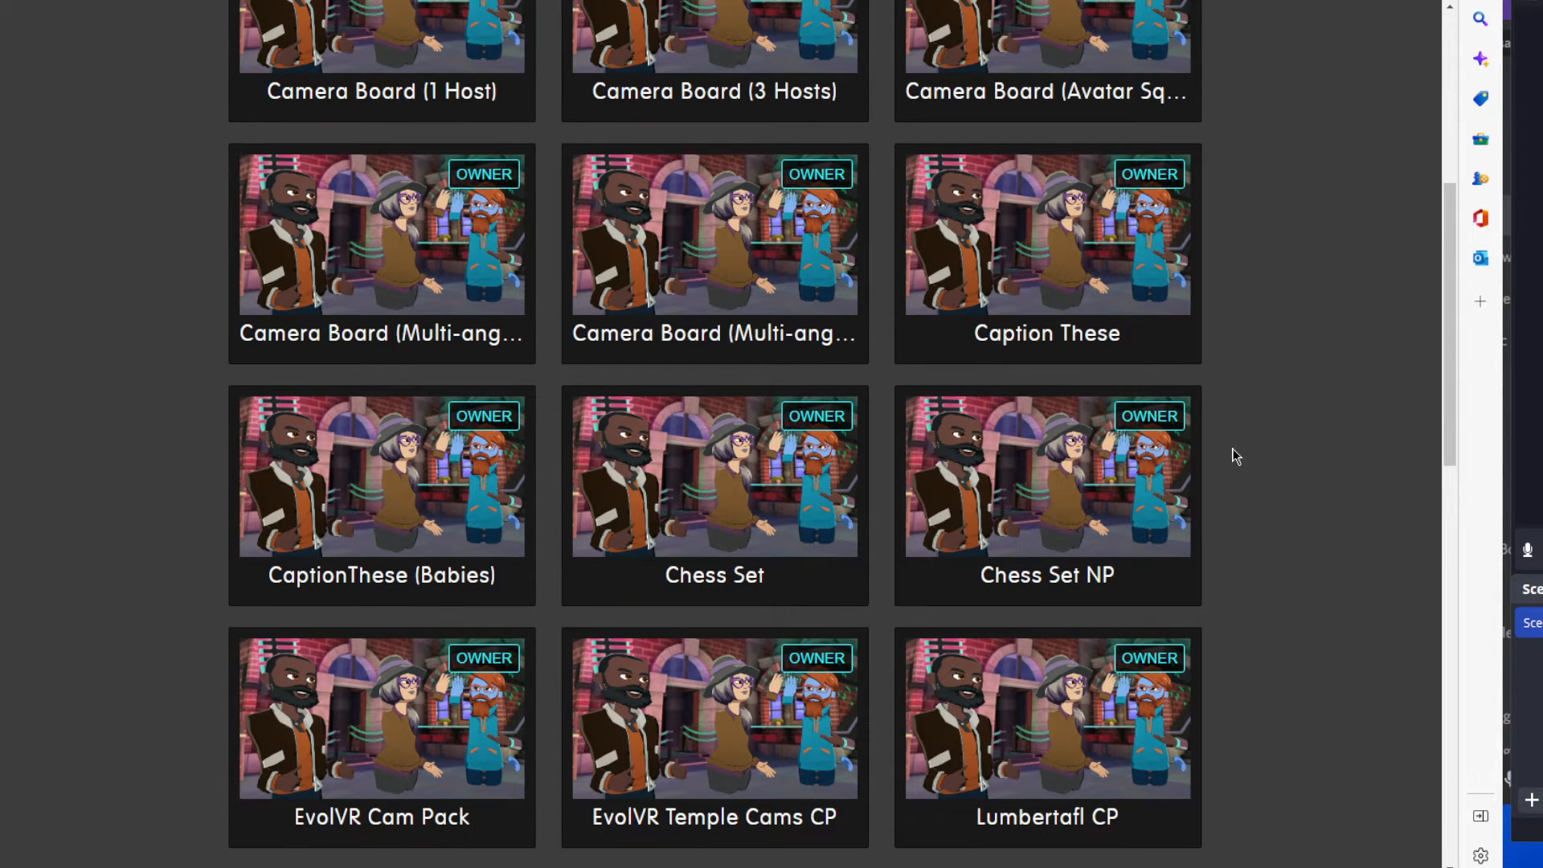
click(1116, 534)
scroll(1104, 542, down, 4)
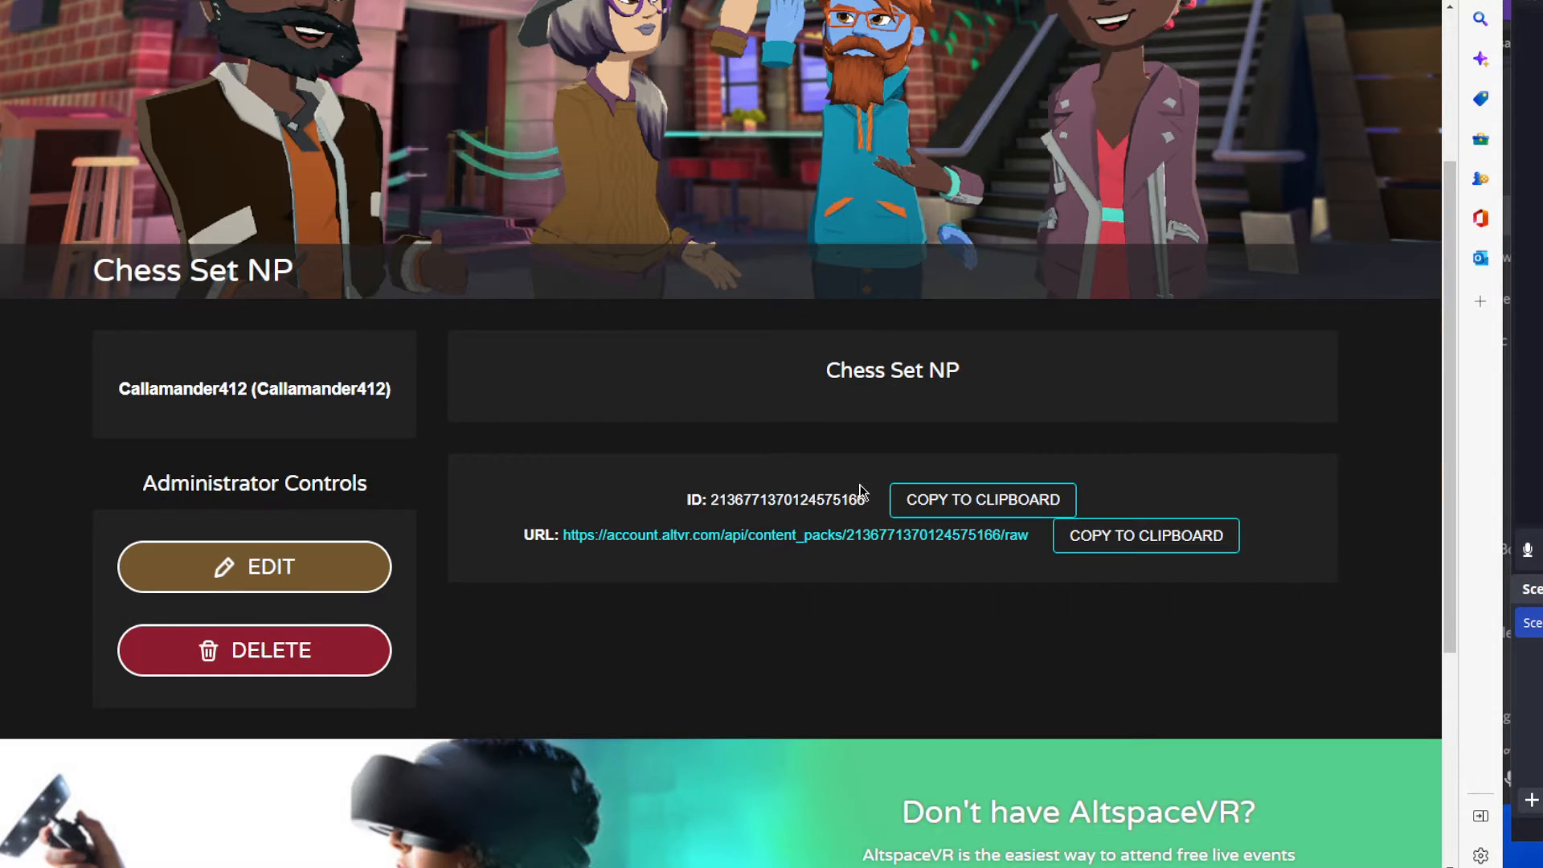
Examine the content pack's ID, the number used by the contentpack parameter in the MRE URL.
drag(866, 499, 711, 499)
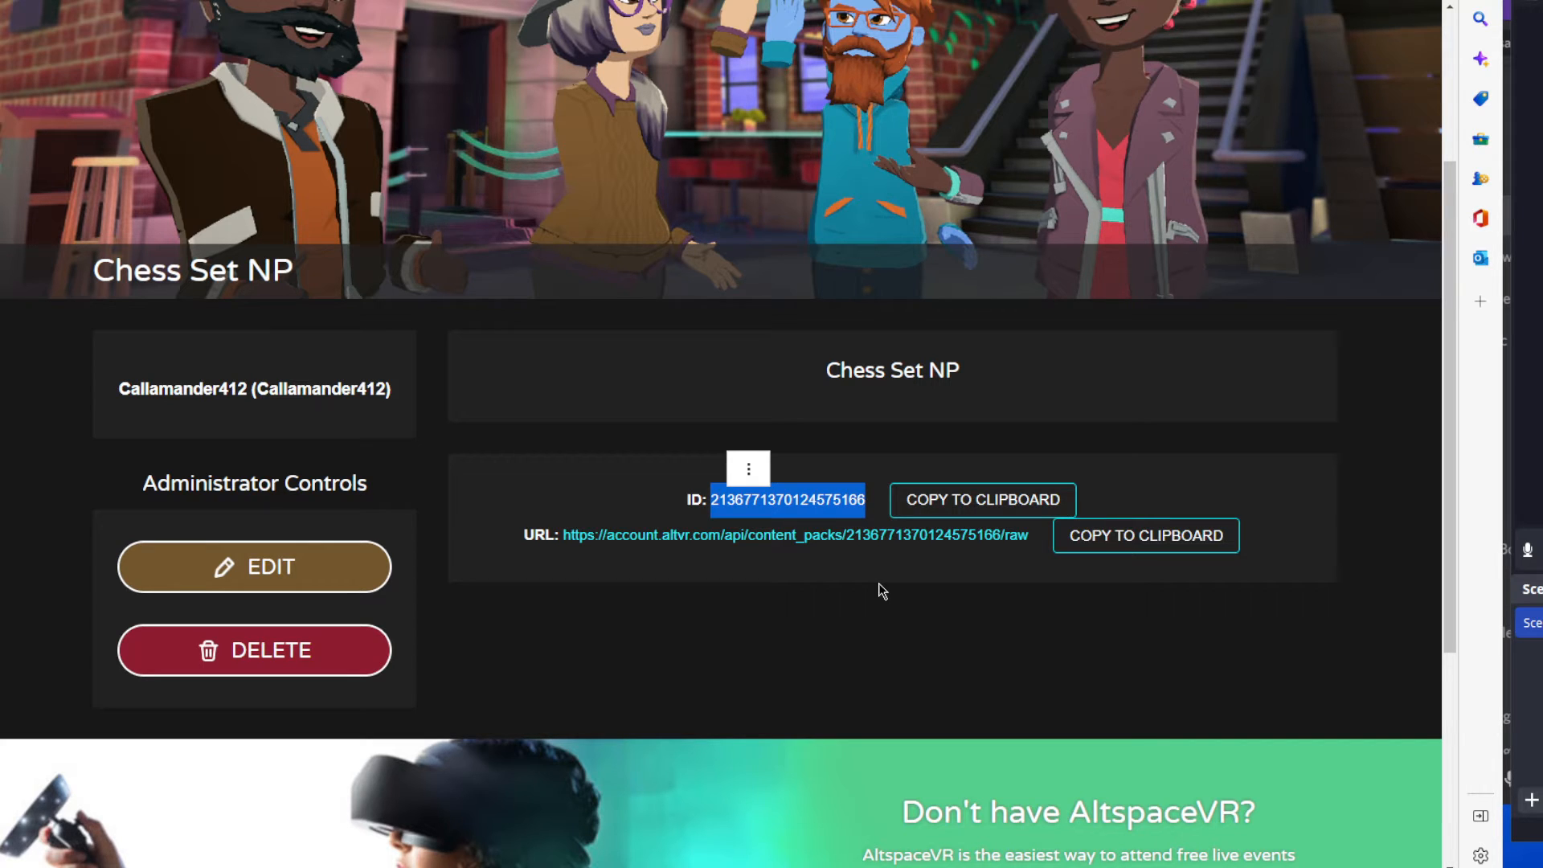
click(847, 581)
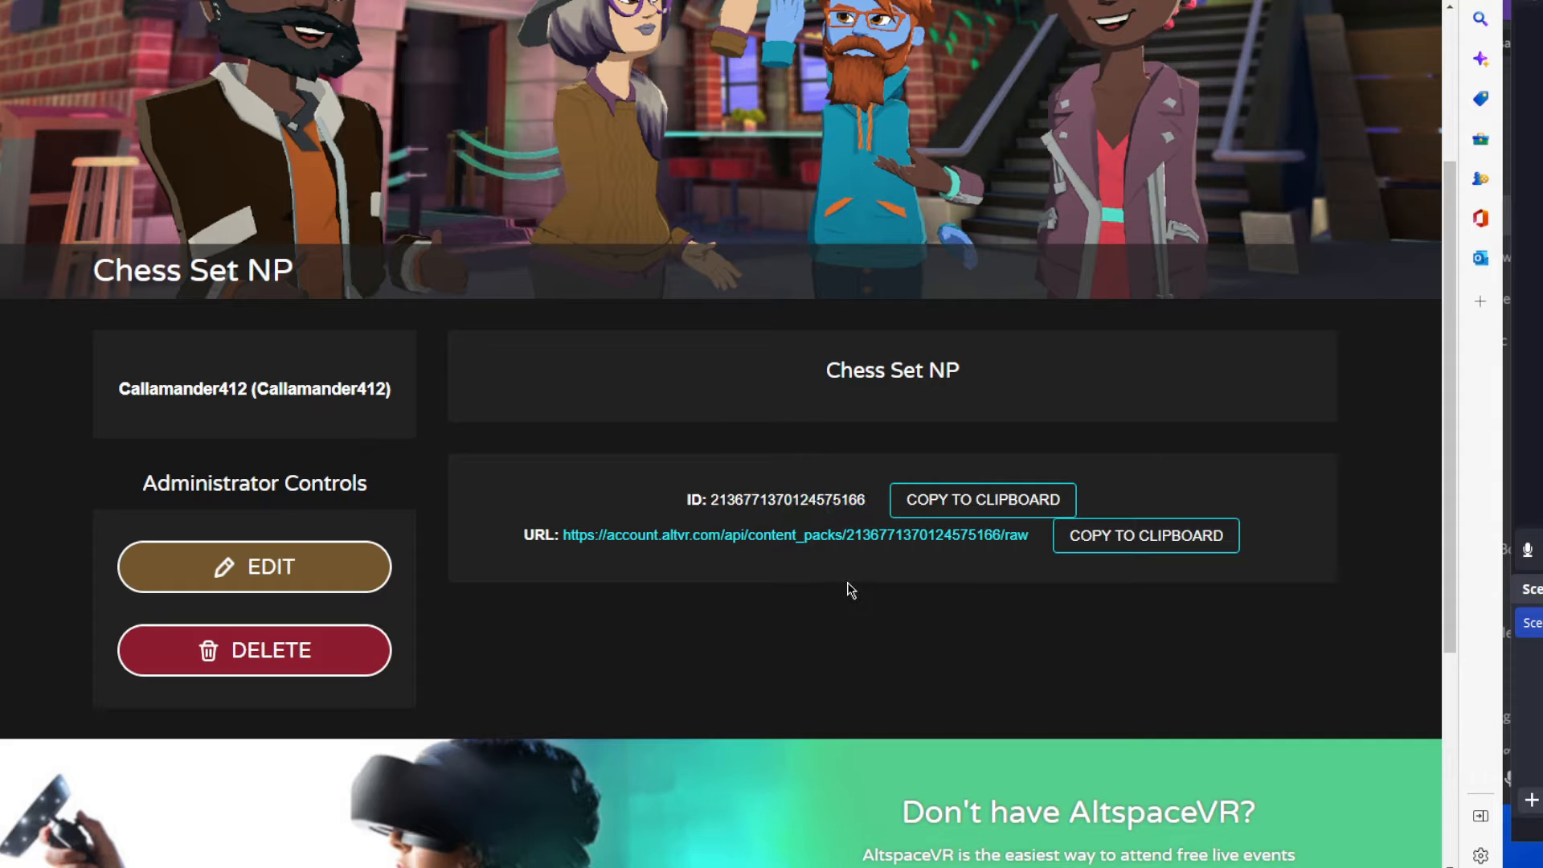
drag(865, 502, 712, 502)
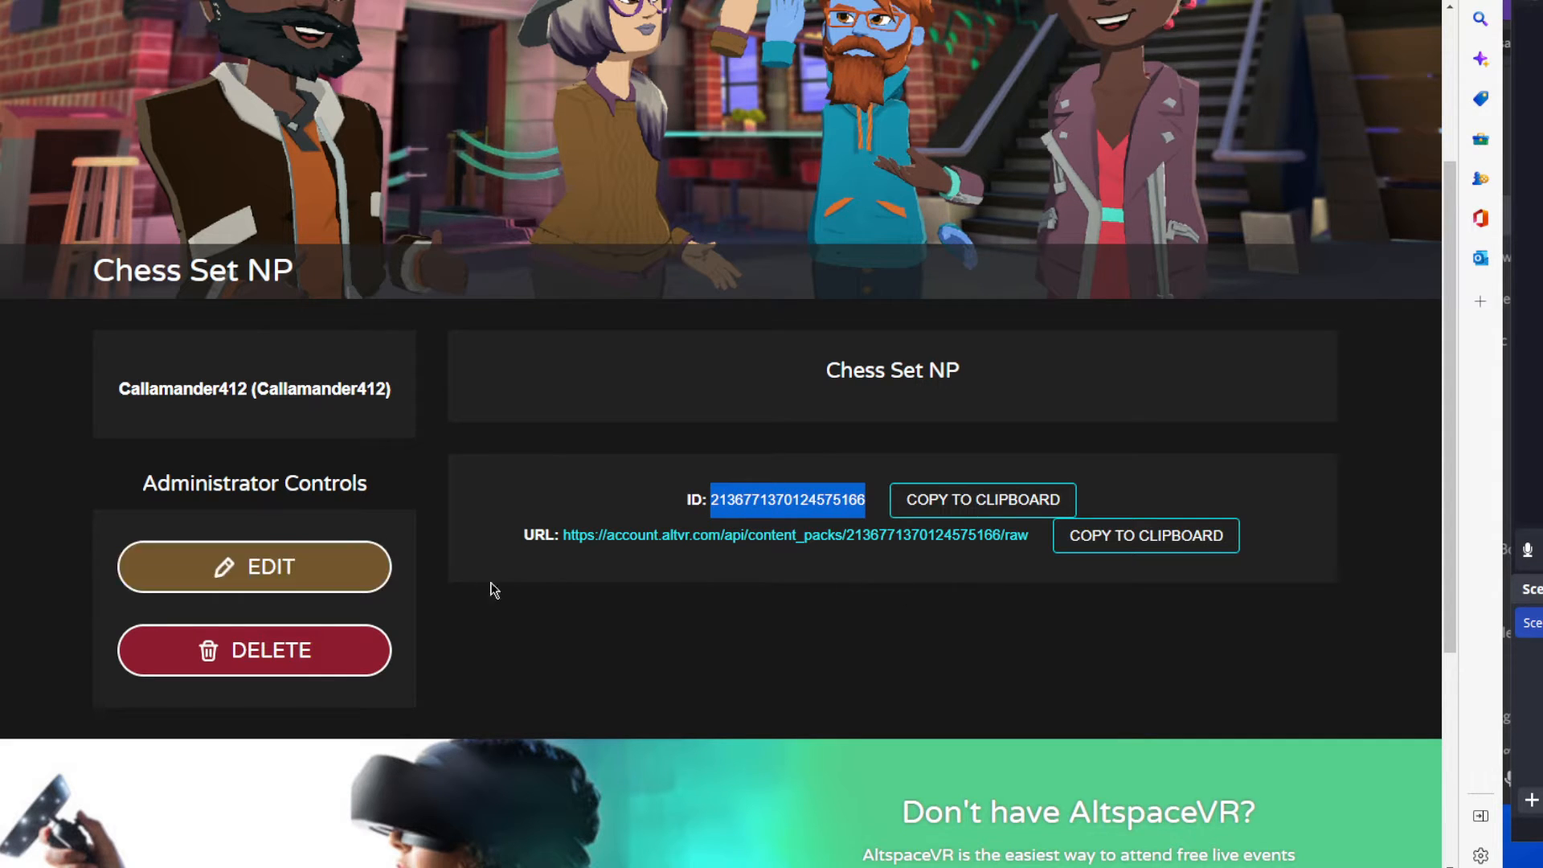
click(1121, 645)
Open the Chess Set NP content pack for editing and look through its name, description, pack type and JSON content.
click(261, 568)
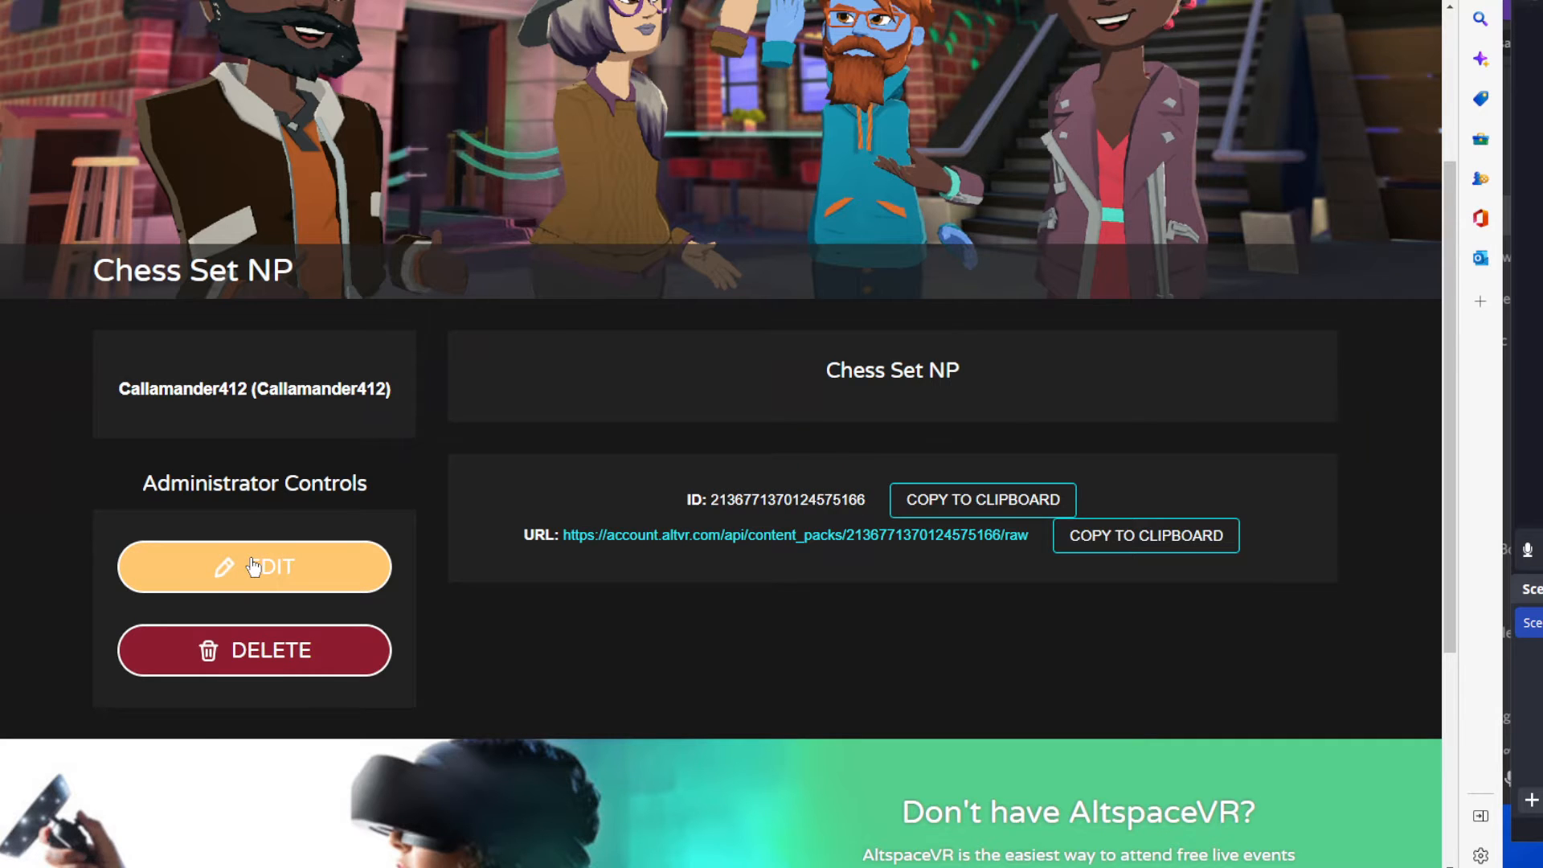
scroll(877, 575, down, 8)
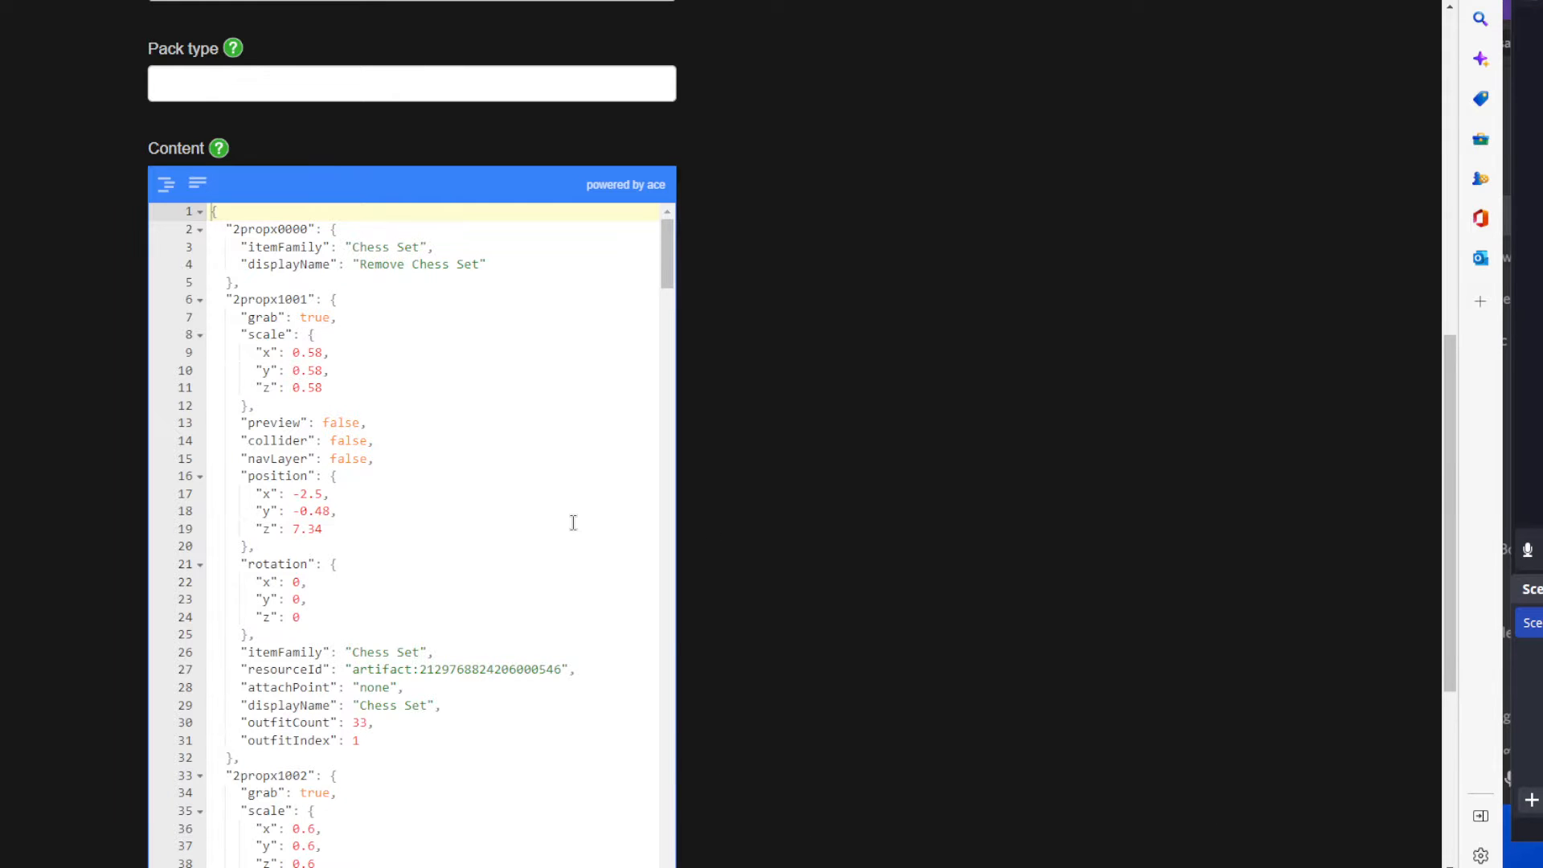
scroll(571, 523, down, 5)
scroll(634, 451, up, 8)
scroll(634, 454, down, 5)
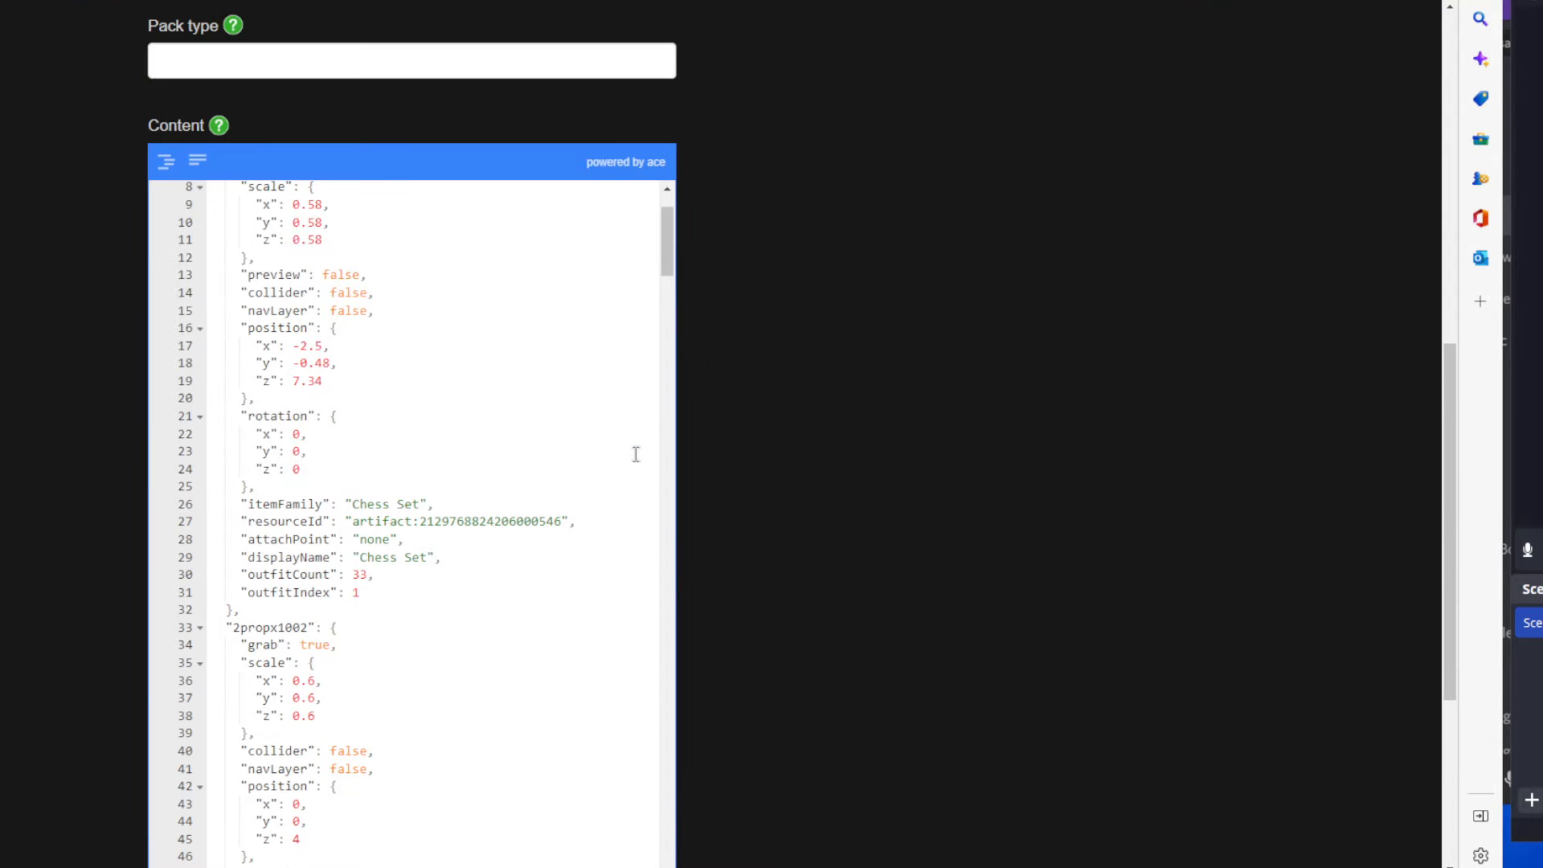
scroll(311, 383, up, 10)
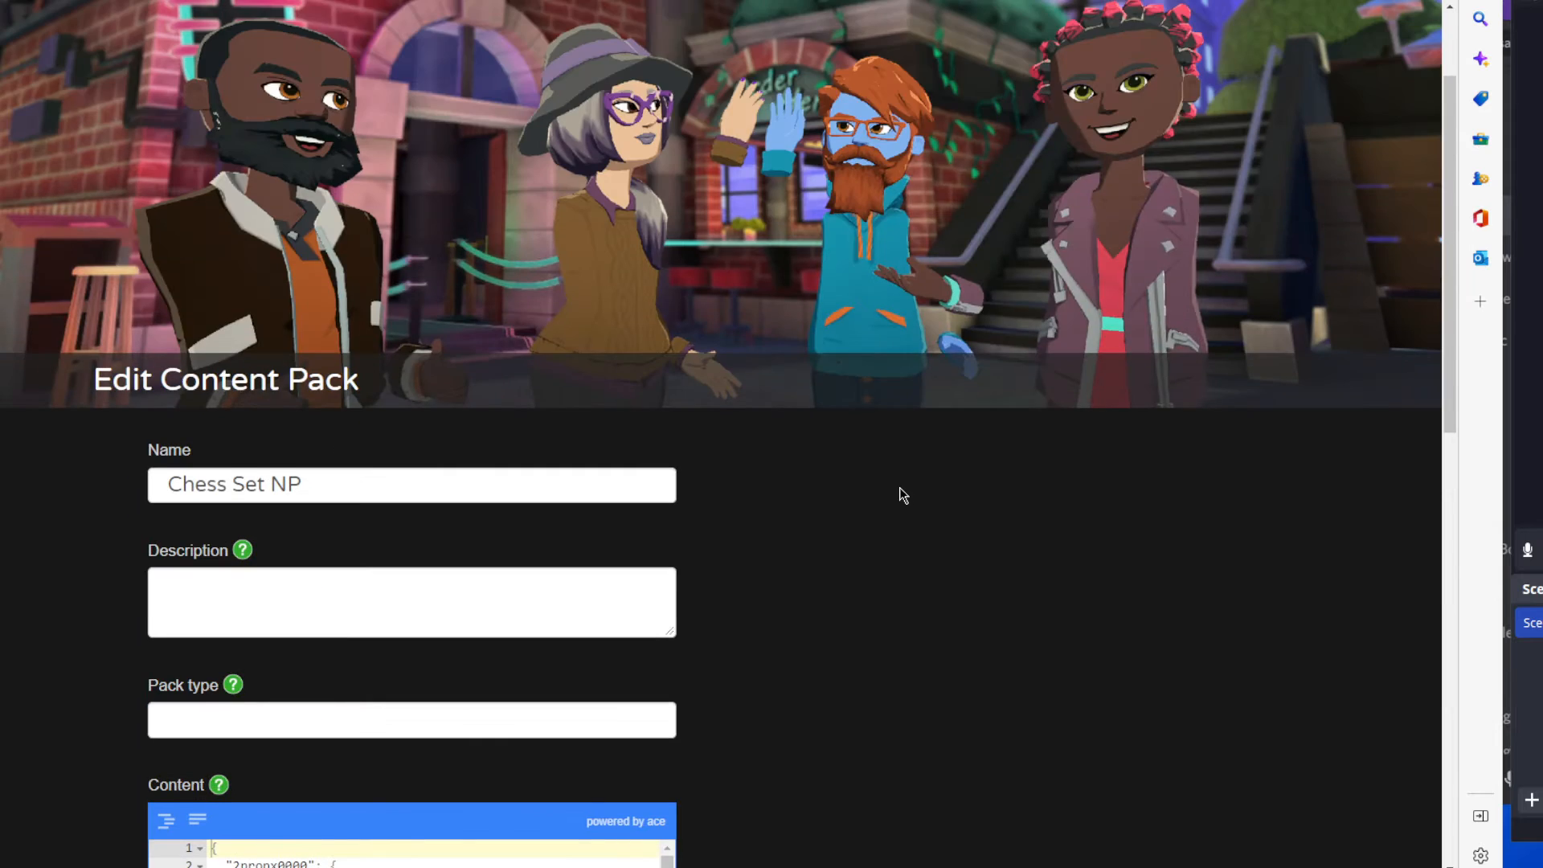
scroll(902, 495, down, 8)
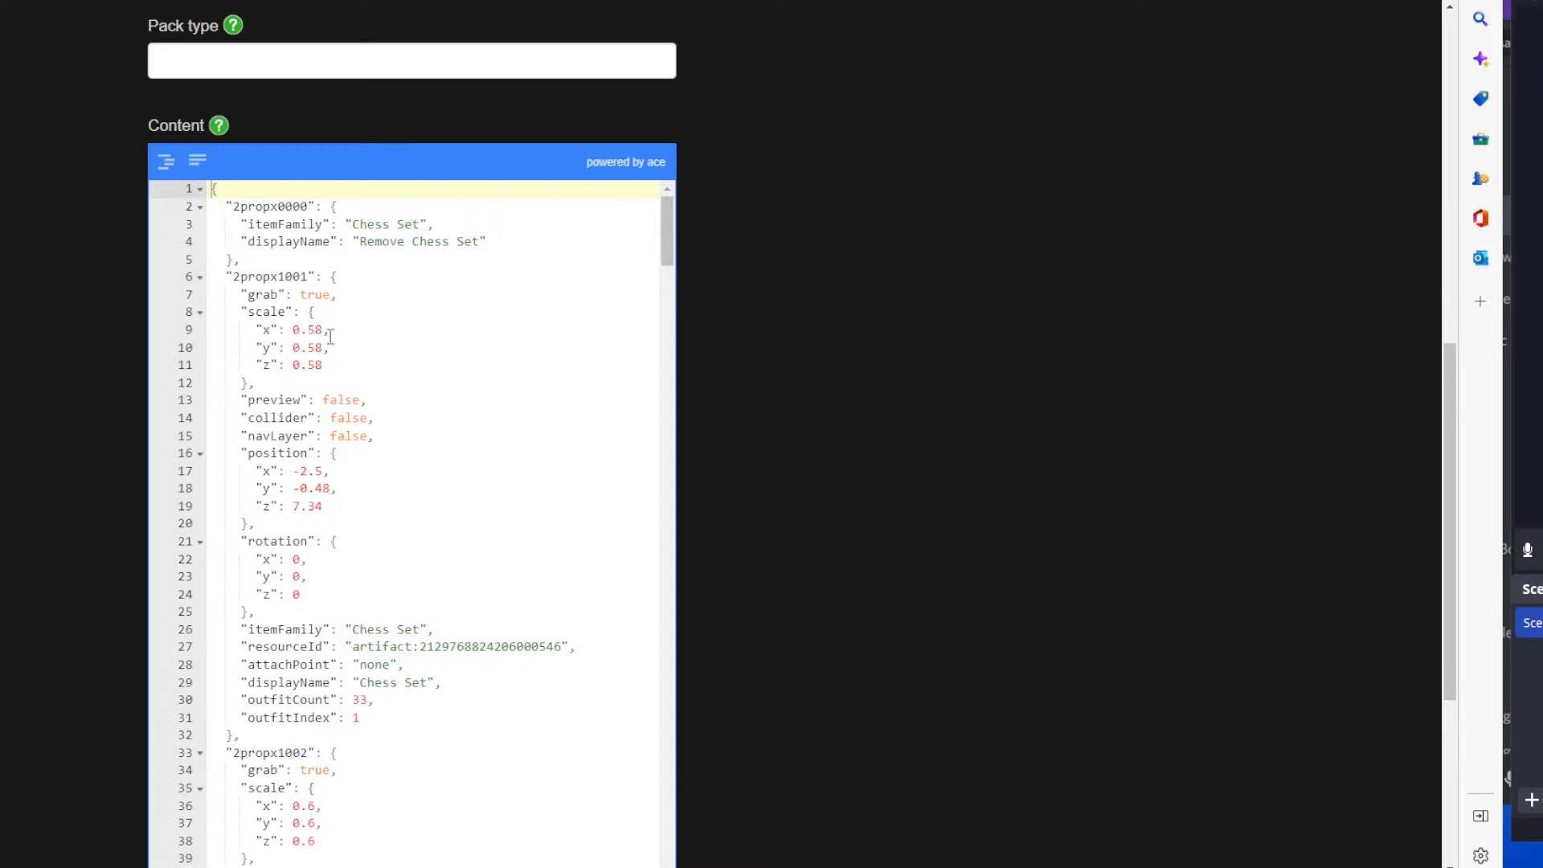
Examine the 2propx0000 entry's key and display name, comparing its number suffix with that of the 2propx1001 entry.
click(229, 208)
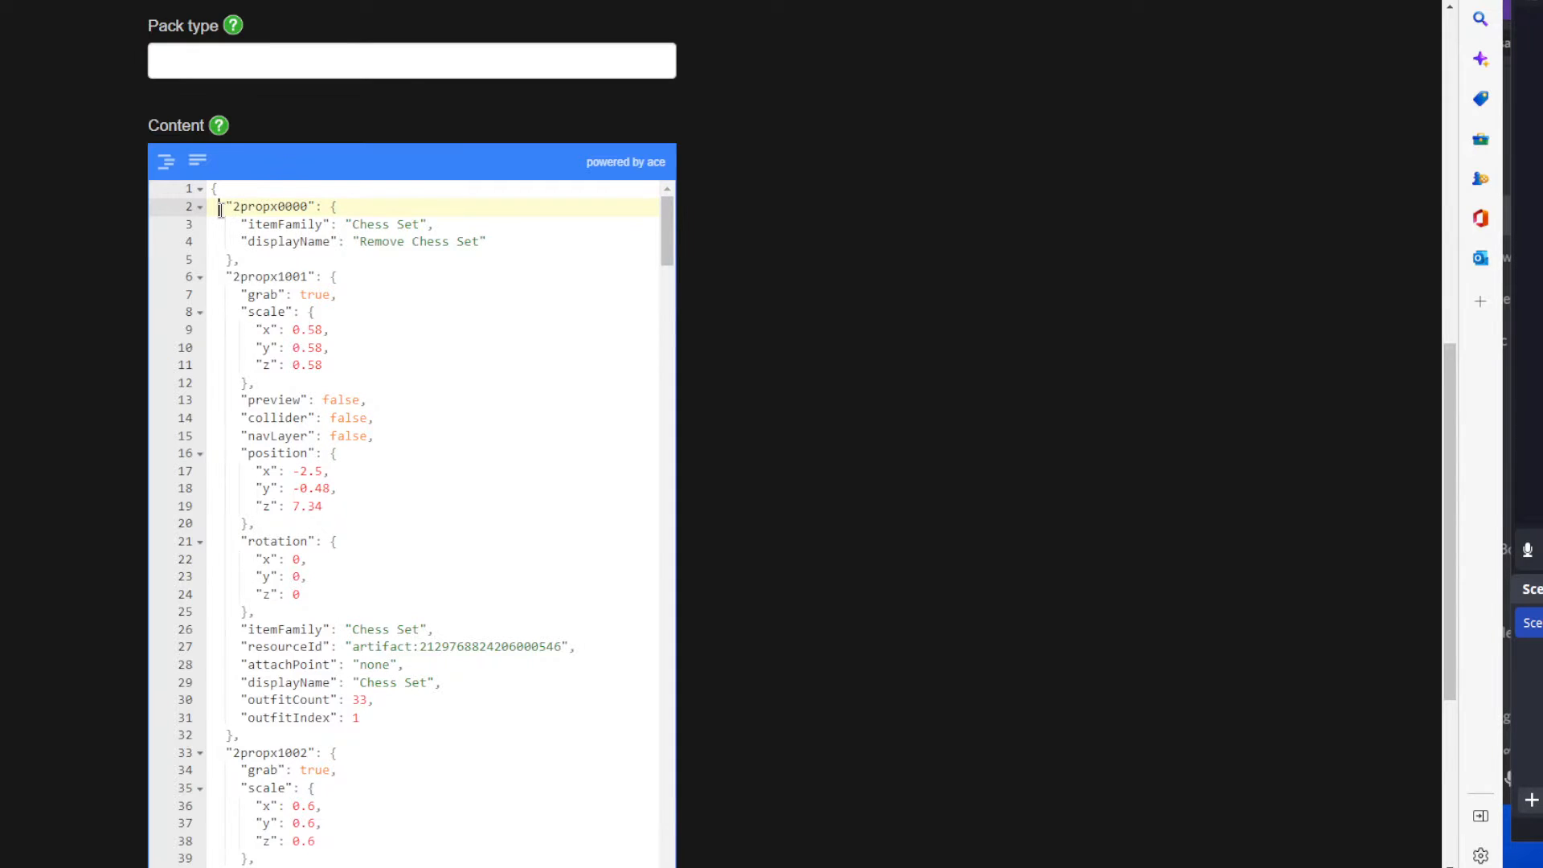
drag(231, 208, 309, 207)
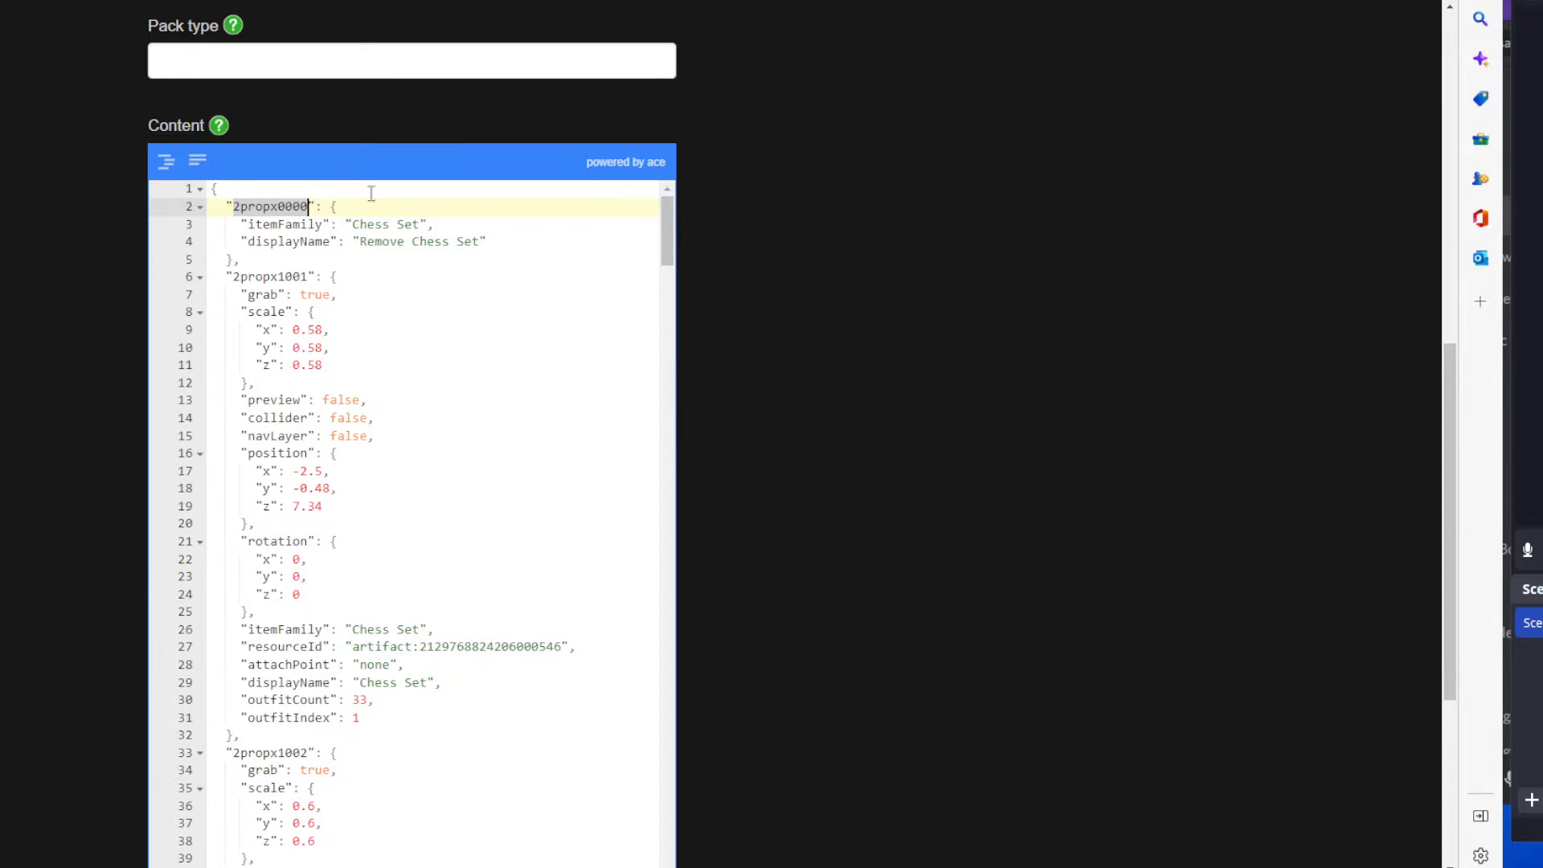
click(291, 206)
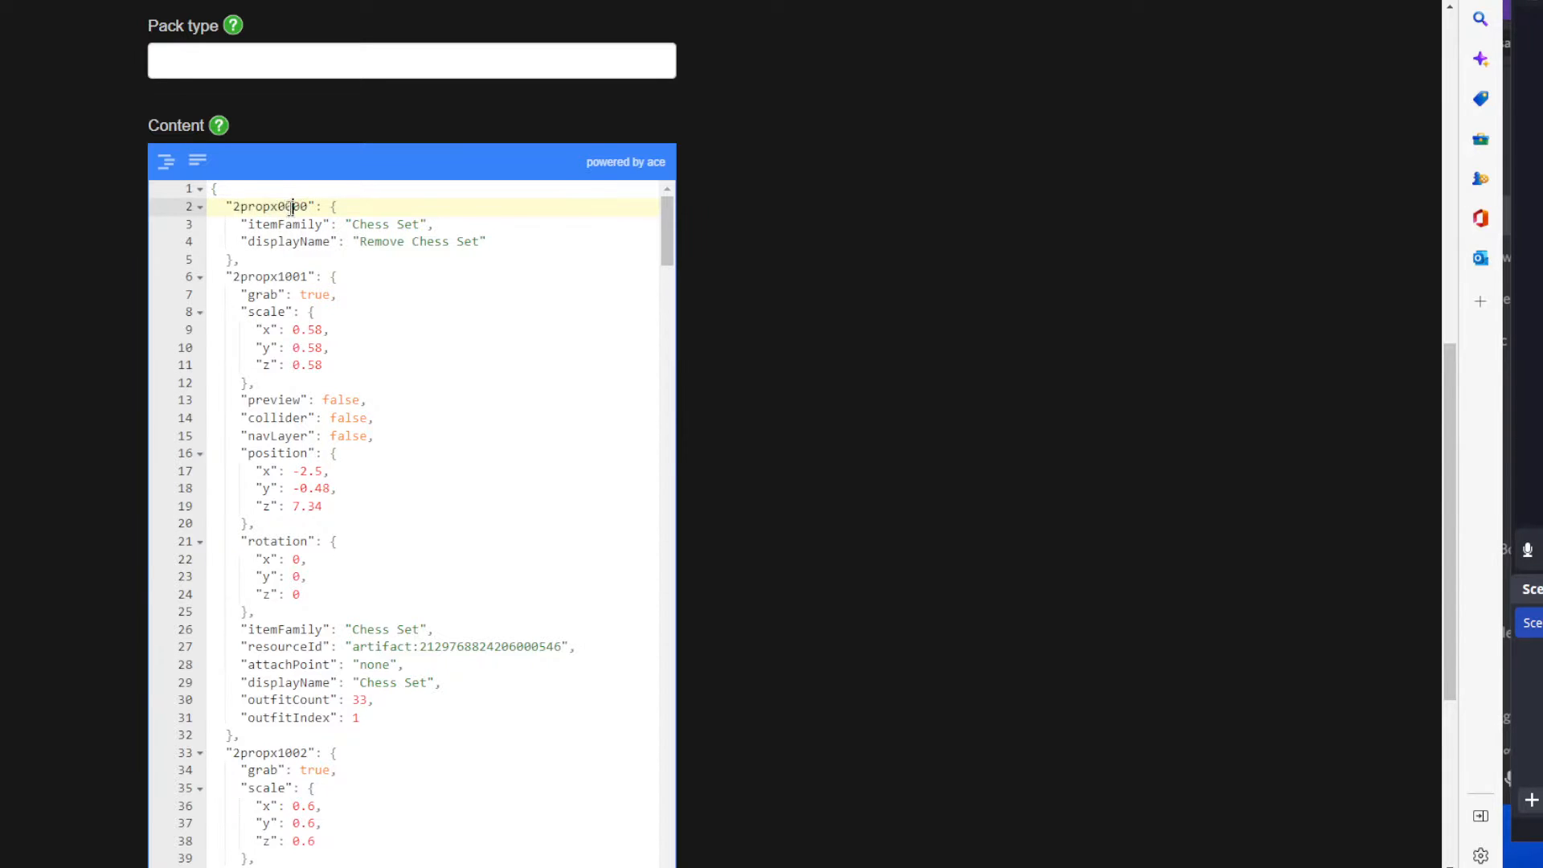
drag(280, 207, 309, 206)
drag(278, 276, 309, 277)
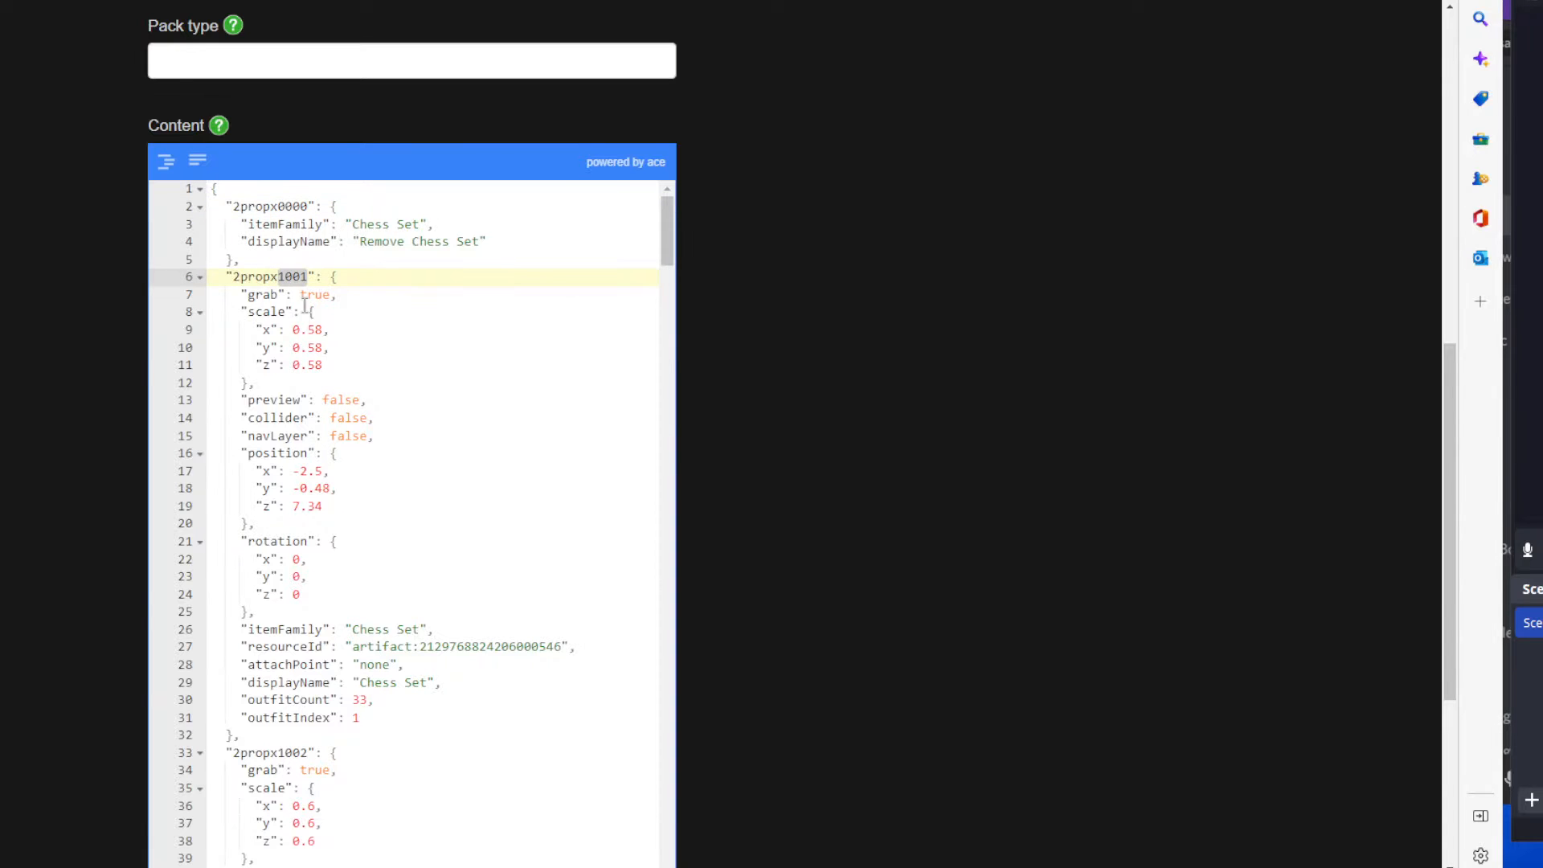
drag(279, 206, 309, 207)
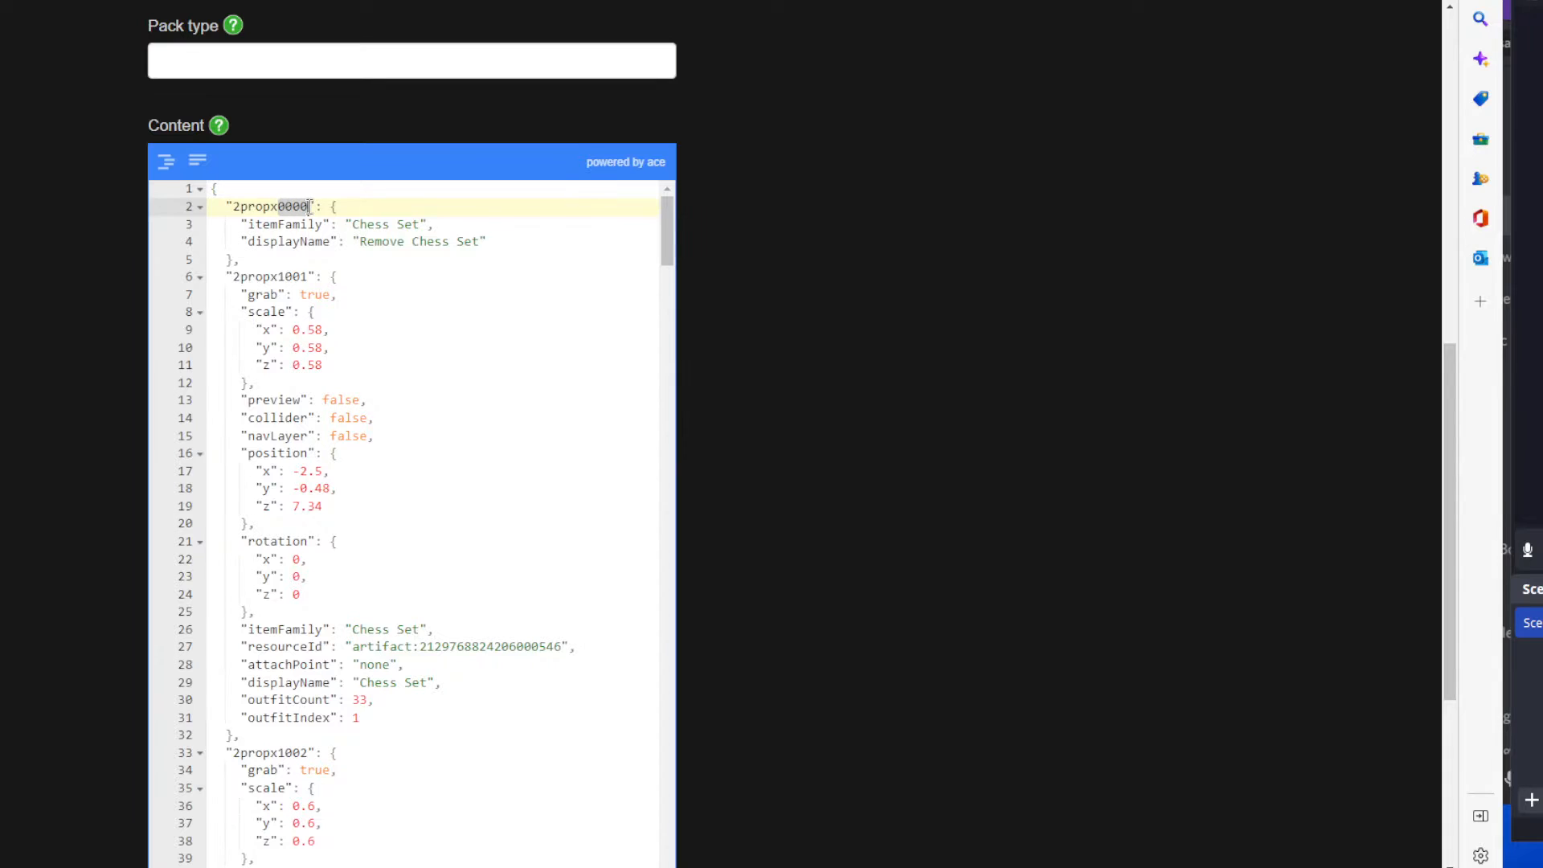
drag(481, 241, 363, 241)
click(483, 259)
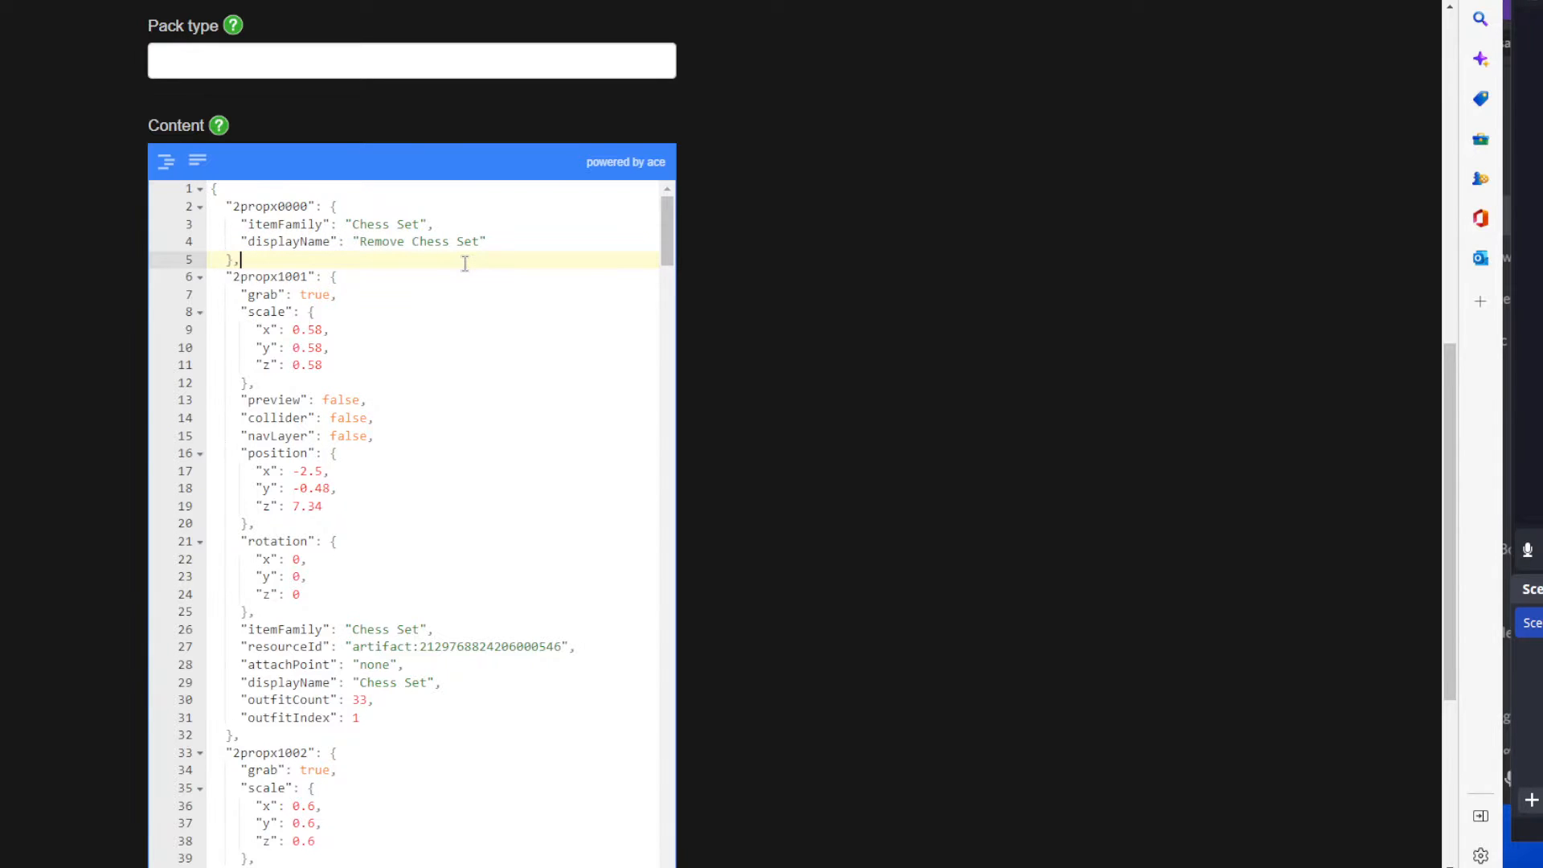
Examine the 2propx1001 entry in the JSON content, including its x, y and z scale values.
scroll(417, 358, down, 1)
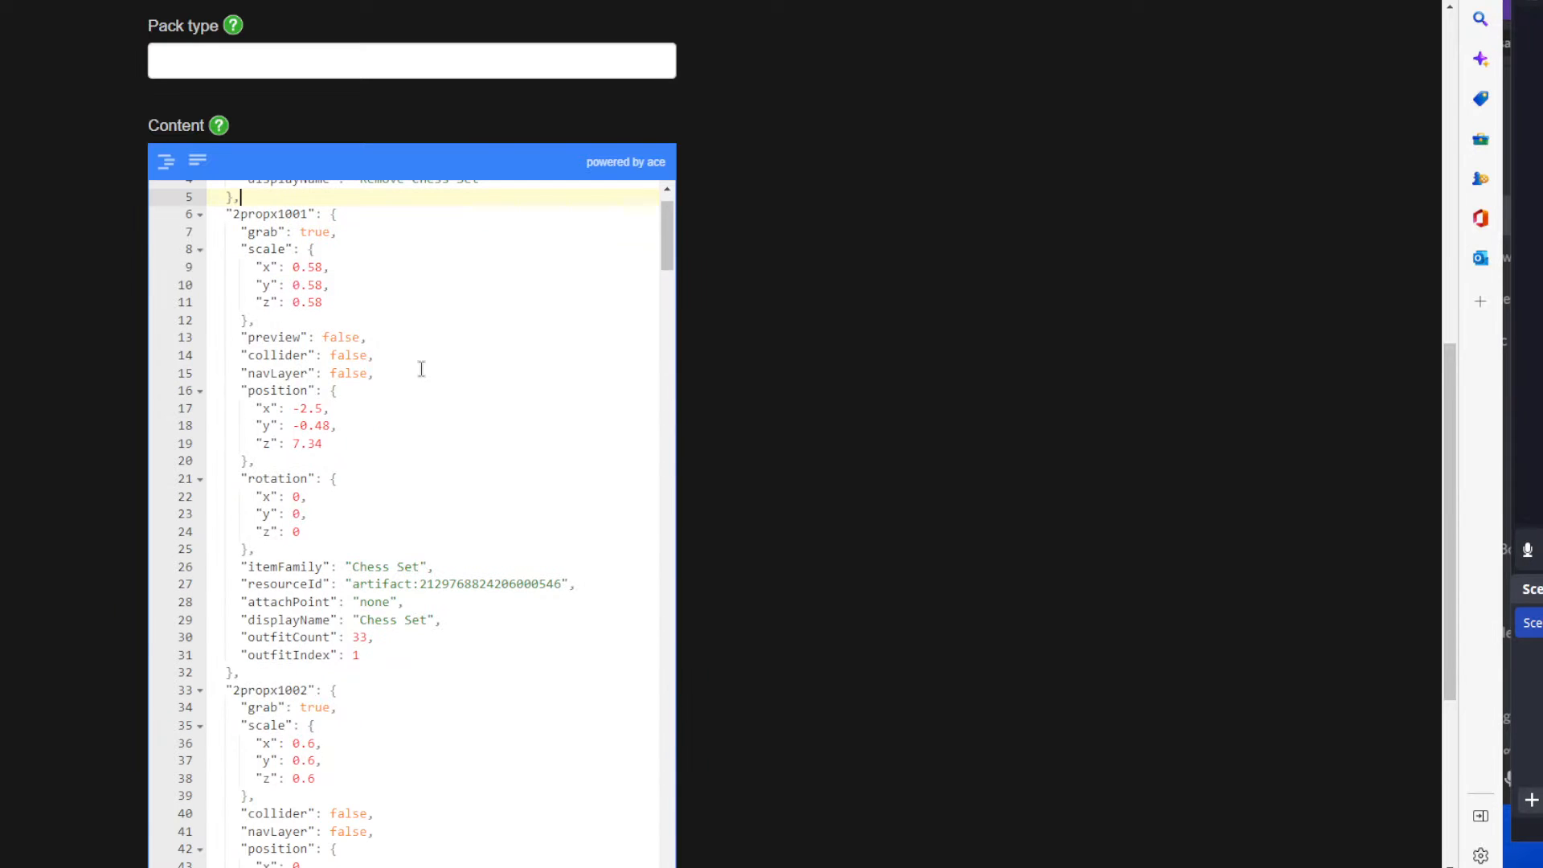
drag(210, 214, 363, 213)
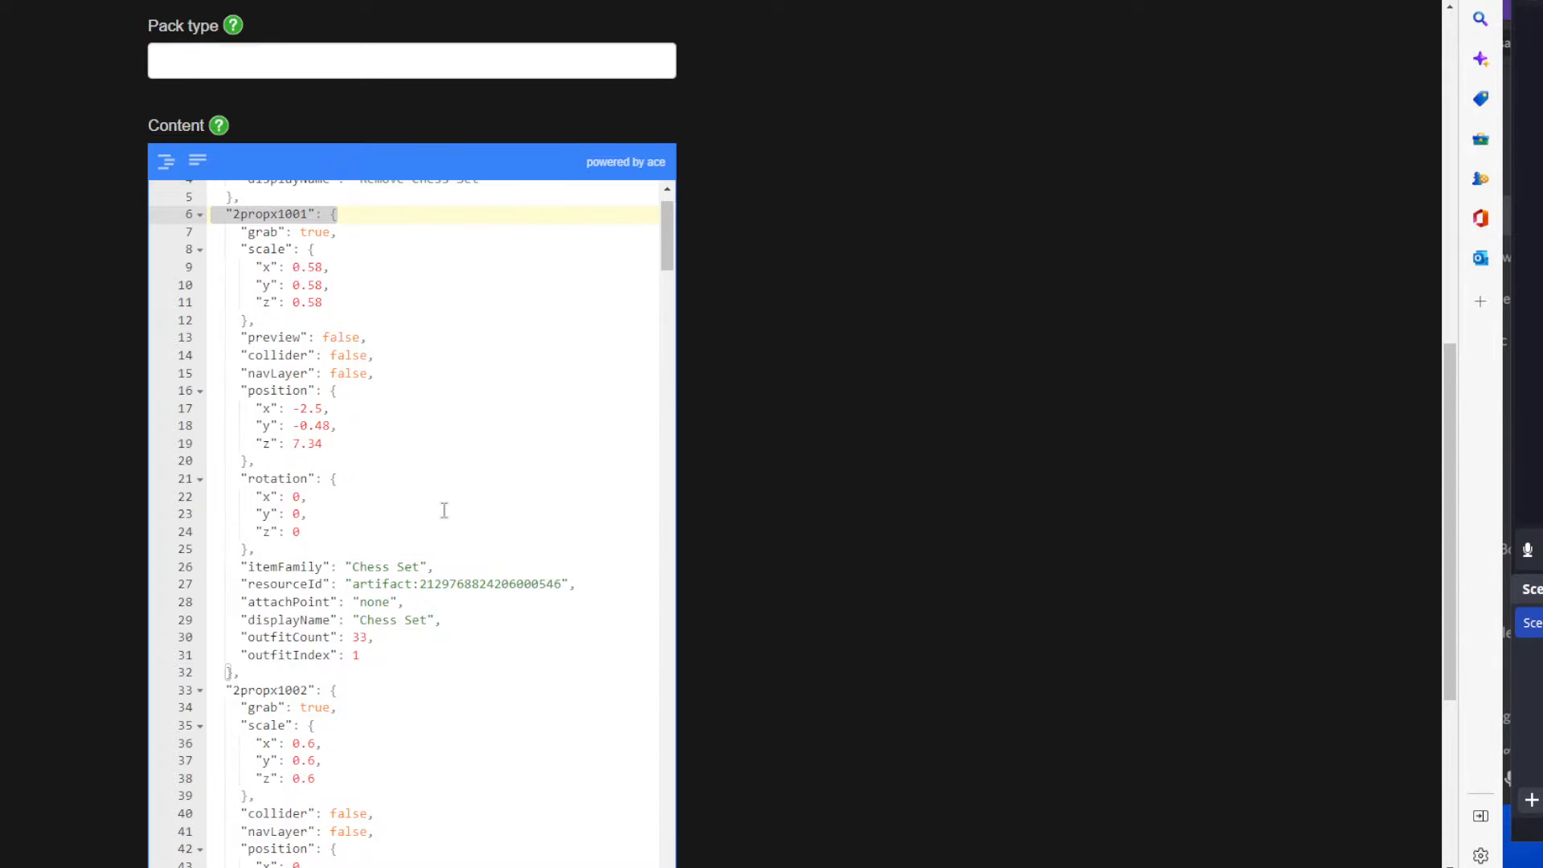
scroll(417, 393, down, 1)
click(418, 398)
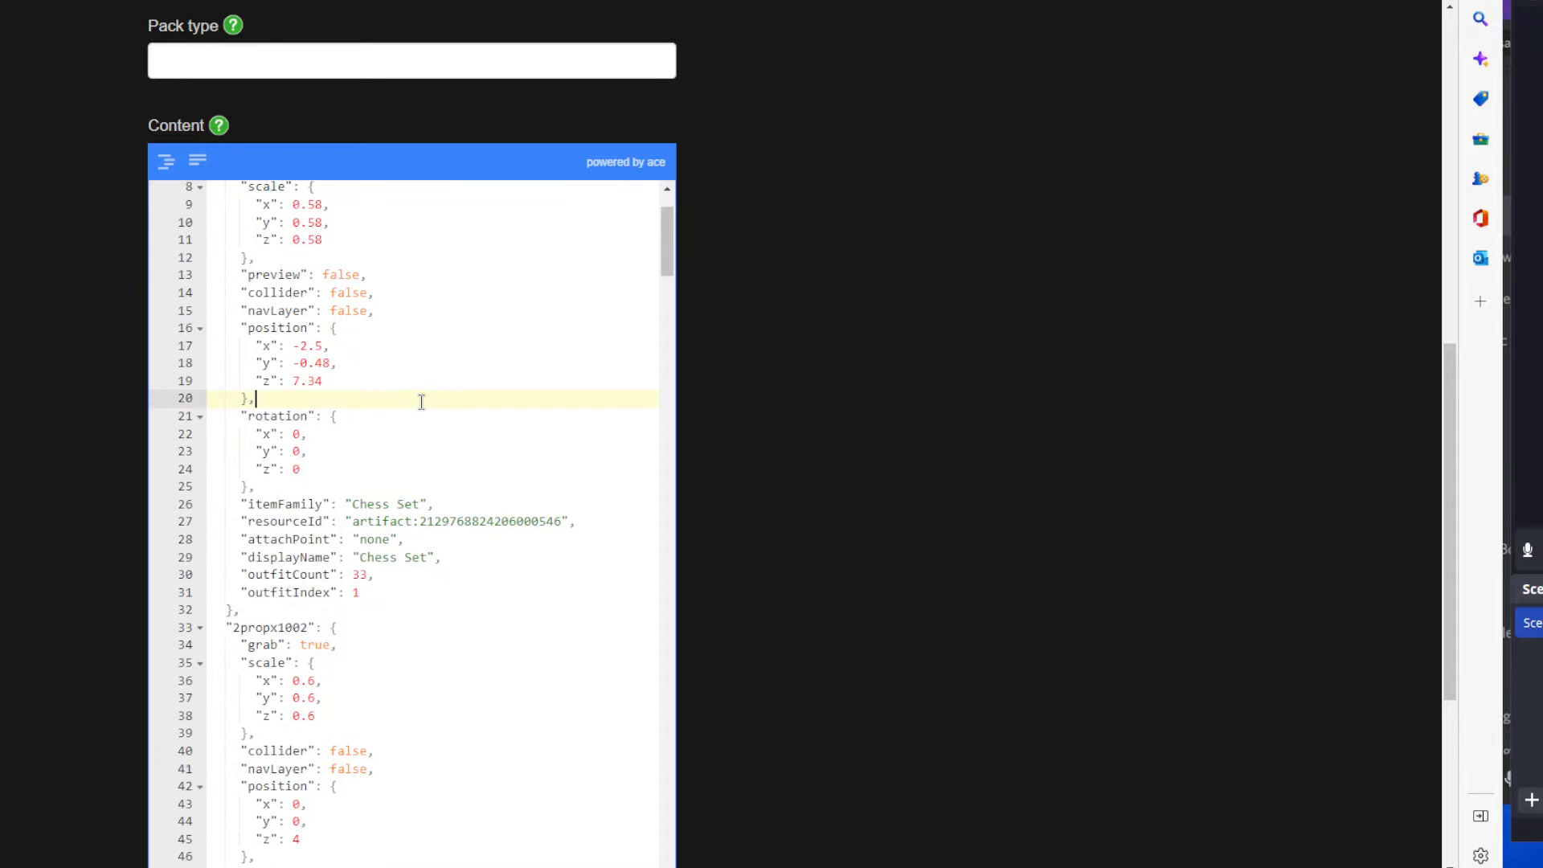
scroll(397, 342, up, 1)
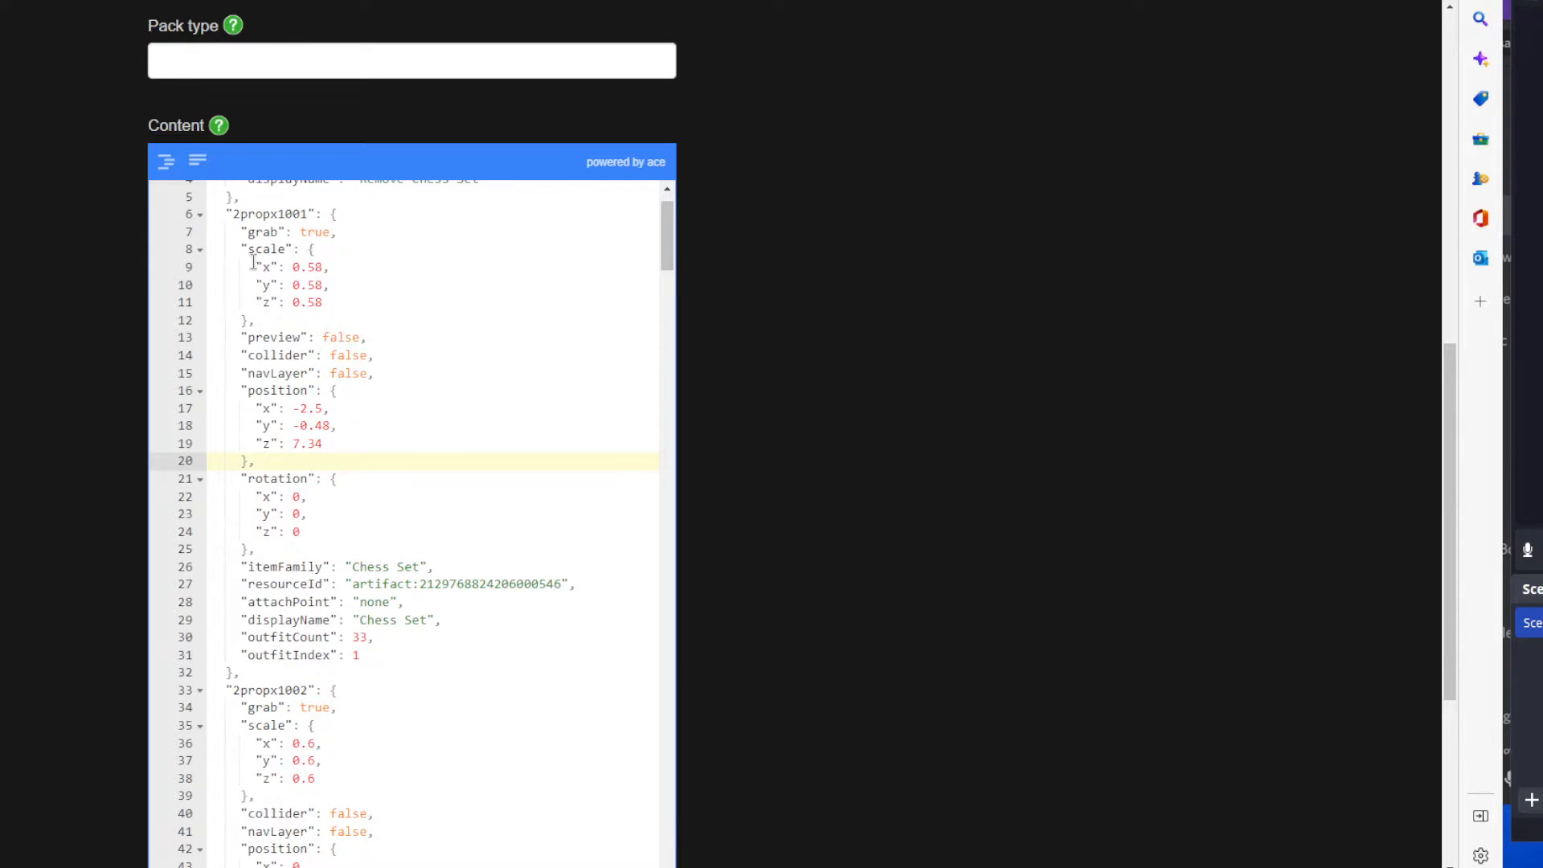
drag(250, 267, 354, 303)
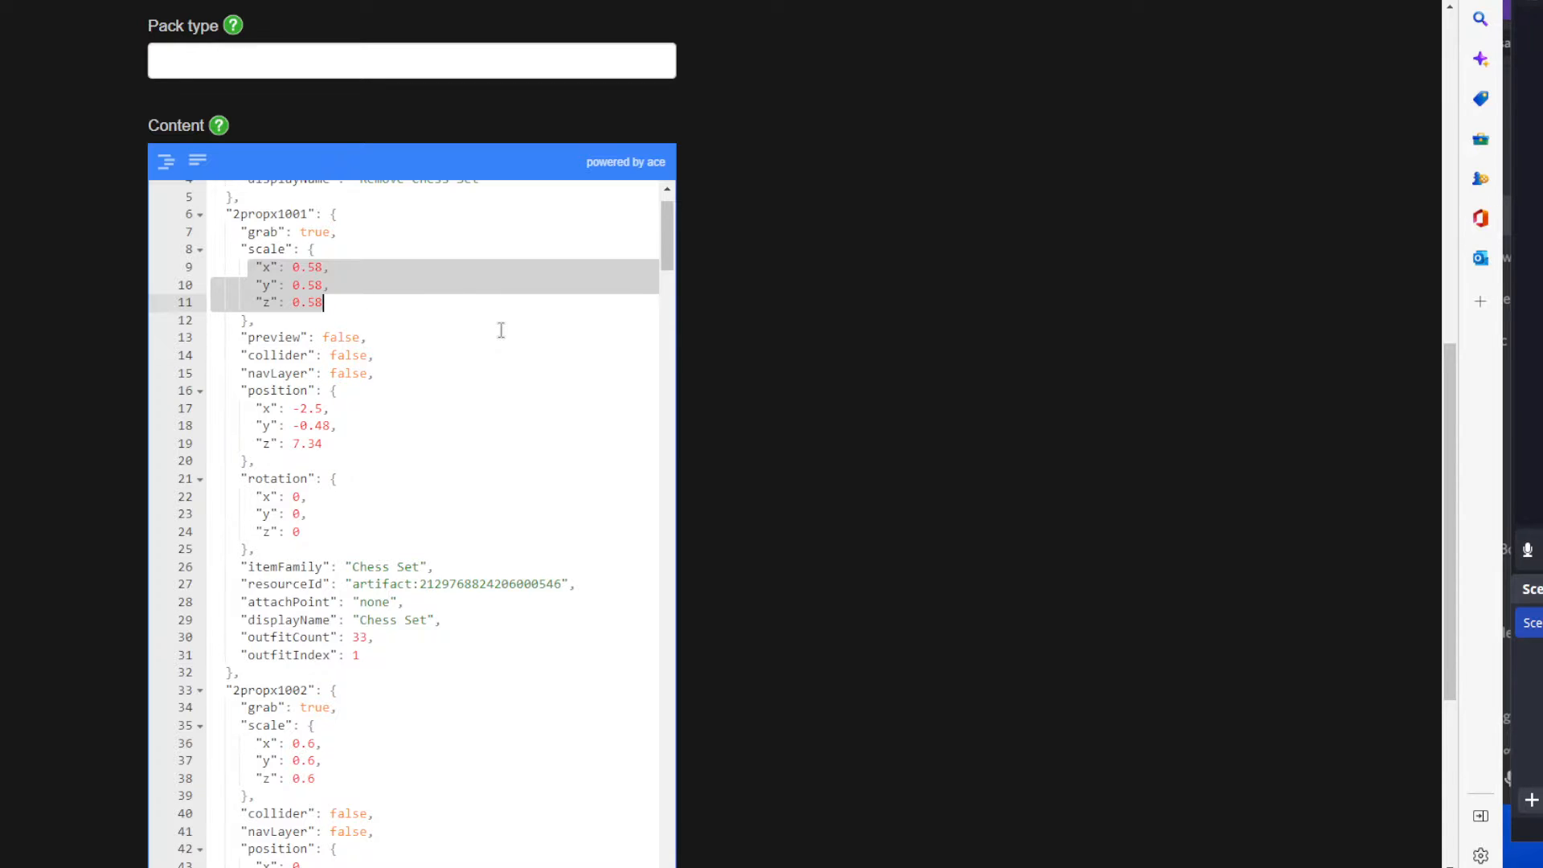
Examine the preview, collider and navLayer settings of the 2propx1001 entry.
double_click(360, 339)
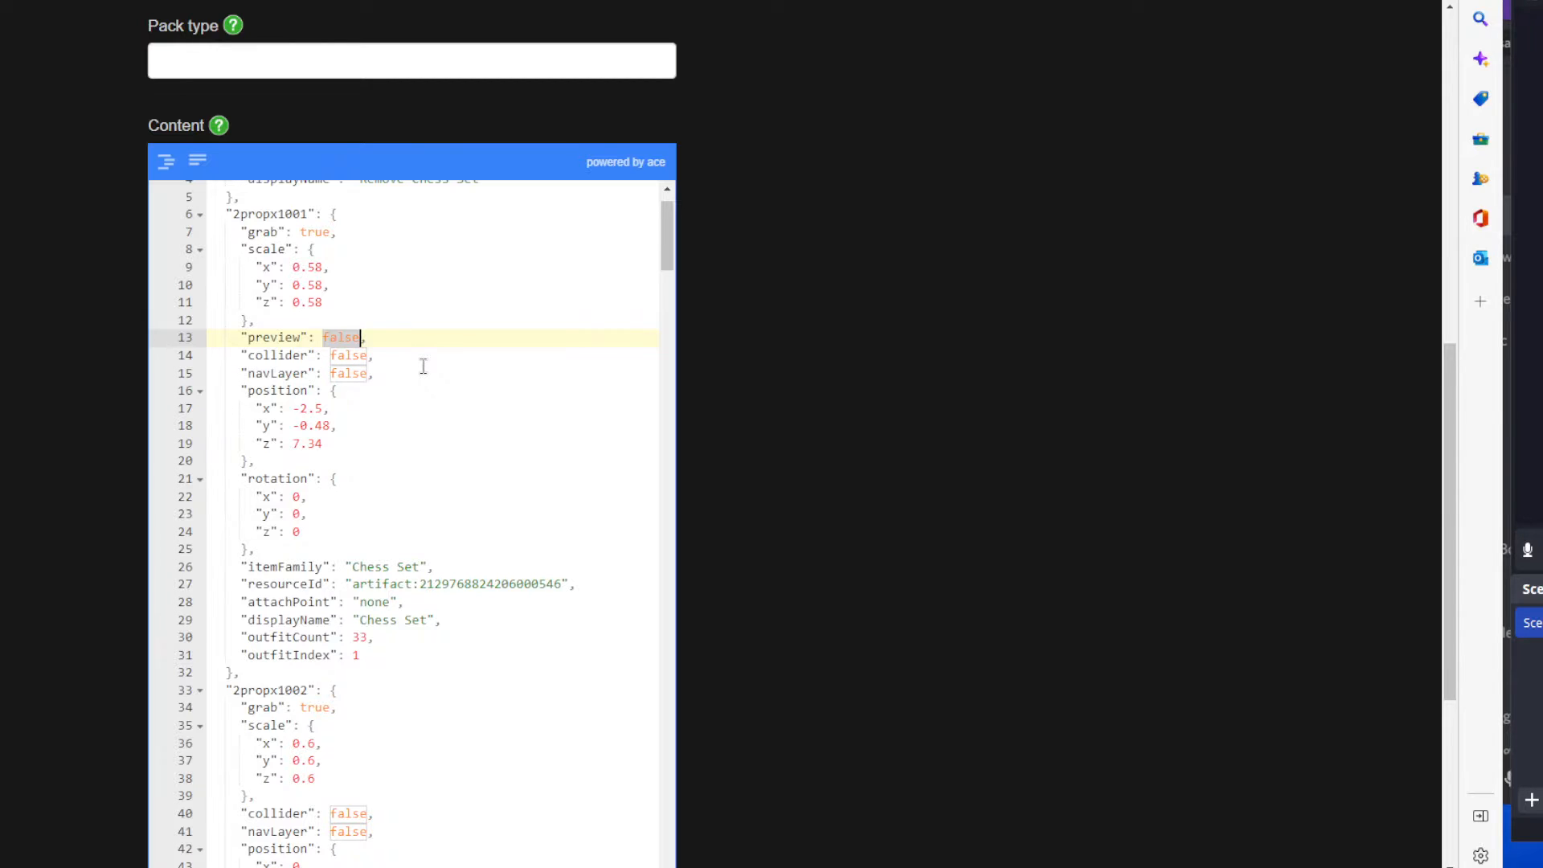
click(360, 356)
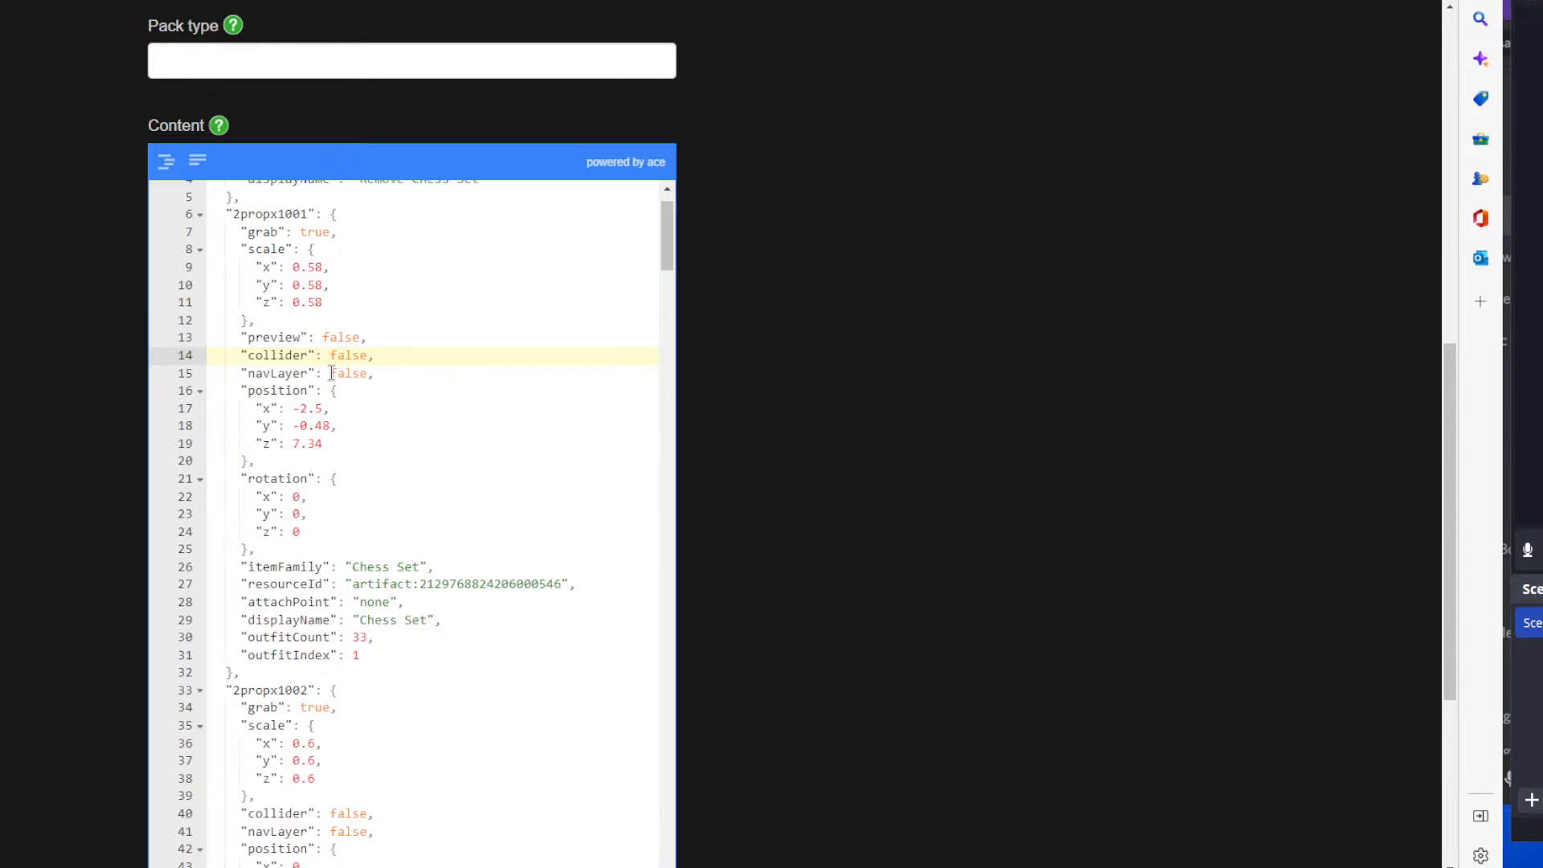
click(362, 373)
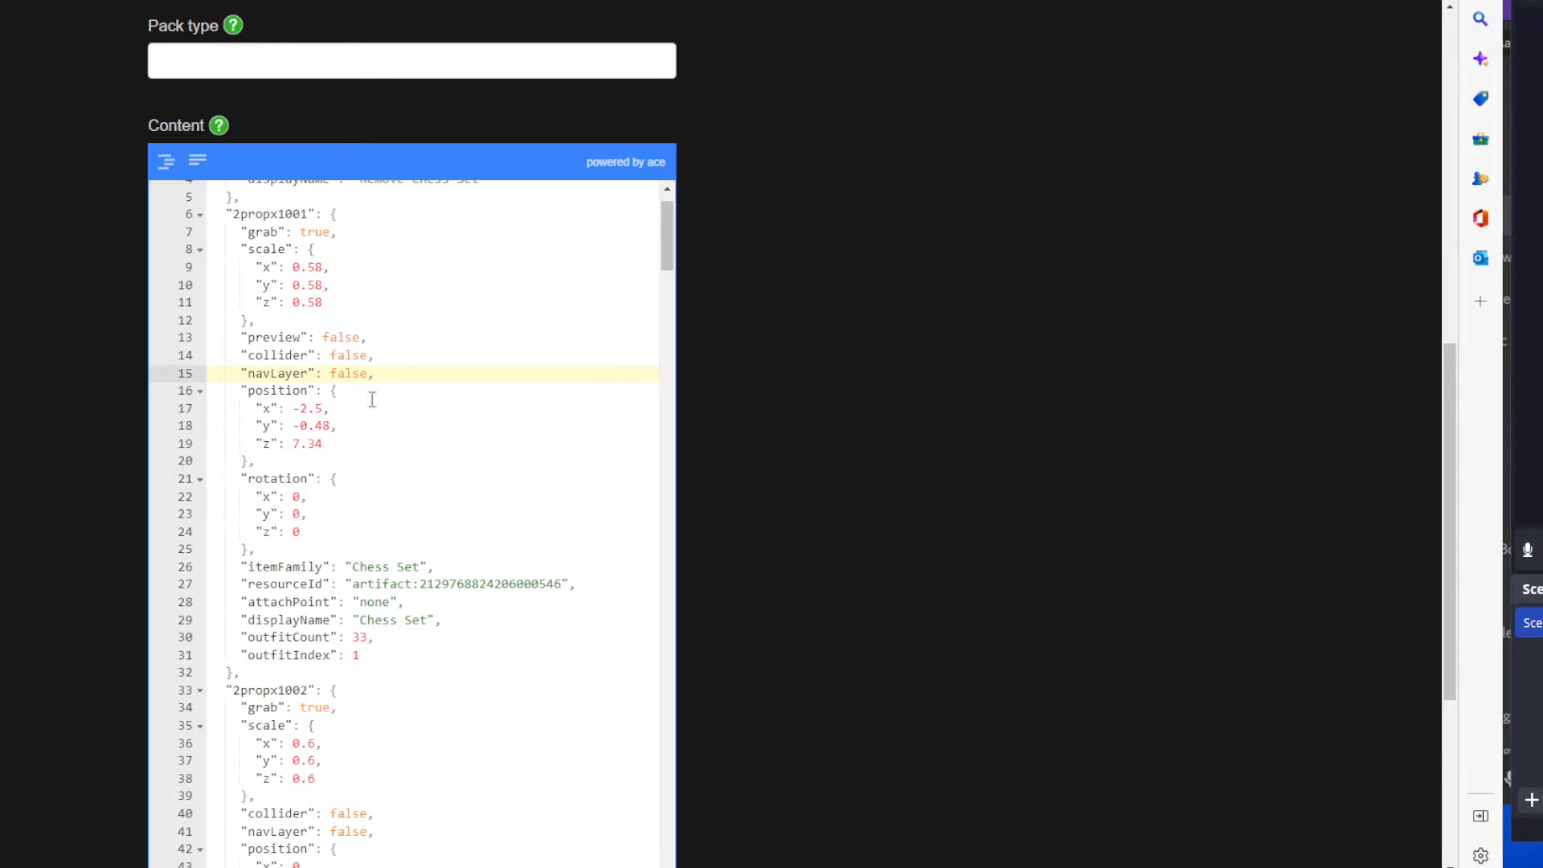
Examine the x, y and z position values of the 2propx1001 entry one by one.
drag(255, 410, 350, 446)
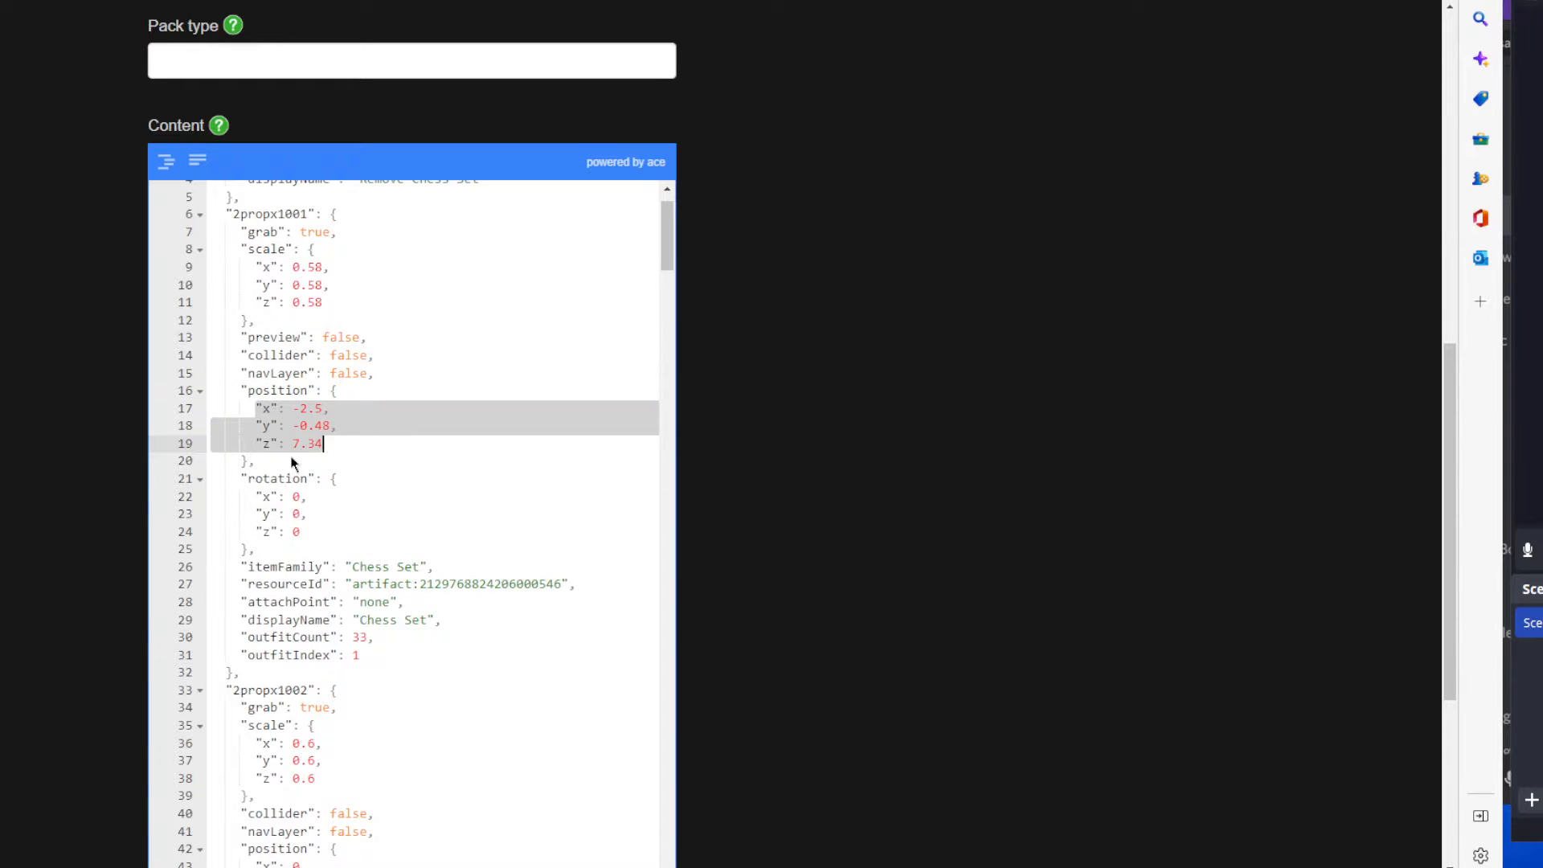
click(346, 416)
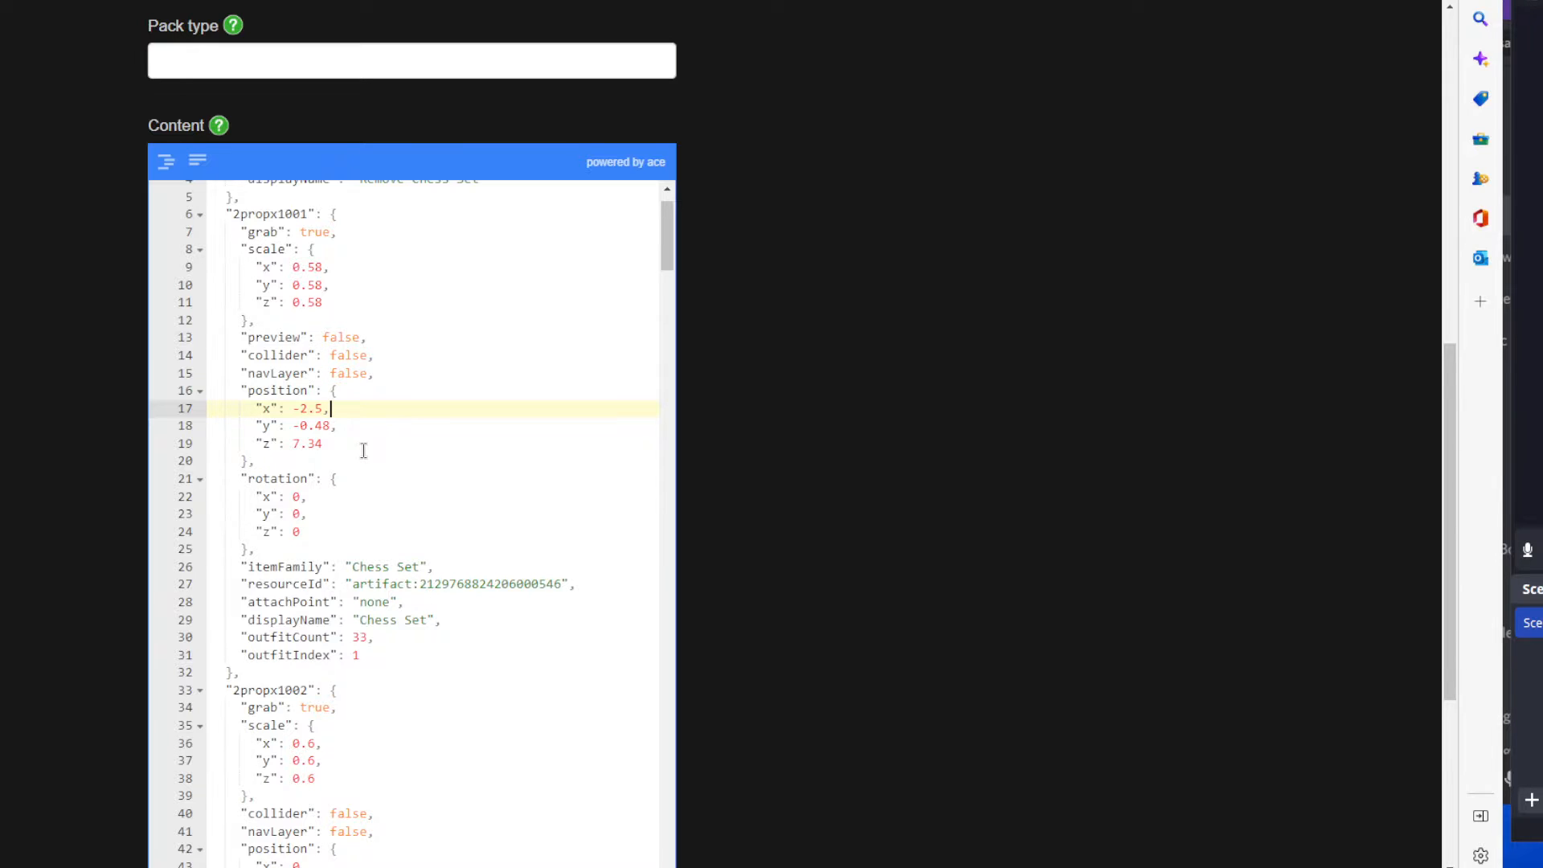
mouse_move(322, 443)
mouse_down()
mouse_move(294, 413)
mouse_move(322, 444)
mouse_up()
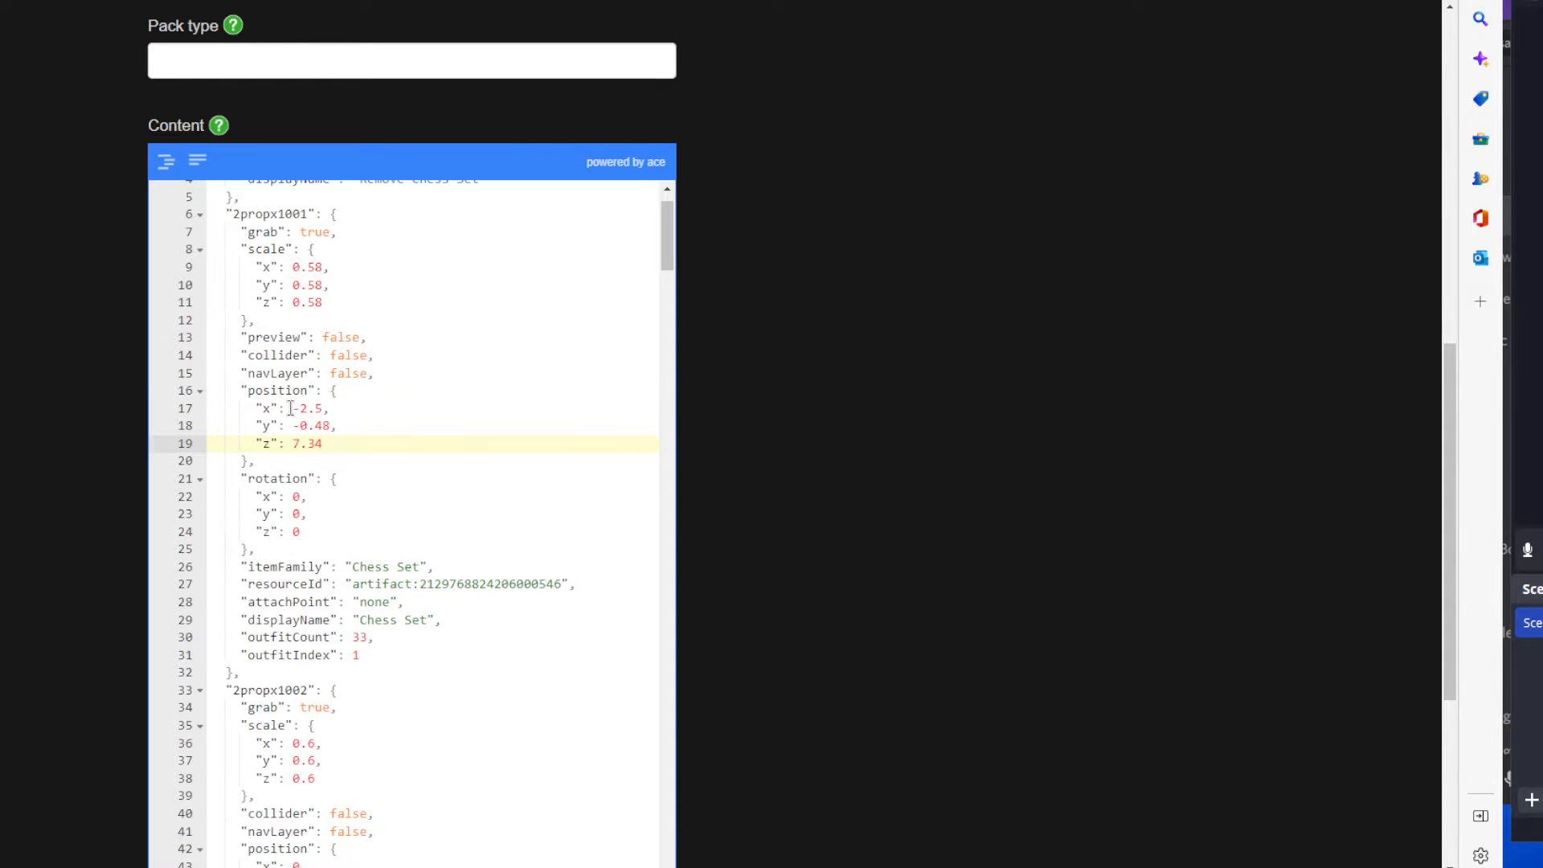
drag(292, 409, 329, 425)
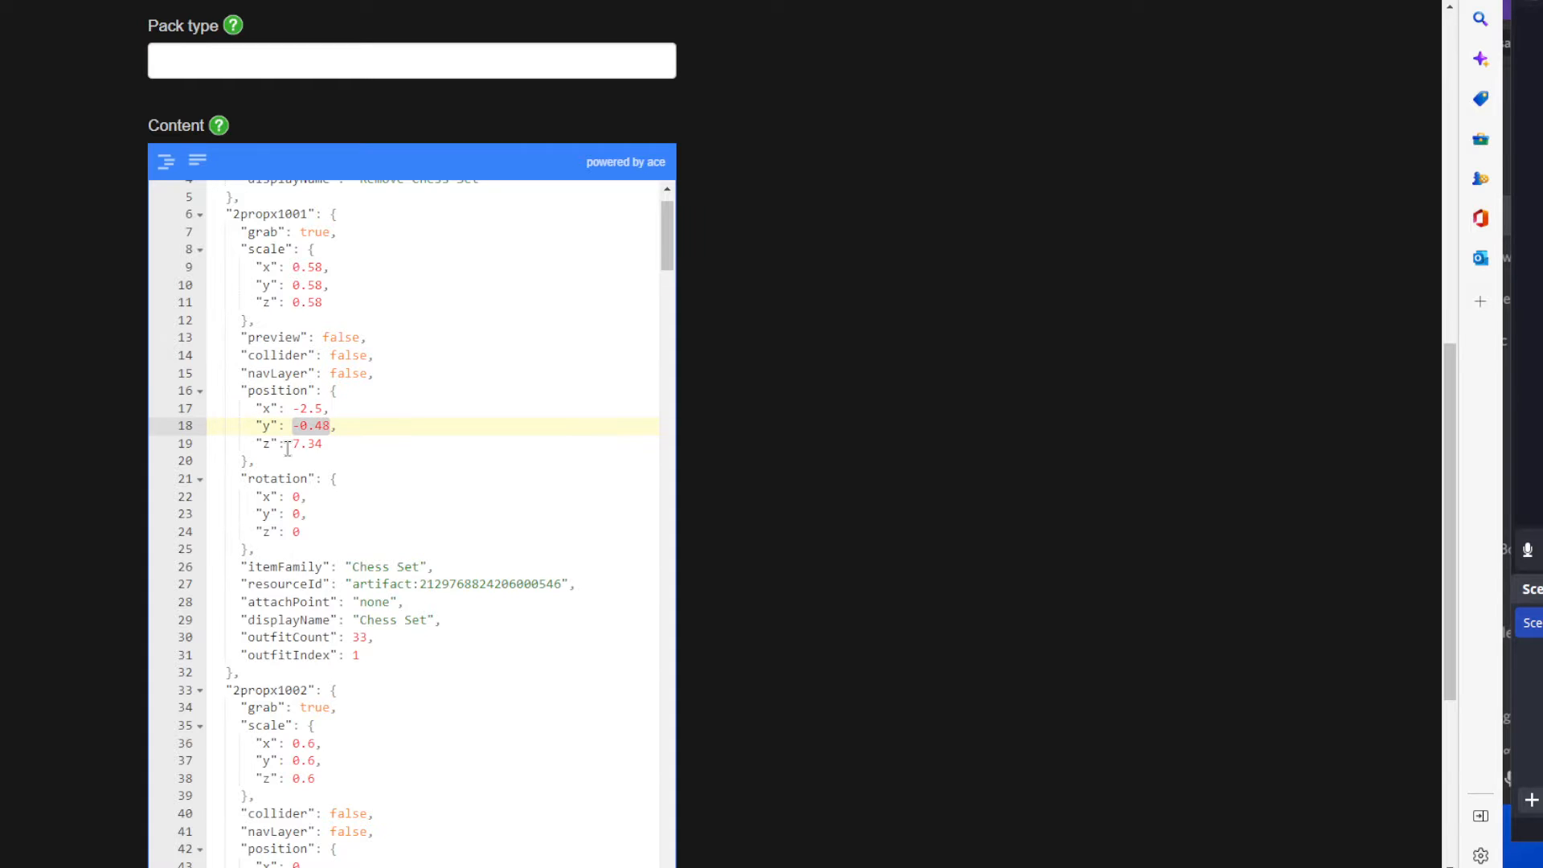
click(363, 443)
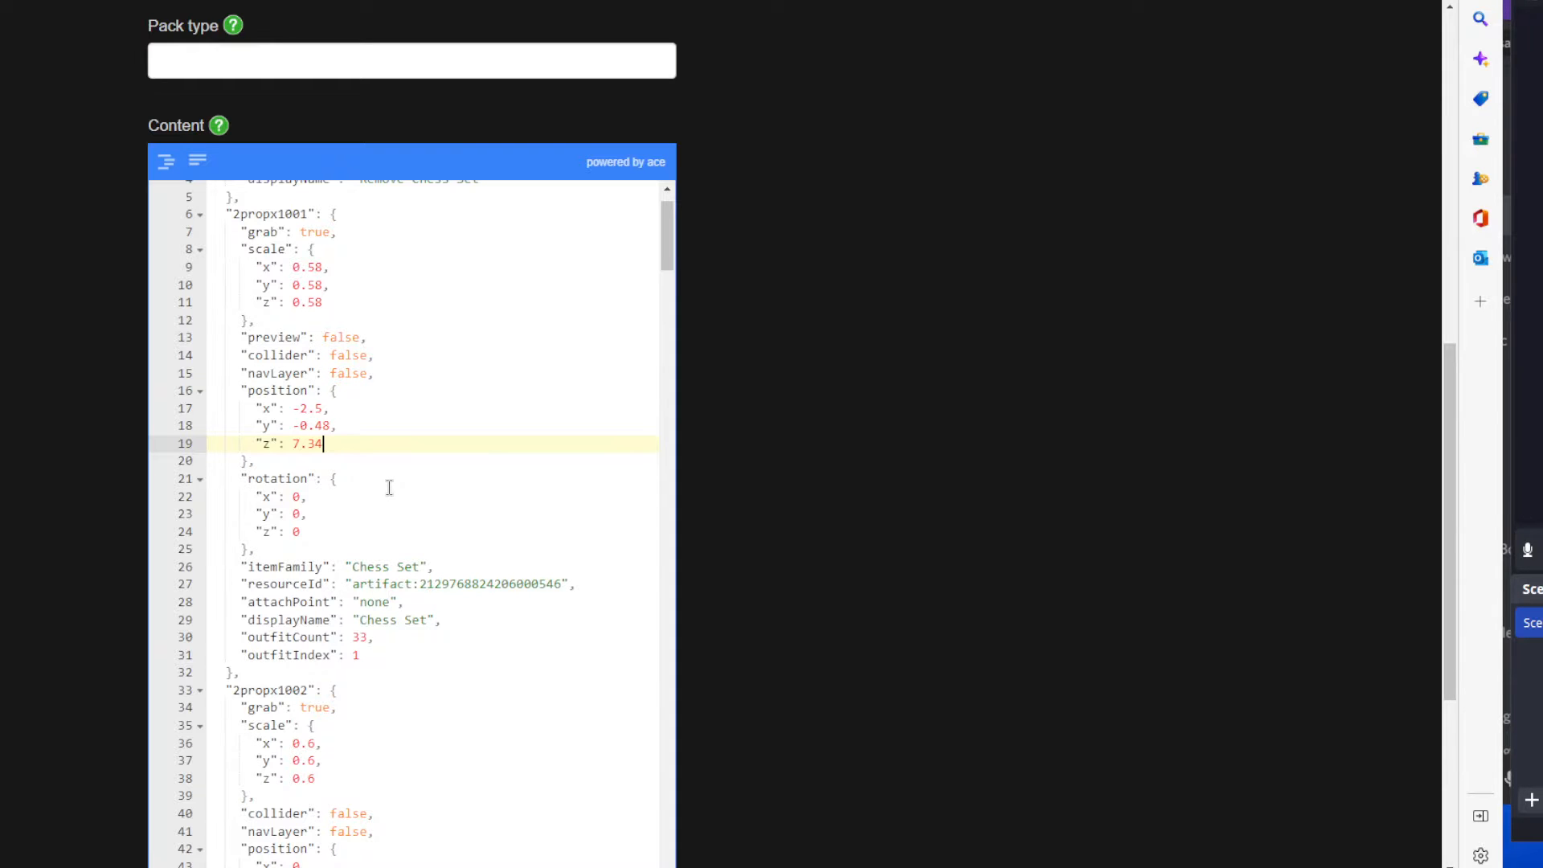
Examine the 2propx1001 entry's rotation values and the artifact number in its resourceId.
scroll(389, 488, down, 1)
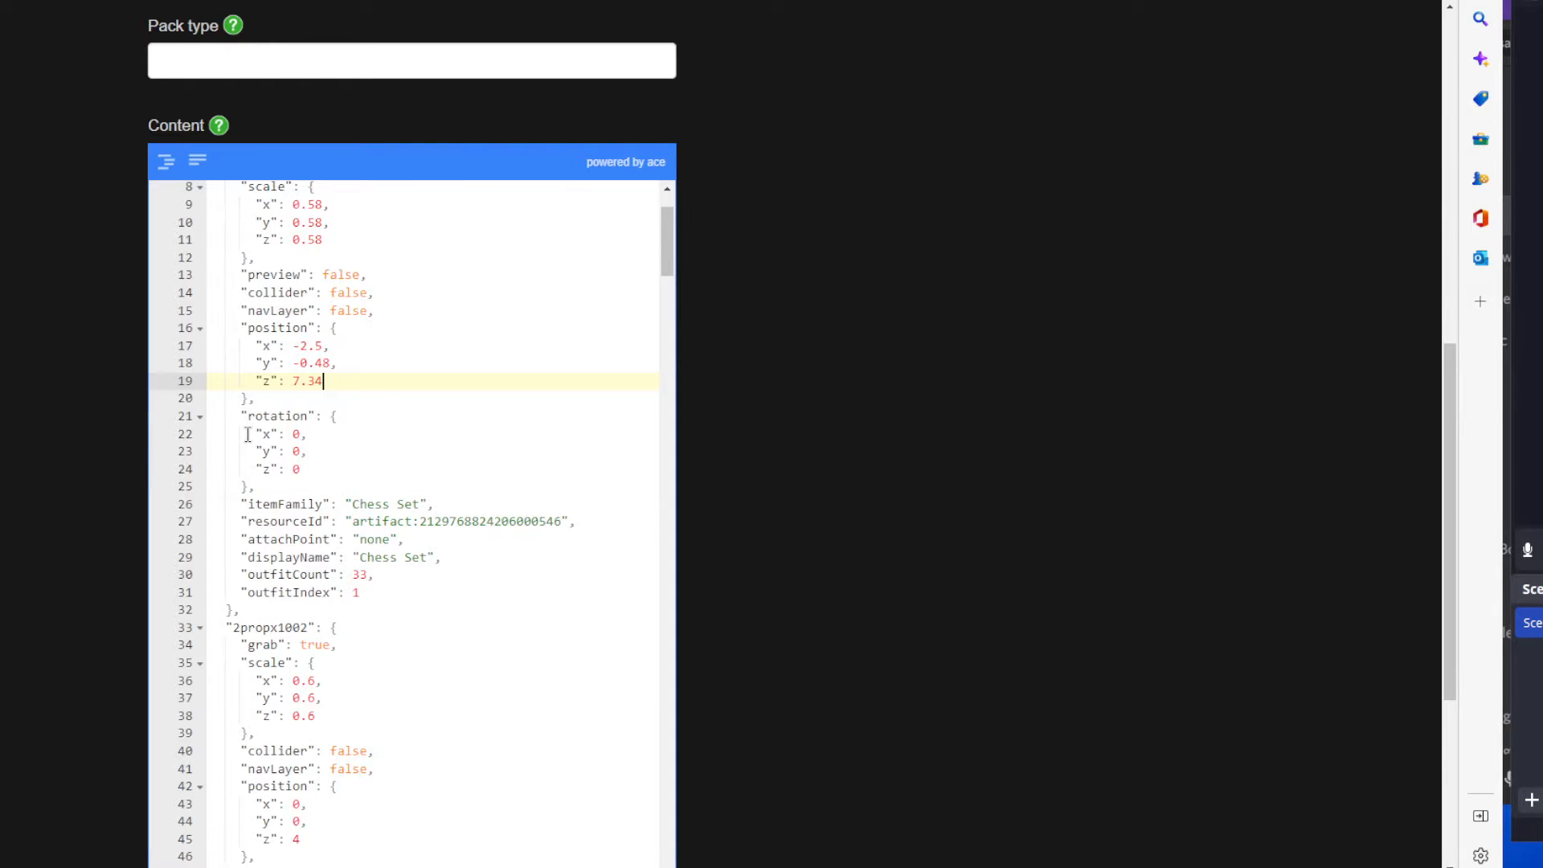
drag(248, 434, 321, 464)
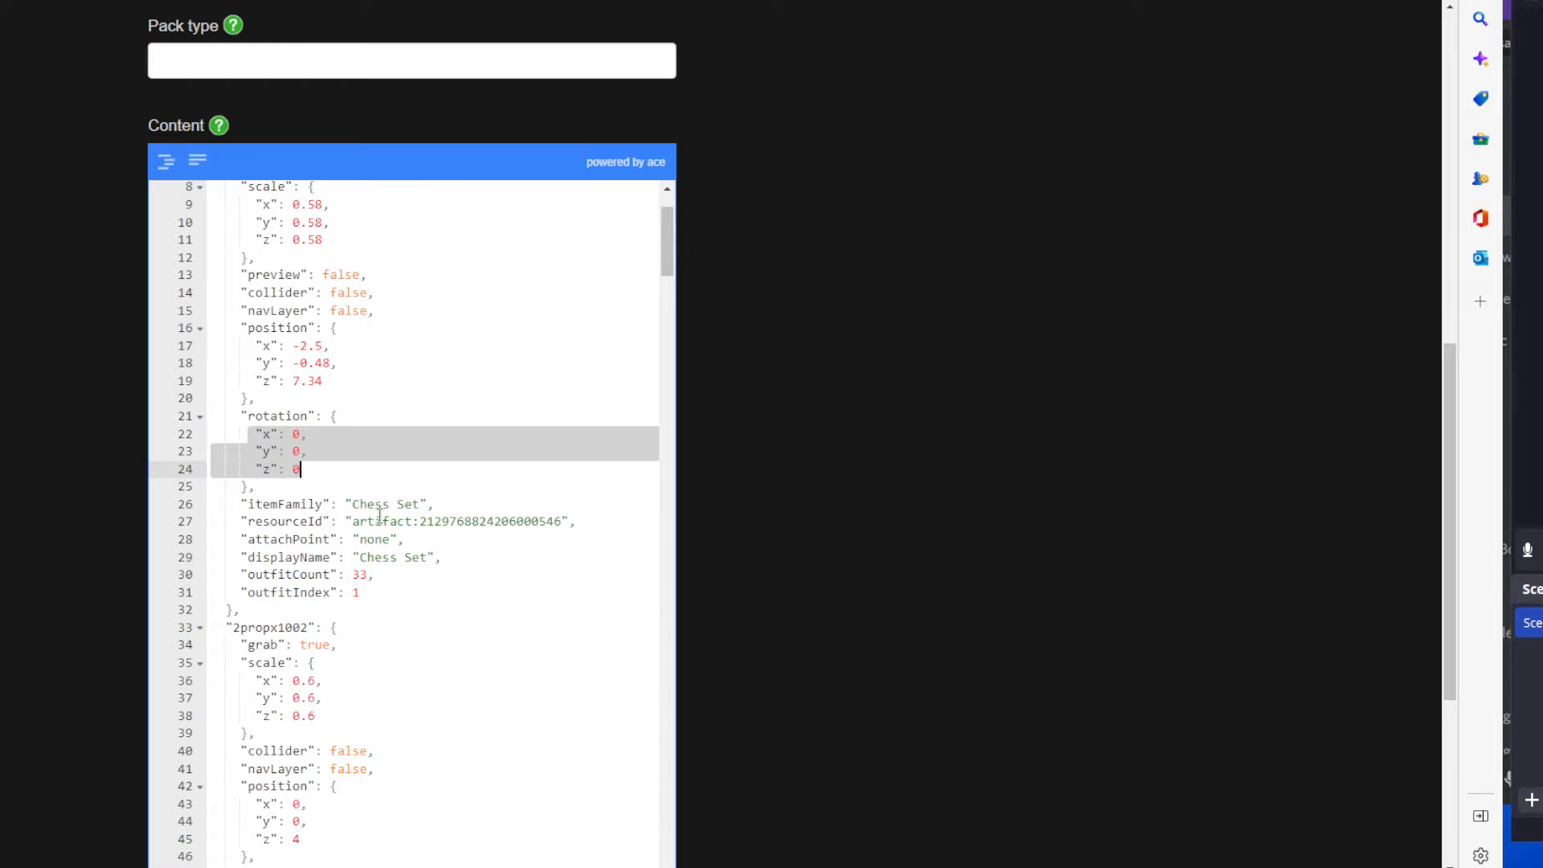
scroll(379, 506, down, 2)
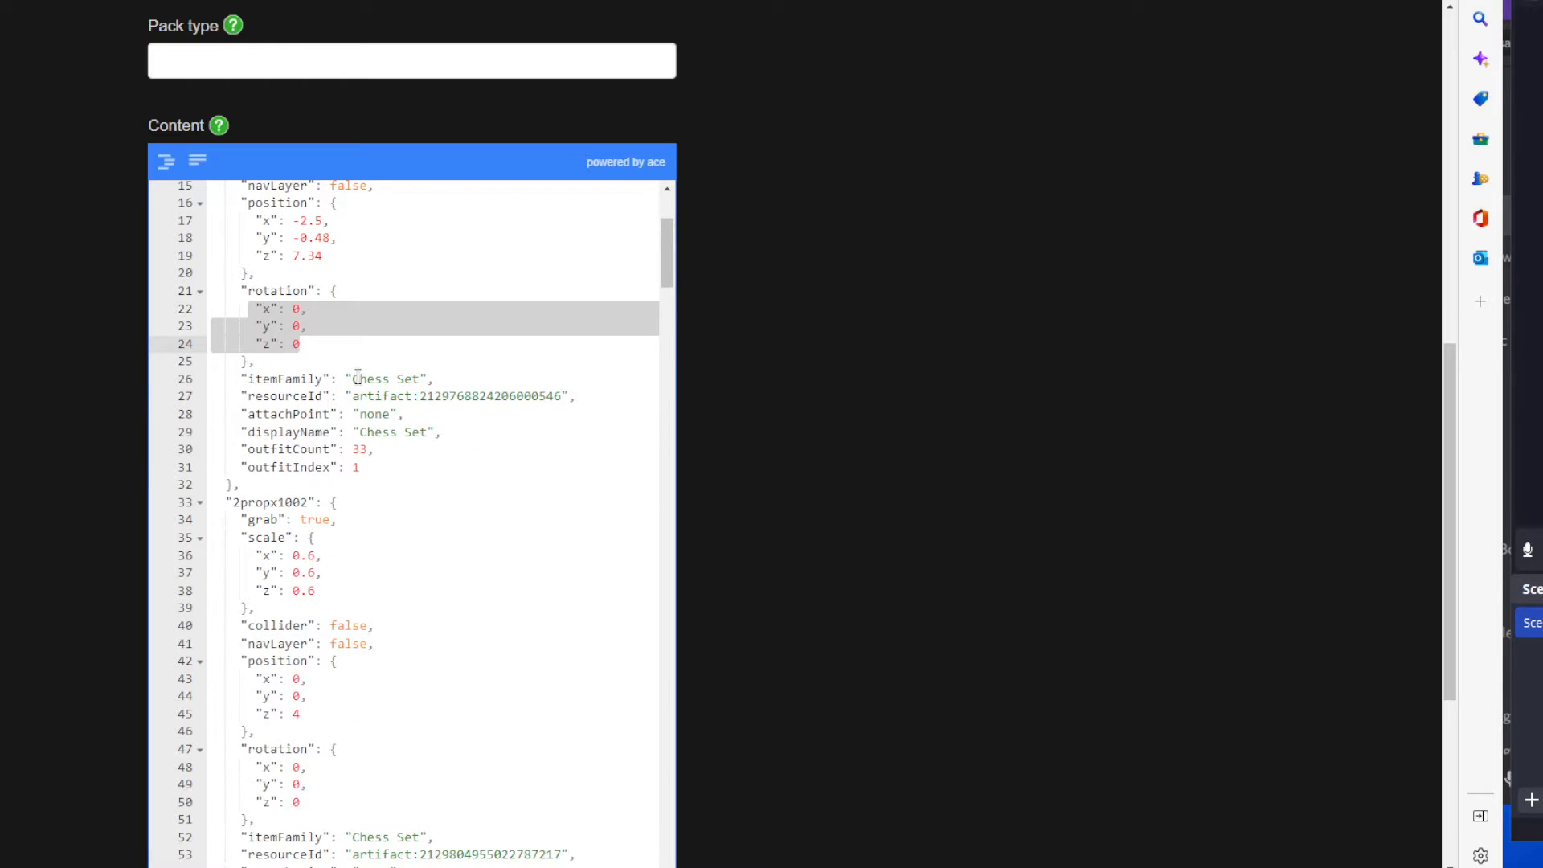
drag(359, 378, 562, 396)
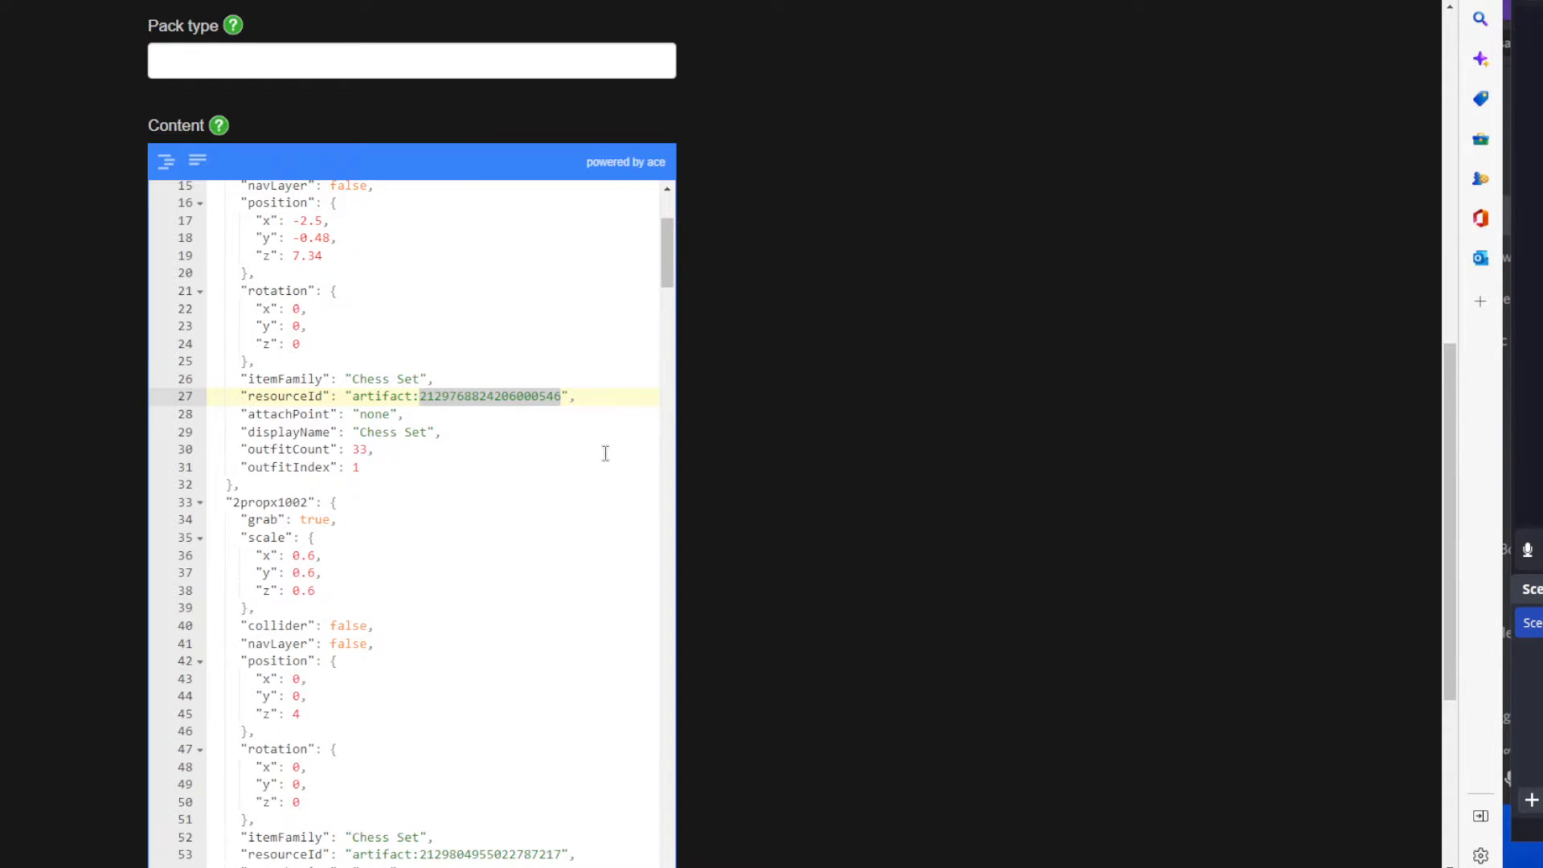
Leave the content pack editor and open the Chess Set kit from the kits list.
scroll(605, 452, up, 3)
scroll(788, 372, up, 8)
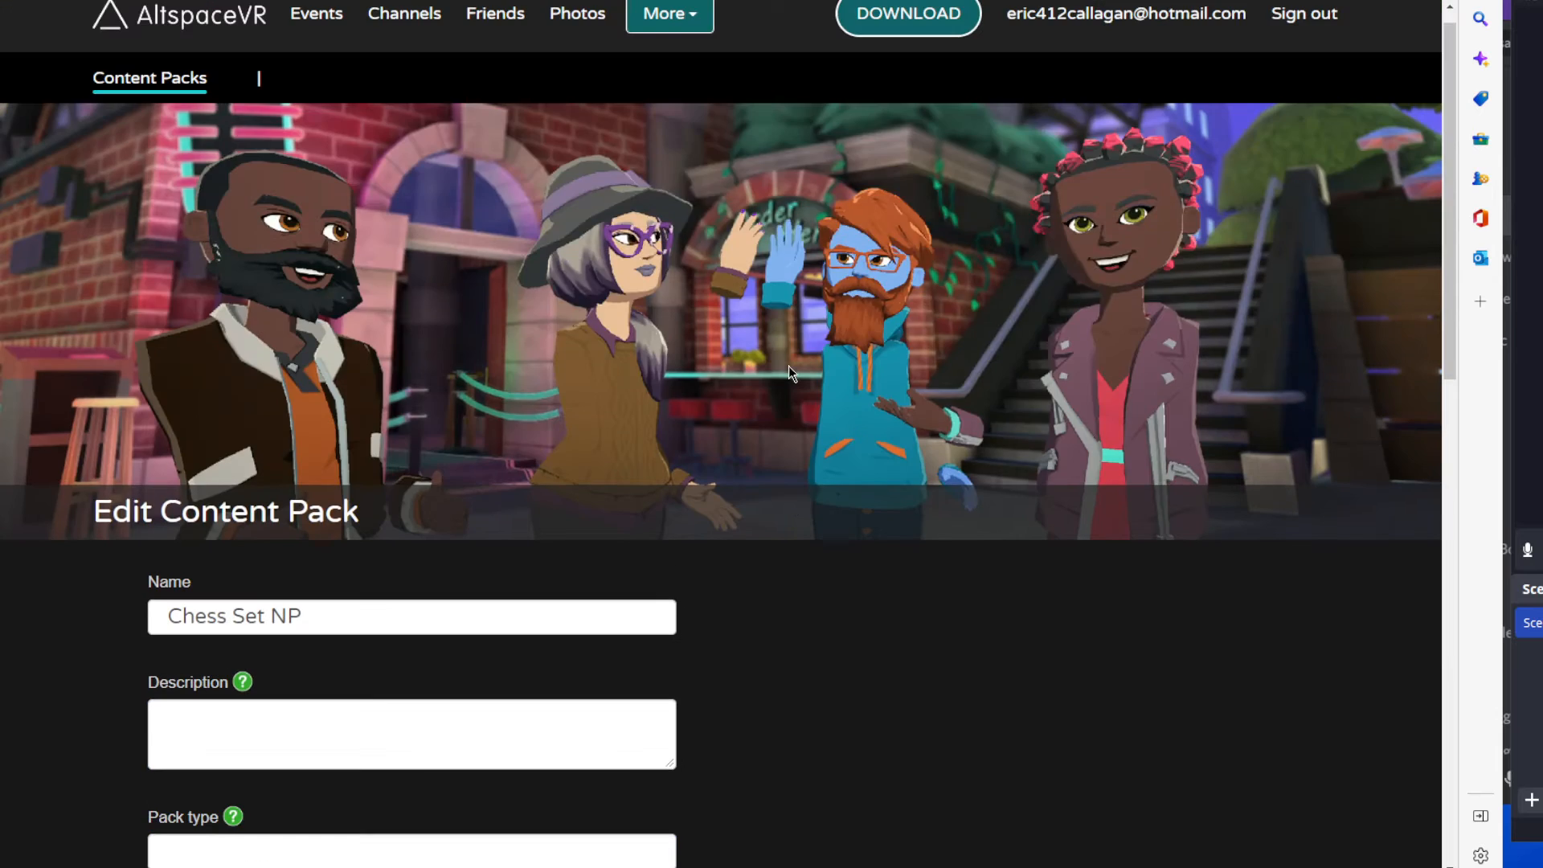
click(684, 23)
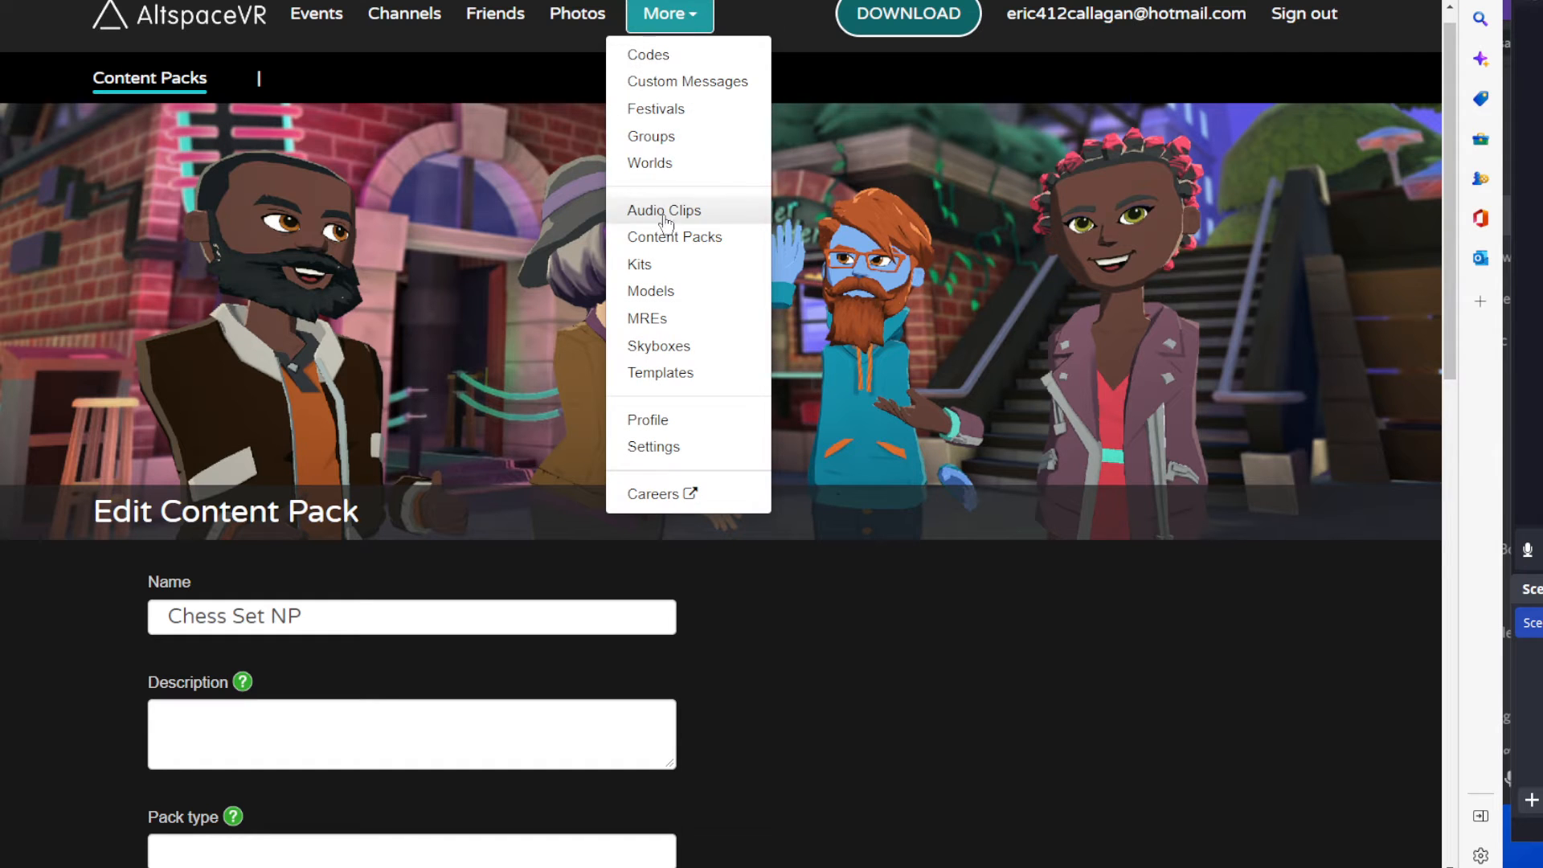
click(662, 270)
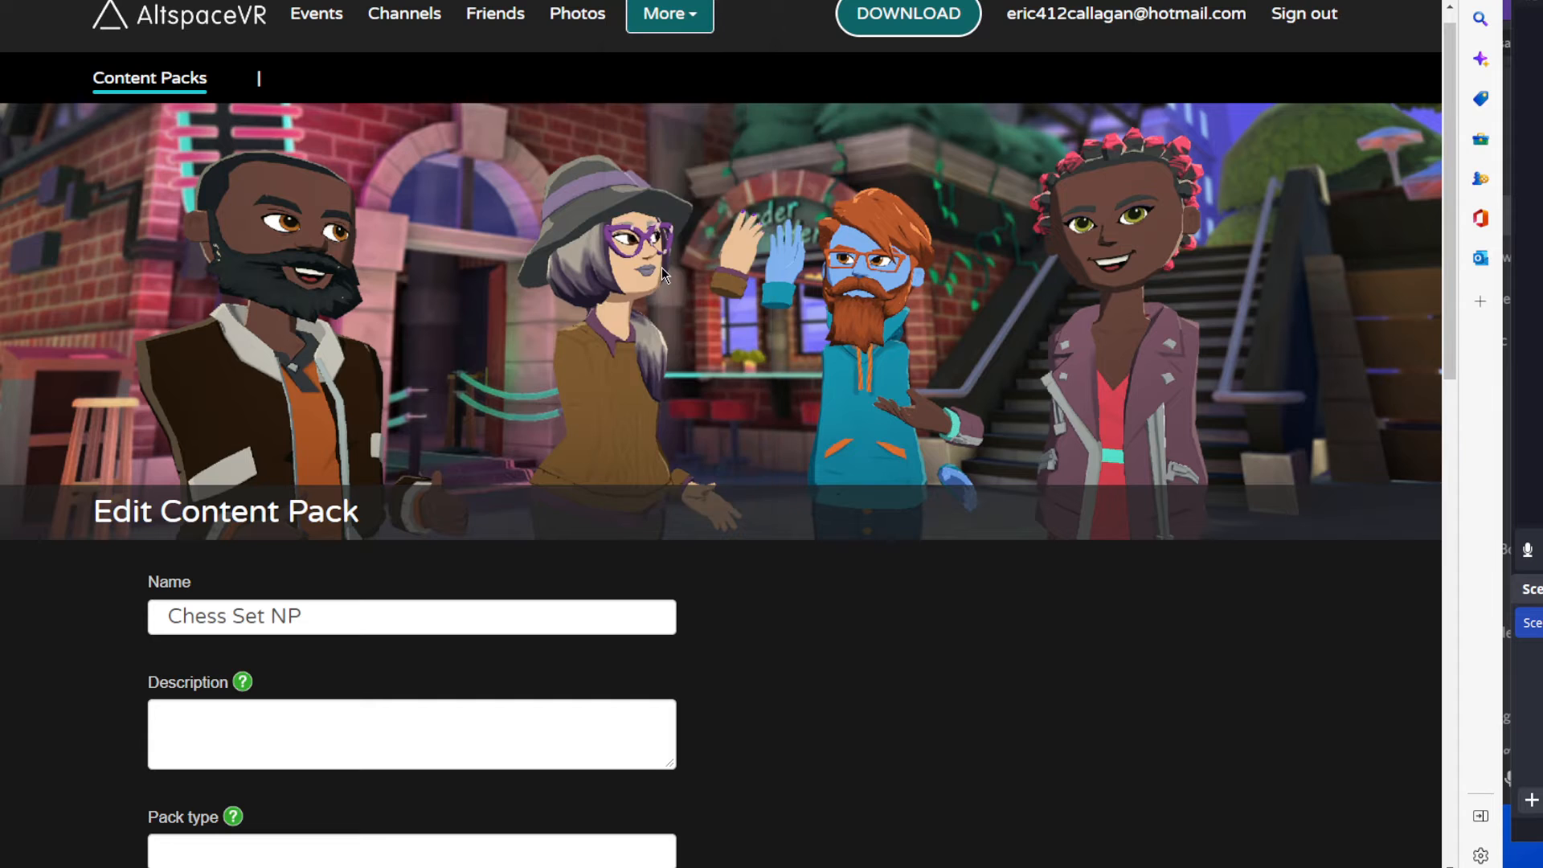
scroll(1273, 613, down, 2)
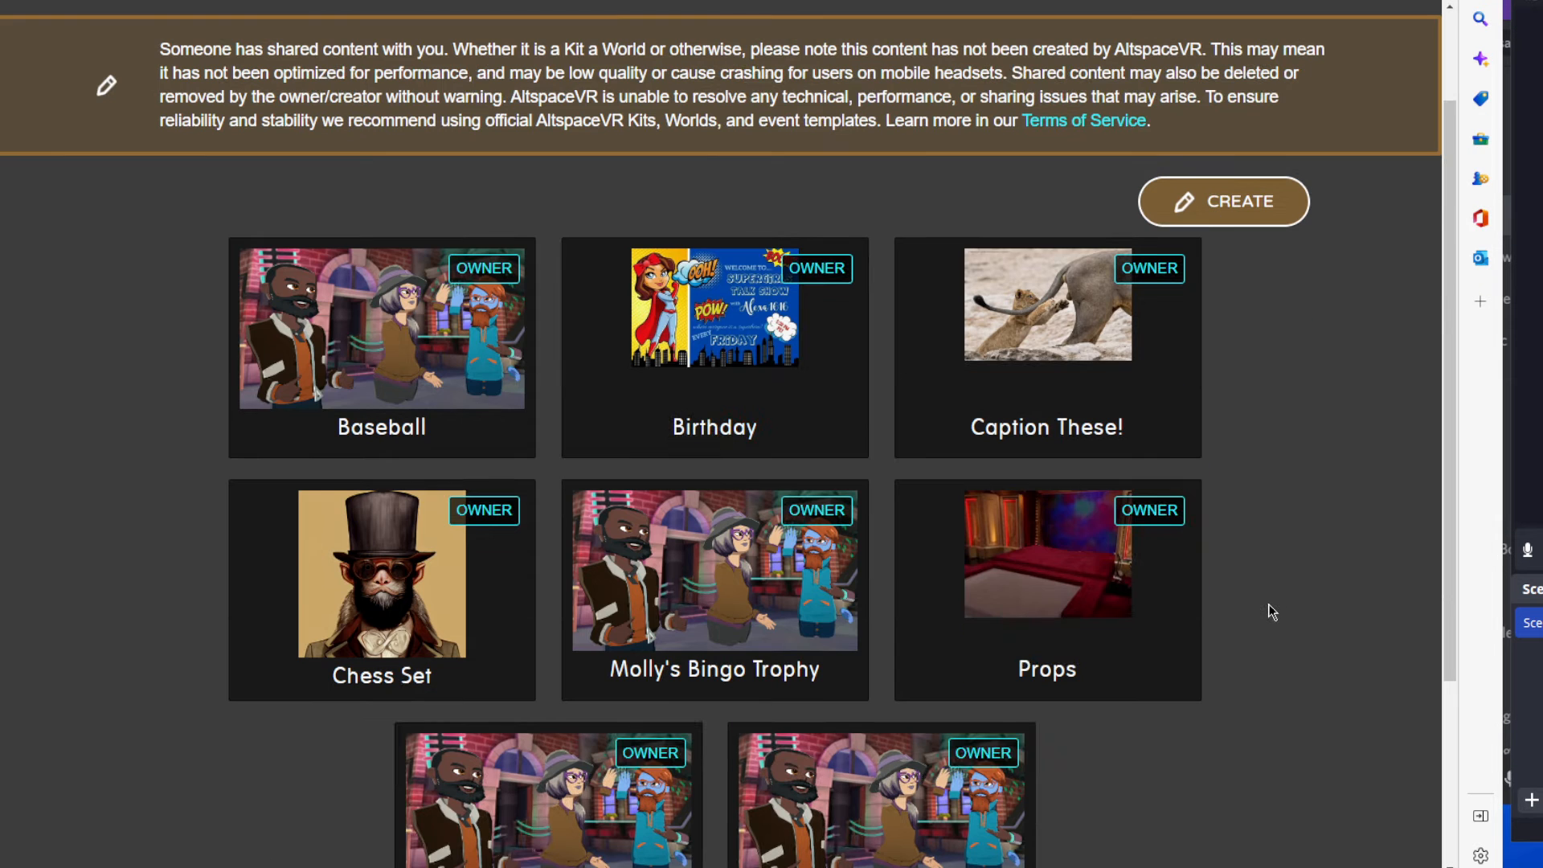
click(348, 537)
scroll(592, 652, down, 3)
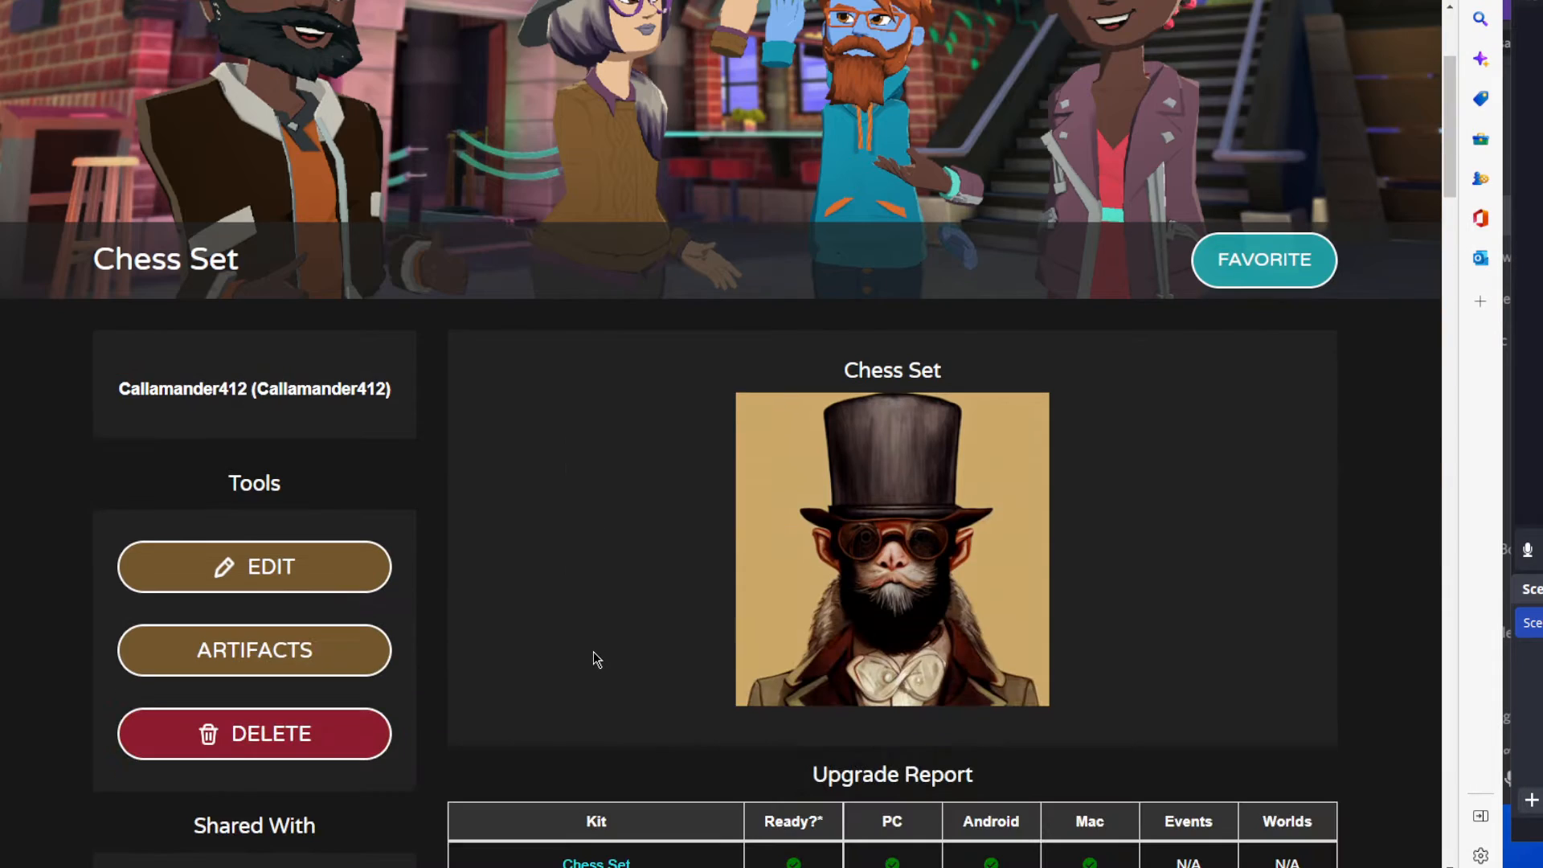
Examine the Banga Tile artifact's name and artifact ID in the Chess Set kit's Artifacts table.
scroll(595, 646, down, 8)
scroll(637, 642, down, 5)
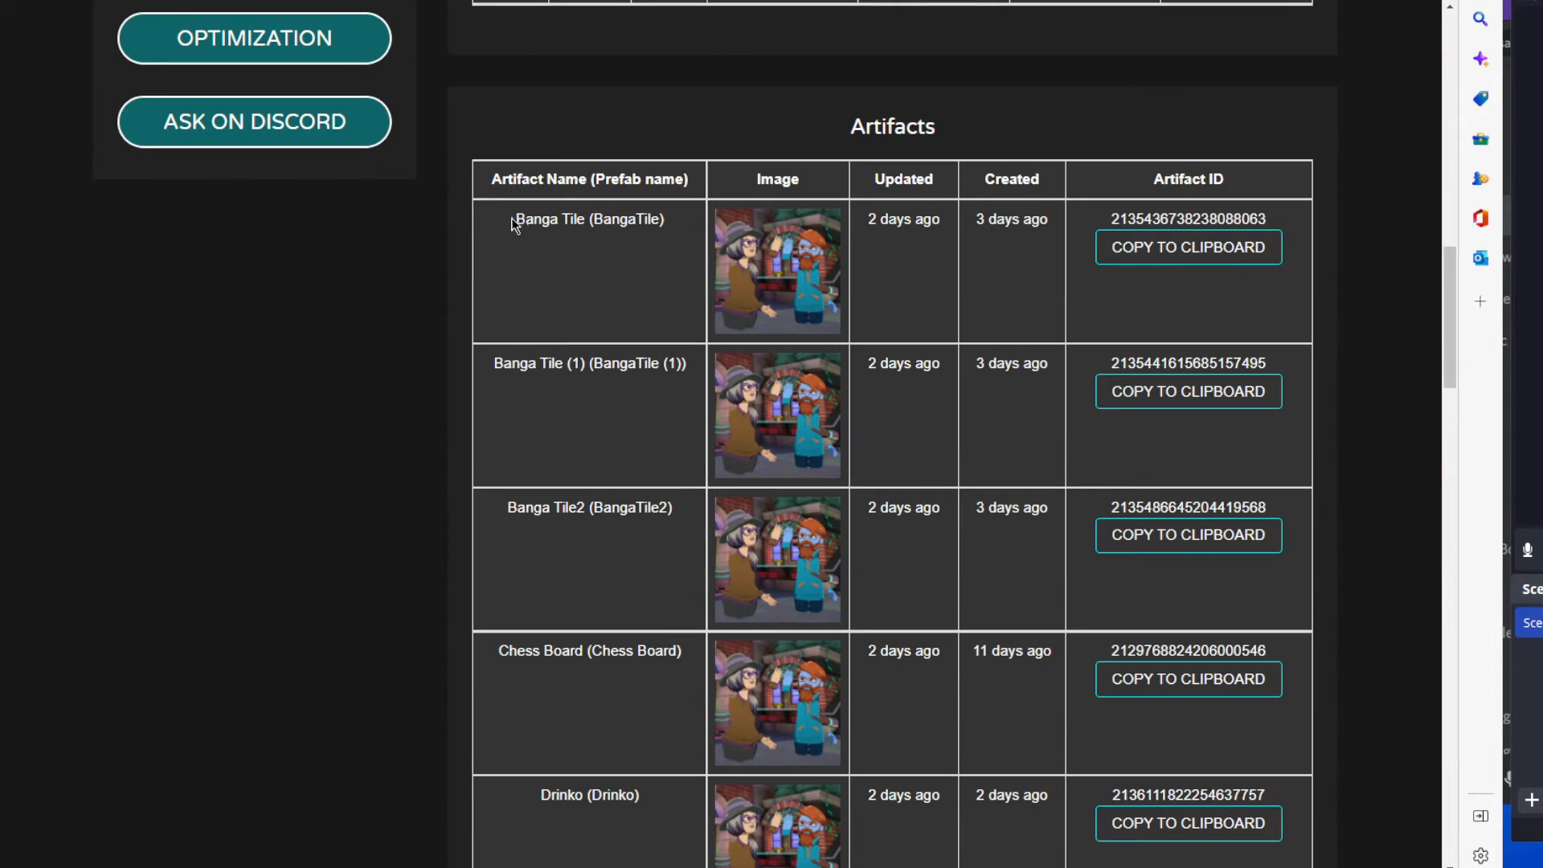
drag(512, 220, 682, 233)
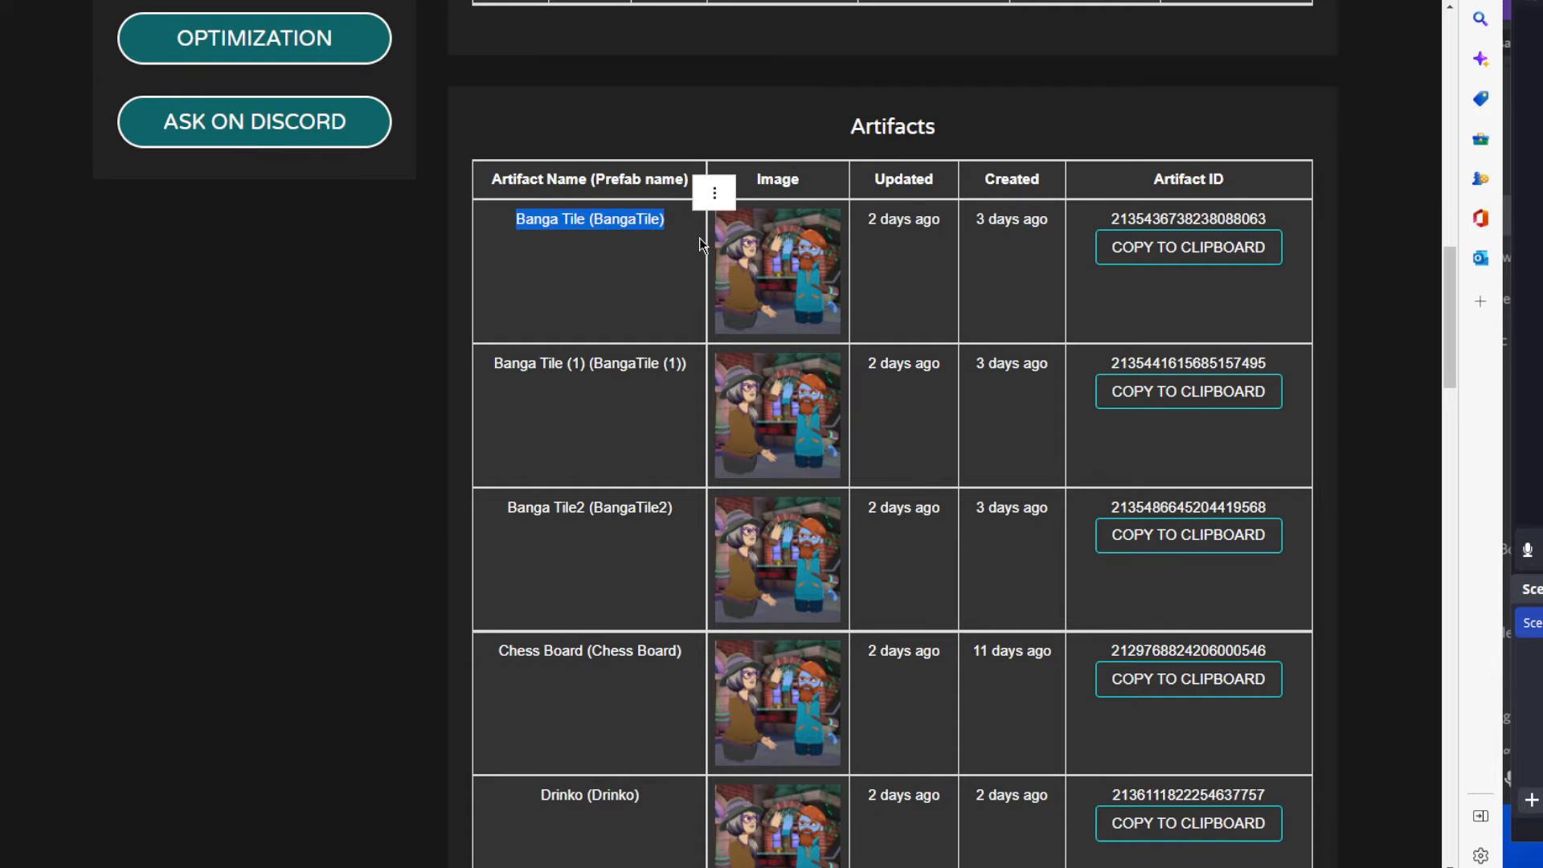
drag(1109, 217, 1274, 233)
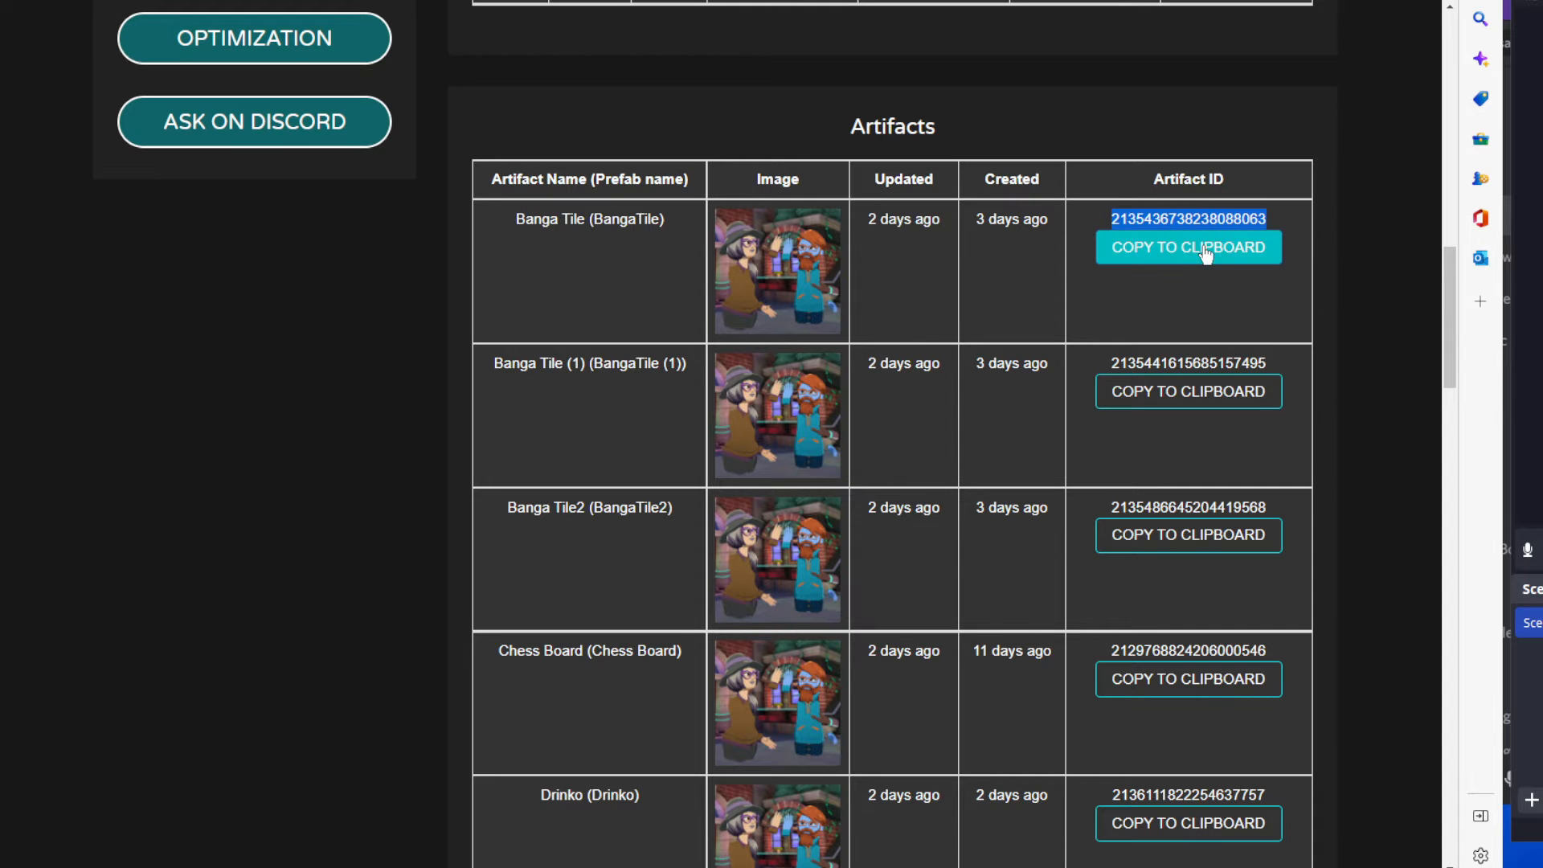
Return to the content packs and reopen Chess Set NP for editing at its JSON content.
scroll(1239, 225, up, 15)
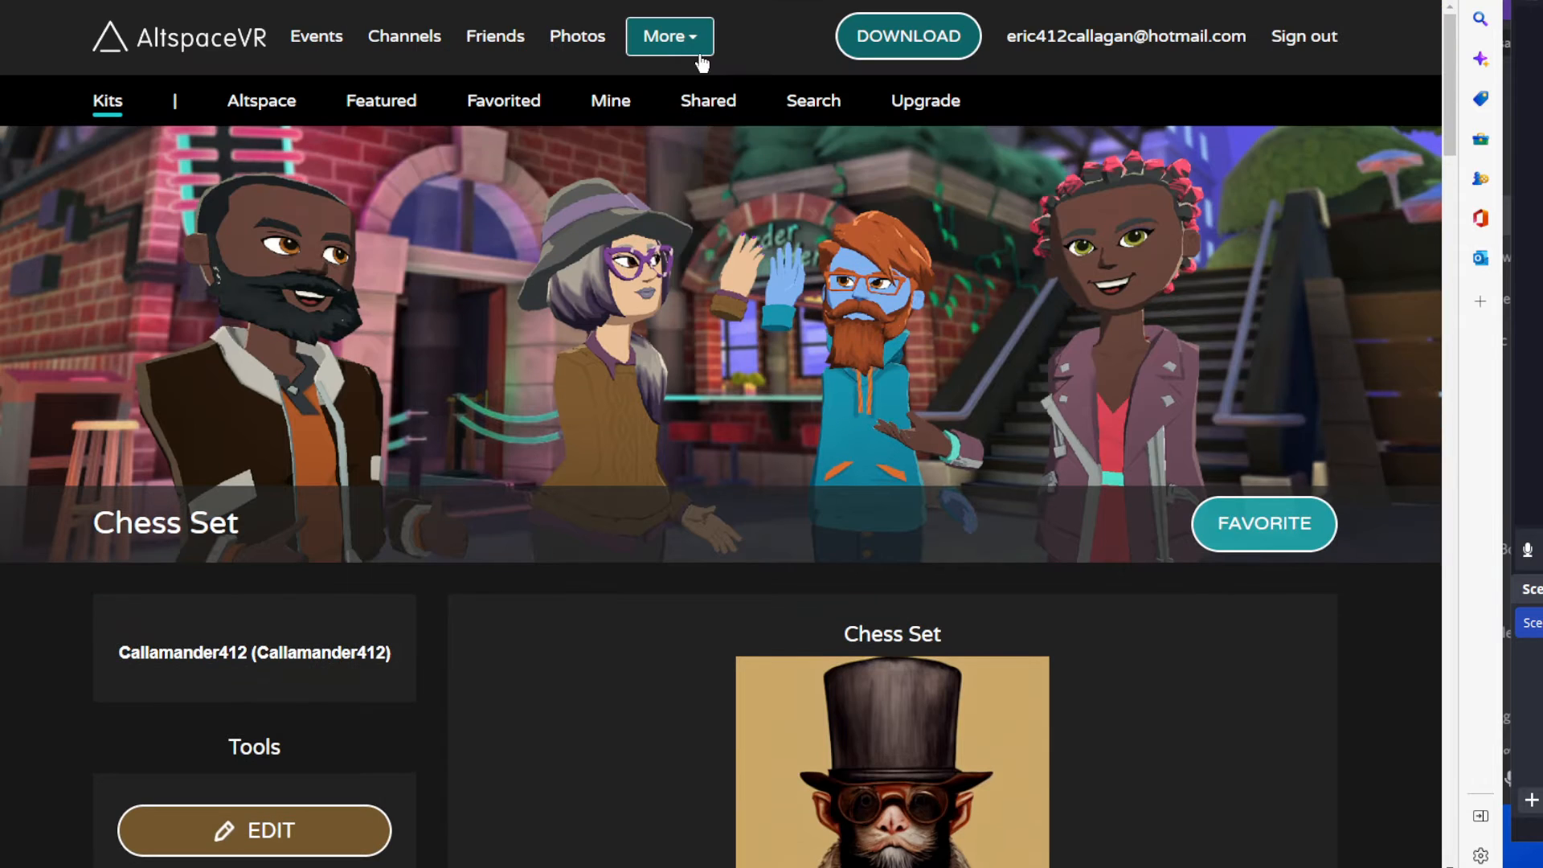
click(693, 45)
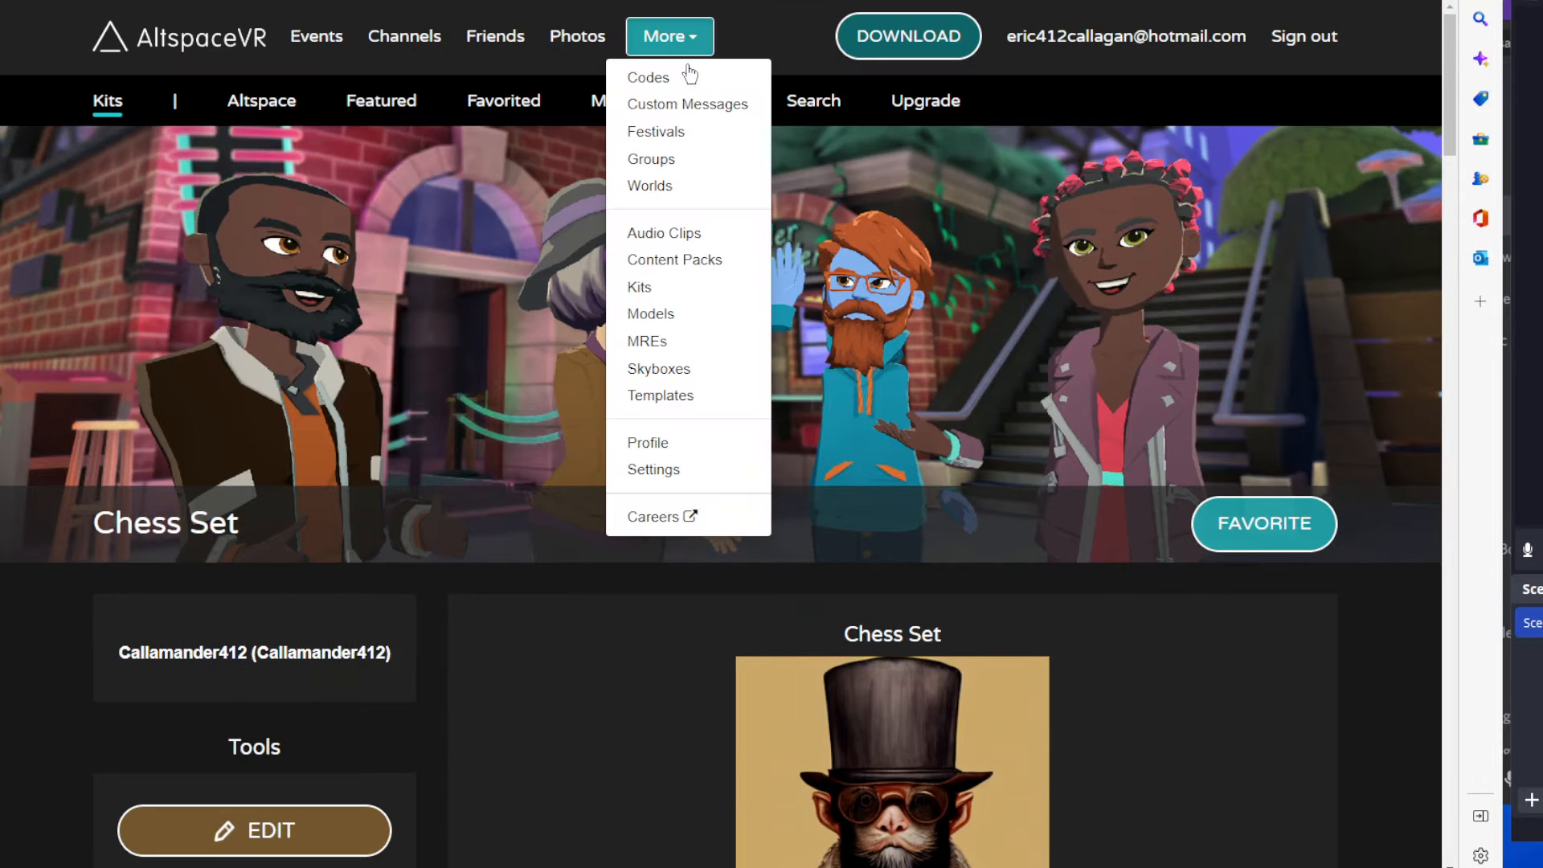
click(668, 260)
scroll(721, 330, down, 2)
scroll(721, 331, down, 2)
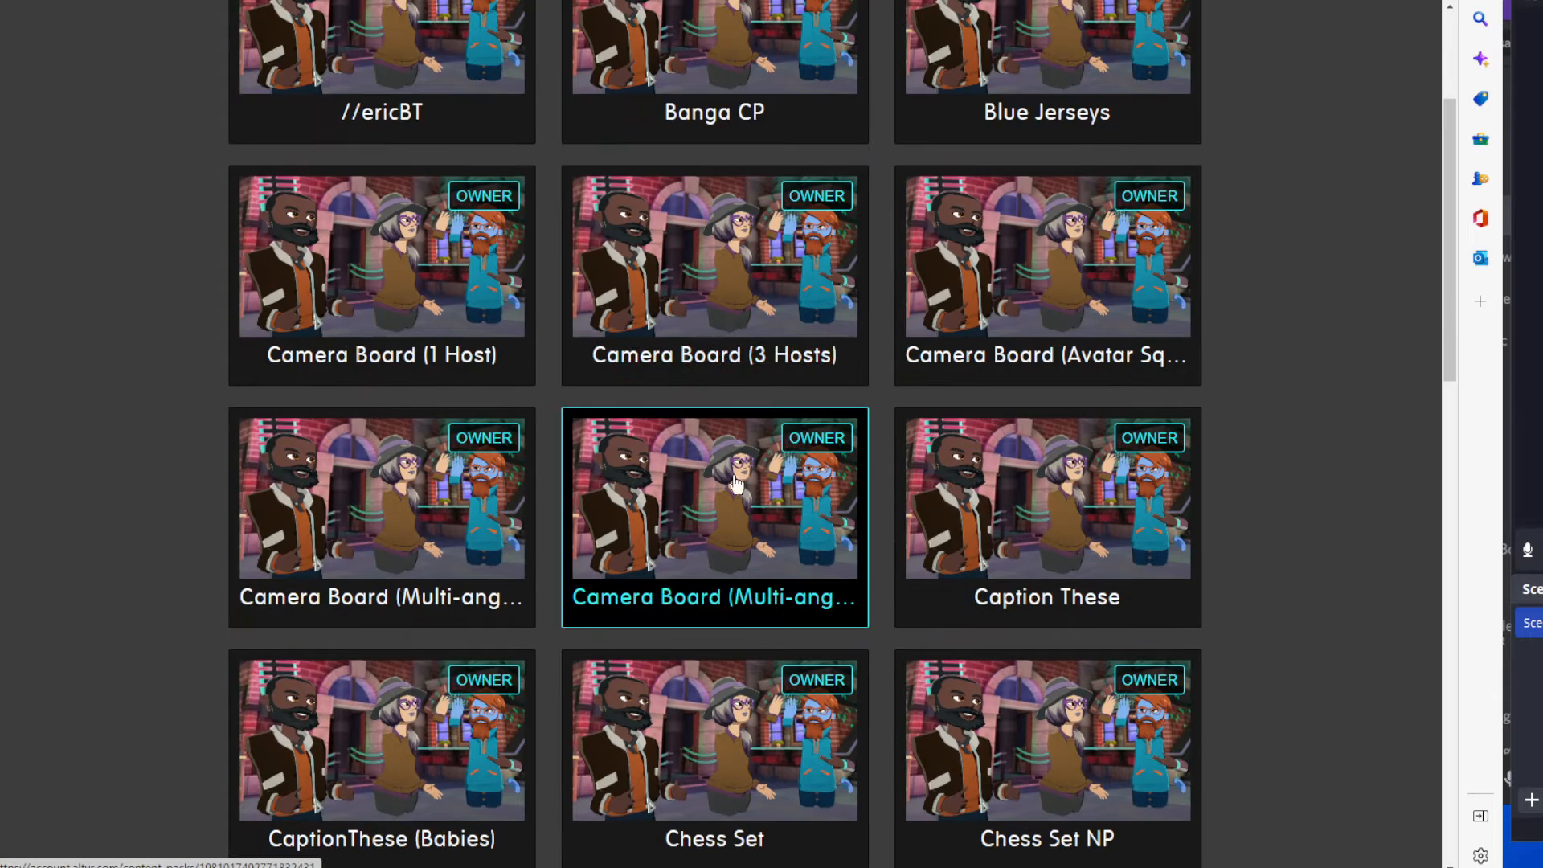
scroll(706, 593, down, 2)
scroll(769, 596, down, 2)
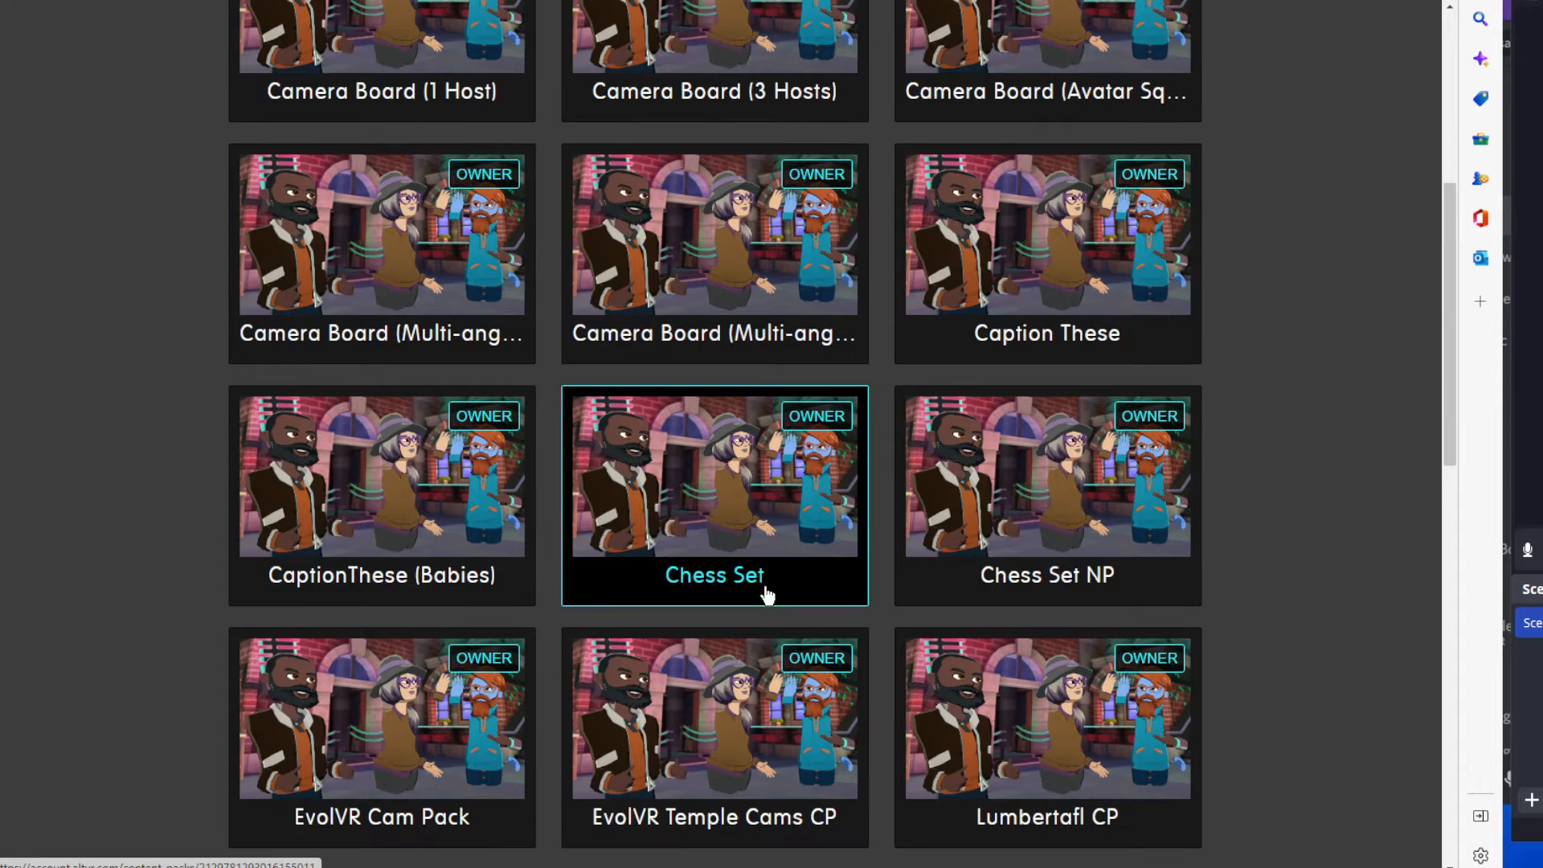
click(1046, 551)
scroll(904, 564, down, 3)
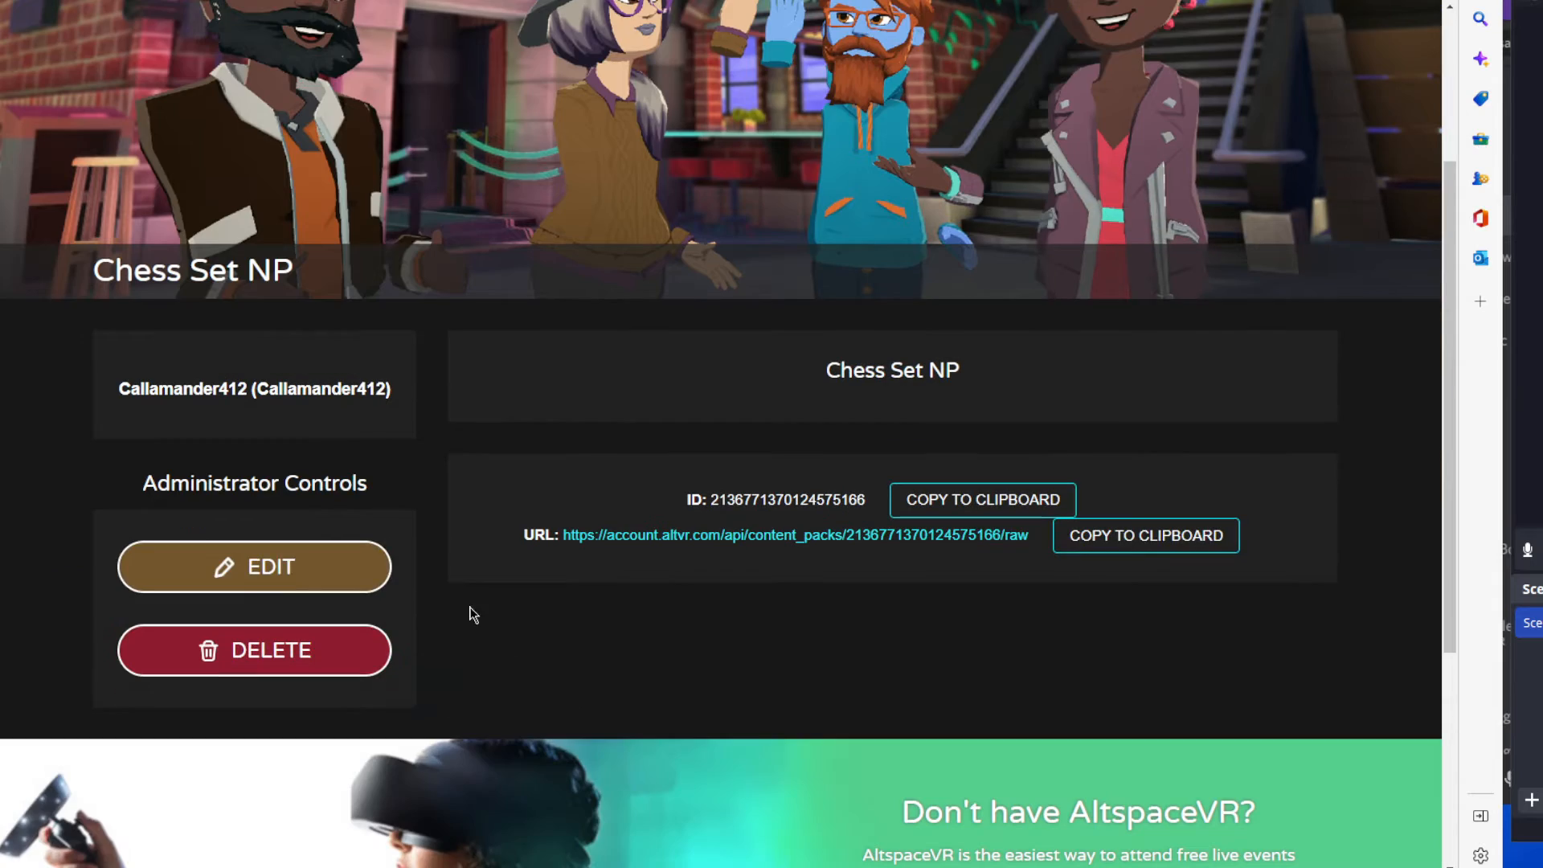
click(317, 586)
scroll(779, 626, down, 10)
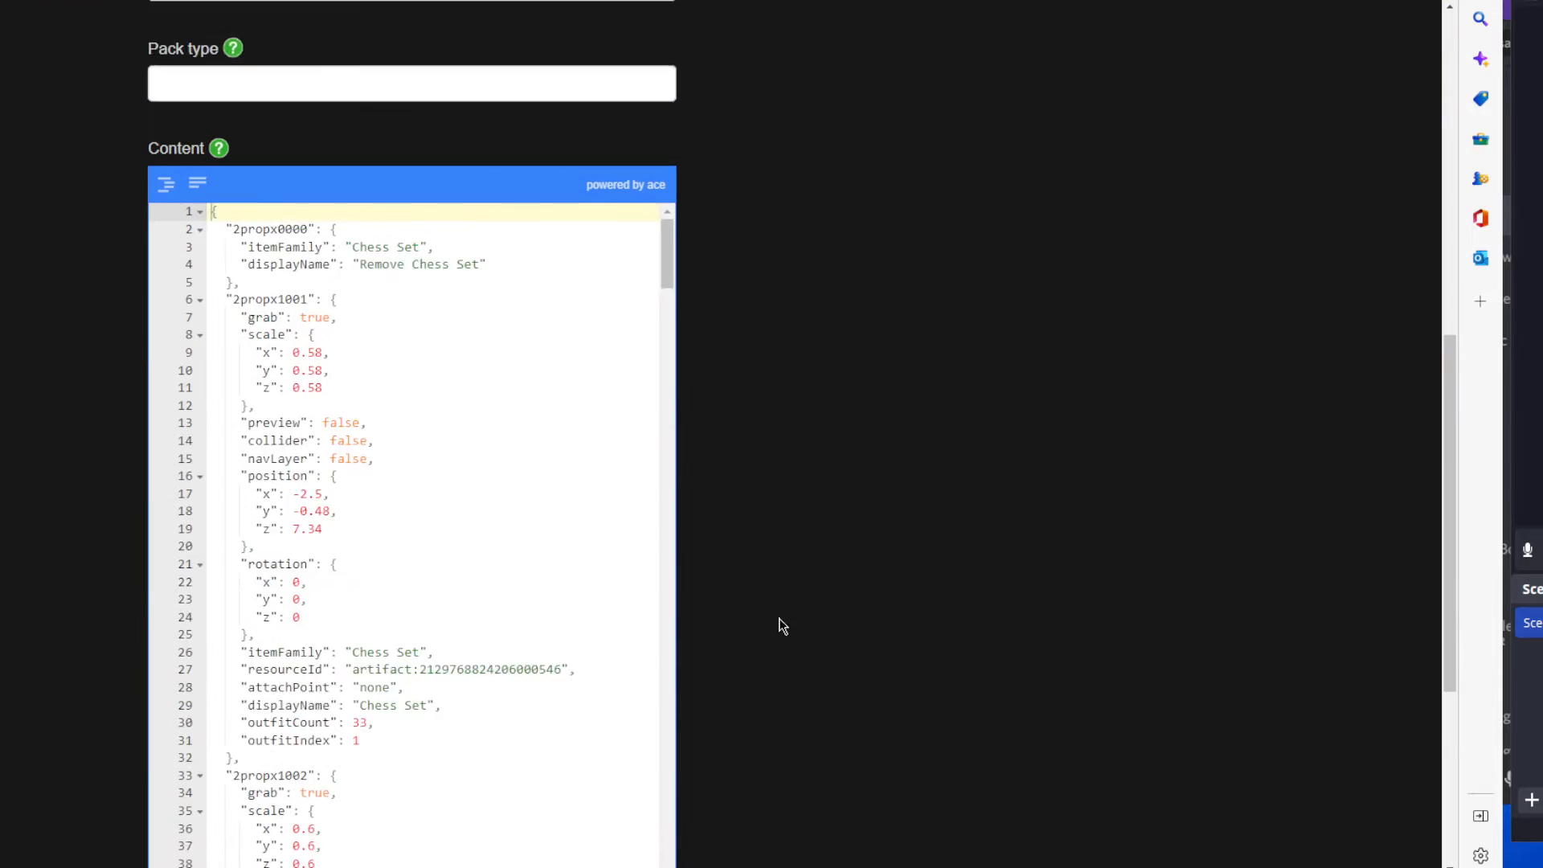
Examine the artifact number in the 2propx1001 entry's resourceId, where a kit artifact ID belongs.
drag(421, 540, 561, 539)
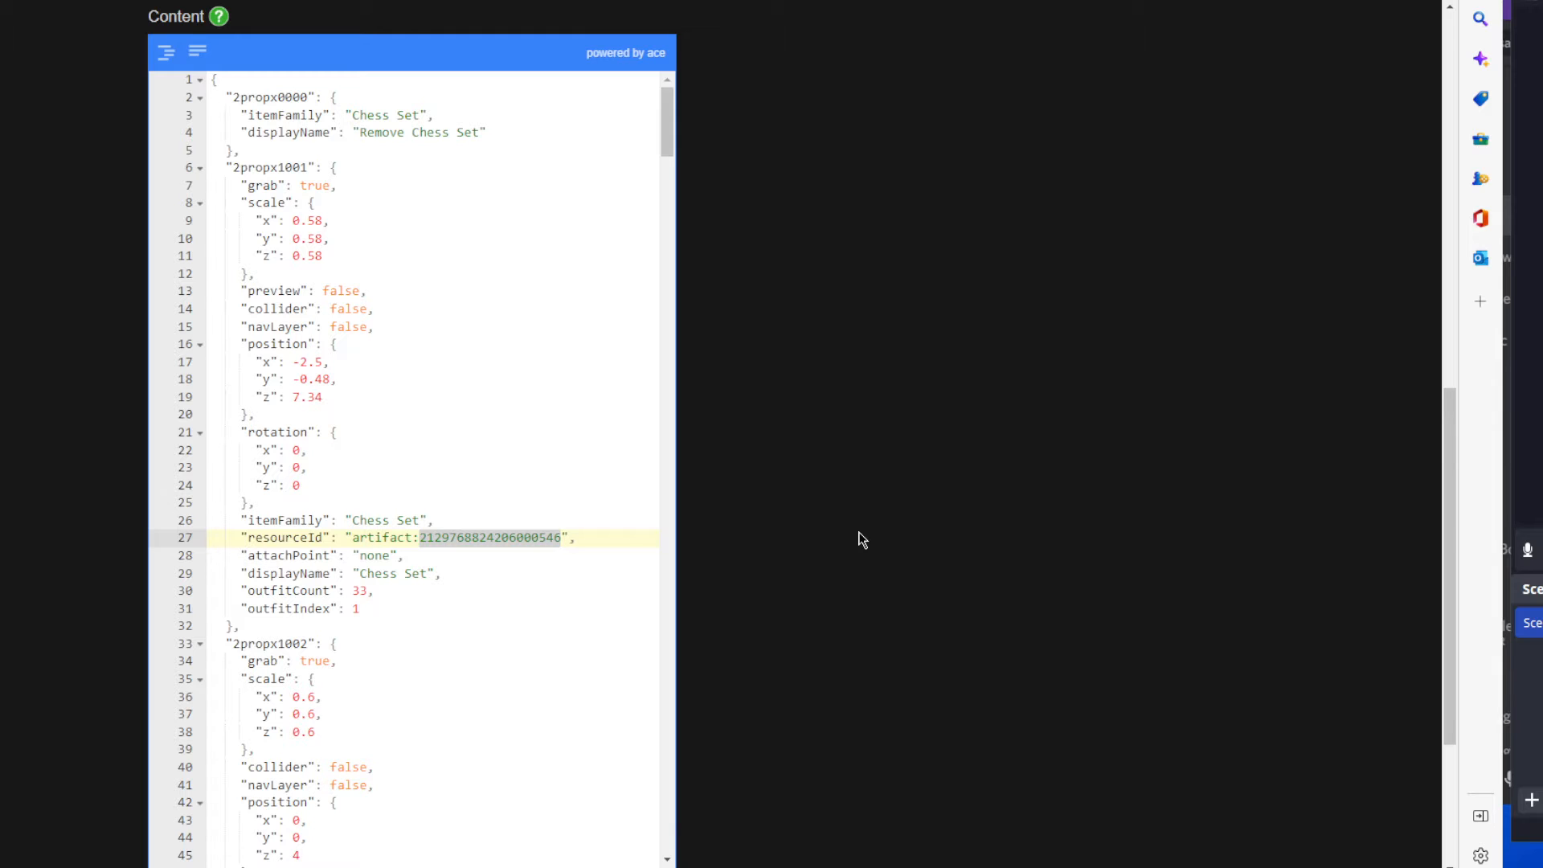
click(544, 553)
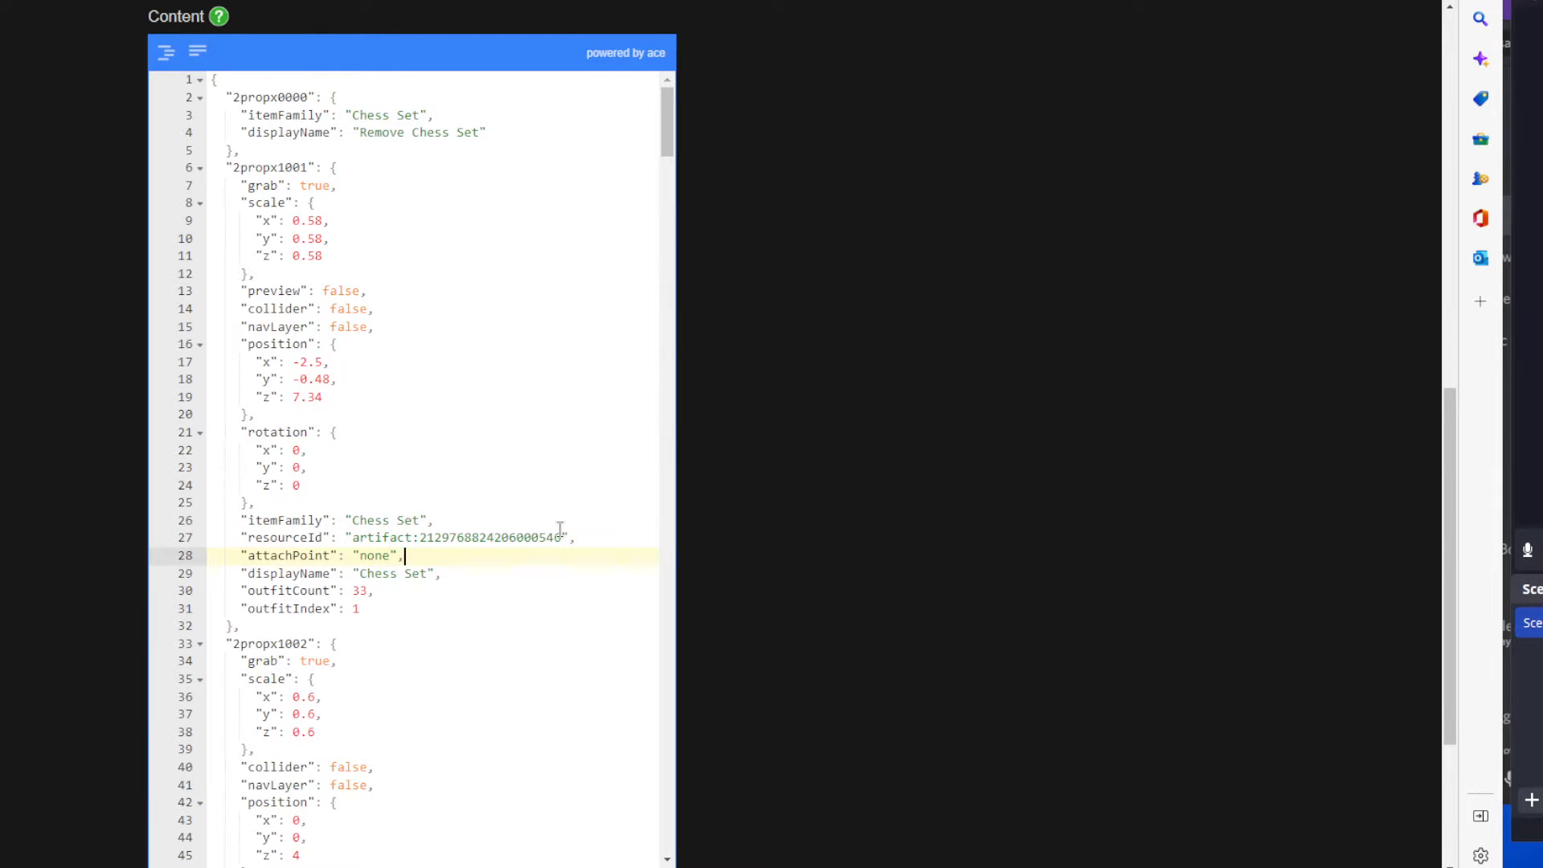
drag(562, 540, 419, 538)
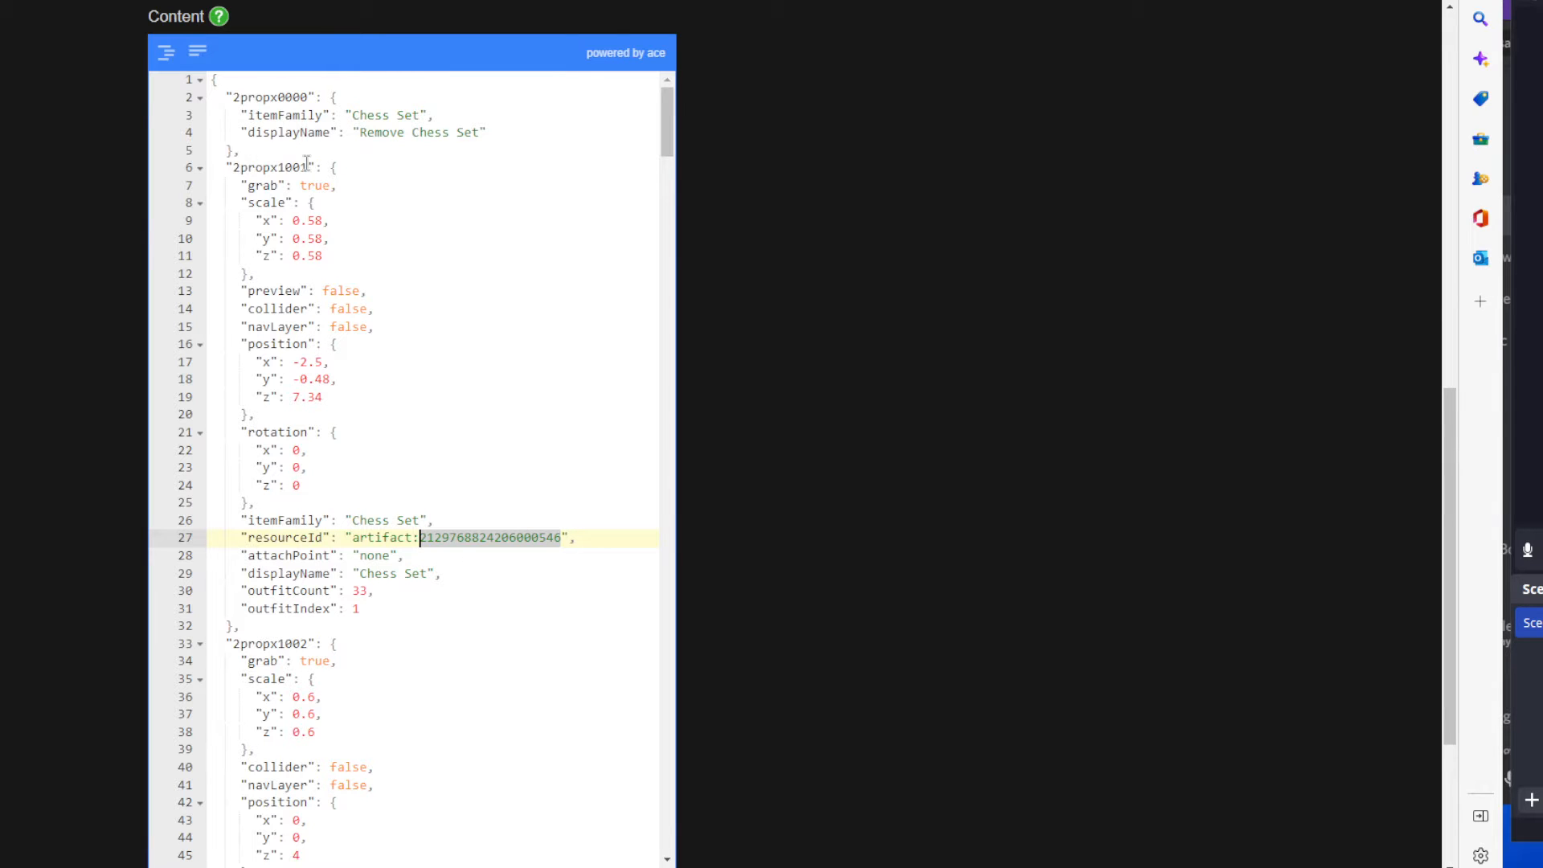
Examine the full extent of the 2propx1001 entry, including its outfitCount and attachPoint values.
drag(217, 168, 519, 603)
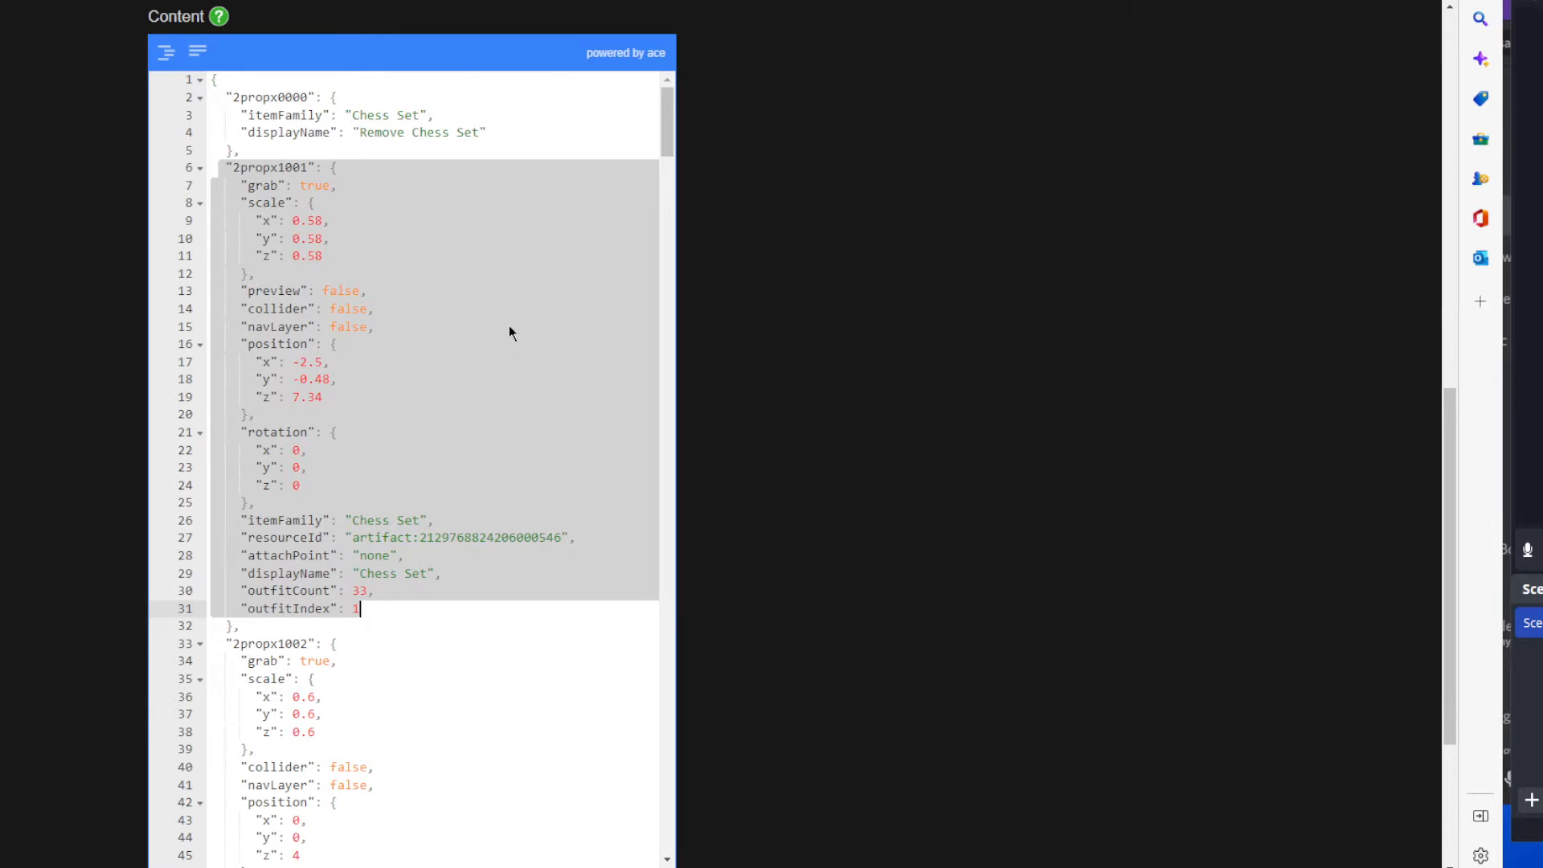
click(396, 592)
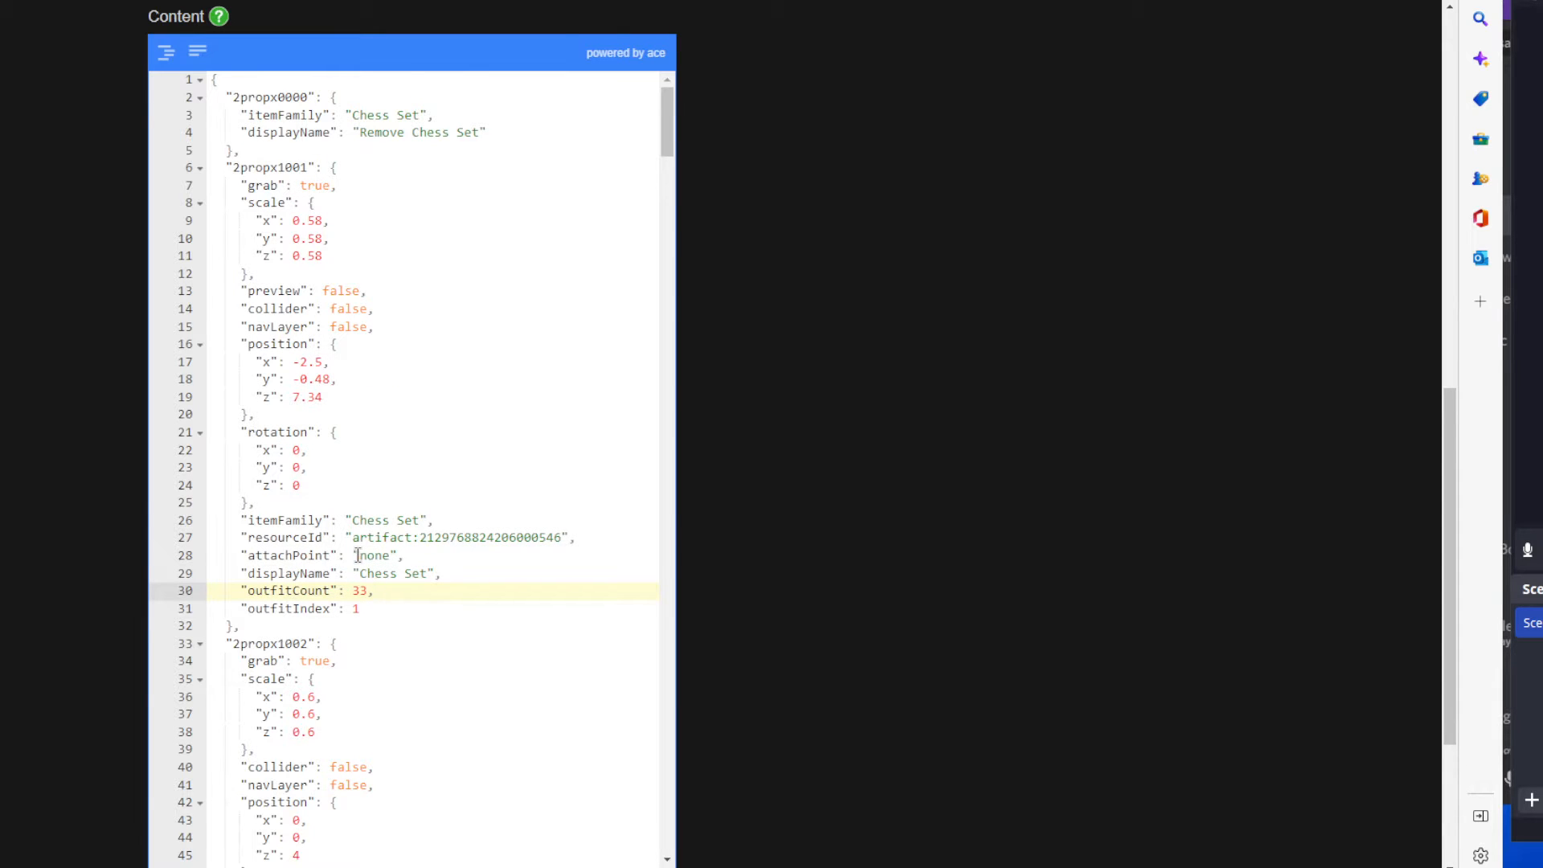
drag(359, 555, 390, 556)
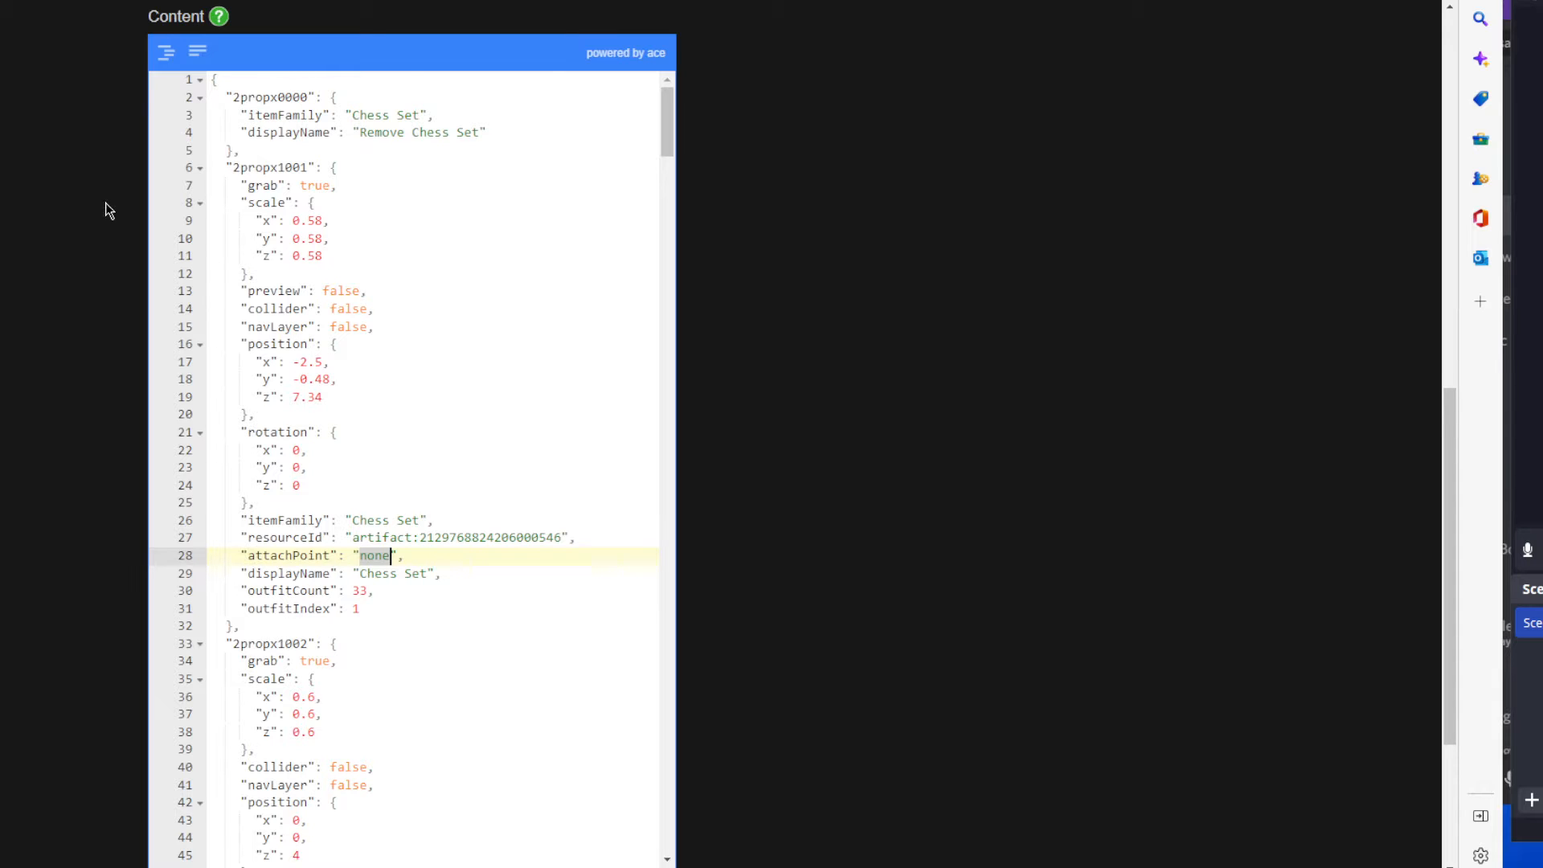
Review the 2propx1001 entry's scale, position block and resourceId artifact number once more.
click(242, 220)
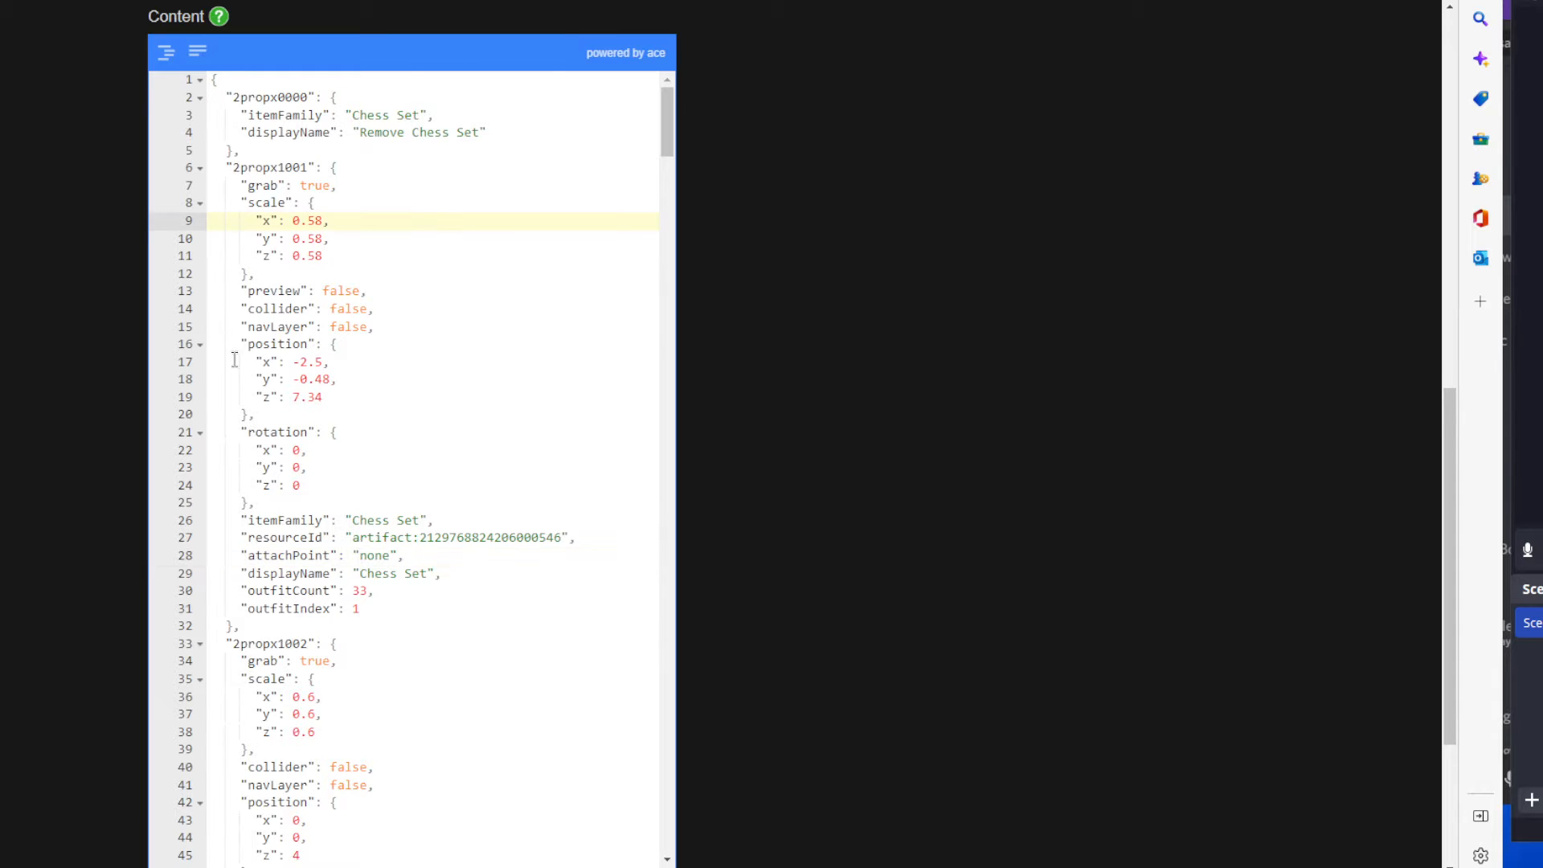
drag(241, 344, 323, 397)
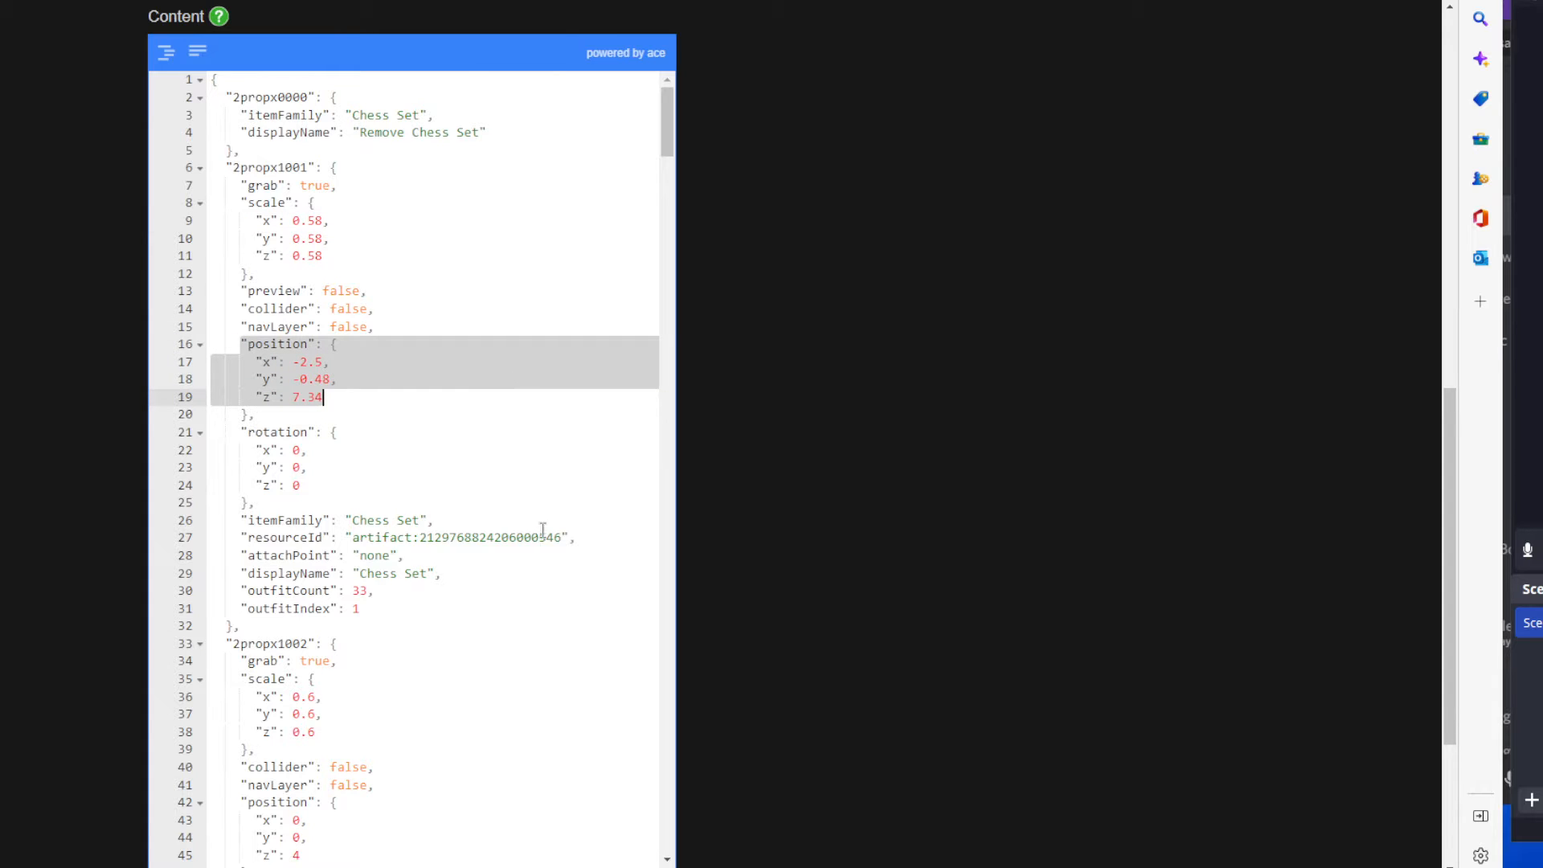
drag(418, 537, 561, 537)
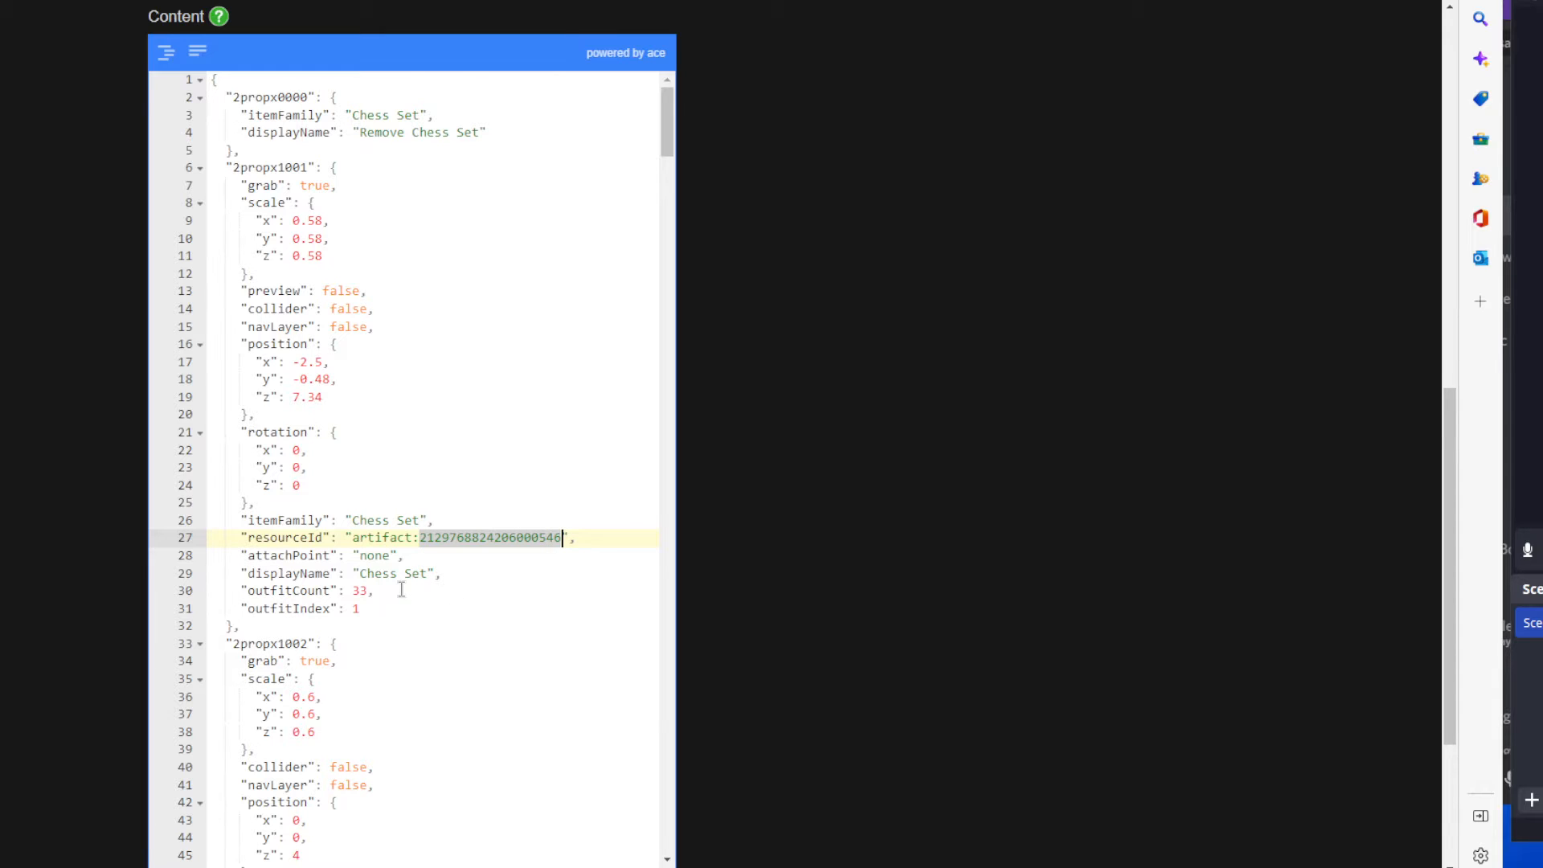
Examine the attachPoint, displayName, outfitCount and outfitIndex values of the 2propx1001 entry.
double_click(372, 555)
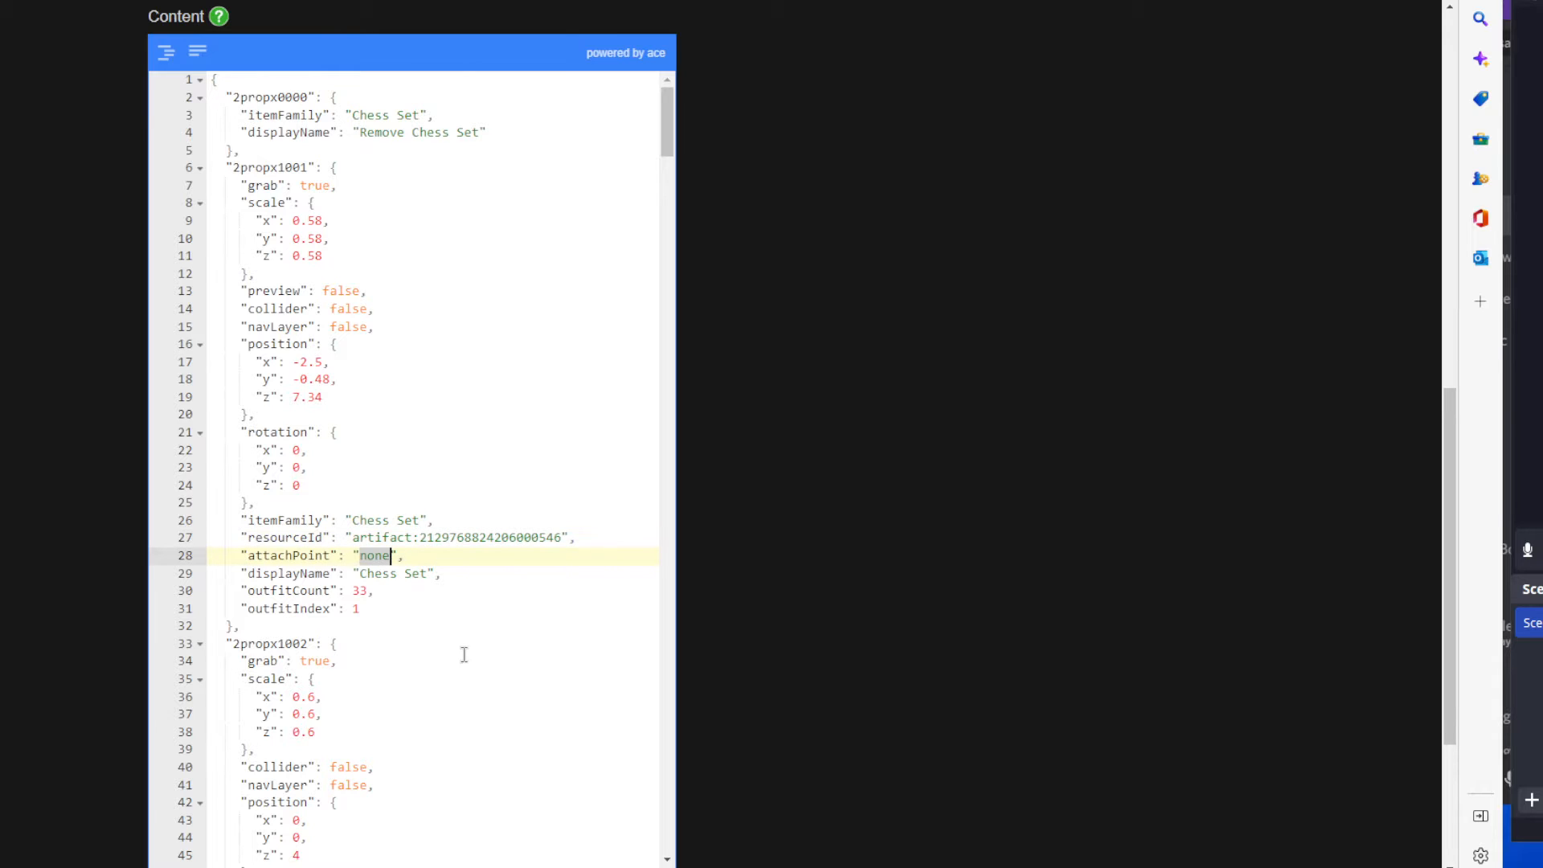
drag(359, 573, 426, 573)
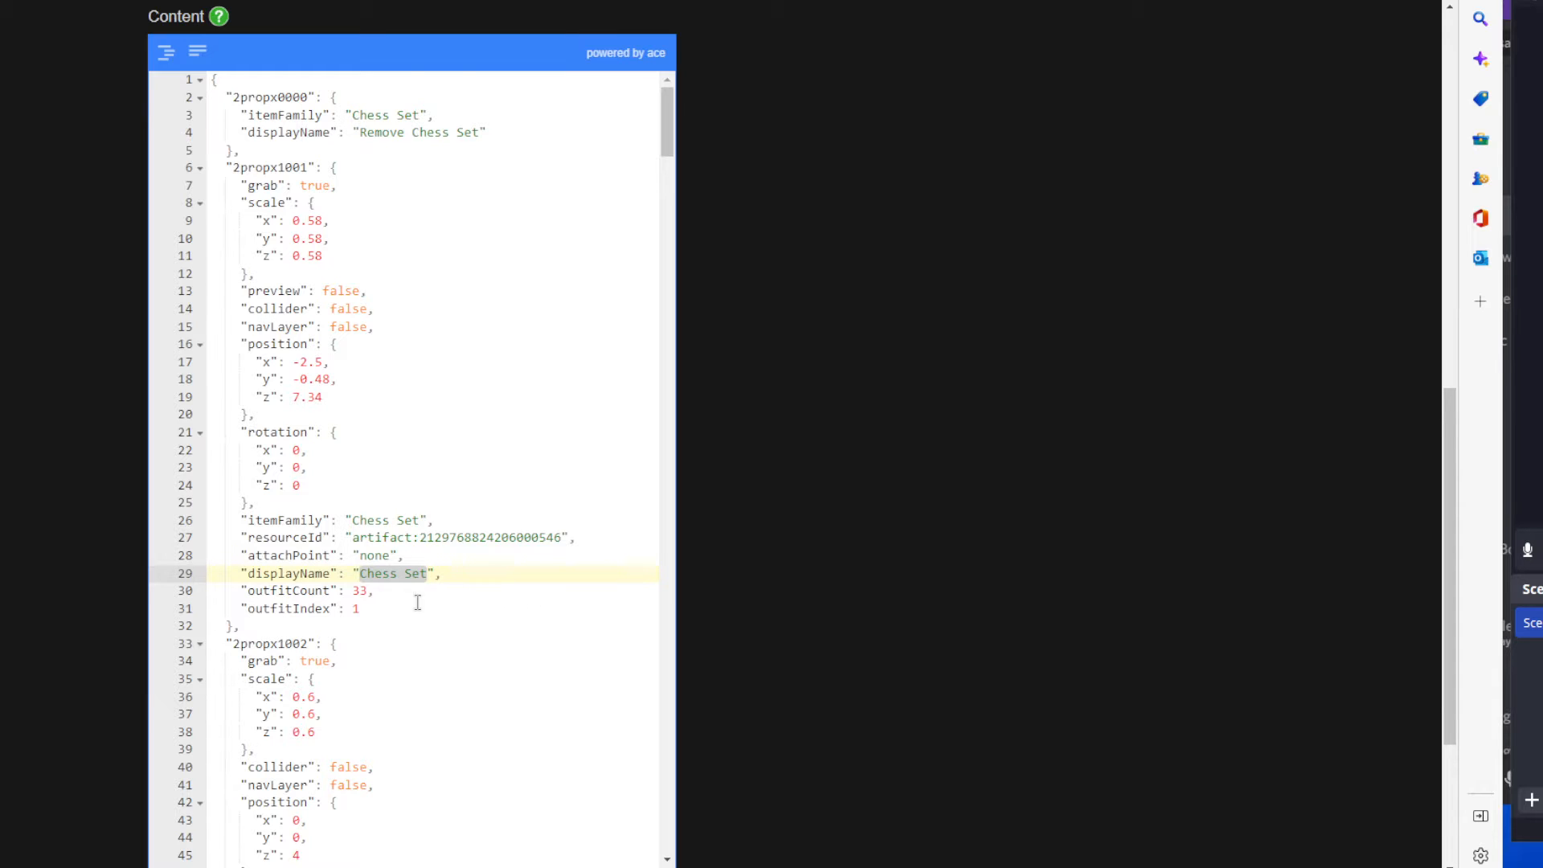
click(389, 607)
scroll(415, 605, down, 3)
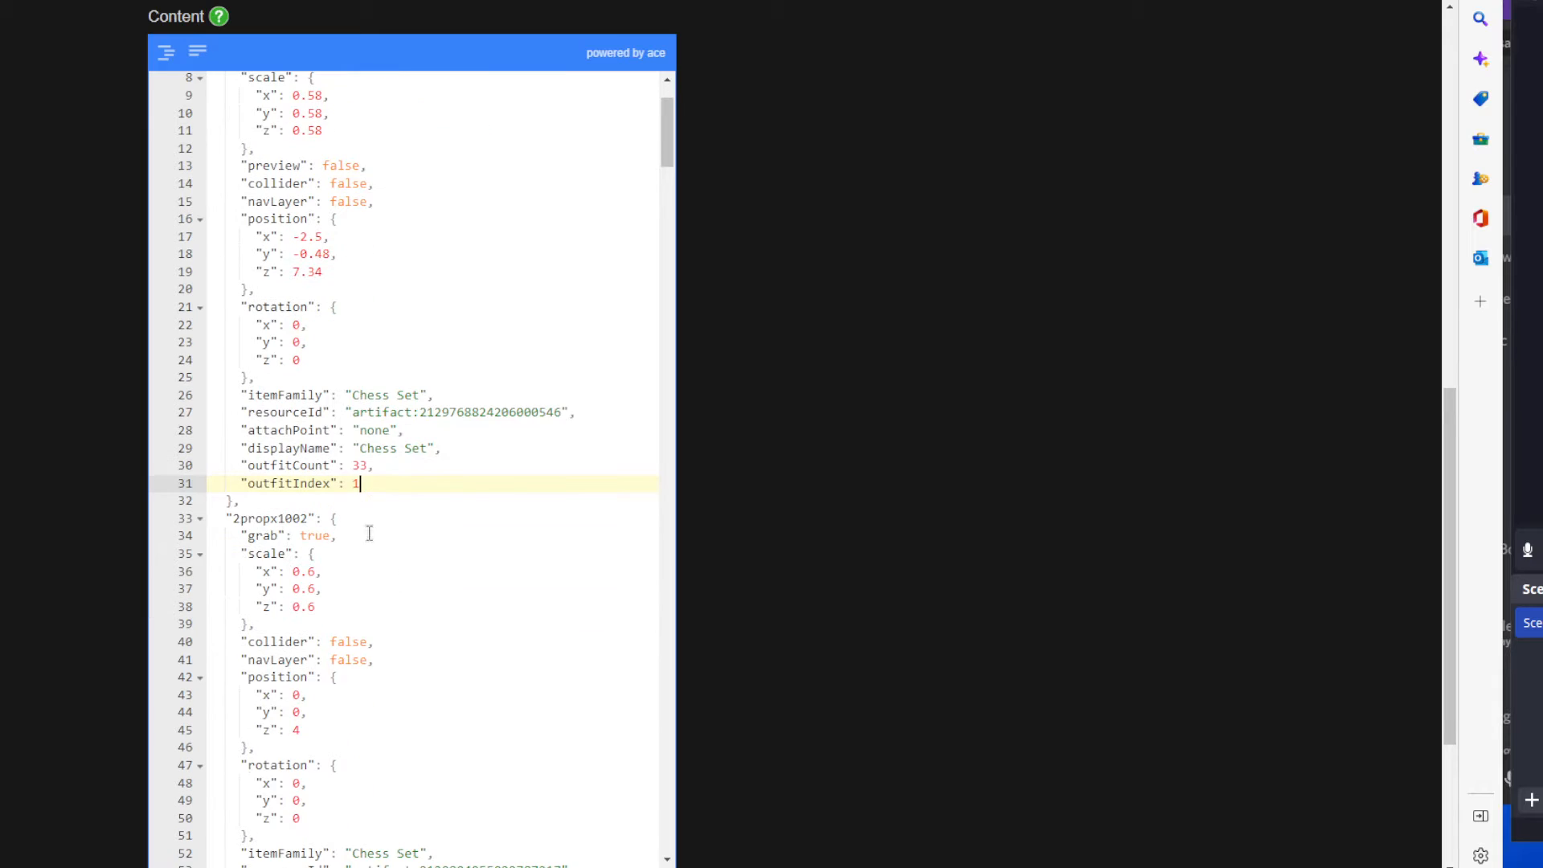
click(360, 466)
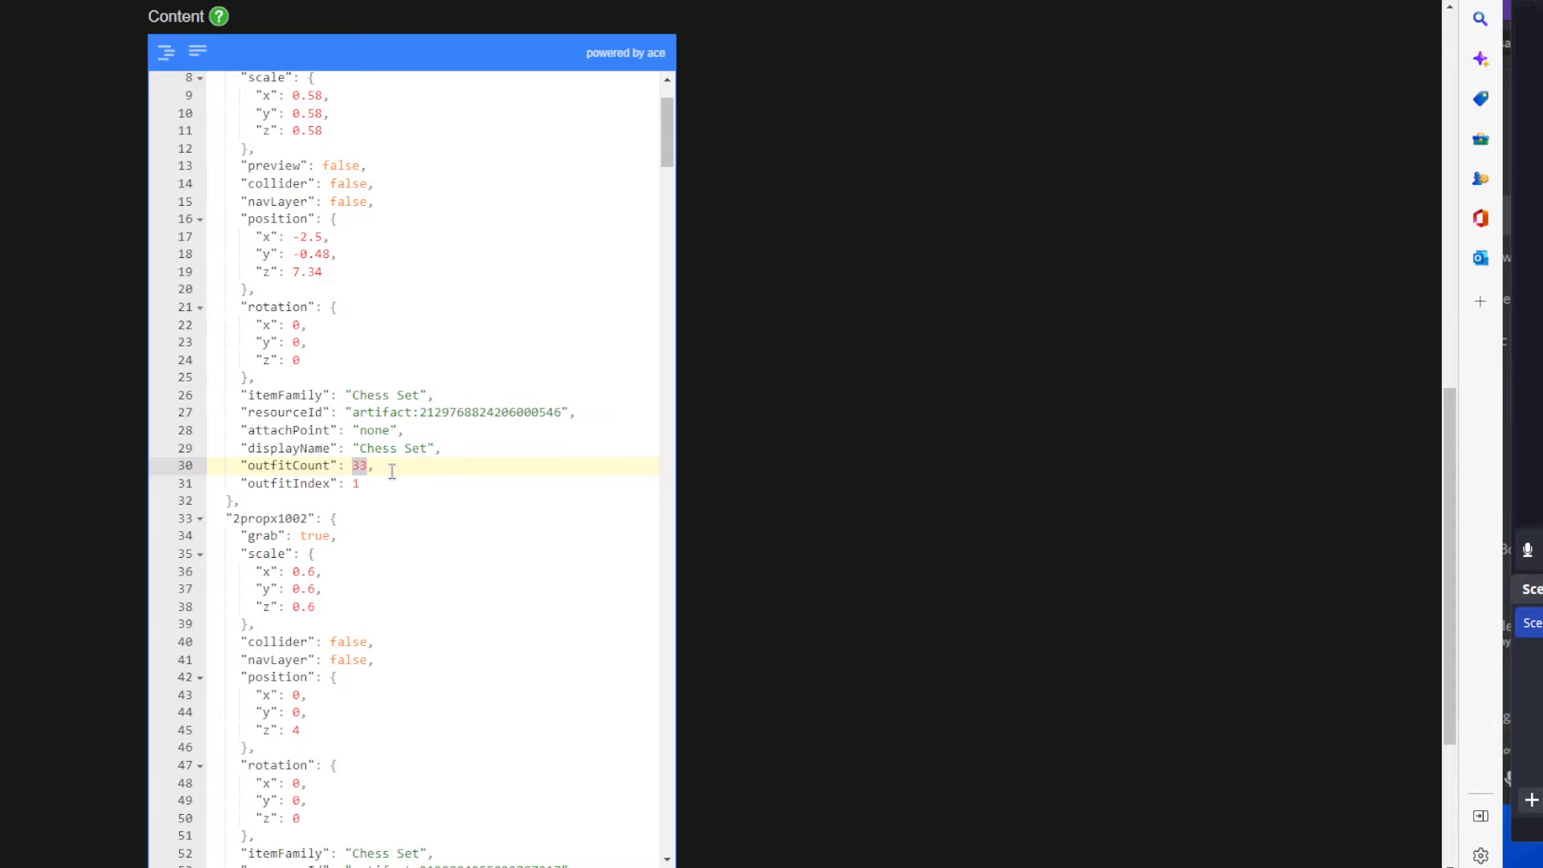
click(377, 485)
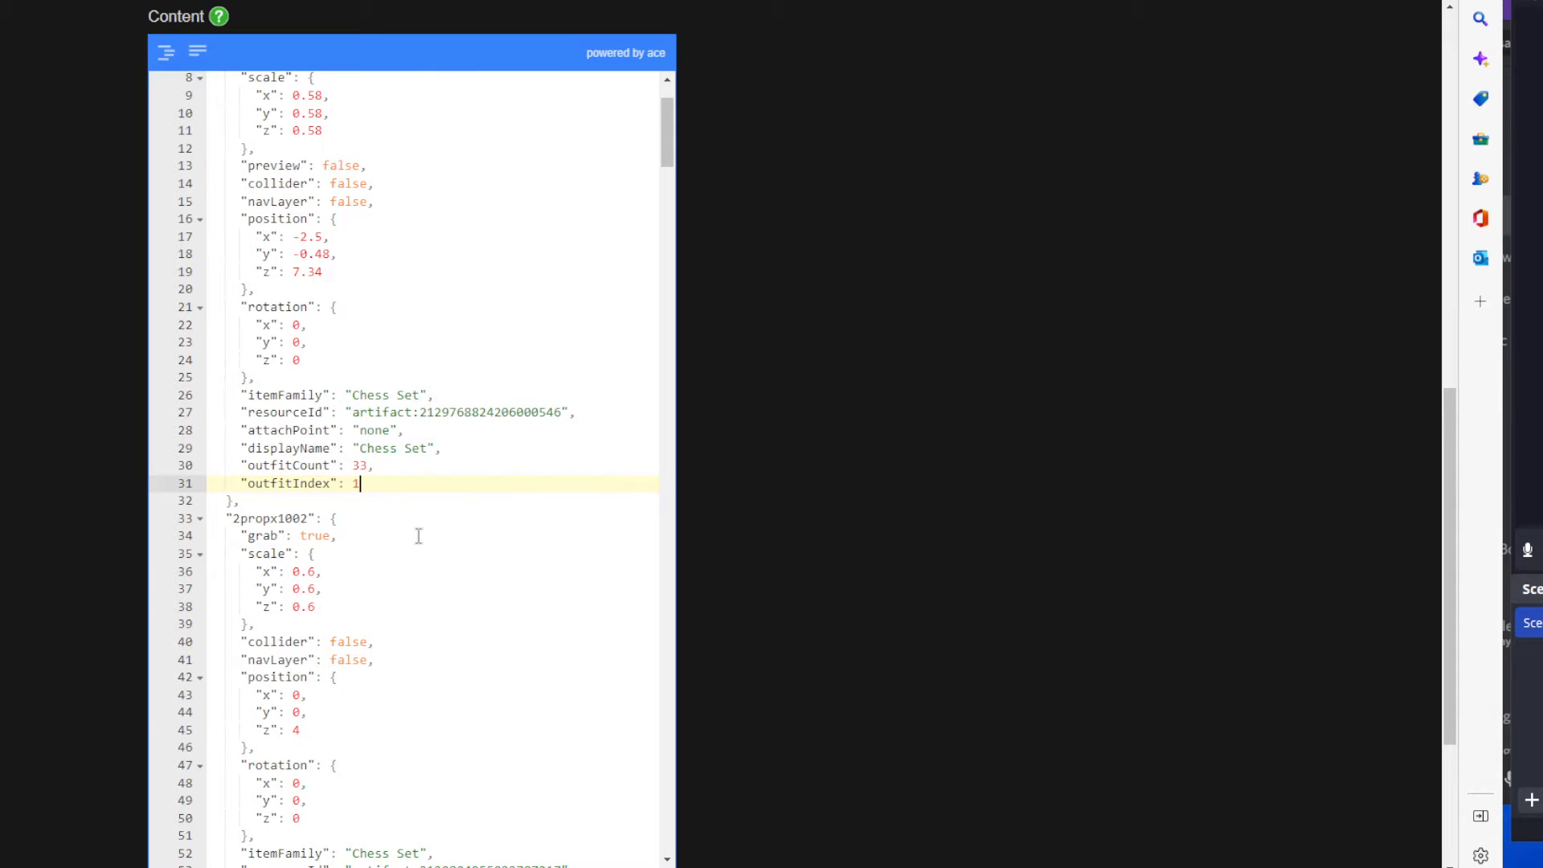
scroll(419, 529, down, 1)
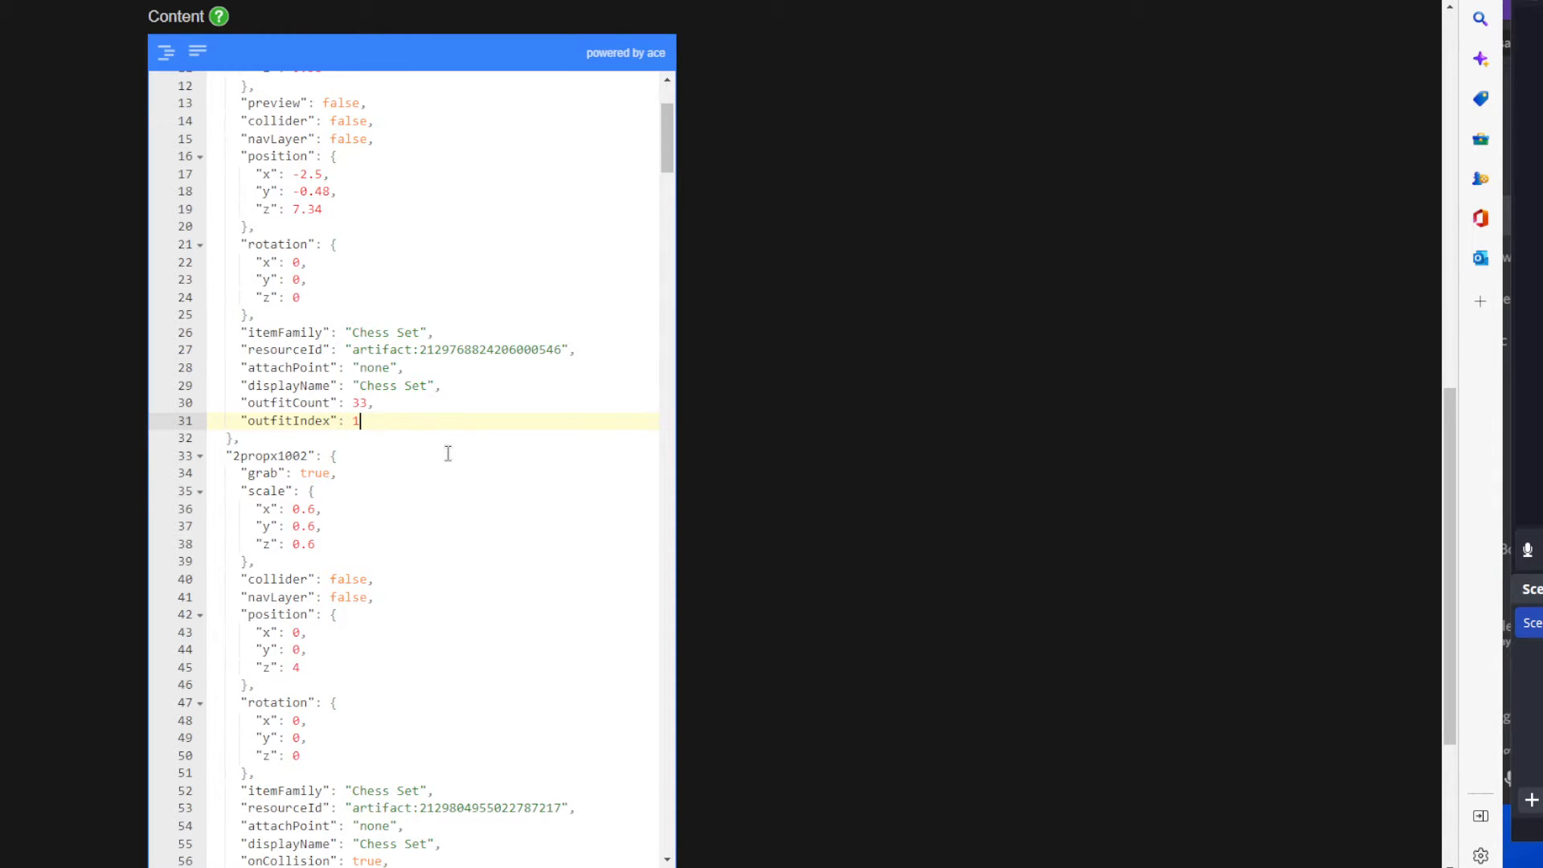
Review the whole 2propx1001 block from its name down to outfitIndex, focusing on its outfitCount.
scroll(447, 451, up, 3)
drag(384, 613, 213, 169)
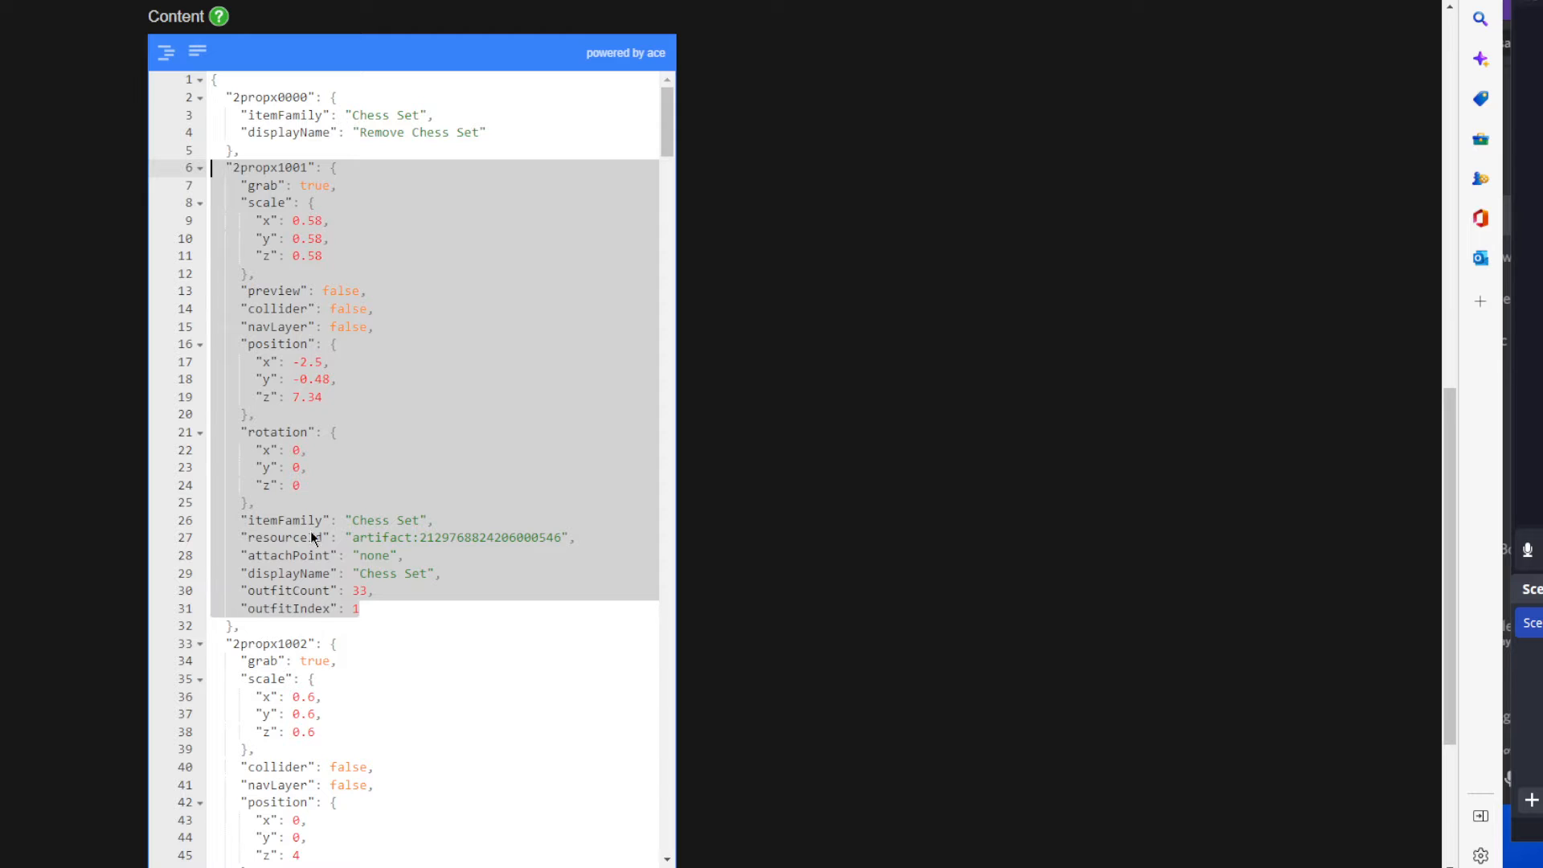
scroll(393, 643, down, 1)
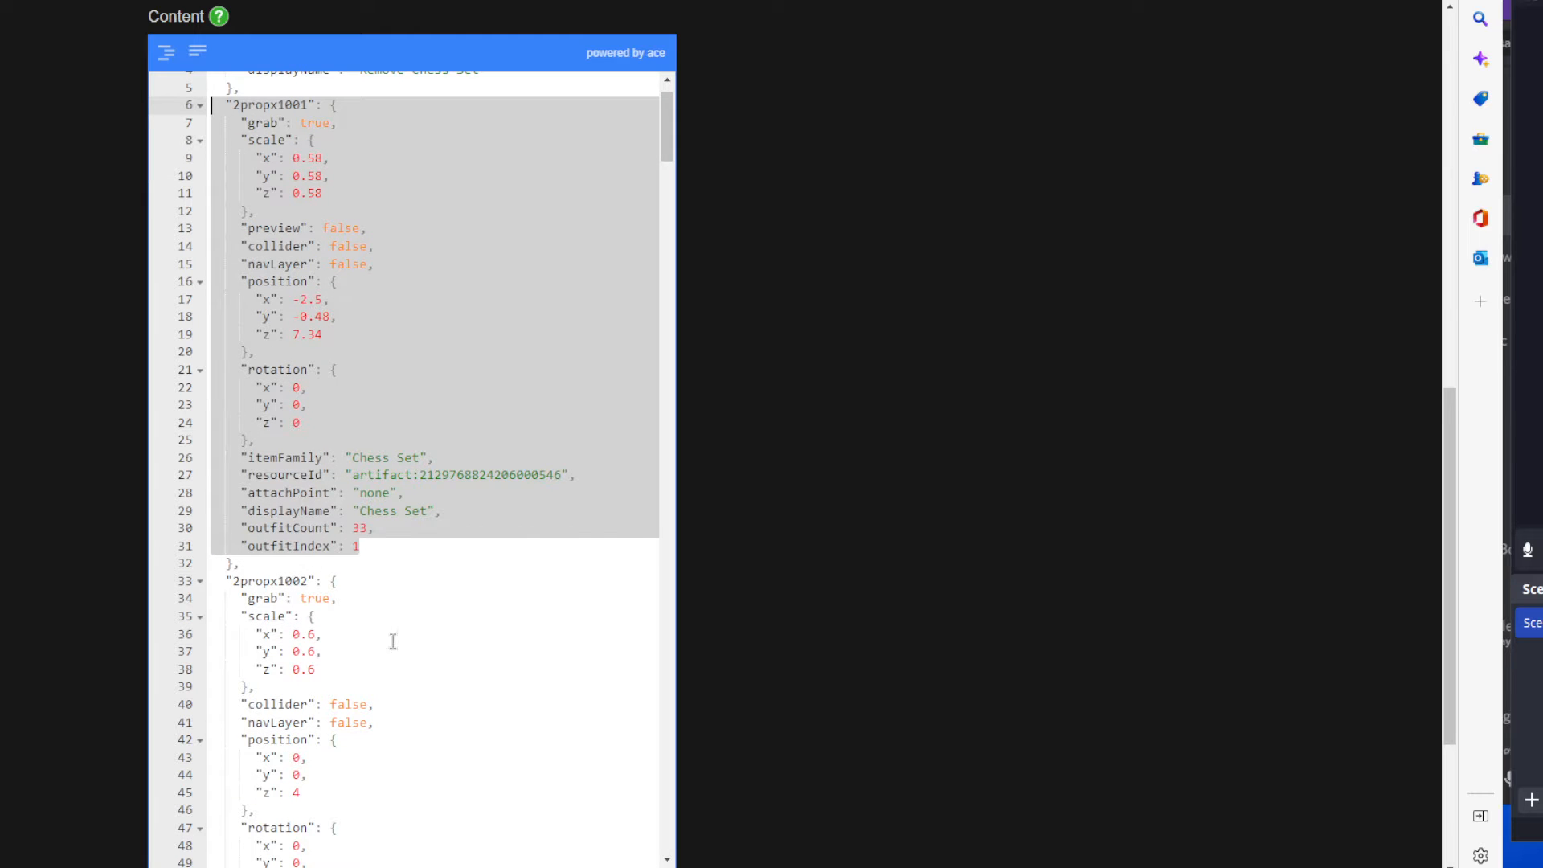
click(372, 547)
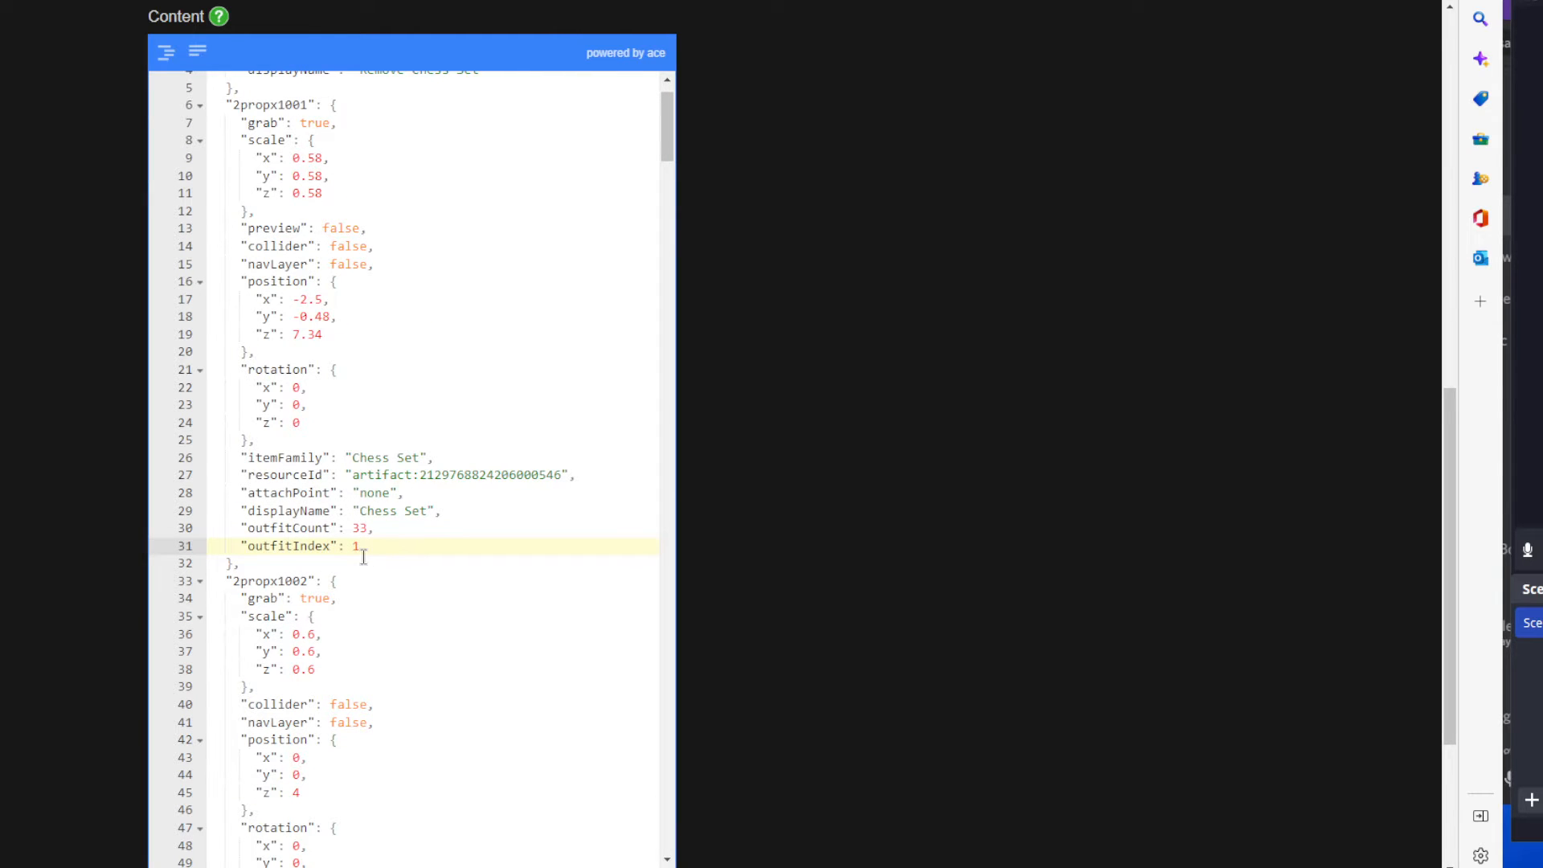
key(BackSpace)
drag(369, 527, 353, 528)
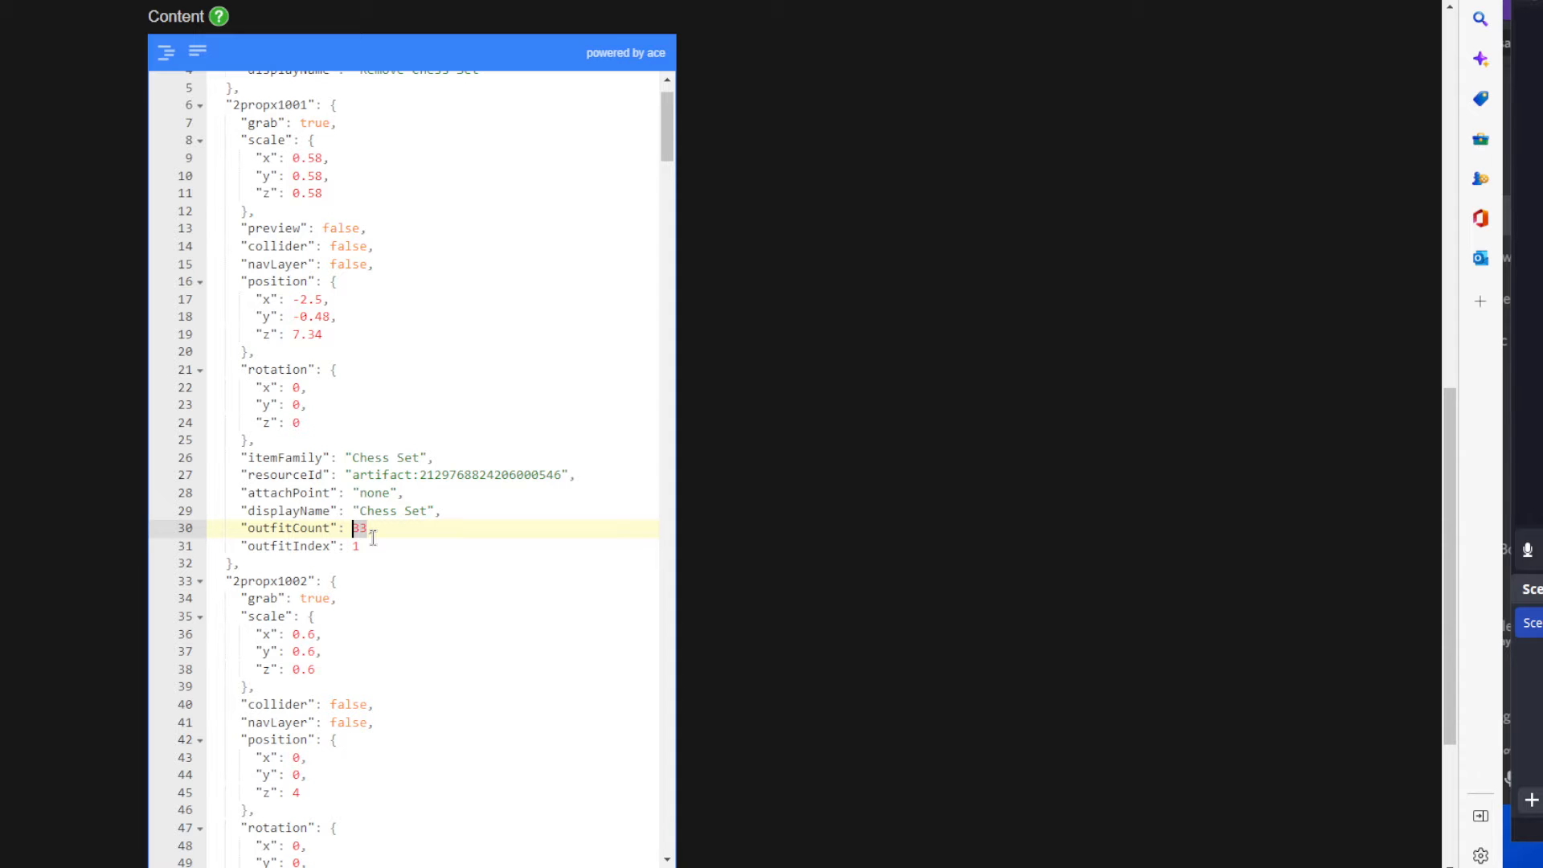
Examine the shorter dup entries 2propx1015 through 2propx1017 further down the JSON, then return to its beginning.
mouse_move(664, 145)
mouse_down()
mouse_move(658, 275)
mouse_move(711, 592)
mouse_move(706, 751)
mouse_move(641, 158)
mouse_up()
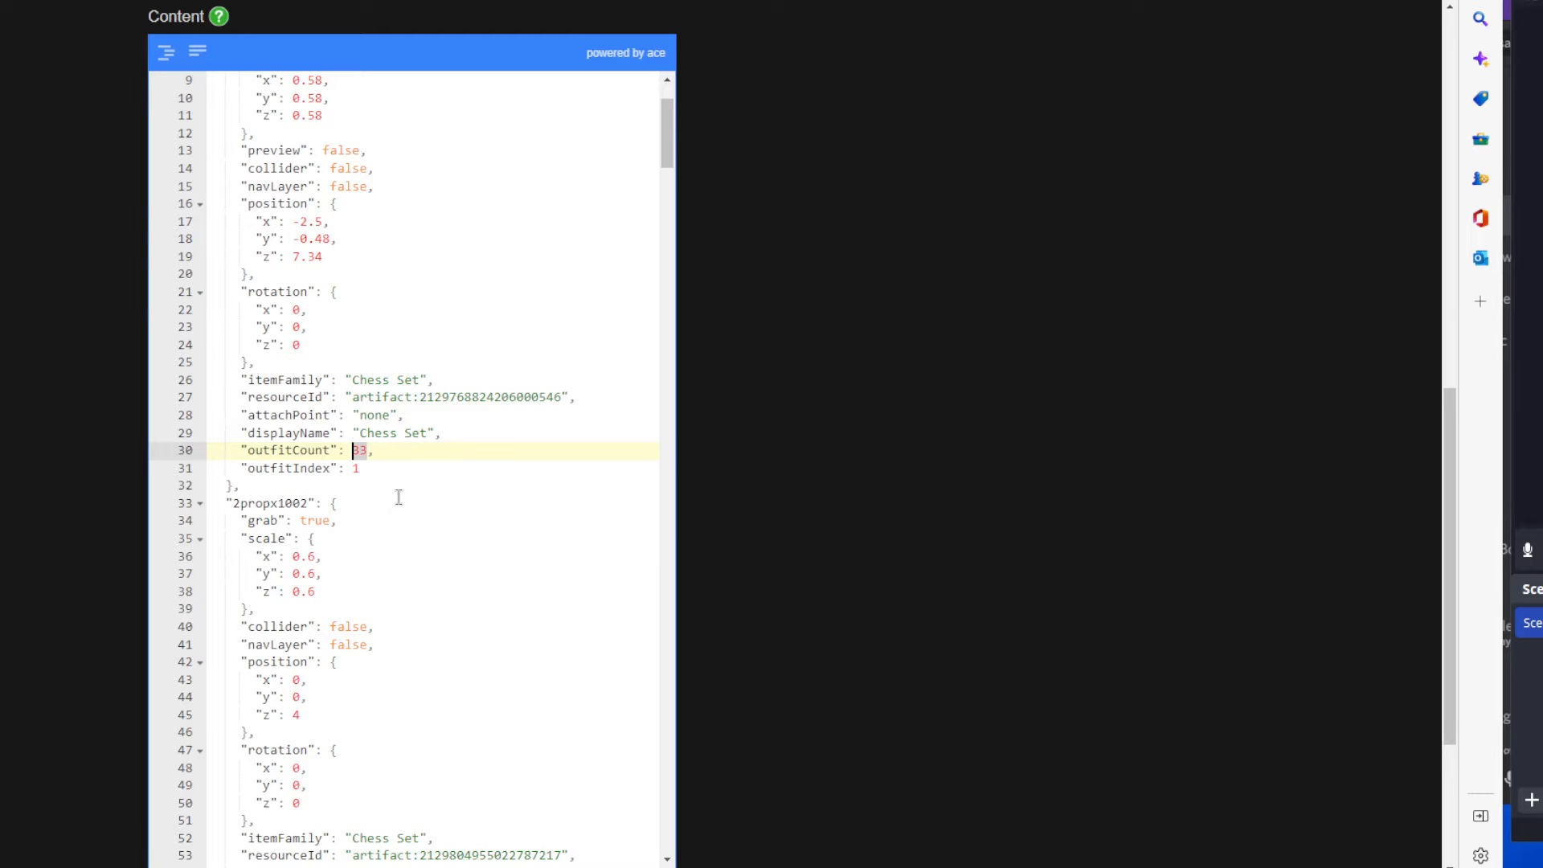
drag(668, 161, 652, 378)
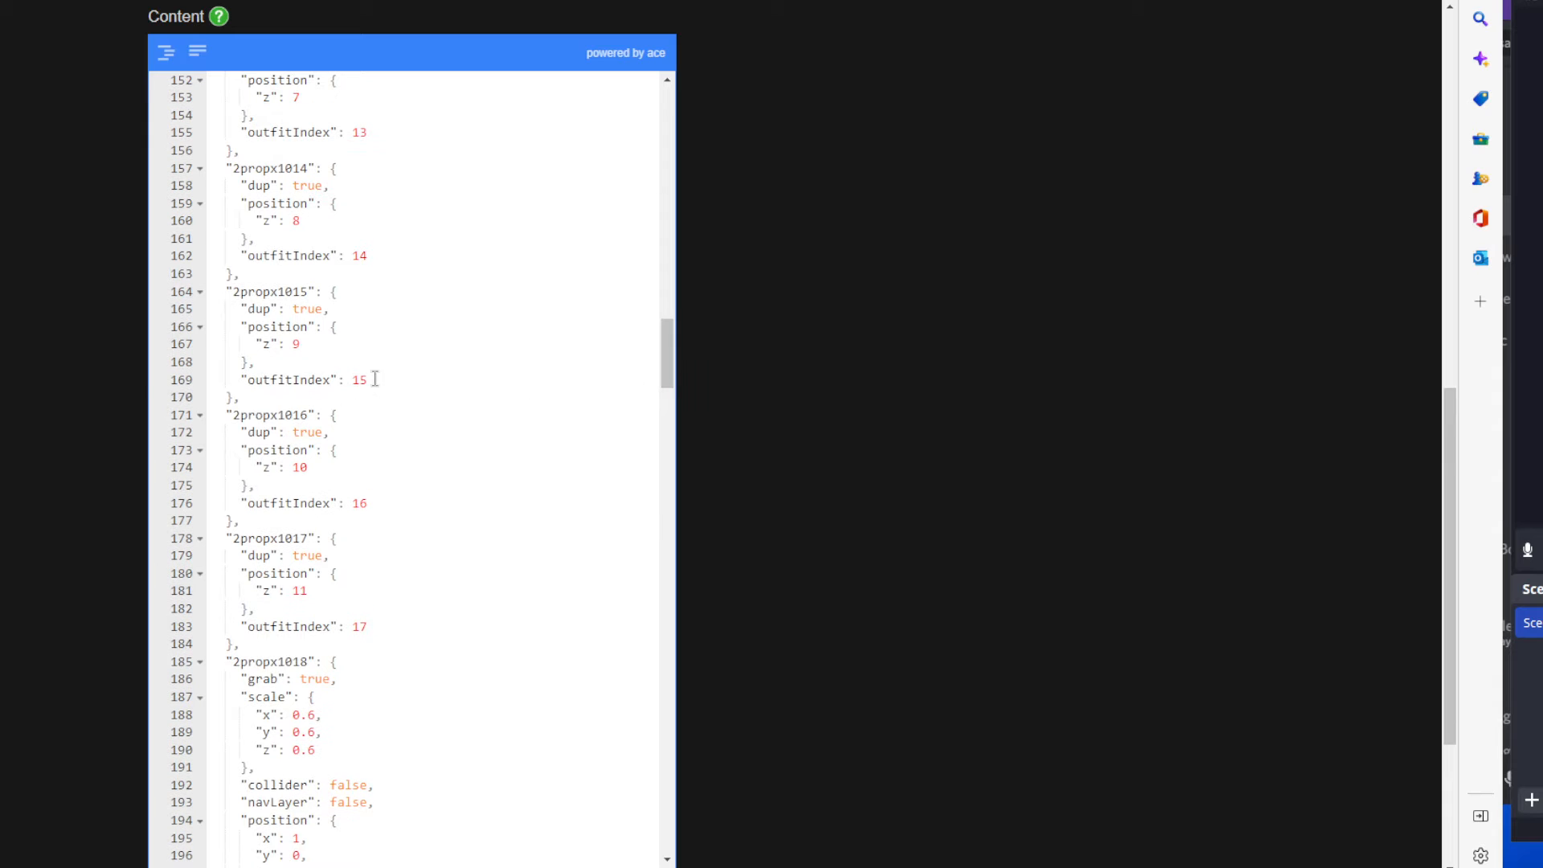
drag(374, 378, 218, 291)
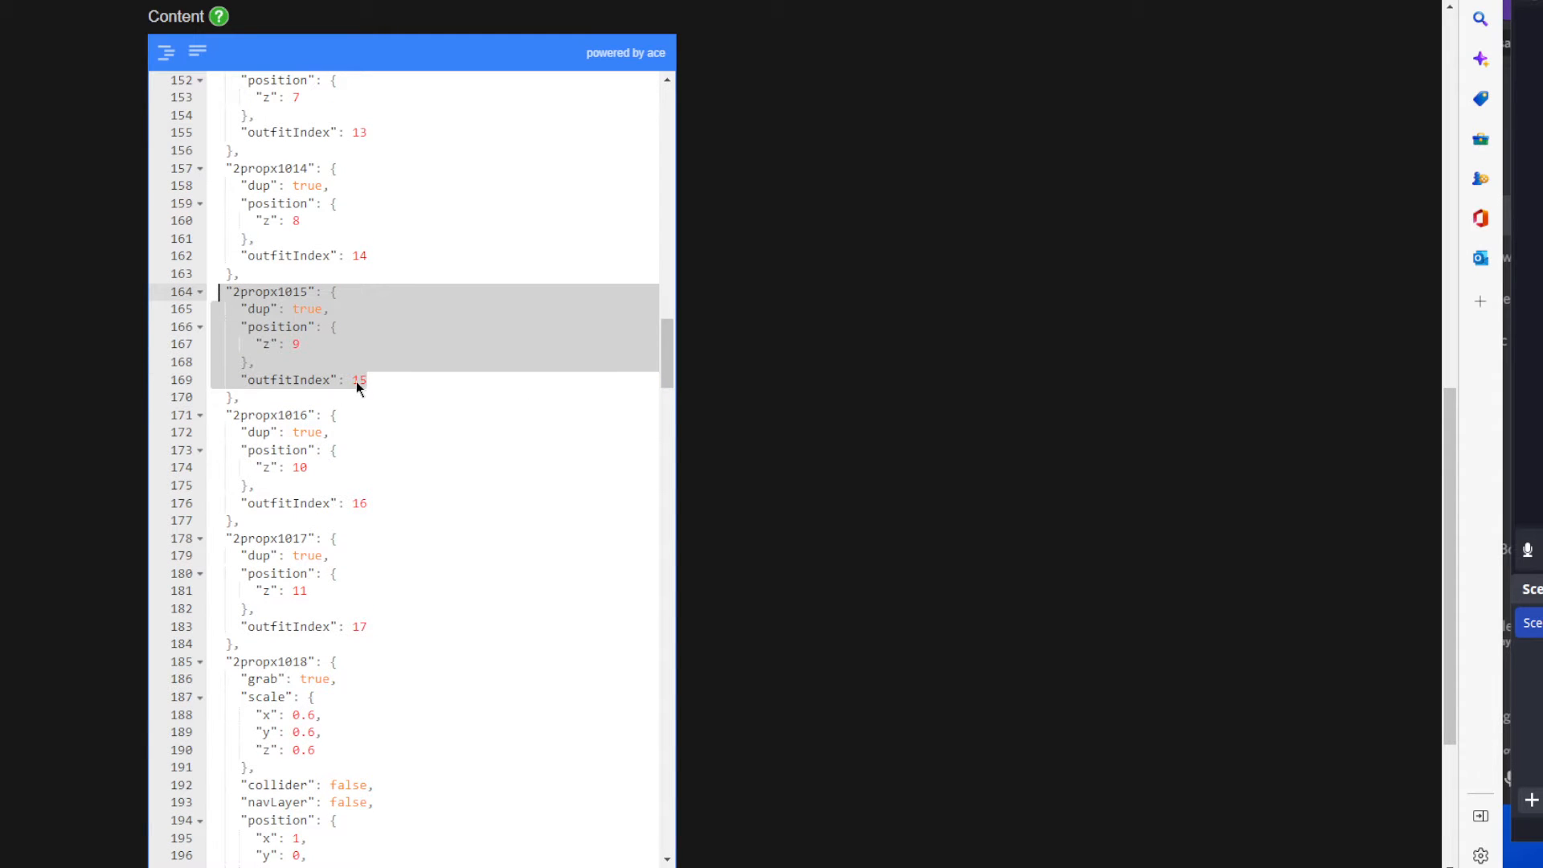
drag(218, 415, 419, 626)
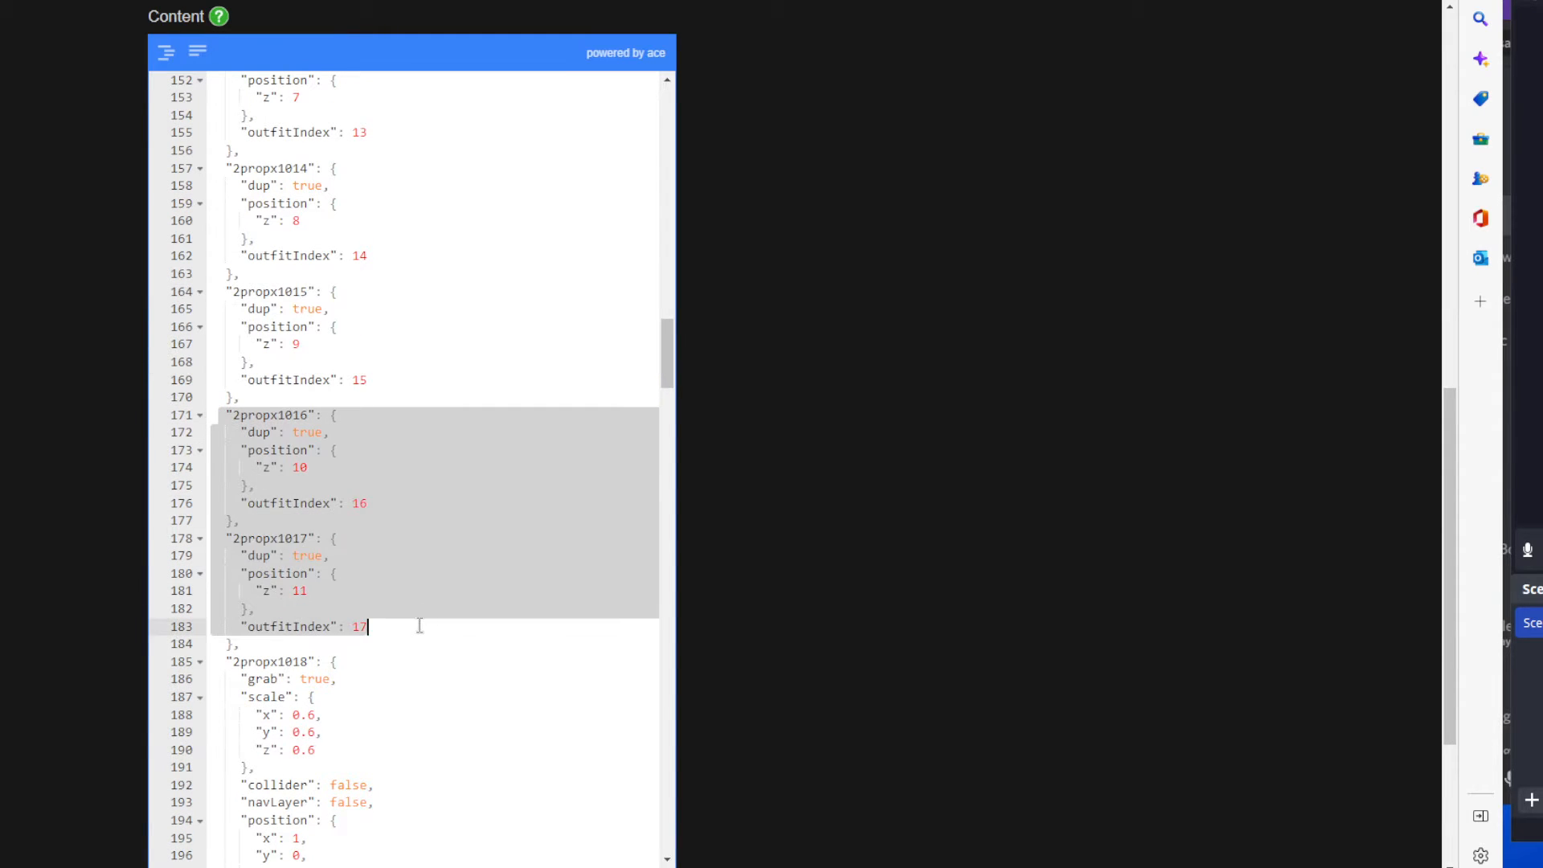
drag(669, 368, 651, 138)
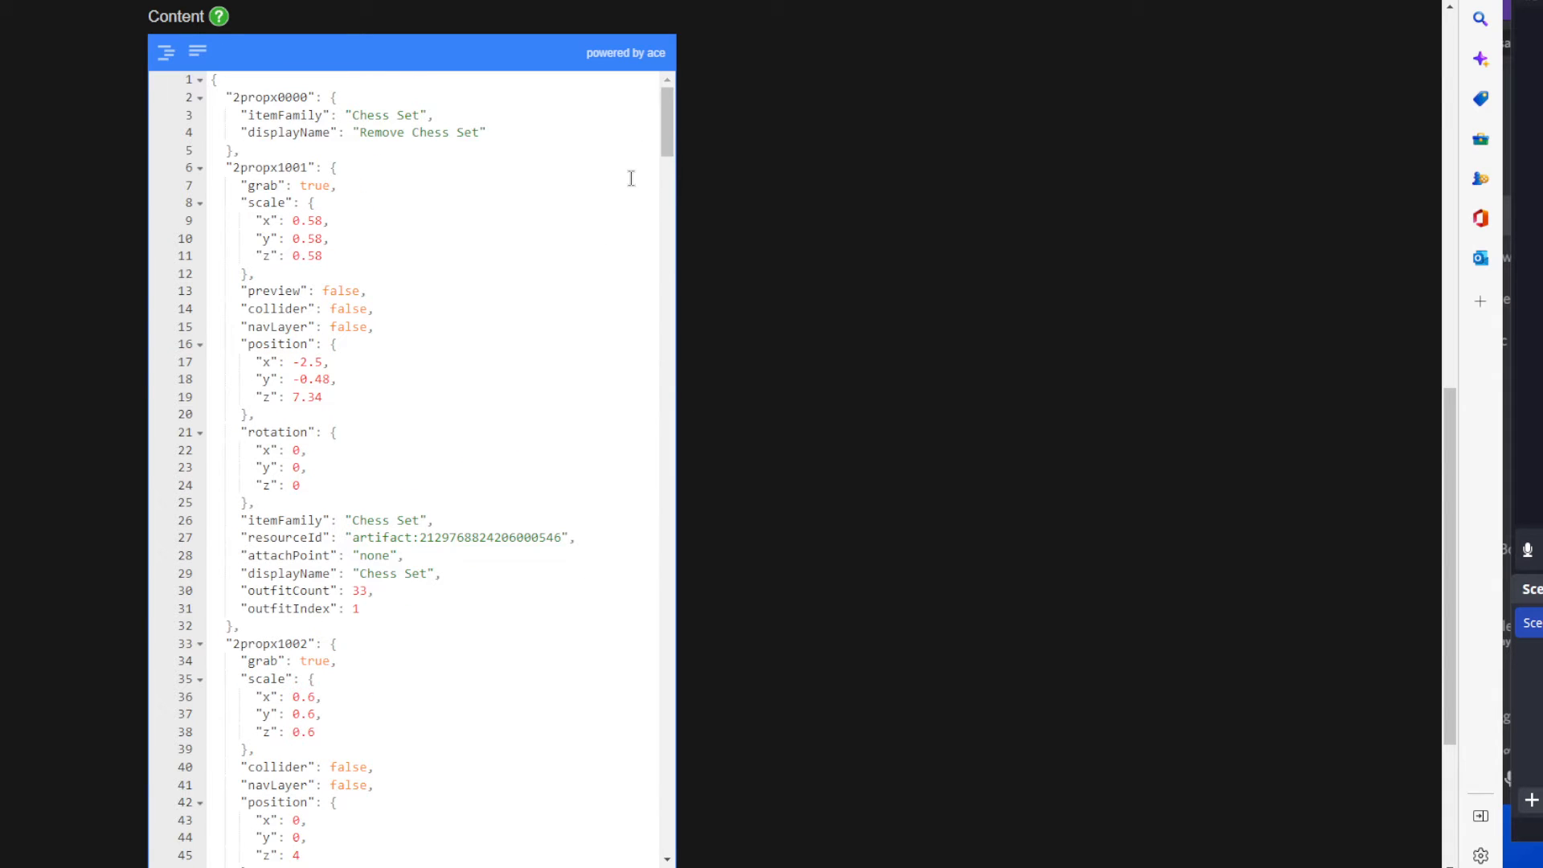
Examine where the 2propx1001 entry closes, the full 2propx1002 entry, and the artifact number in the latter's resourceId.
click(441, 381)
scroll(465, 517, down, 3)
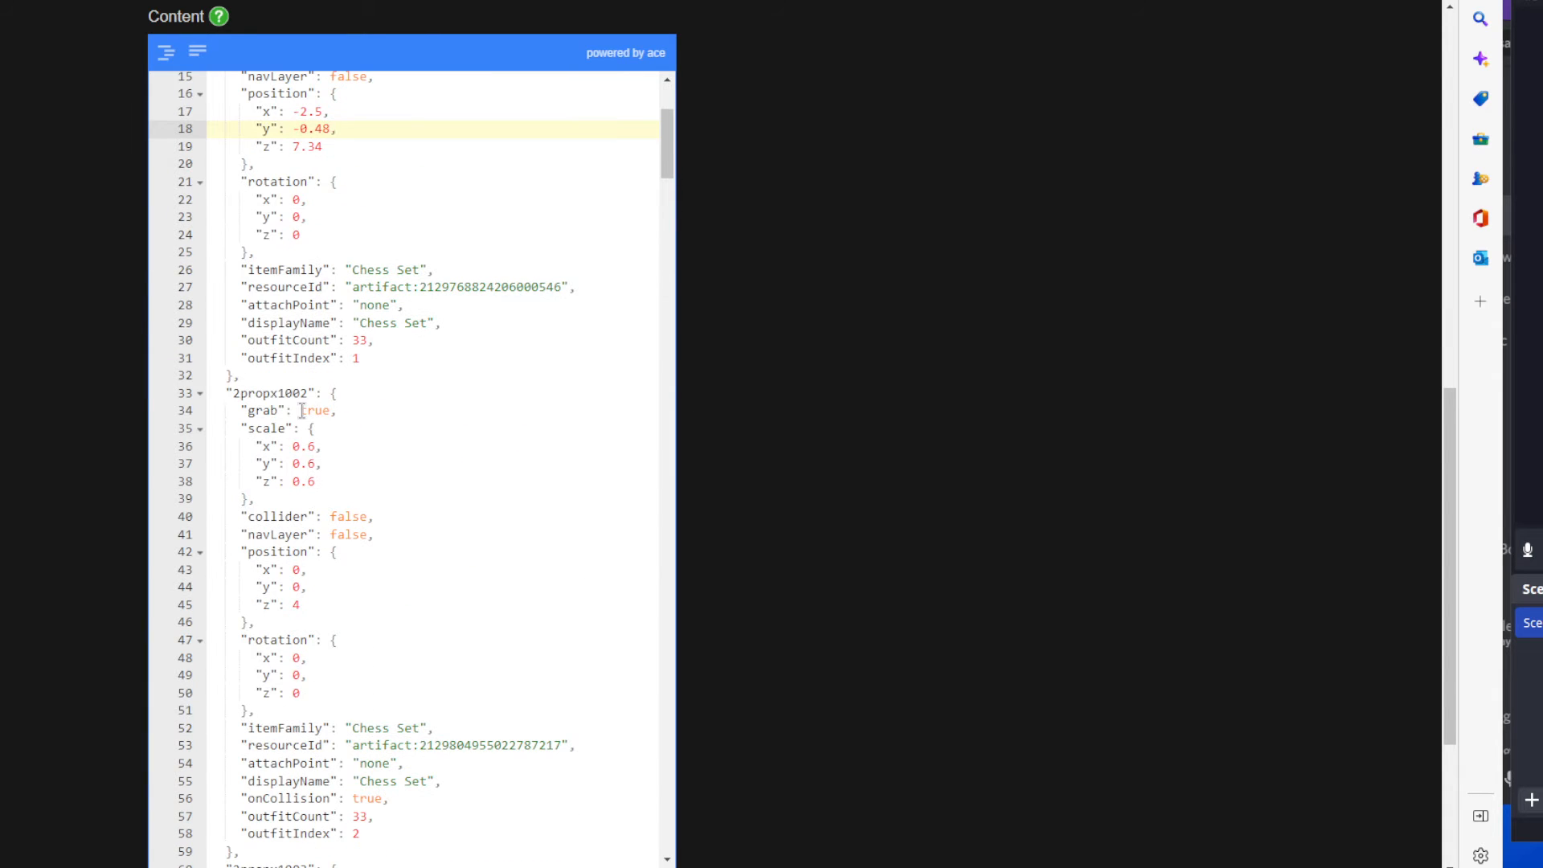
click(353, 375)
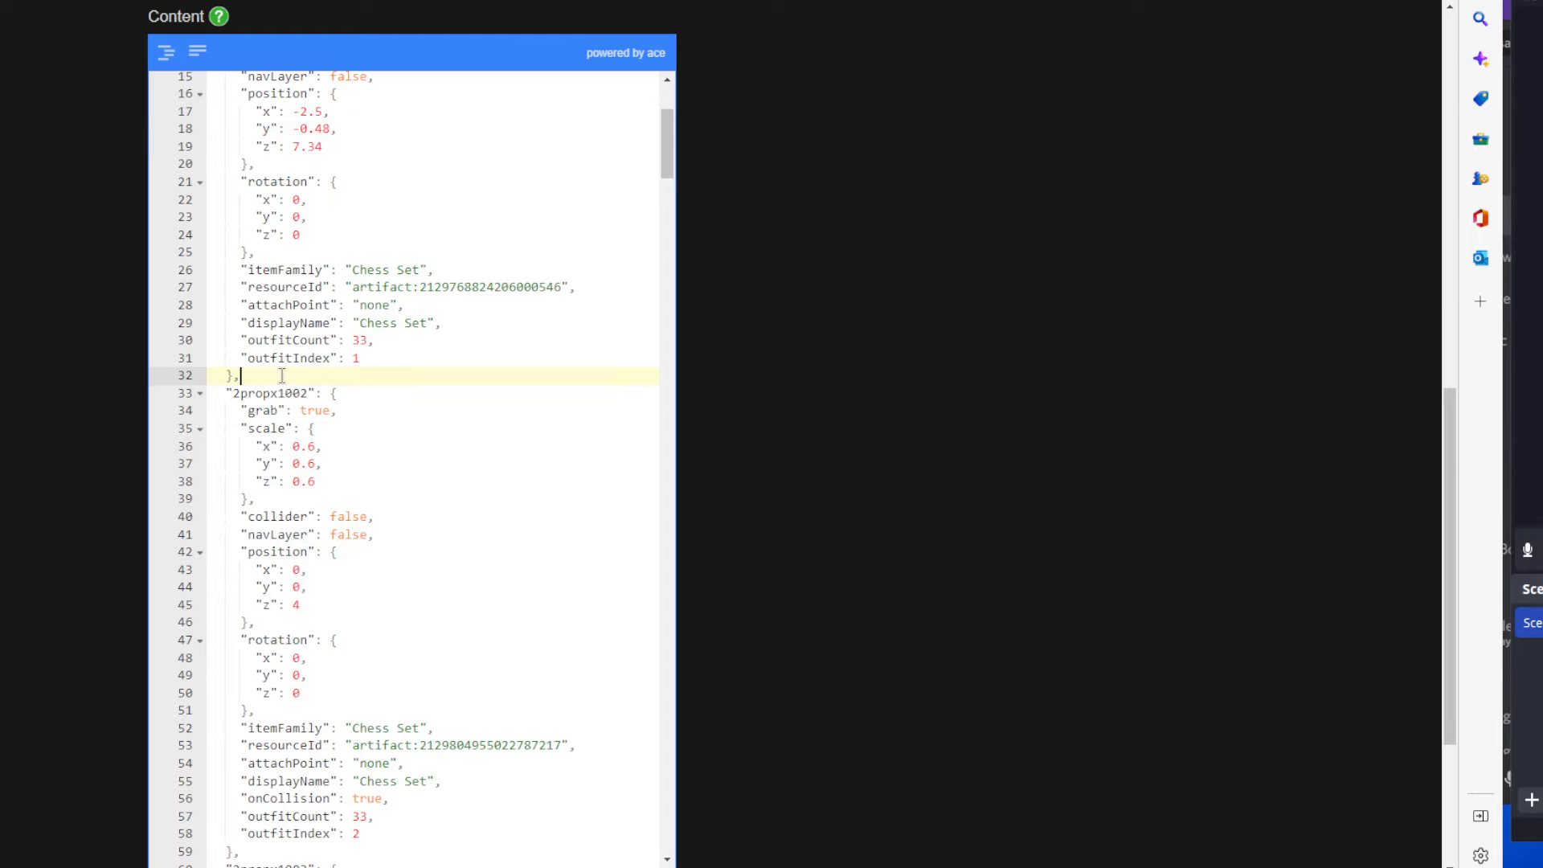
drag(239, 375, 209, 377)
scroll(350, 444, down, 2)
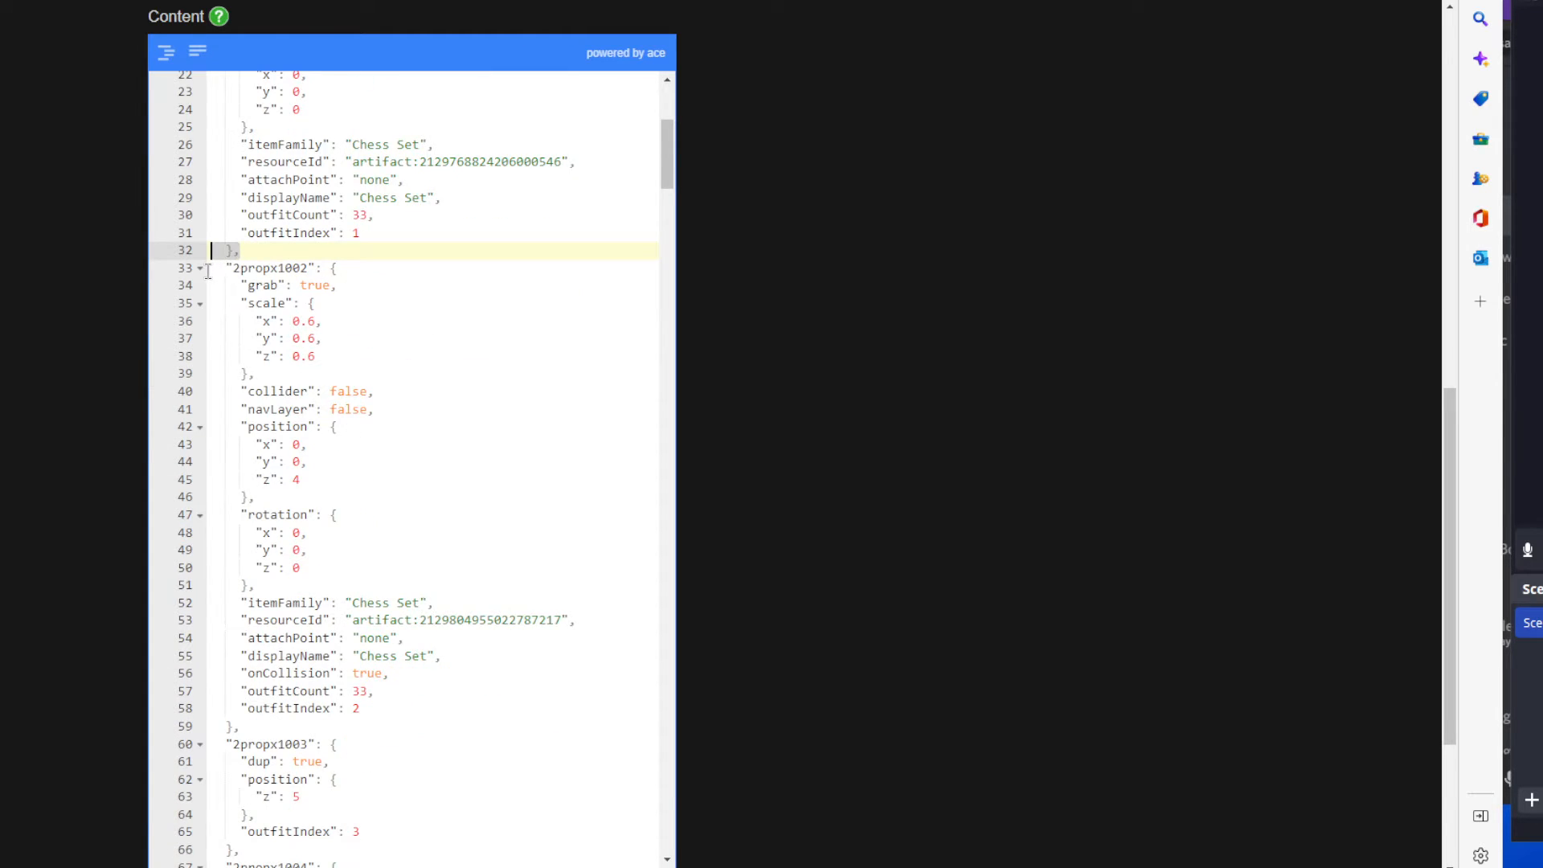
drag(210, 271, 578, 713)
scroll(538, 575, down, 2)
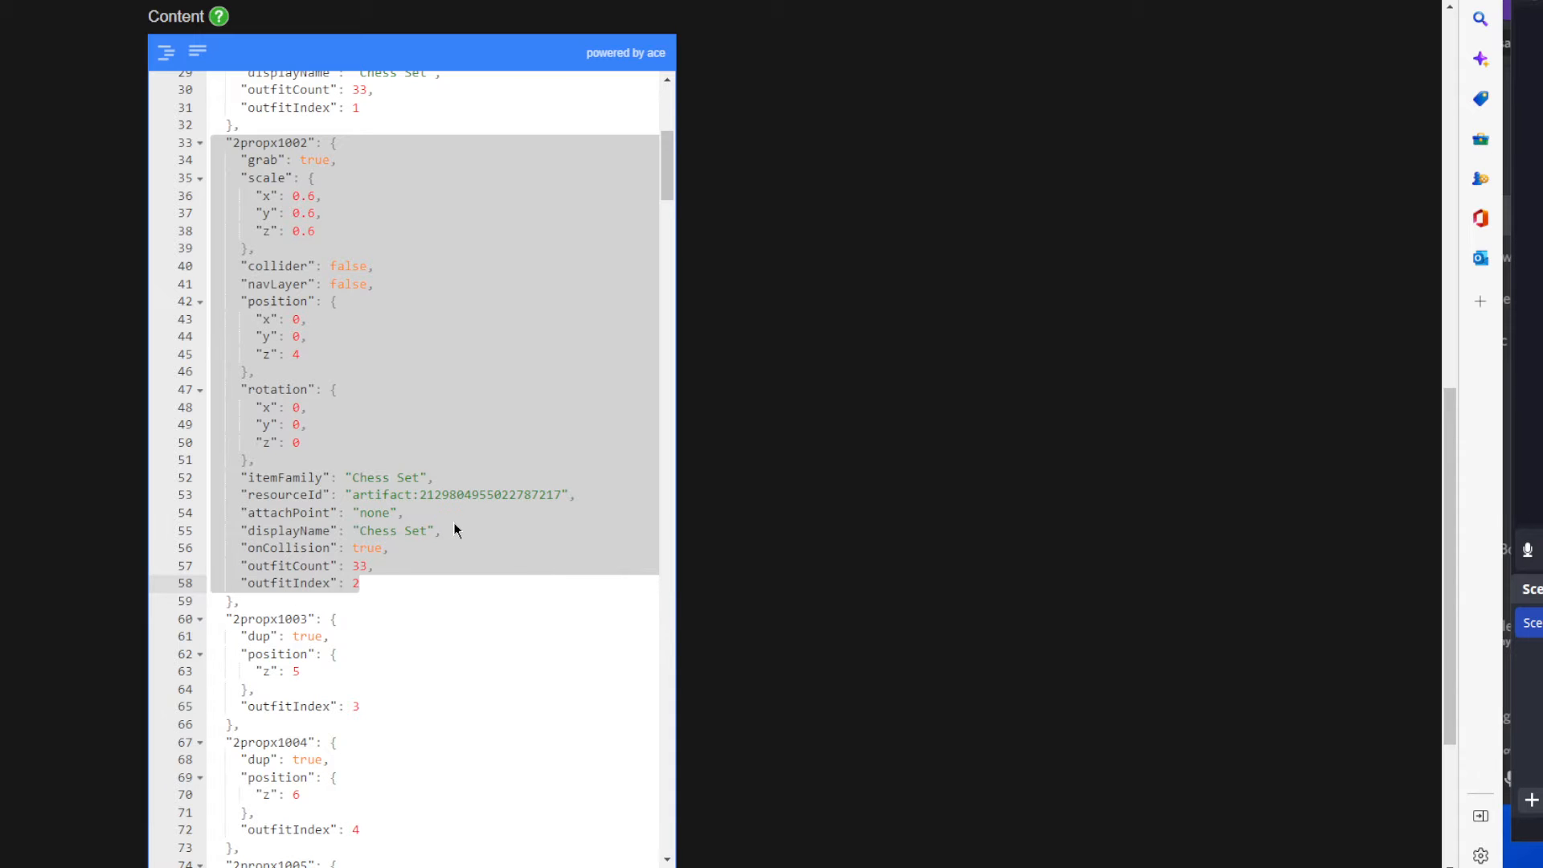
click(418, 493)
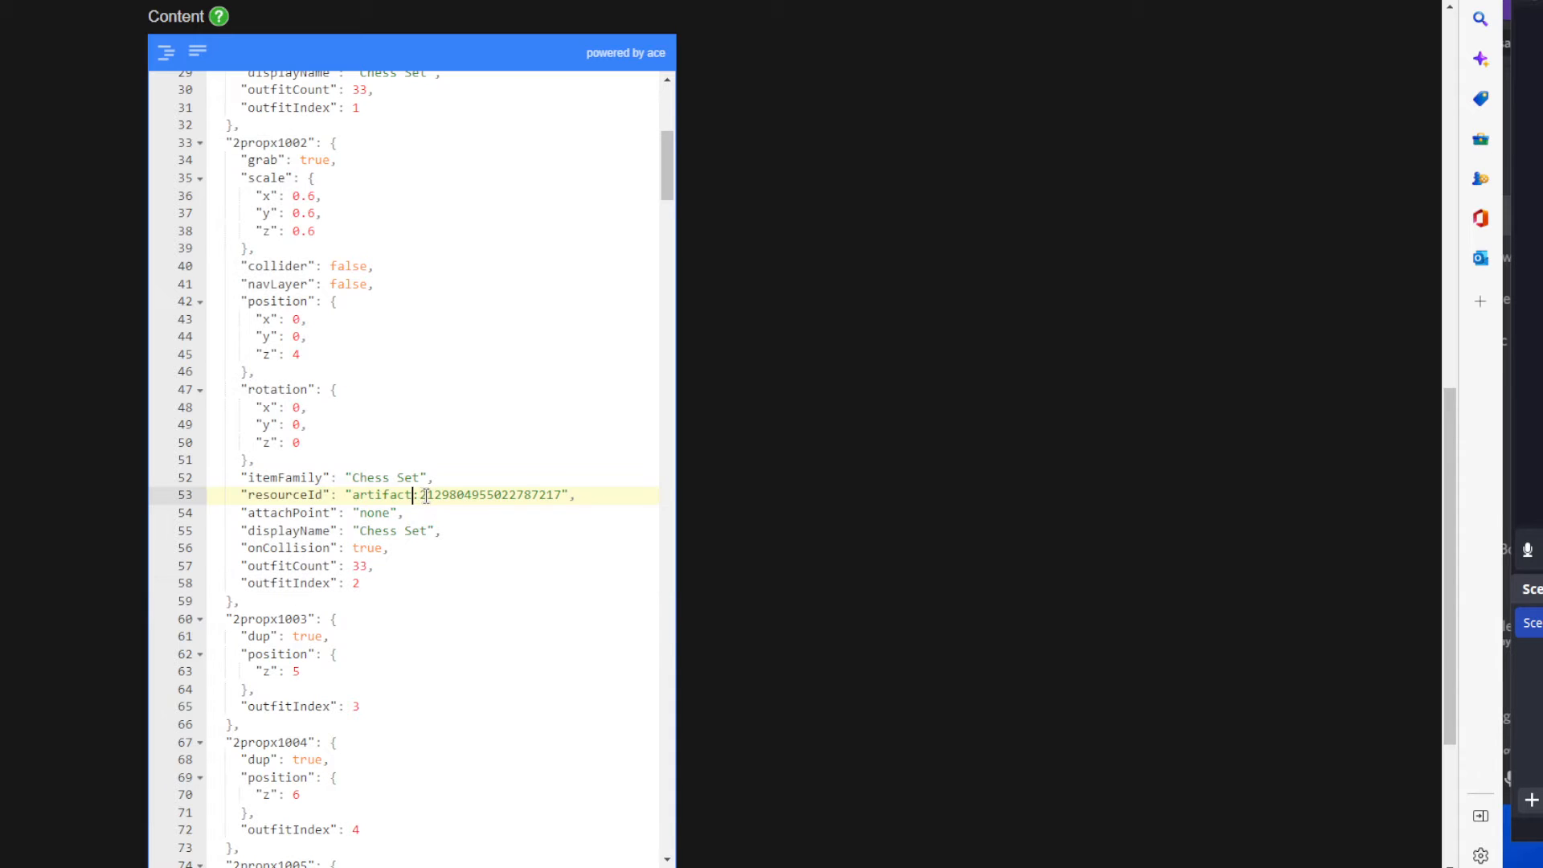
drag(421, 494, 562, 494)
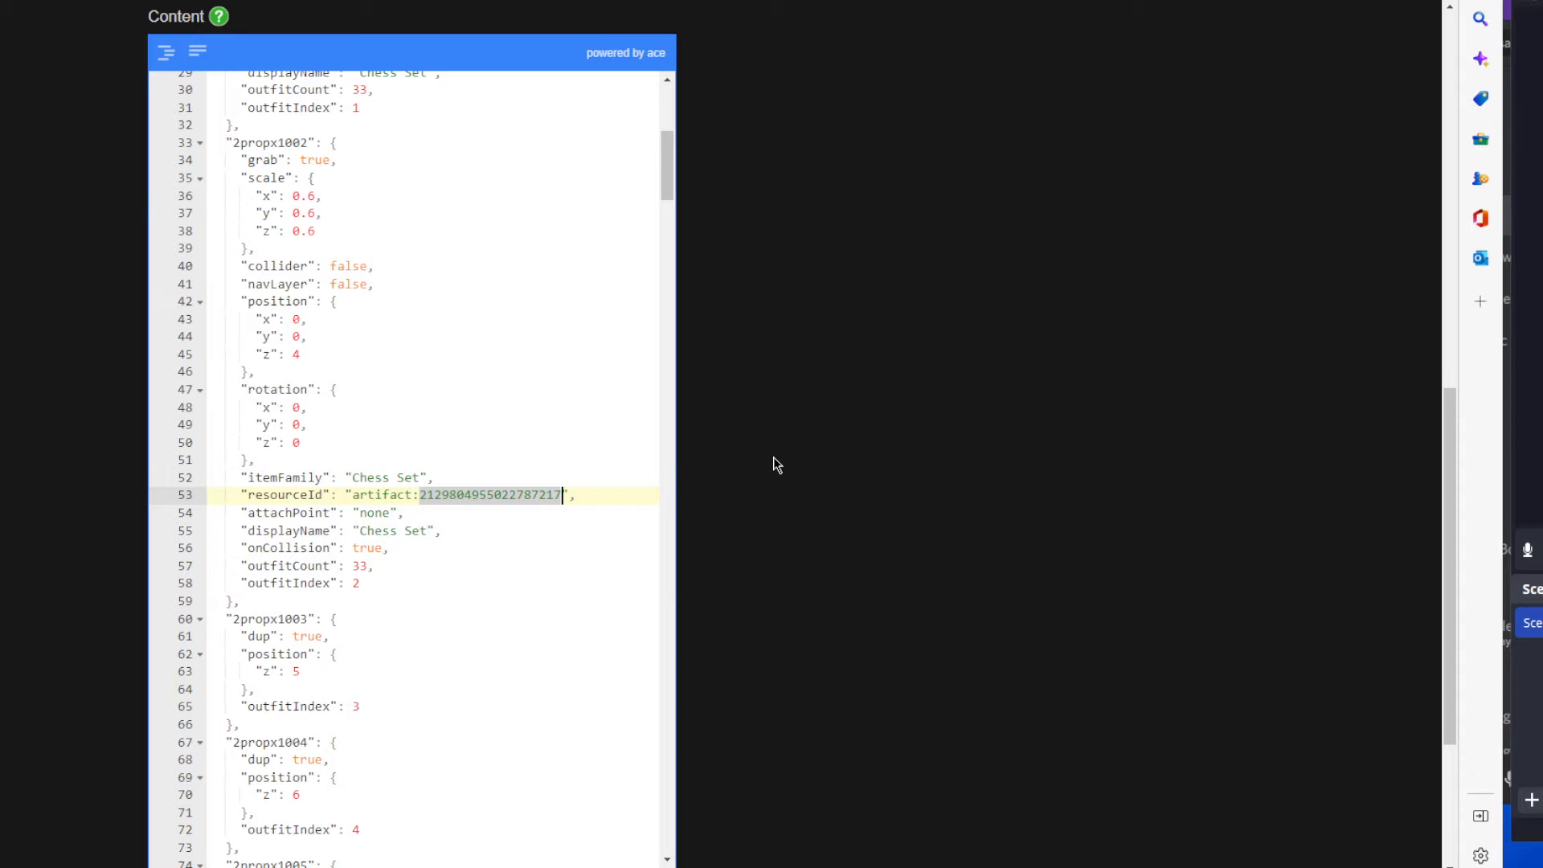
Leave the content pack and open the Chess Set kit from the owned kits.
scroll(773, 457, up, 11)
click(686, 55)
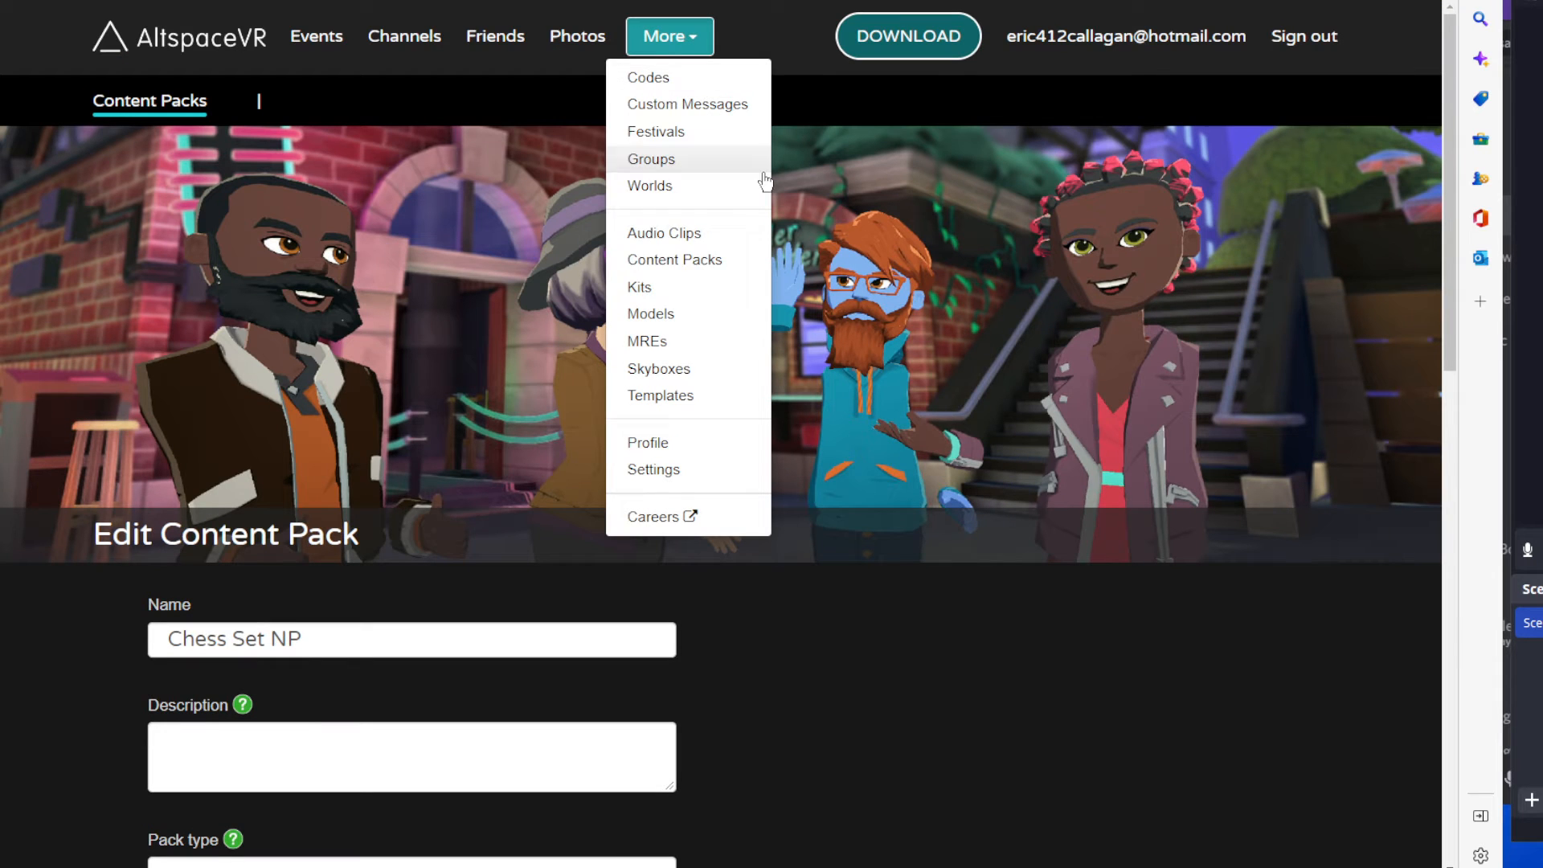
click(672, 287)
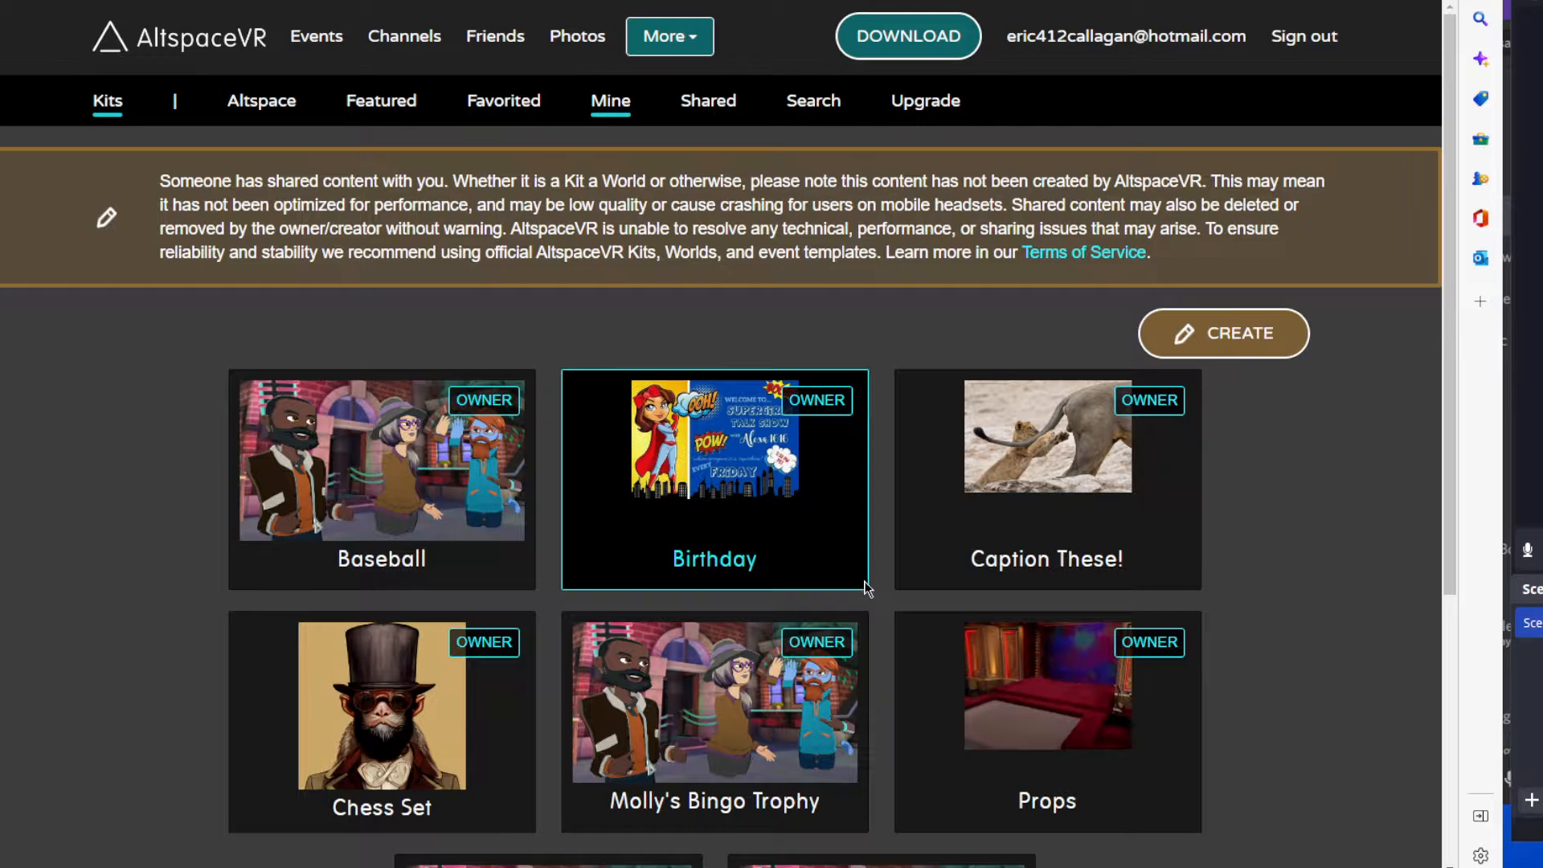
scroll(843, 569, down, 5)
click(321, 336)
scroll(321, 336, down, 3)
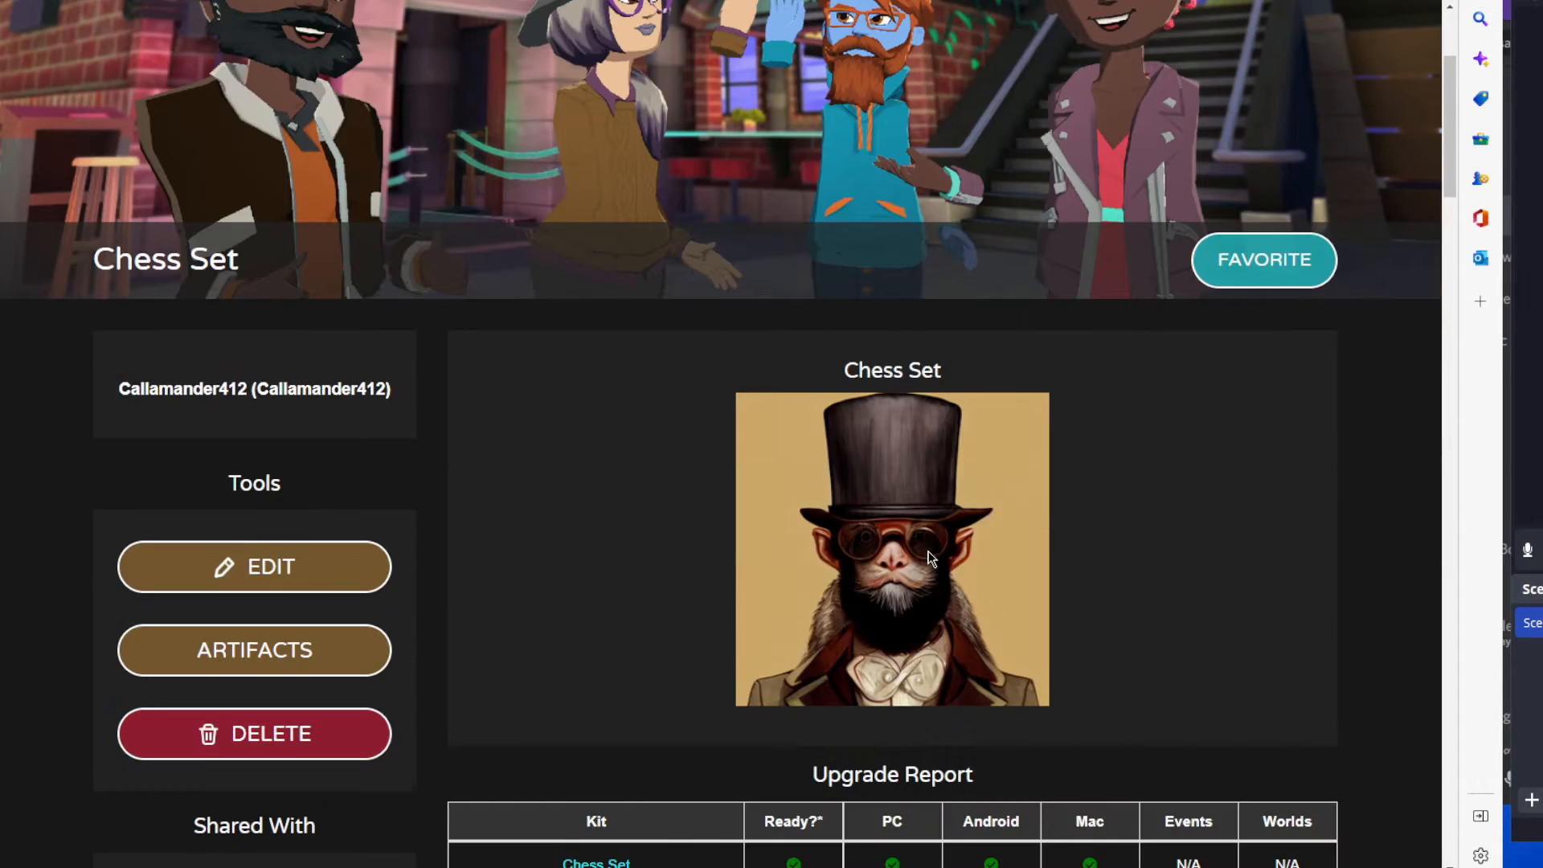
Find Pawn Red among the Chess Set kit's artifacts and copy its artifact ID.
scroll(711, 563, down, 6)
scroll(712, 562, down, 15)
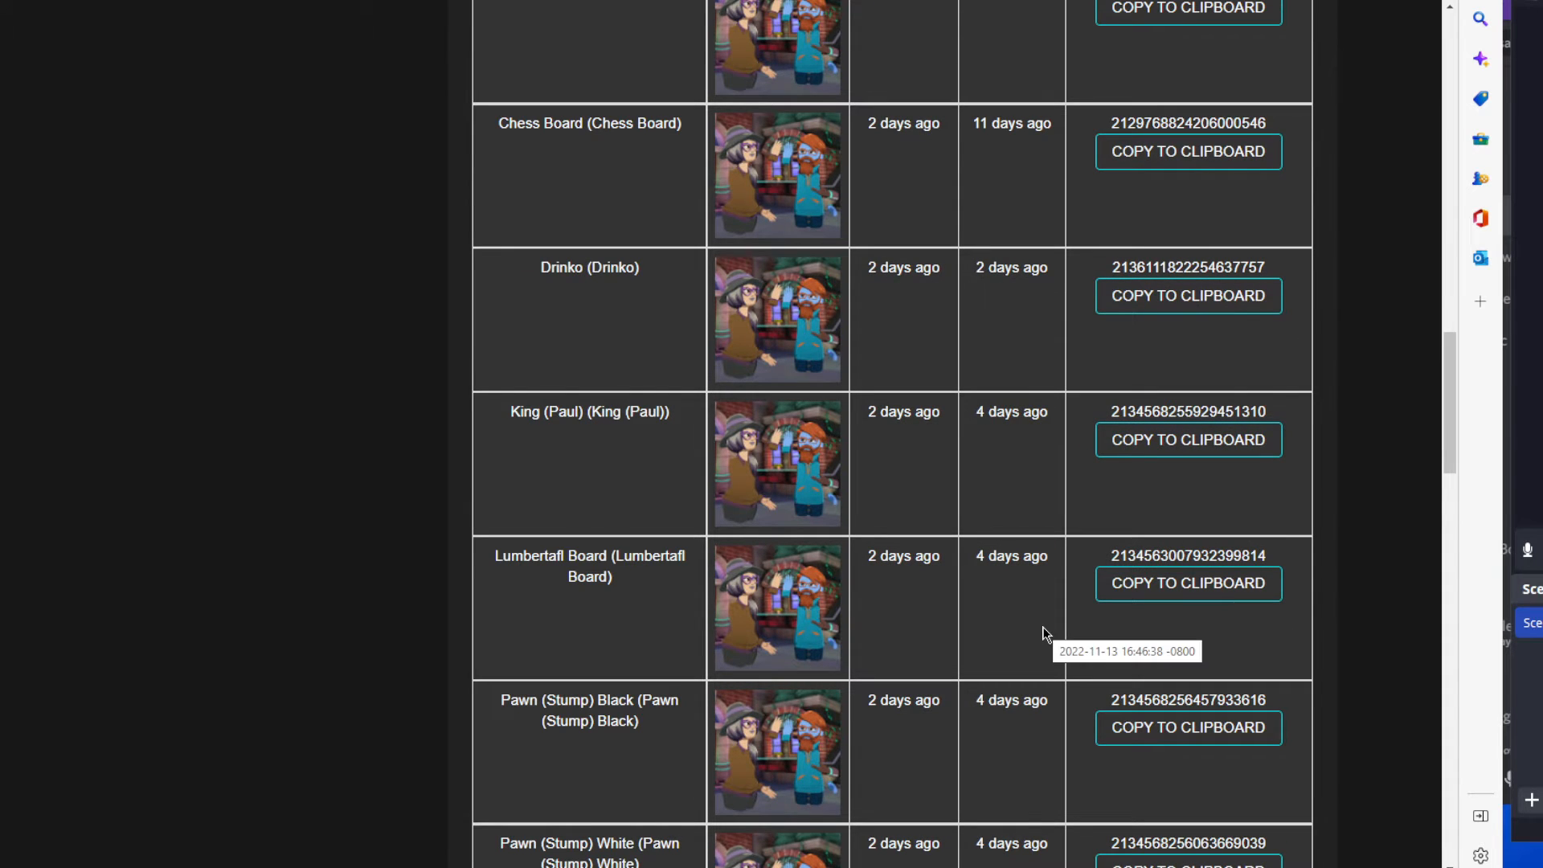
scroll(1042, 627, down, 5)
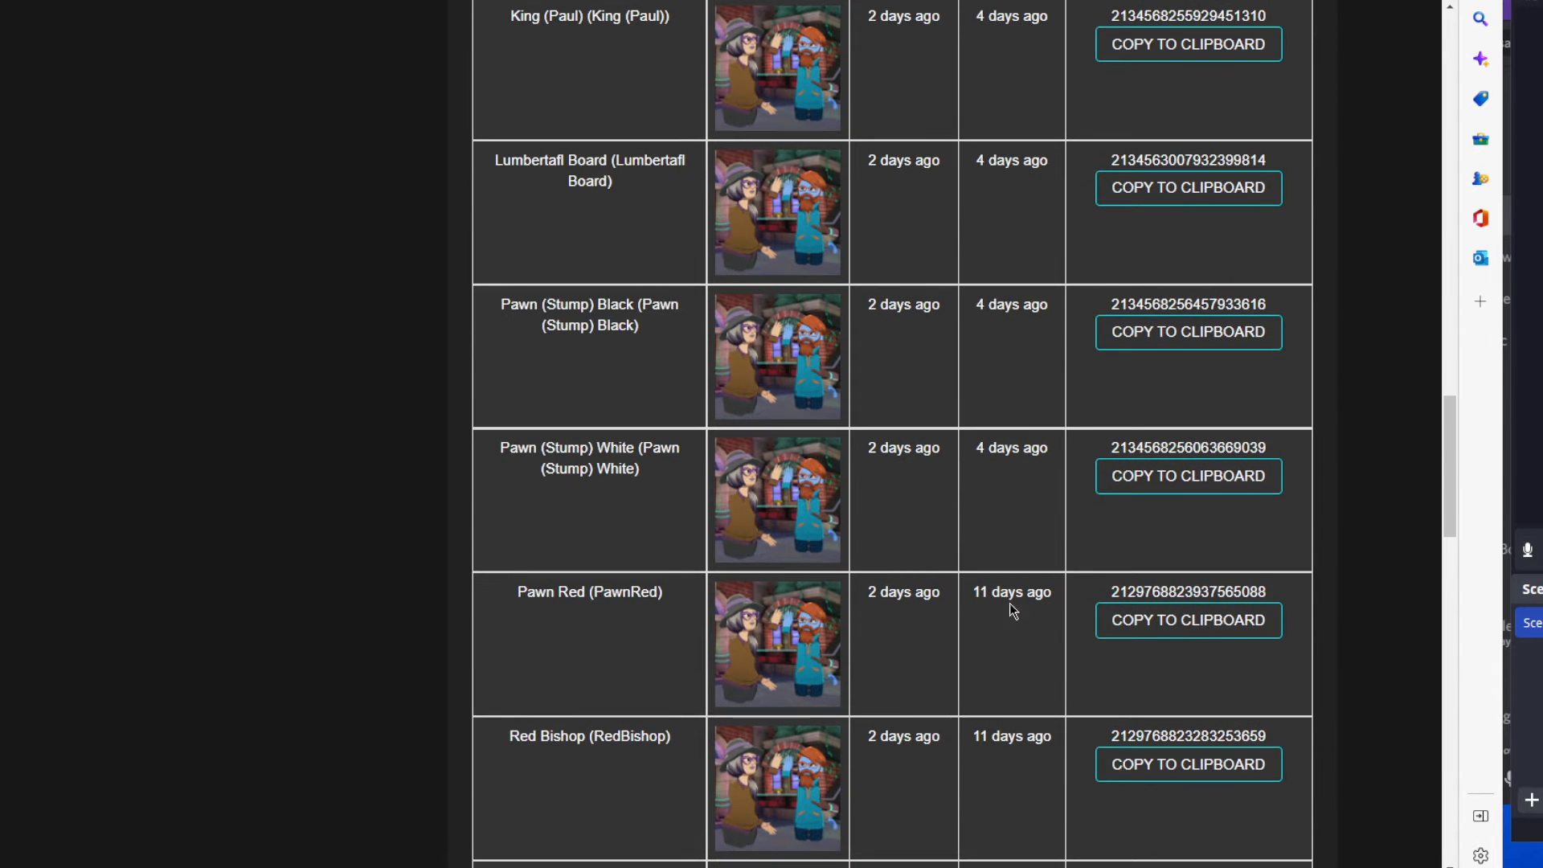
scroll(648, 575, down, 3)
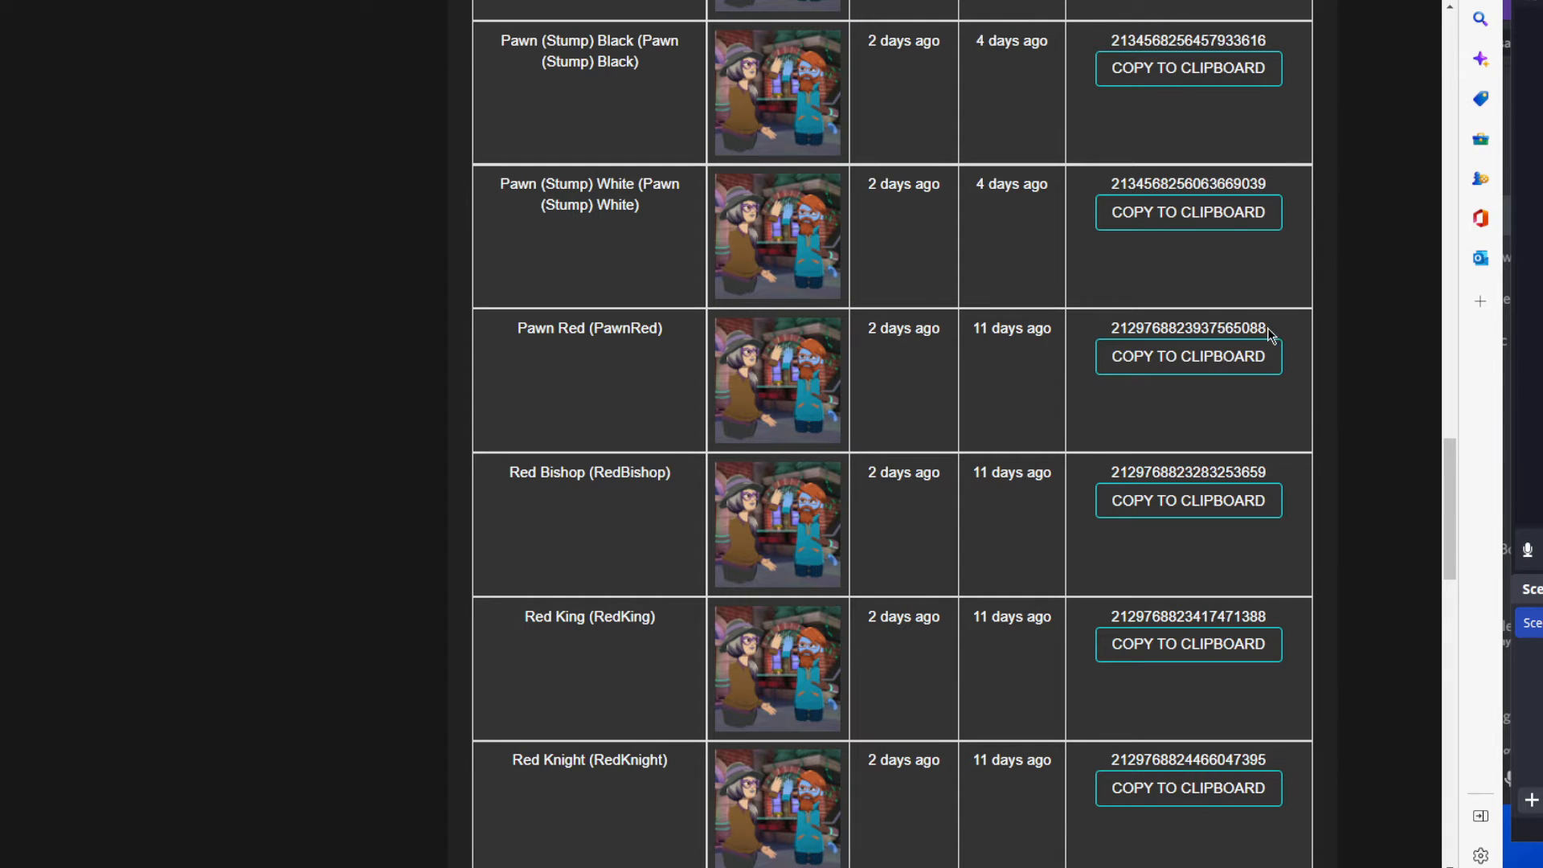
drag(1266, 328, 1106, 328)
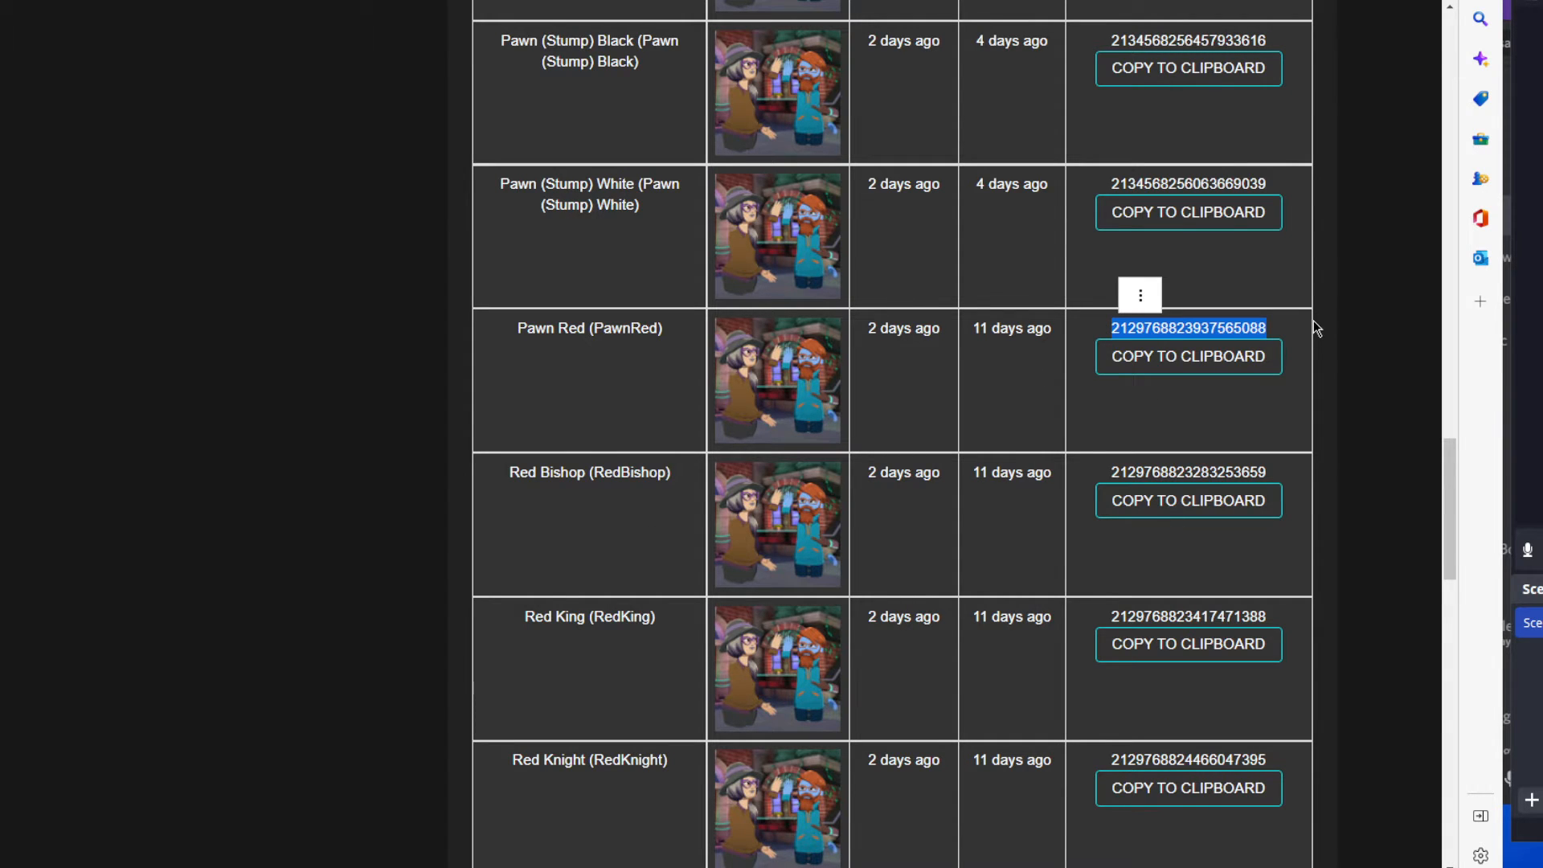
key(ctrl+c)
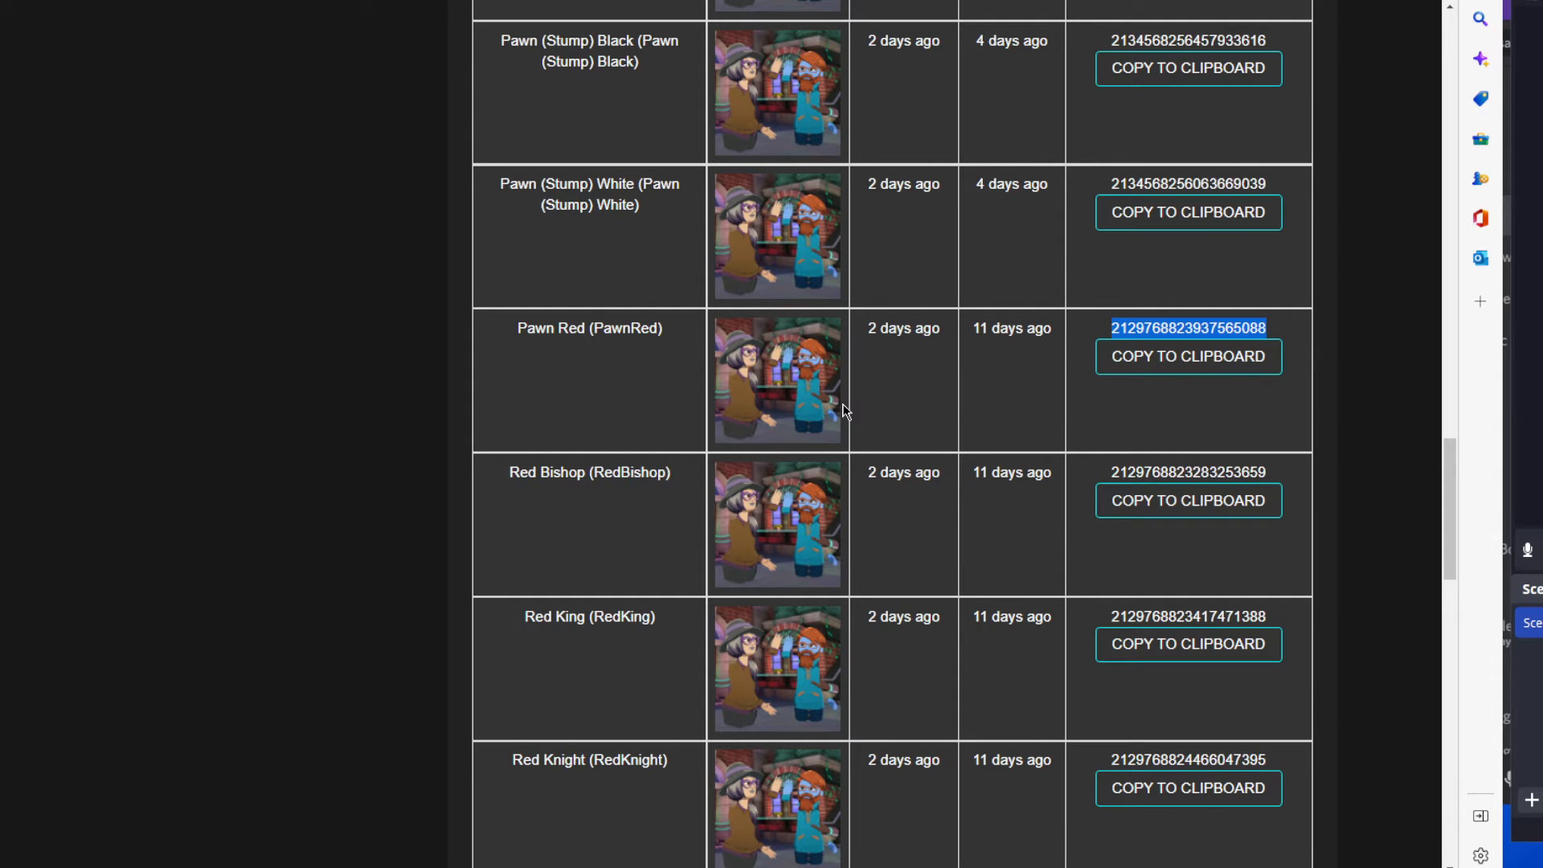
Return to editing the Chess Set NP content pack and select the artifact number in the 2propx1002 entry's resourceId.
key(alt+Left)
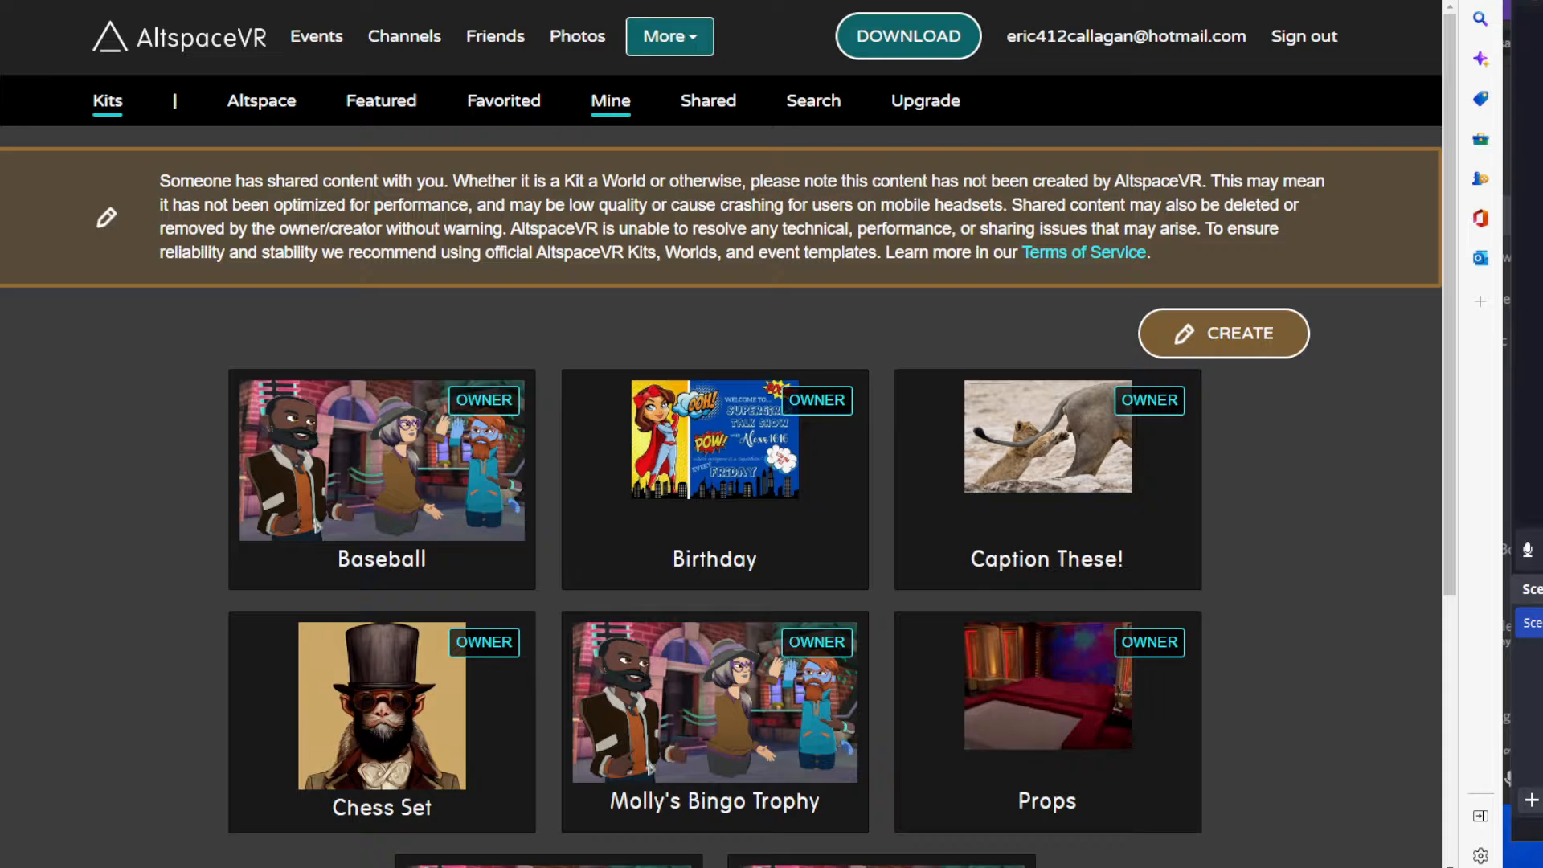
key(alt+Left)
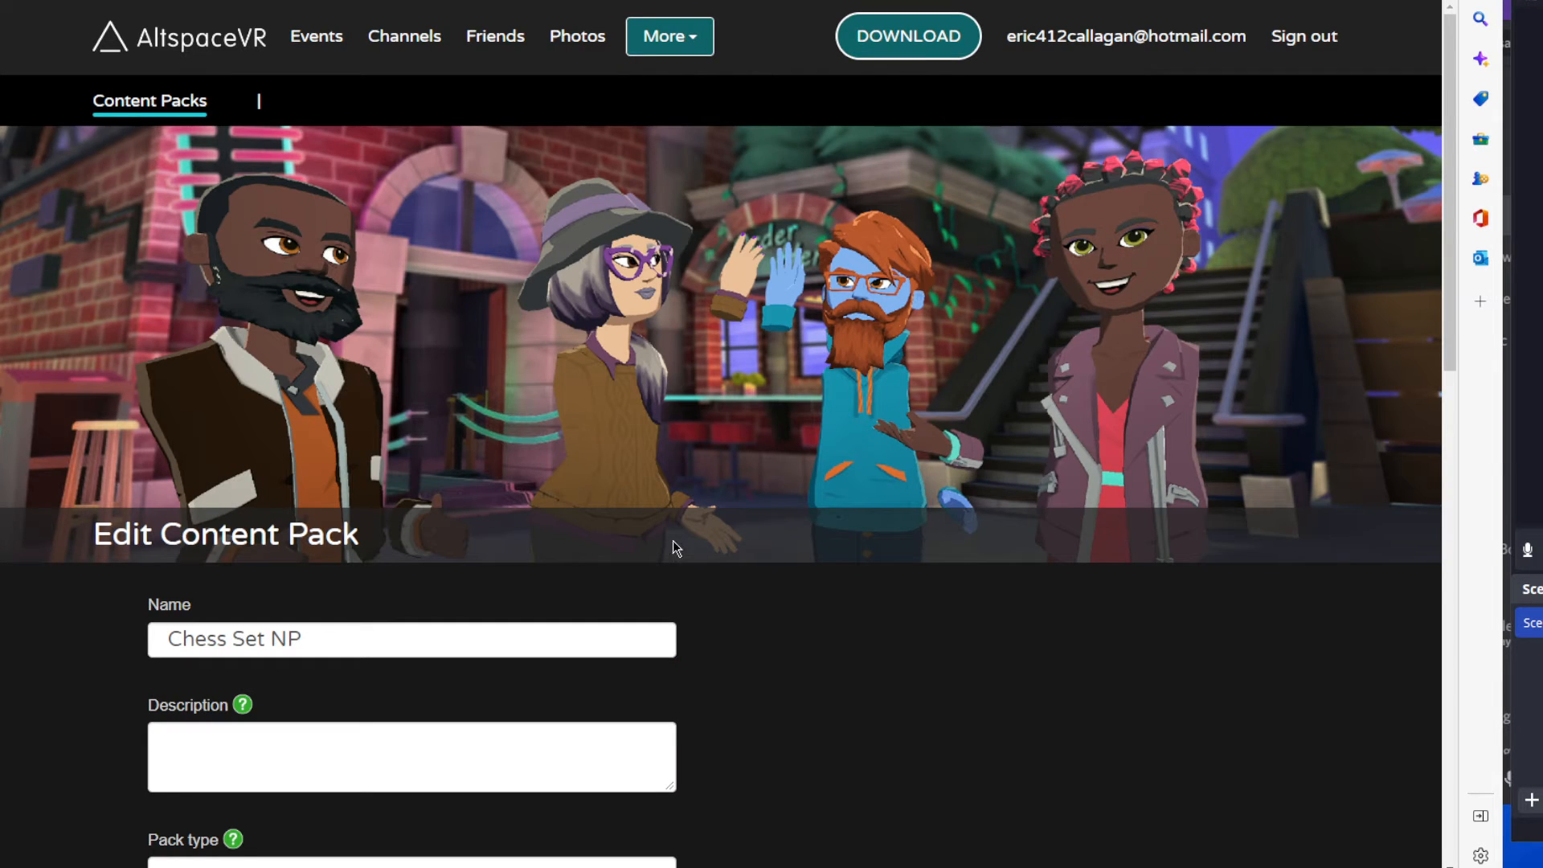
scroll(678, 548, down, 15)
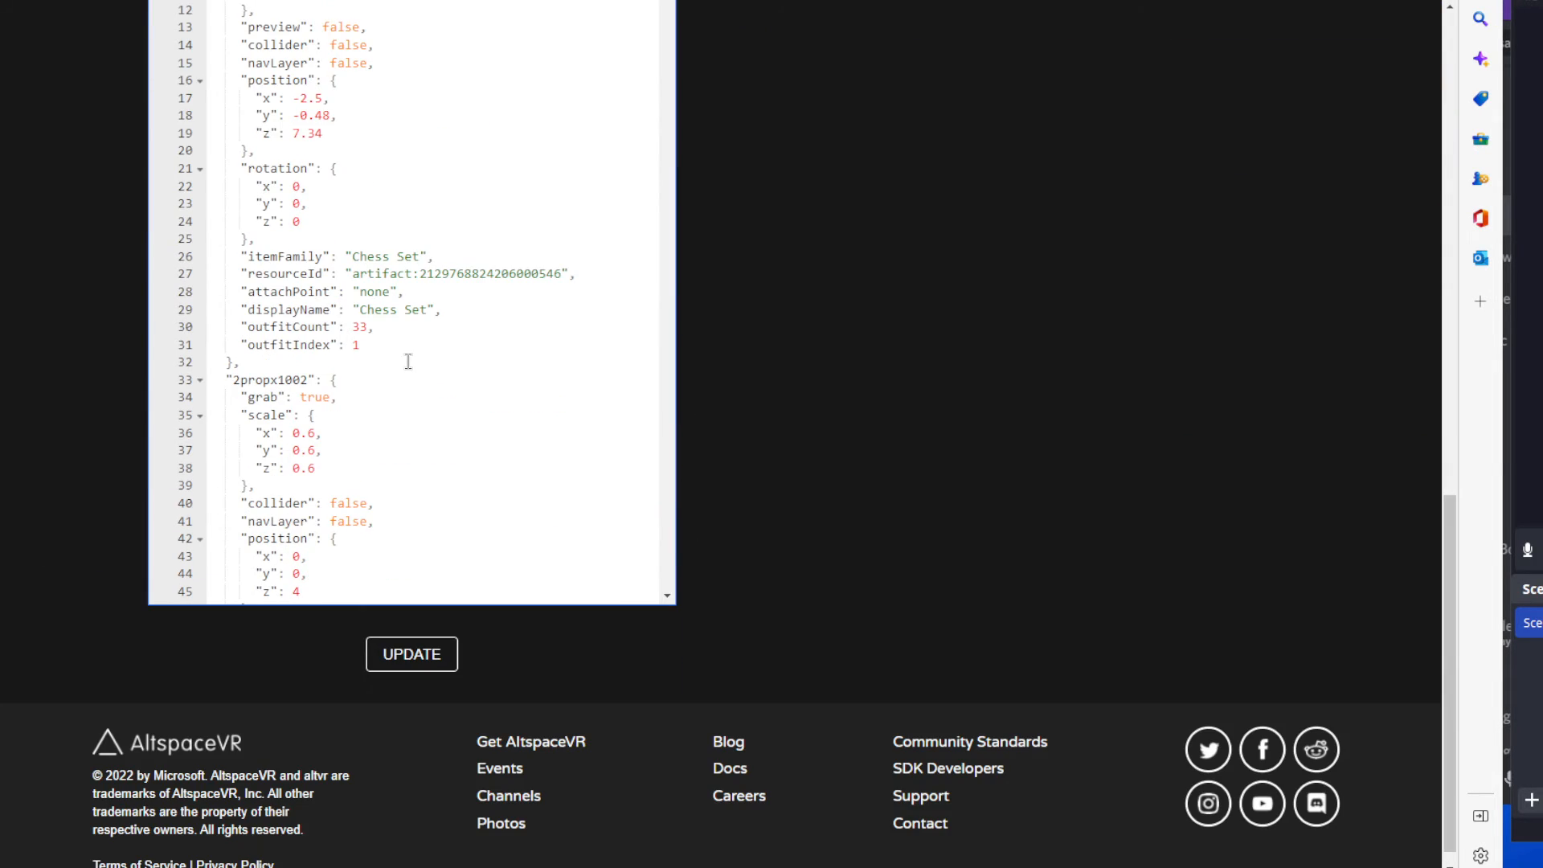
scroll(408, 361, down, 5)
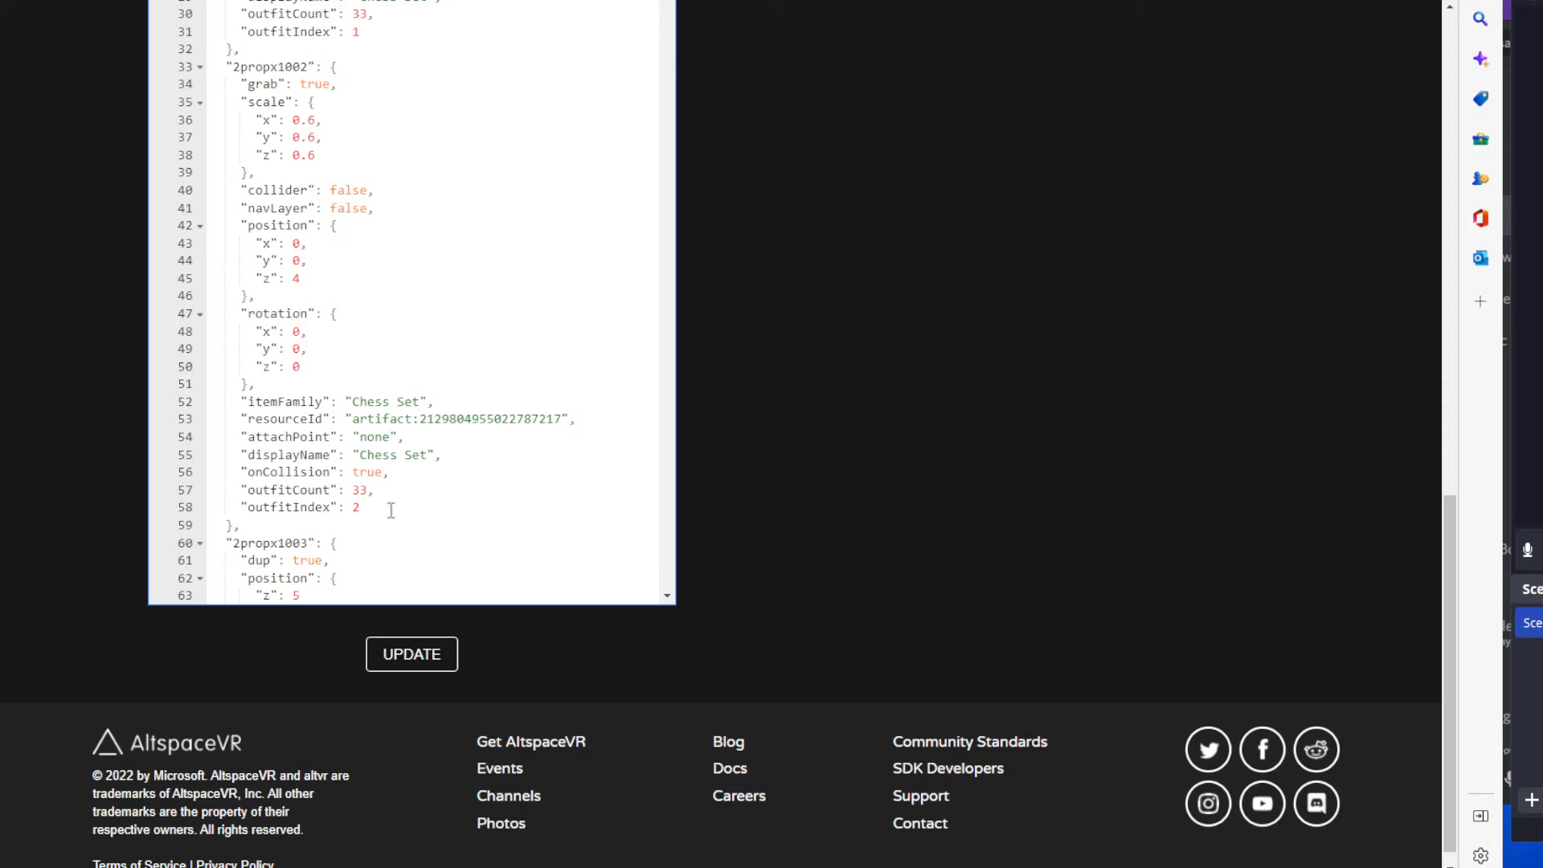
click(562, 419)
drag(562, 419, 419, 419)
Go back to the Chess Set kit's artifacts and highlight the last four digits of the White Pawn artifact ID.
scroll(715, 326, up, 15)
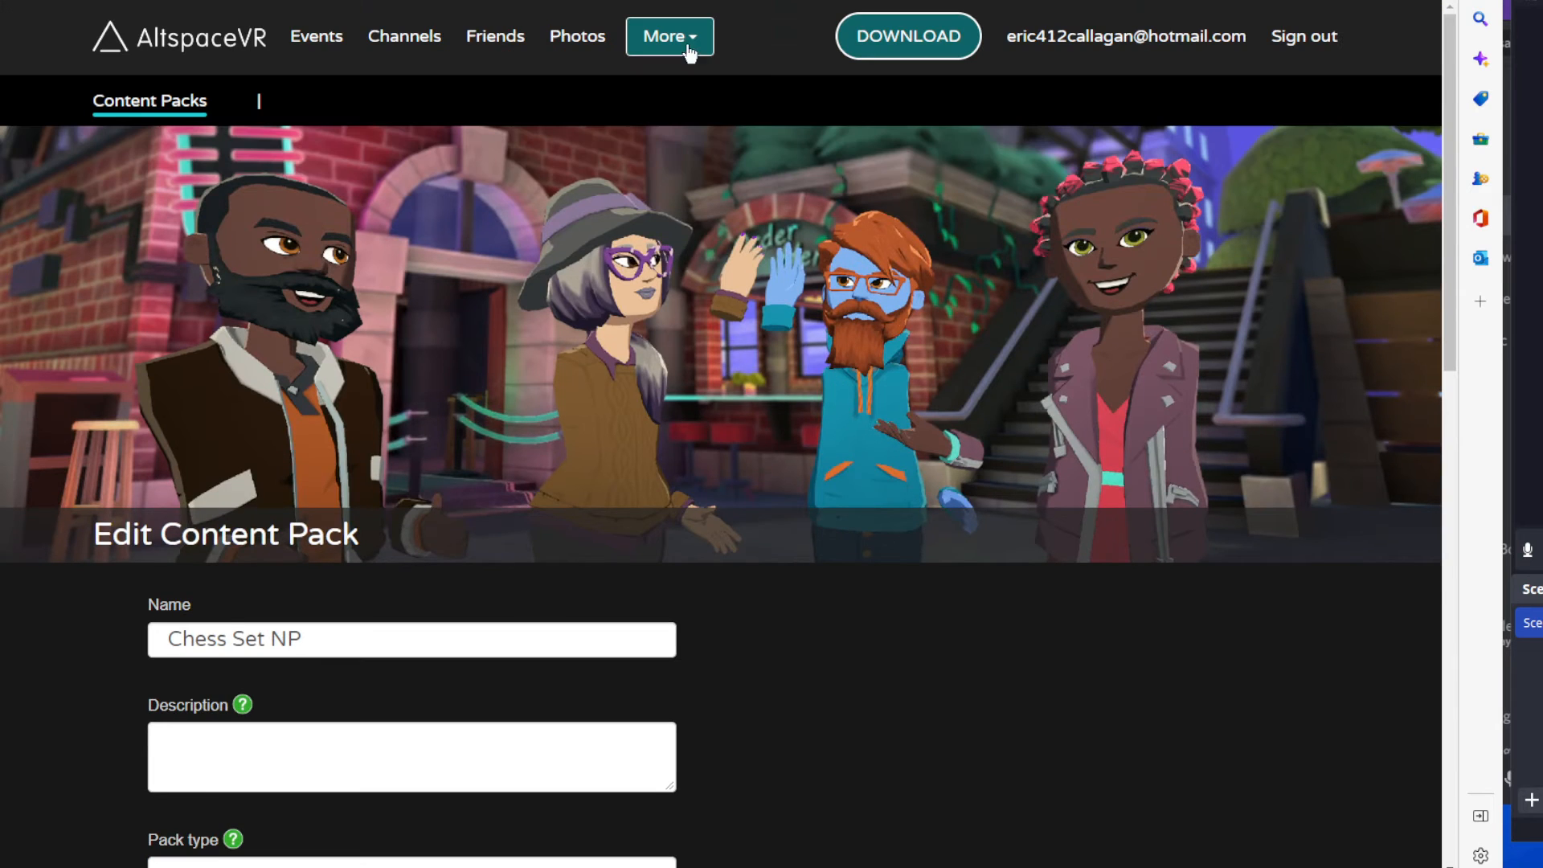
click(683, 37)
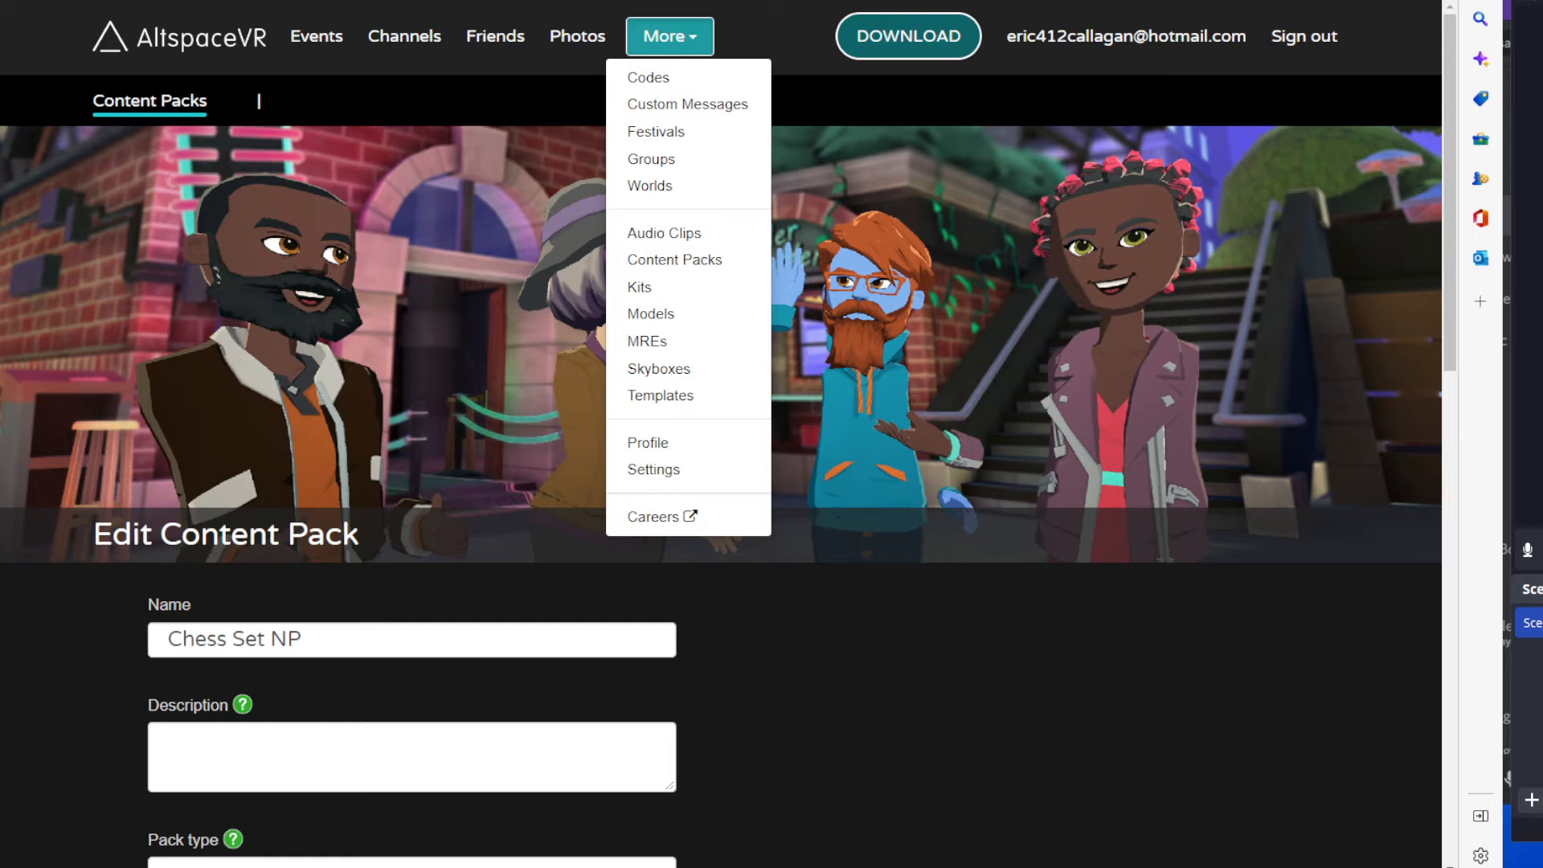
click(640, 287)
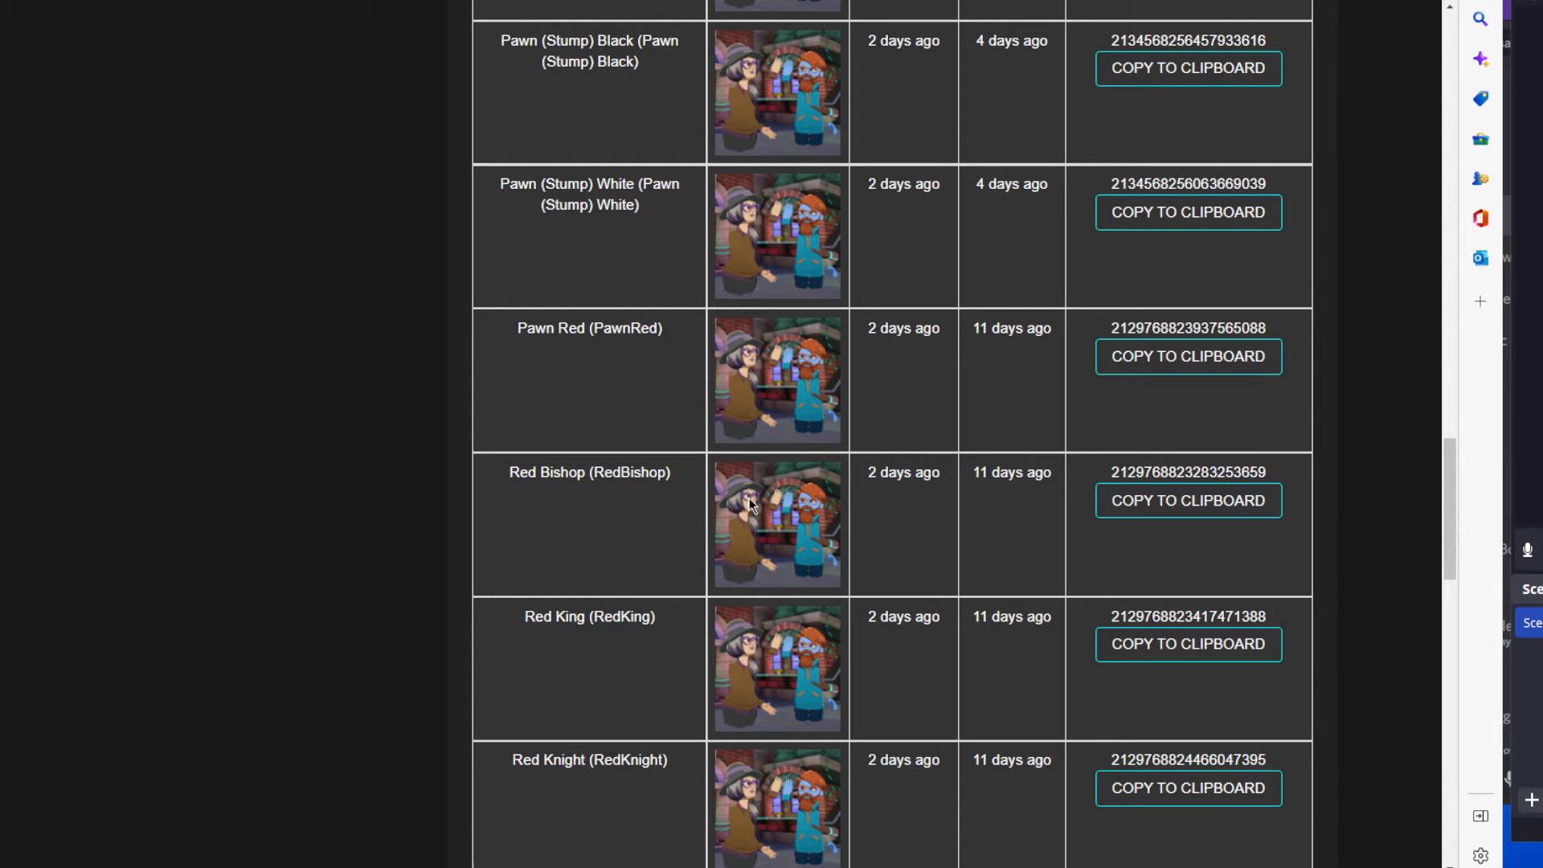
scroll(744, 506, down, 12)
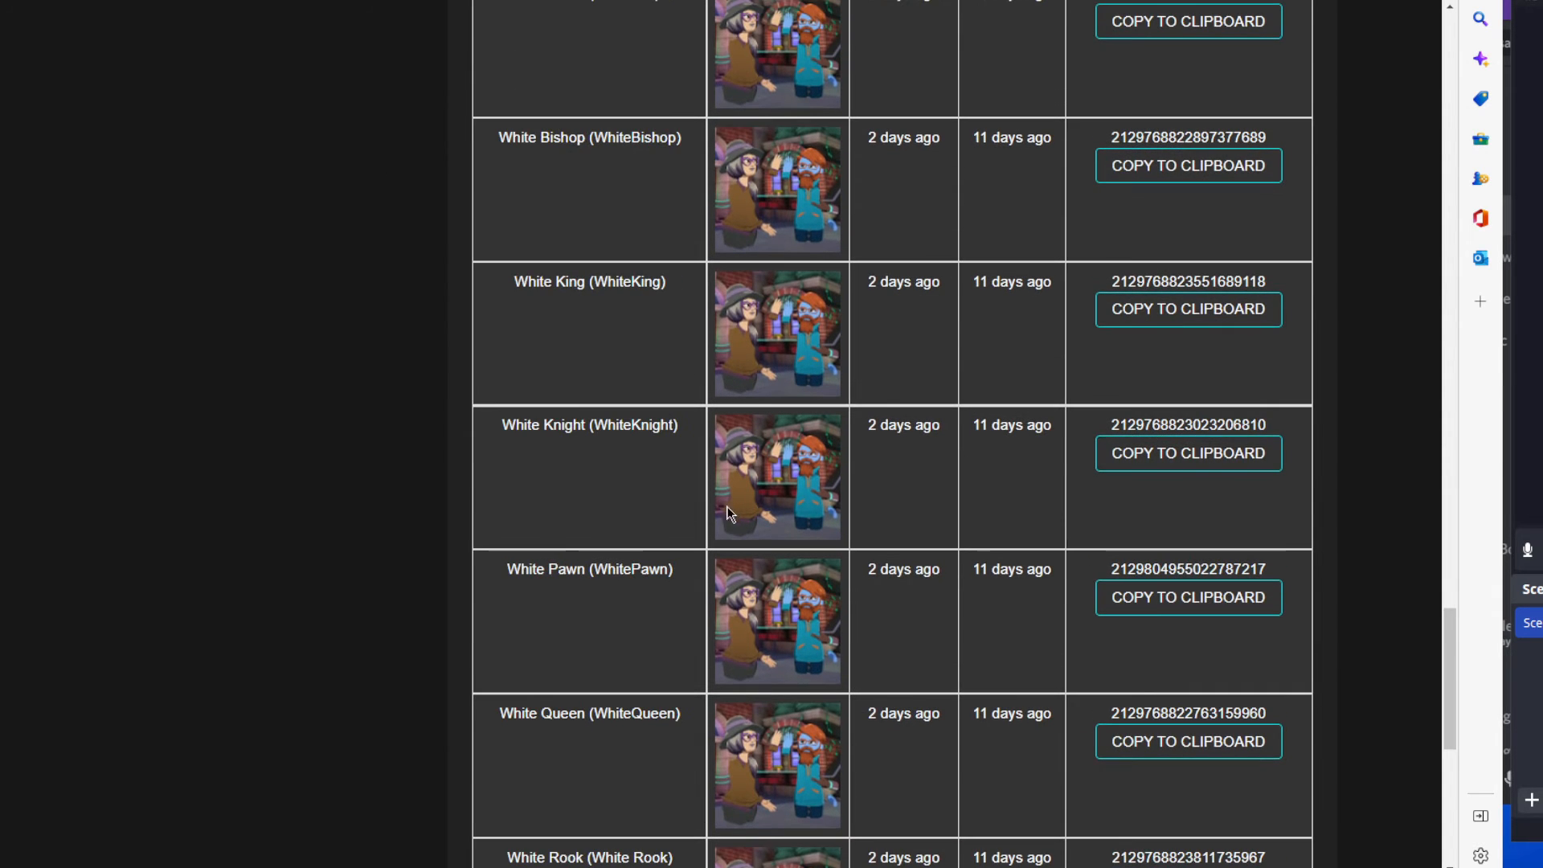
drag(1279, 570, 1233, 573)
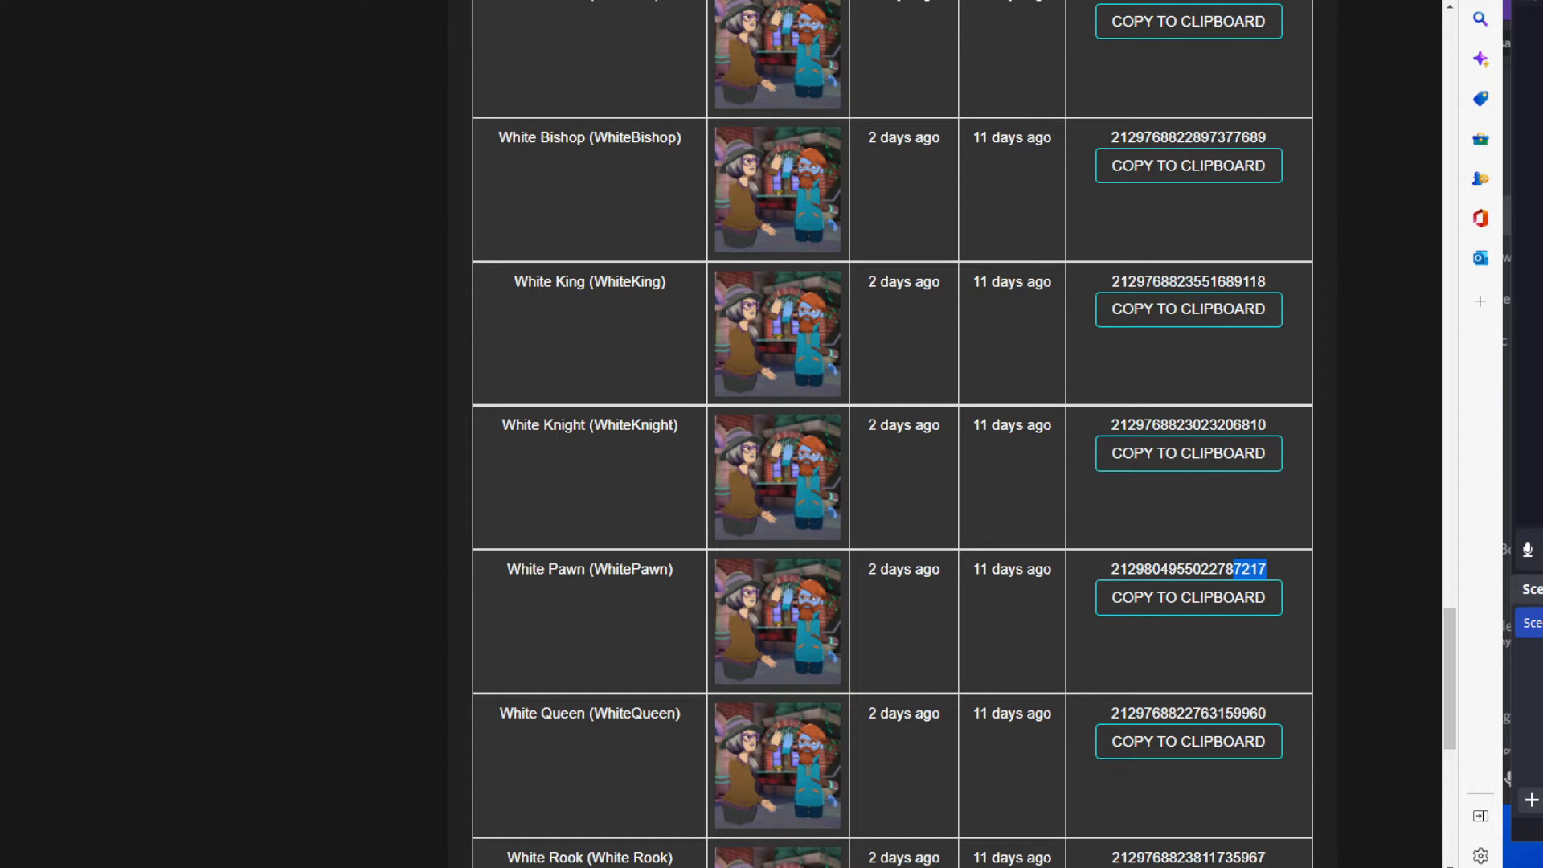
Return to the Chess Set NP content pack and highlight the last four digits of the 2propx1002 entry's resourceId.
key(ctrl+Tab)
scroll(758, 519, down, 10)
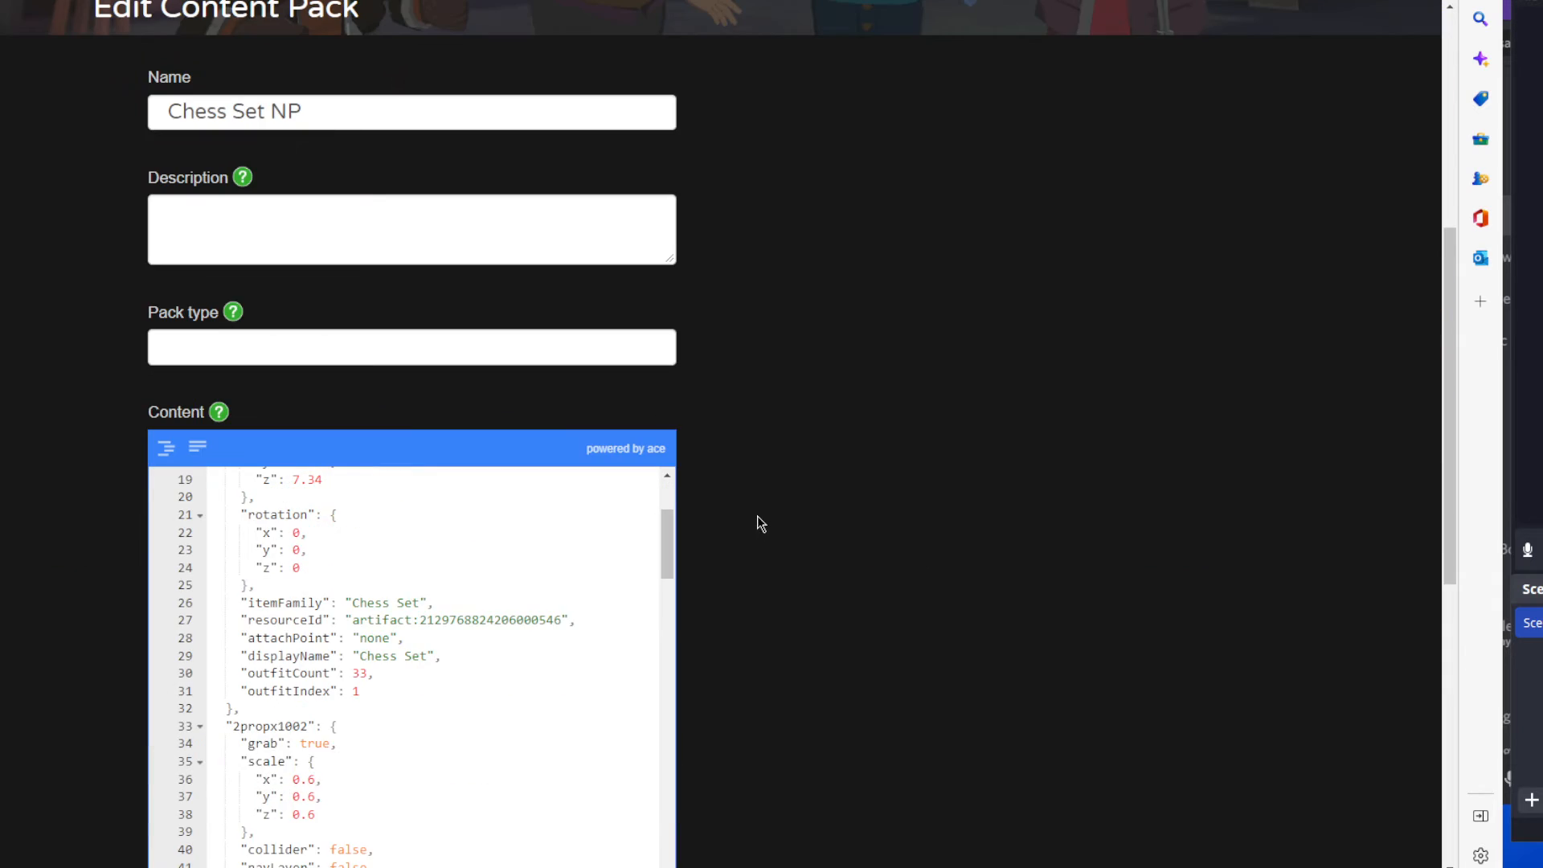
scroll(320, 313, down, 3)
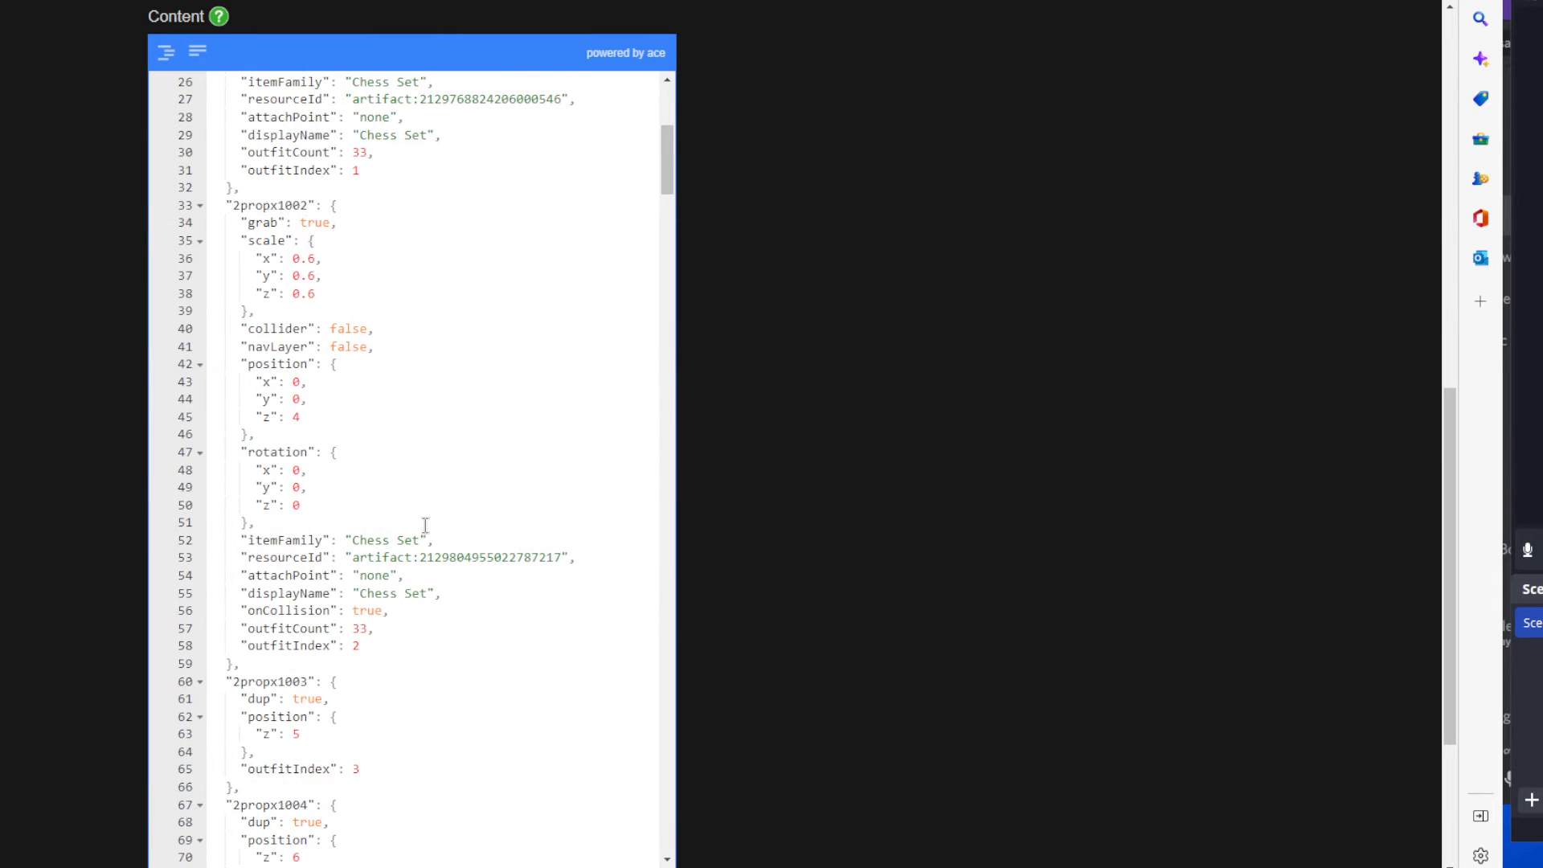
drag(560, 557, 531, 560)
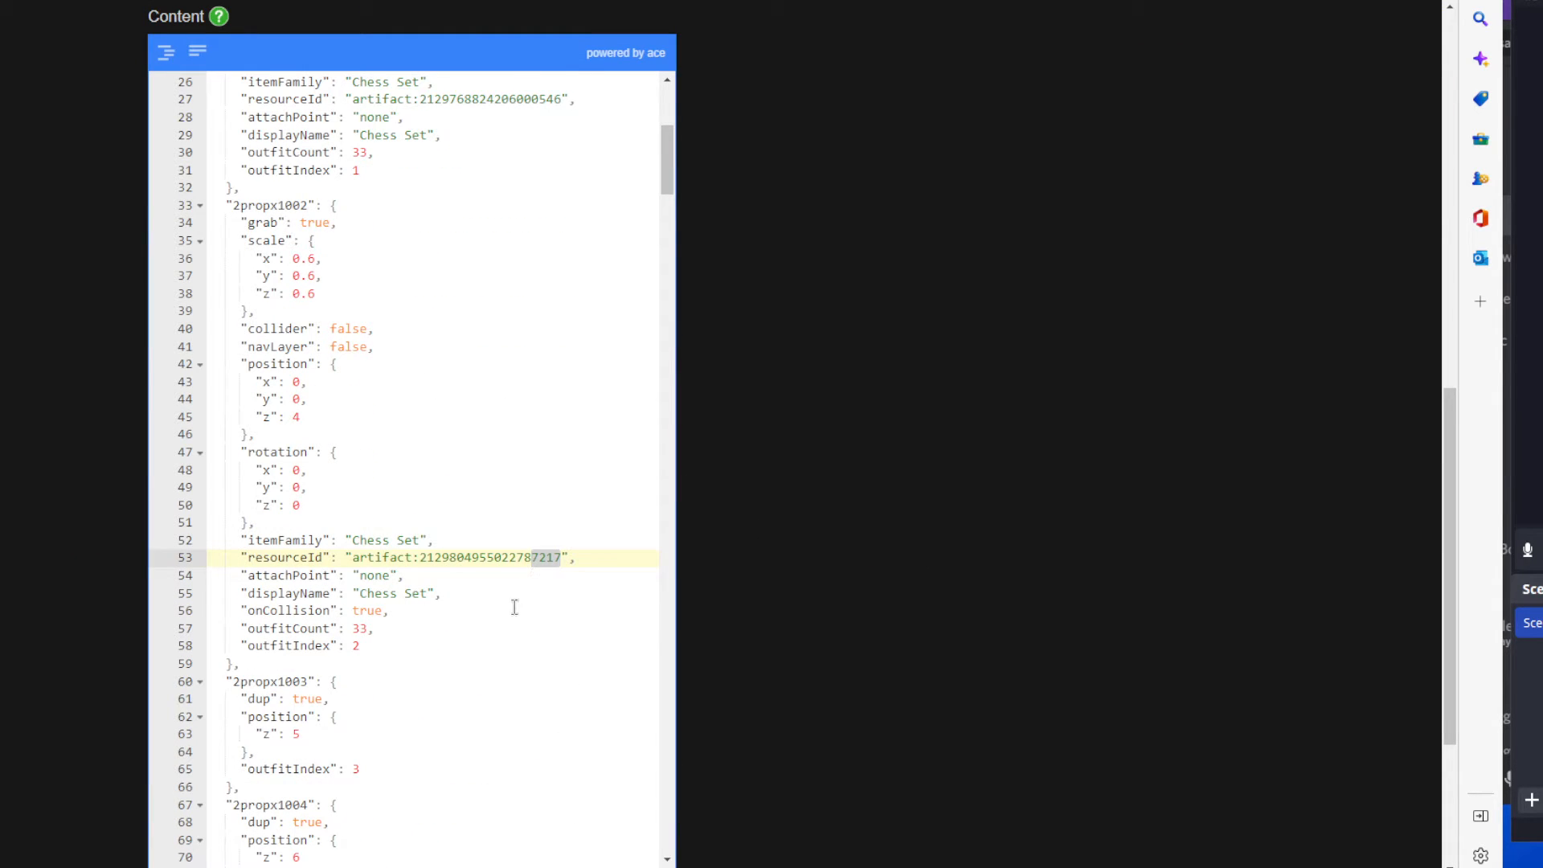
Highlight the 2propx1002 entry's fields from itemFamily to outfitIndex, and the whole entry from its key down.
drag(374, 646, 239, 540)
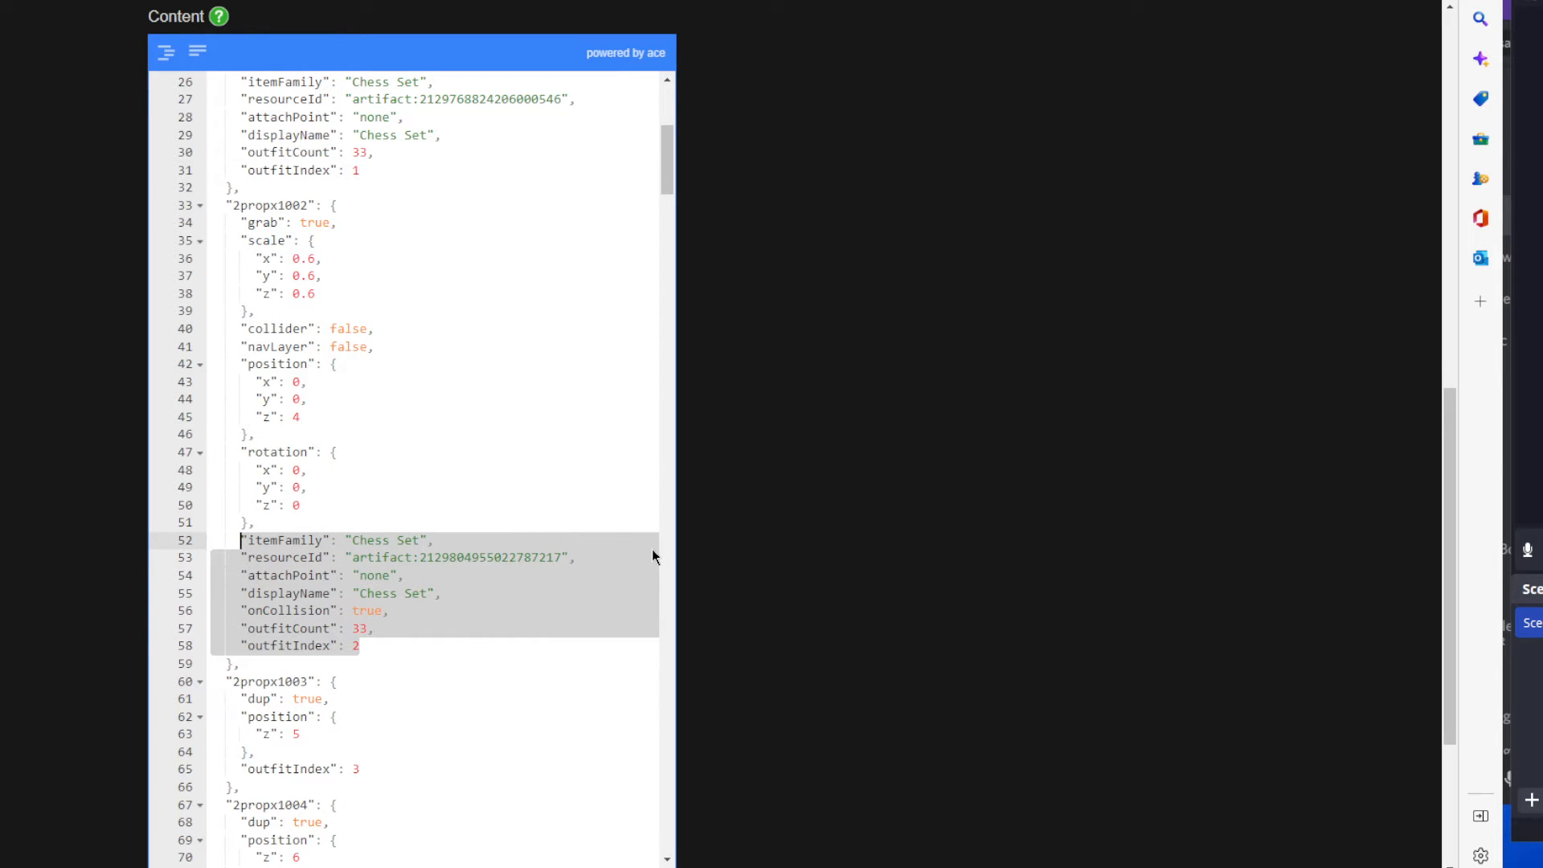
click(186, 347)
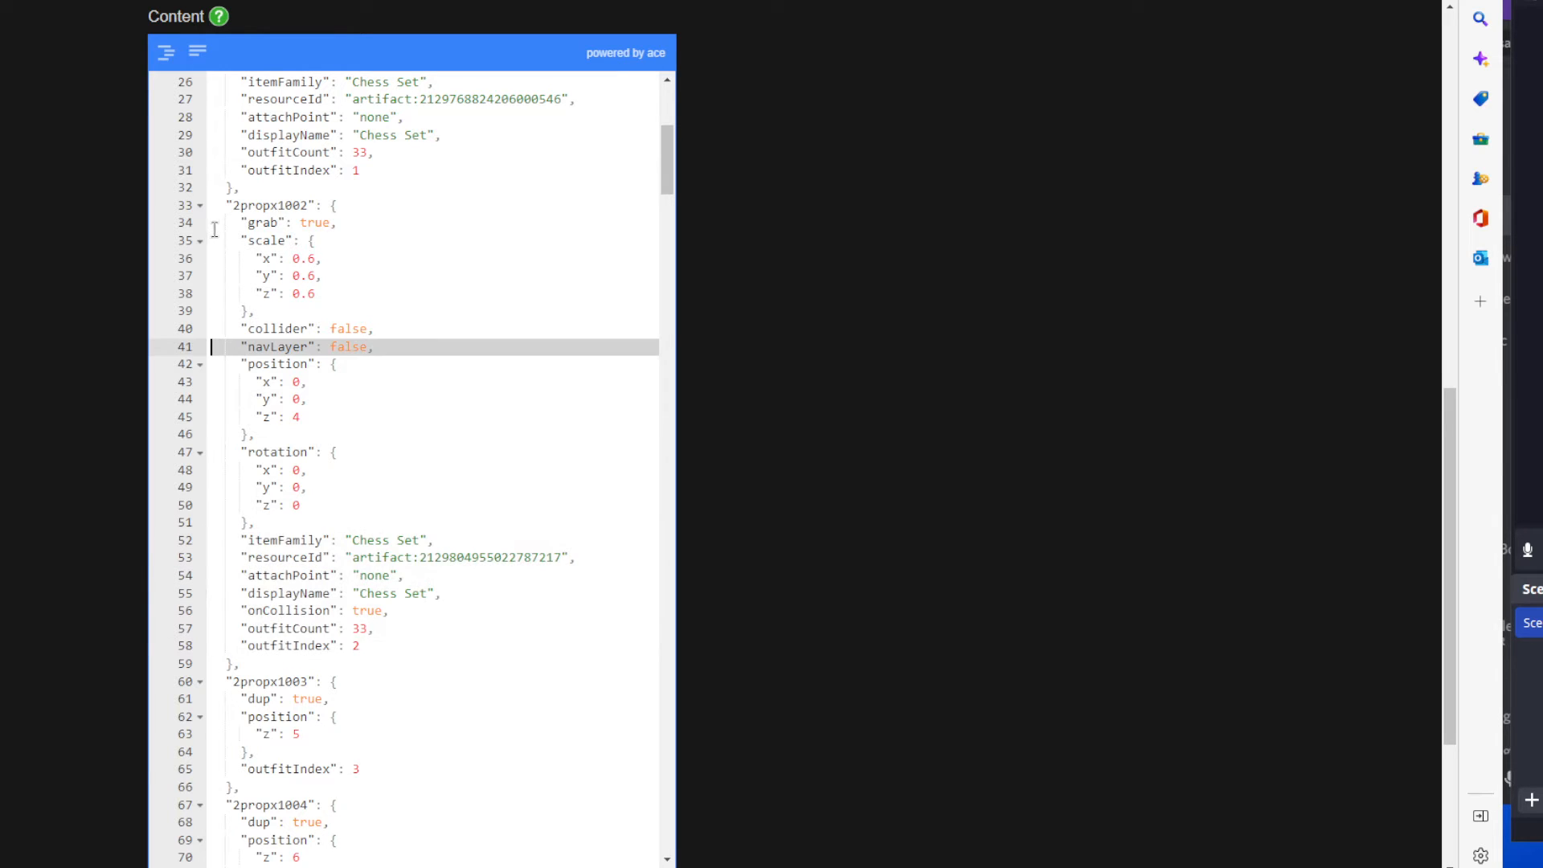
drag(214, 206, 256, 311)
drag(345, 353, 415, 641)
Compare the numbering in the 2propx1001 and 2propx1002 entry keys, marking the first digit of each number.
scroll(293, 338, up, 2)
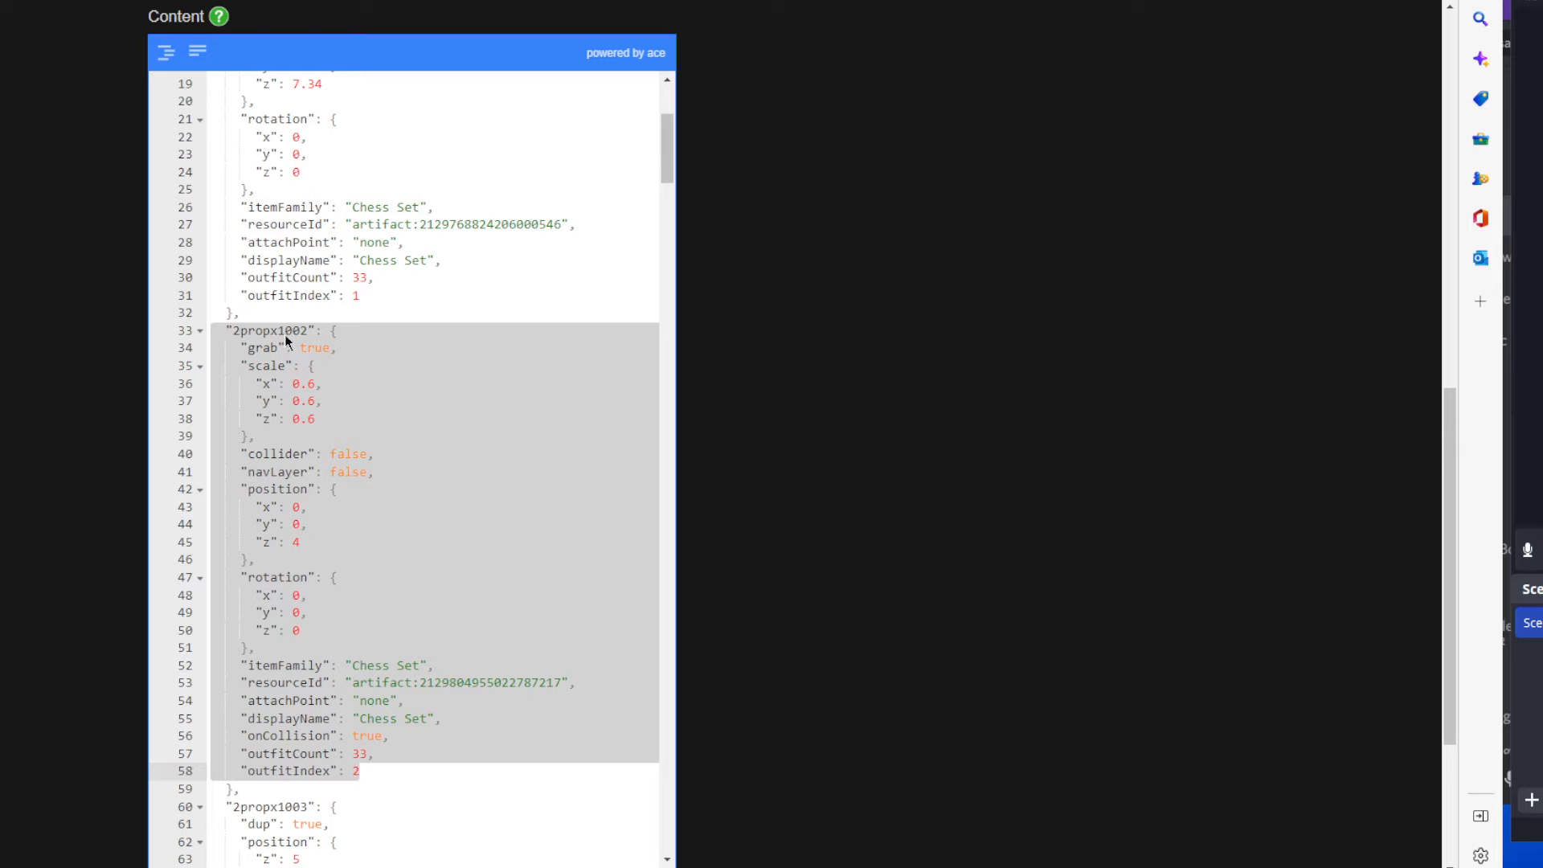
scroll(282, 330, up, 2)
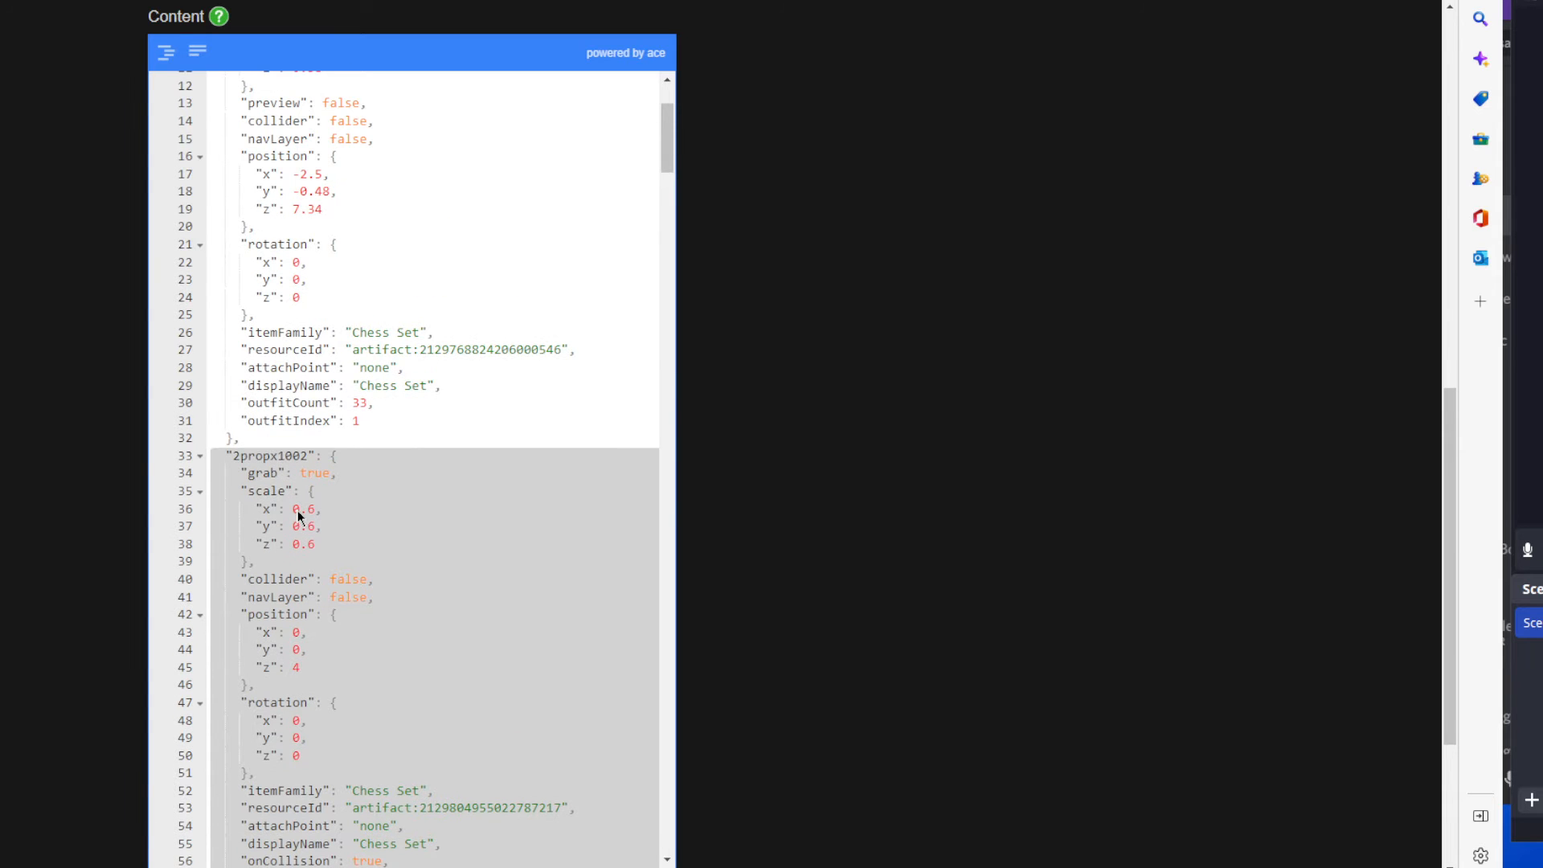
scroll(283, 434, up, 3)
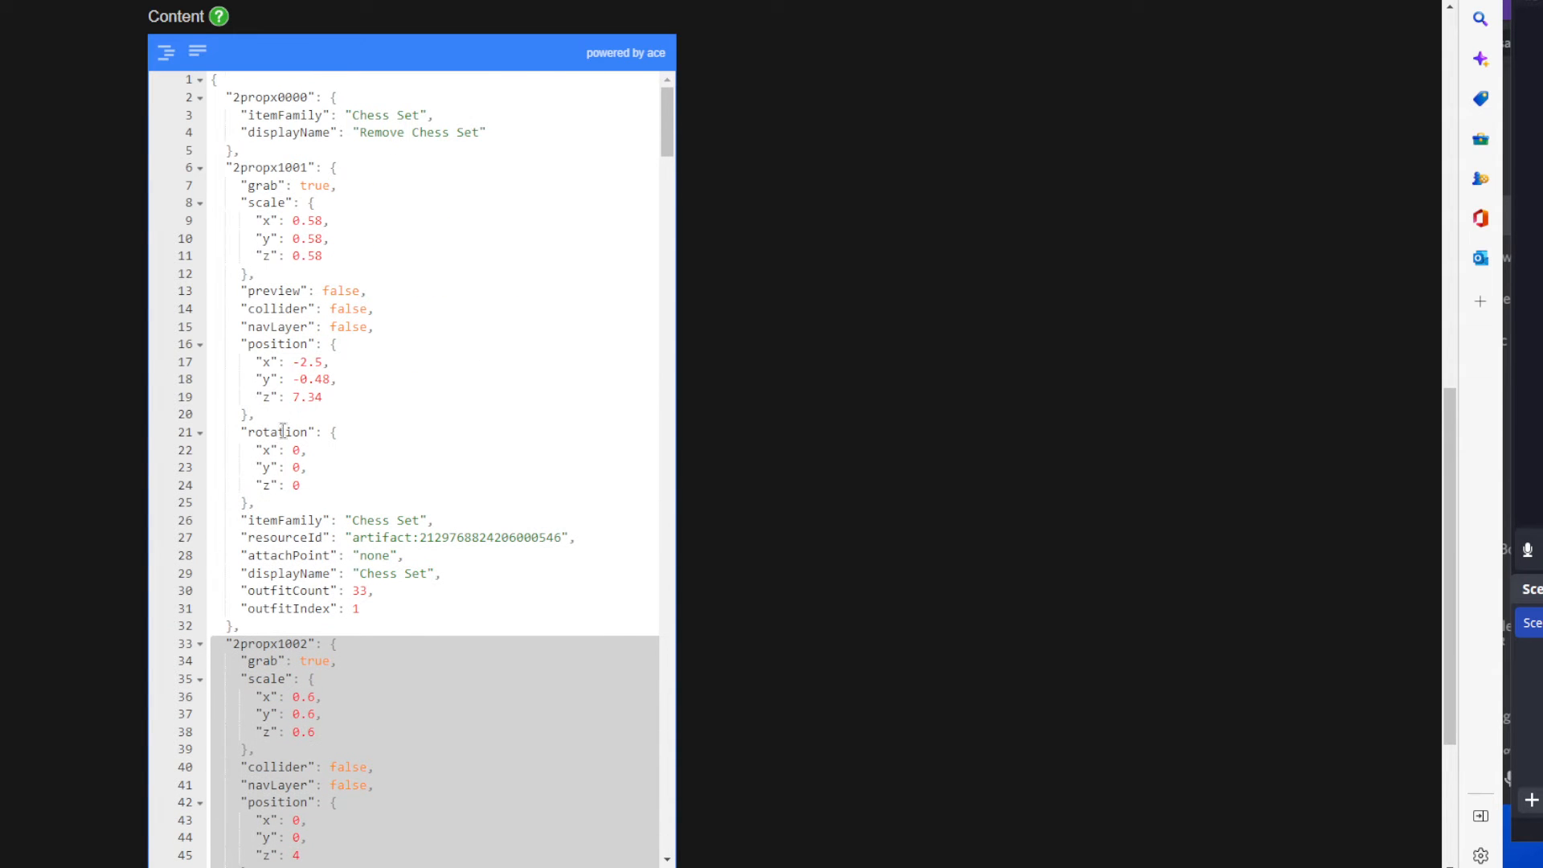
click(283, 165)
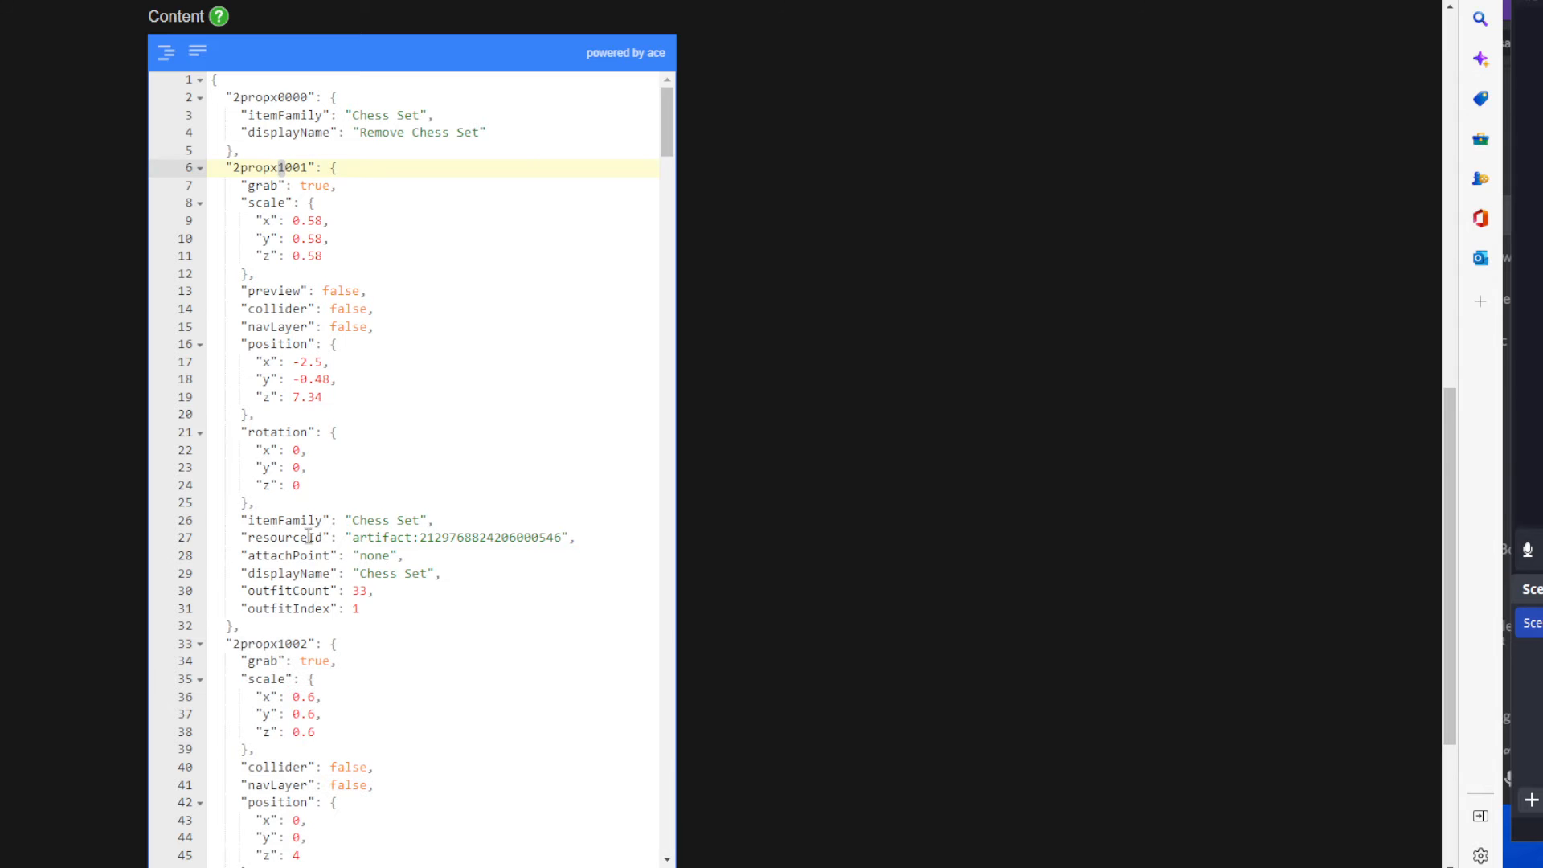
click(281, 643)
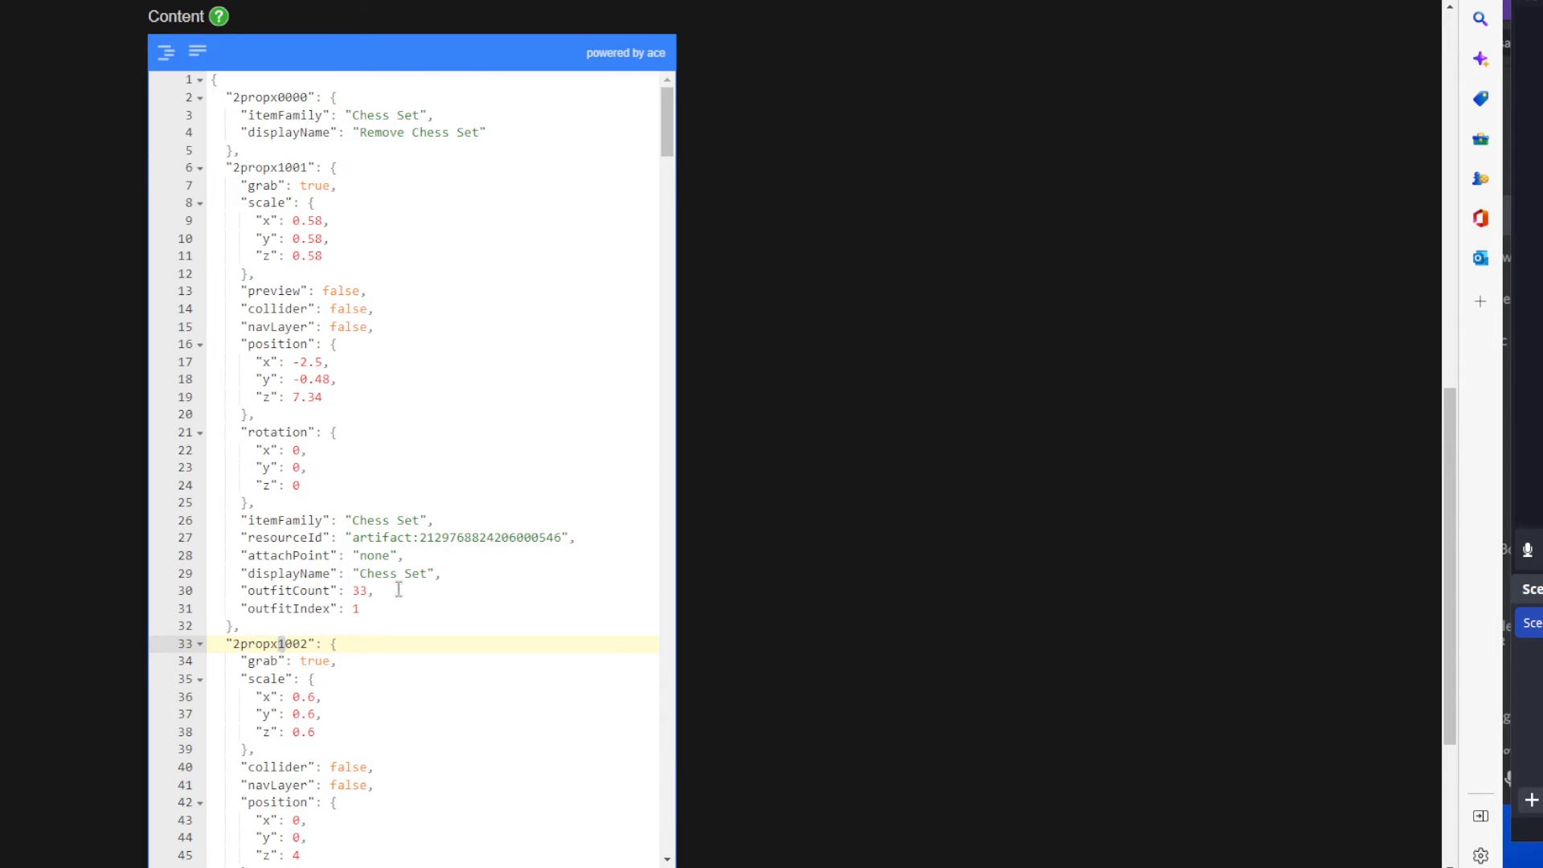
Highlight the 2propx0000 entry with its itemFamily and Remove Chess Set displayName at the start of the content.
scroll(397, 582, down, 6)
scroll(410, 563, down, 2)
scroll(430, 434, up, 9)
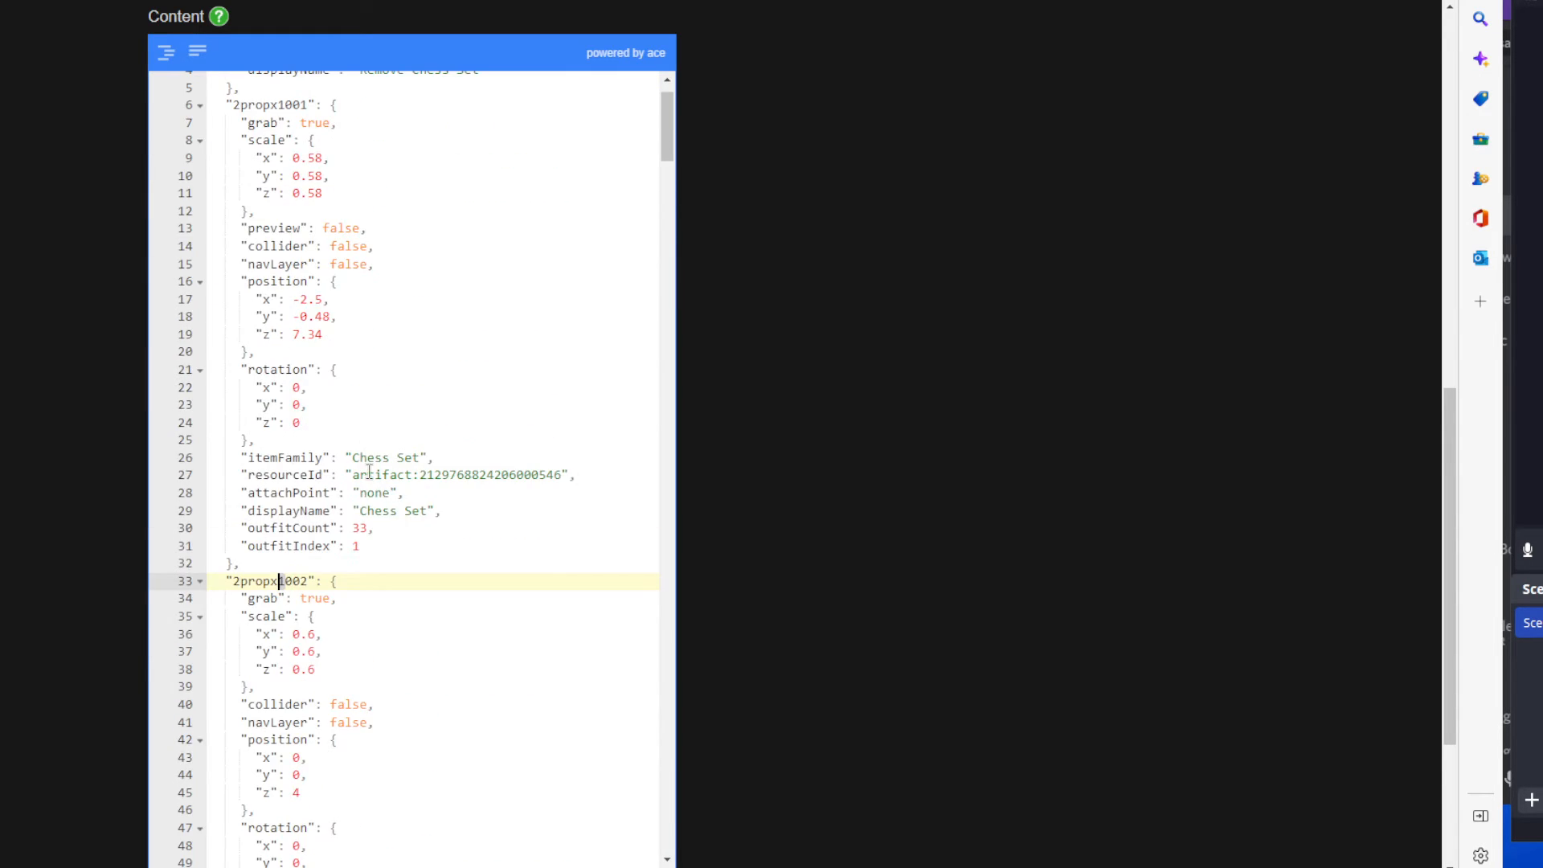
drag(488, 131, 207, 103)
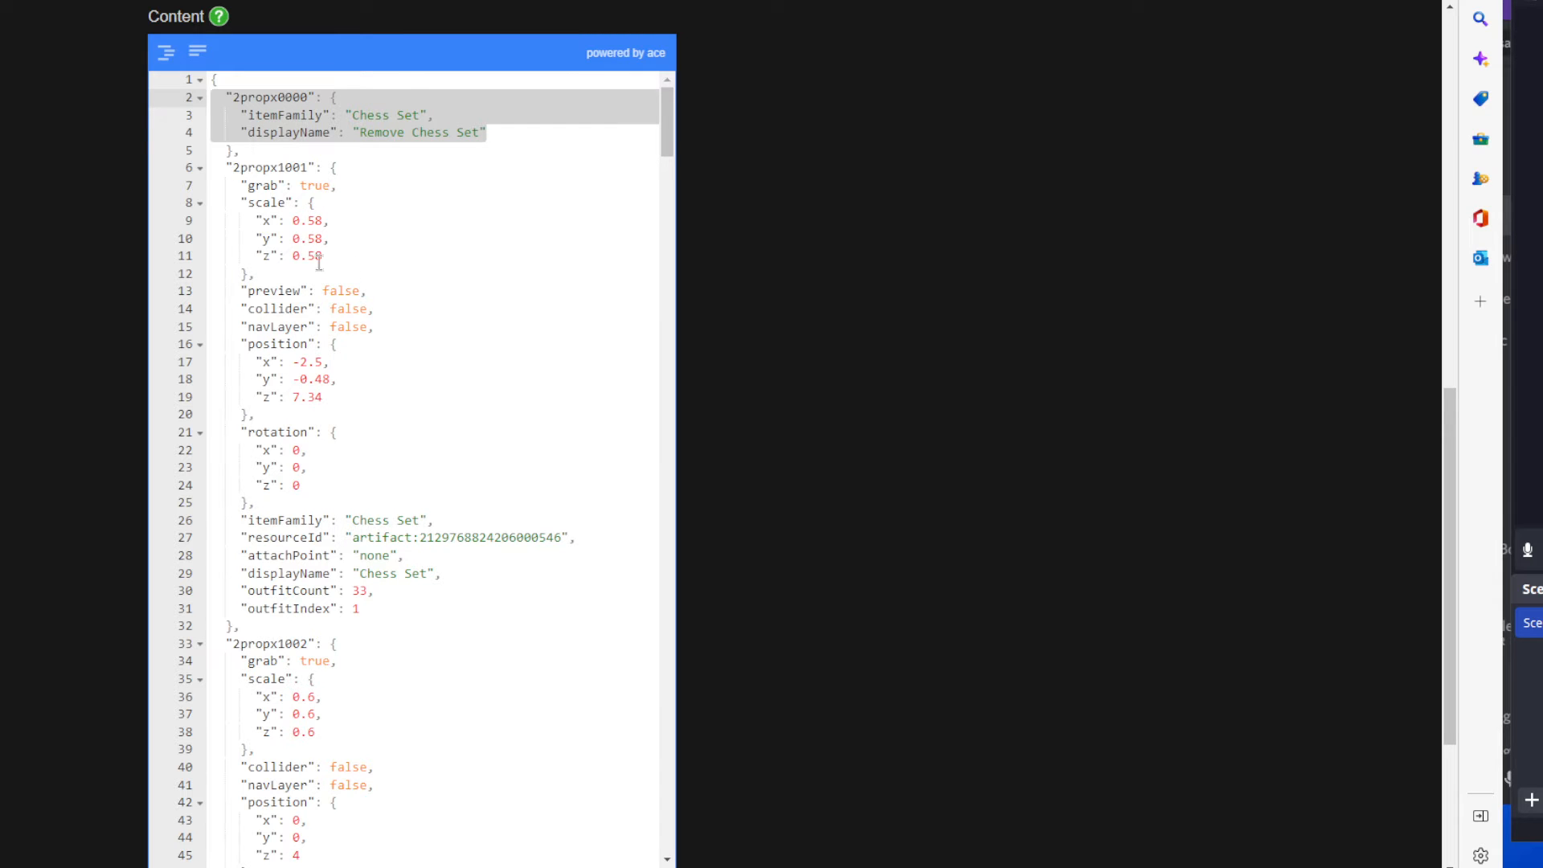
Compare the number at the end of the 2propx1001 key with that entry's outfitIndex value.
scroll(301, 209, down, 1)
scroll(299, 165, up, 1)
click(304, 167)
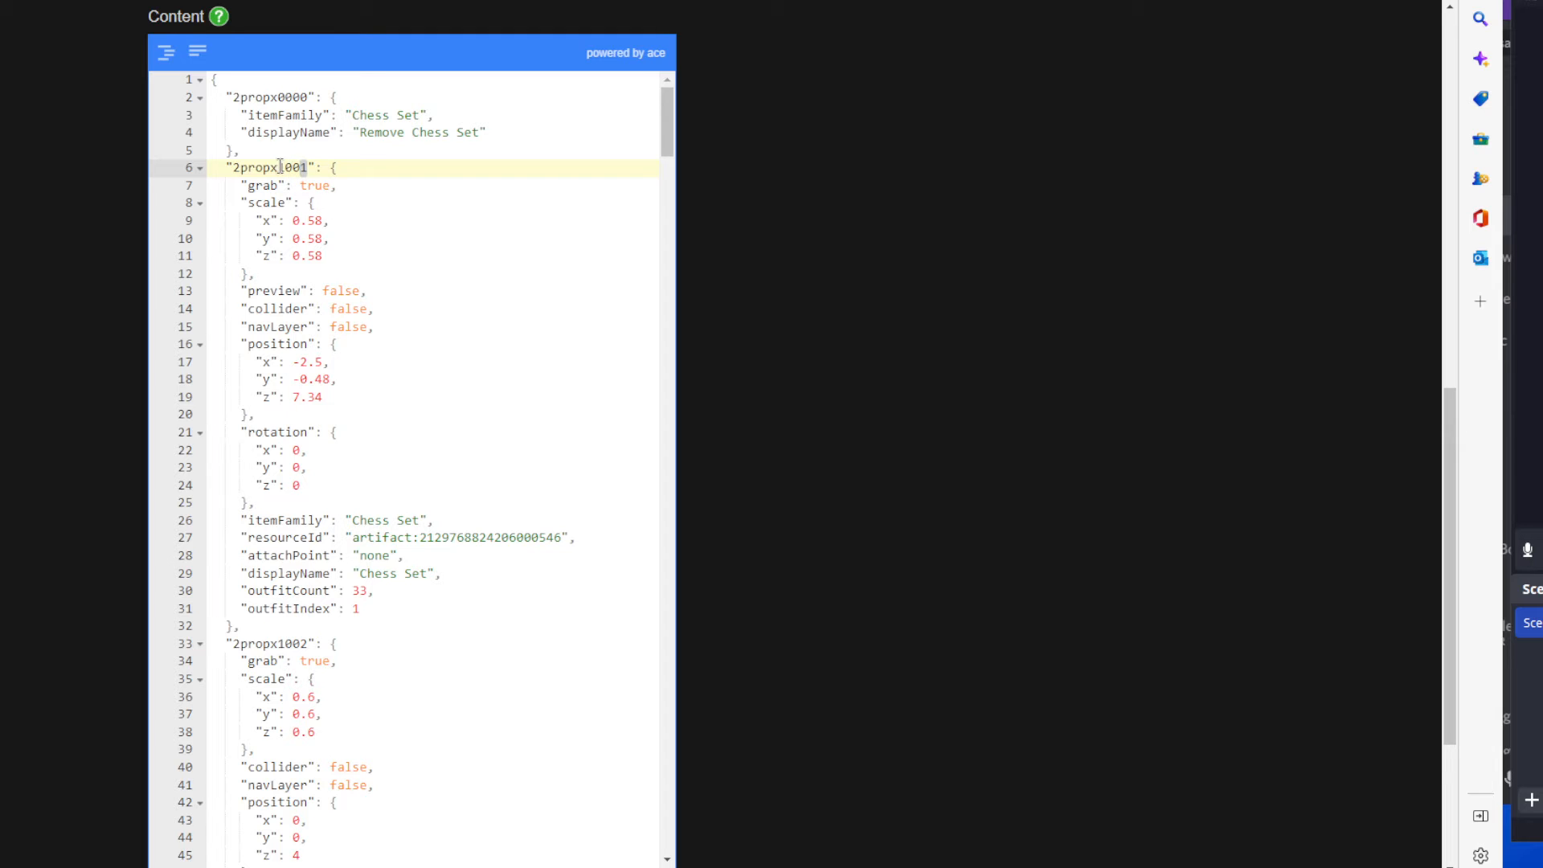
drag(279, 167, 308, 167)
drag(302, 167, 310, 167)
scroll(388, 530, down, 2)
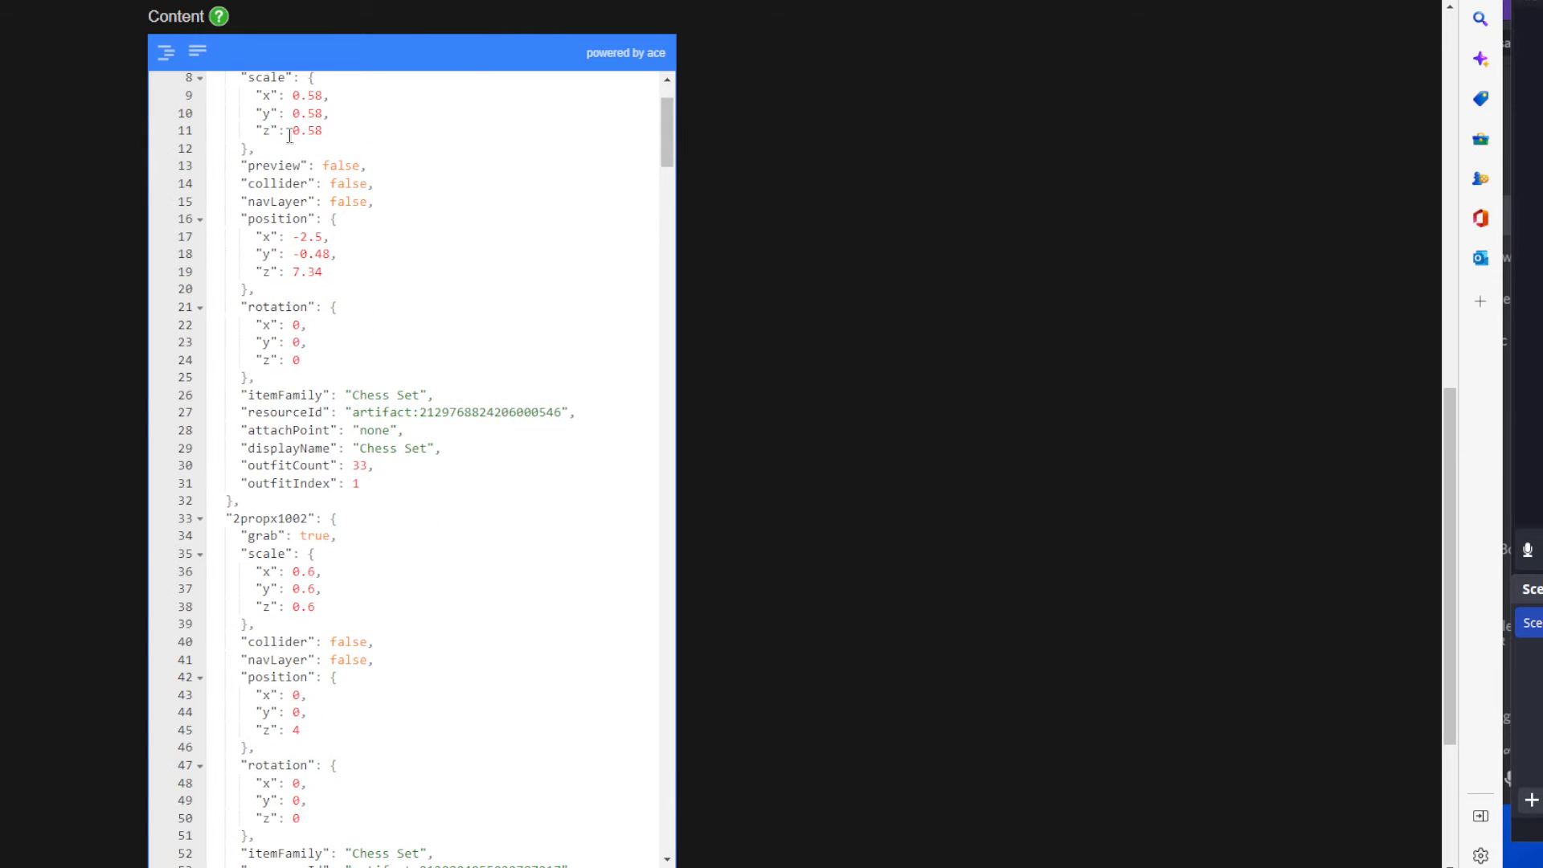
double_click(355, 482)
scroll(386, 481, up, 2)
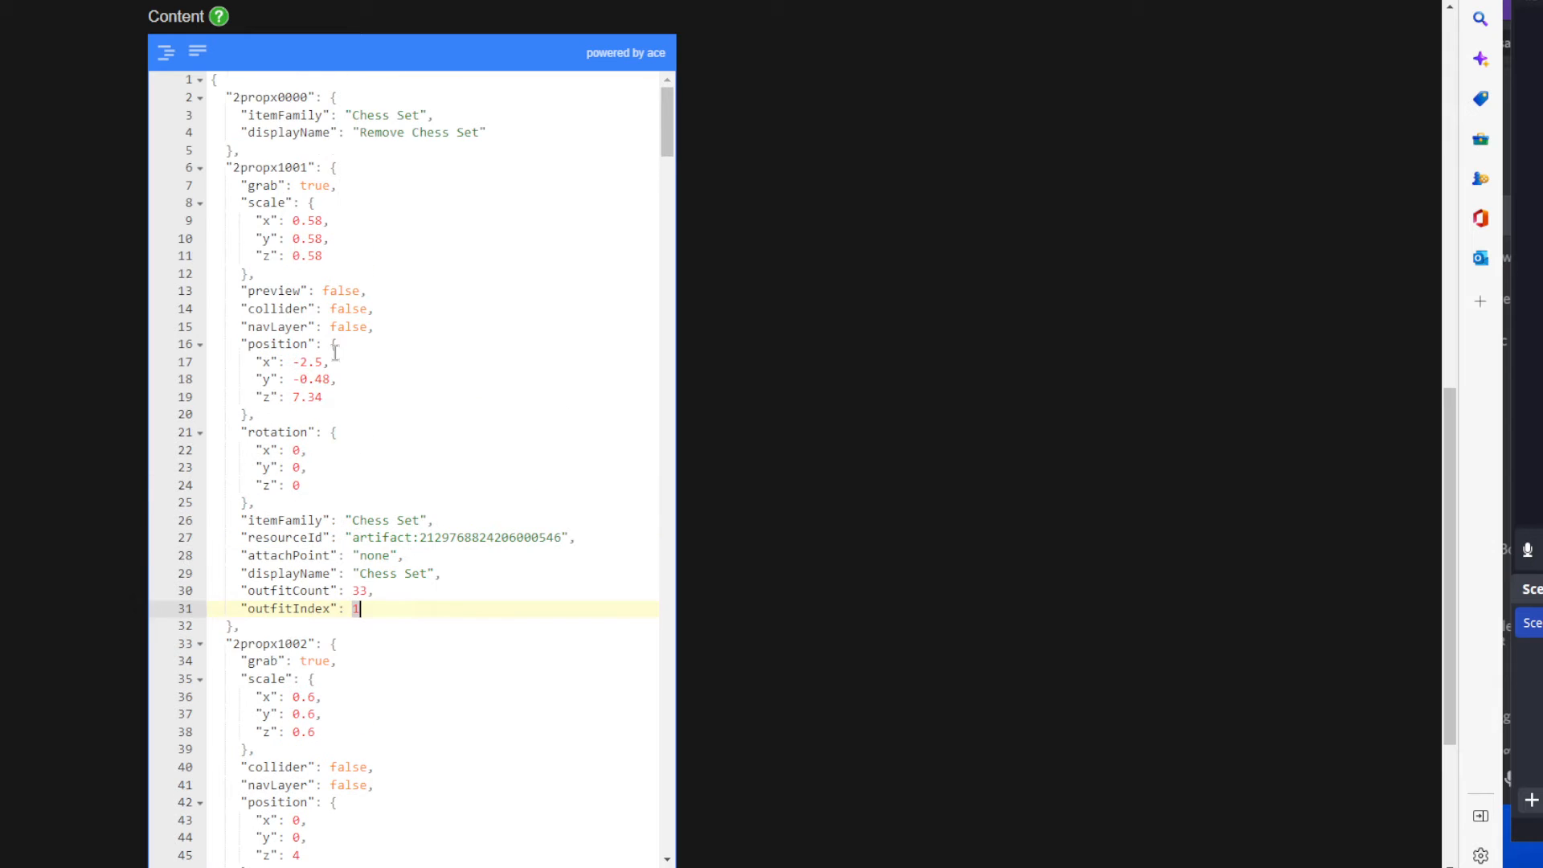
click(308, 167)
Find the 2propx1010 entry and compare its outfitIndex value with the number in its key.
scroll(400, 460, down, 10)
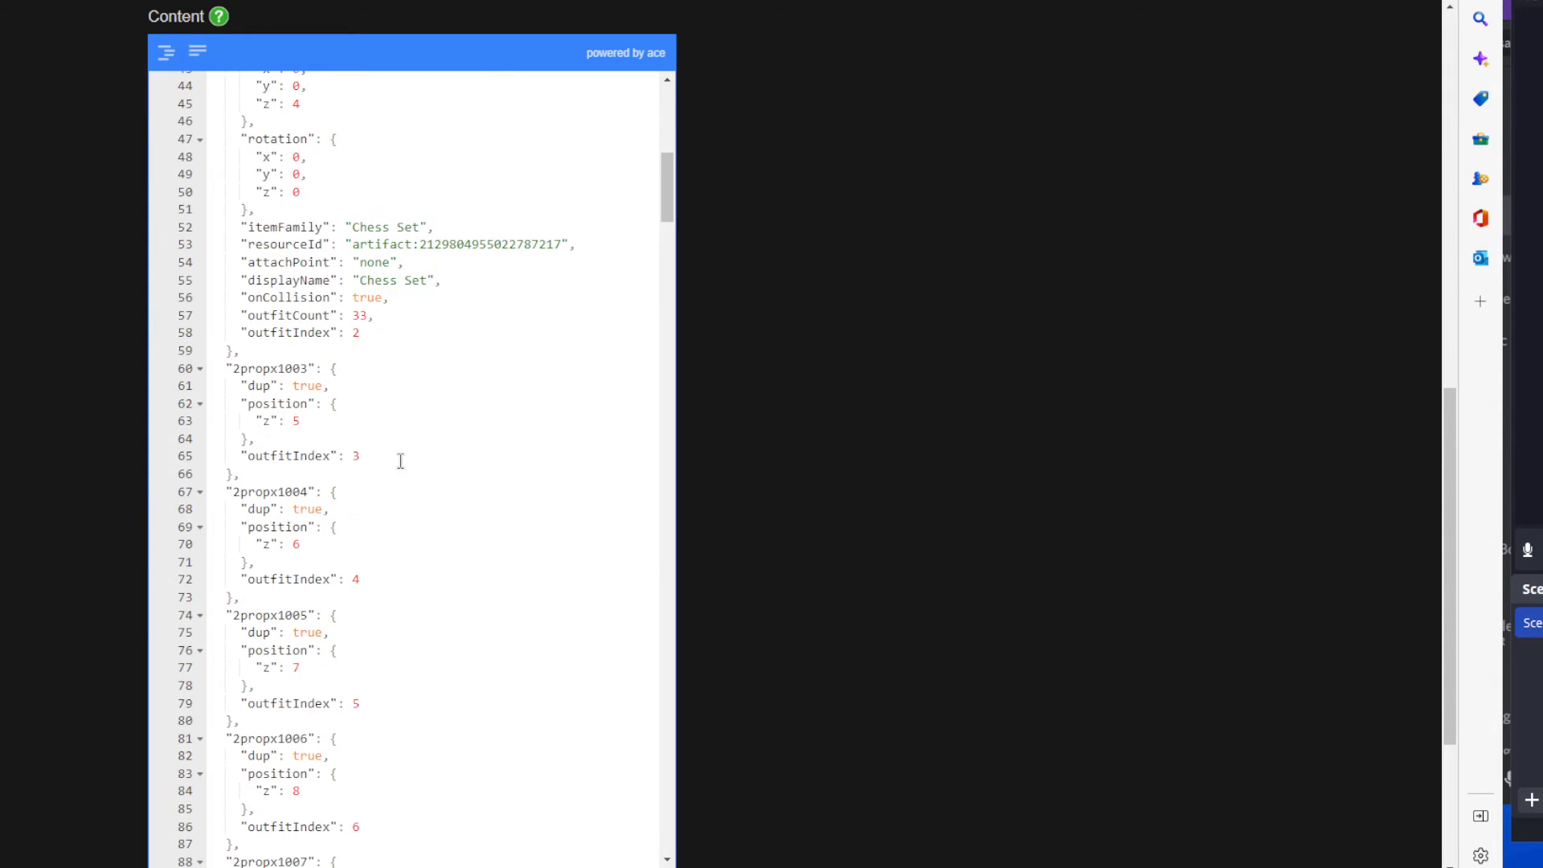
scroll(400, 461, down, 14)
scroll(395, 539, down, 3)
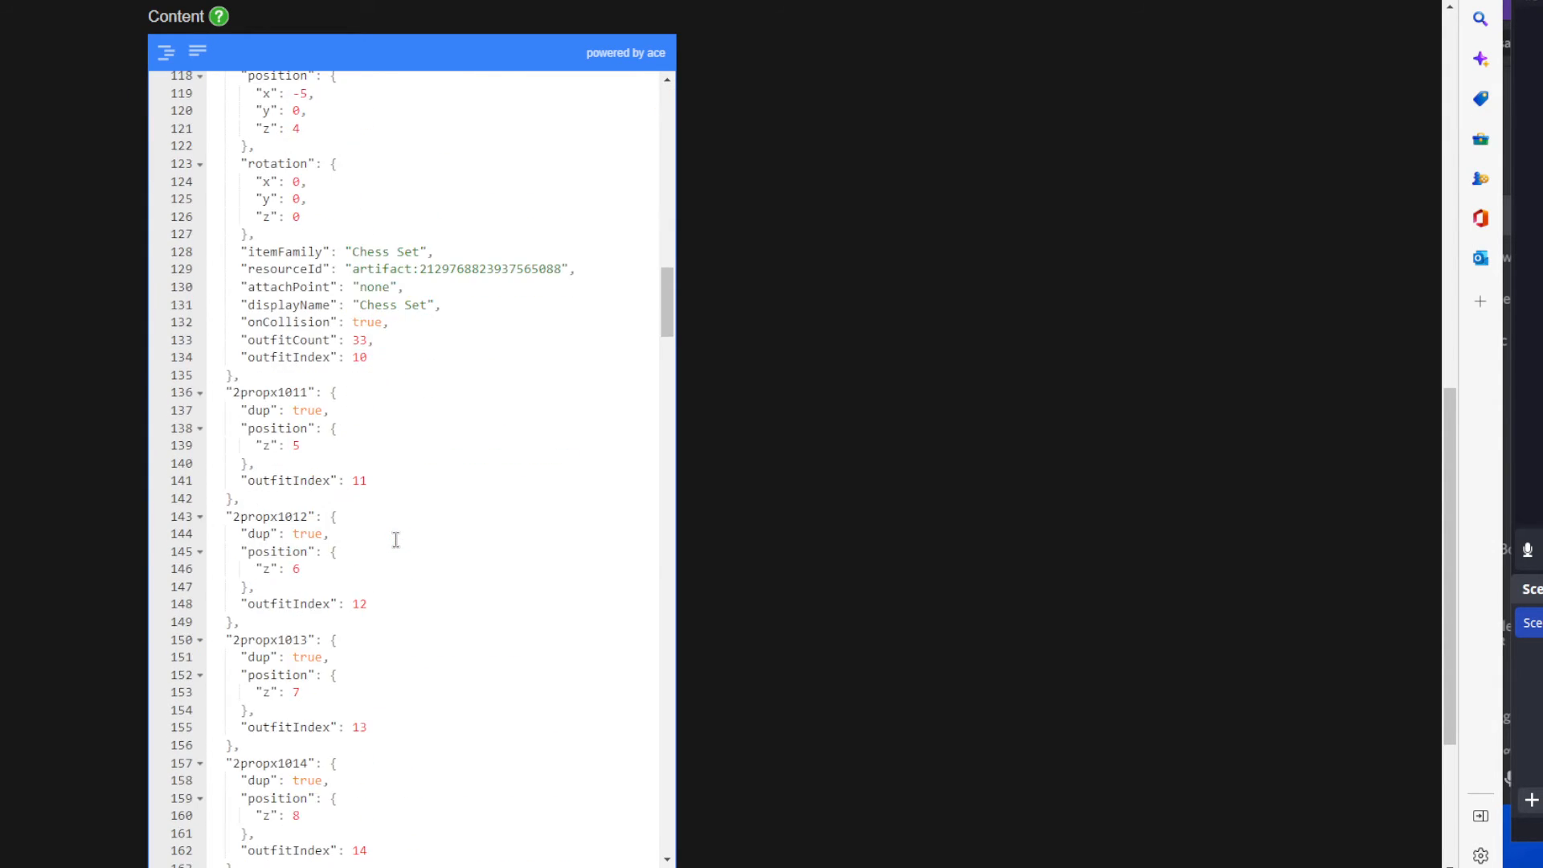
scroll(346, 410, up, 2)
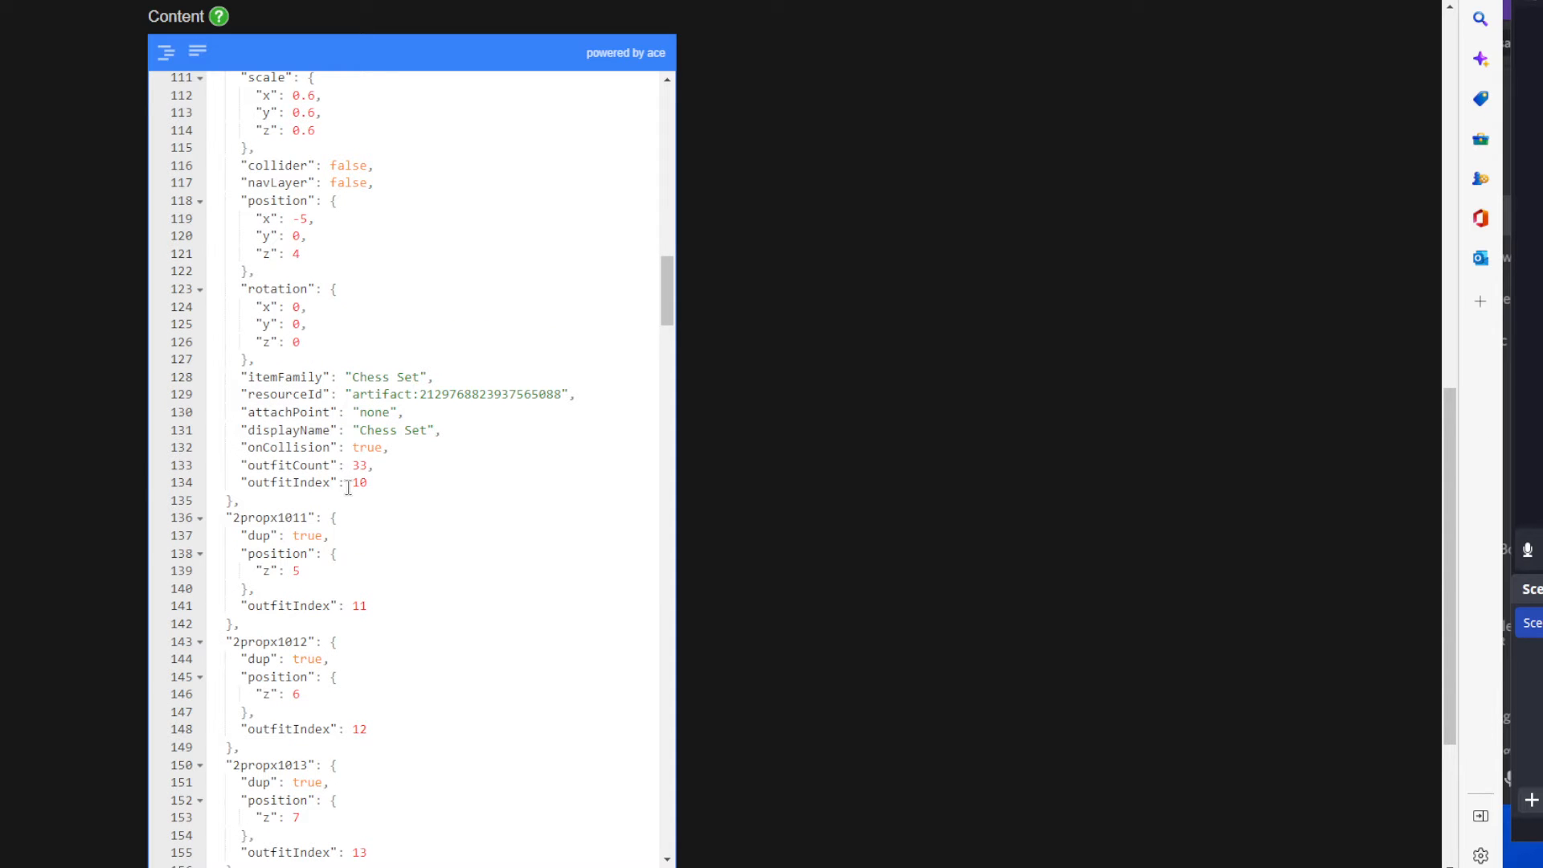
drag(368, 483, 352, 483)
scroll(366, 466, up, 1)
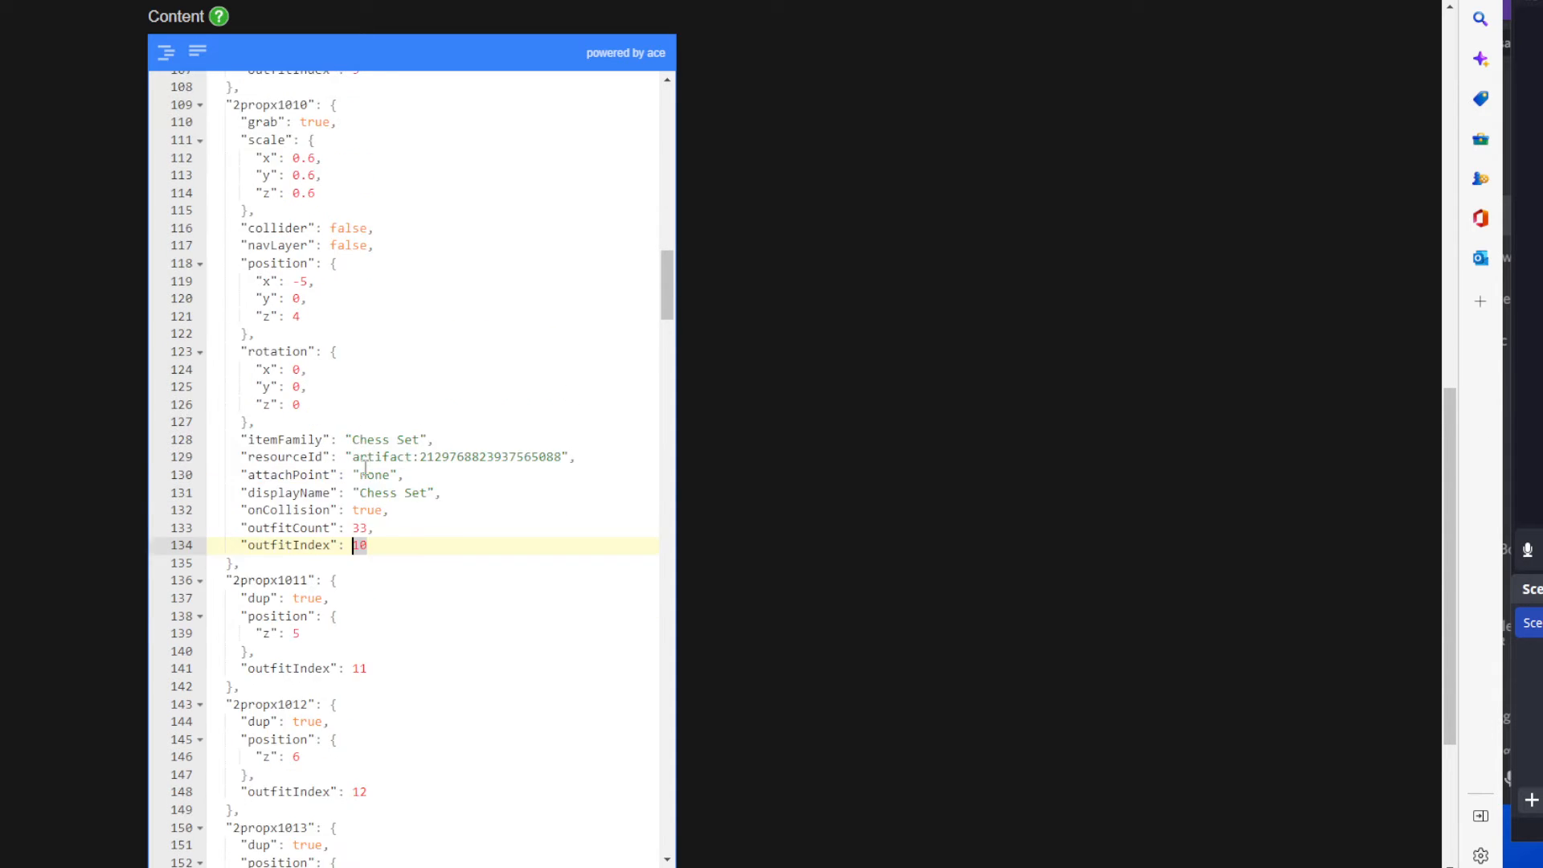
scroll(365, 462, up, 2)
click(306, 230)
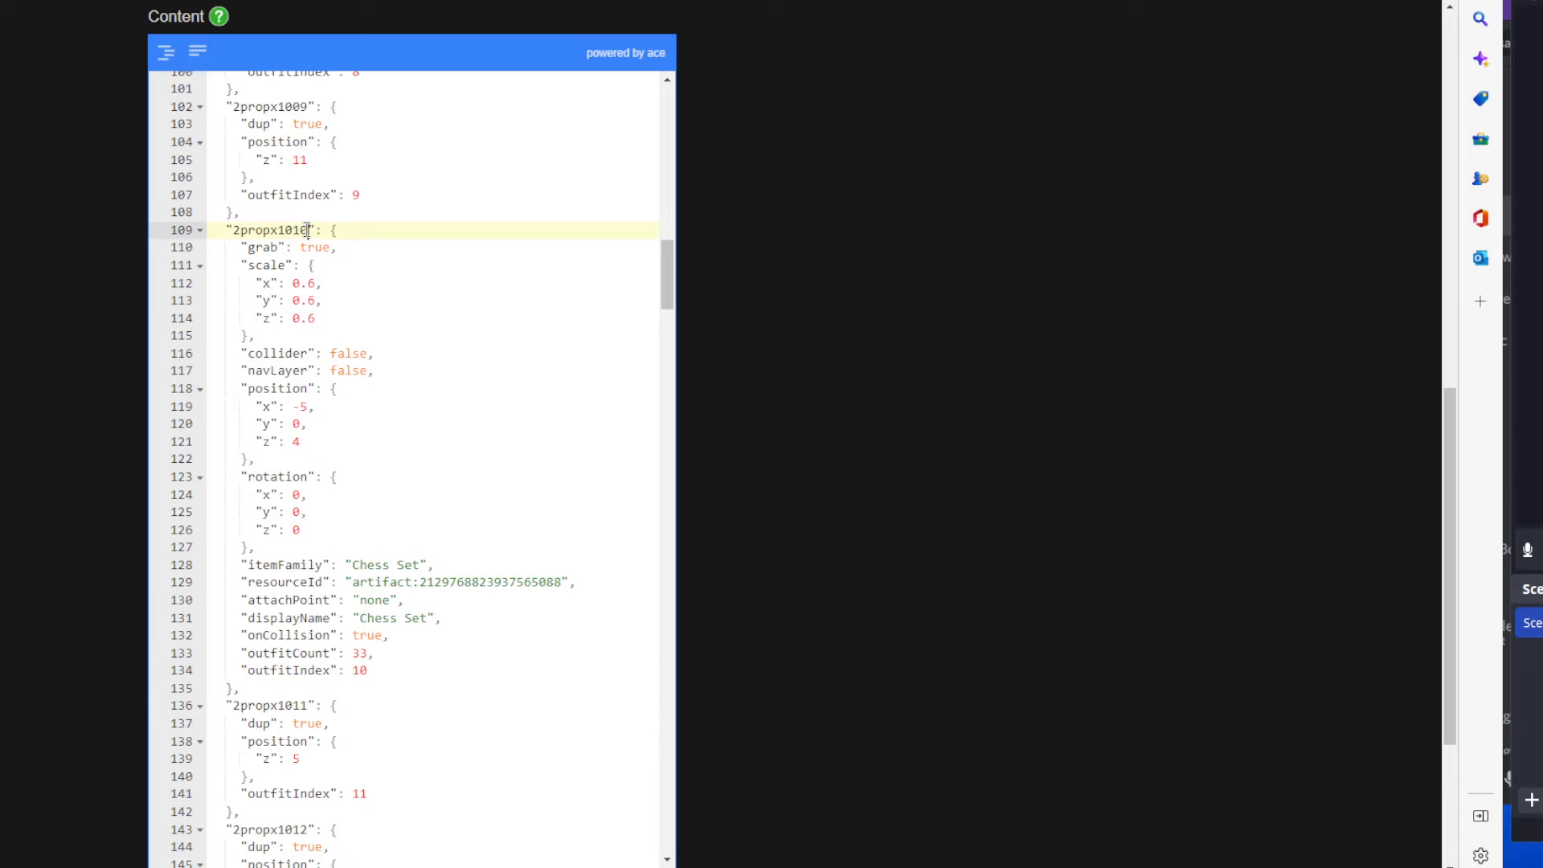
drag(306, 230, 279, 230)
double_click(287, 230)
click(372, 320)
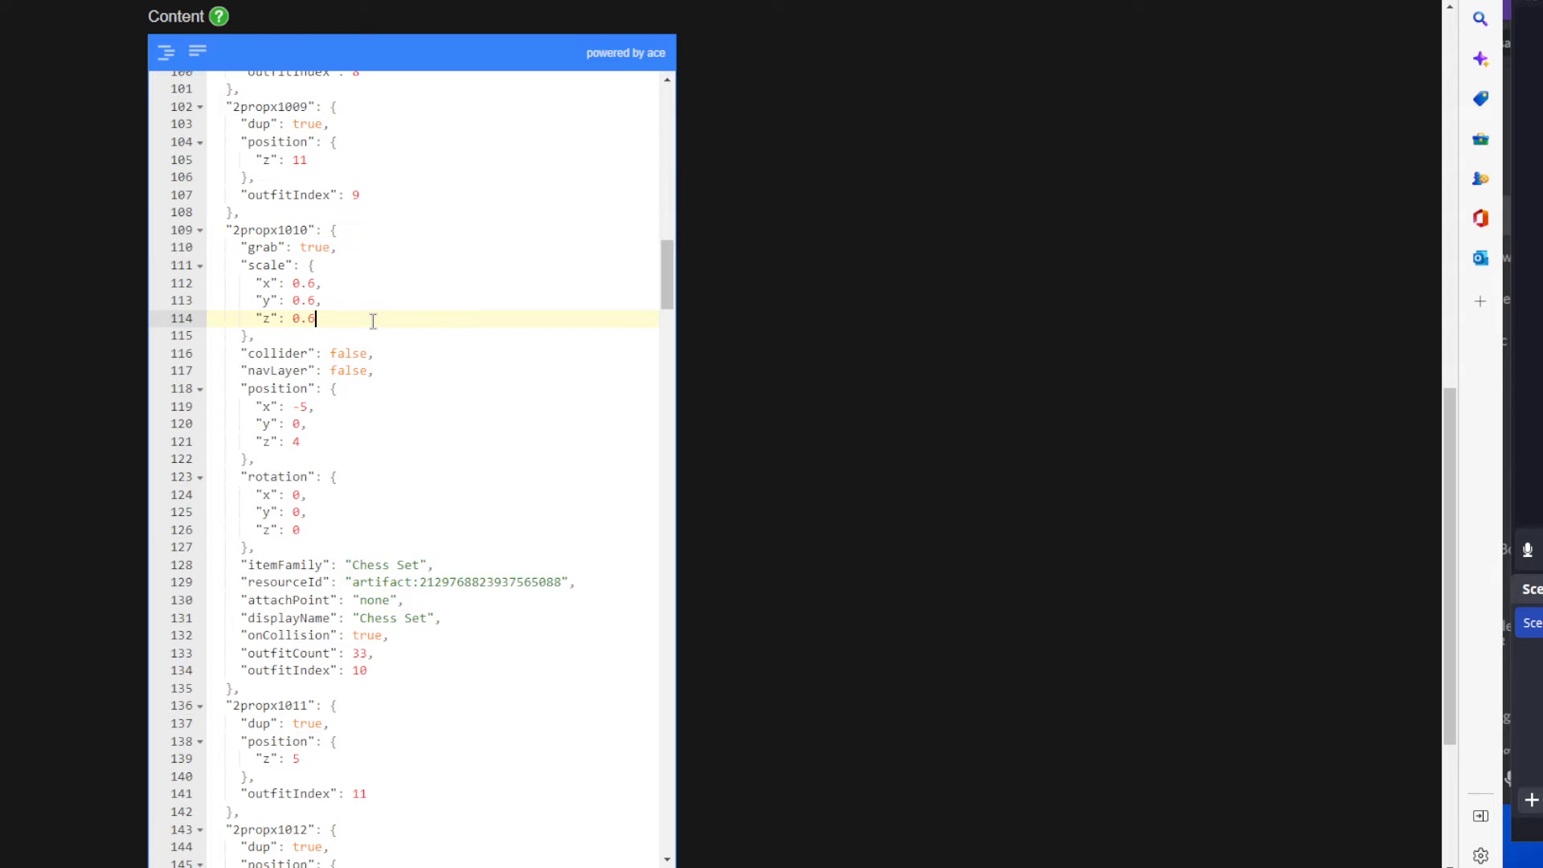
Review the entries from 2propx1009 through 2propx1022, then return to the start of the content.
scroll(407, 286, up, 2)
scroll(438, 262, down, 10)
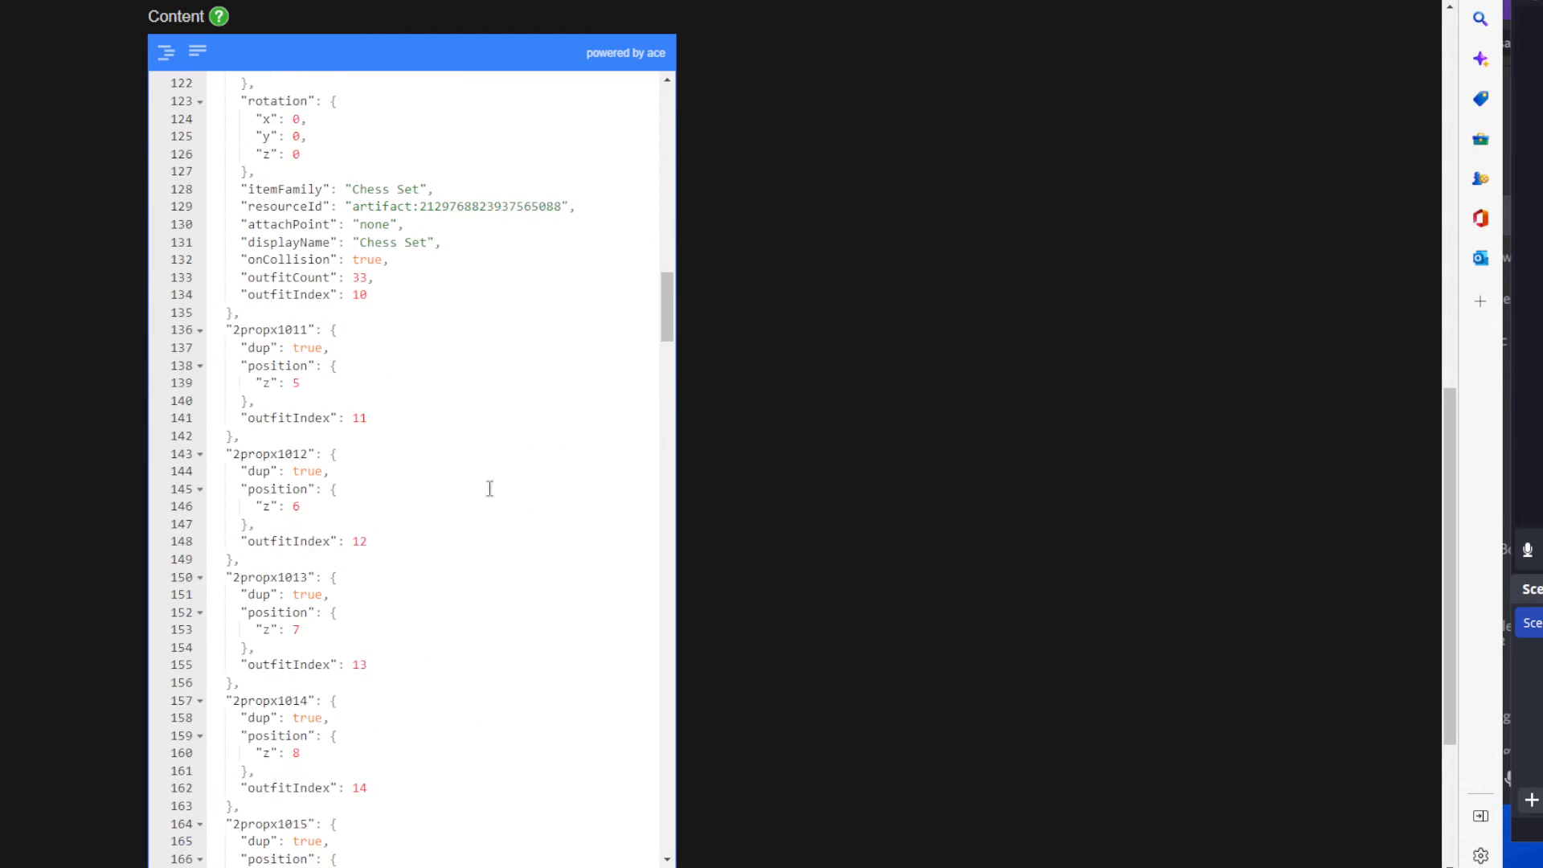
scroll(499, 530, down, 20)
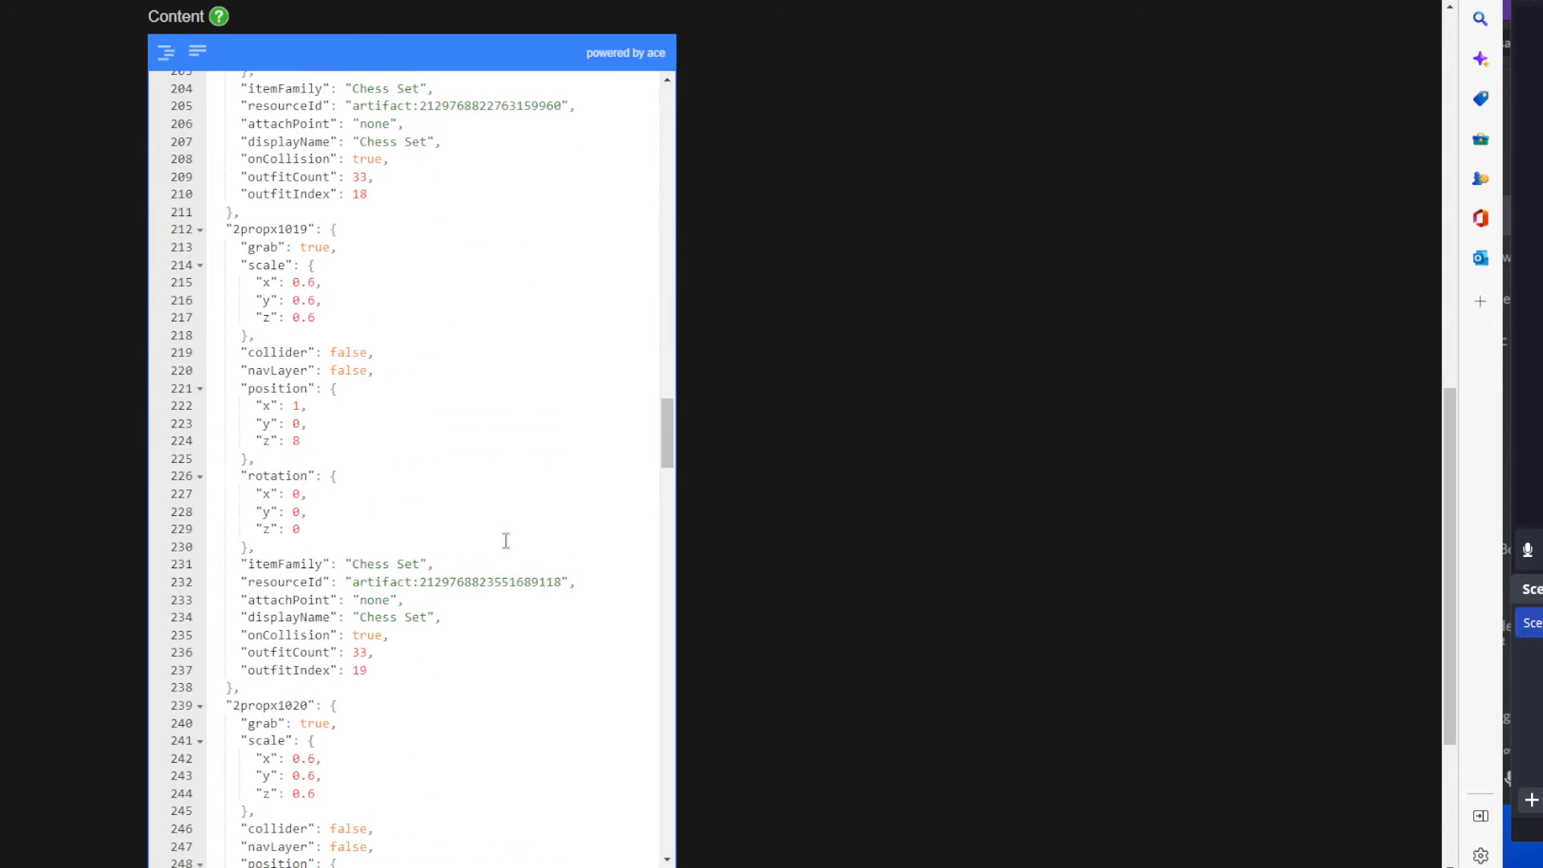
scroll(502, 548, down, 6)
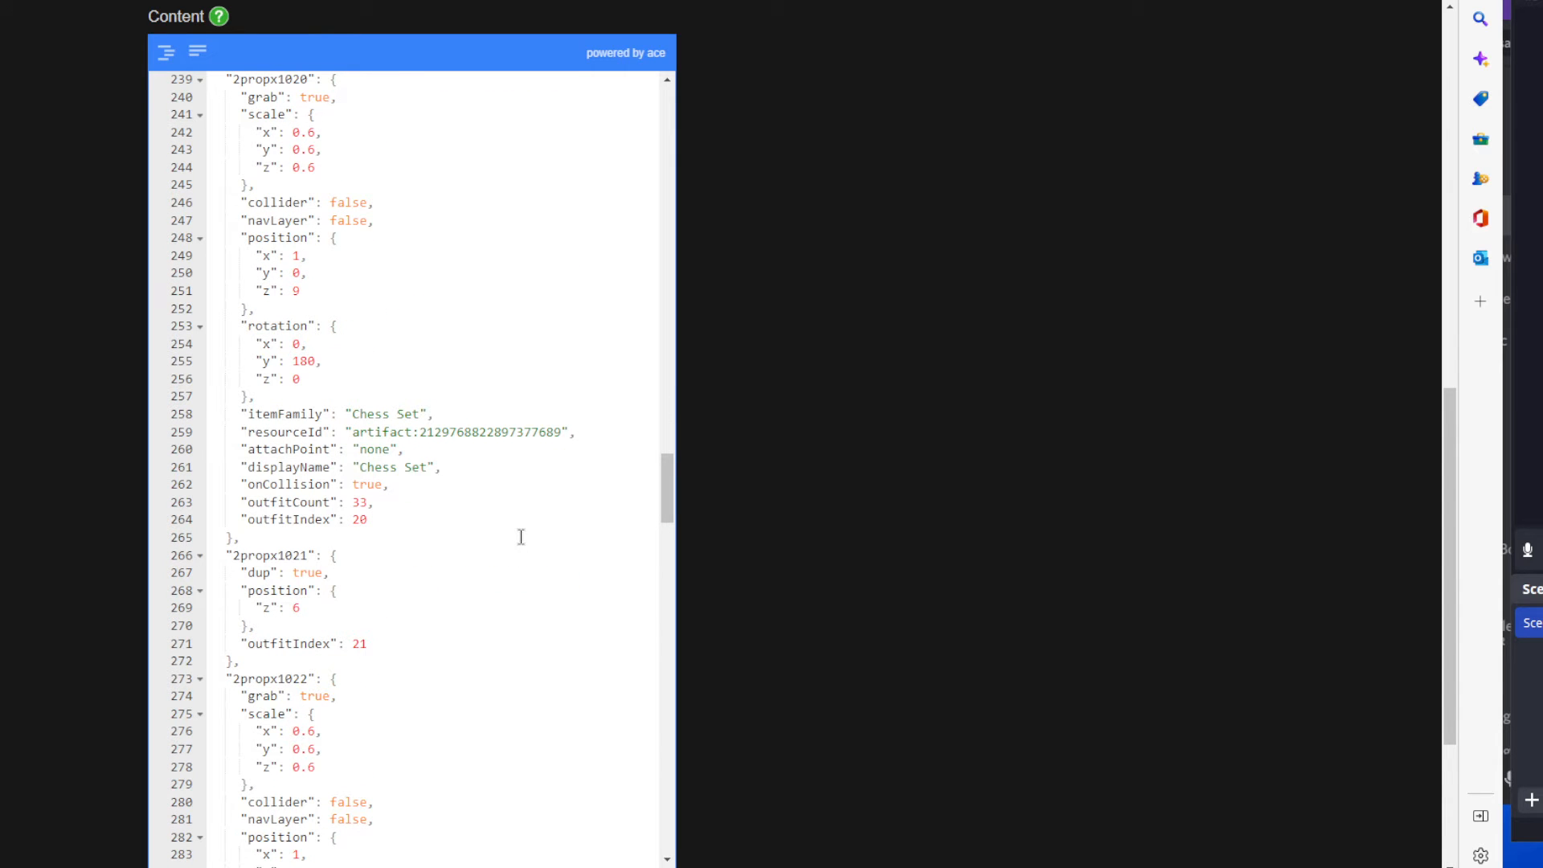
scroll(521, 537, up, 20)
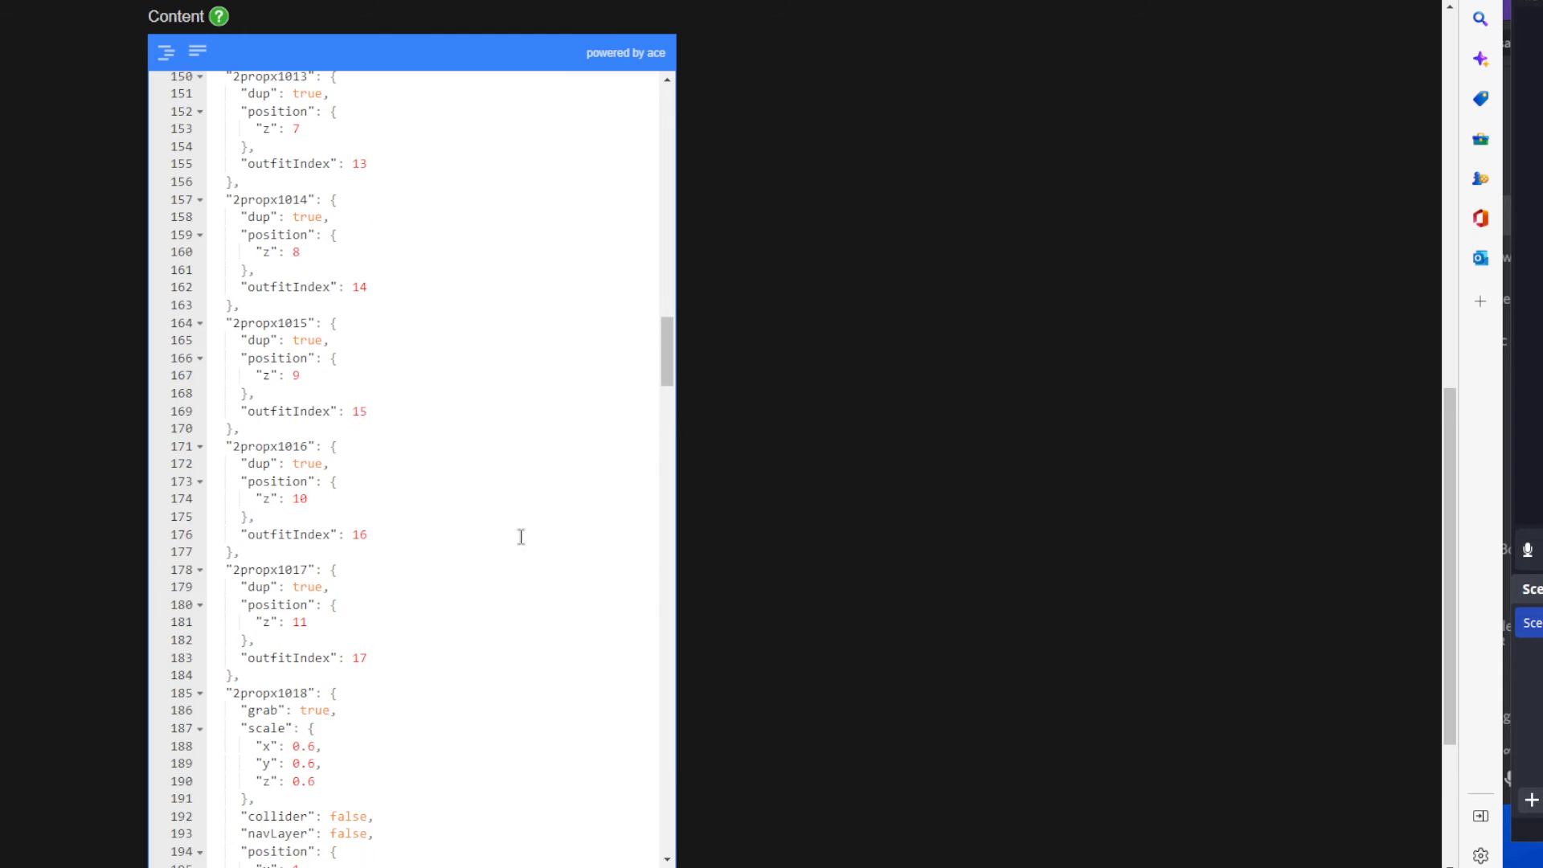
scroll(521, 537, up, 20)
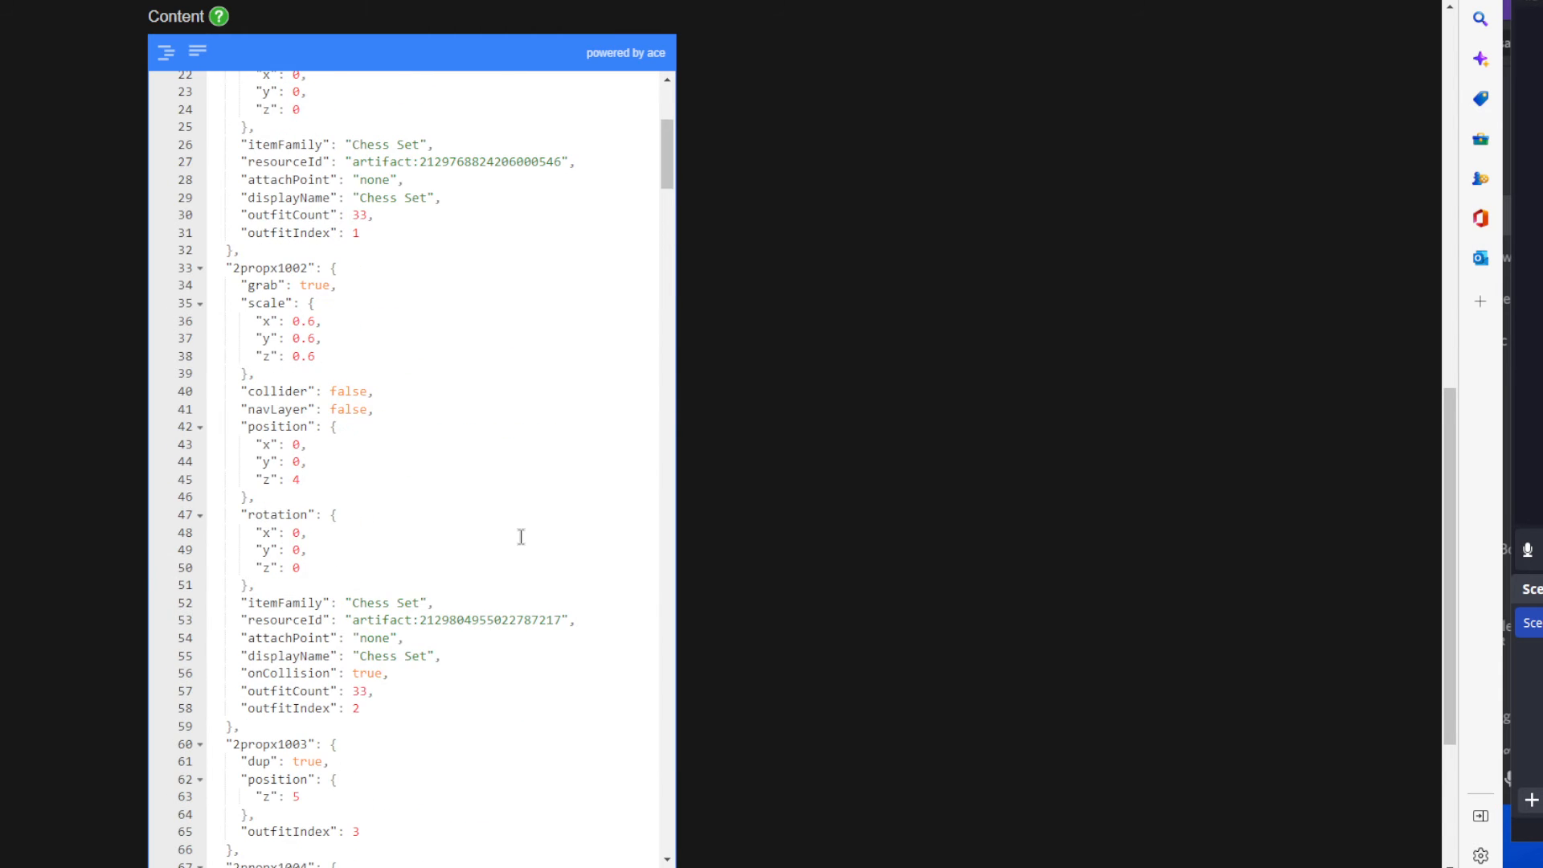
scroll(521, 537, up, 9)
scroll(752, 522, down, 3)
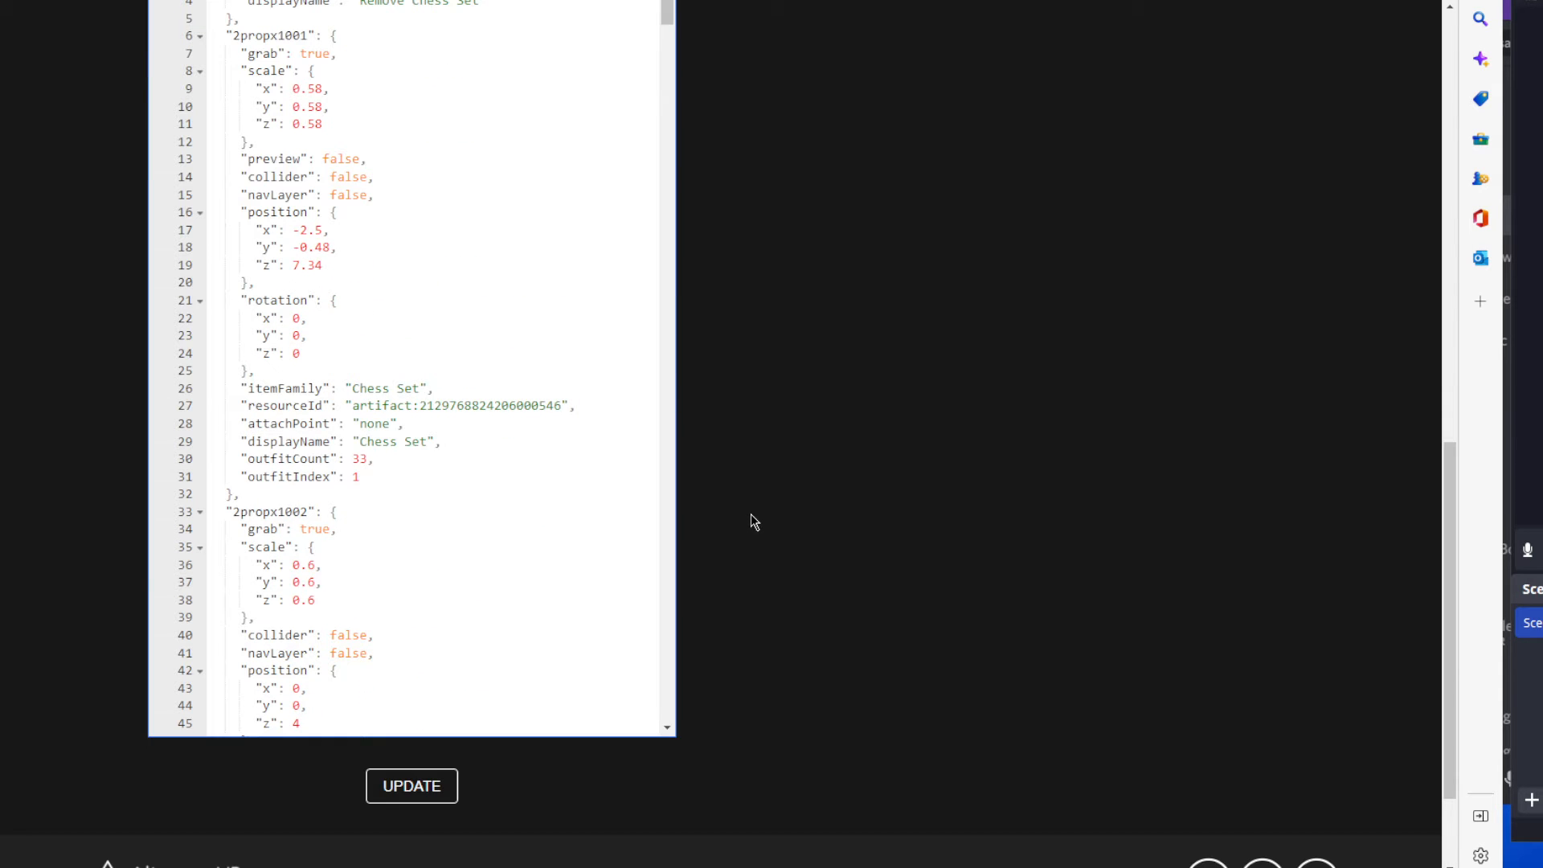
scroll(531, 452, up, 2)
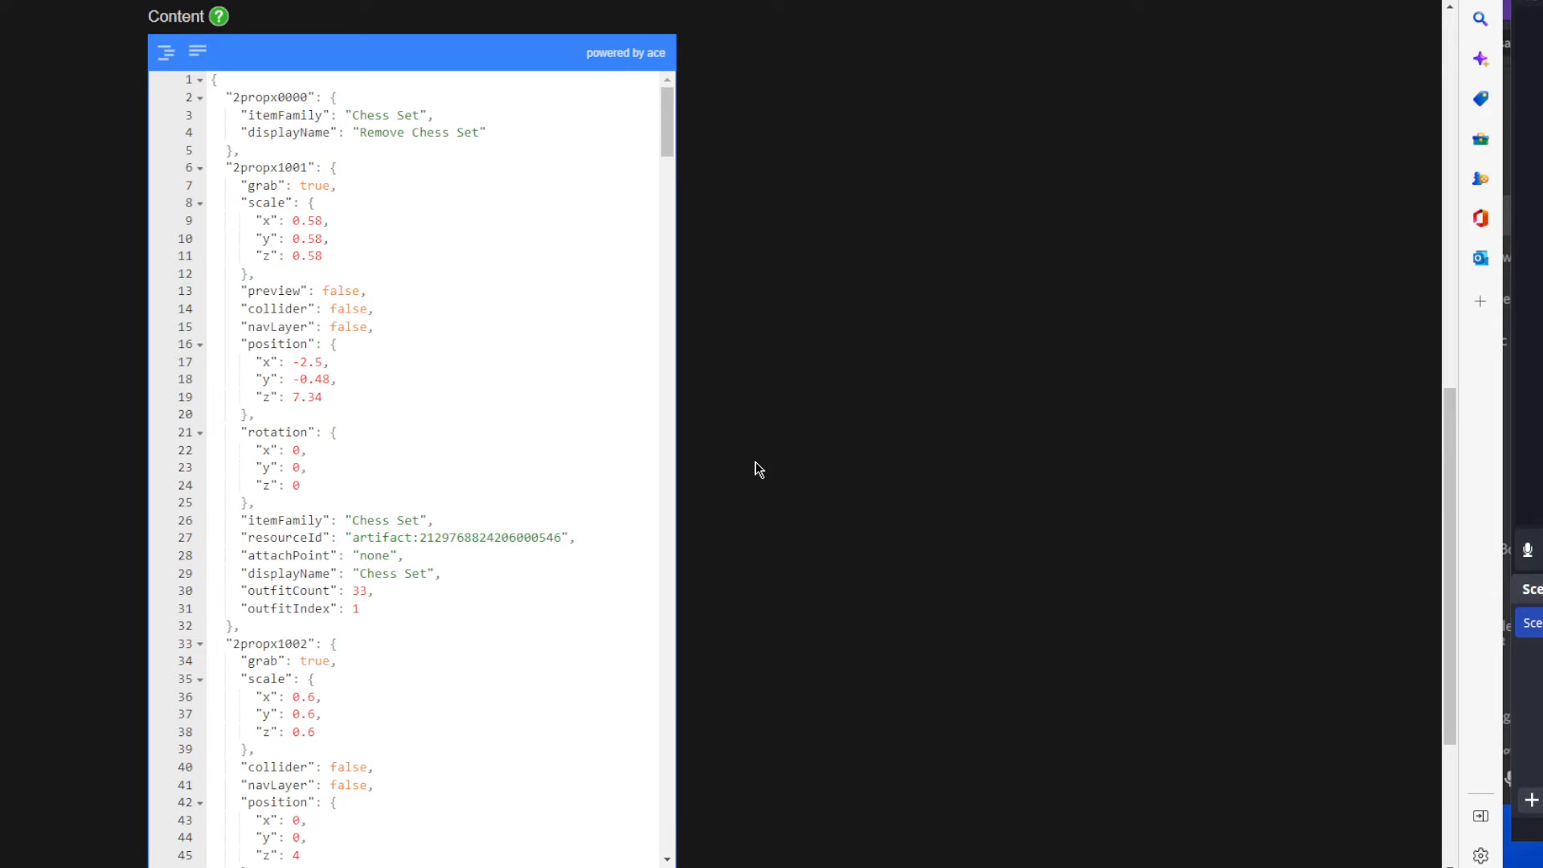
Select the artifact number in the 2propx1001 entry's resourceId.
click(562, 537)
drag(563, 537, 418, 536)
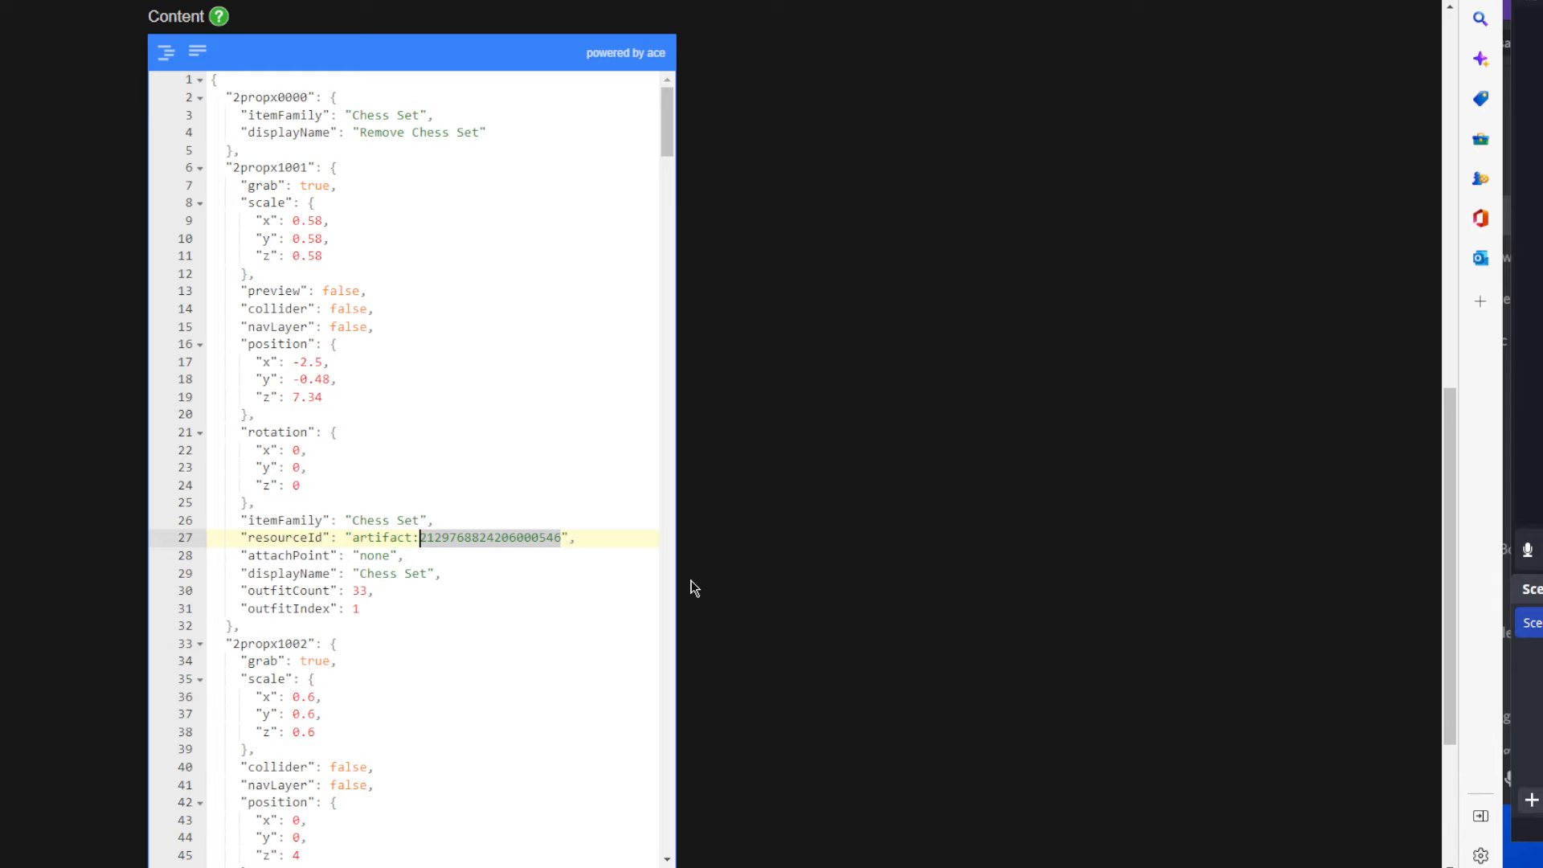
scroll(719, 537, up, 12)
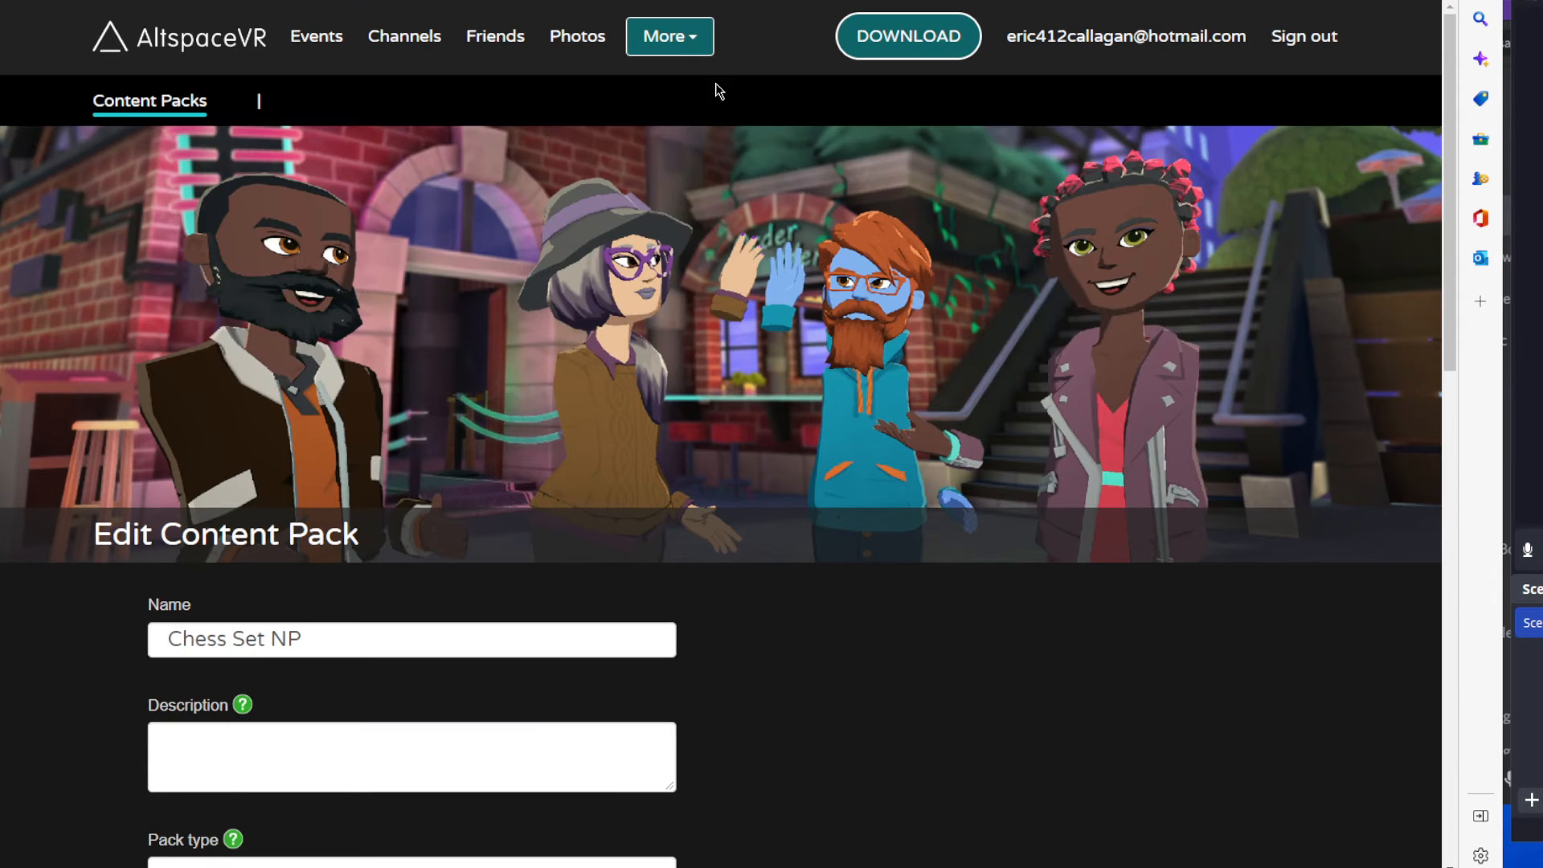
Open the Props kit from the owned kits and go to its list of artifacts.
click(679, 39)
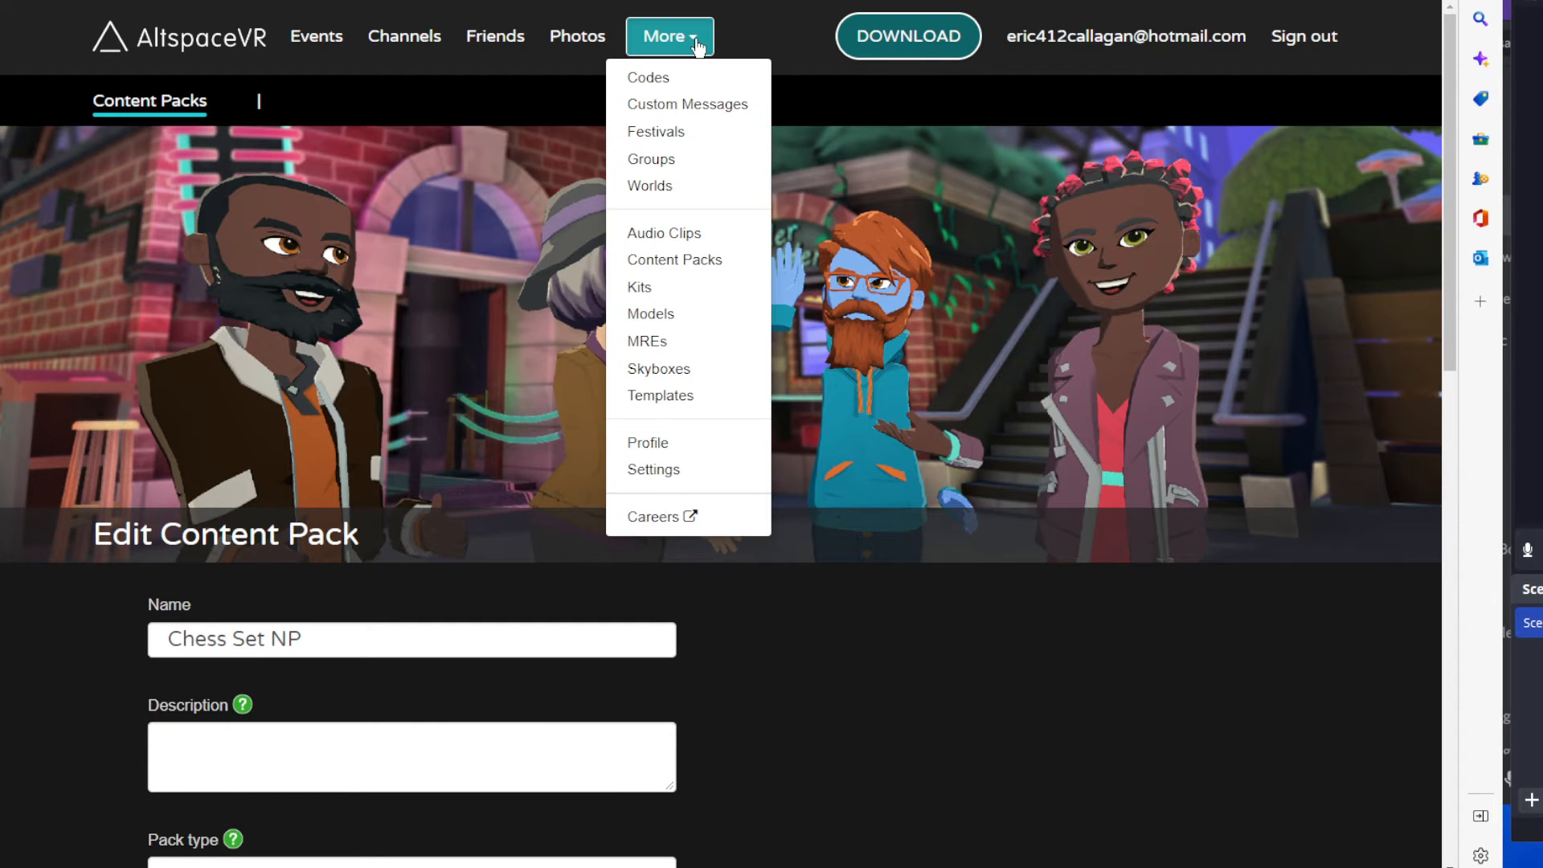
click(665, 289)
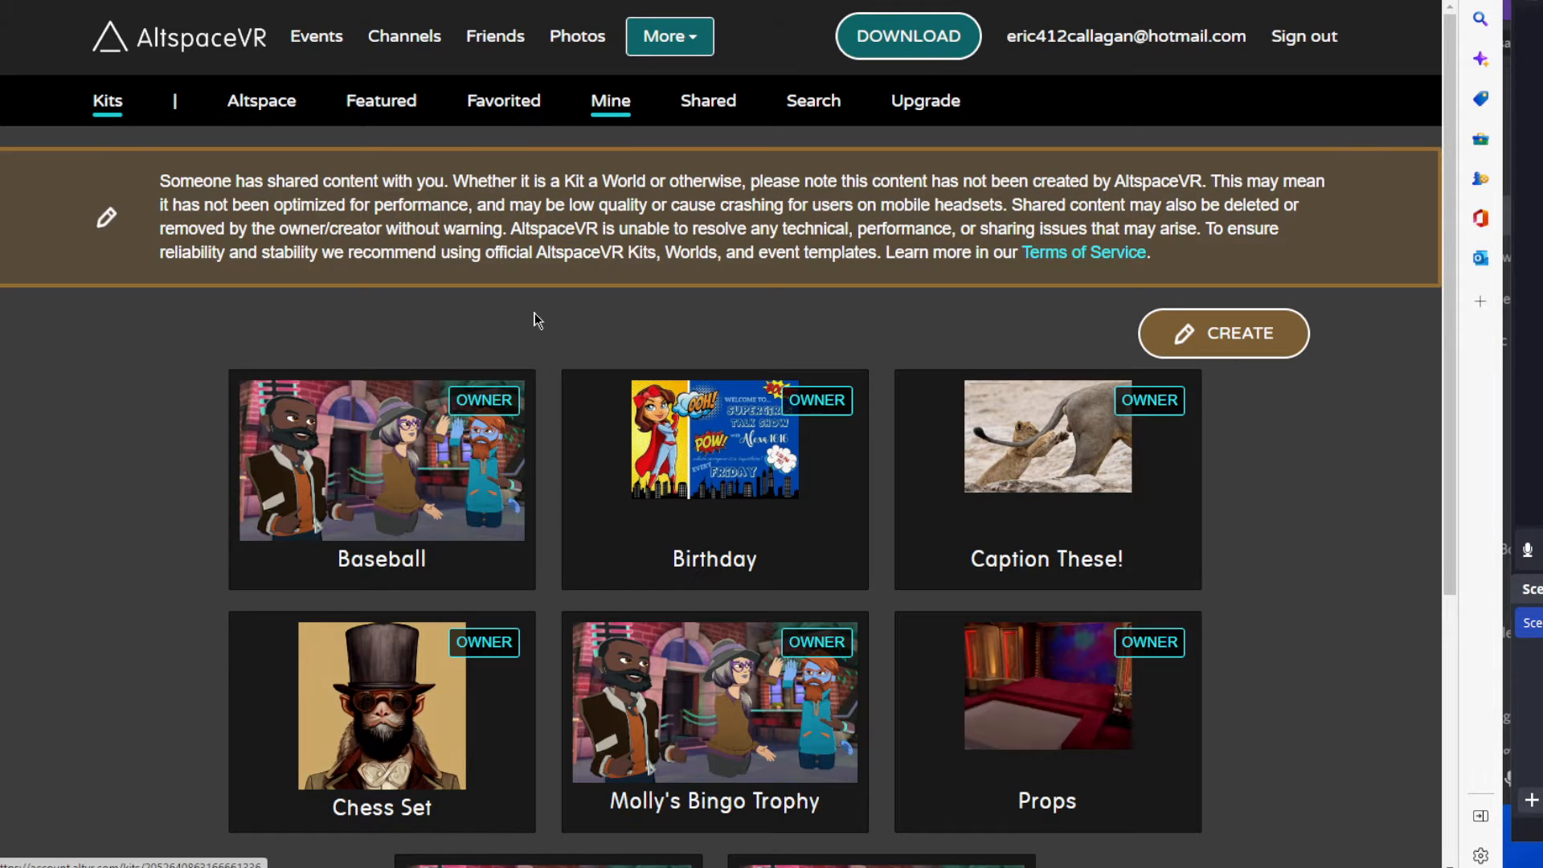
scroll(1313, 567, down, 3)
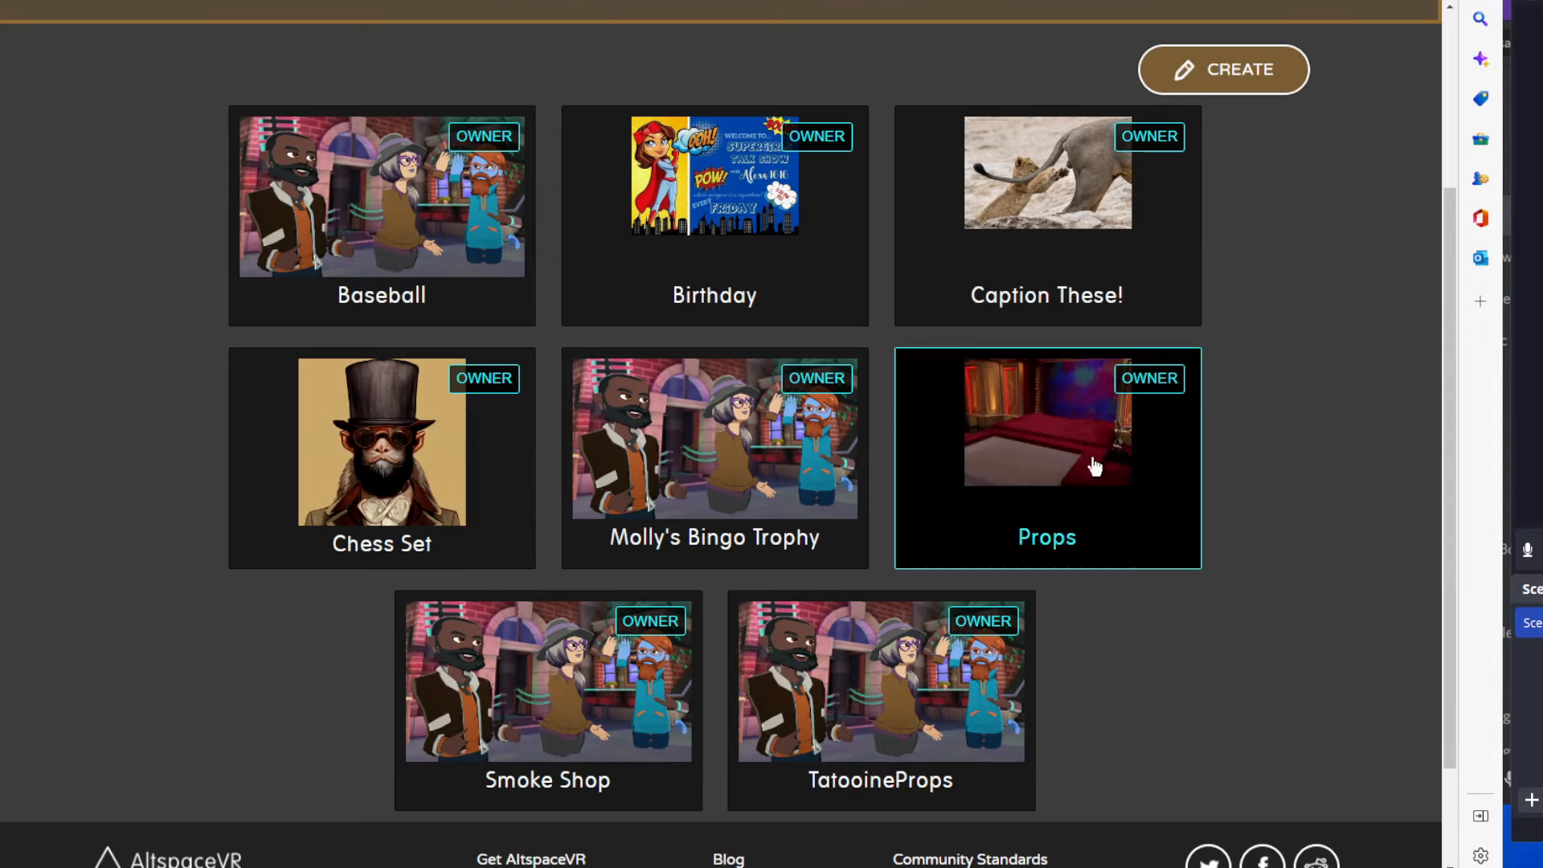
click(1061, 454)
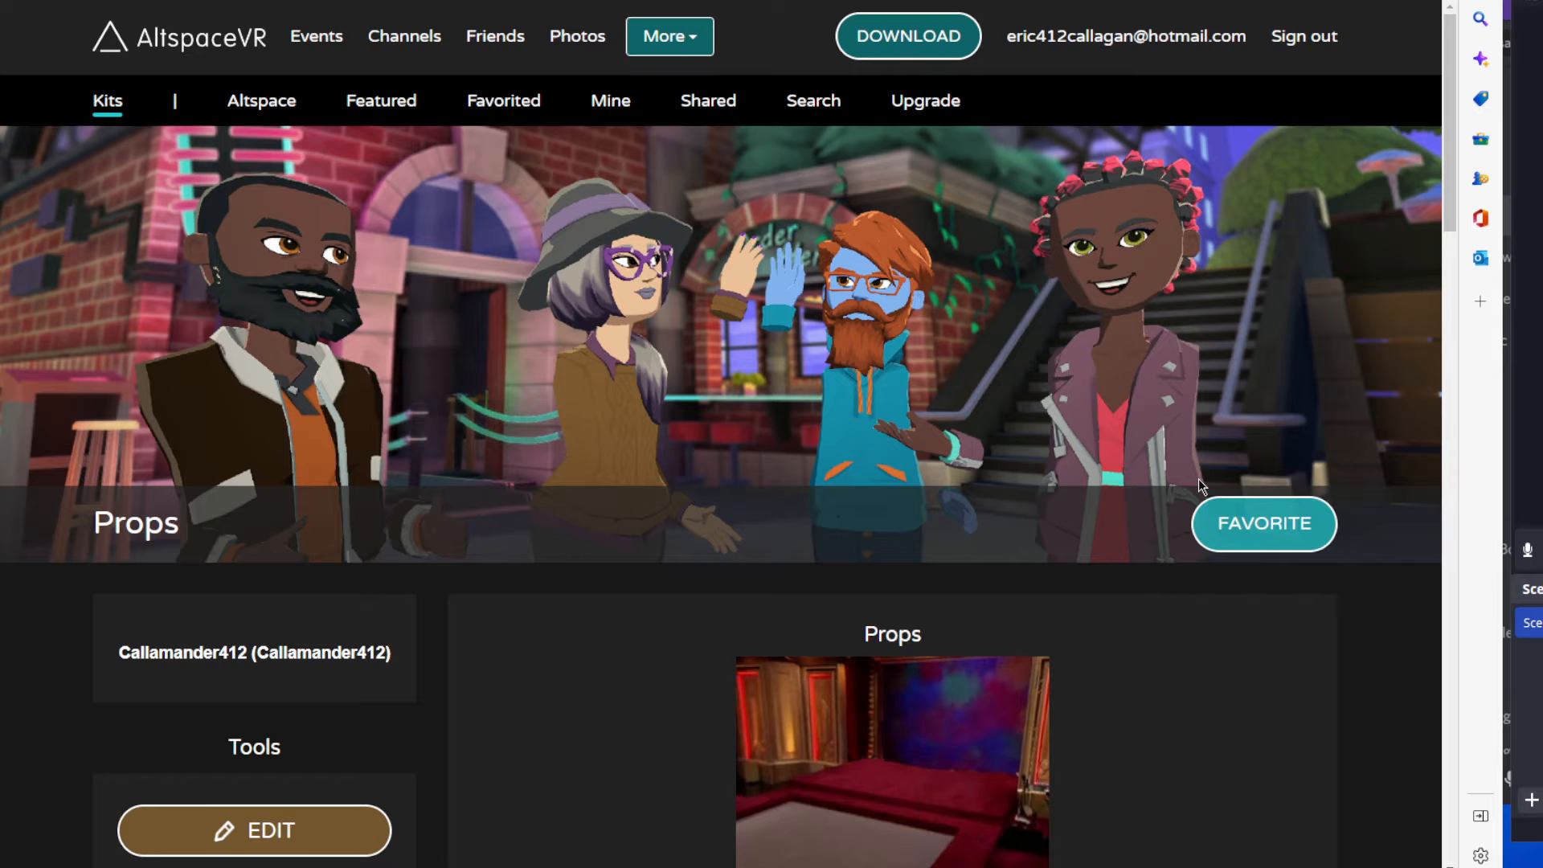
scroll(1208, 606, down, 10)
scroll(1211, 619, down, 12)
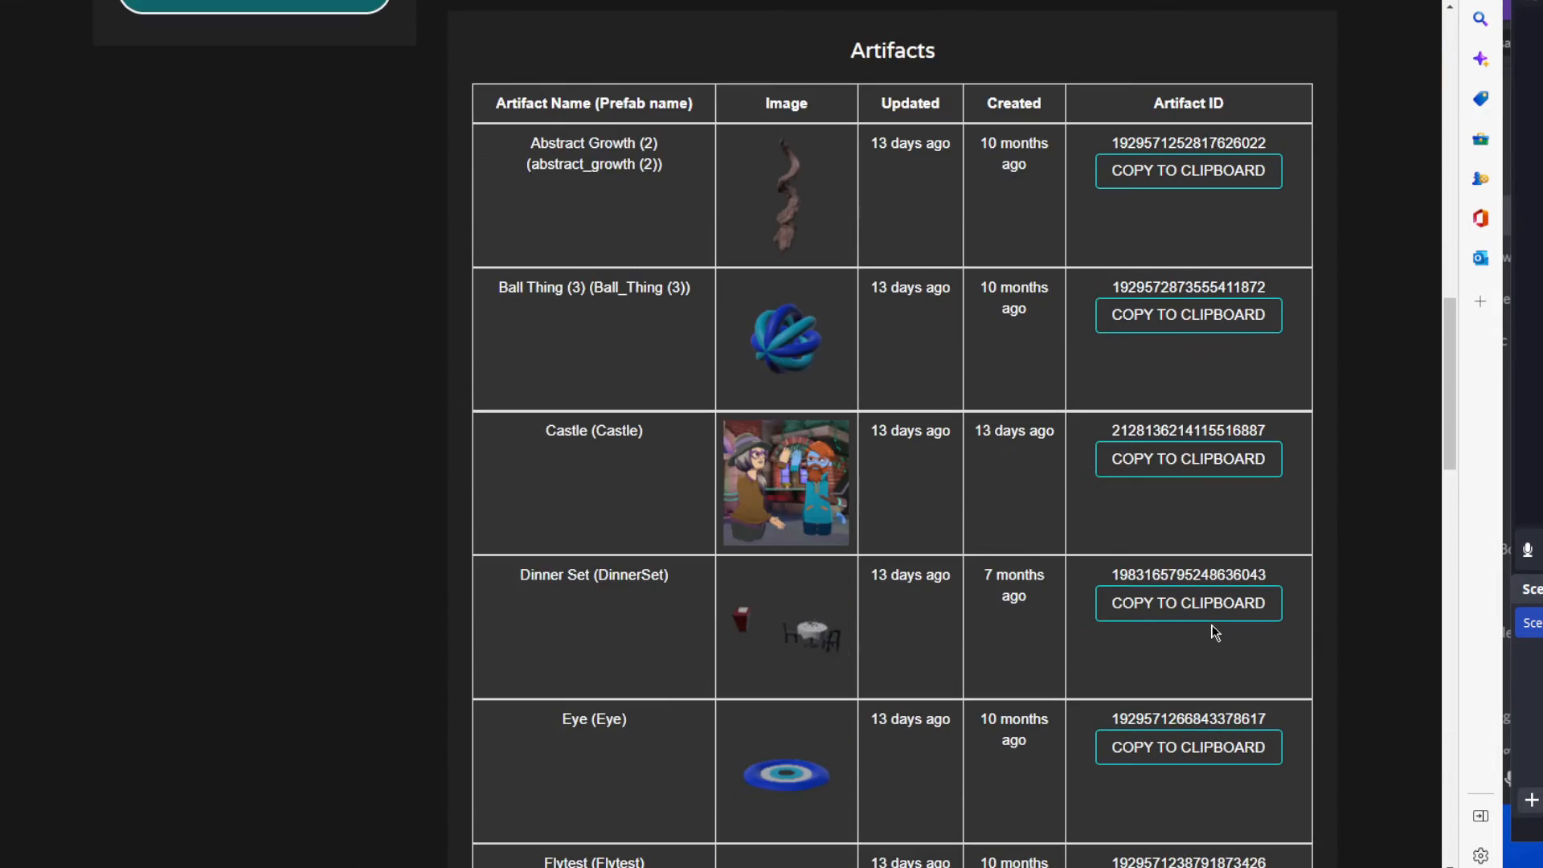
Copy the artifact ID of the Eye artifact in the Props kit.
scroll(1213, 634, down, 2)
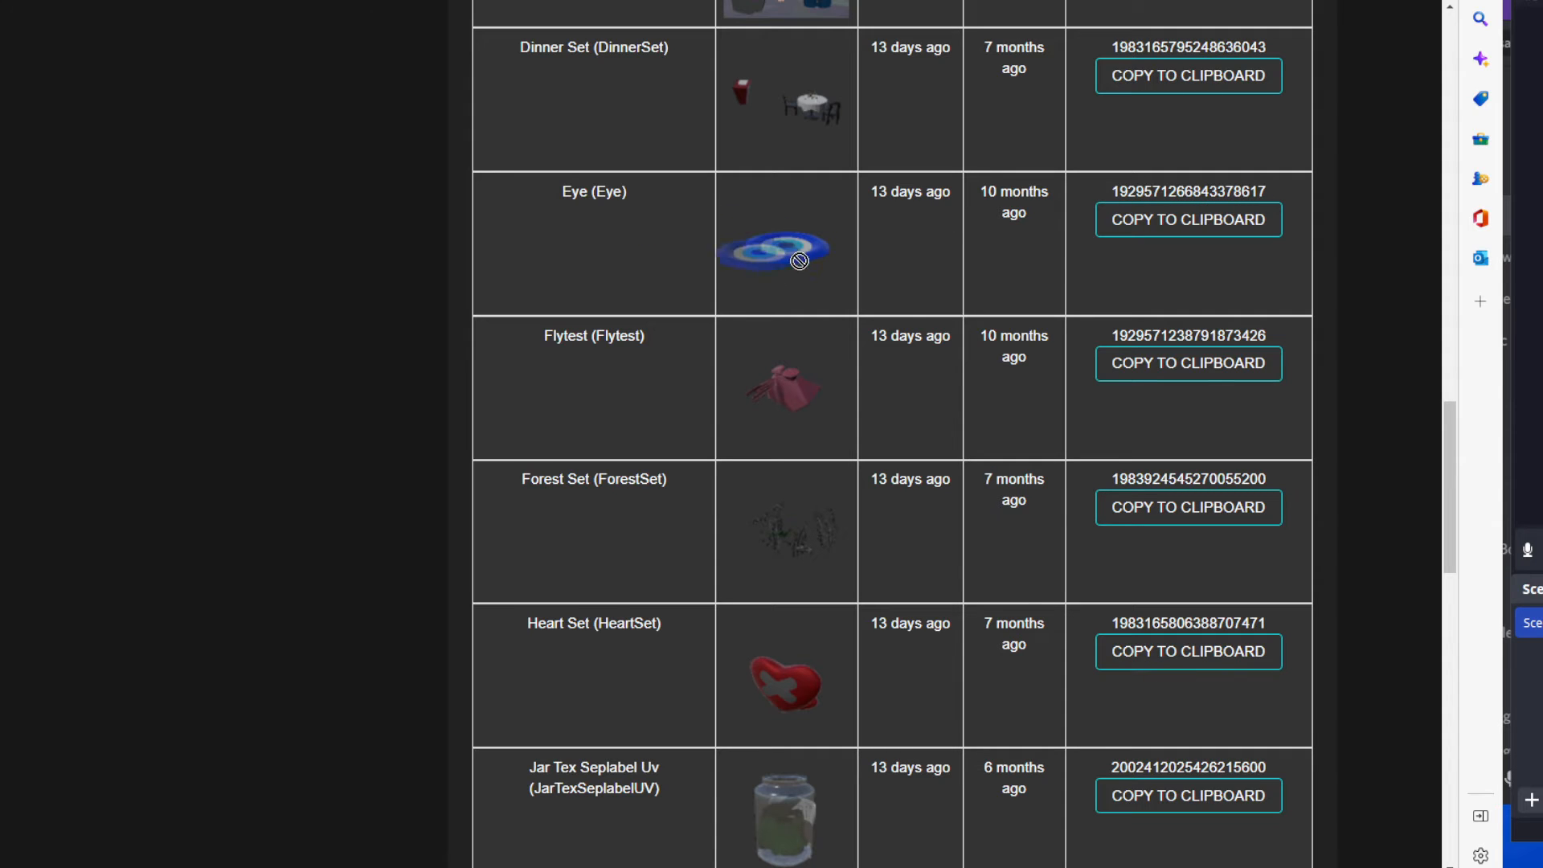
drag(1283, 190, 1108, 194)
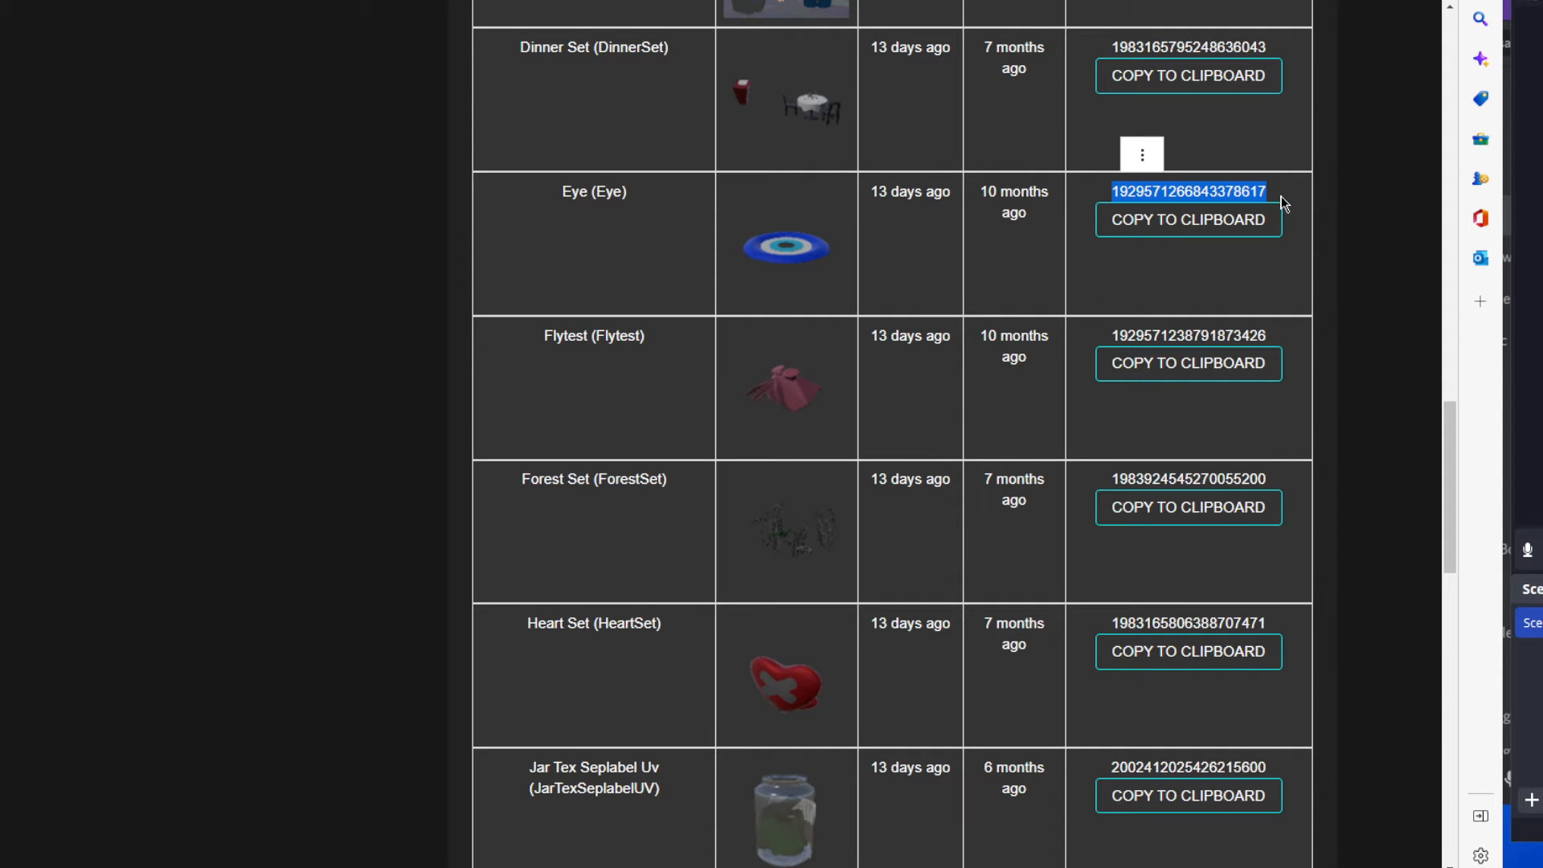
key(ctrl+c)
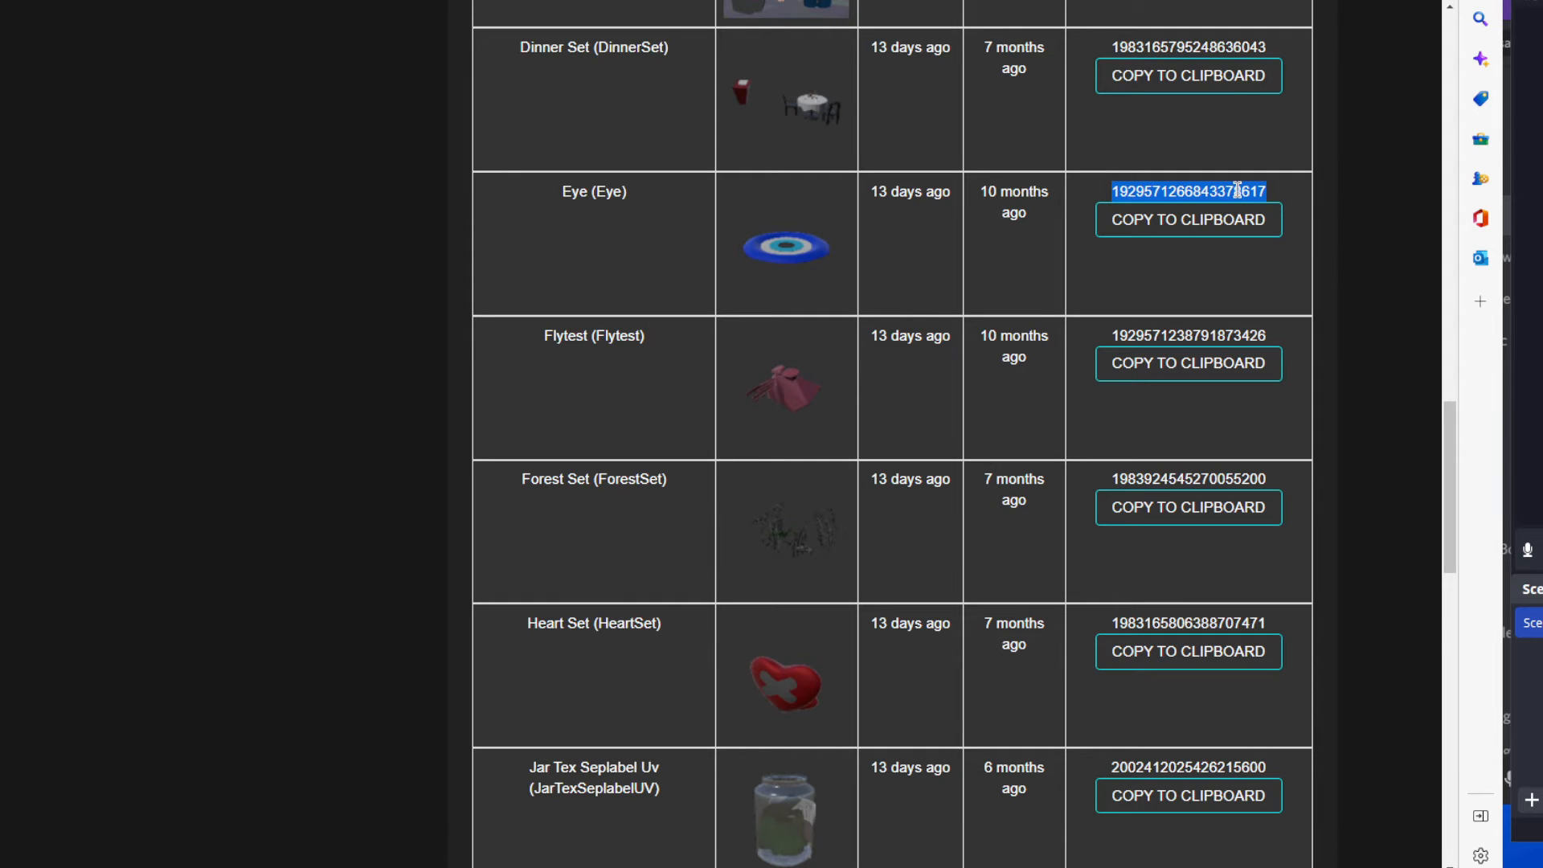
click(1185, 218)
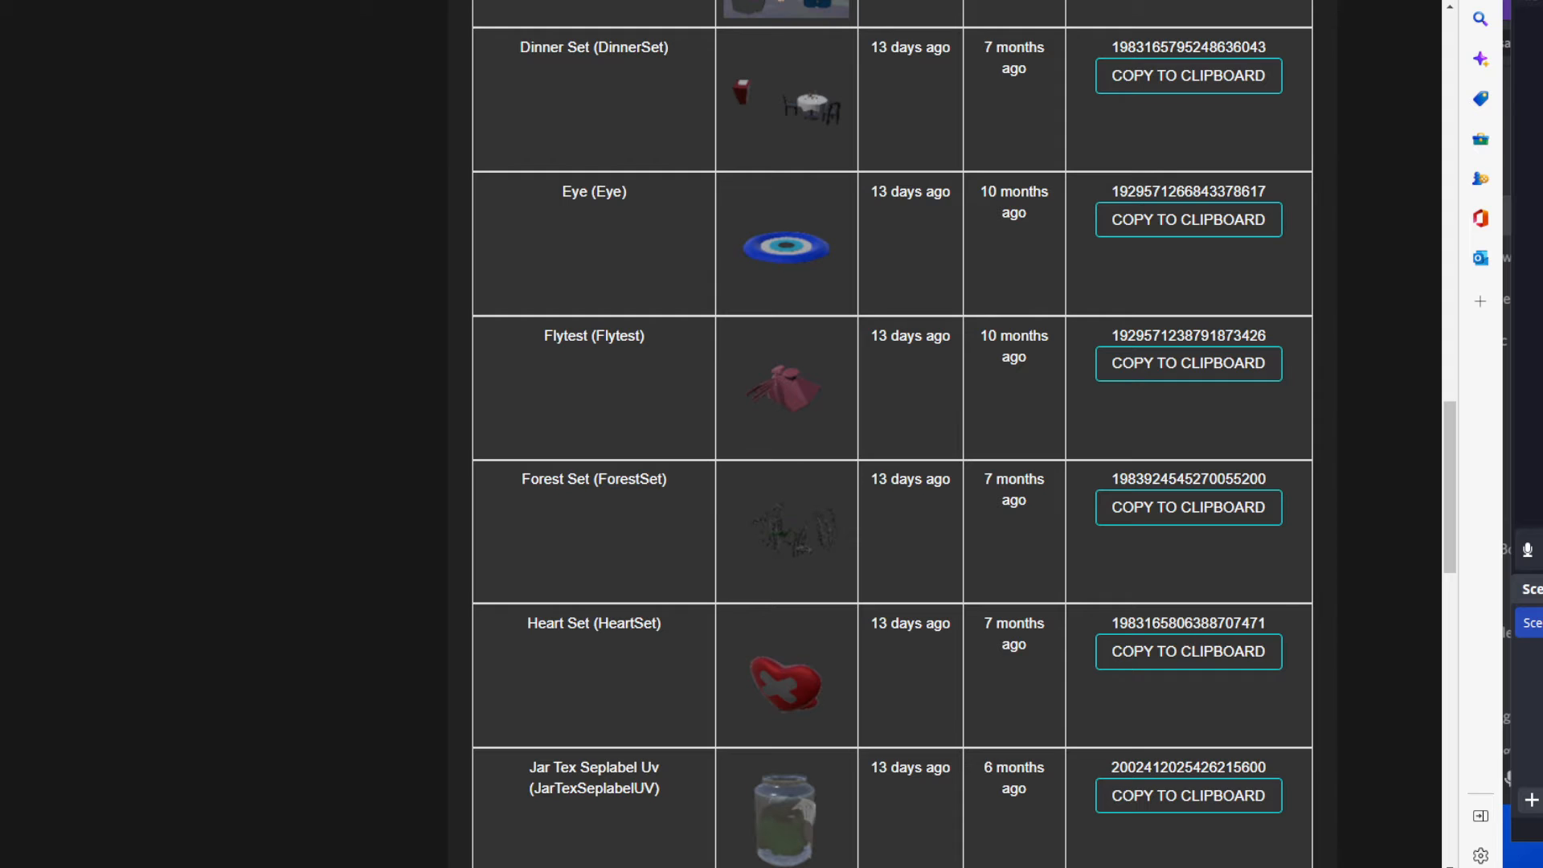
Return to the content packs and open Chess Set NP for editing.
key(alt+Left)
scroll(652, 212, up, 3)
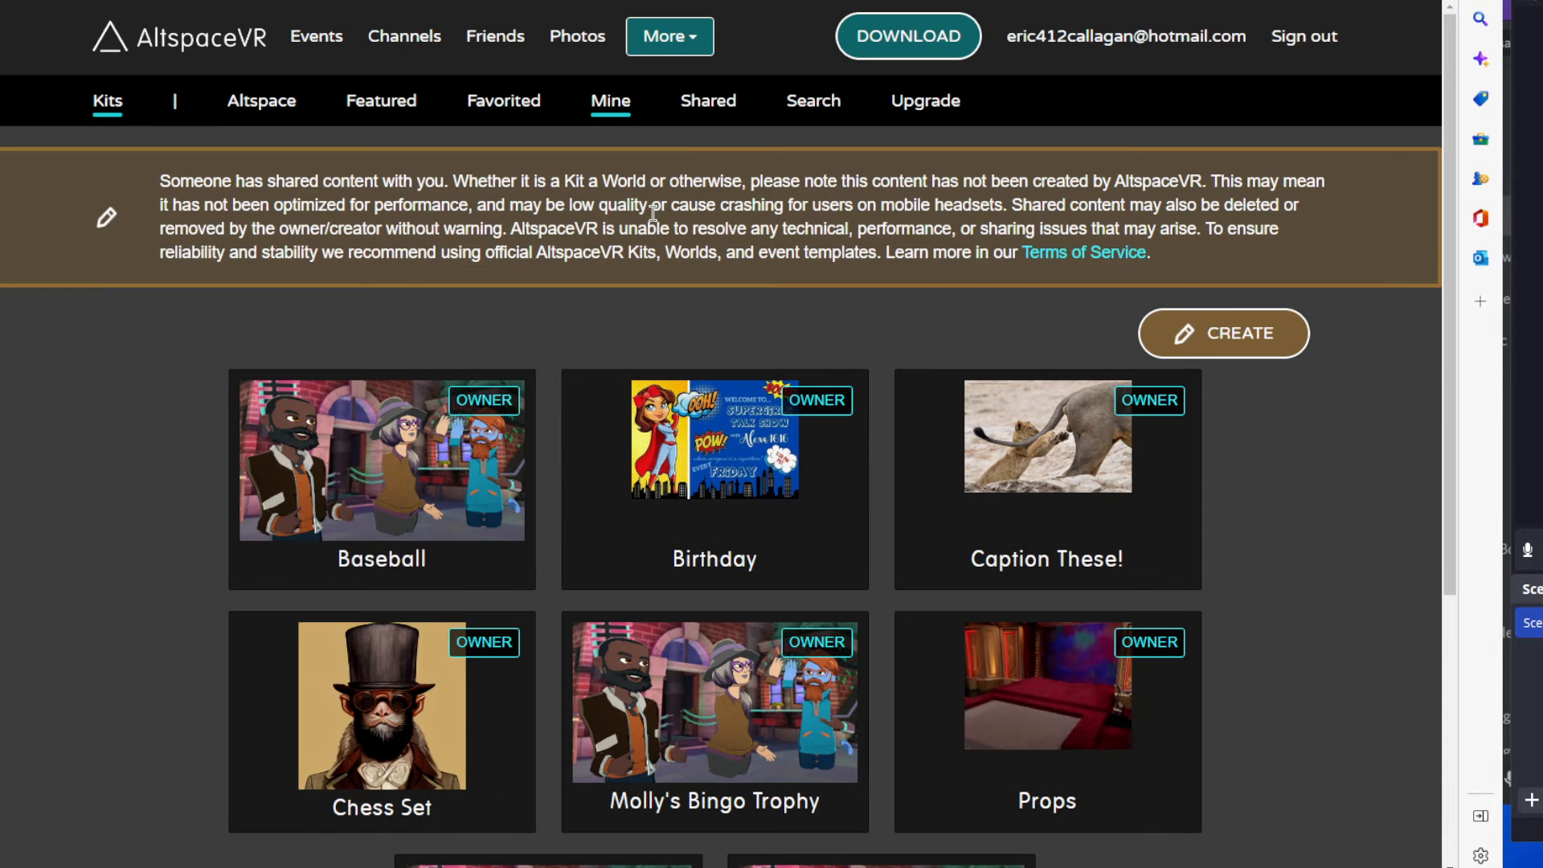
click(680, 50)
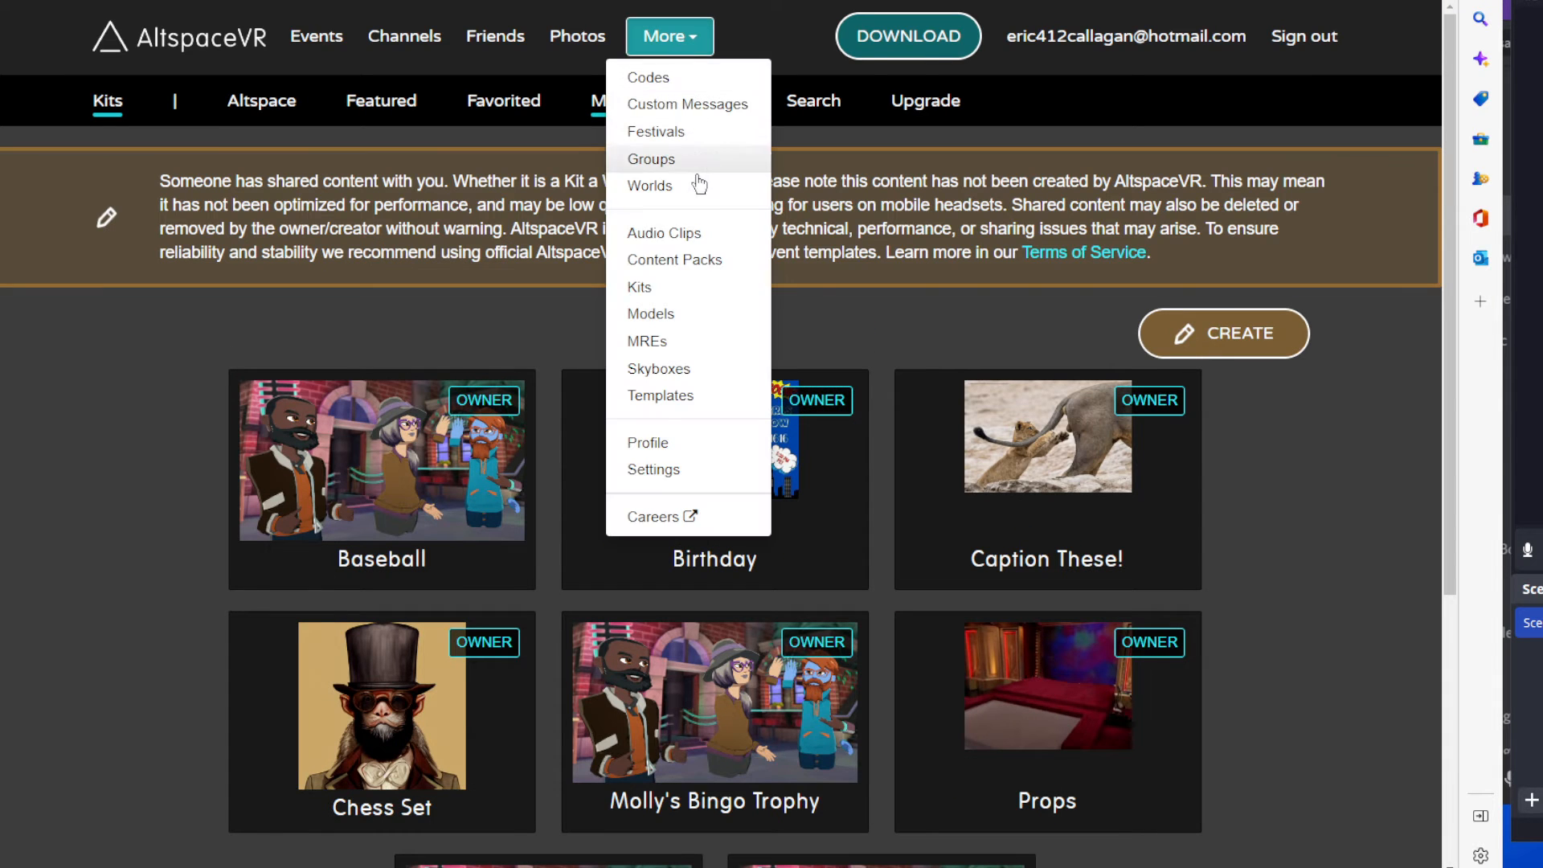
click(689, 265)
scroll(836, 303, down, 5)
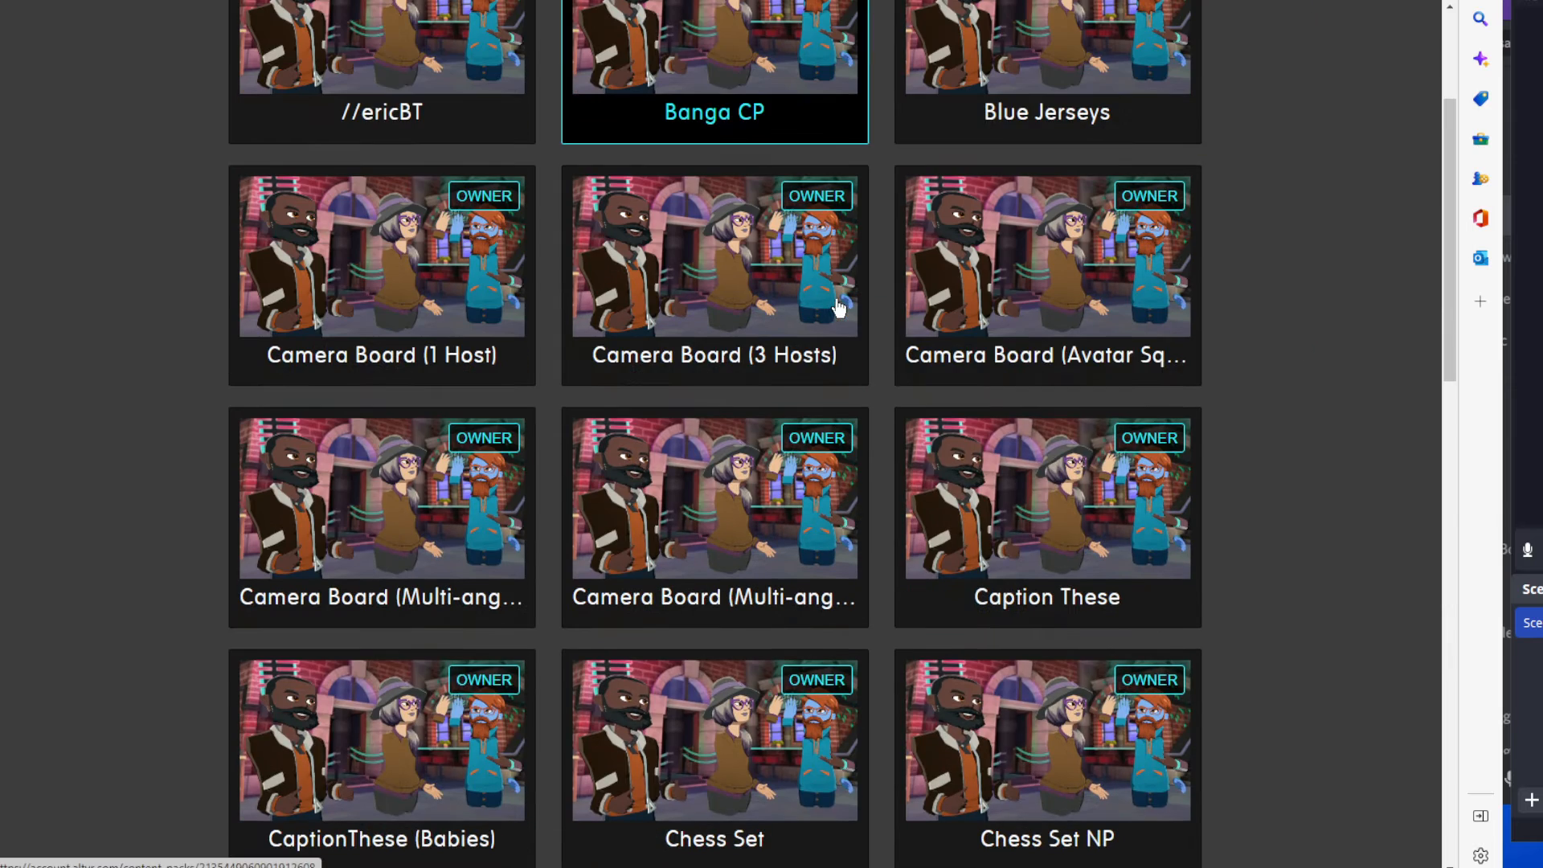
scroll(1055, 388, down, 3)
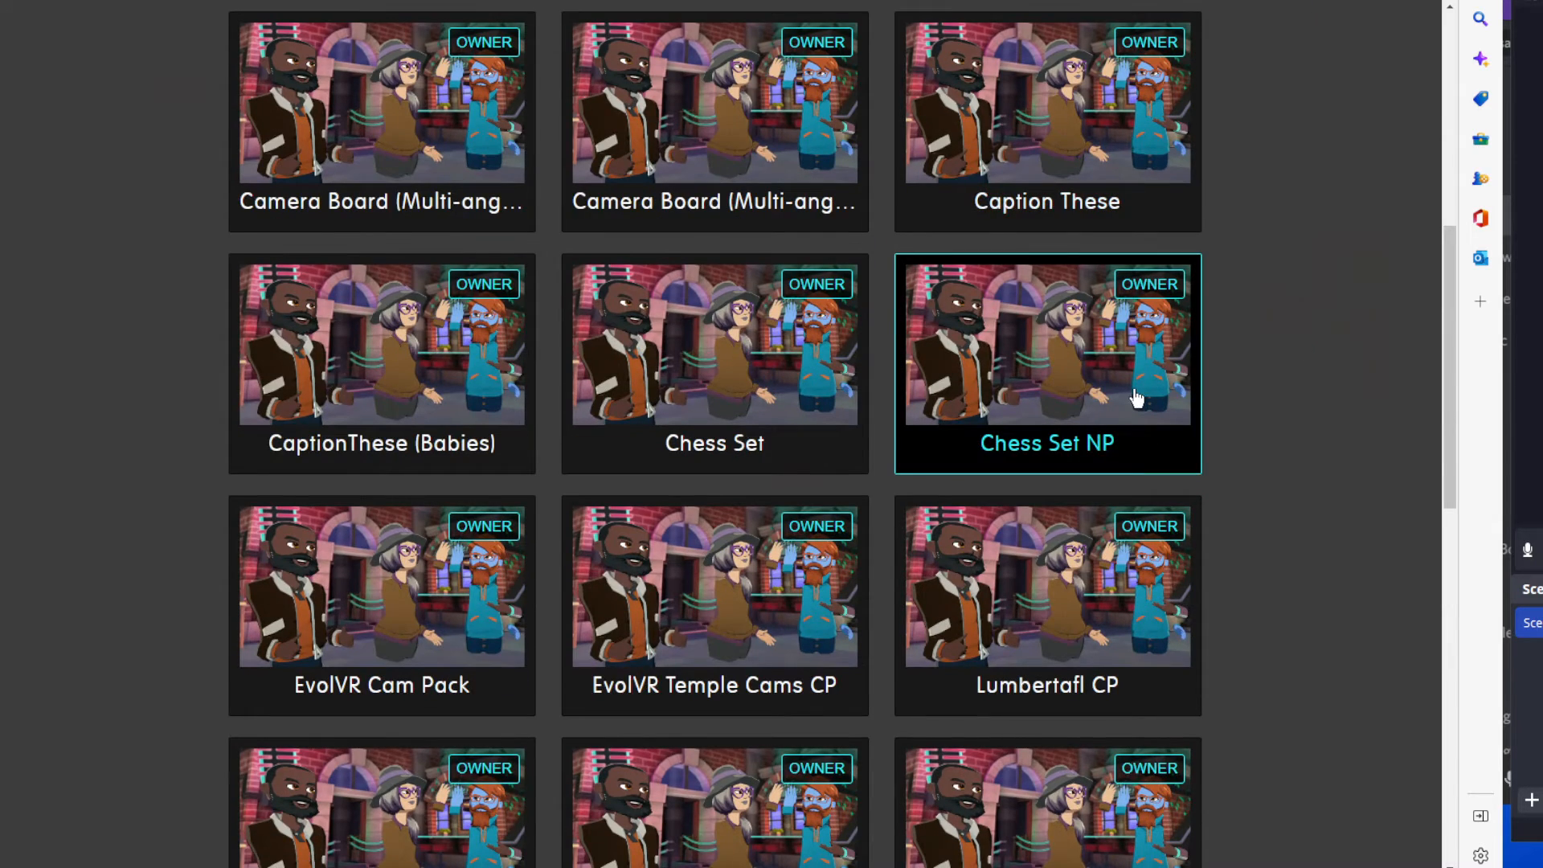
click(1136, 397)
scroll(1136, 396, down, 6)
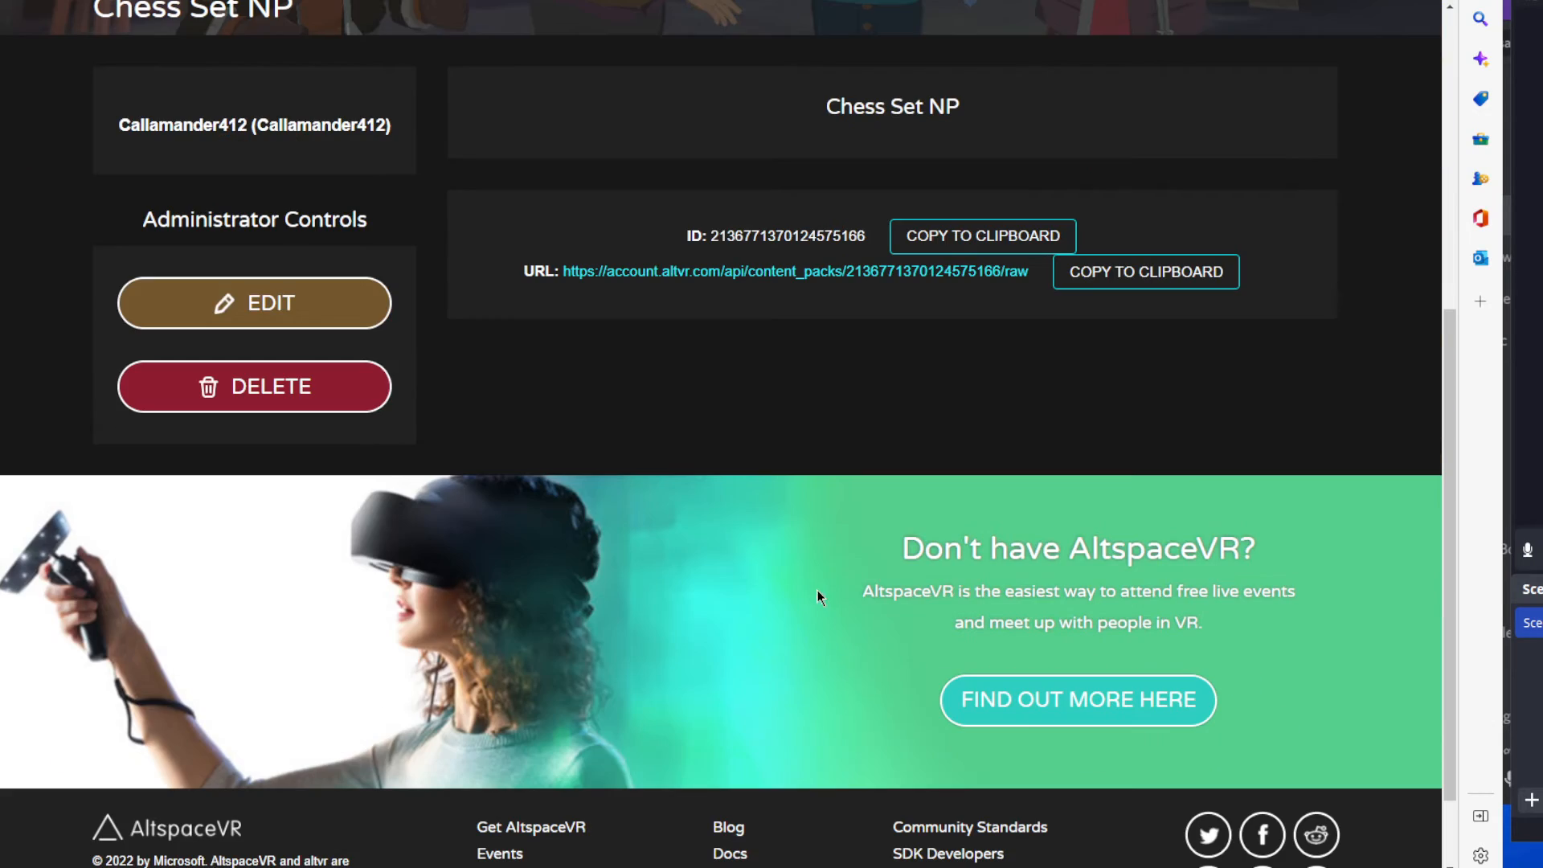
click(315, 311)
scroll(924, 524, down, 12)
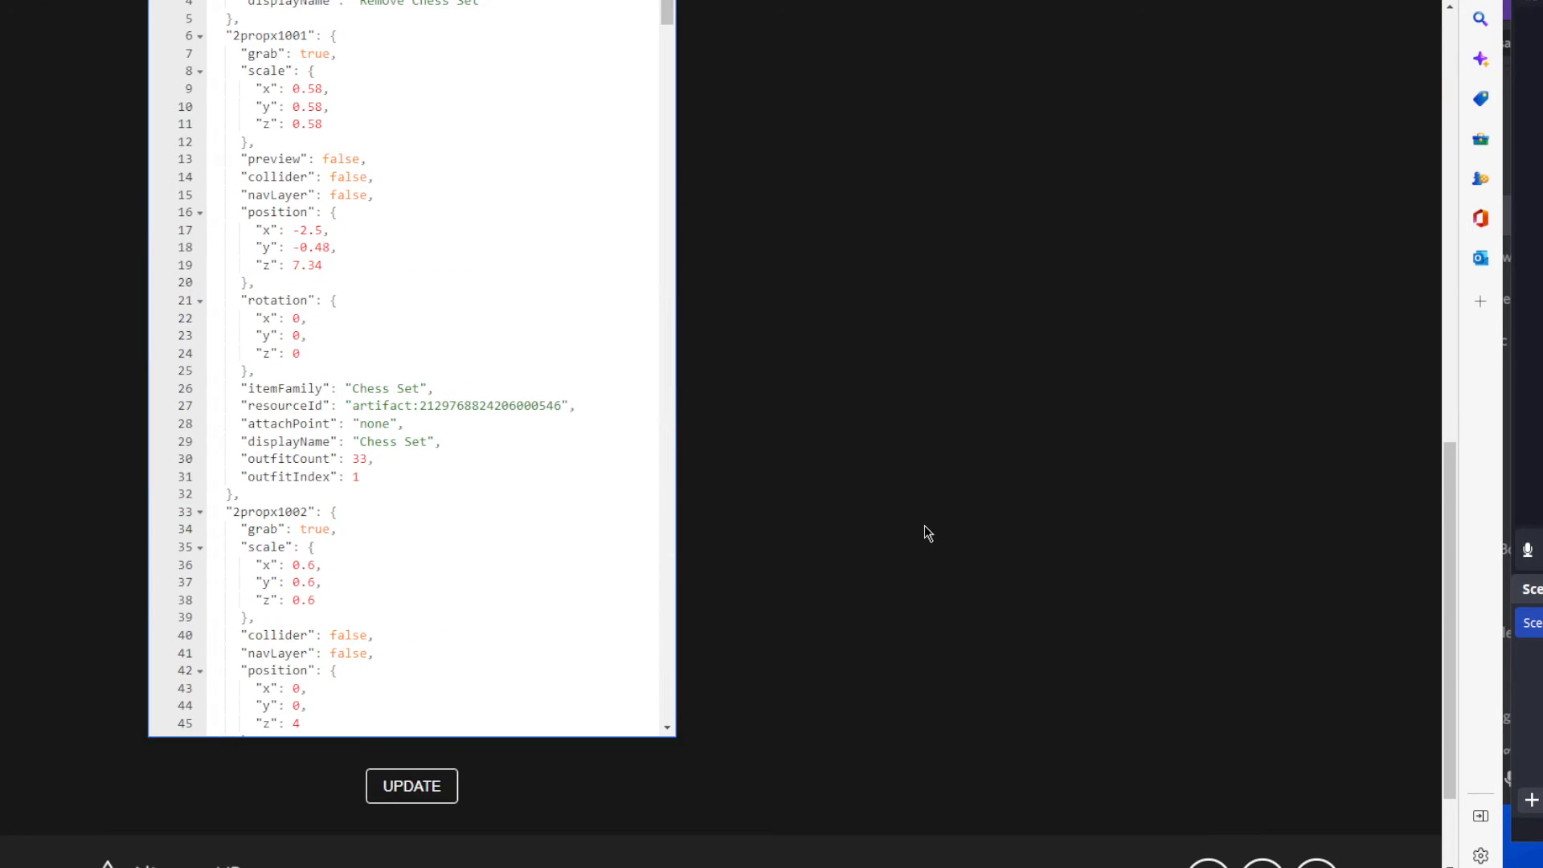
scroll(480, 384, down, 1)
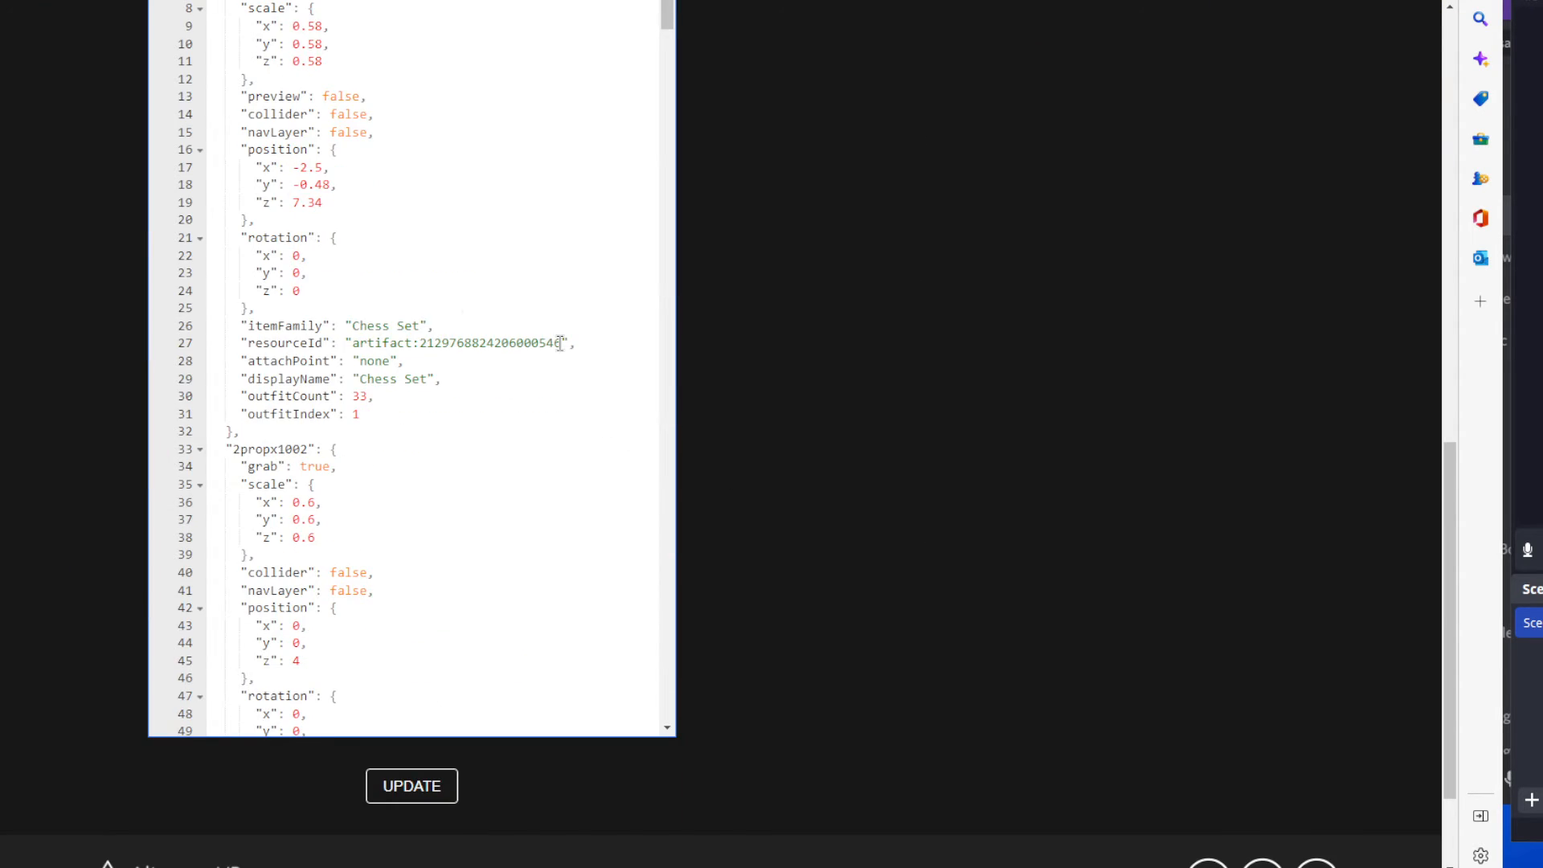
drag(560, 343, 420, 343)
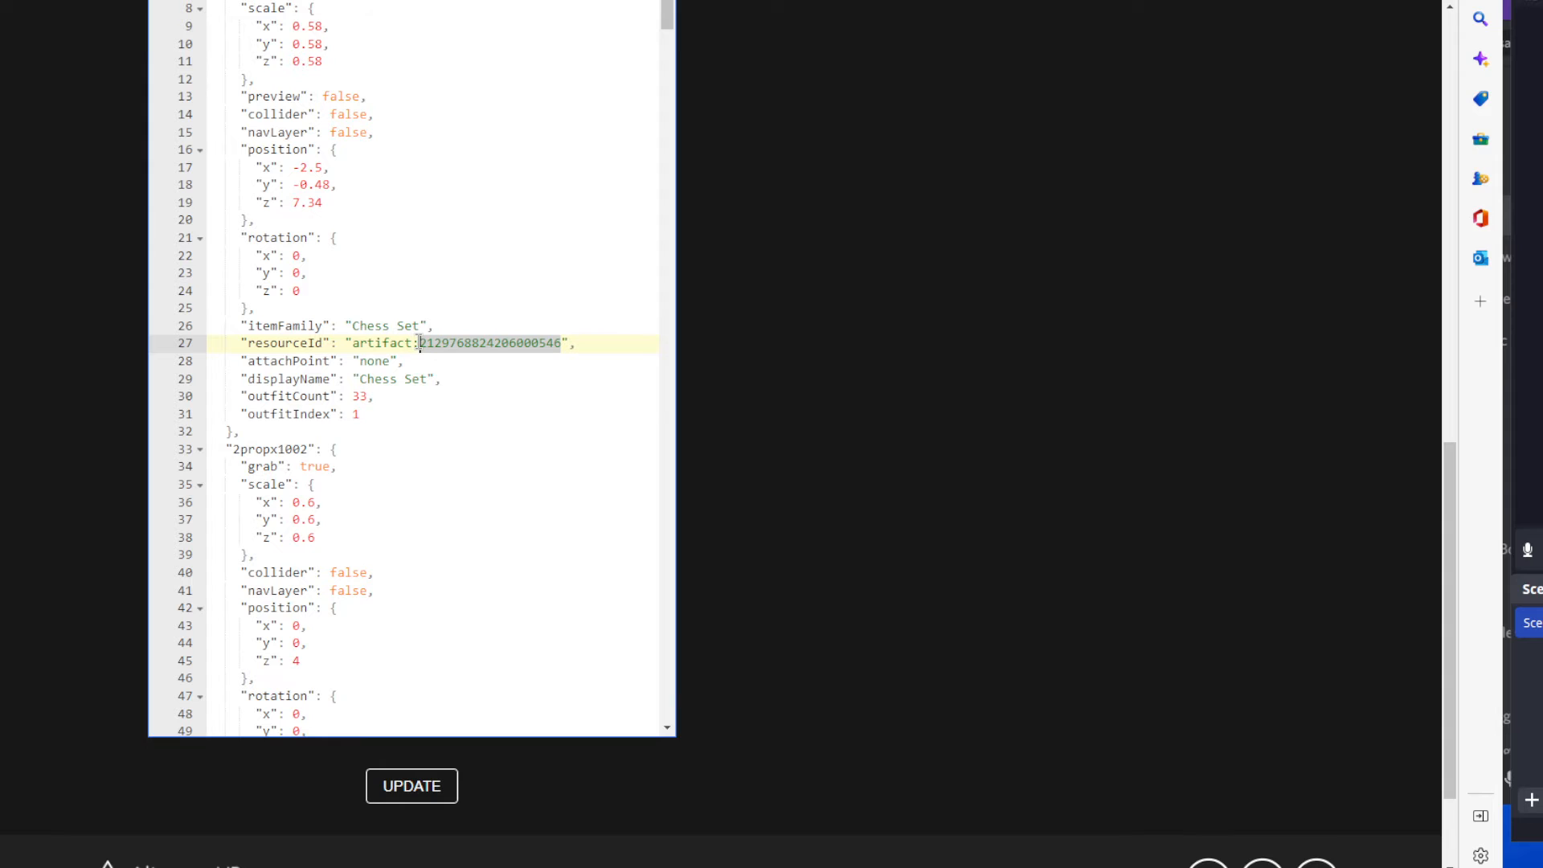
key(ctrl+v)
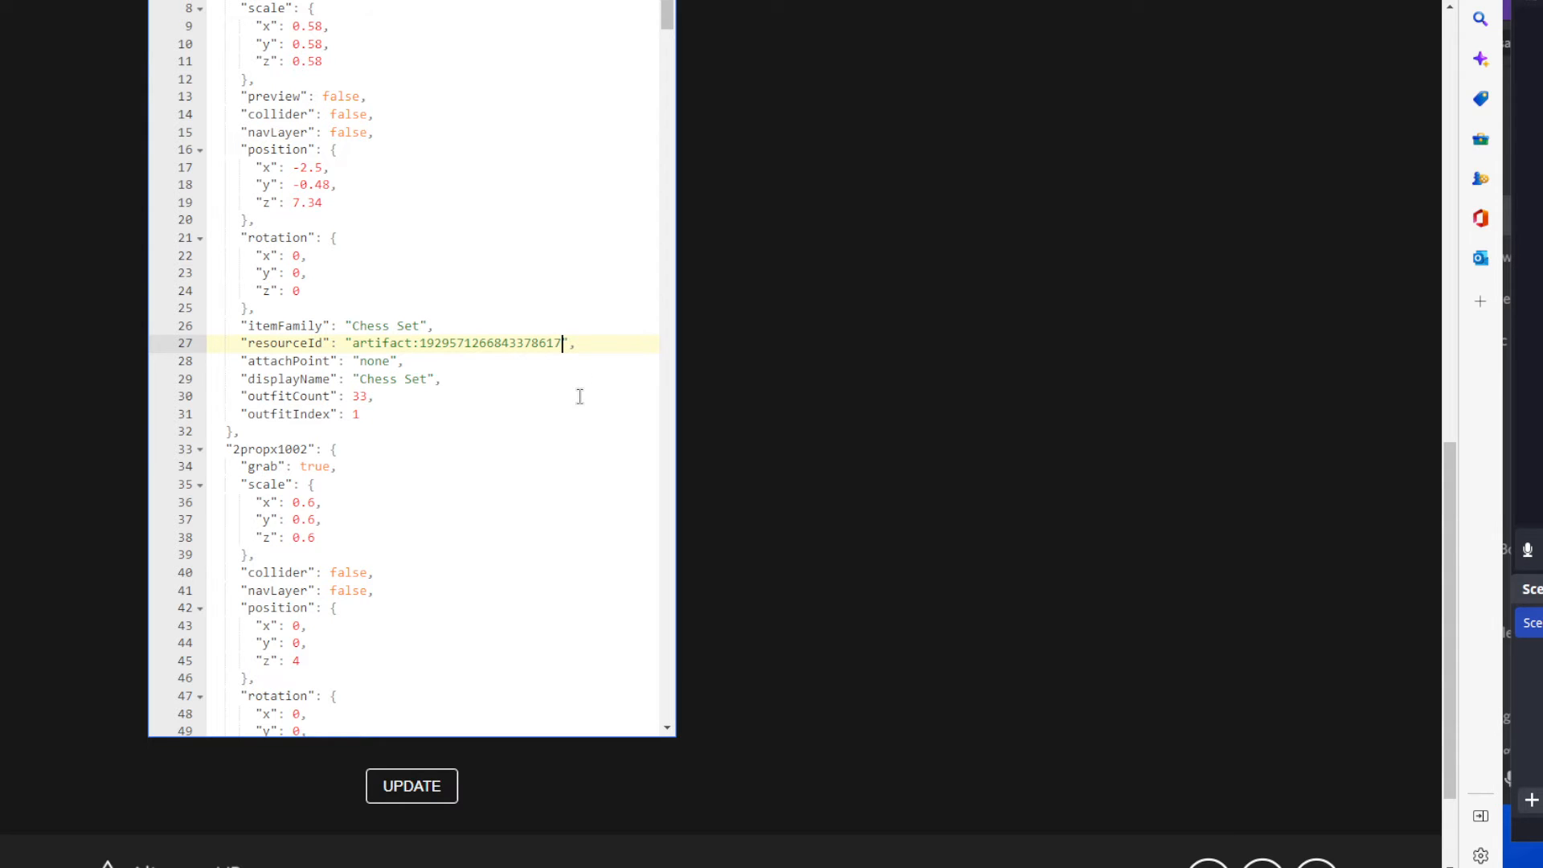
key(ctrl+z)
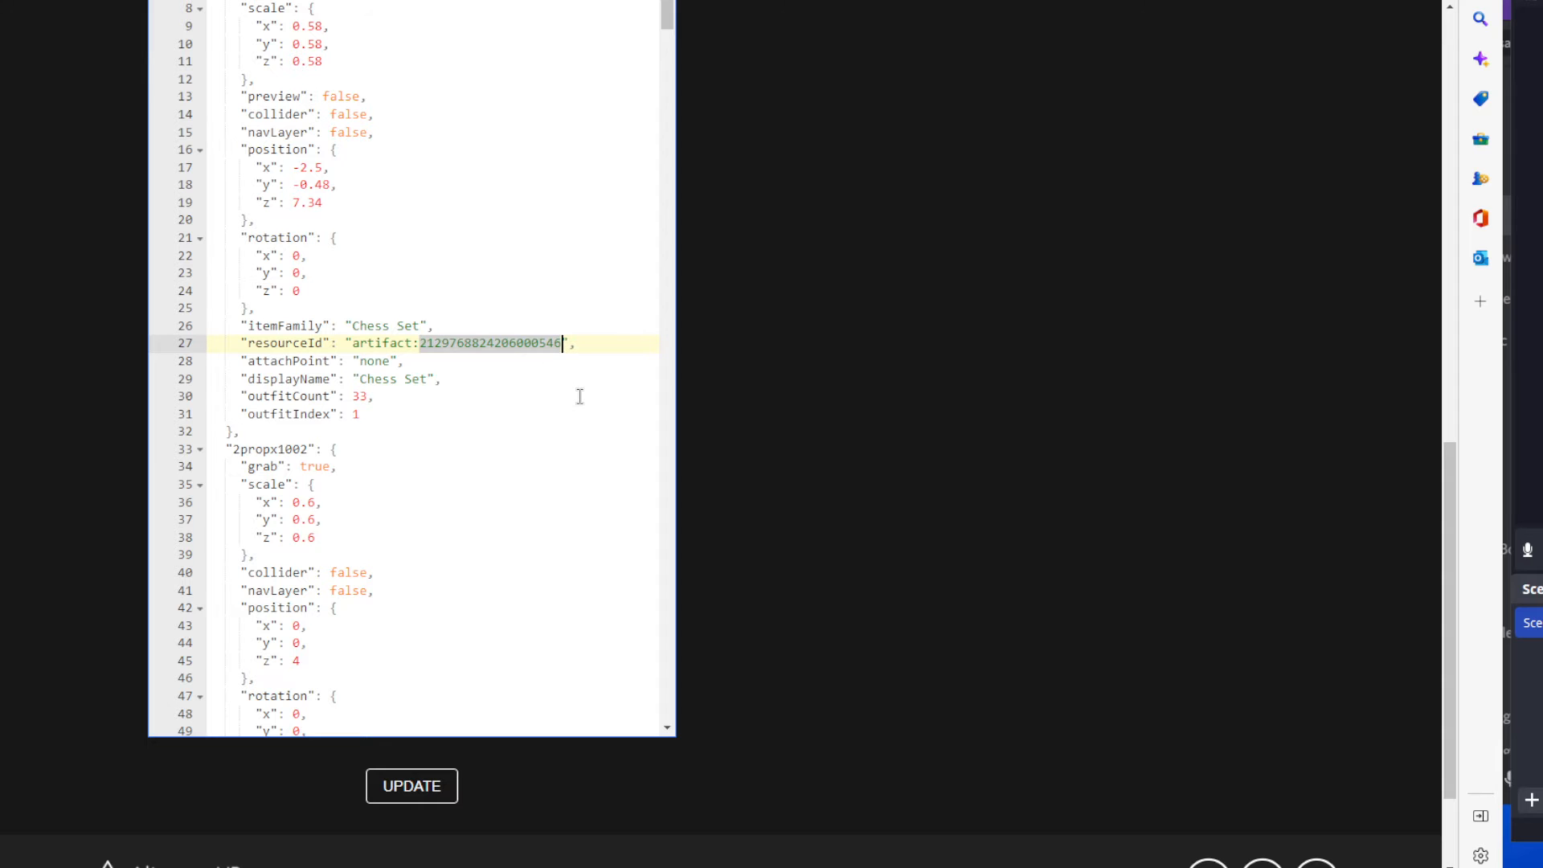
click(579, 396)
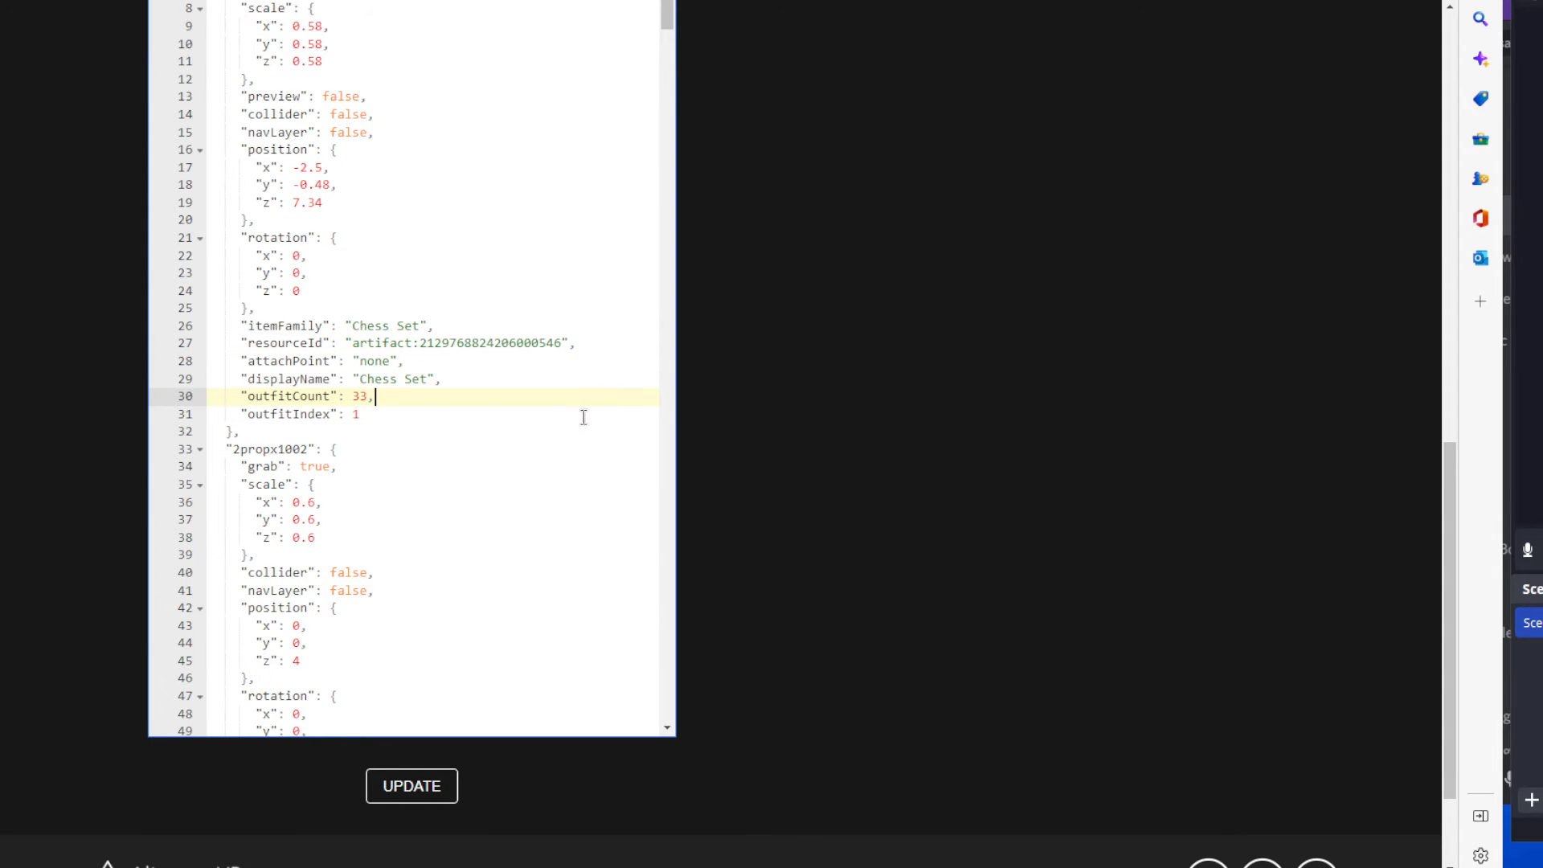
scroll(575, 417, up, 1)
scroll(857, 402, up, 5)
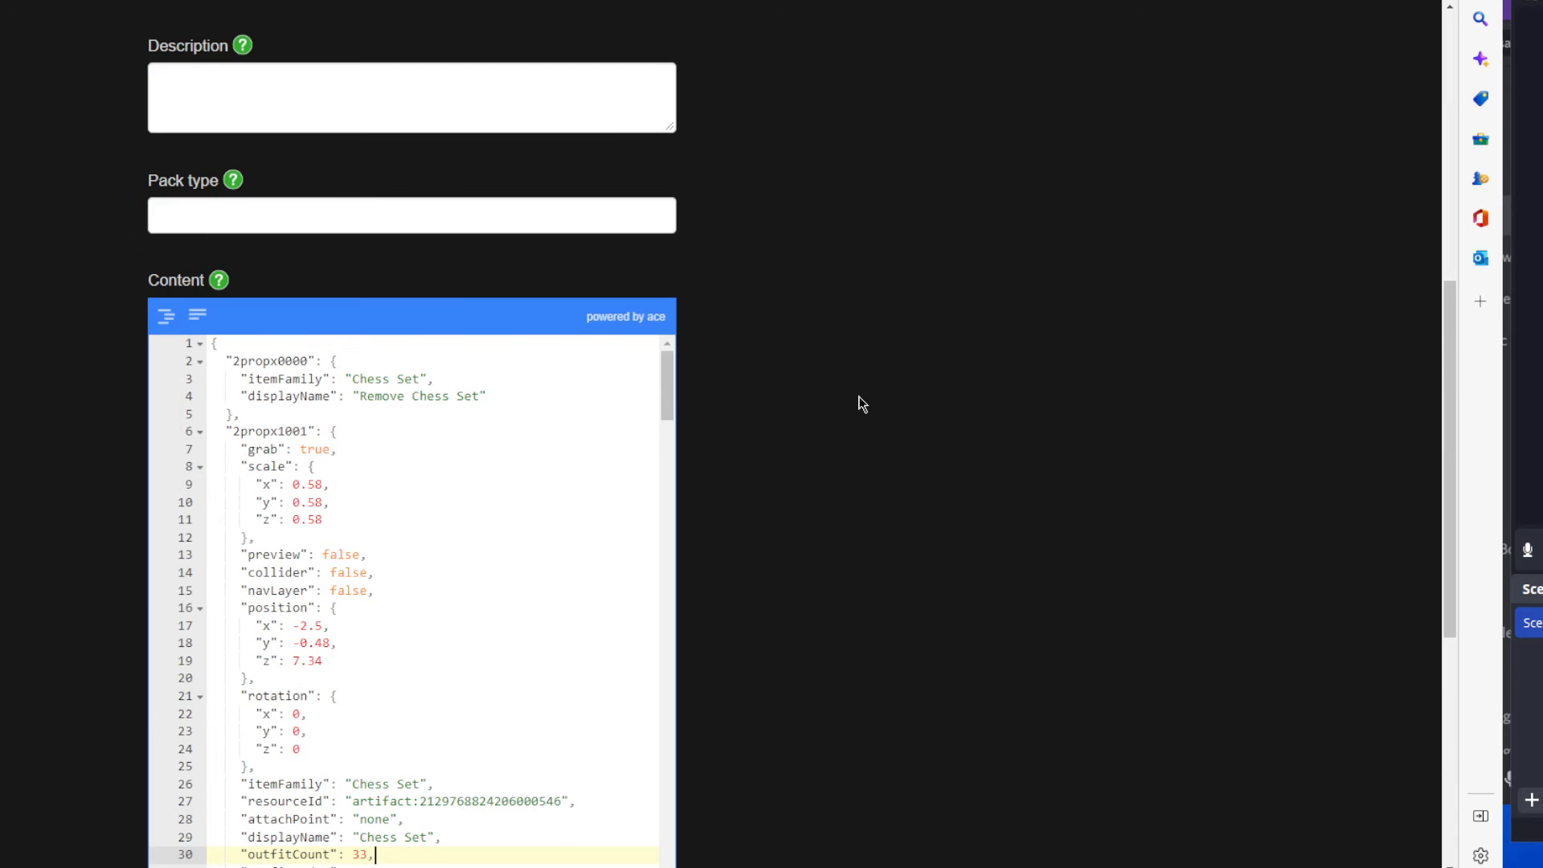
scroll(858, 403, up, 8)
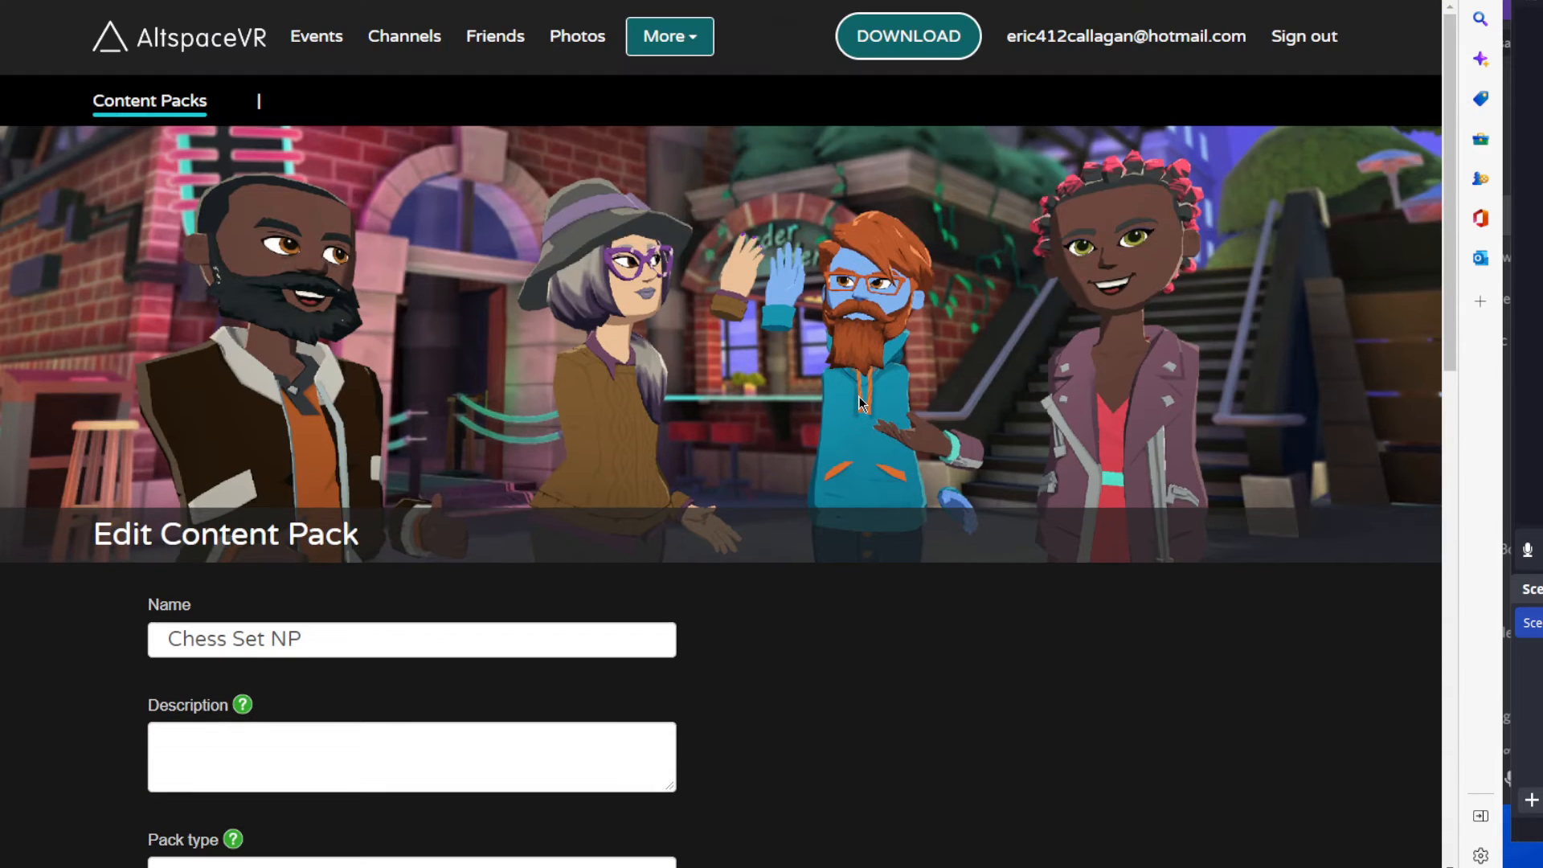
scroll(828, 436, down, 10)
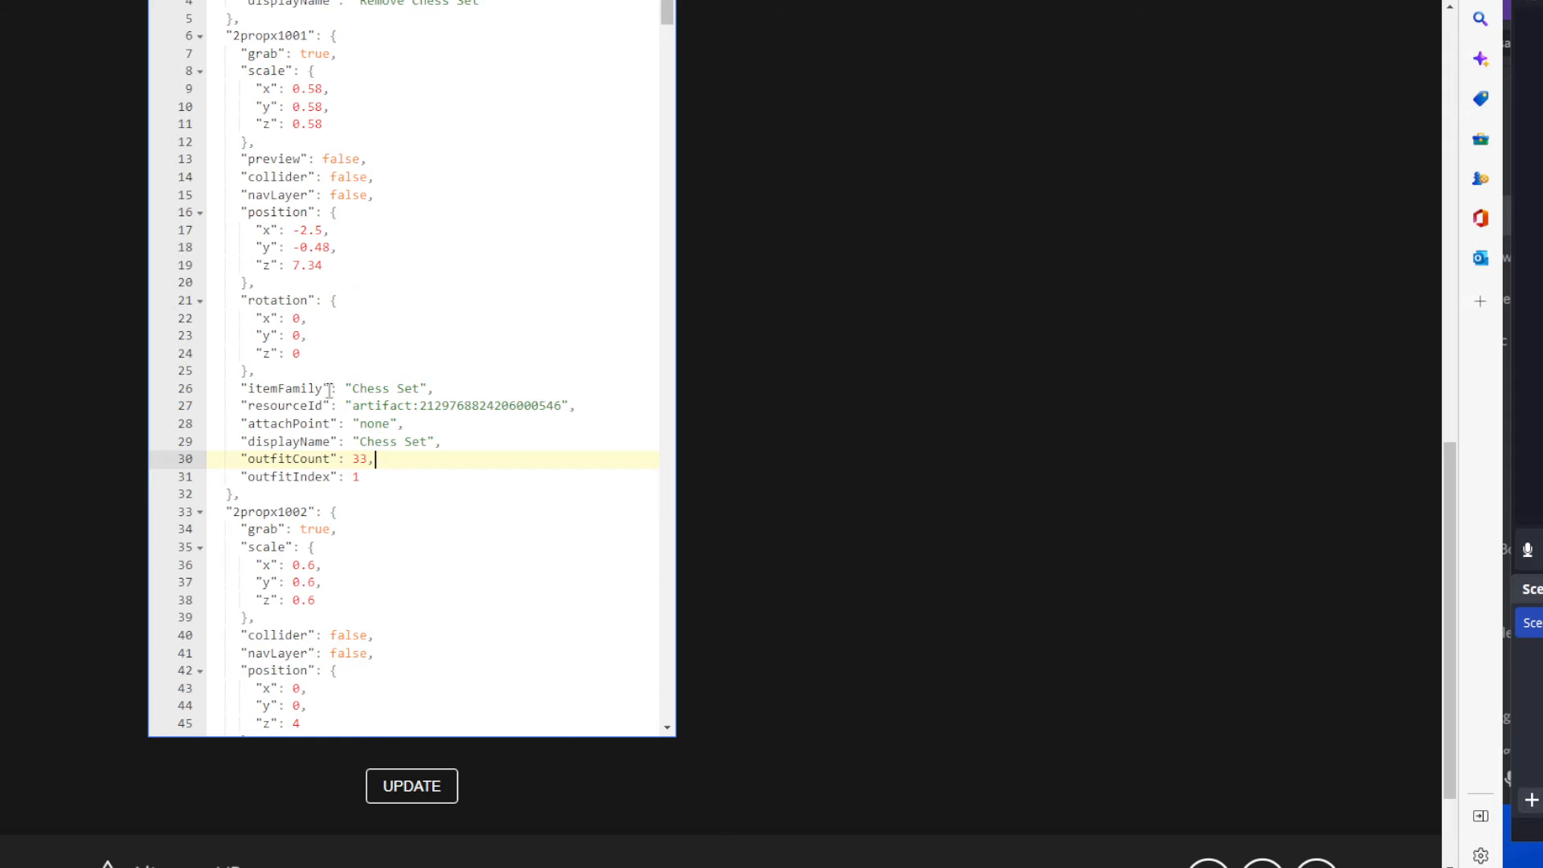
scroll(430, 430, down, 3)
scroll(394, 389, up, 3)
Delete the comma after the closing brace of the 2propx1001 entry's position block.
click(298, 283)
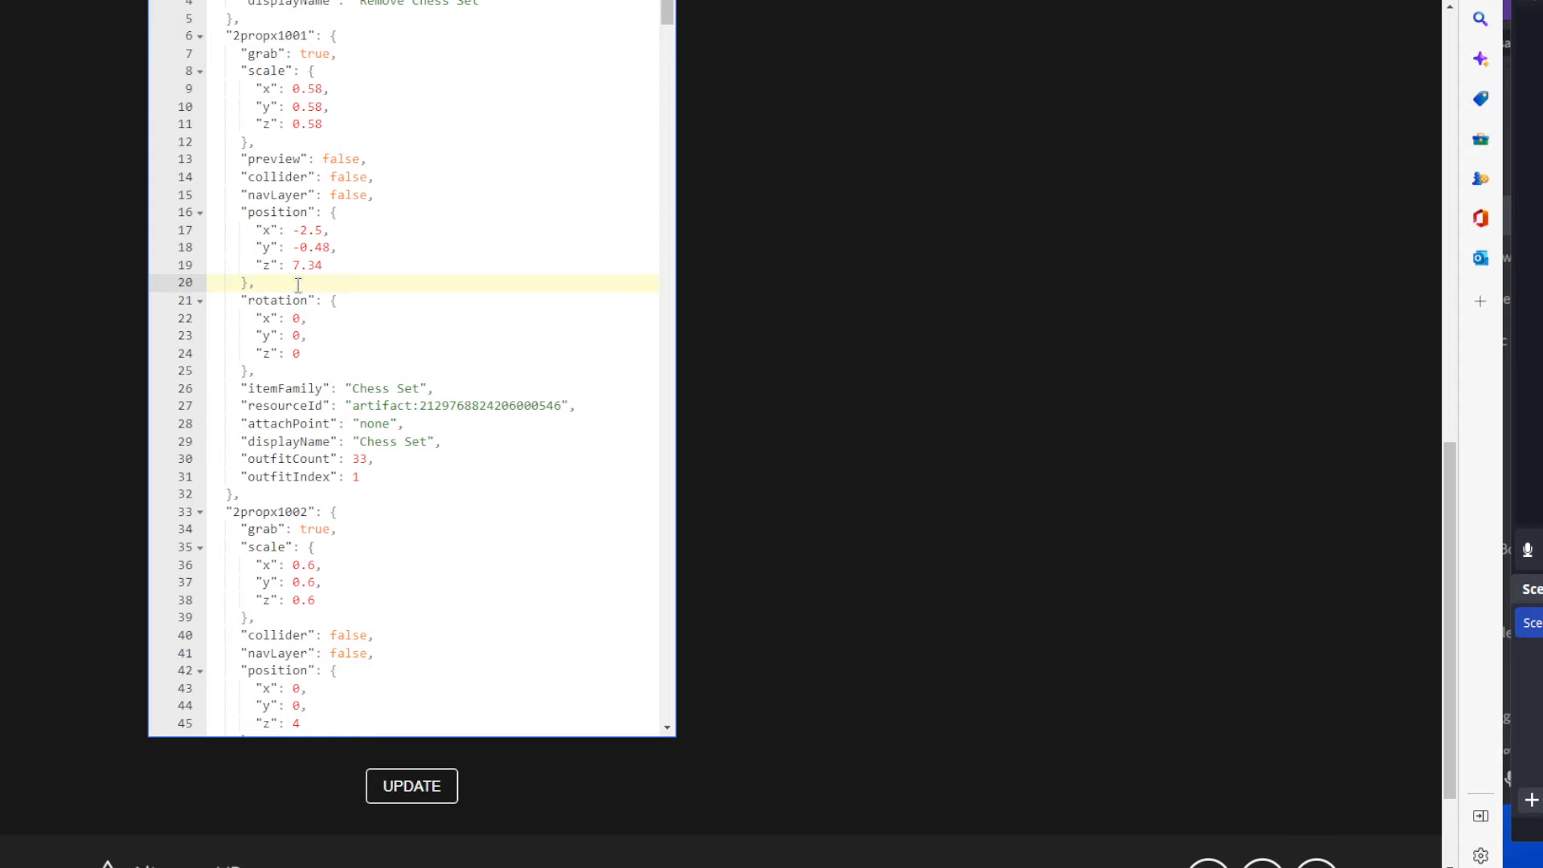
key(BackSpace)
click(367, 350)
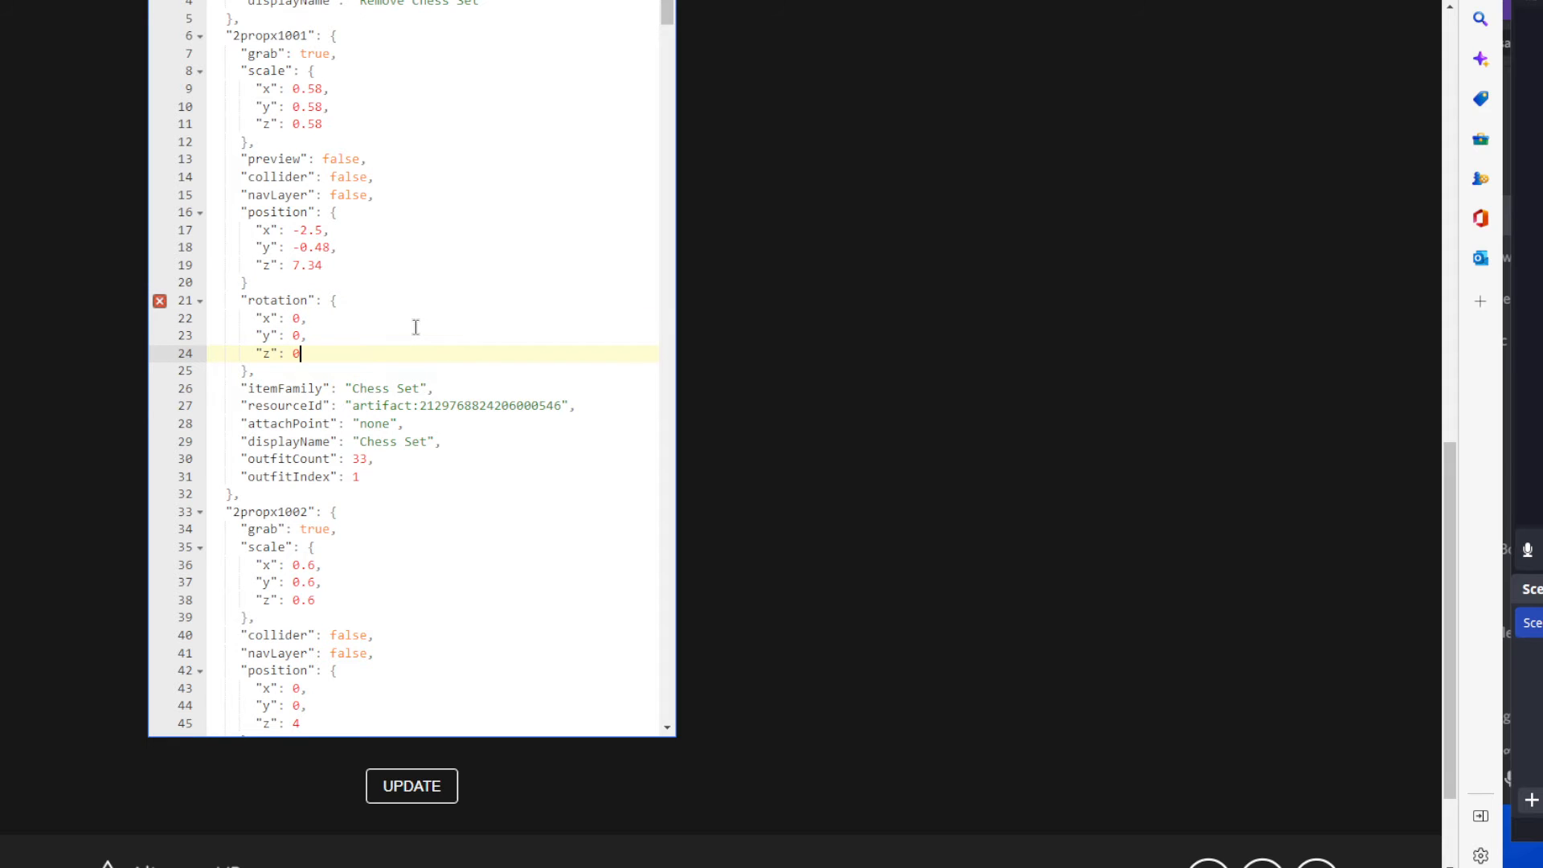
Compare the closing braces of the scale and rotation blocks, and restore the comma after the 2propx1001 entry's position block.
click(251, 282)
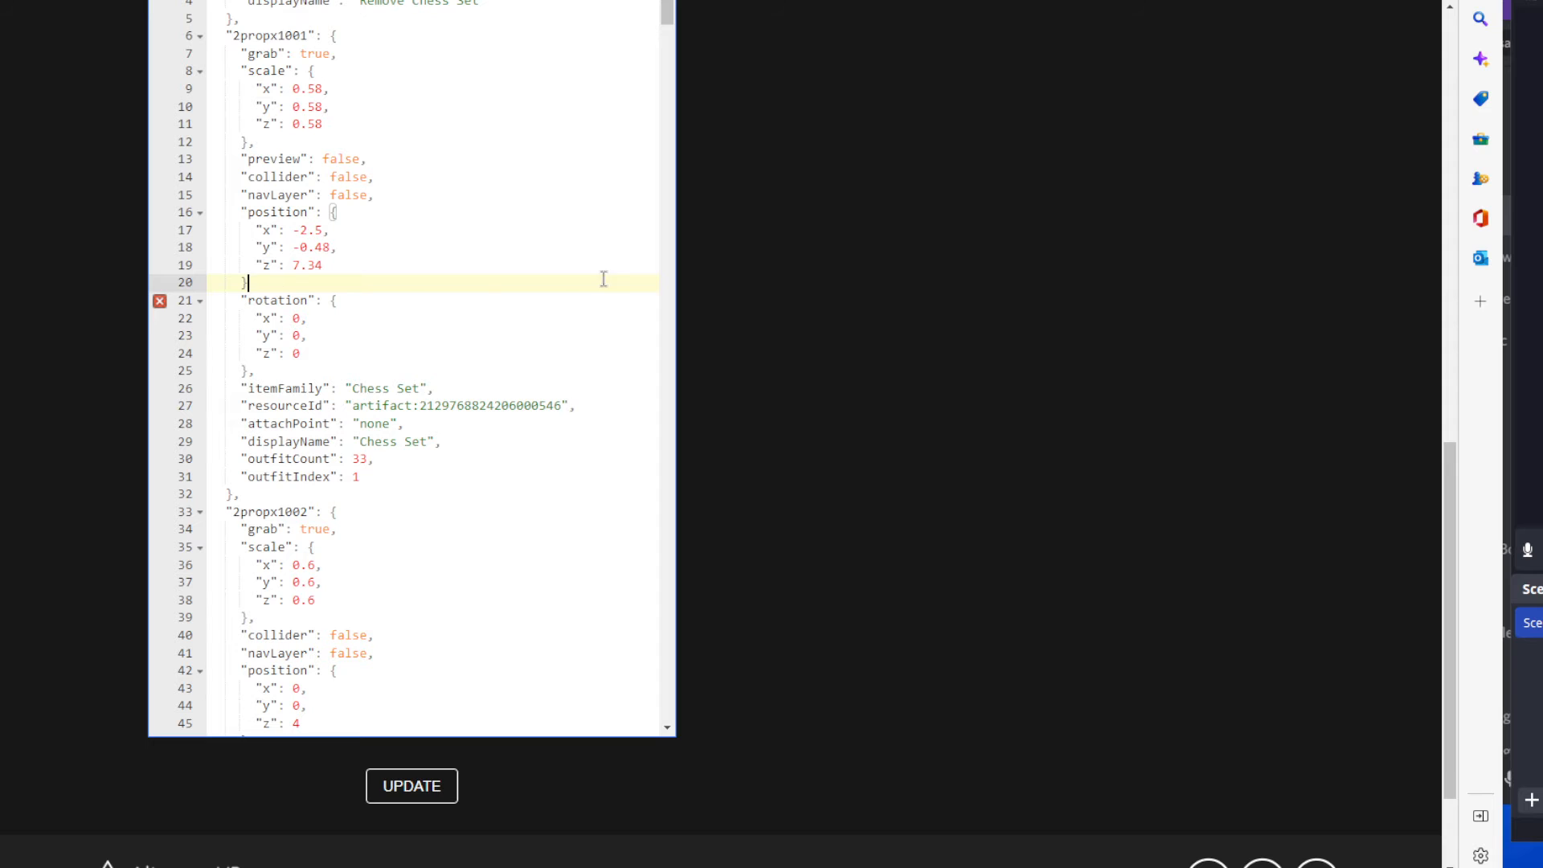
click(255, 141)
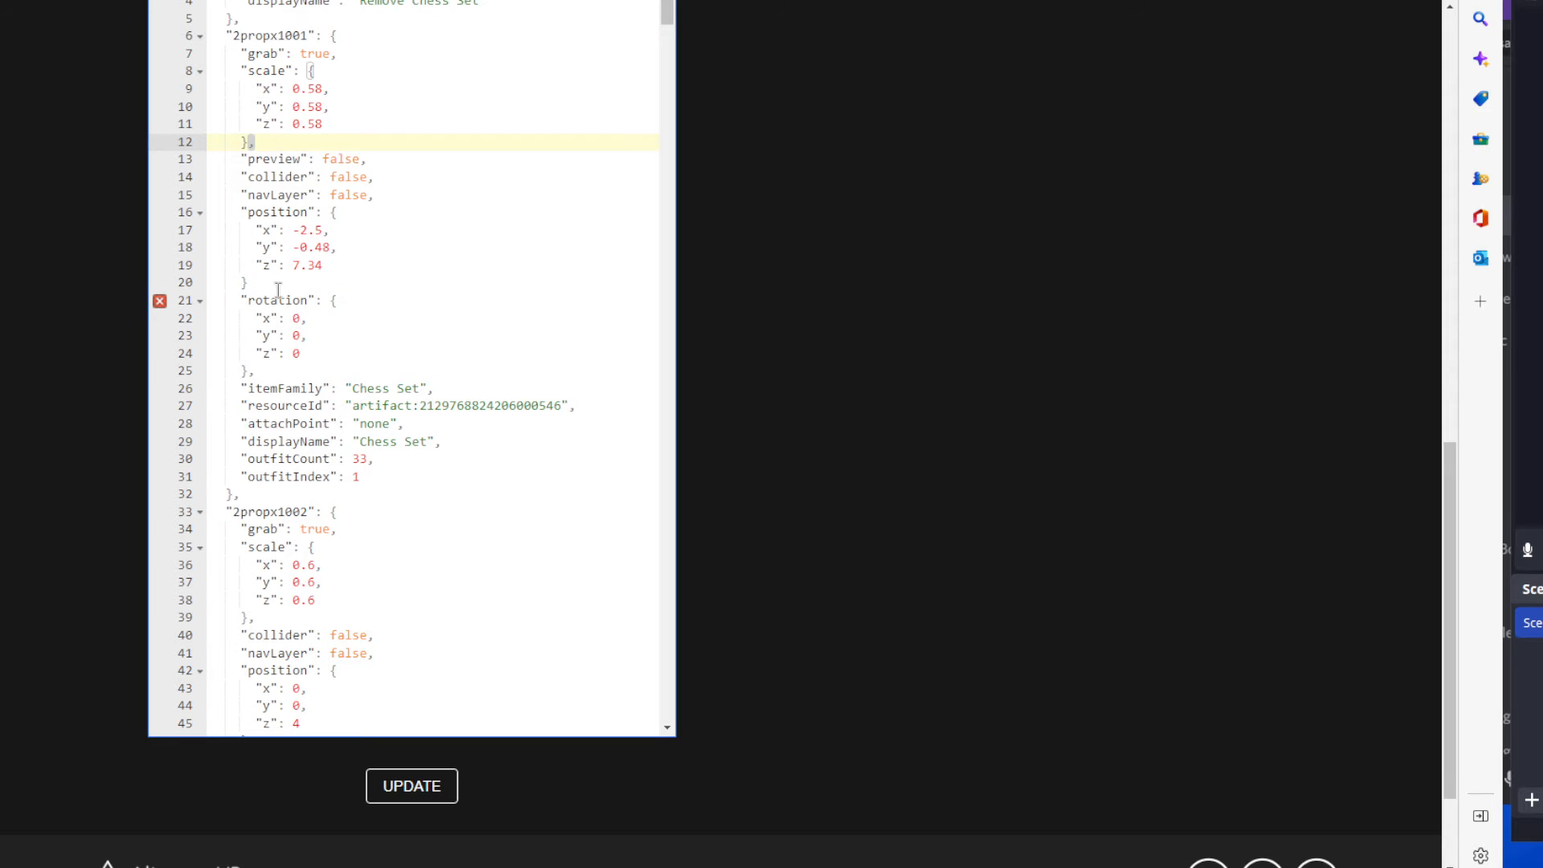
click(272, 288)
click(256, 369)
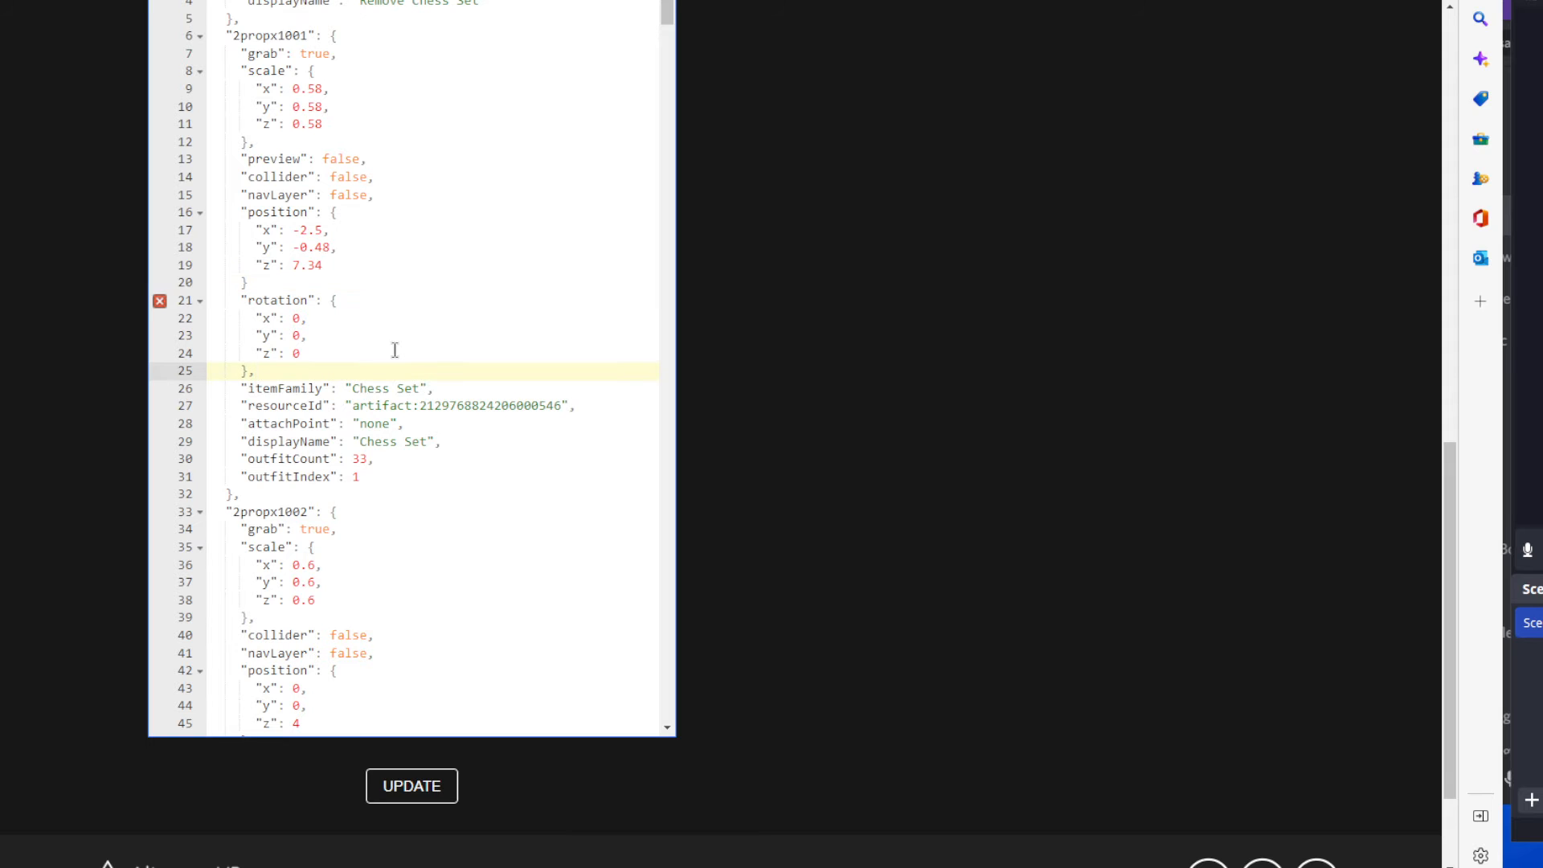
click(277, 283)
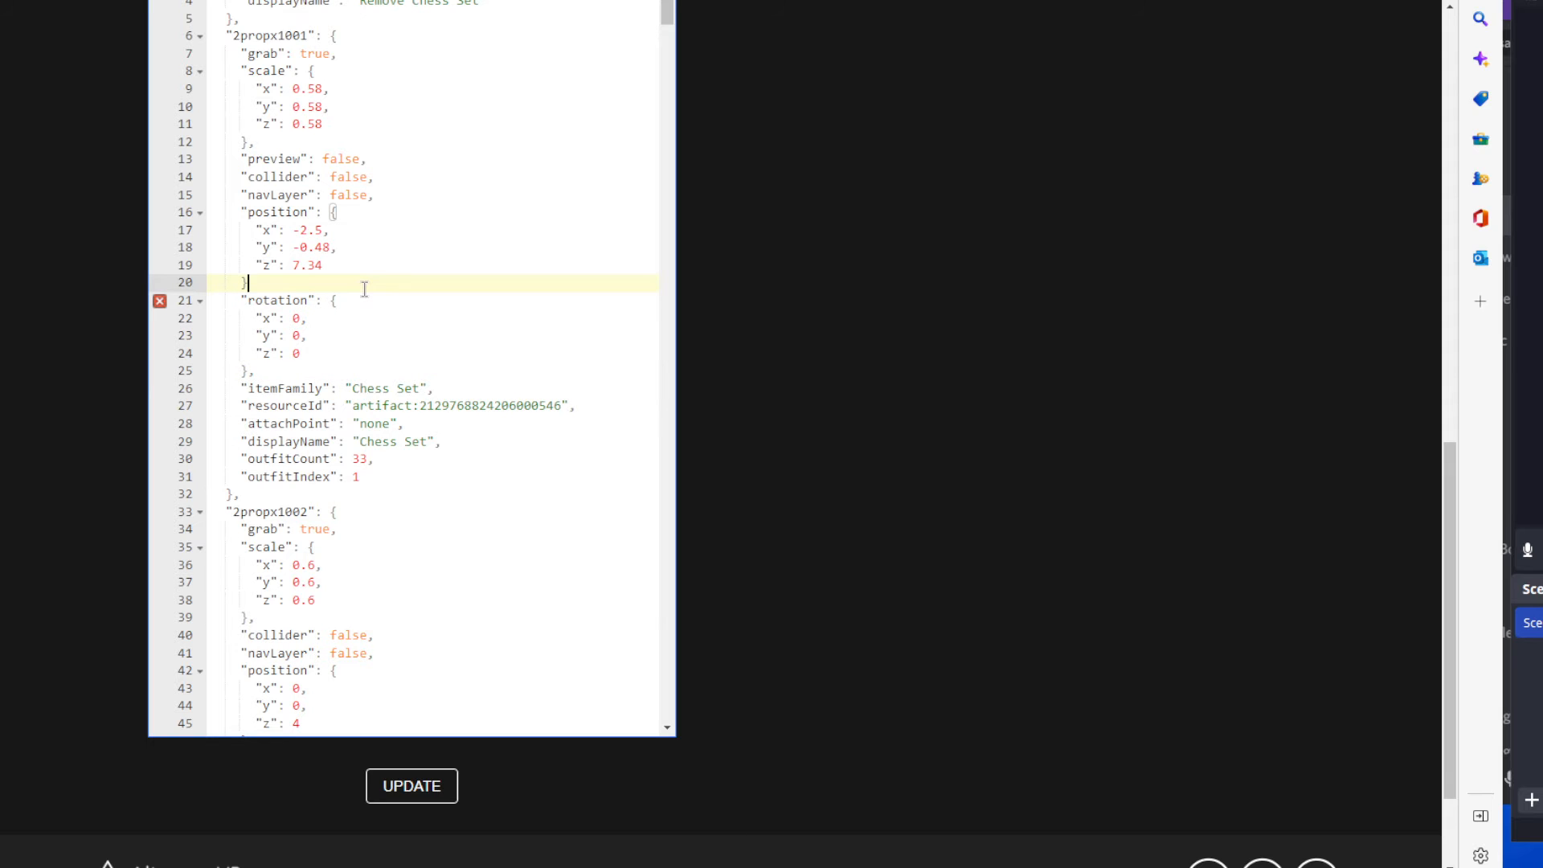
text(,)
click(325, 371)
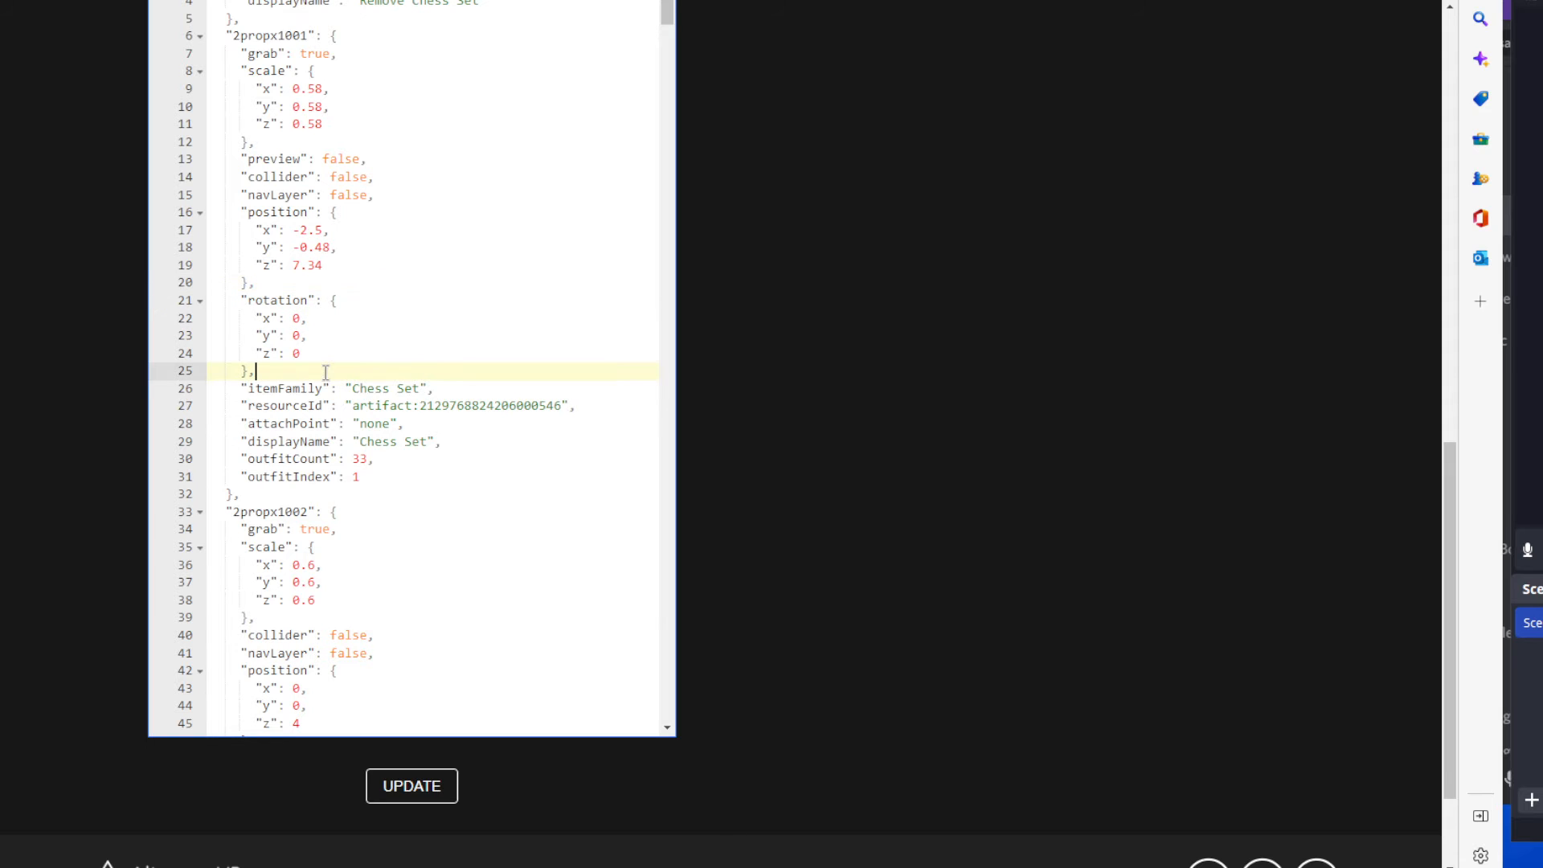
Examine how braces and commas separate the position and rotation blocks in the 2propx1001 entry, and continue to the following entries.
drag(240, 283, 257, 370)
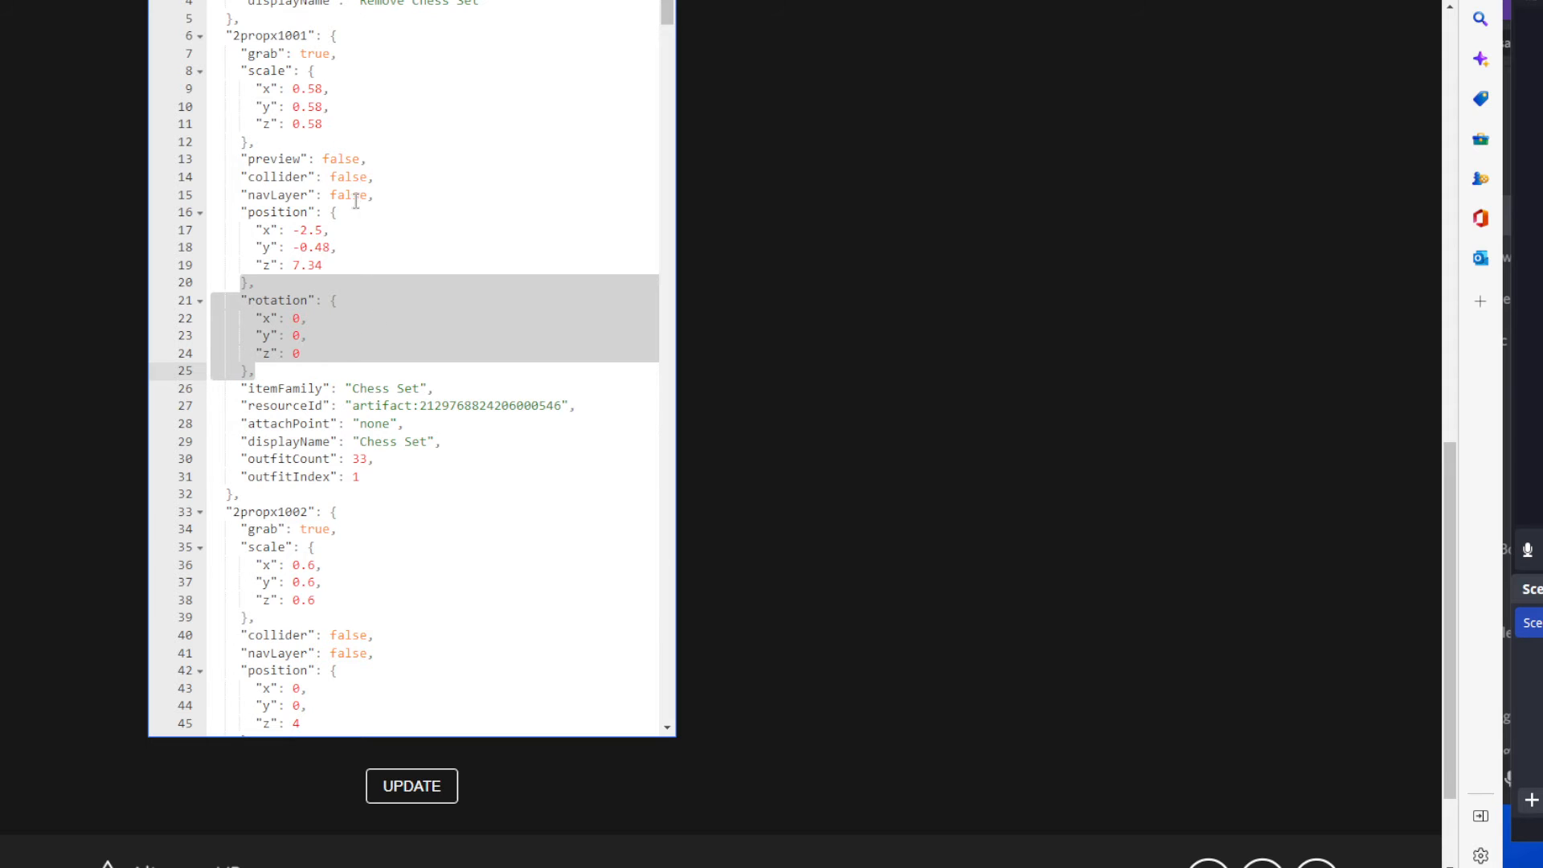
click(255, 285)
drag(234, 143, 290, 261)
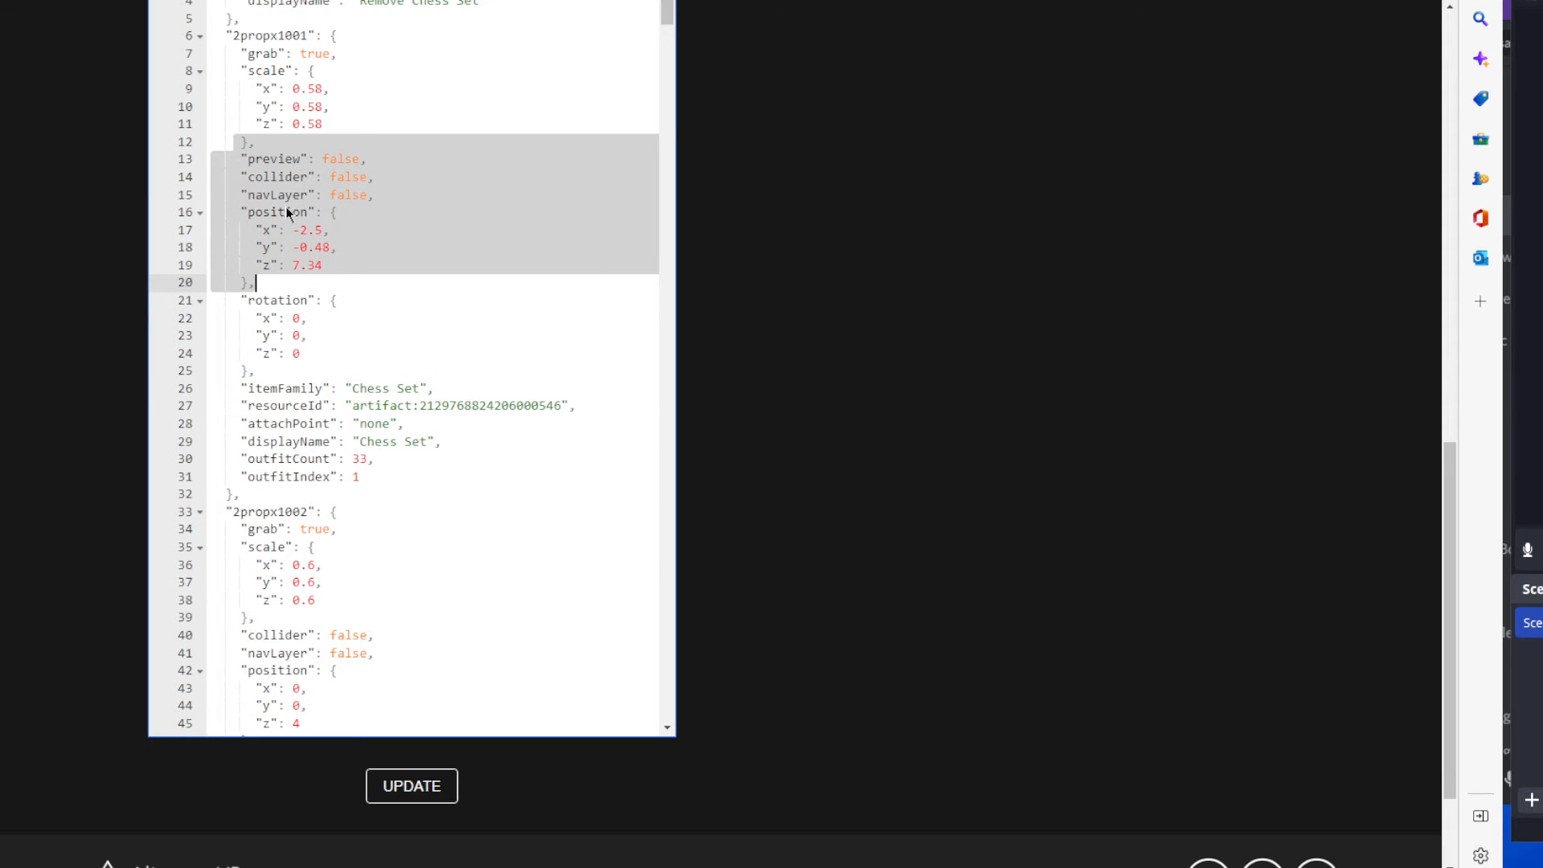
click(356, 287)
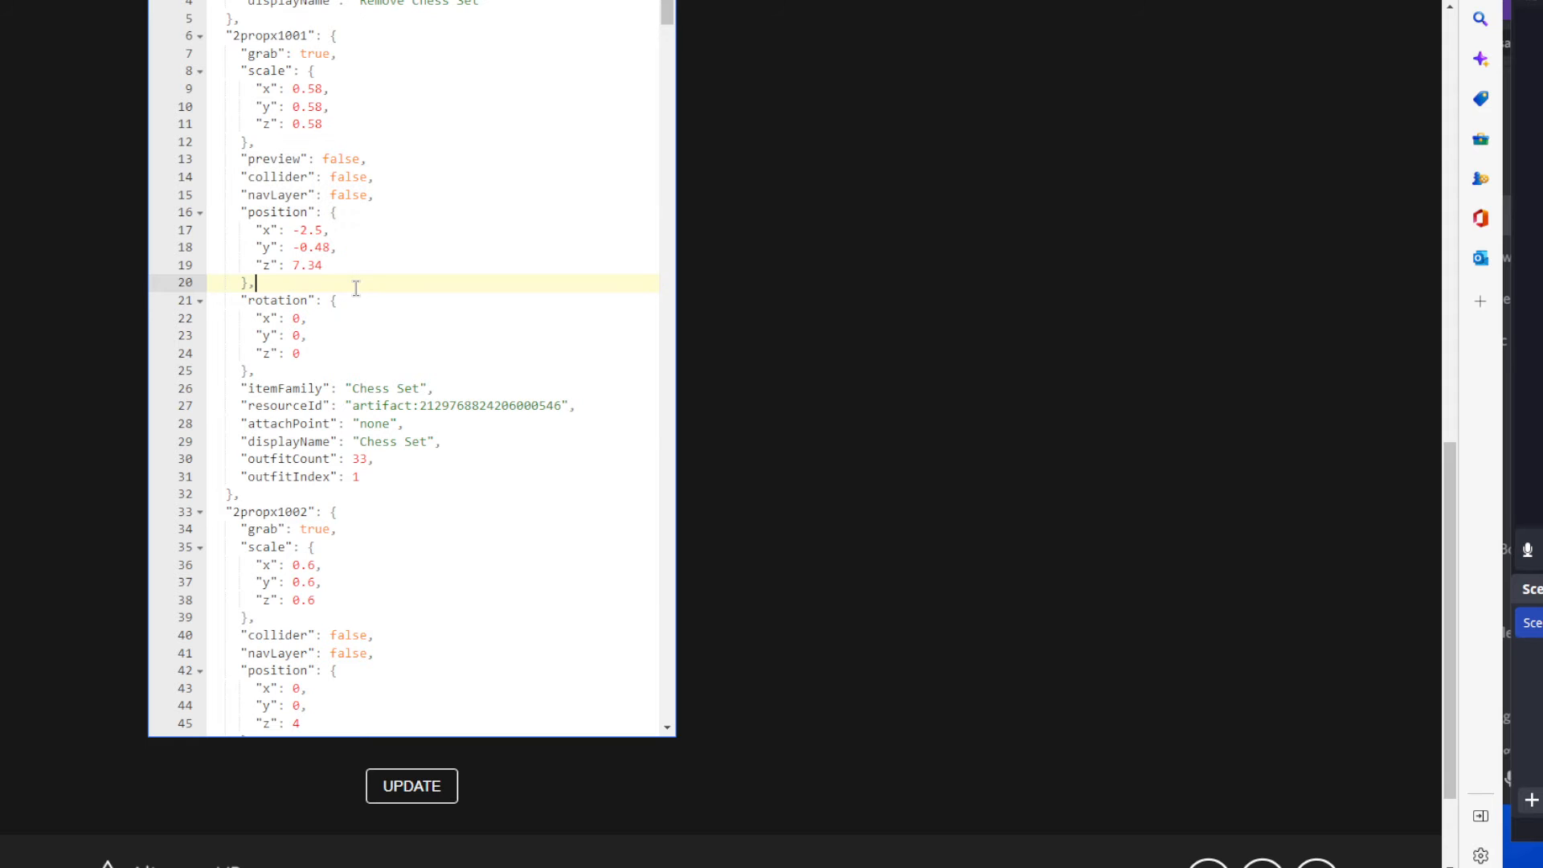
click(355, 303)
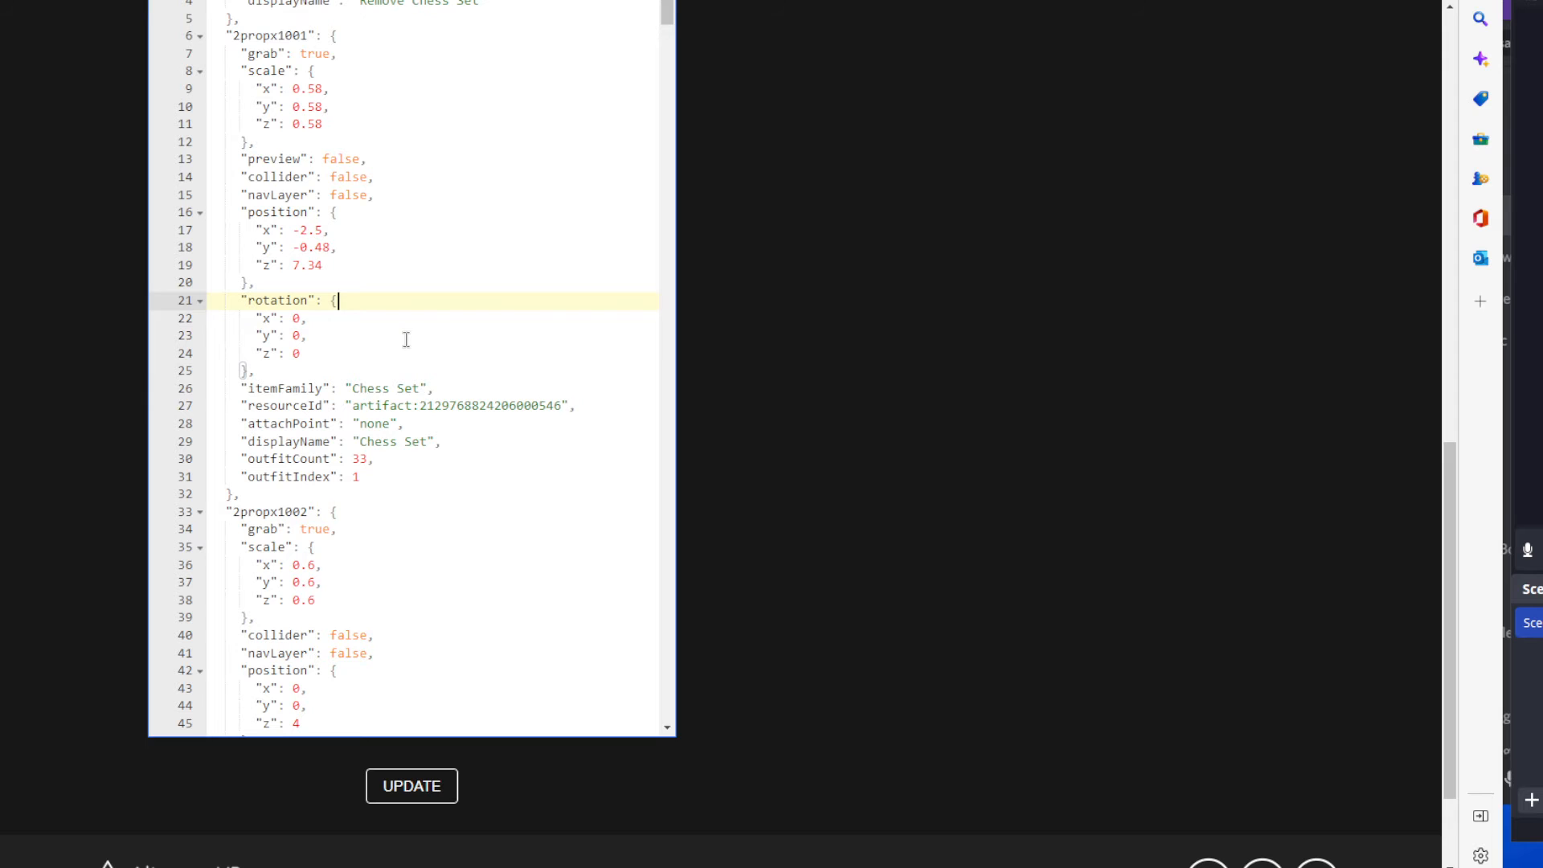
scroll(405, 340, down, 8)
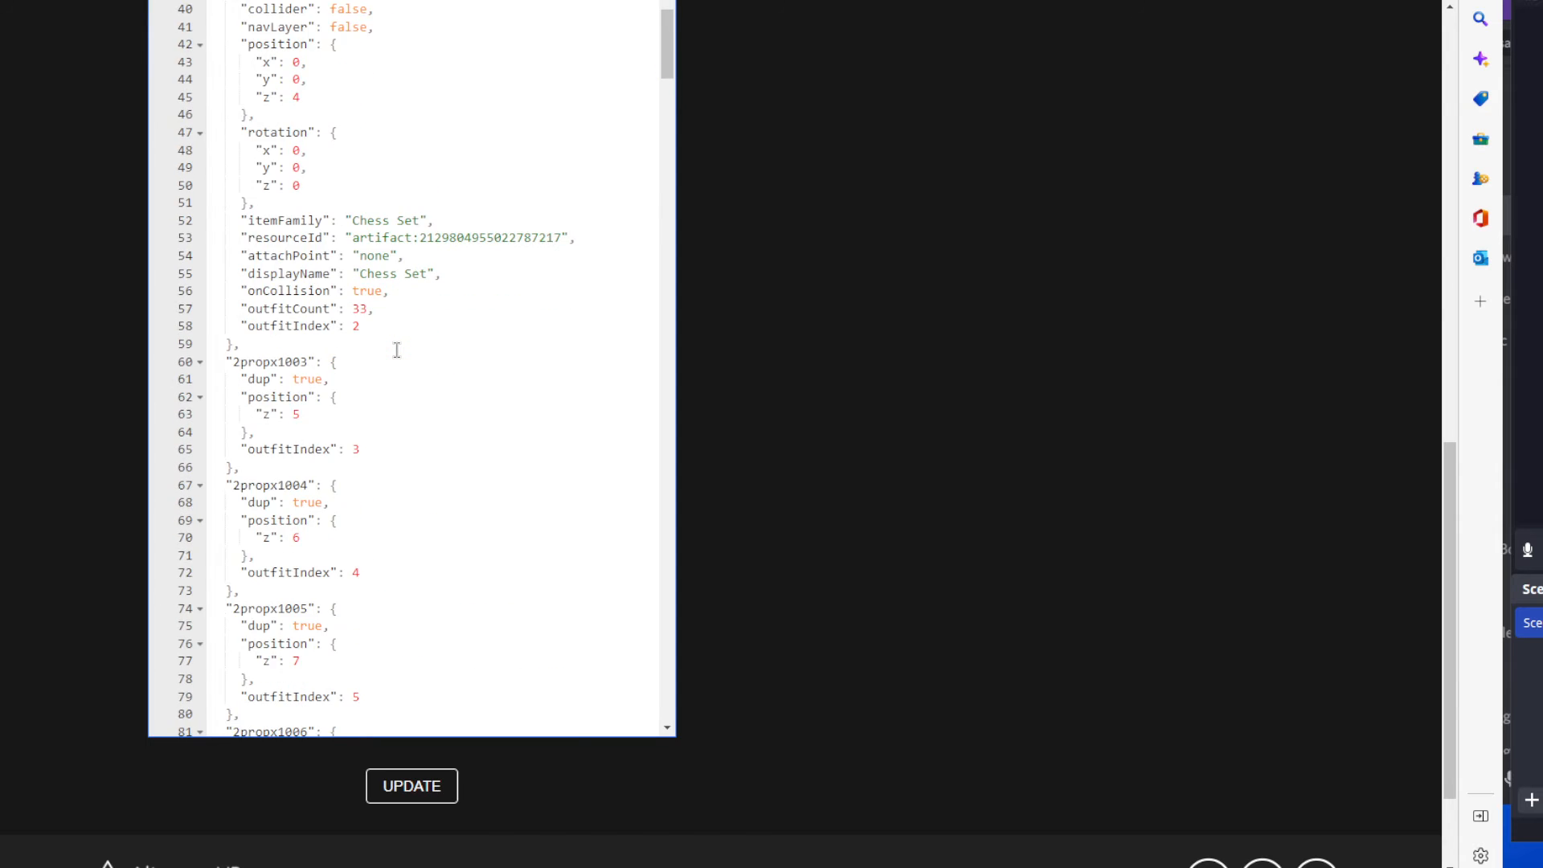
Add the line "rigidBody": "true", after the rotation block of the 2propx1002 entry.
scroll(396, 350, down, 3)
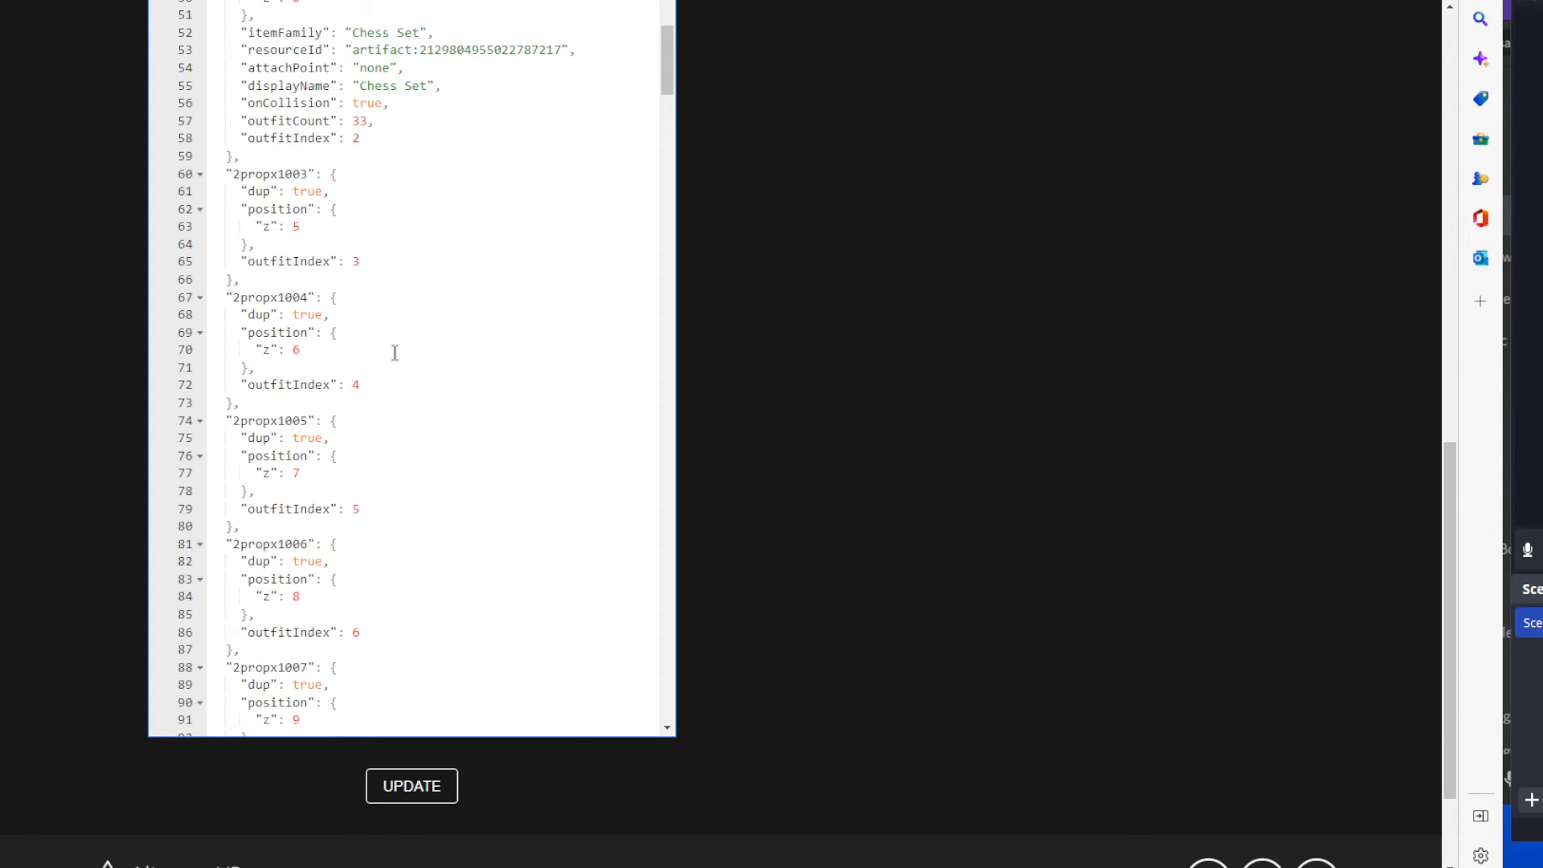
scroll(395, 352, up, 2)
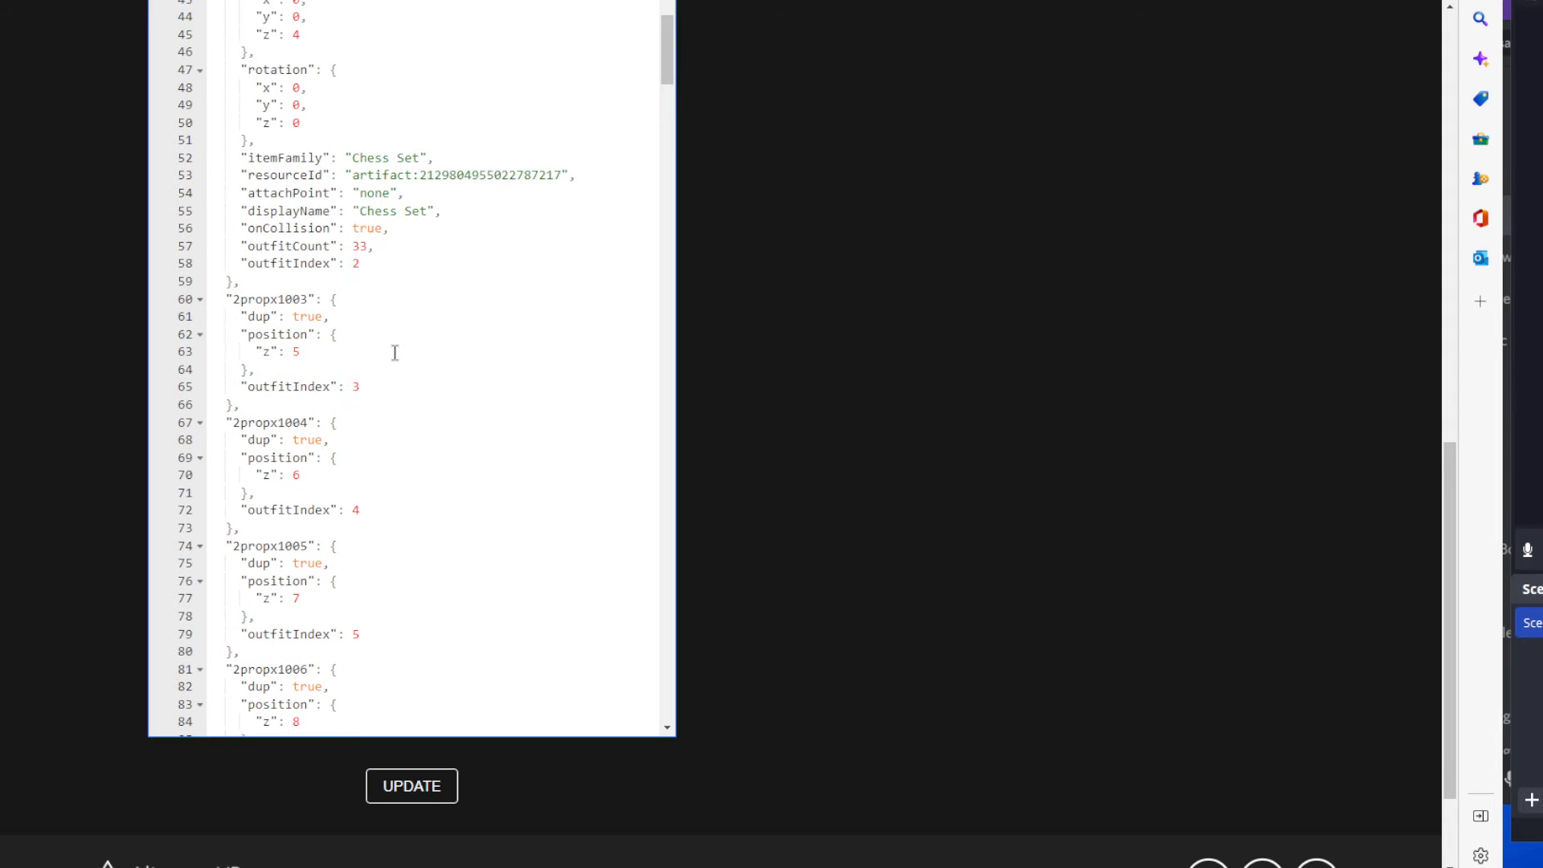
click(261, 143)
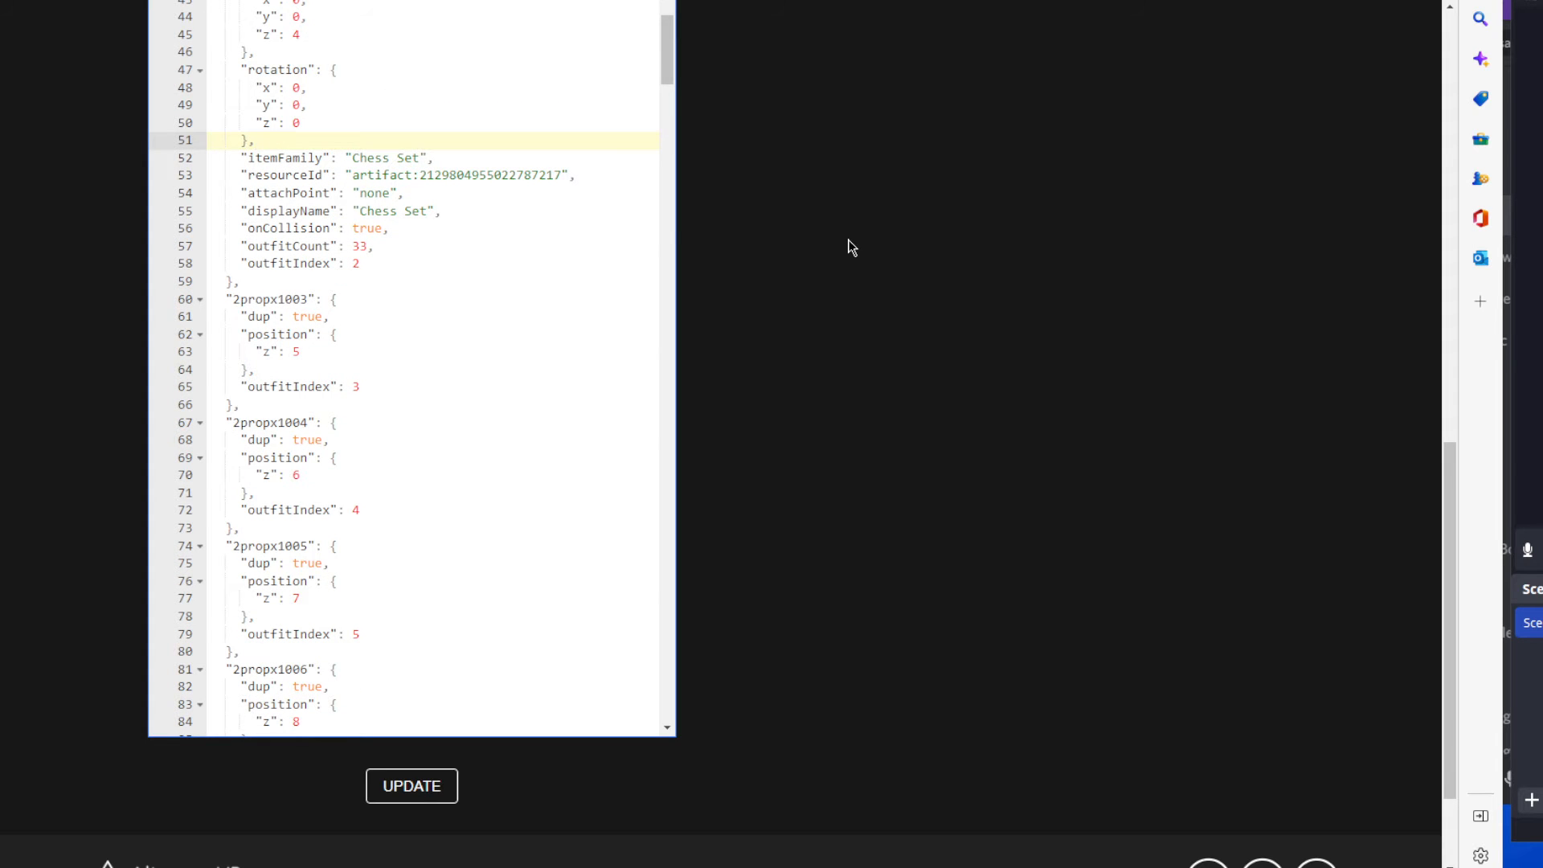
key(Return)
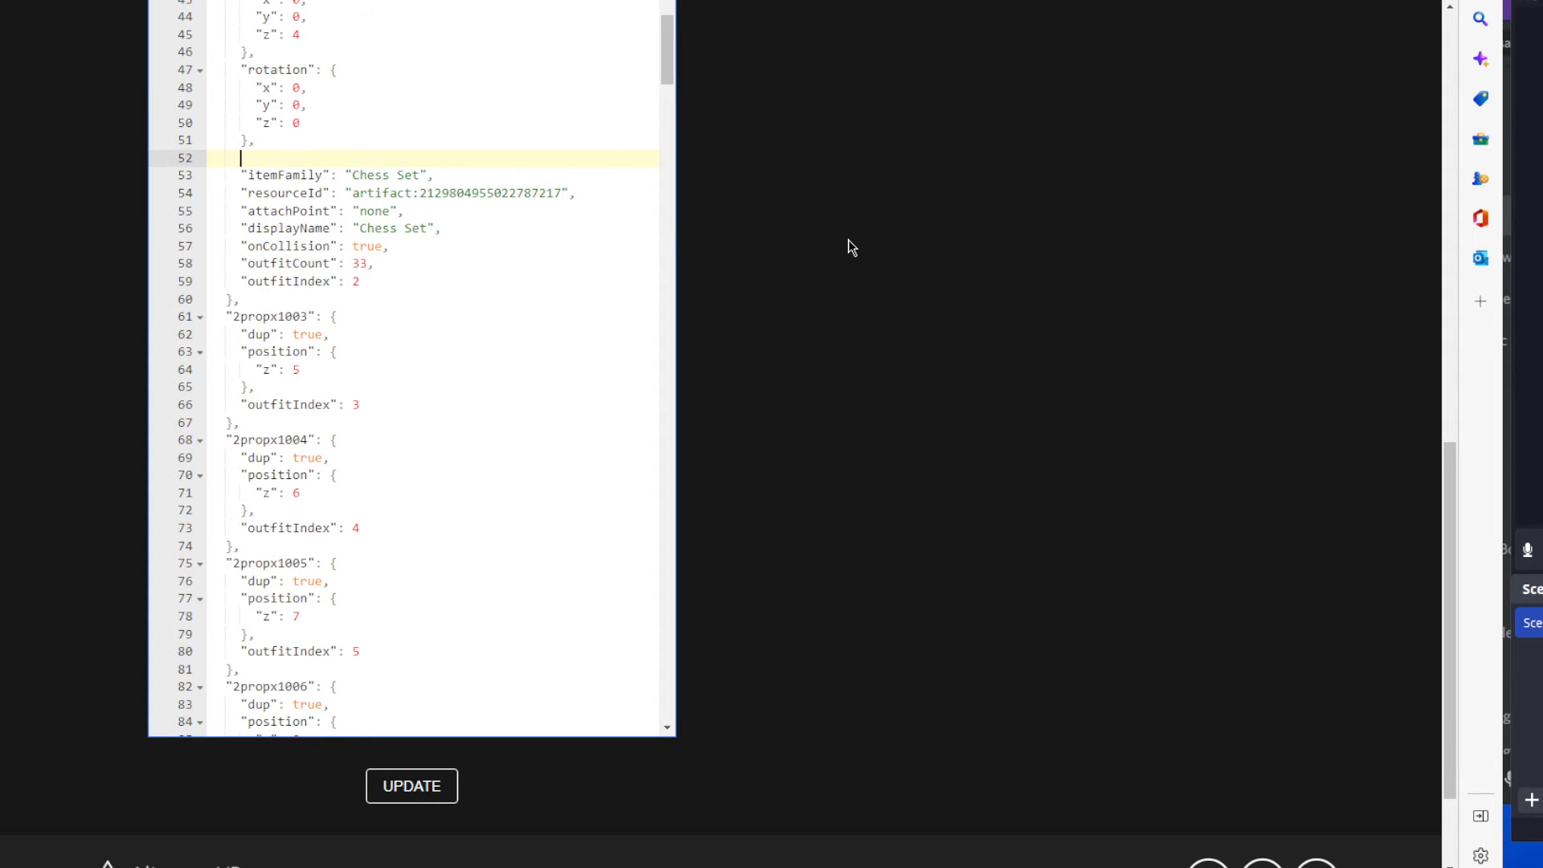
text("rigidBody": "true")
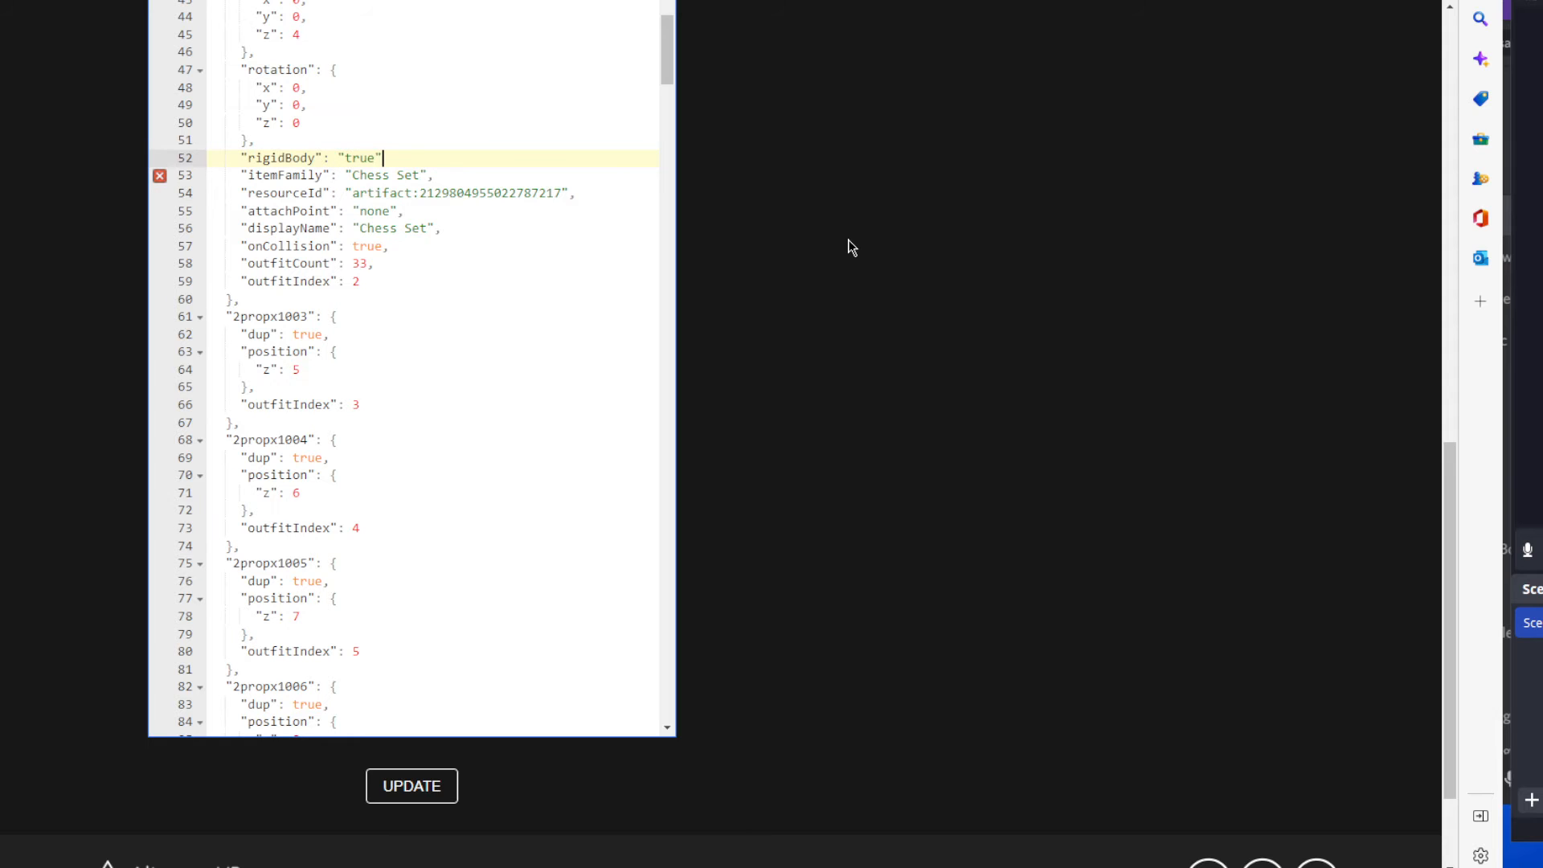
text(,)
Examine the whole 2propx1002 entry, including its rigidBody line, its prop number and its outfitIndex.
scroll(341, 193, up, 5)
scroll(320, 301, up, 1)
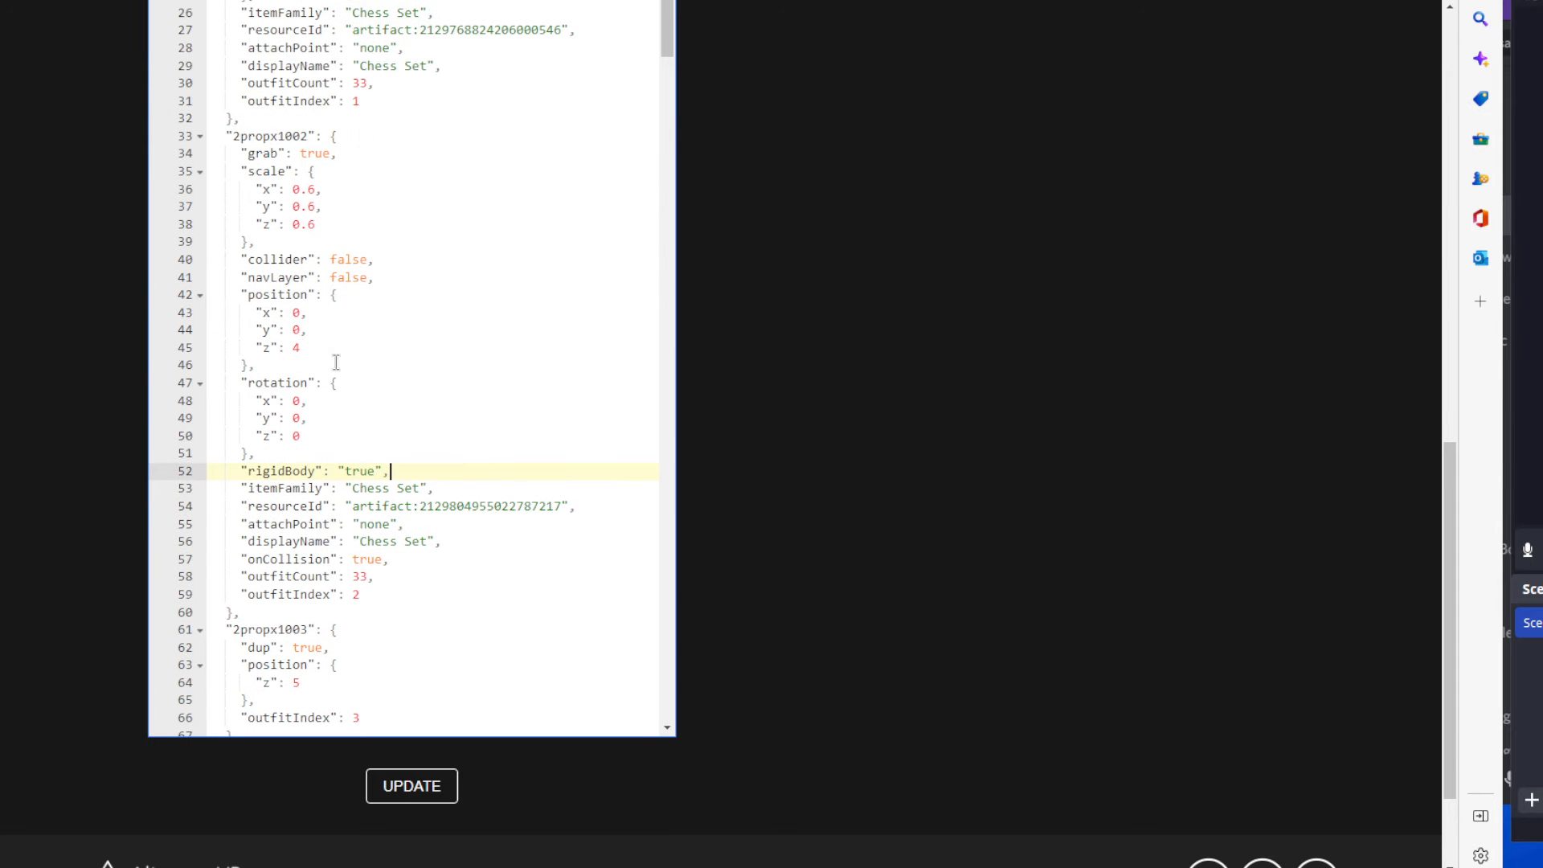
click(374, 592)
drag(374, 590, 211, 137)
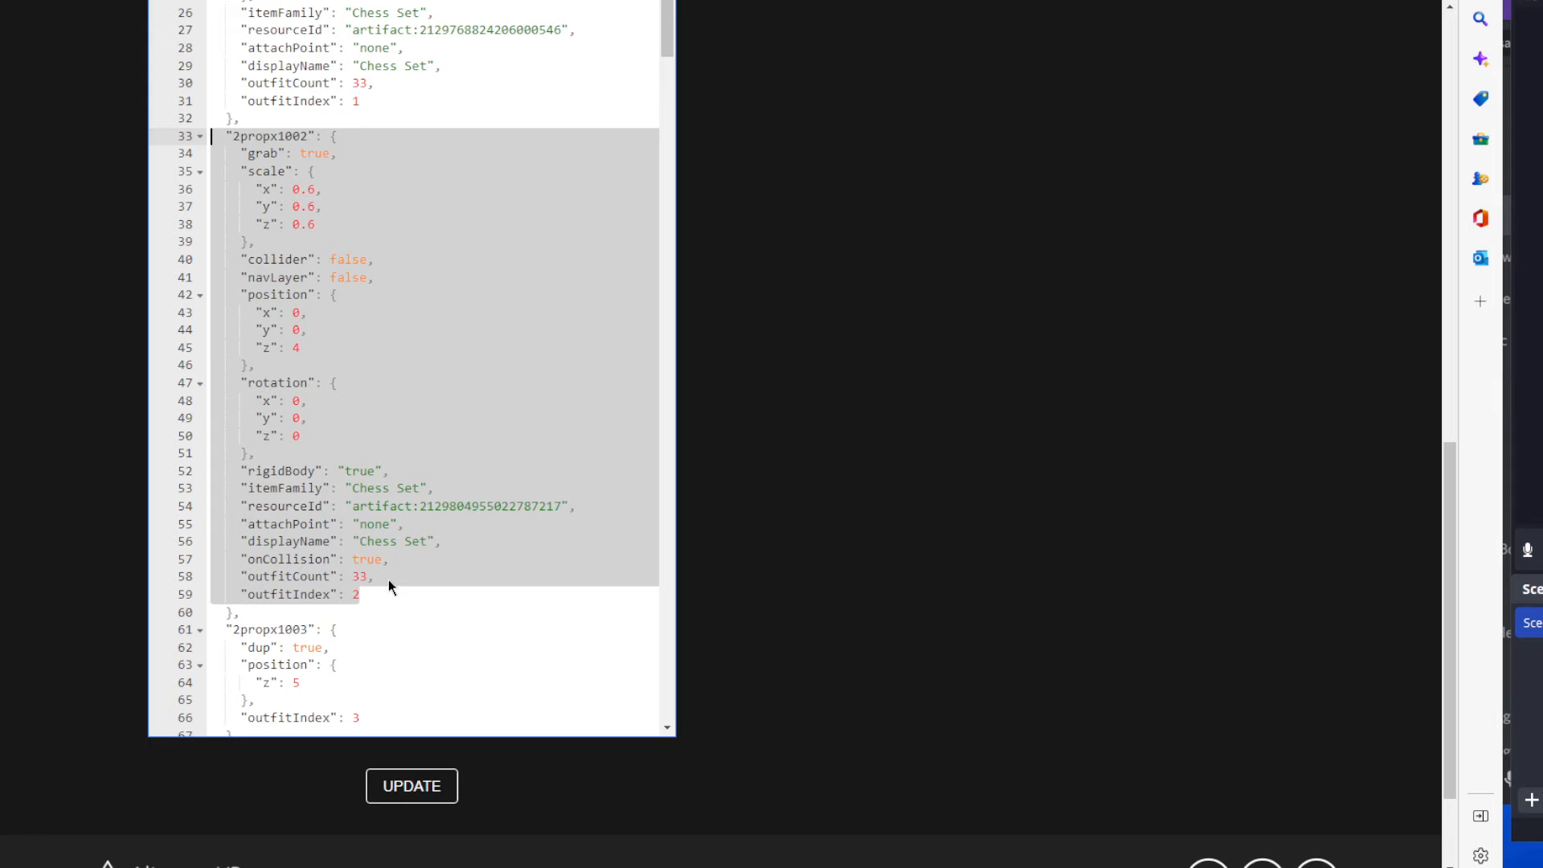
click(323, 472)
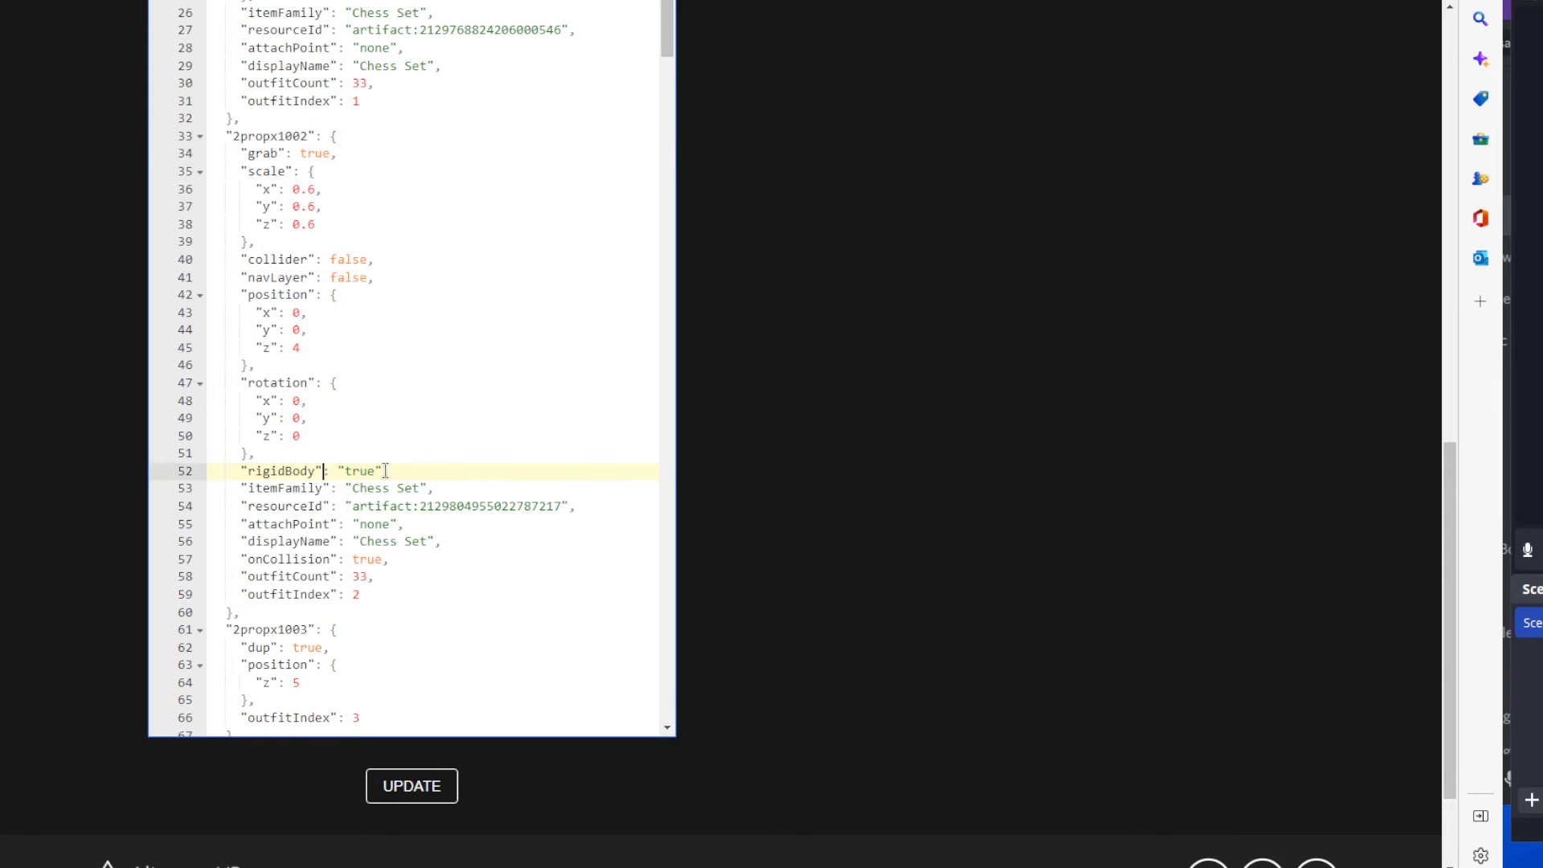
drag(385, 471, 235, 470)
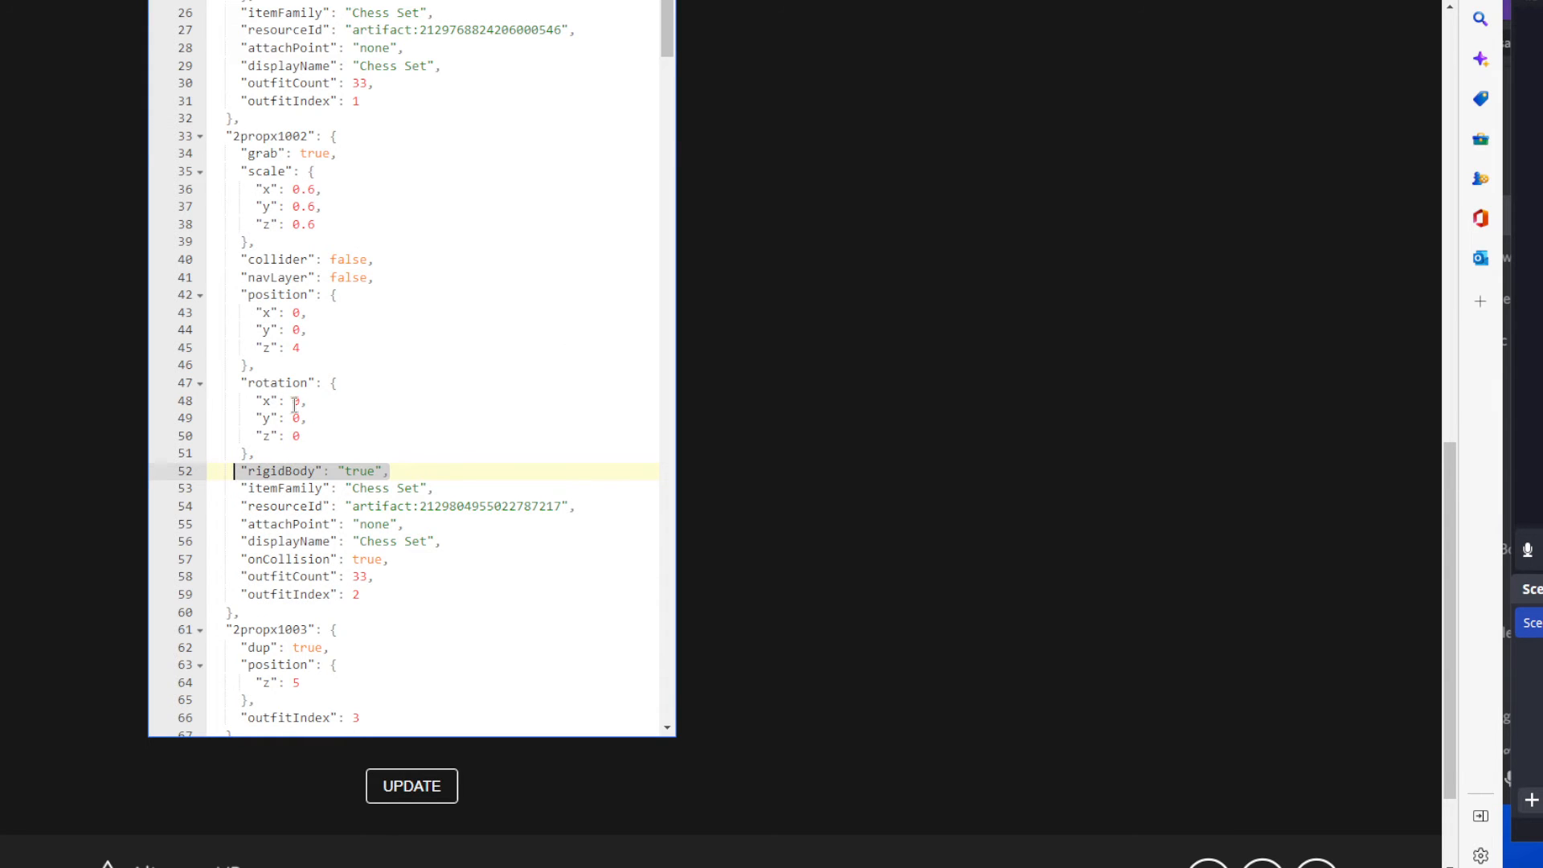
click(302, 137)
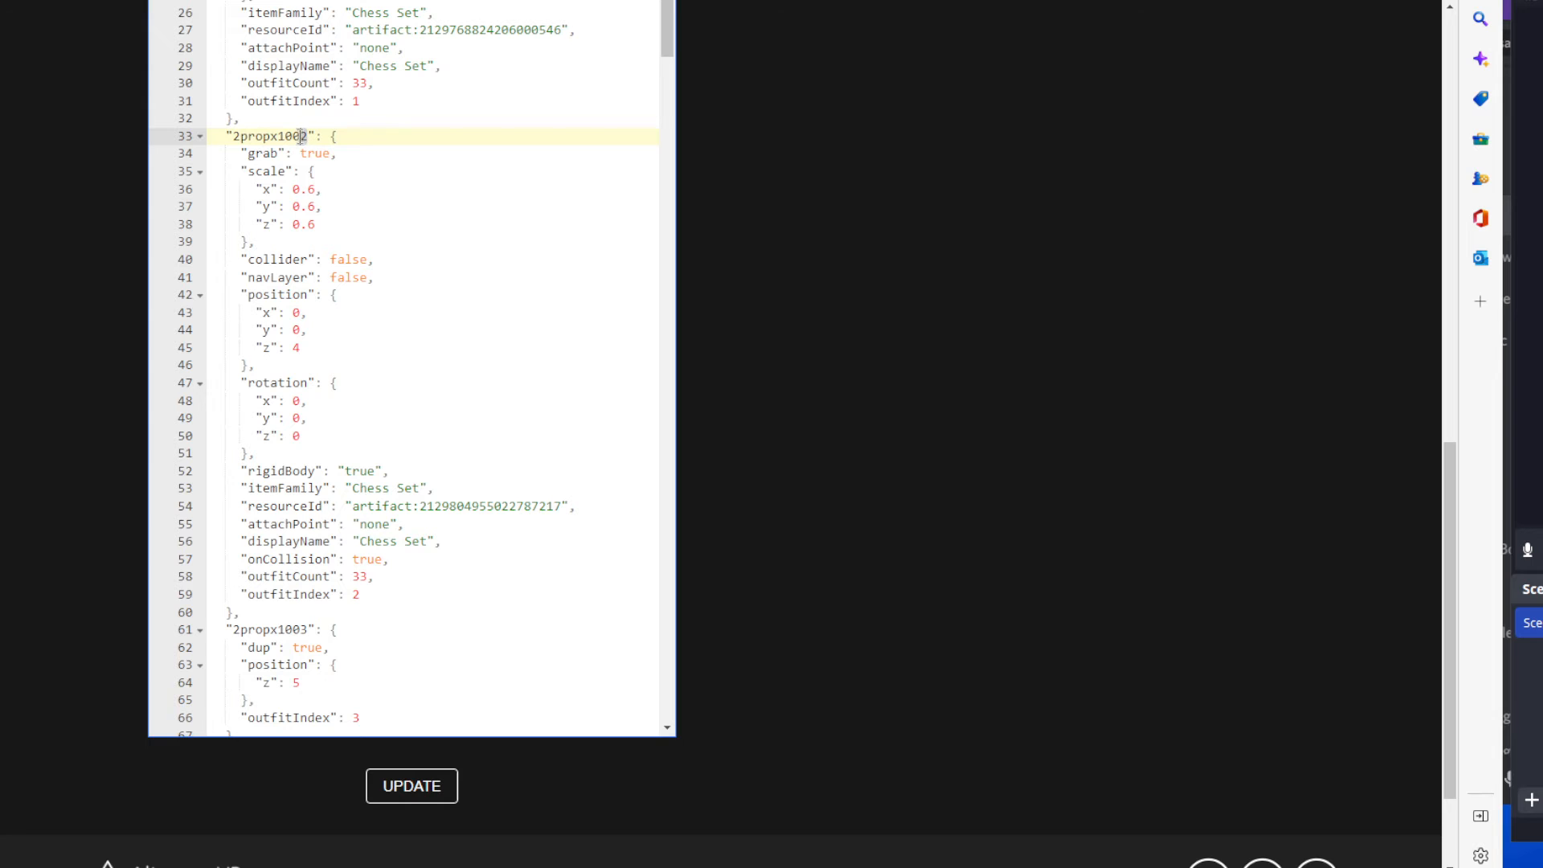
click(361, 594)
drag(361, 594, 345, 594)
Examine the dup flag and the position block of the shortened 2propx1003 entry.
scroll(321, 402, down, 2)
scroll(332, 443, down, 2)
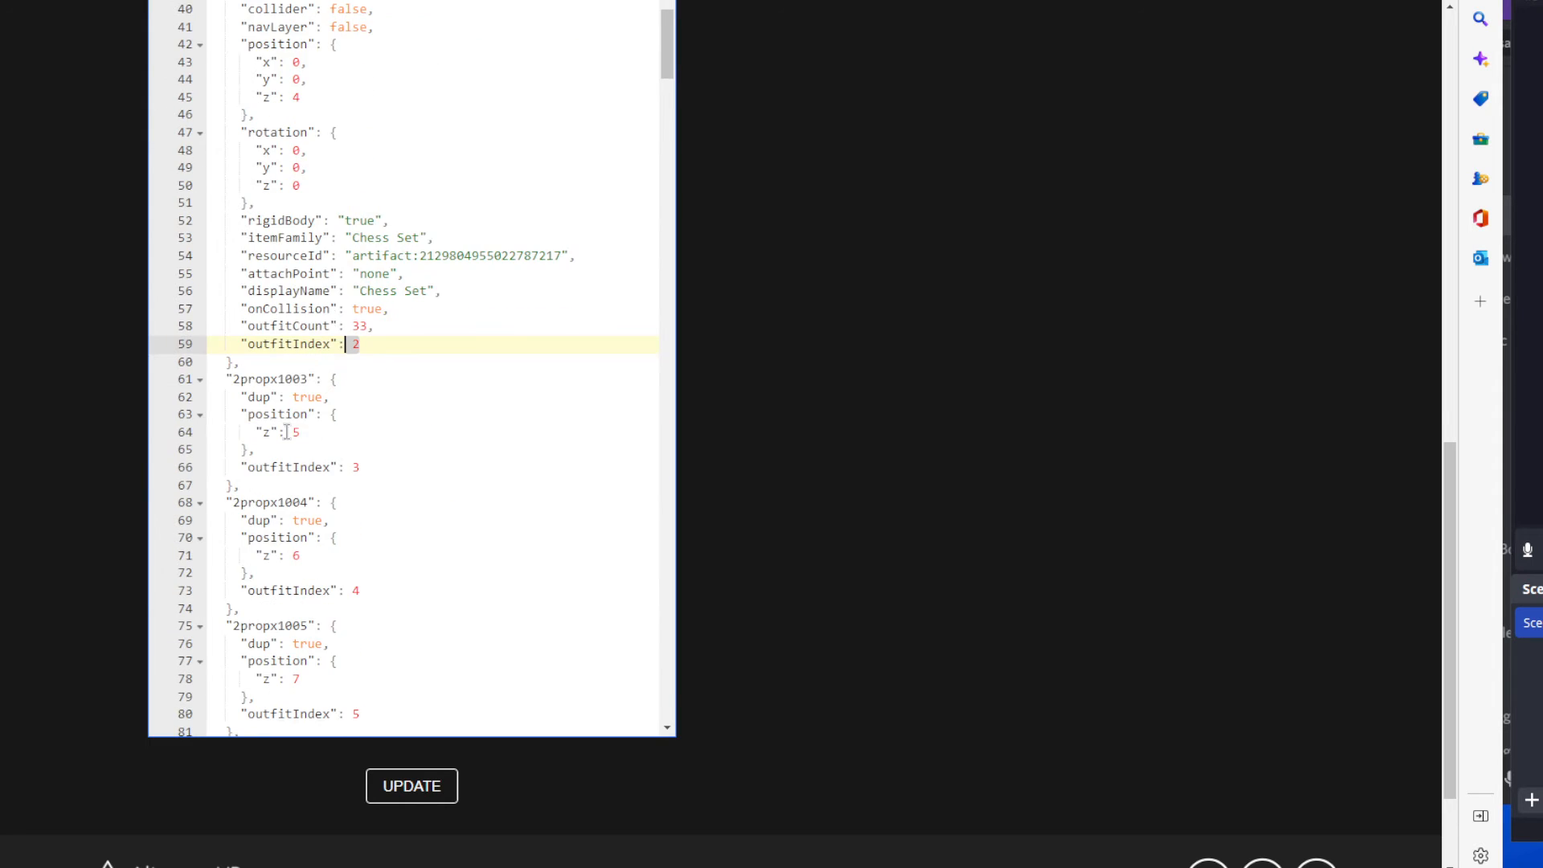
drag(227, 378, 341, 442)
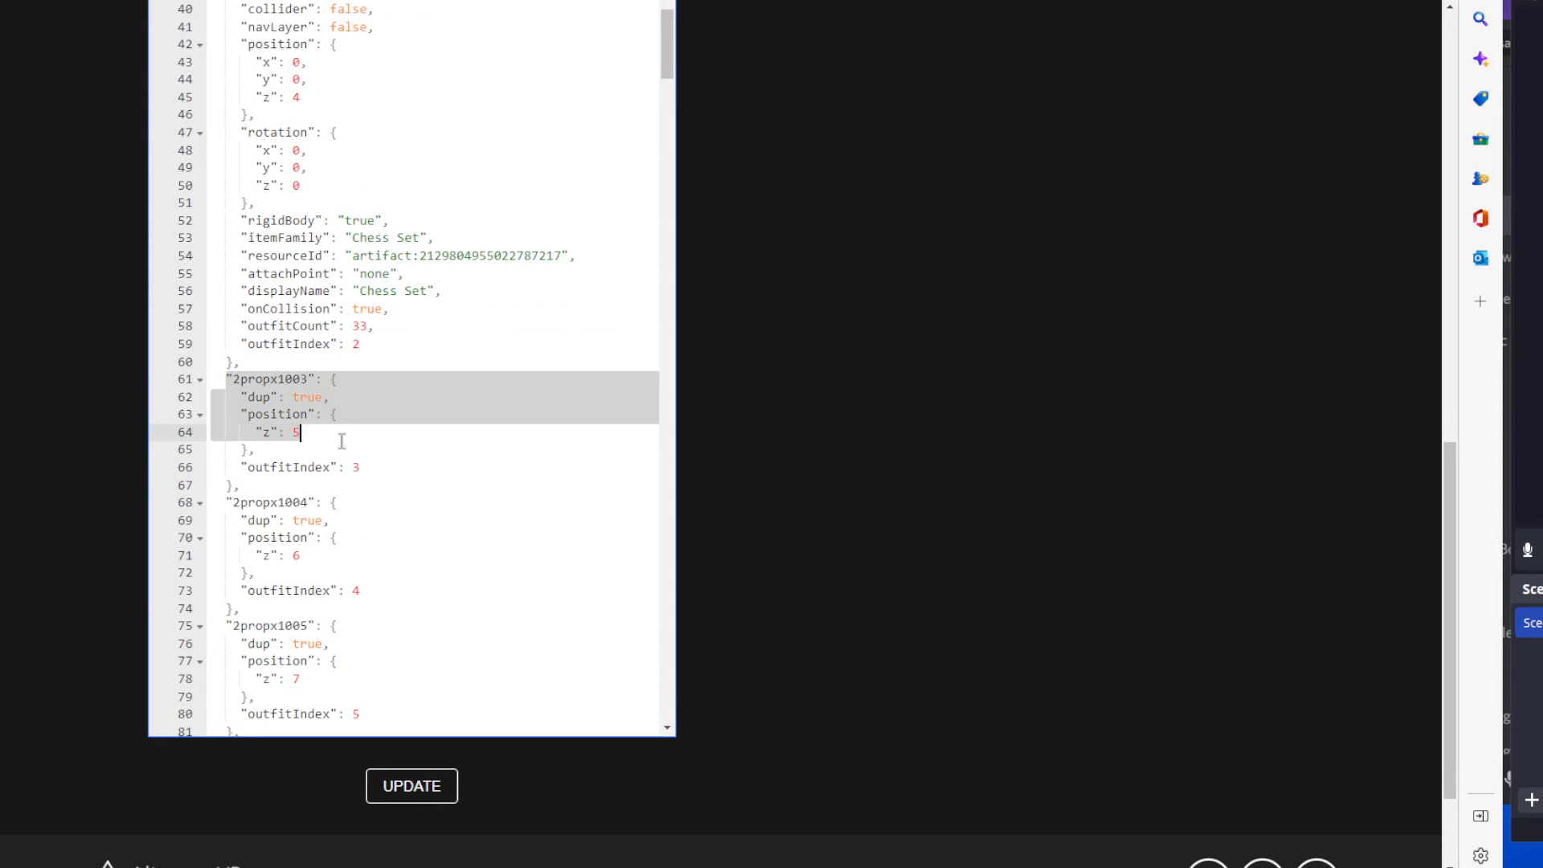
click(248, 397)
double_click(257, 397)
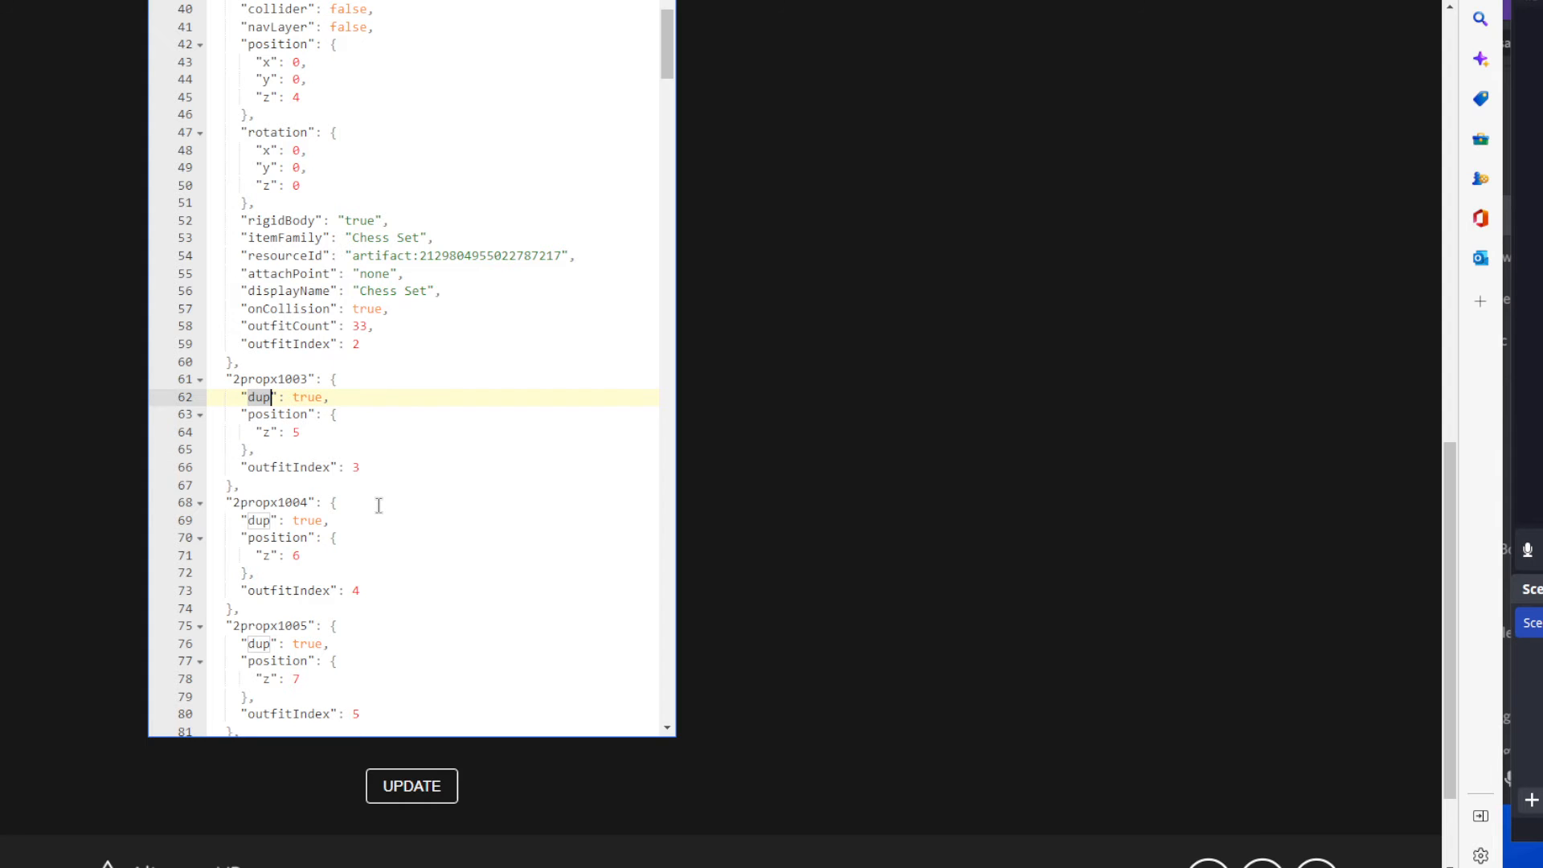
scroll(330, 419, down, 1)
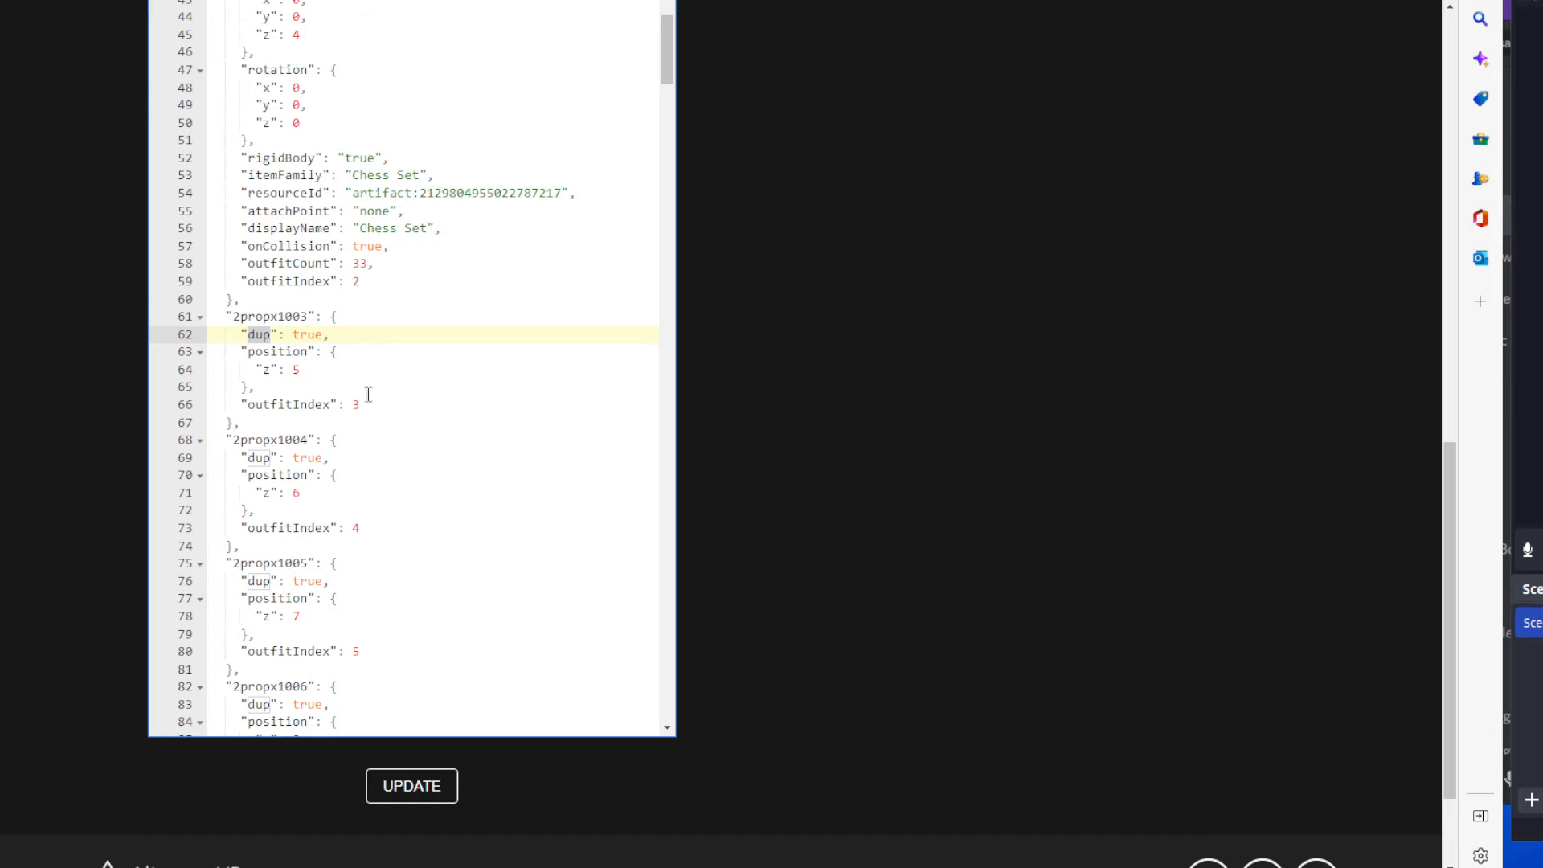
drag(332, 369, 228, 351)
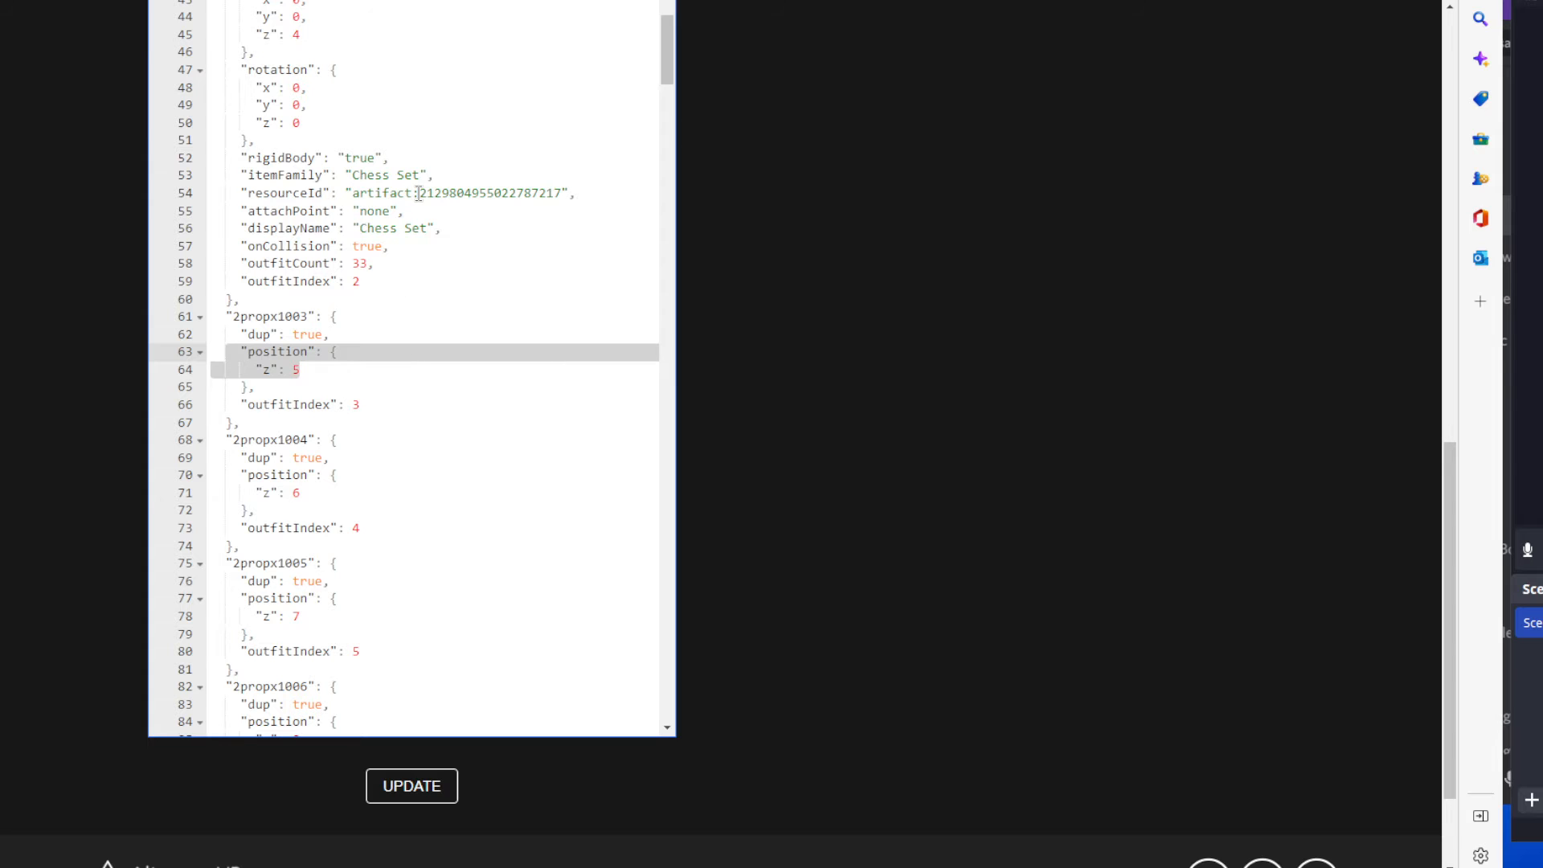
Review the artifact number, rigidBody value, and scale through position properties of the 2propx1002 entry.
drag(419, 193, 555, 194)
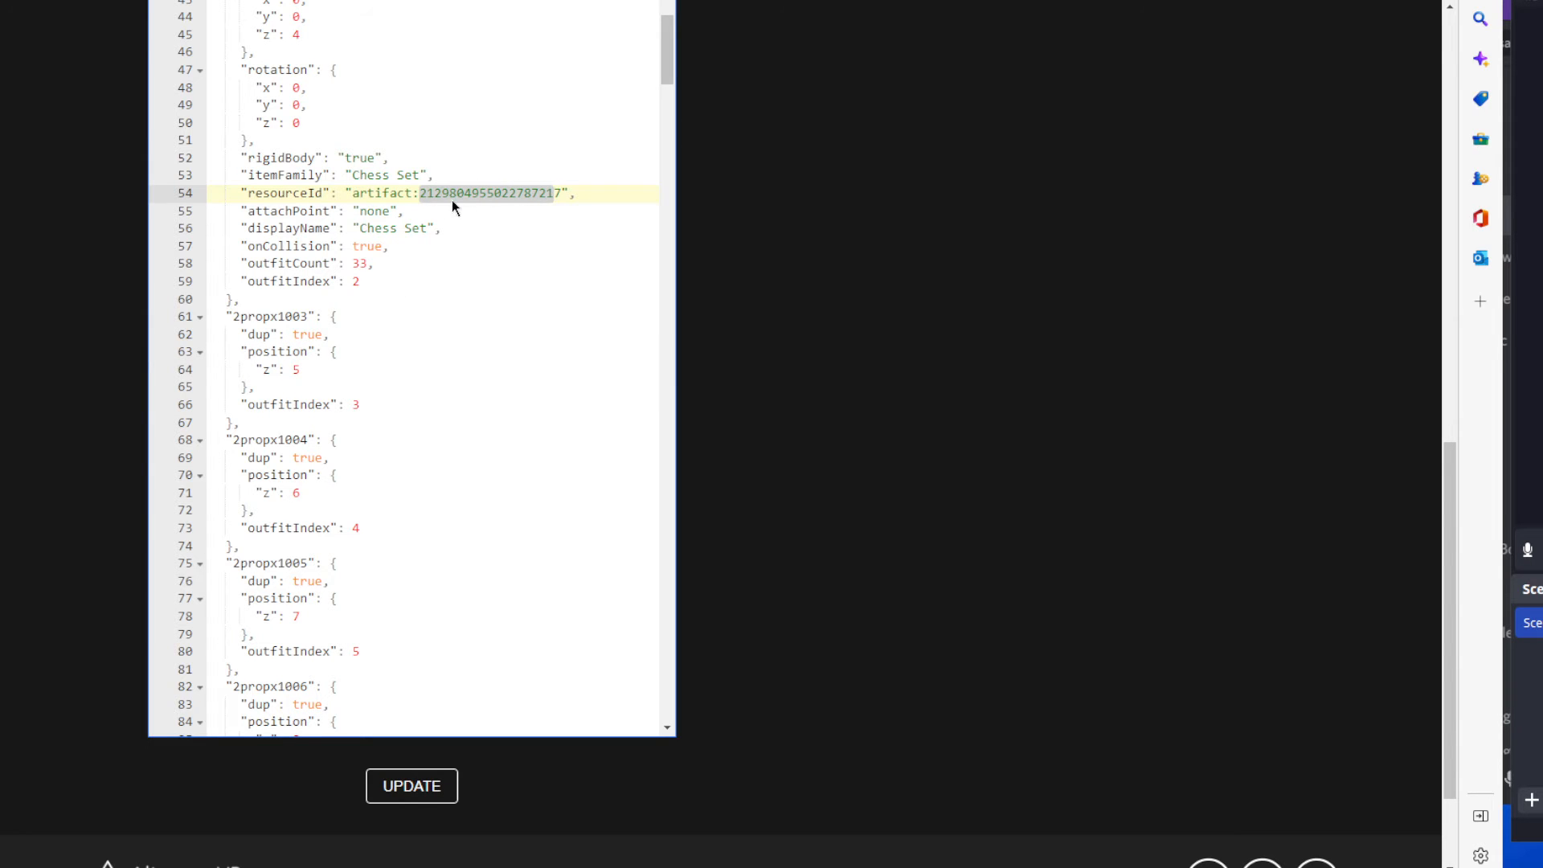
drag(424, 176, 346, 158)
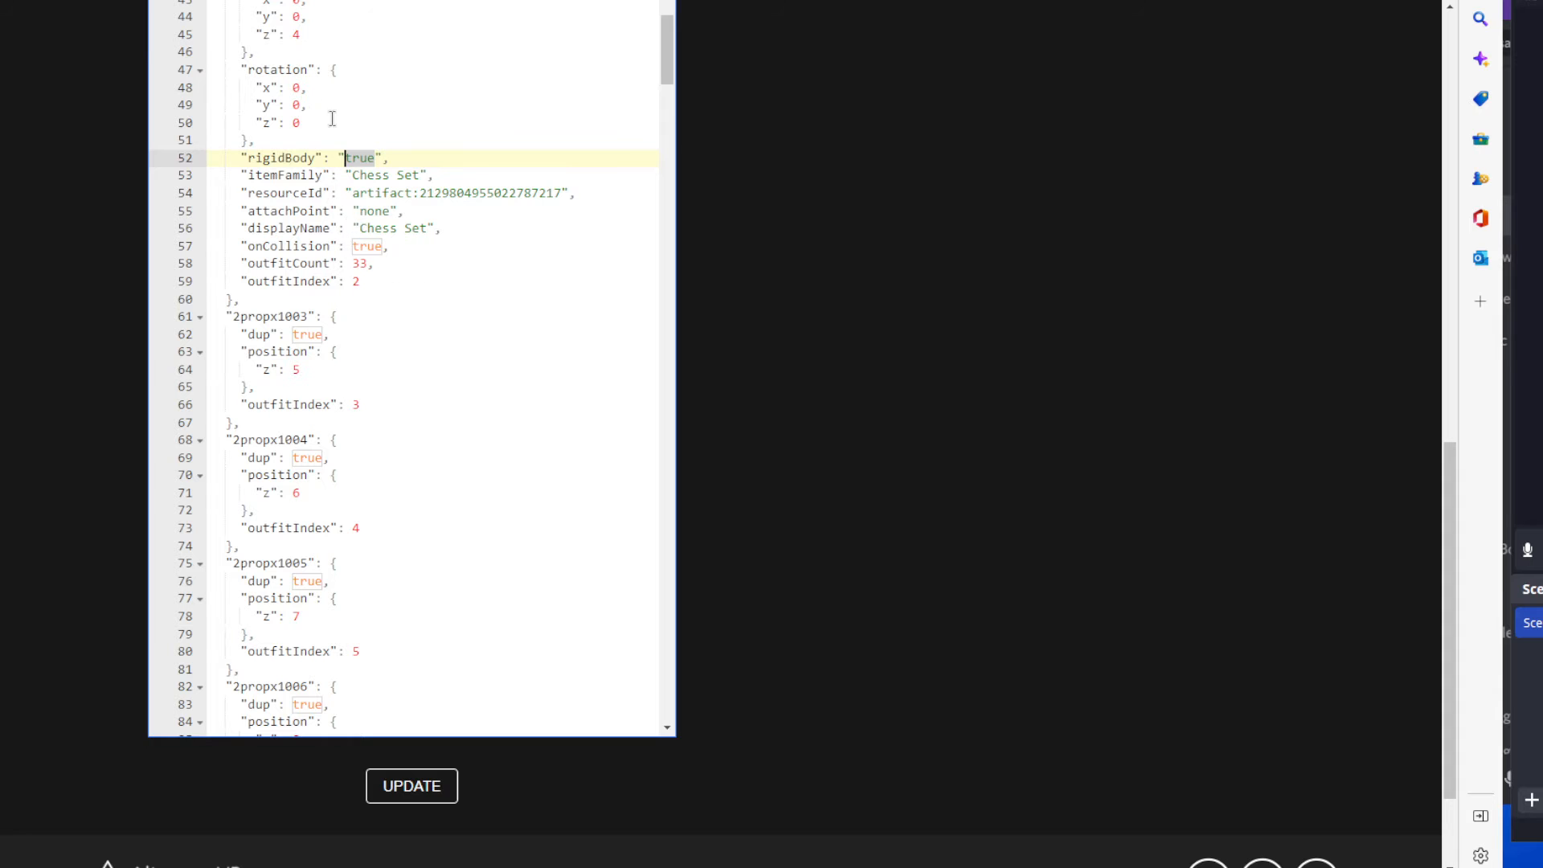
scroll(368, 182, up, 3)
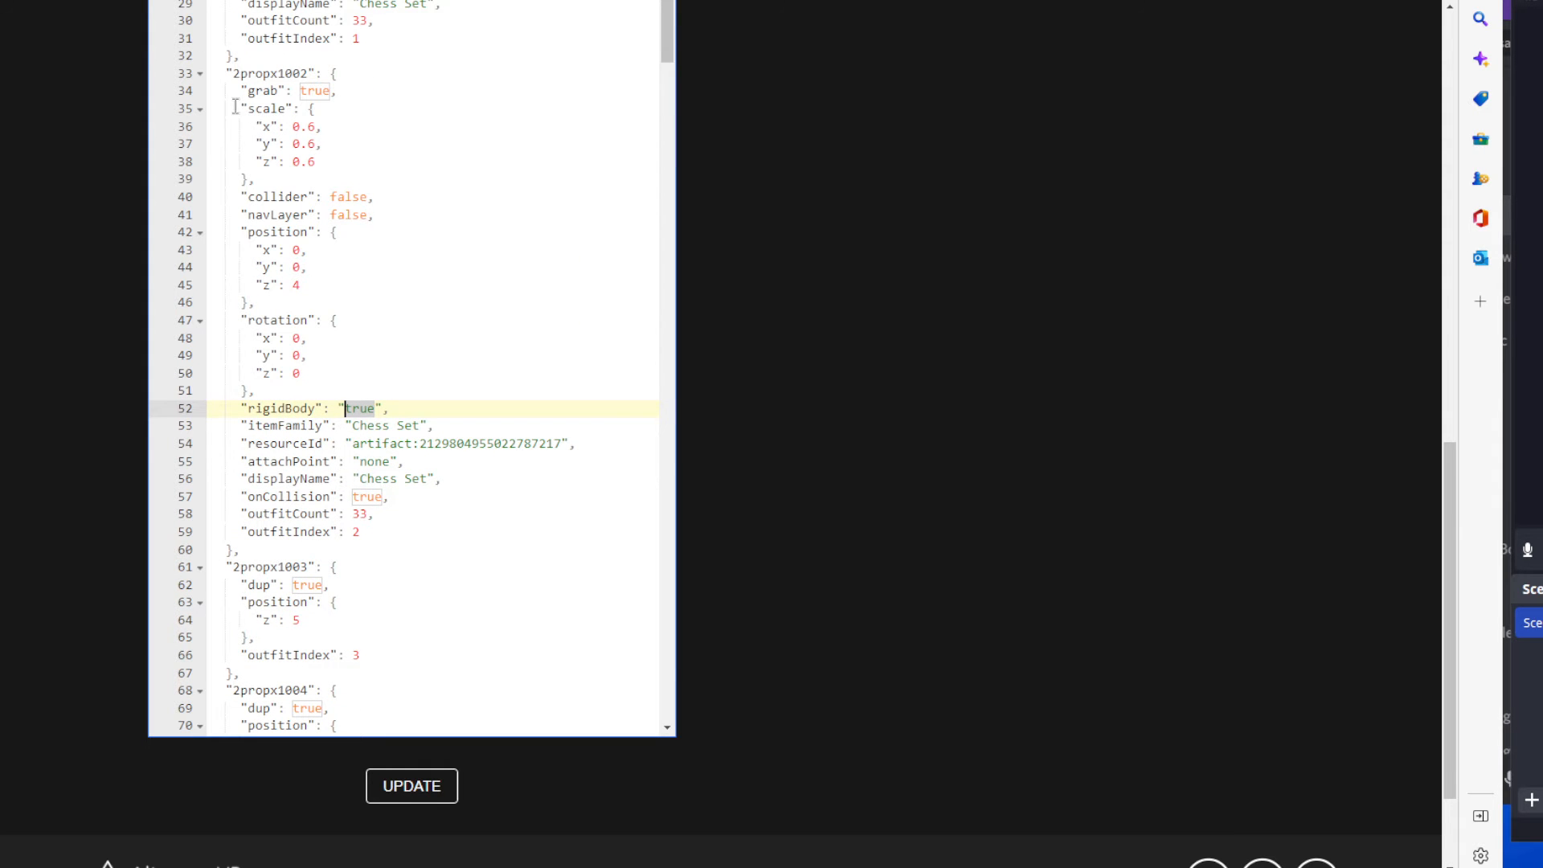
drag(227, 108, 372, 246)
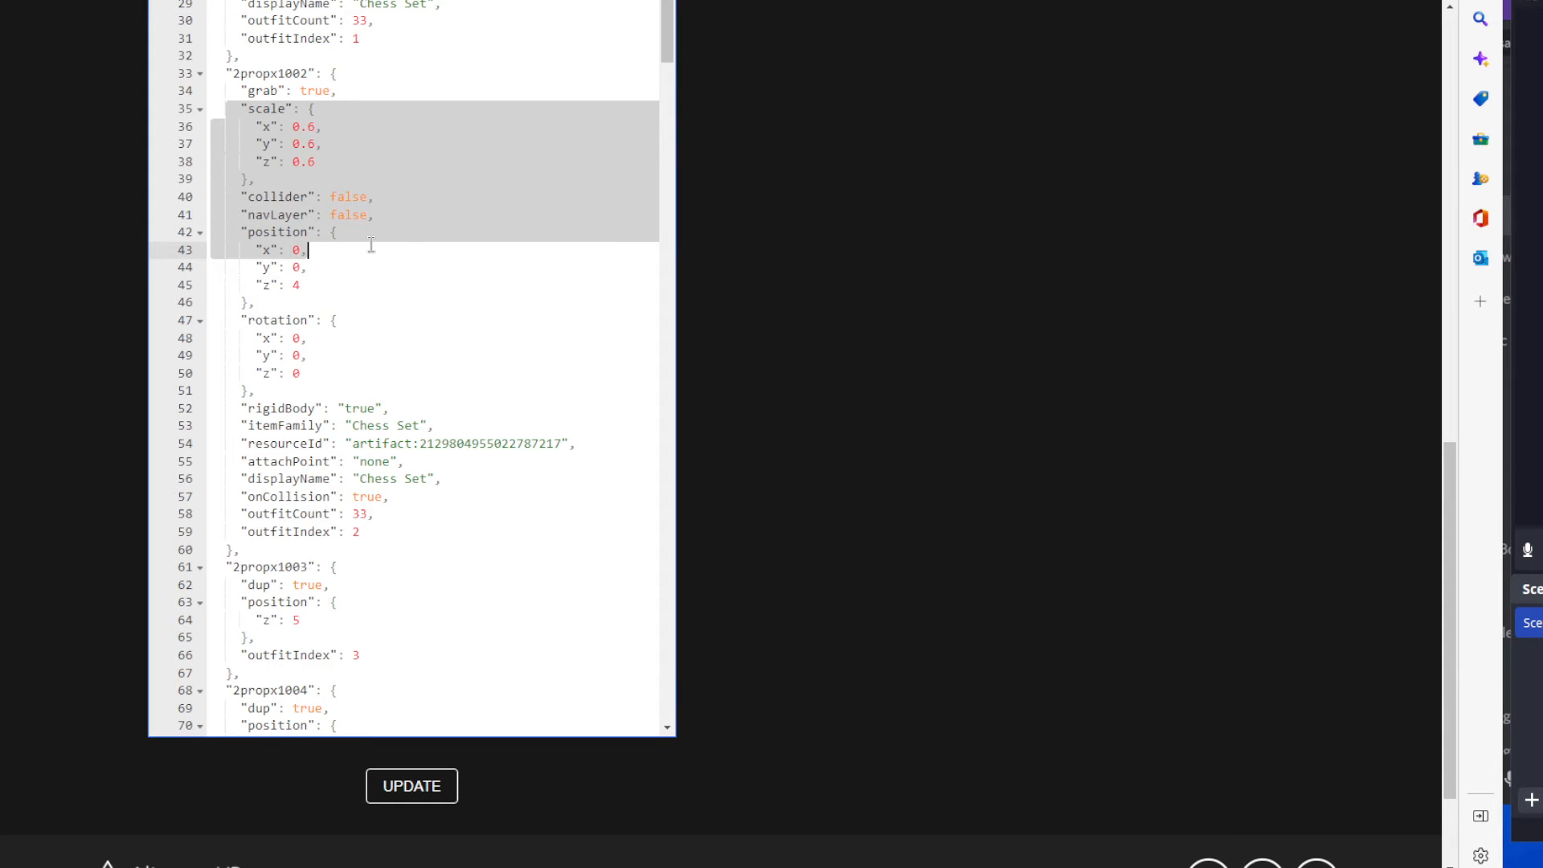
drag(371, 245, 372, 271)
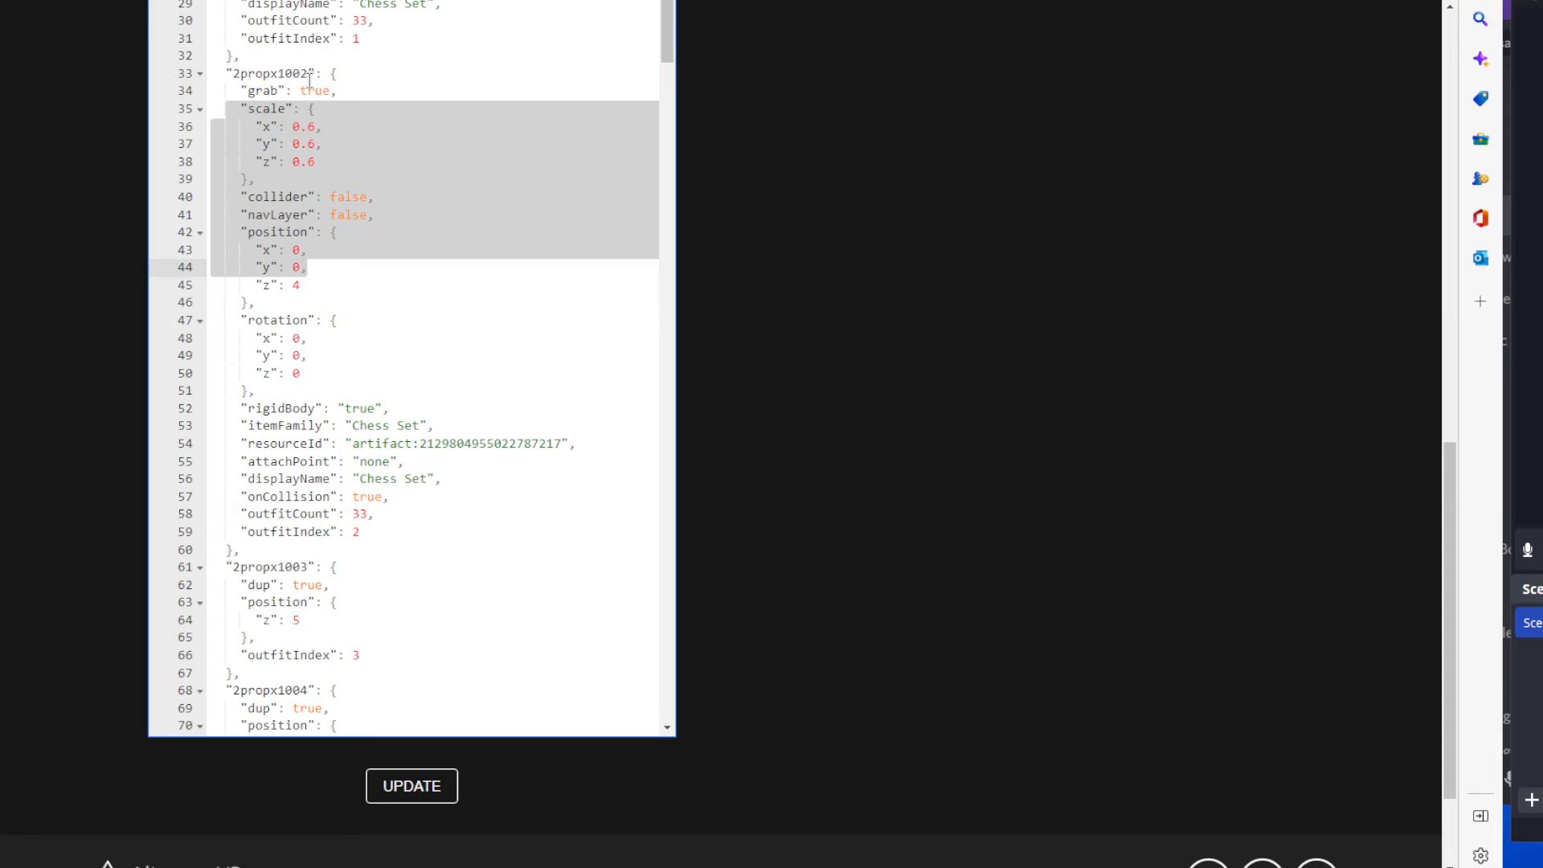
Compare the full 2propx1002 entry with the shortened 2propx1003 entry that duplicates it.
scroll(420, 389, down, 3)
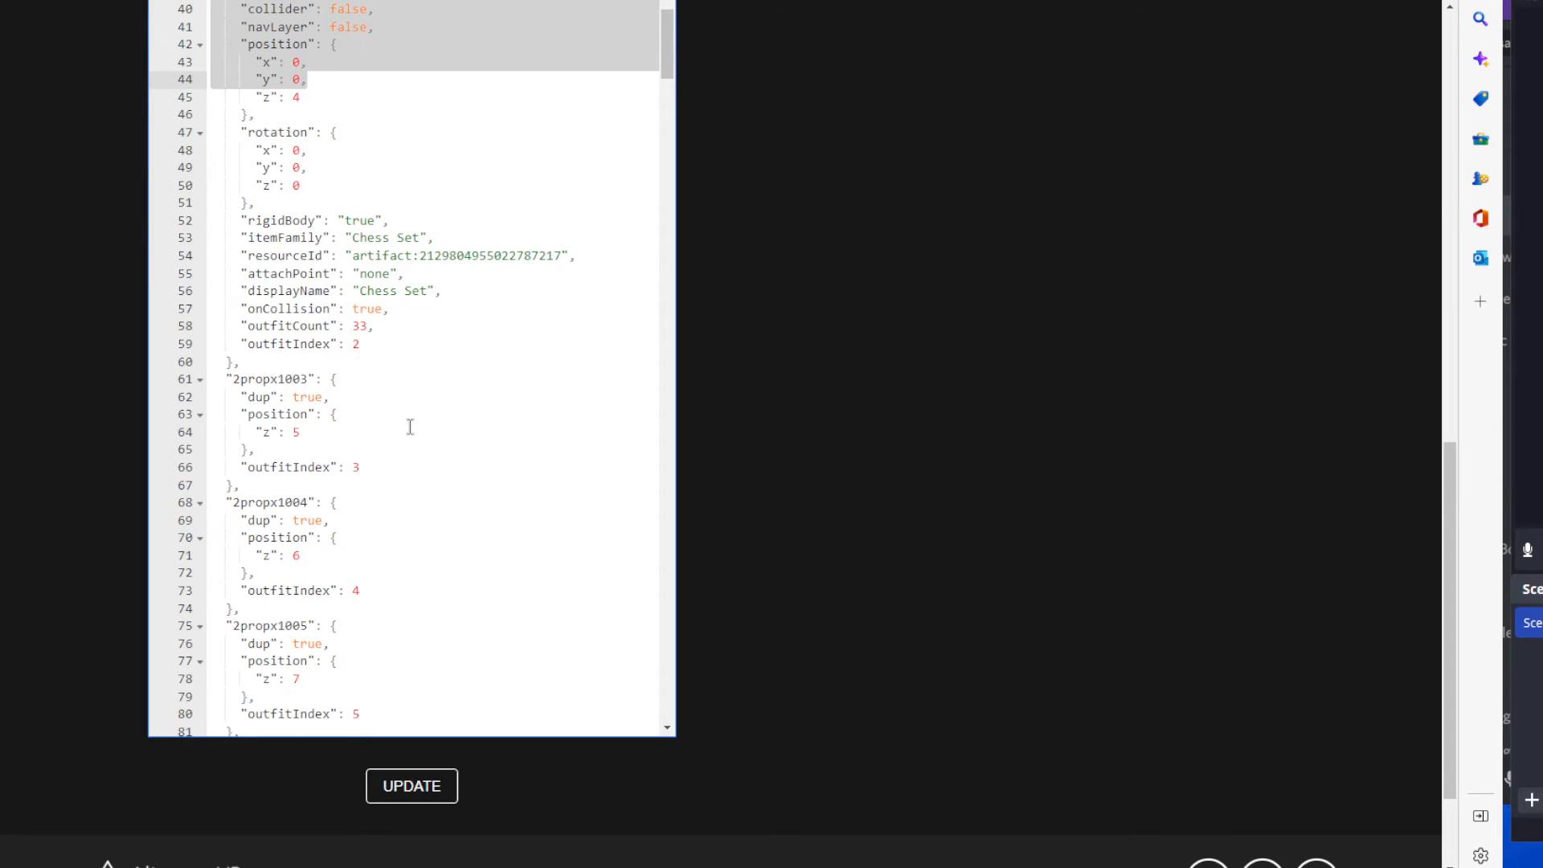
click(395, 442)
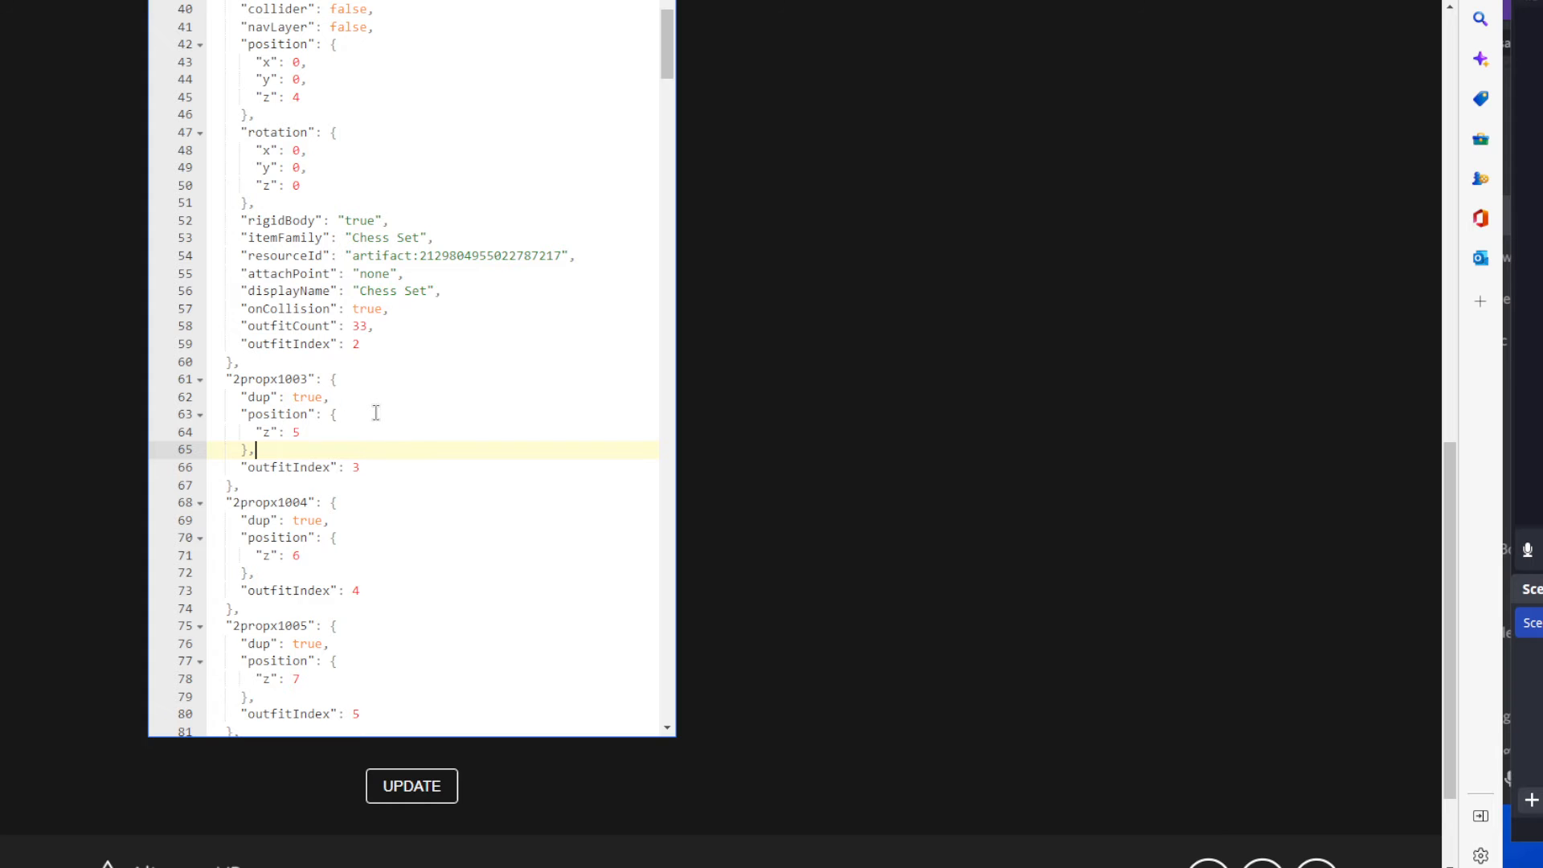
scroll(376, 413, down, 2)
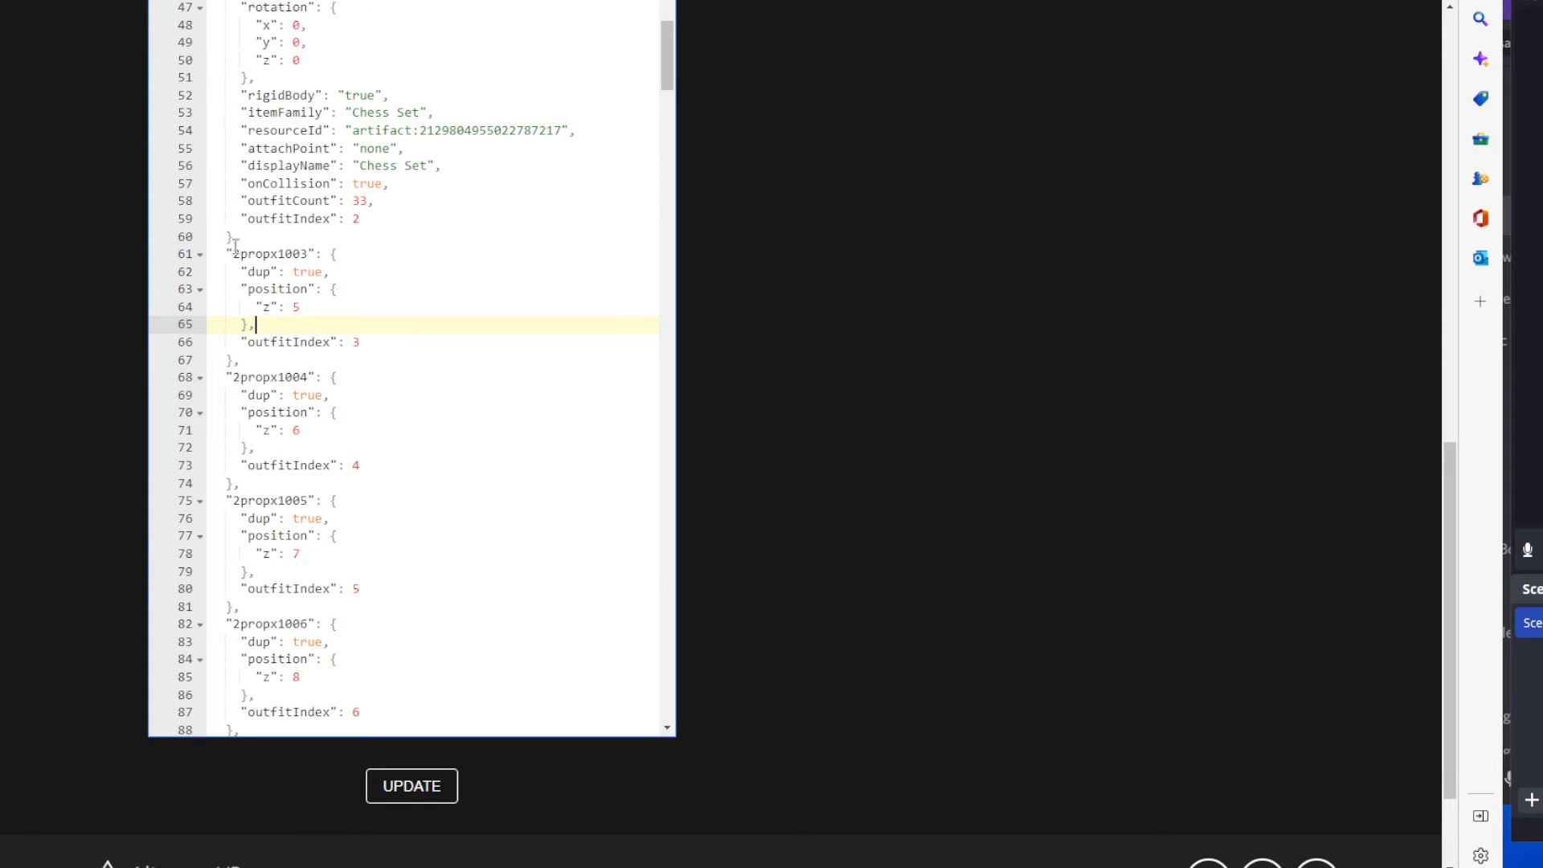
scroll(400, 235, up, 4)
click(359, 469)
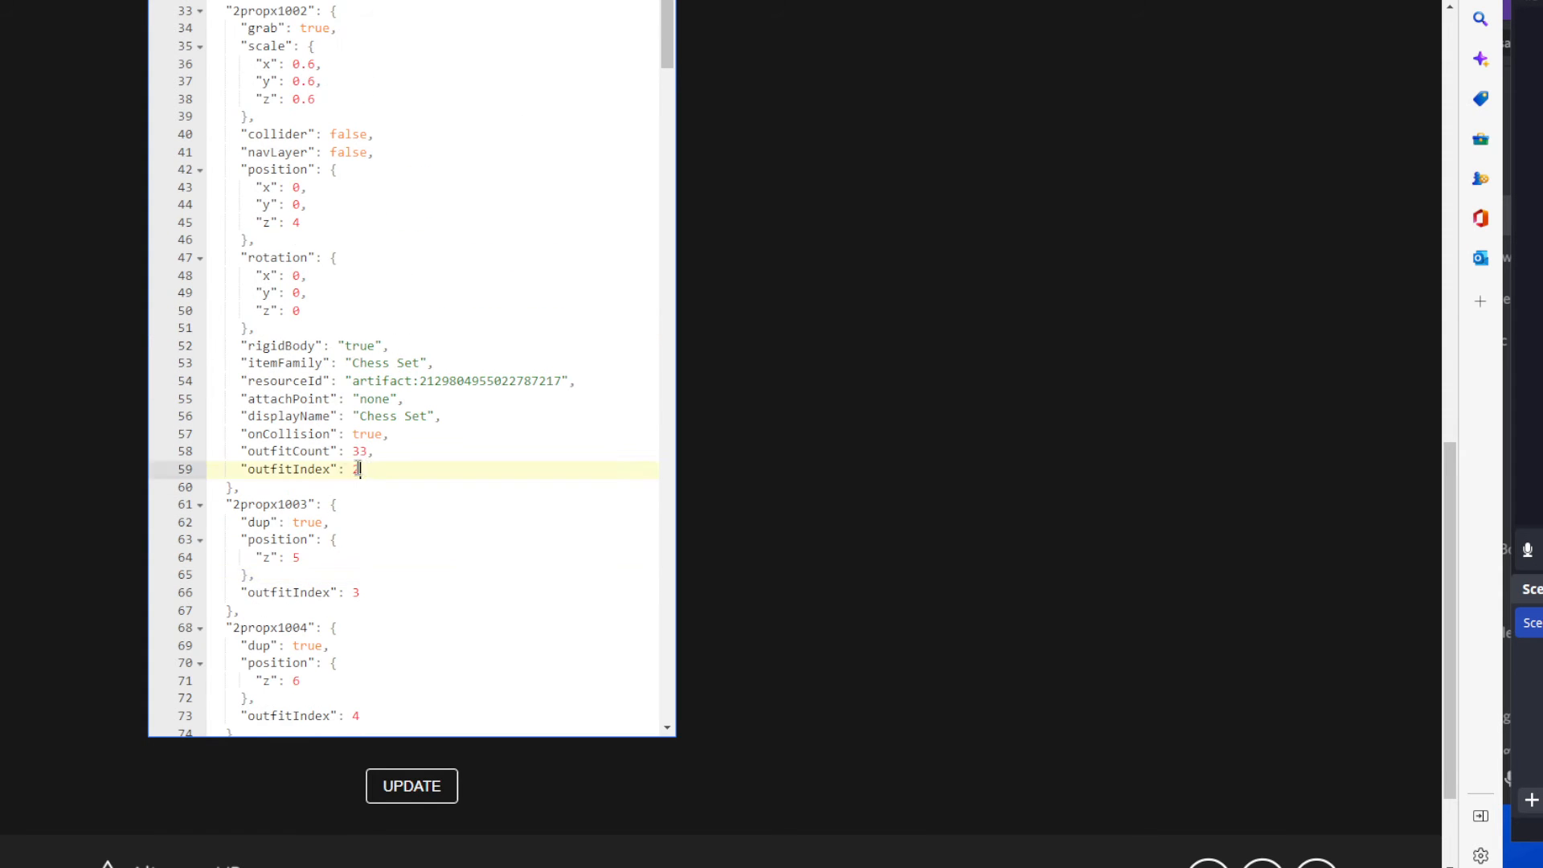
drag(360, 469, 221, 18)
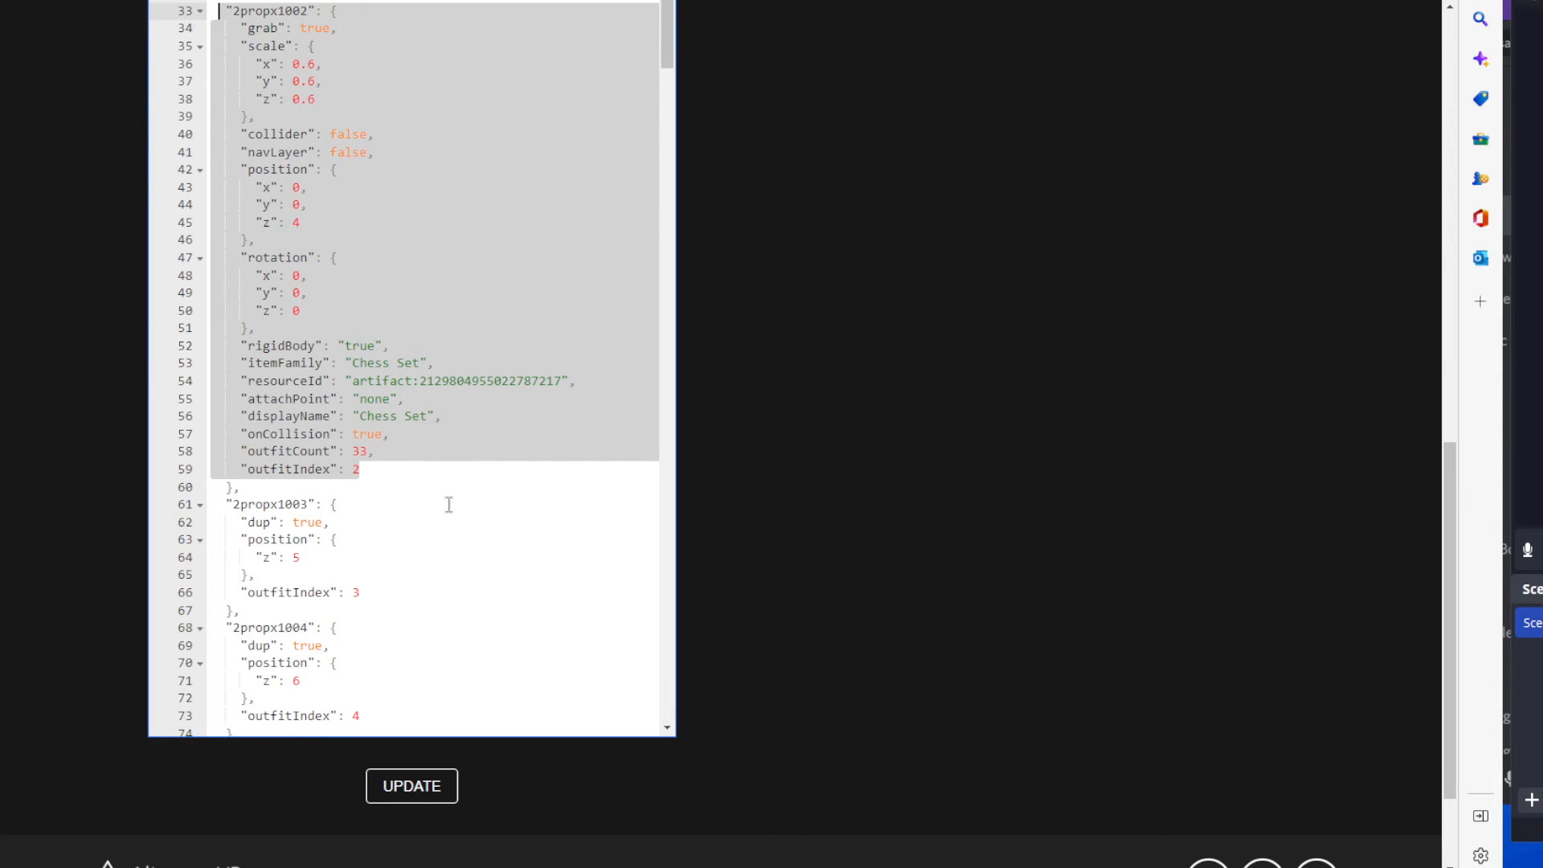
scroll(448, 504, down, 2)
scroll(433, 462, down, 2)
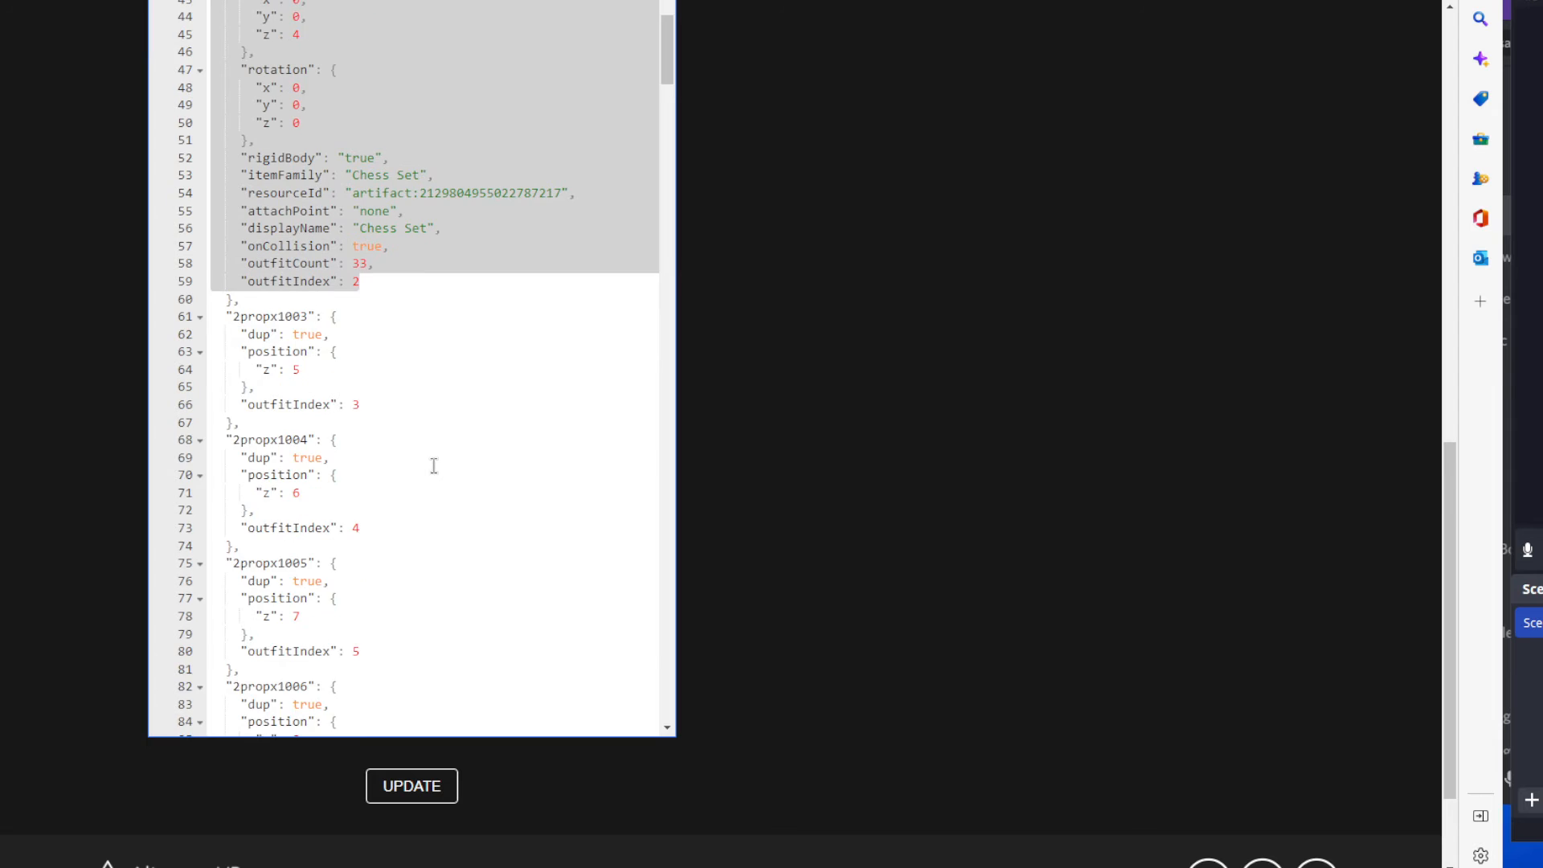
drag(218, 253, 370, 327)
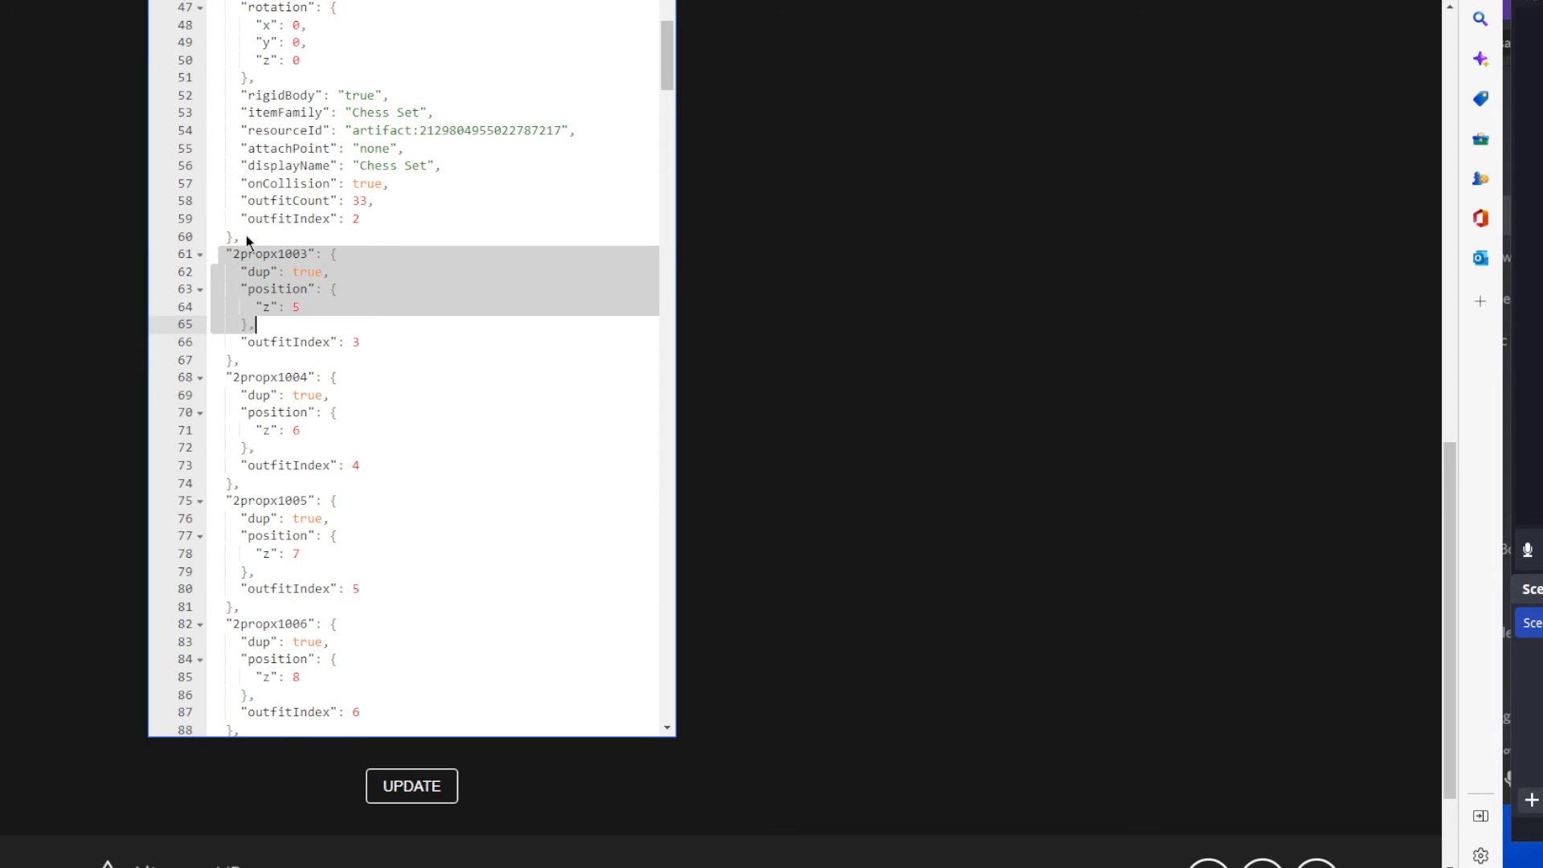
click(218, 253)
scroll(417, 299, up, 3)
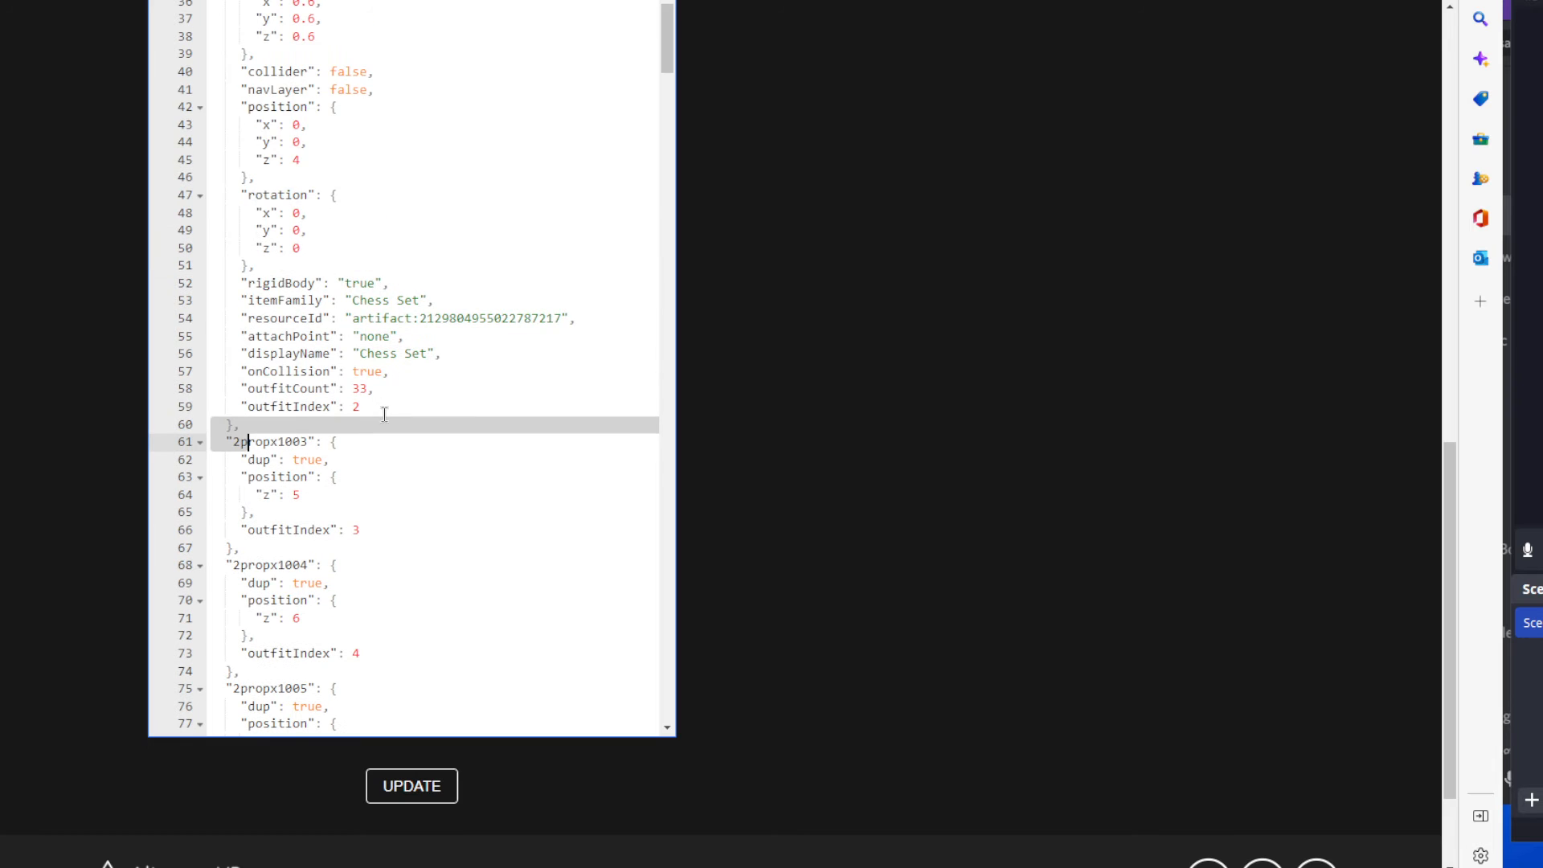
drag(384, 410, 357, 509)
click(369, 494)
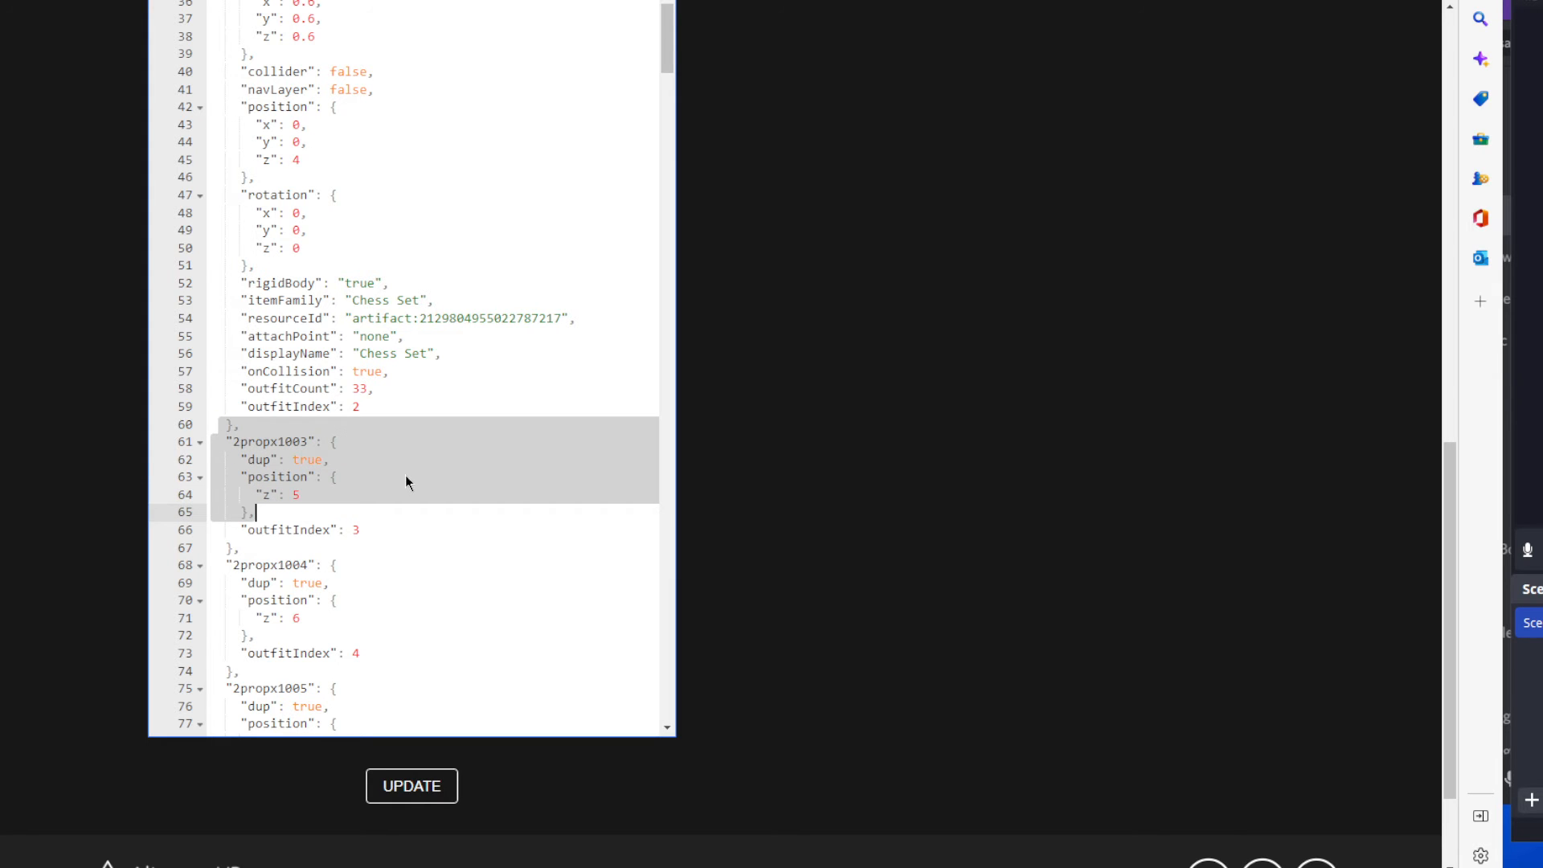
Delete the rigidBody line from the 2propx1002 entry.
drag(389, 283, 193, 277)
key(BackSpace)
key(BackSpace)
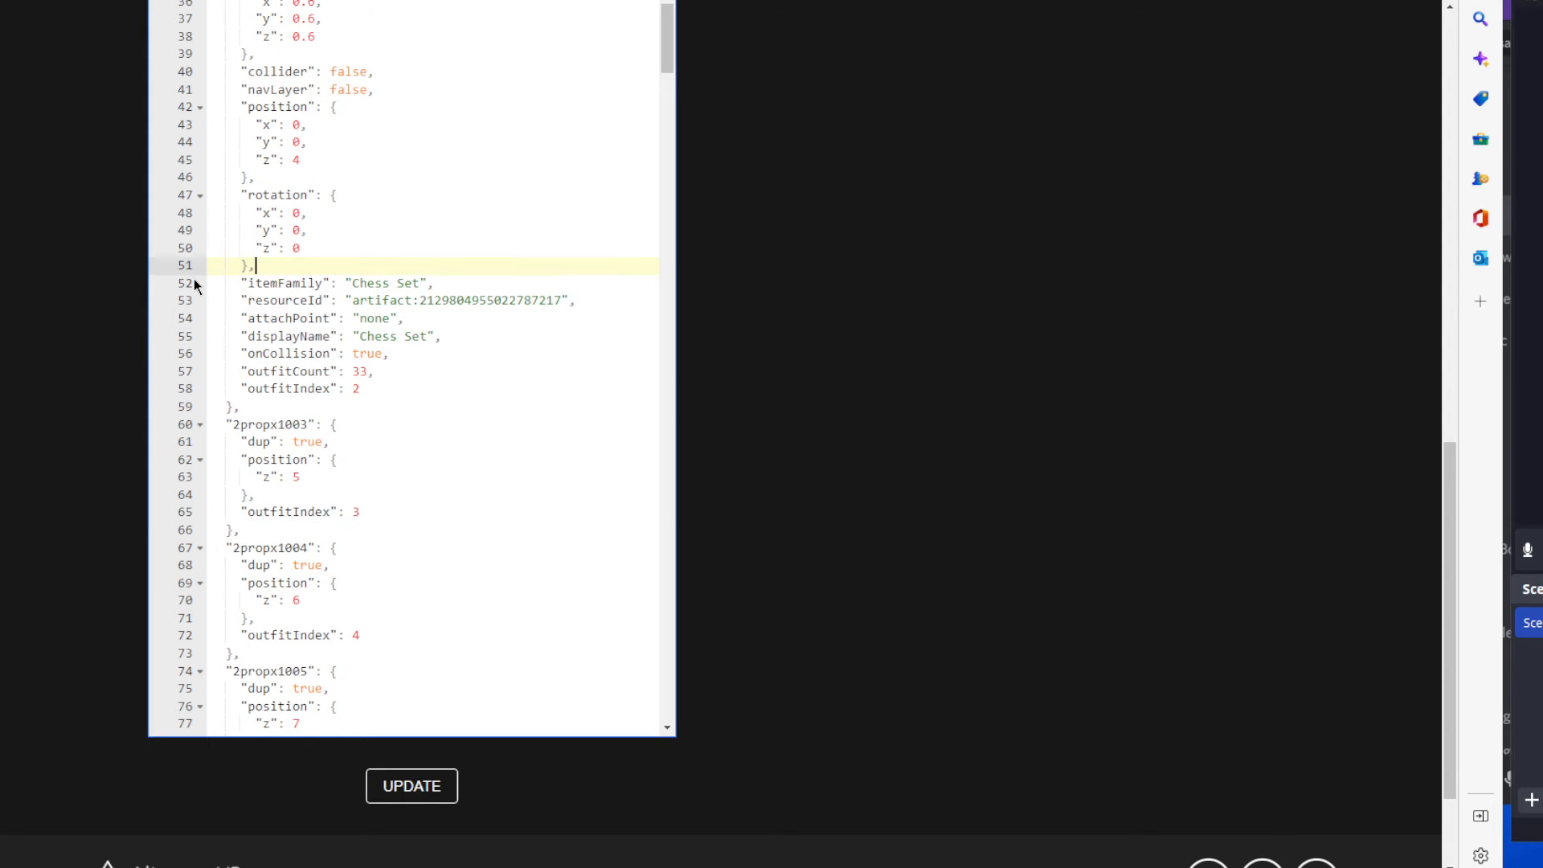
Examine how z position and outfitIndex change across the duplicate entries 2propx1003 to 2propx1009, up to the full 2propx1010 entry.
click(383, 392)
scroll(377, 426, down, 1)
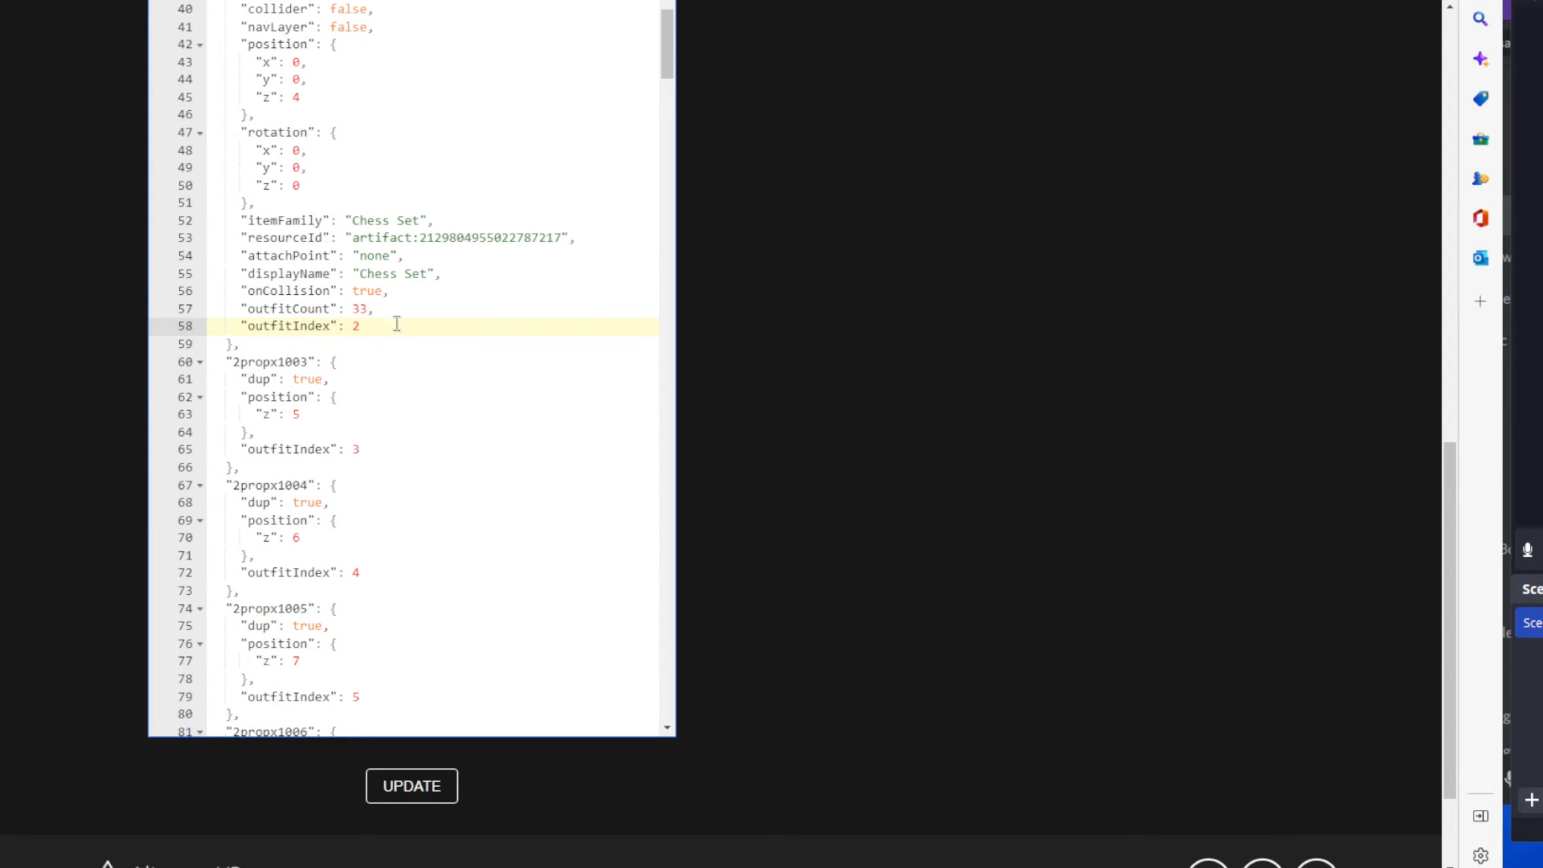
scroll(374, 337, down, 1)
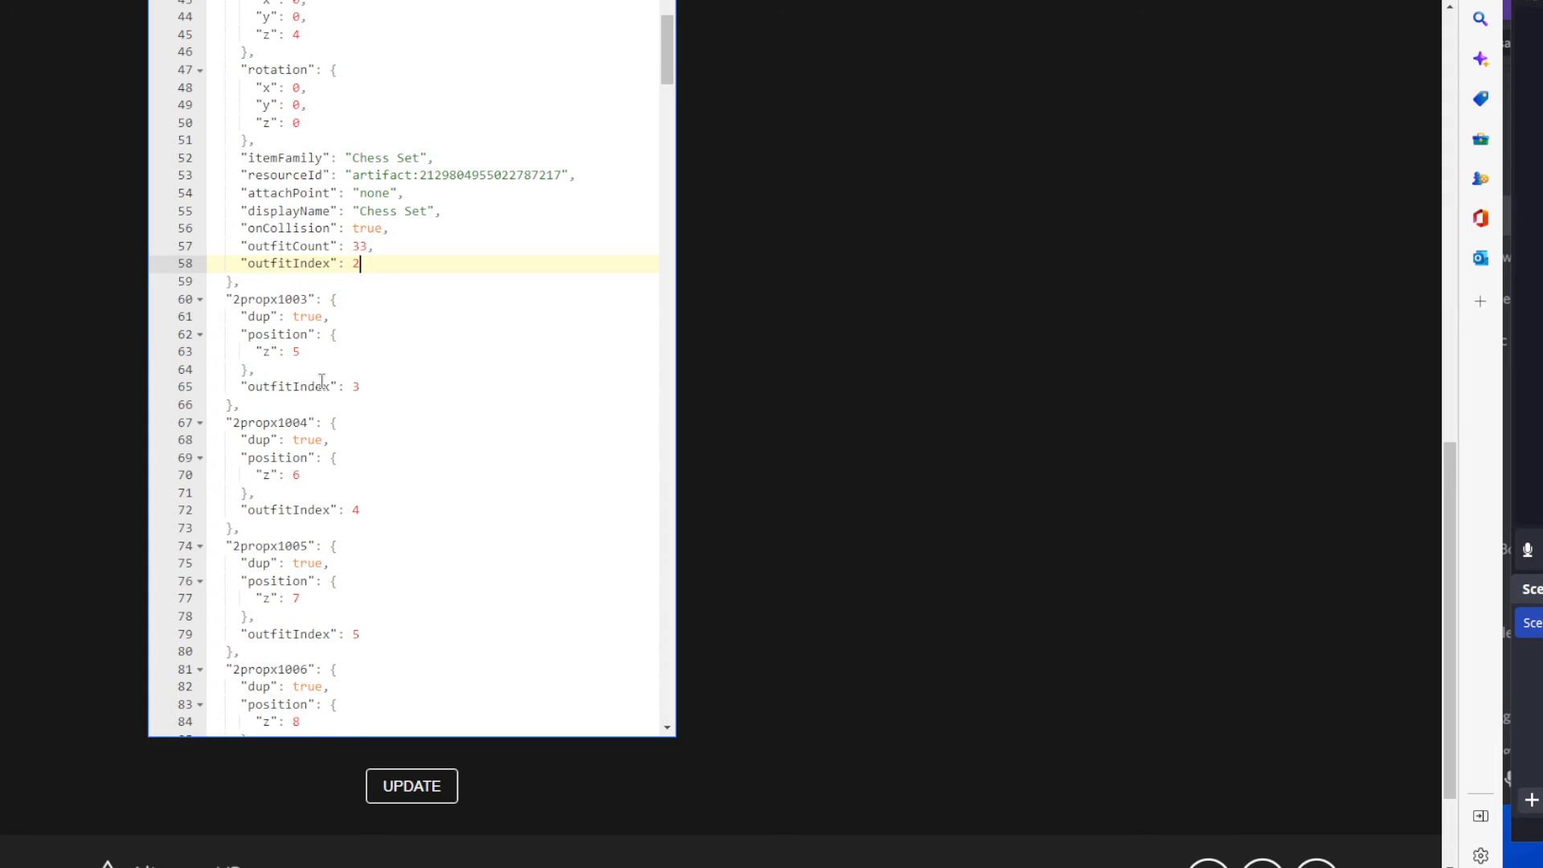
scroll(298, 320, down, 1)
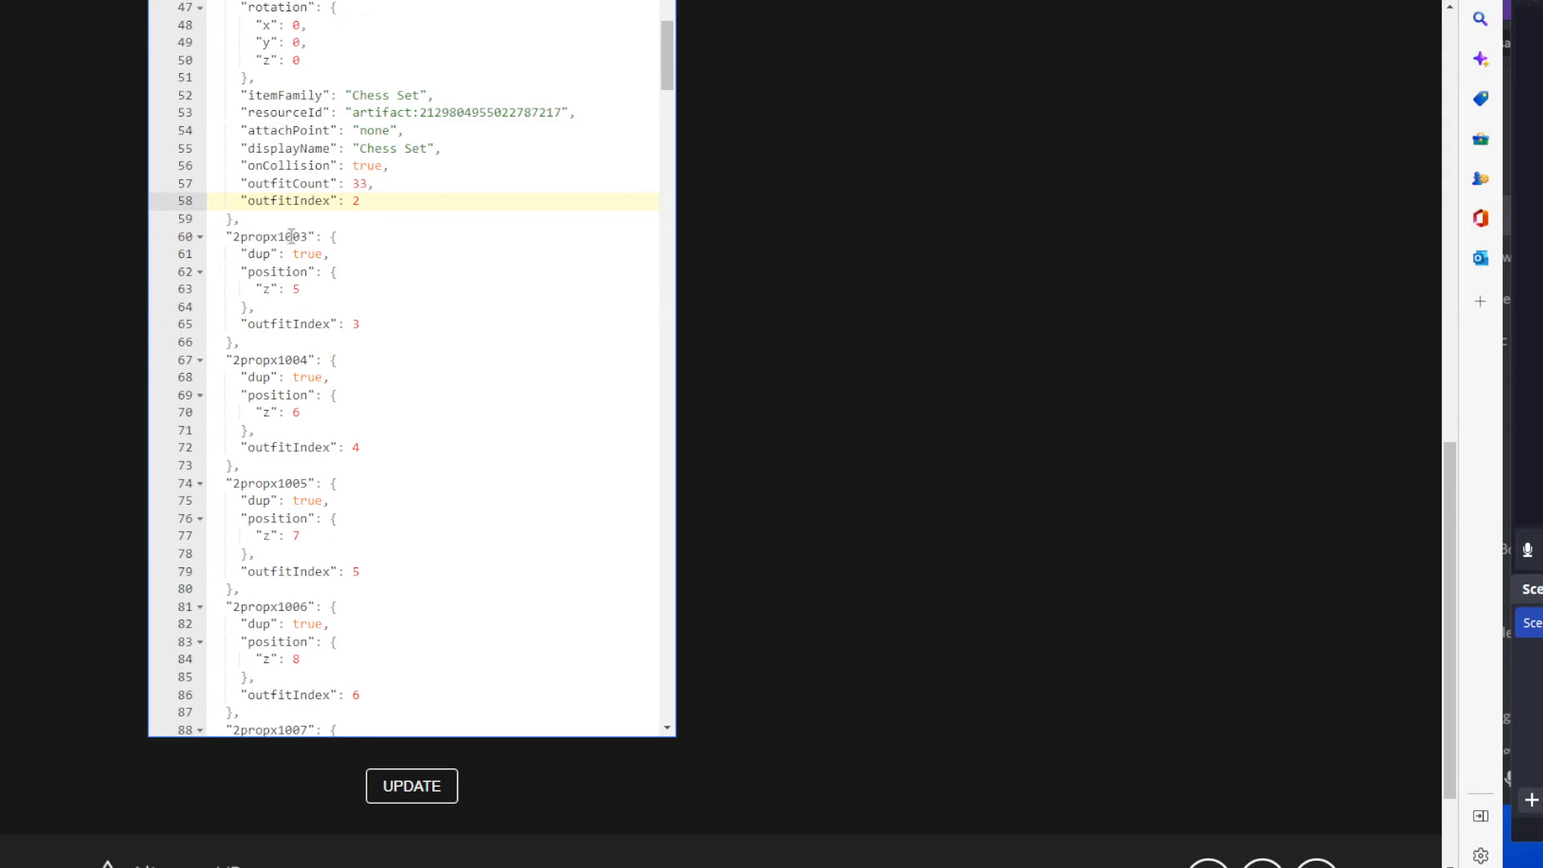
scroll(316, 303, down, 1)
scroll(362, 402, down, 2)
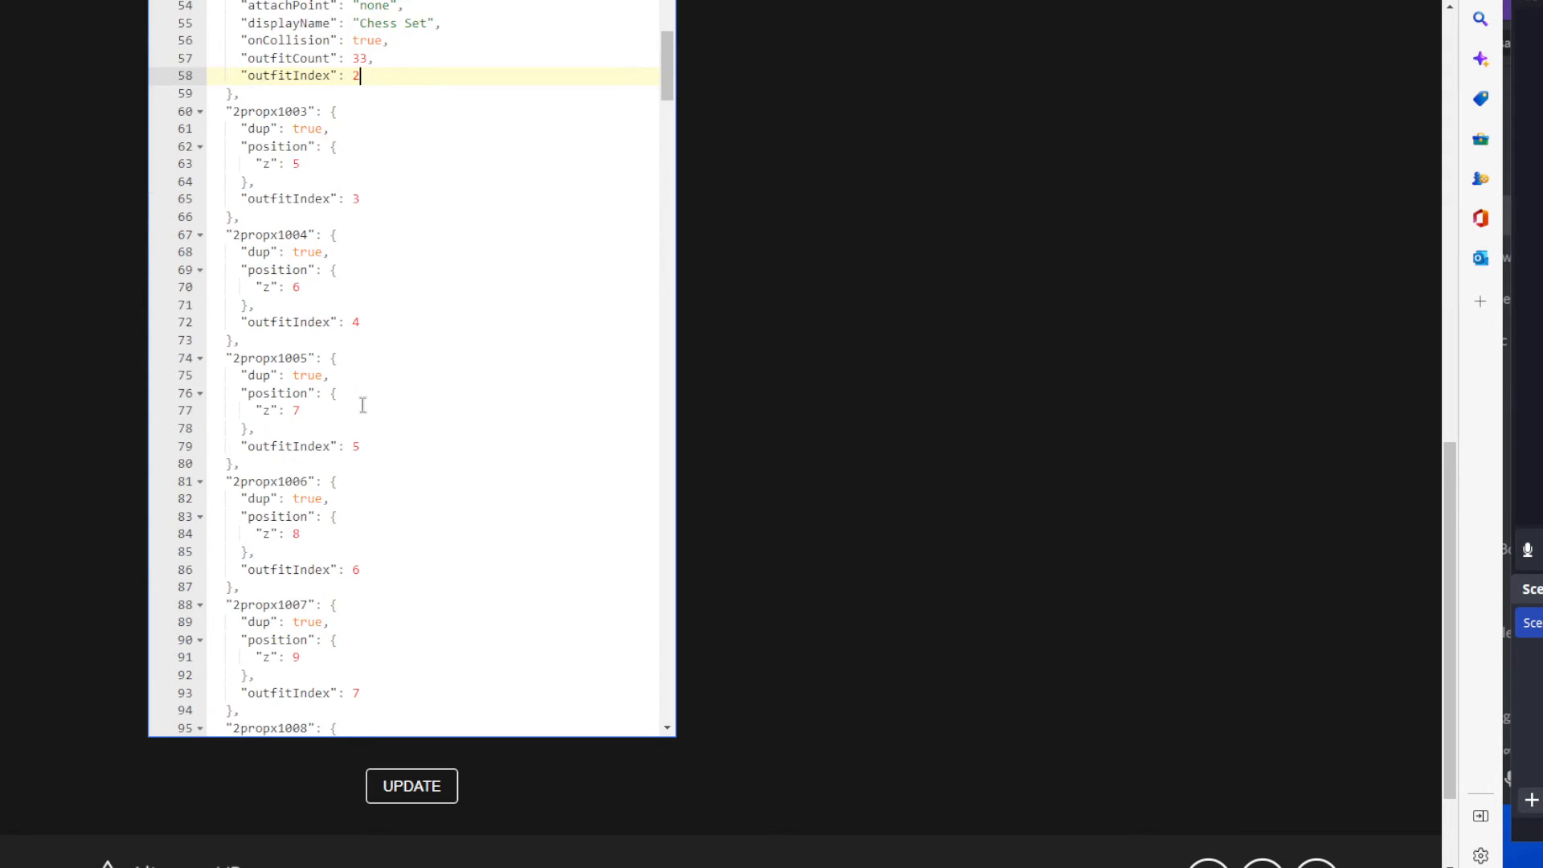
scroll(362, 454, down, 2)
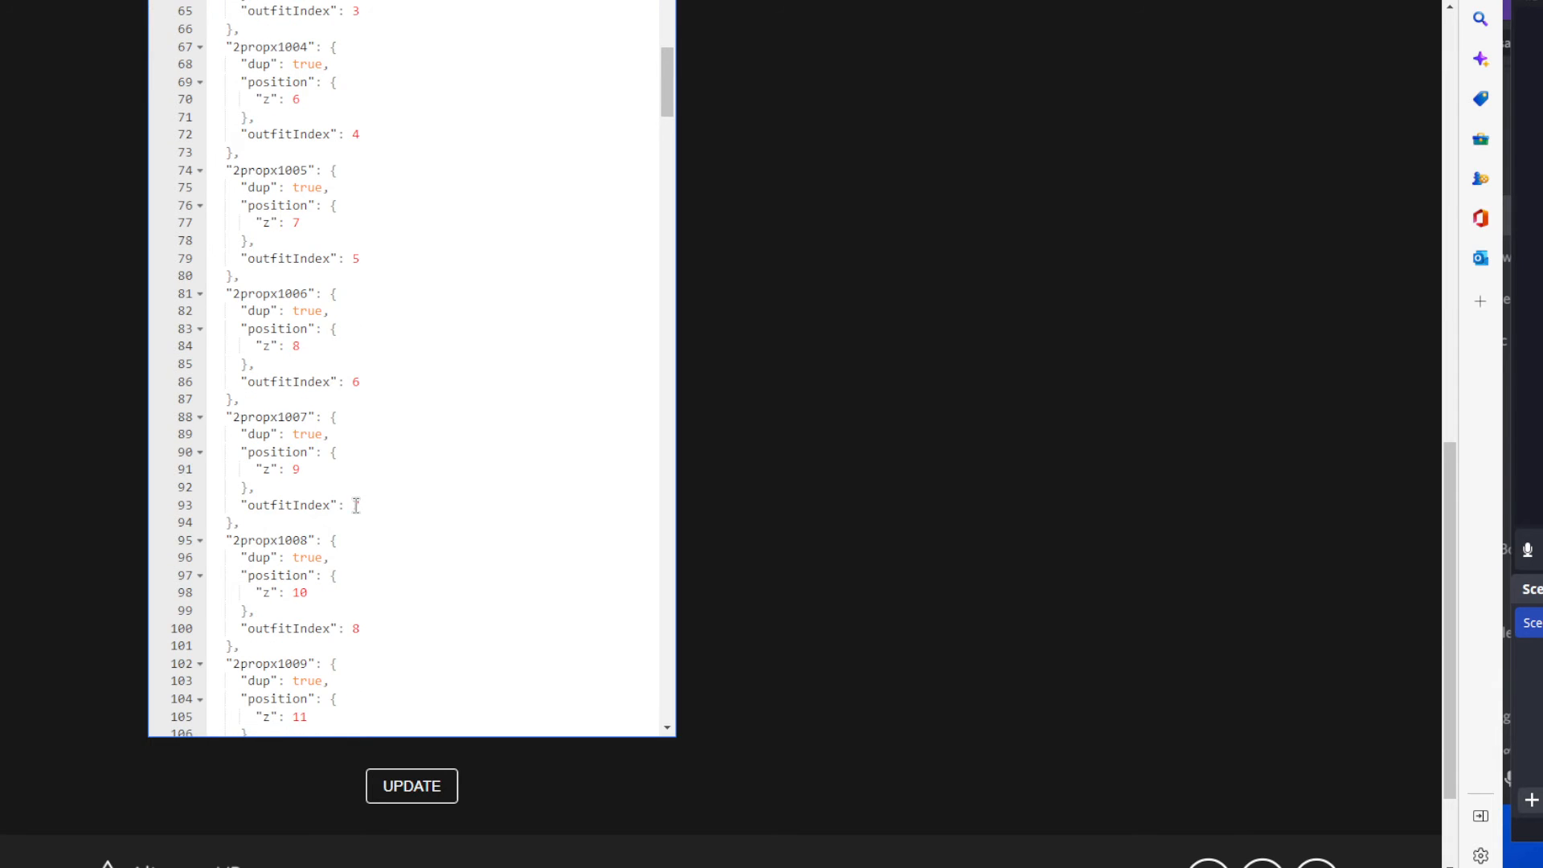
scroll(356, 505, down, 4)
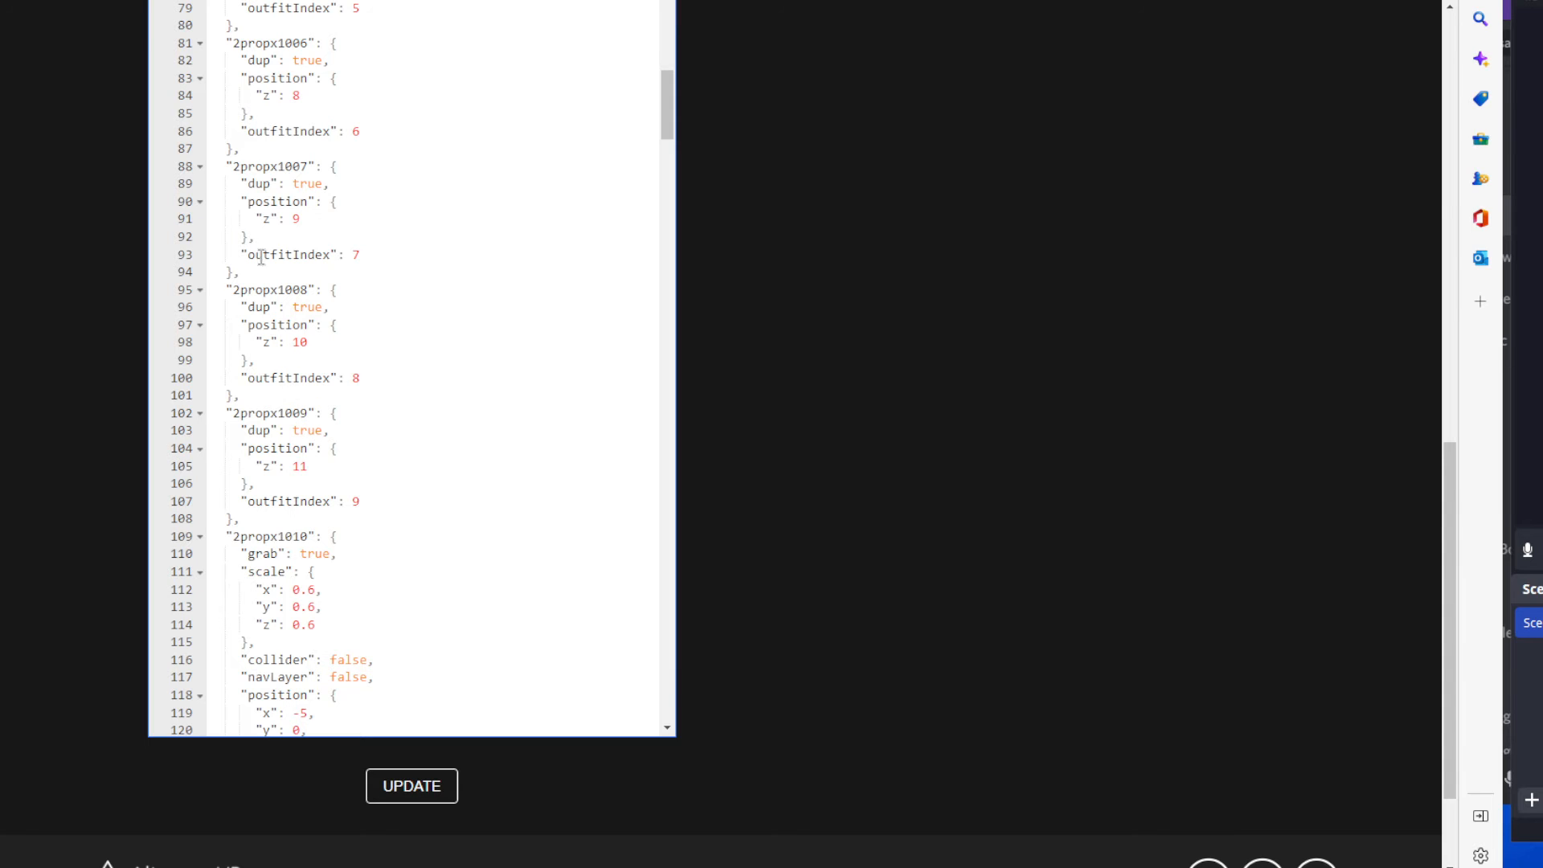
Compare the dup property in 2propx1009 with the full 2propx1002 entry it repeats, and continue to the full 2propx1010 entry.
double_click(261, 430)
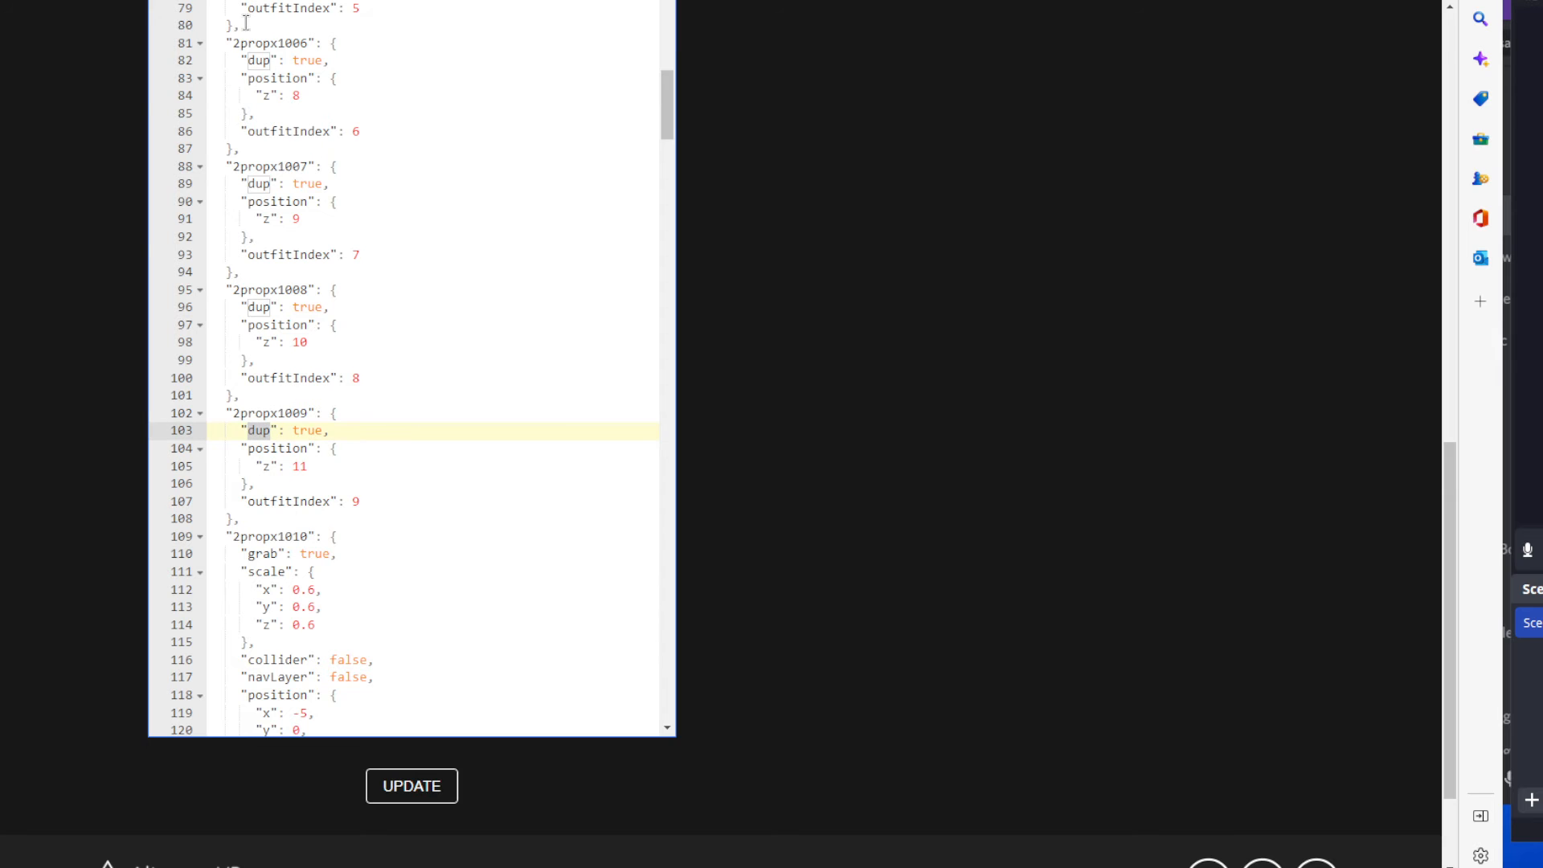
scroll(424, 172, up, 12)
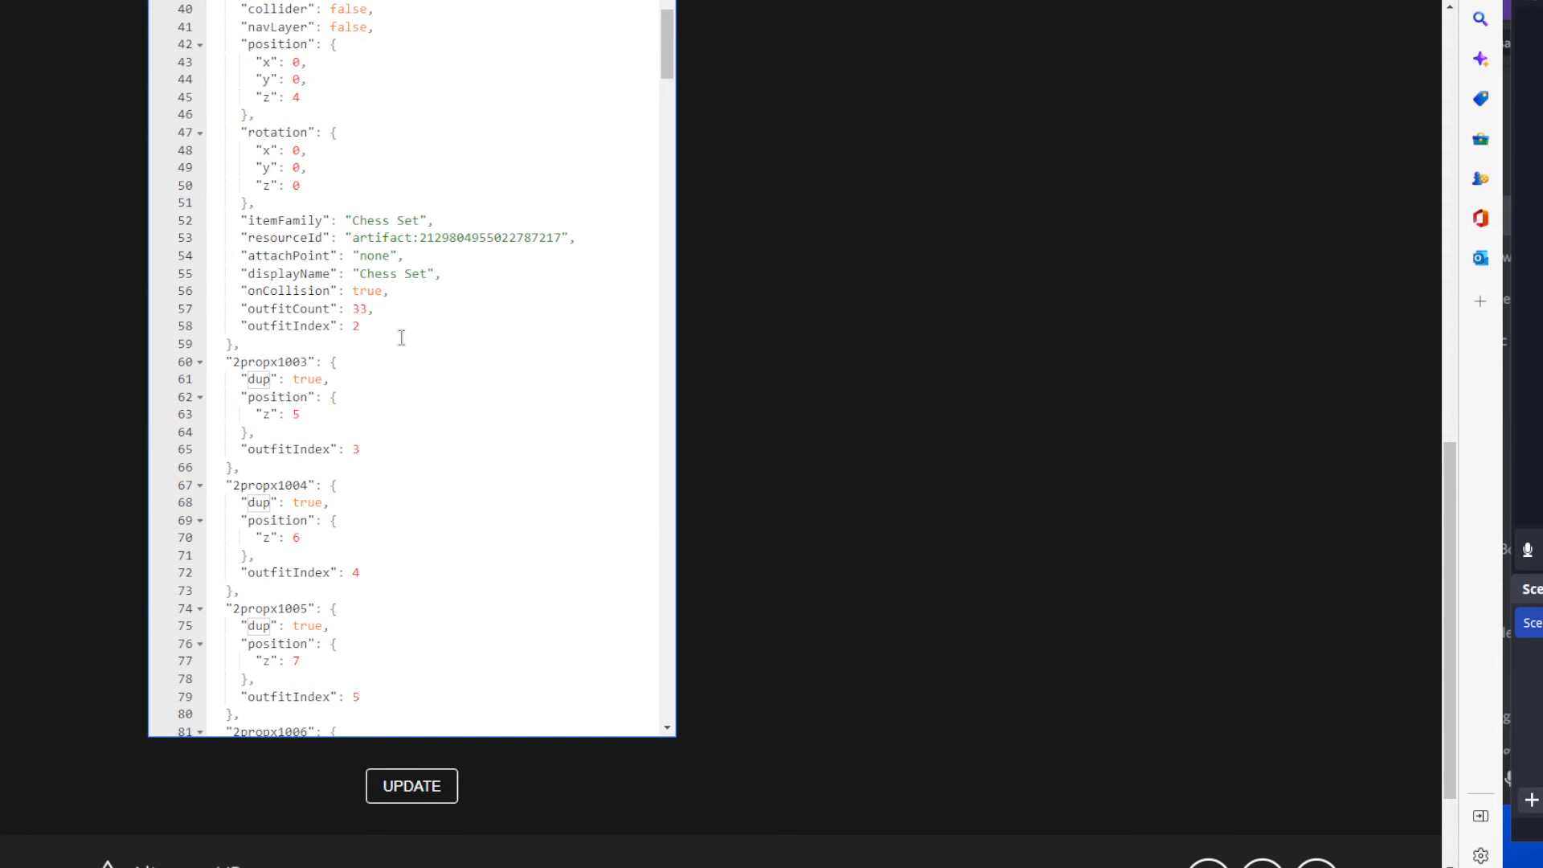
drag(402, 338, 269, 220)
scroll(446, 358, down, 15)
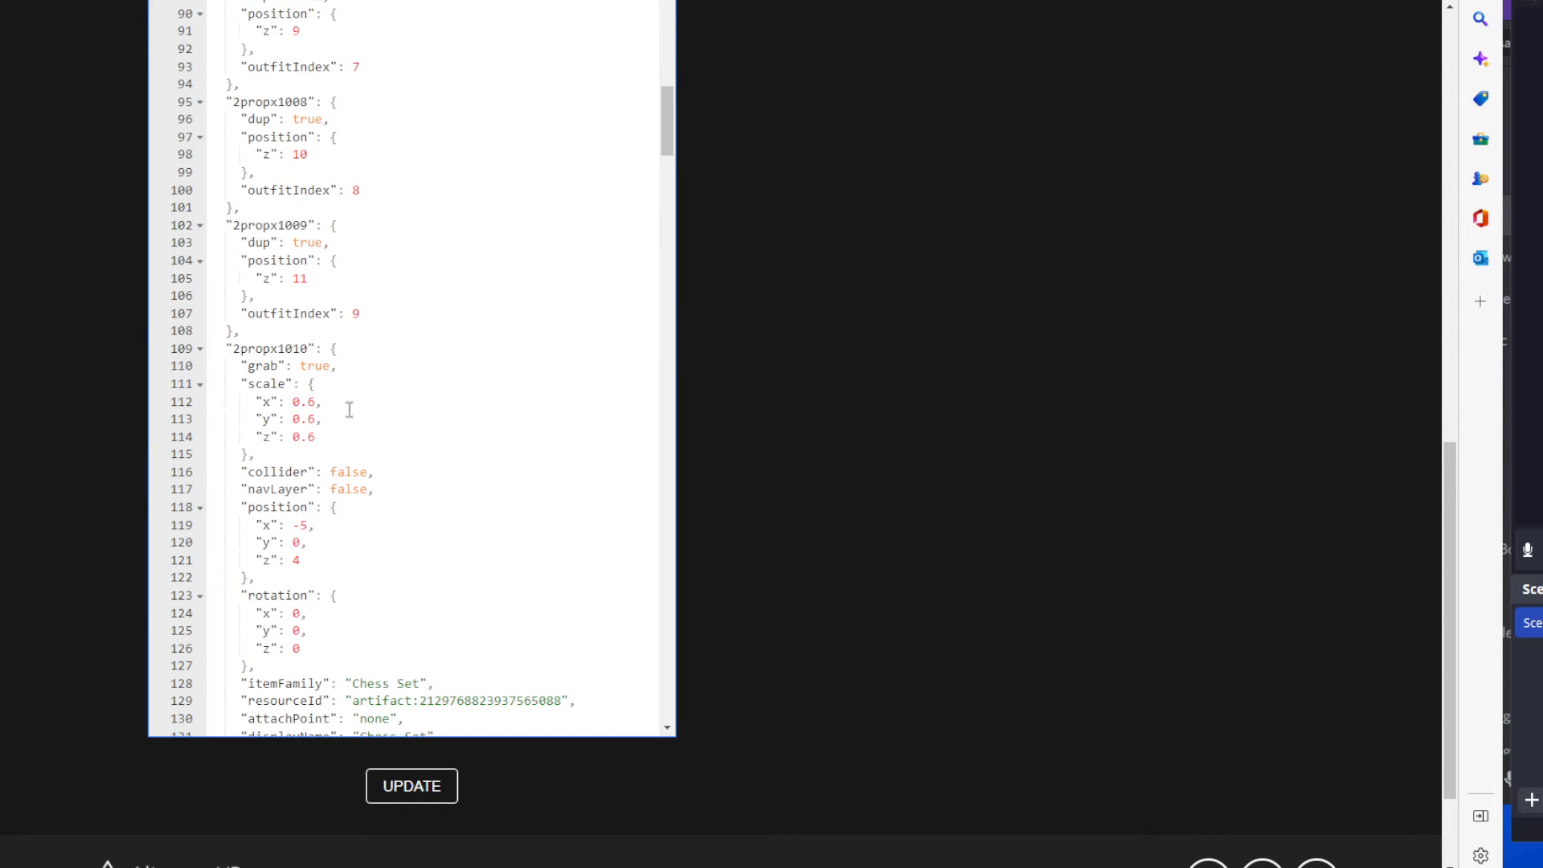
scroll(349, 409, down, 7)
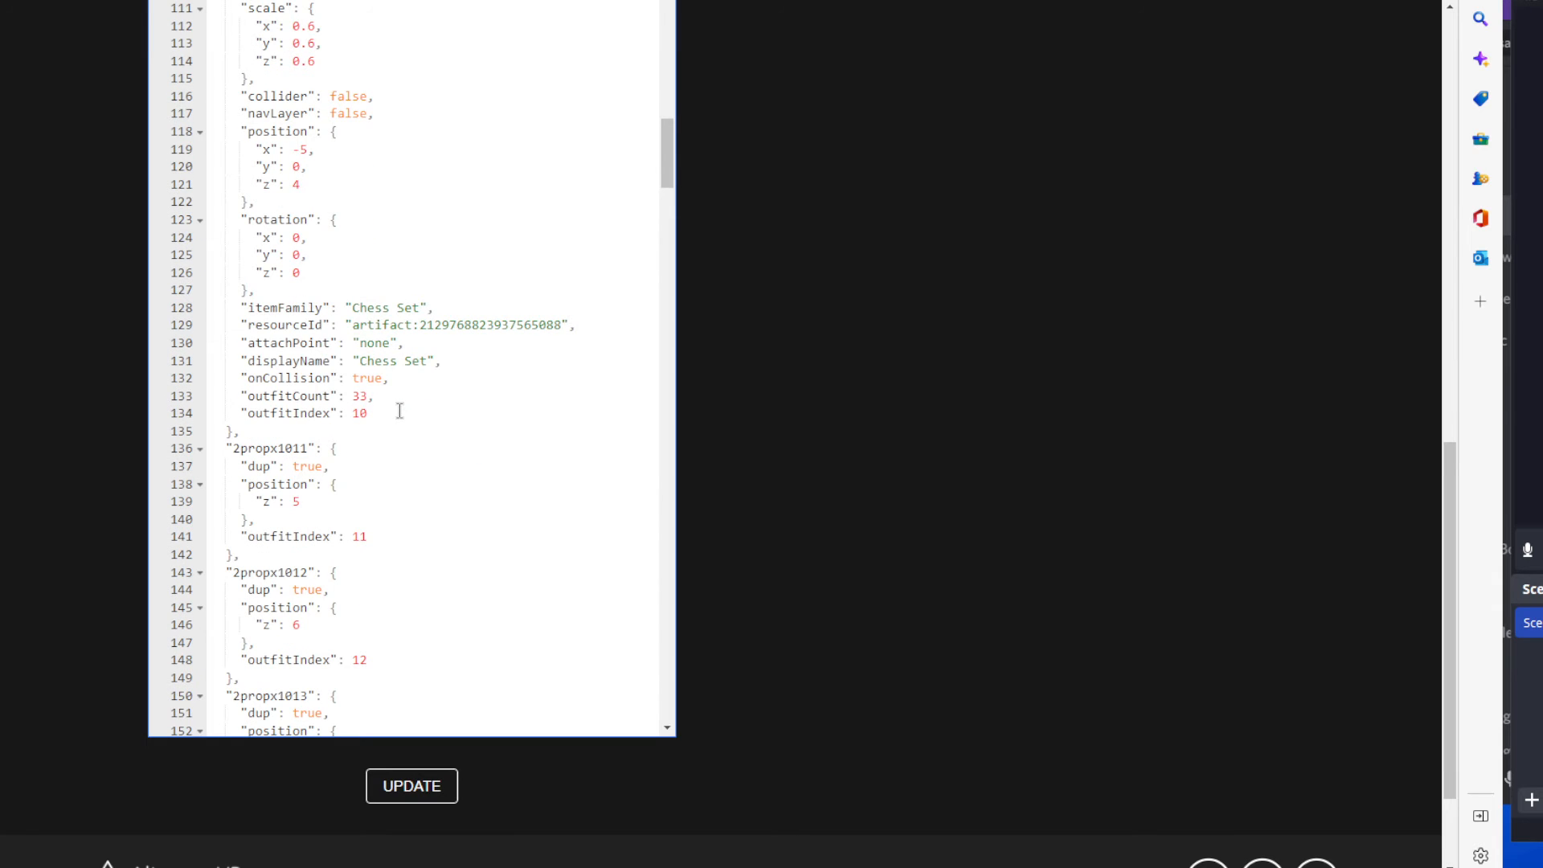
scroll(399, 410, up, 4)
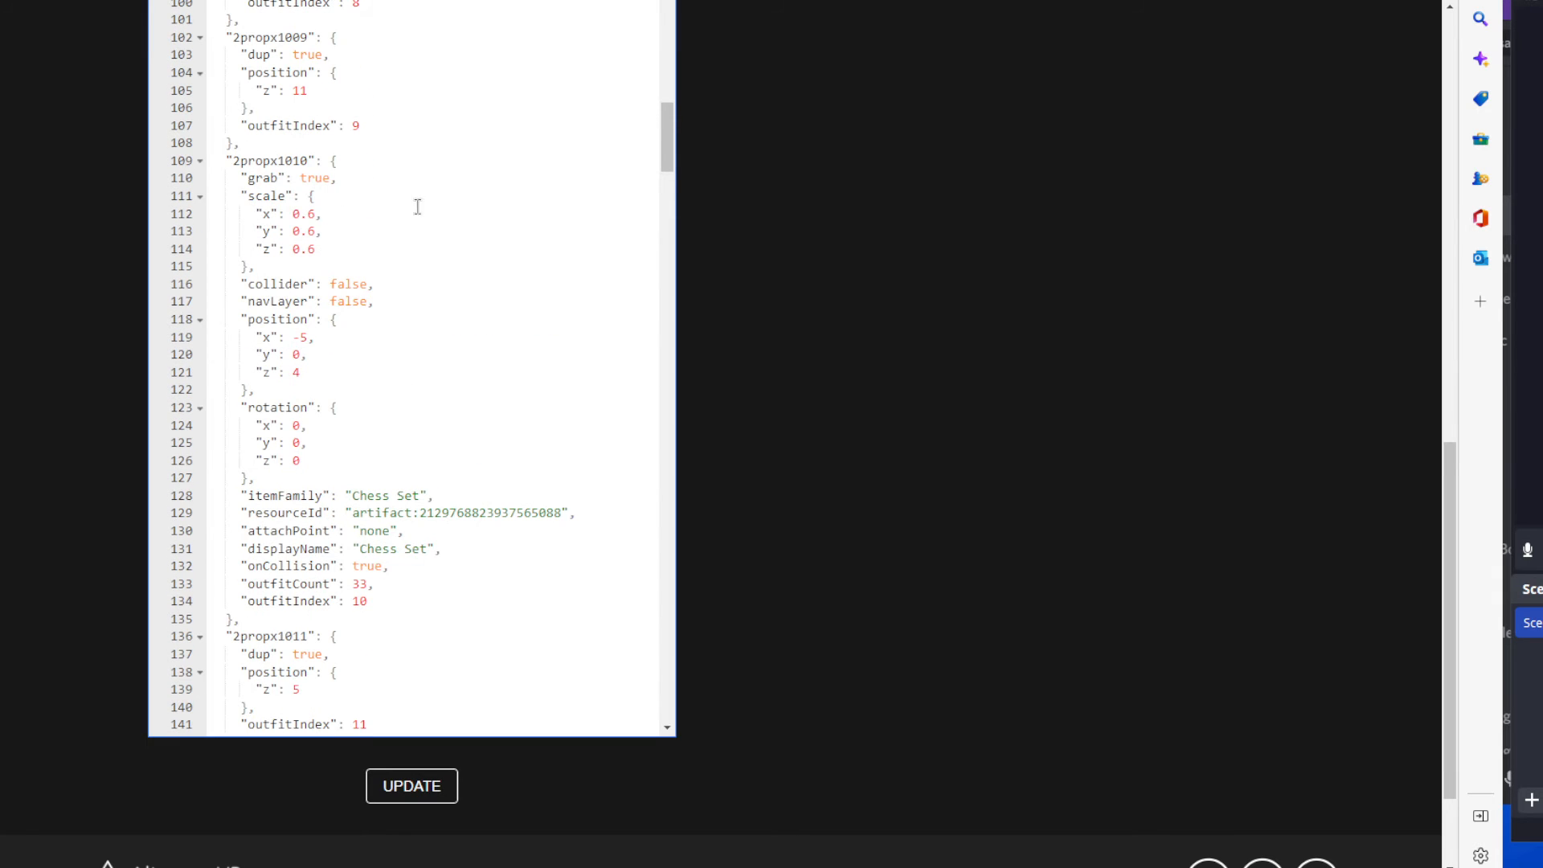
Examine the full 2propx1010 entry, focusing on its artifact number and z position.
drag(215, 143, 461, 600)
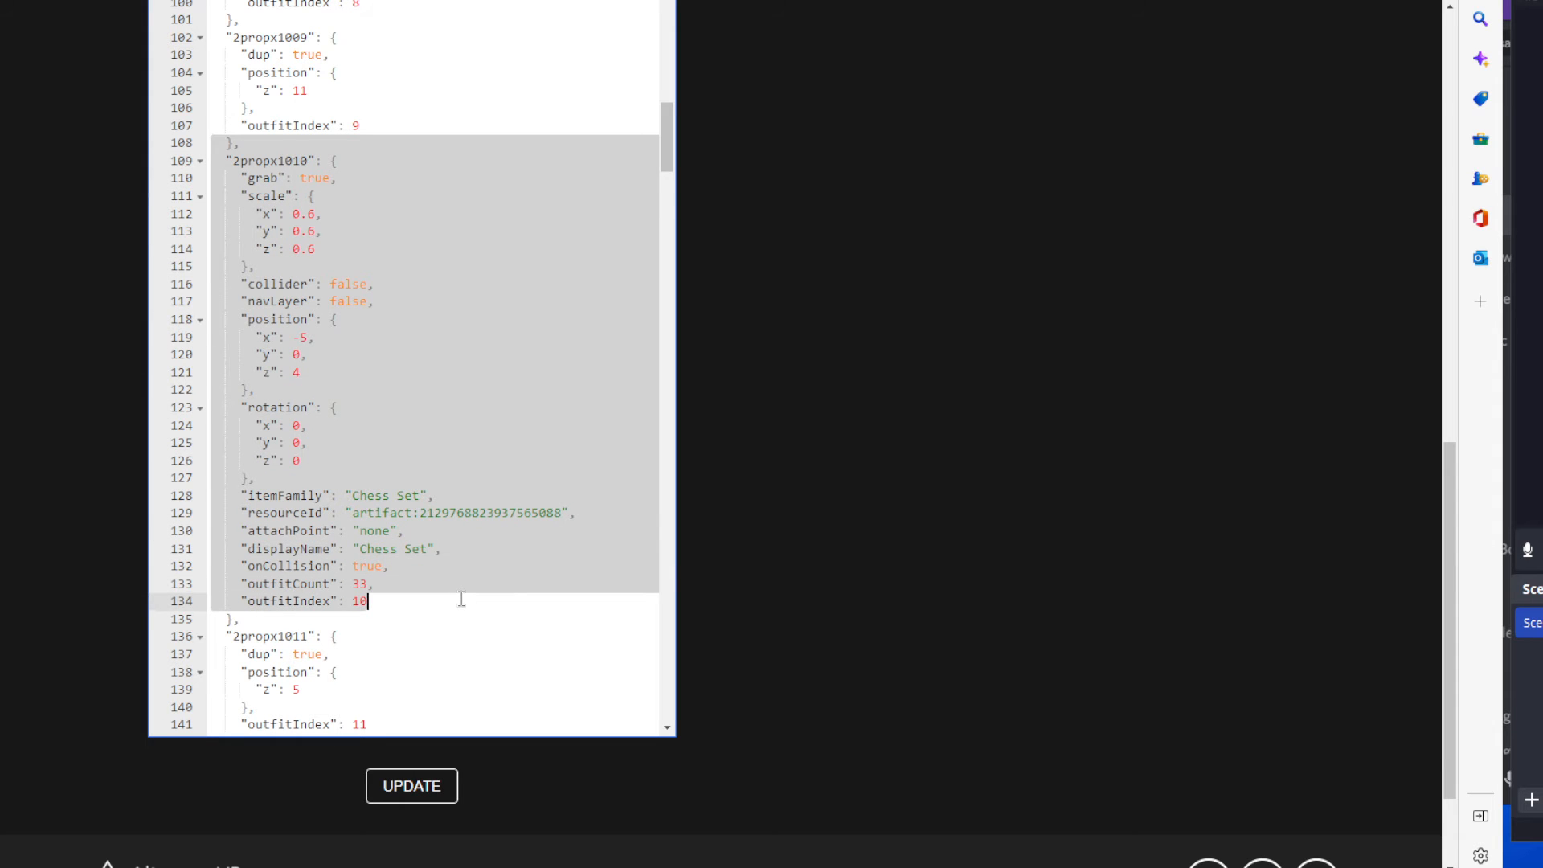
click(421, 513)
drag(421, 512, 564, 513)
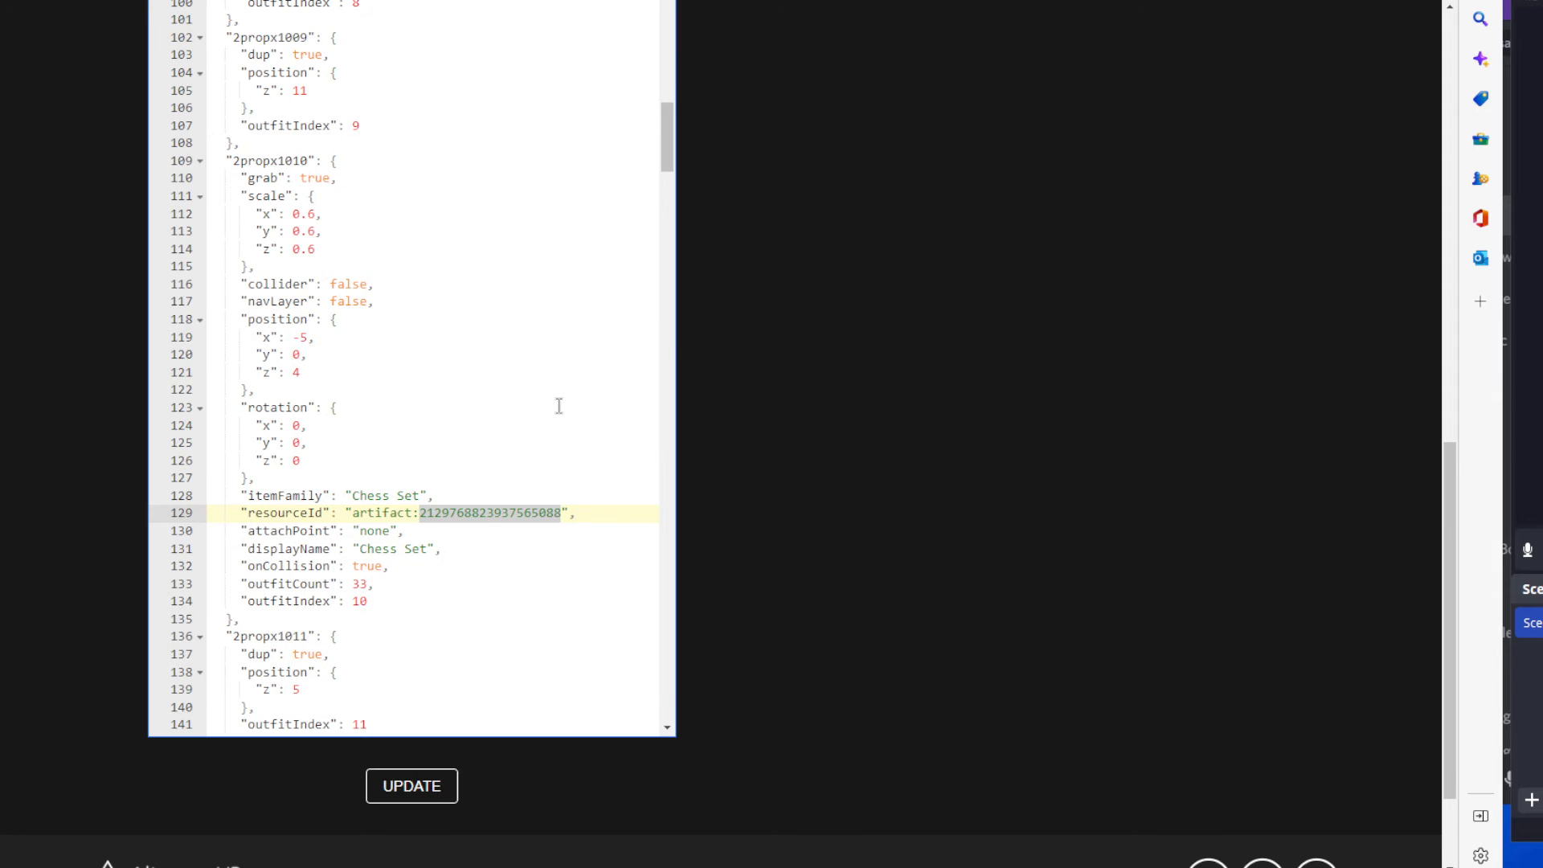
click(301, 373)
drag(301, 374, 292, 375)
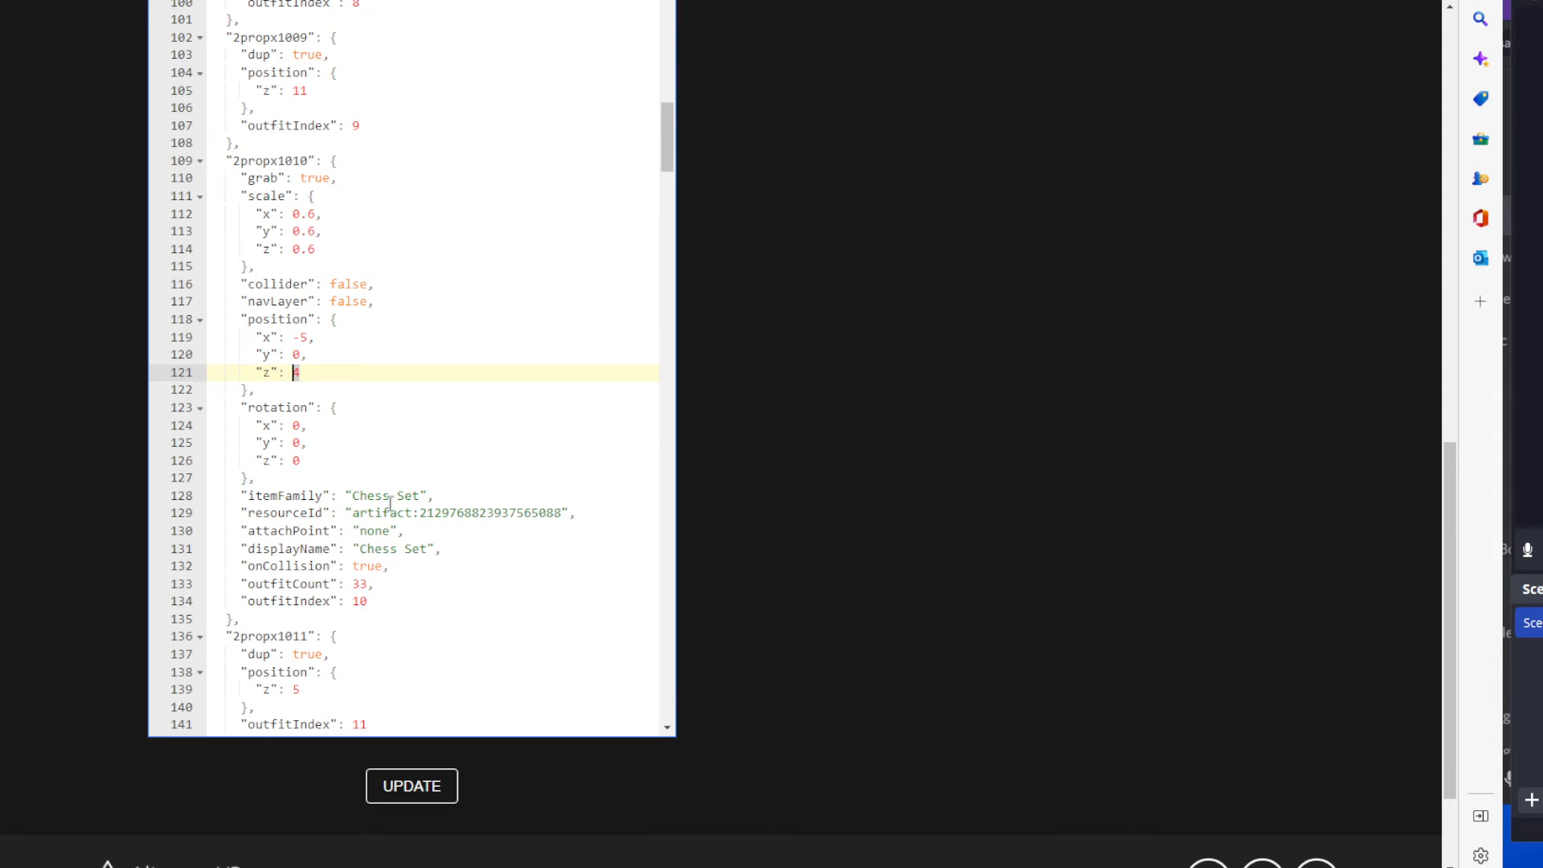
drag(419, 512, 561, 512)
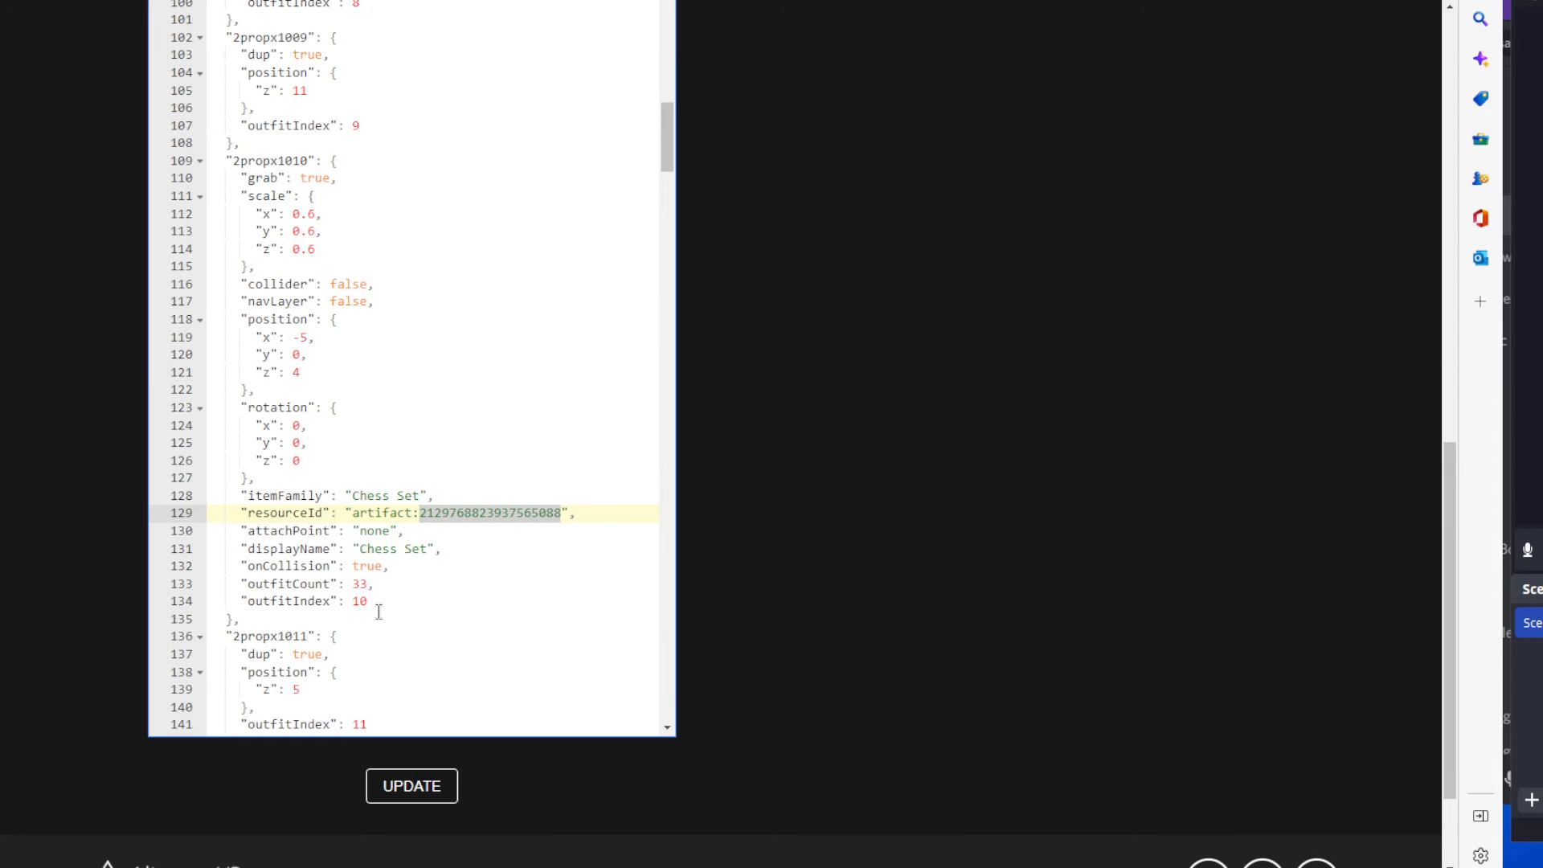
Compare the full 2propx1010 entry with the dup entries from 2propx1011 onward that reuse its properties.
scroll(378, 612, down, 1)
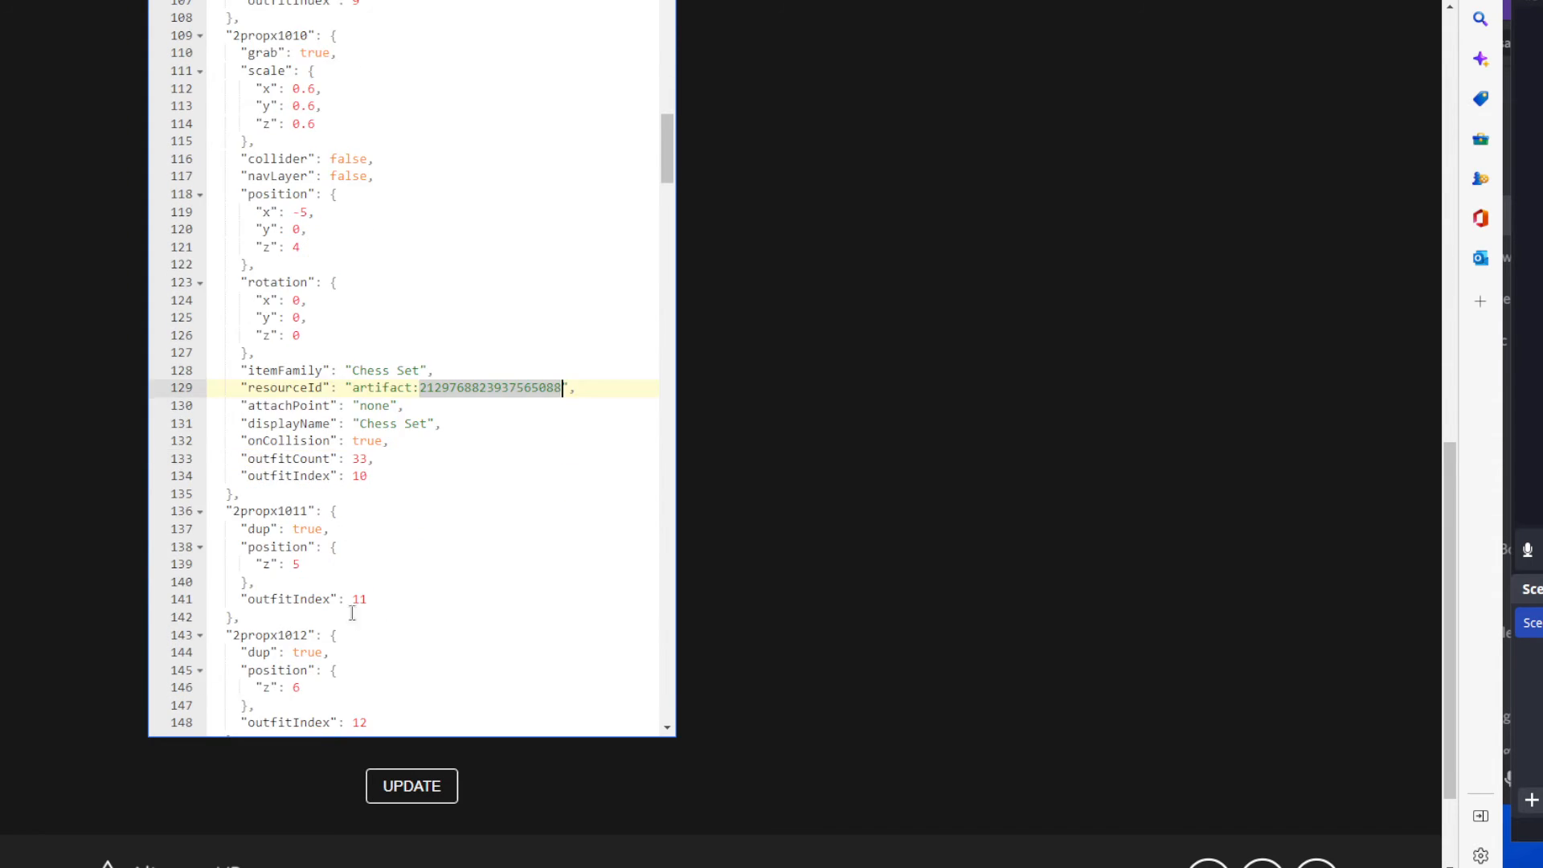
scroll(354, 609, down, 1)
scroll(312, 531, down, 1)
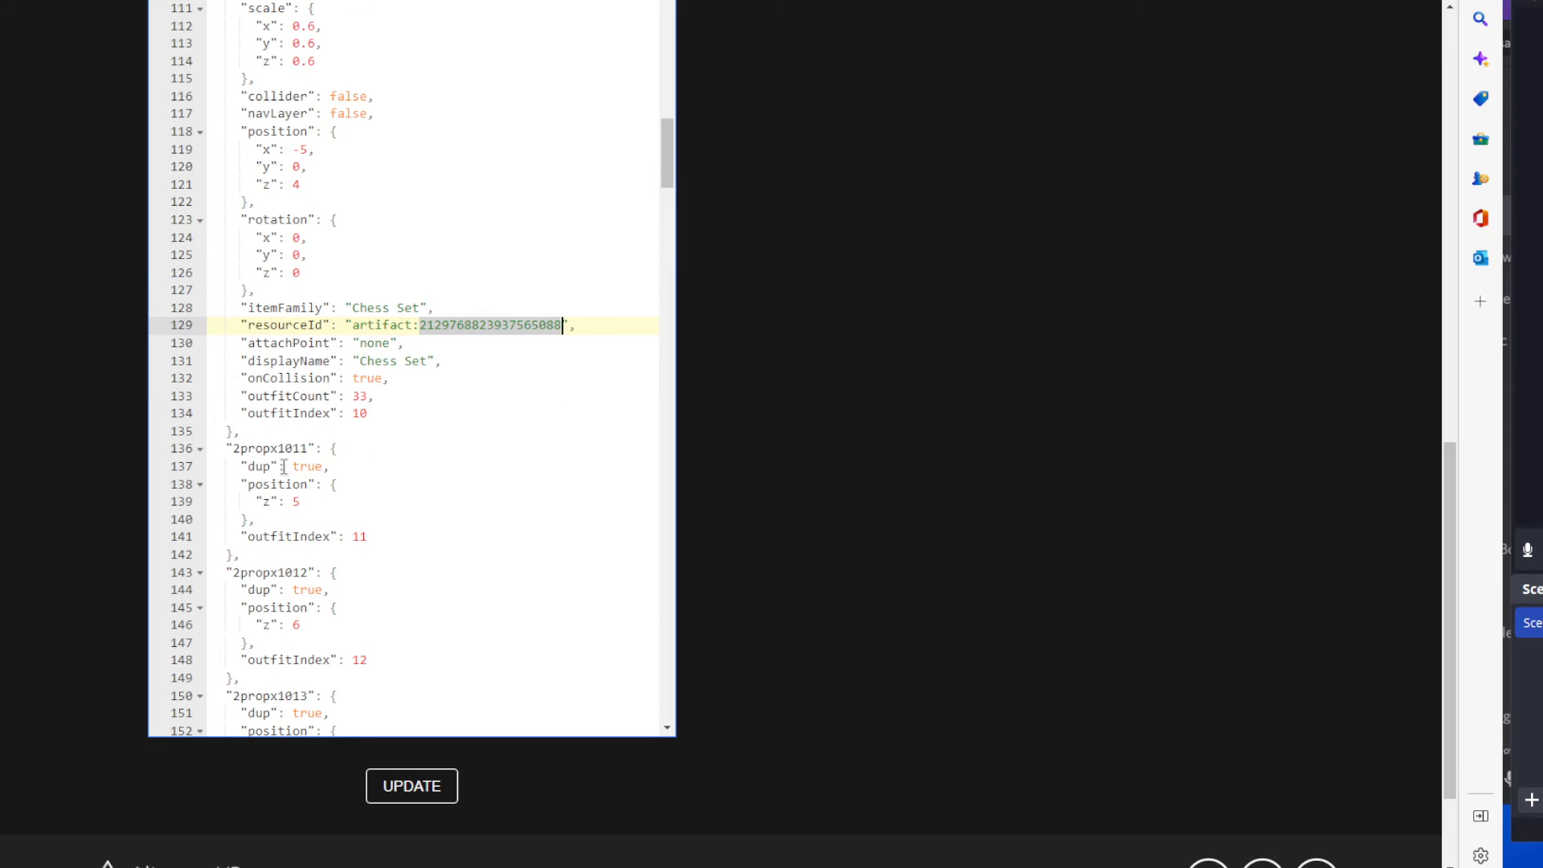
scroll(287, 462, down, 1)
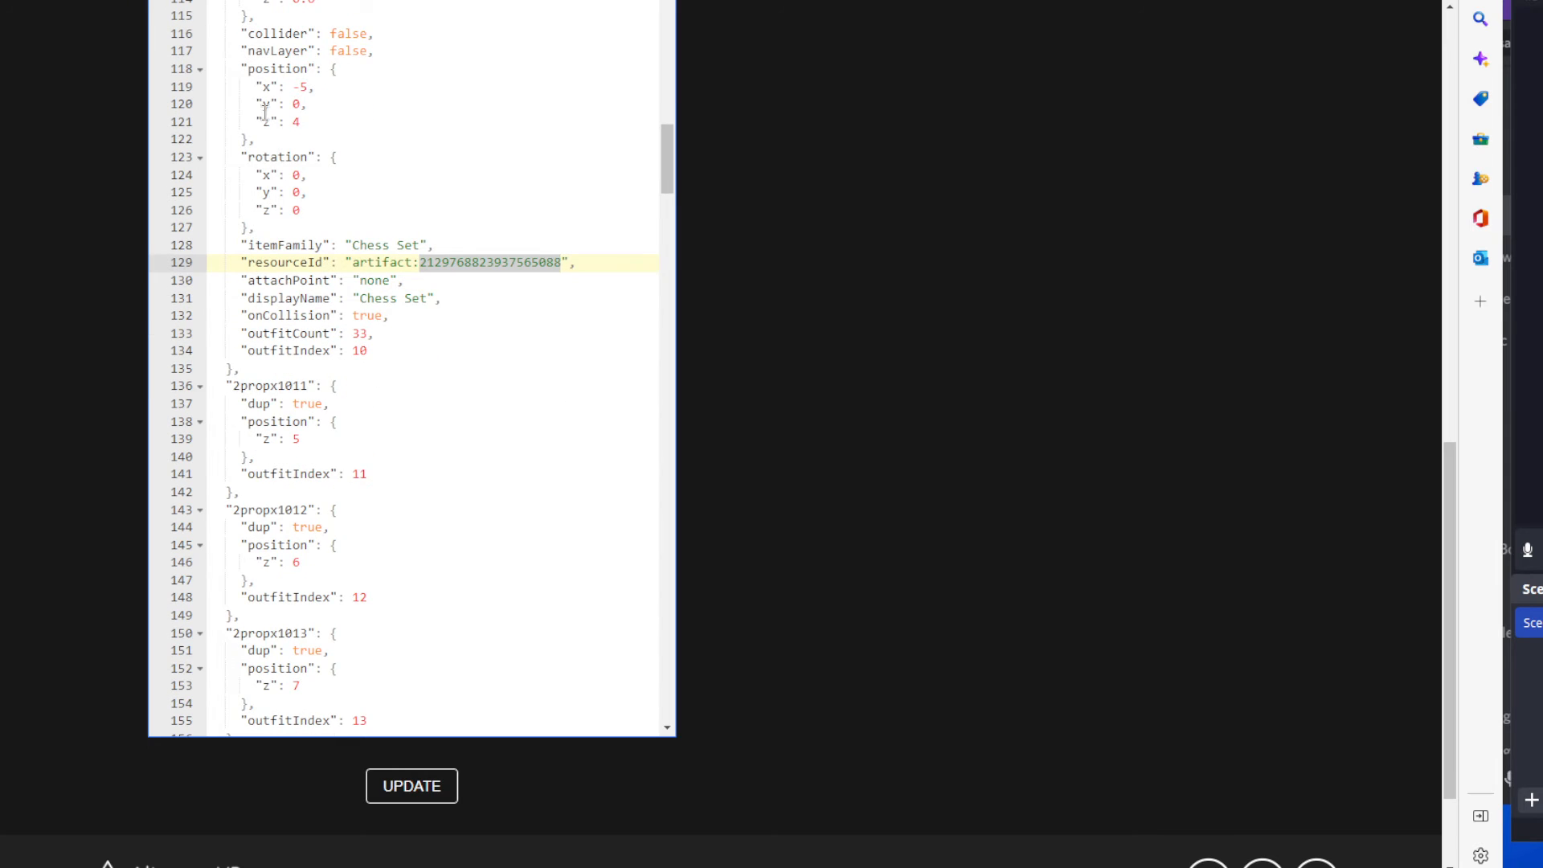
scroll(461, 341, up, 3)
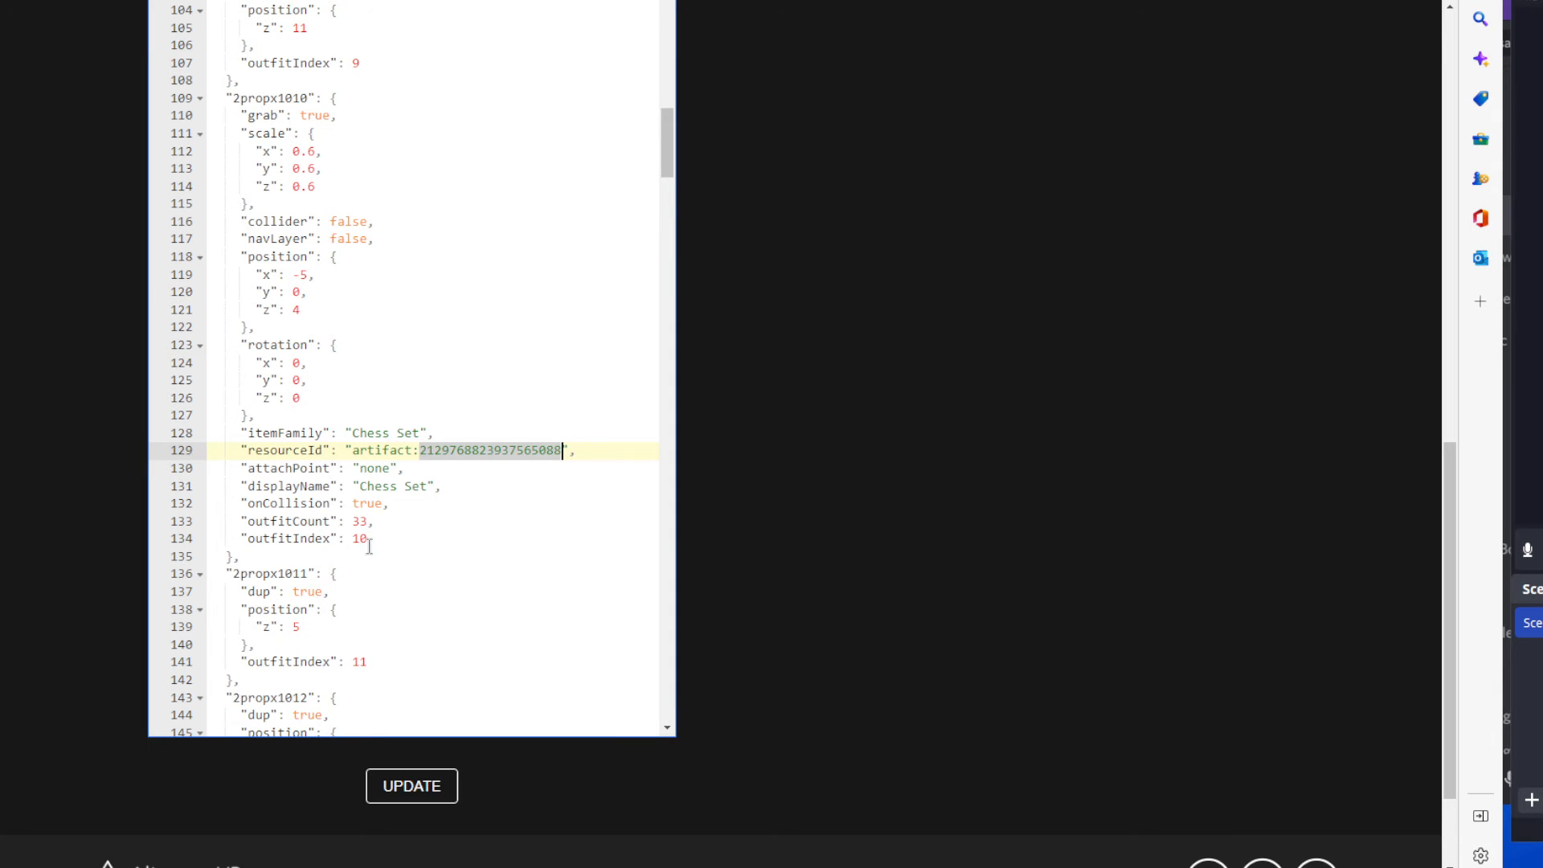
drag(367, 539, 203, 87)
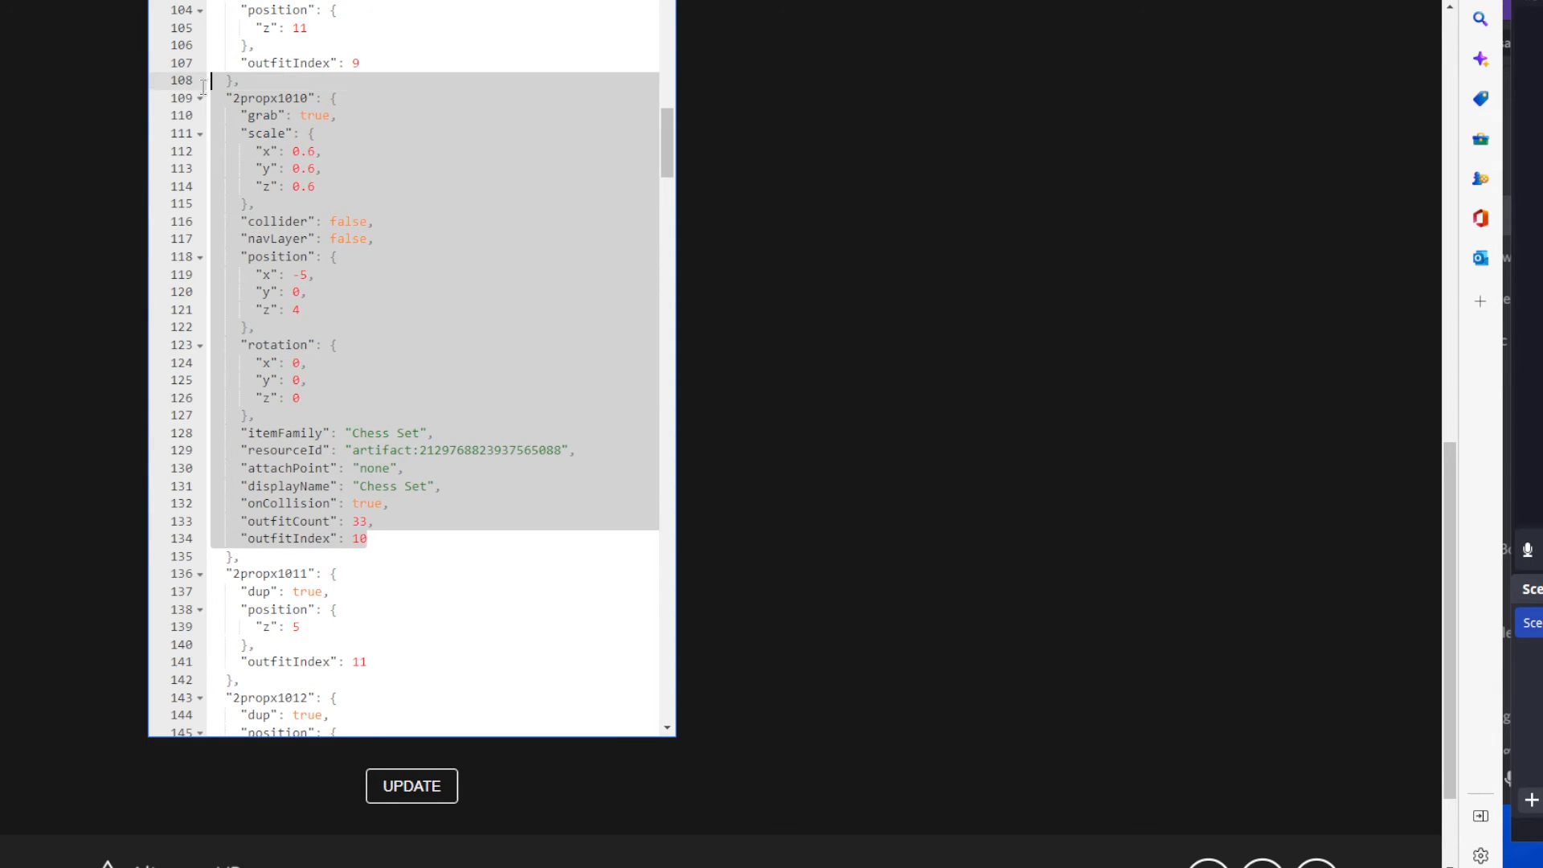
scroll(365, 332, up, 4)
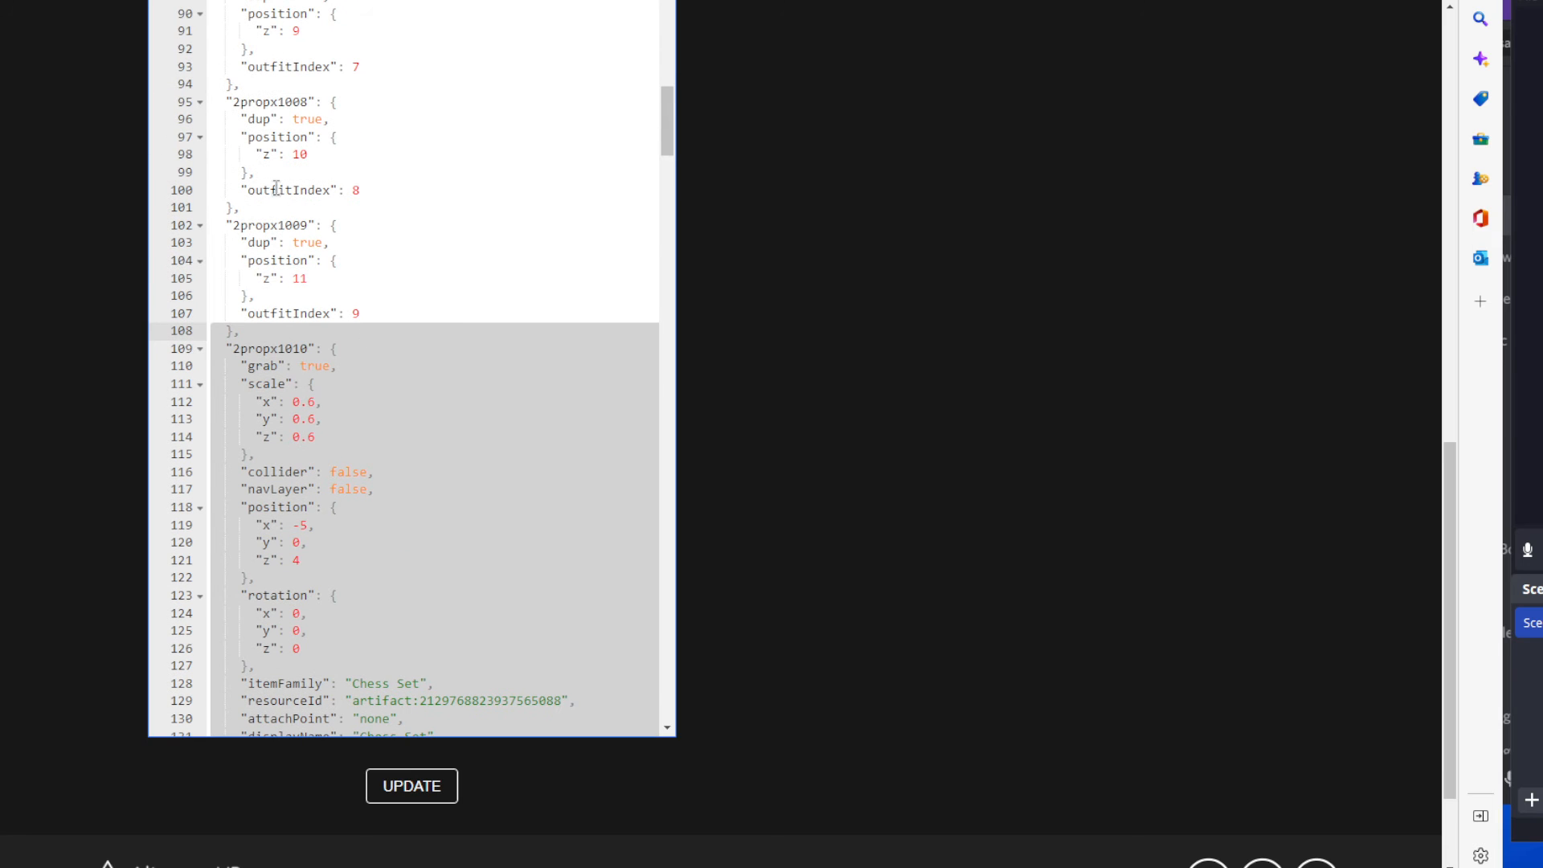
scroll(364, 376, down, 2)
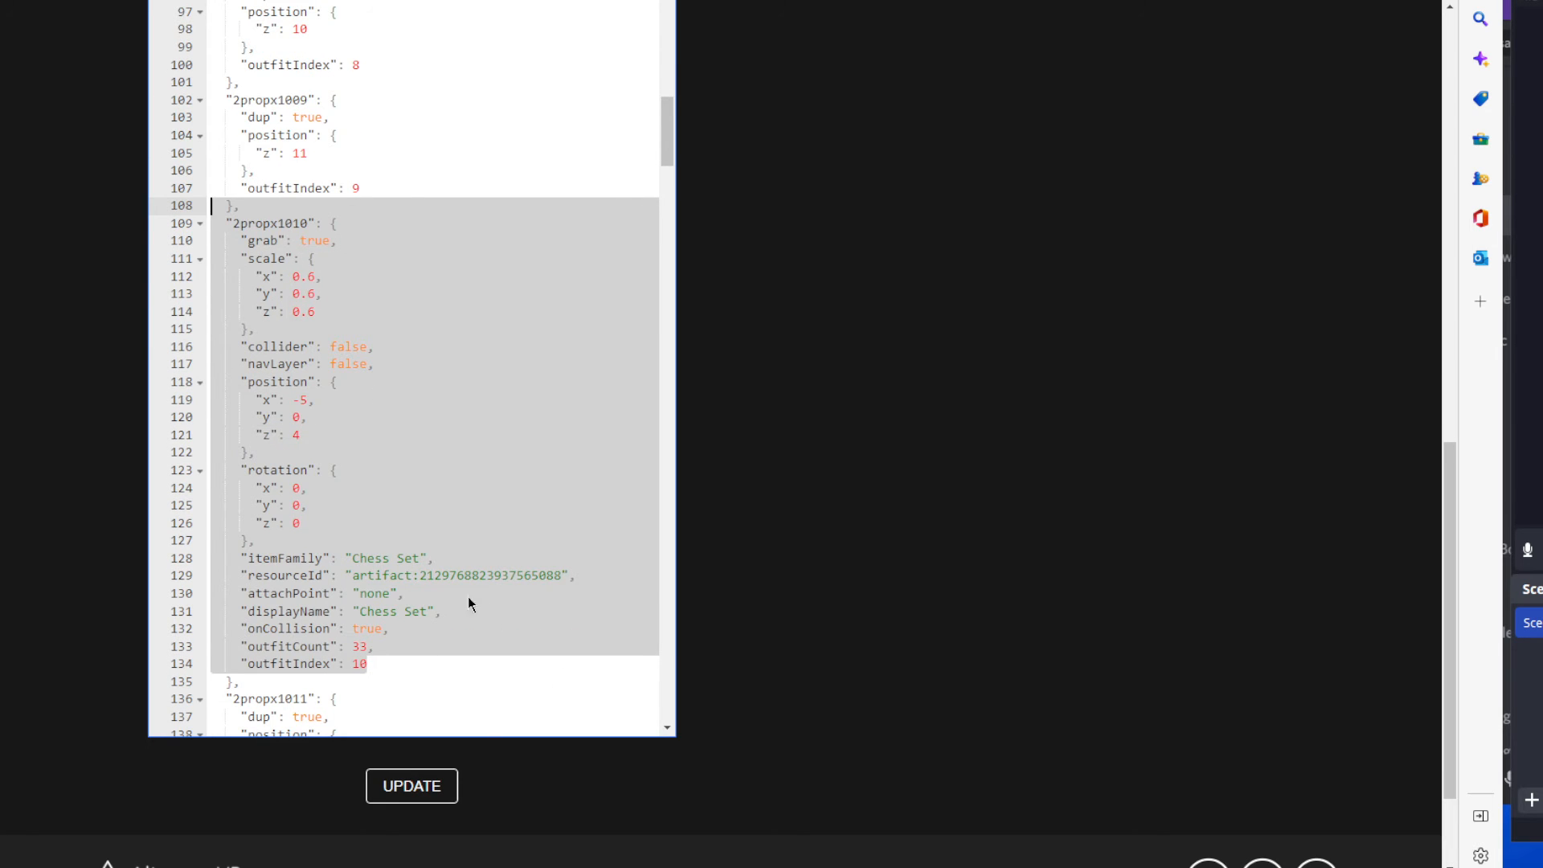
scroll(389, 654, down, 5)
scroll(375, 599, down, 2)
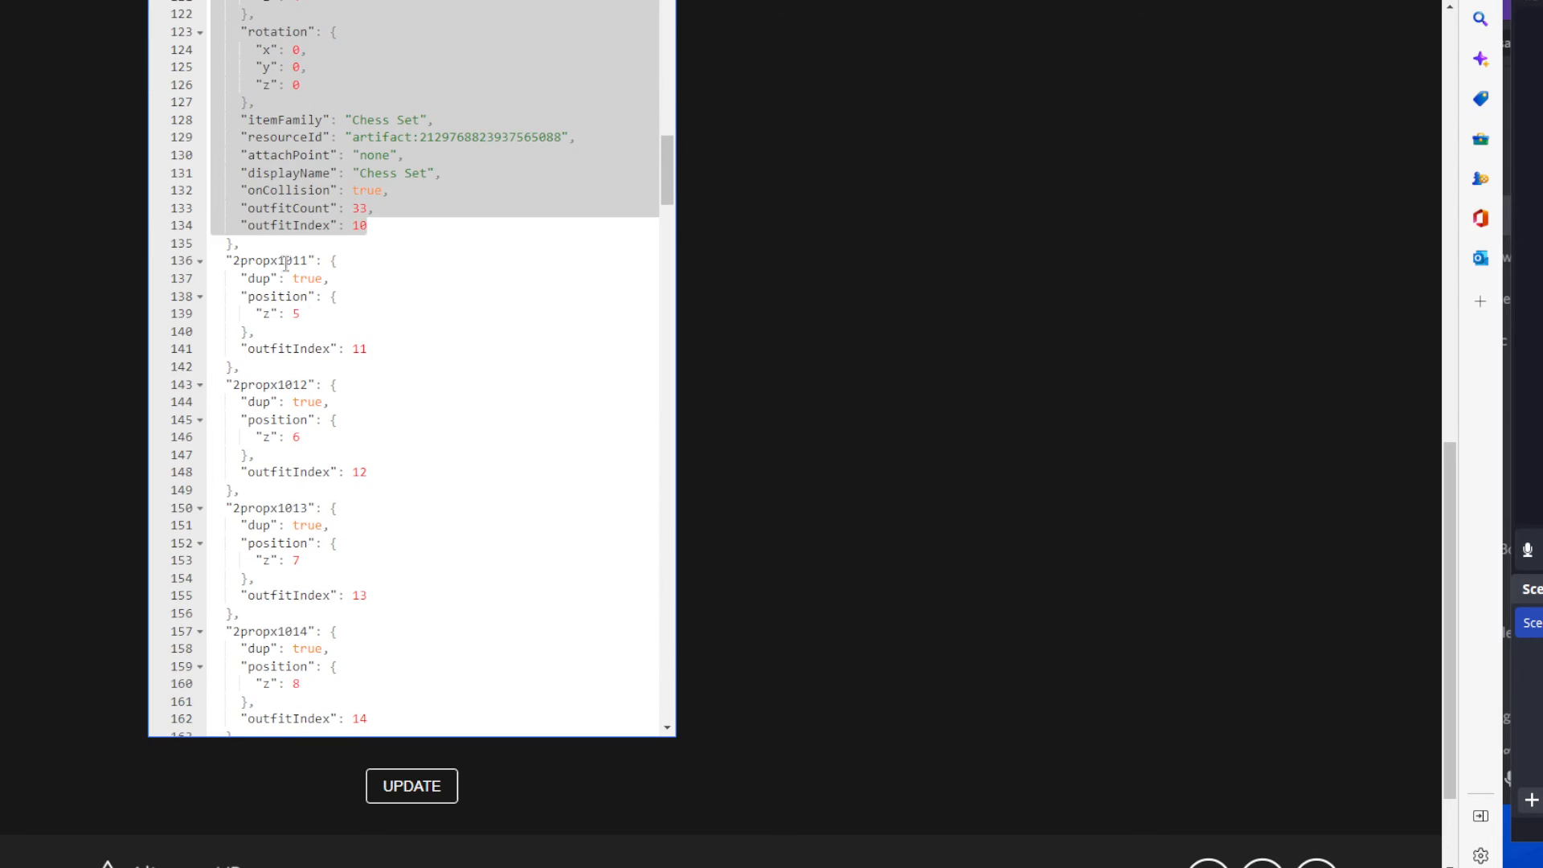
drag(212, 259, 450, 128)
Examine the full 2propx1018 entry that follows the dup entries, including its artifact number.
click(523, 393)
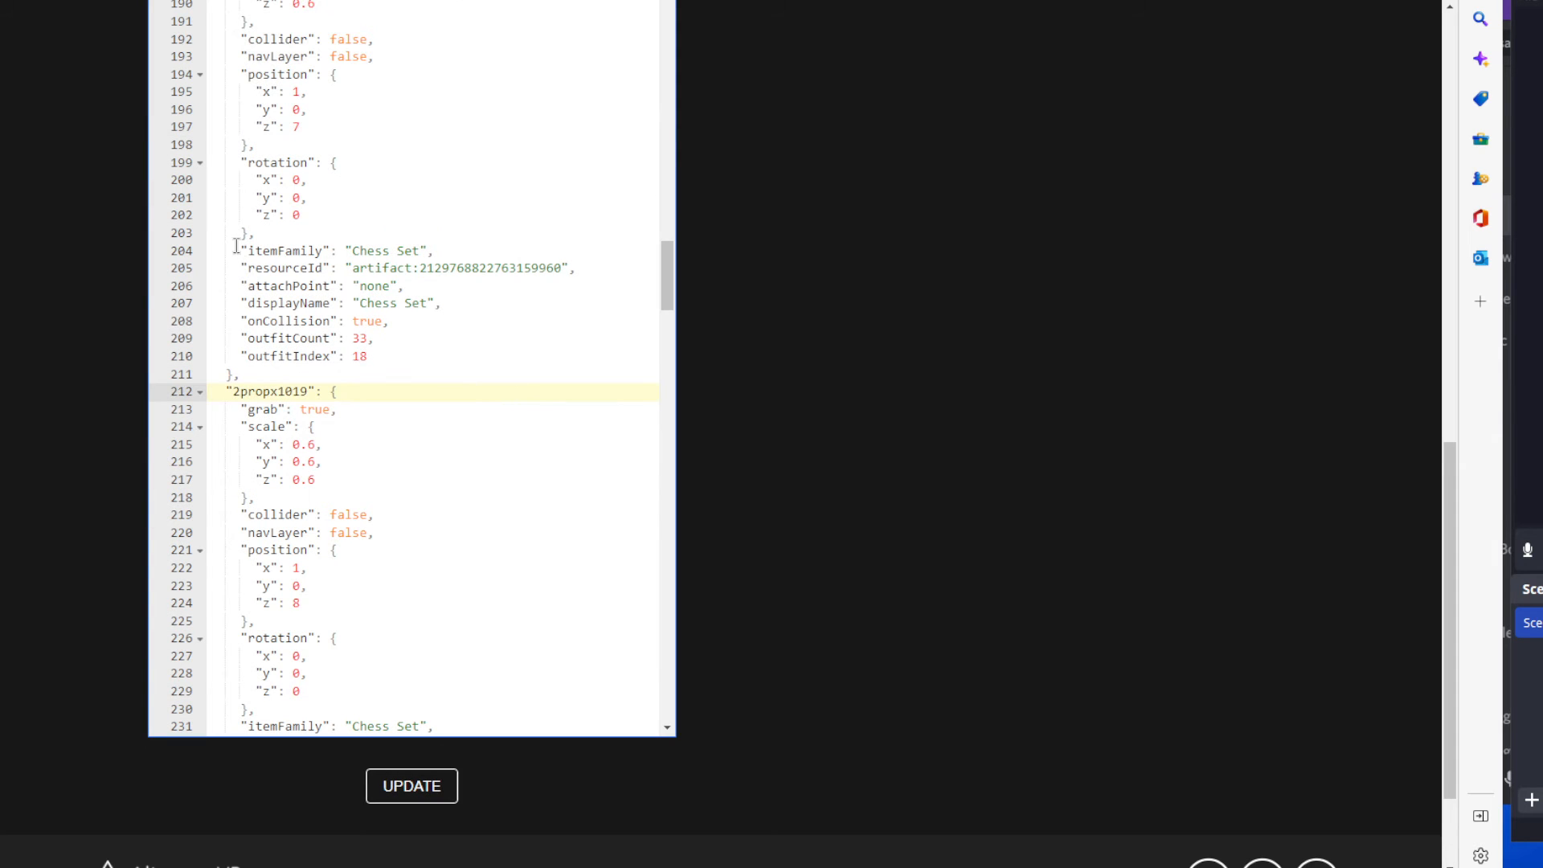
scroll(369, 345, up, 3)
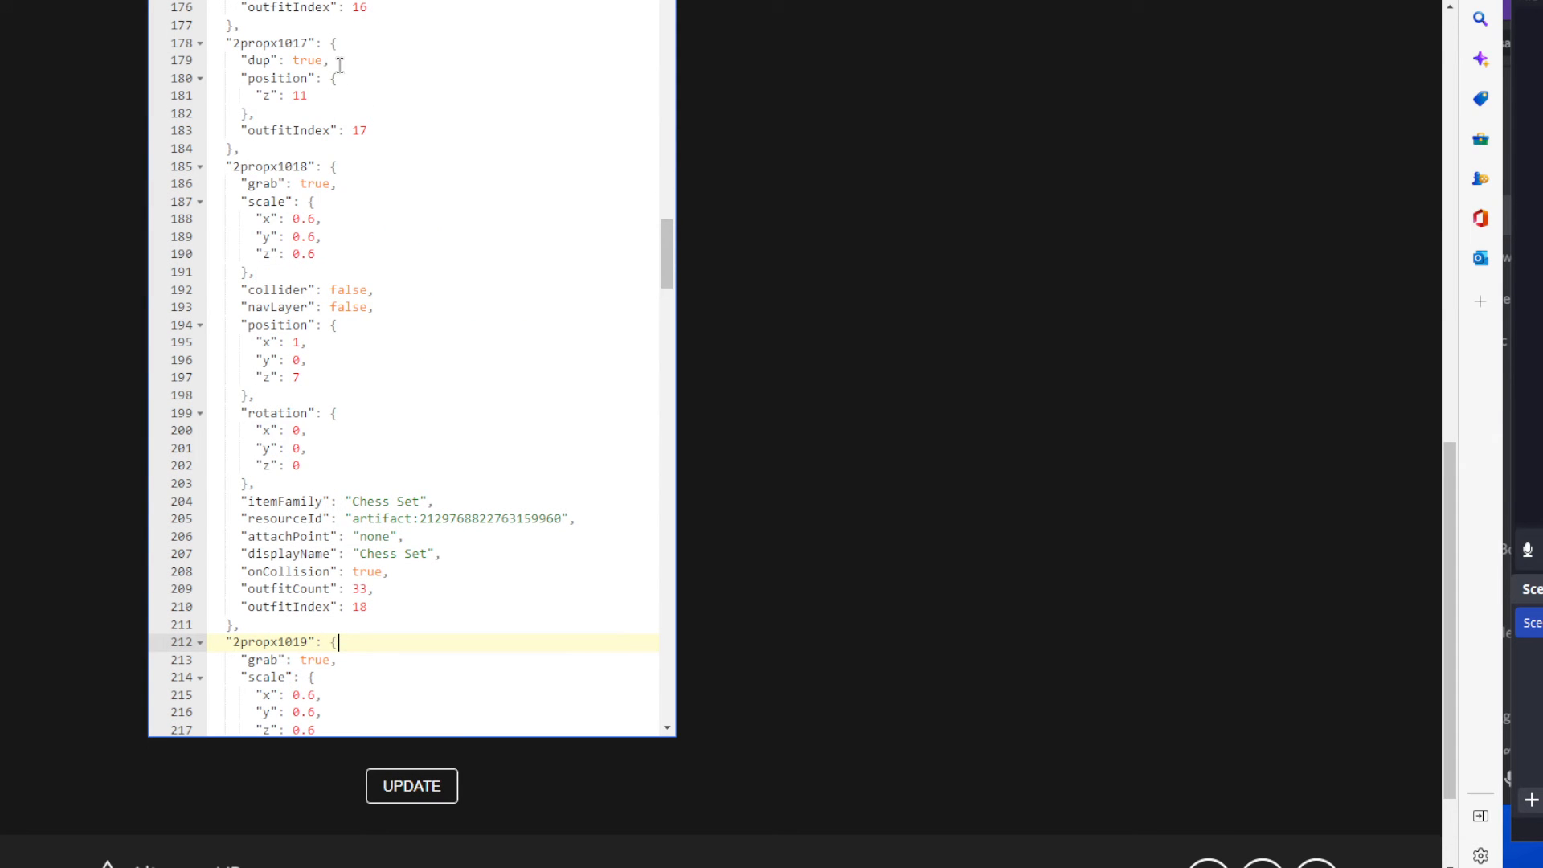
click(378, 135)
drag(382, 610, 211, 149)
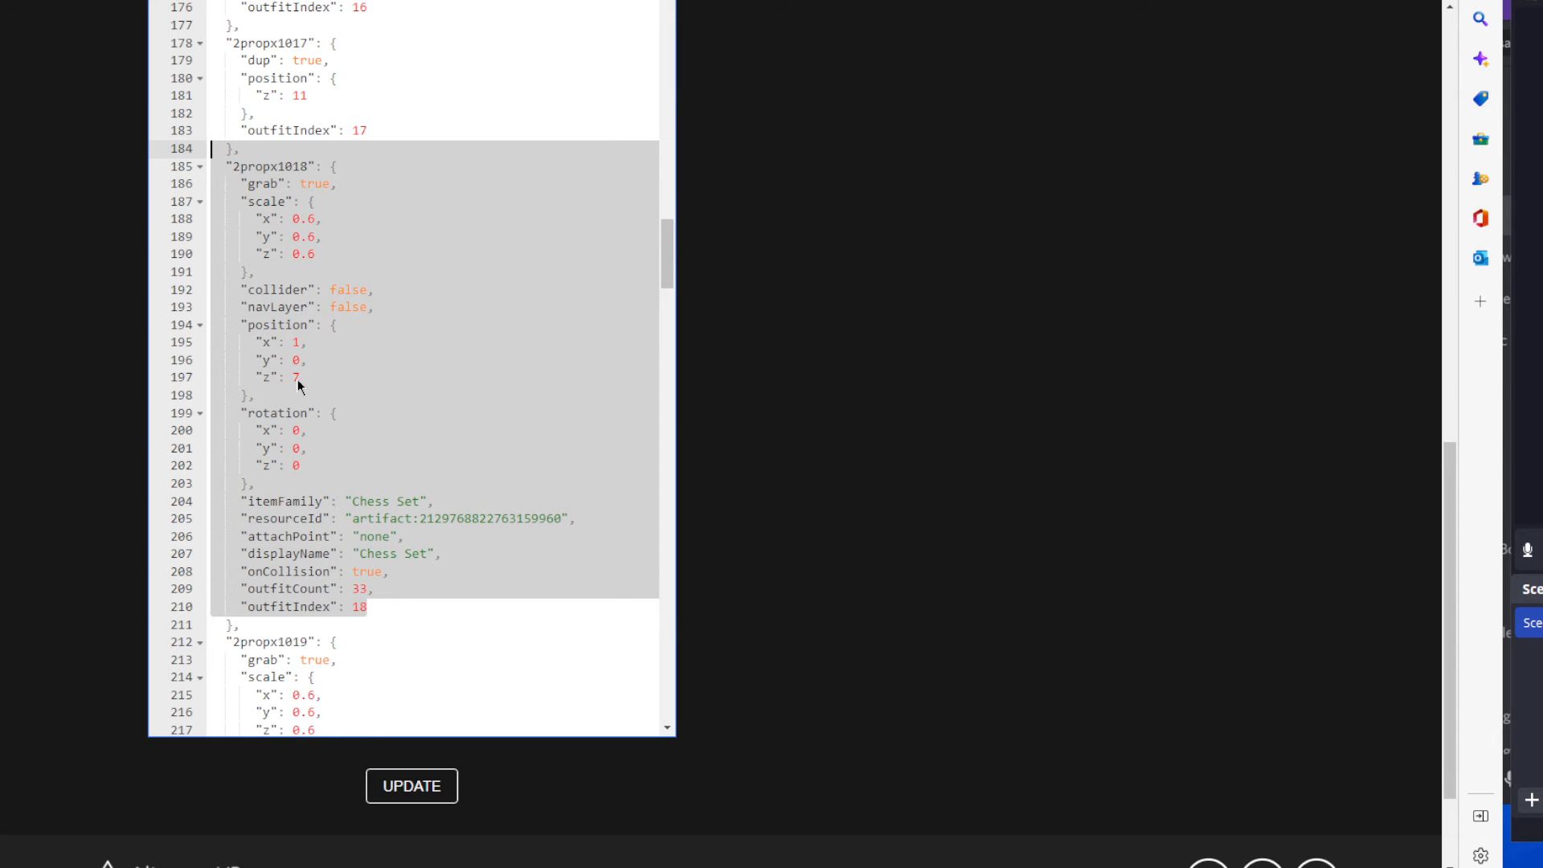
click(509, 554)
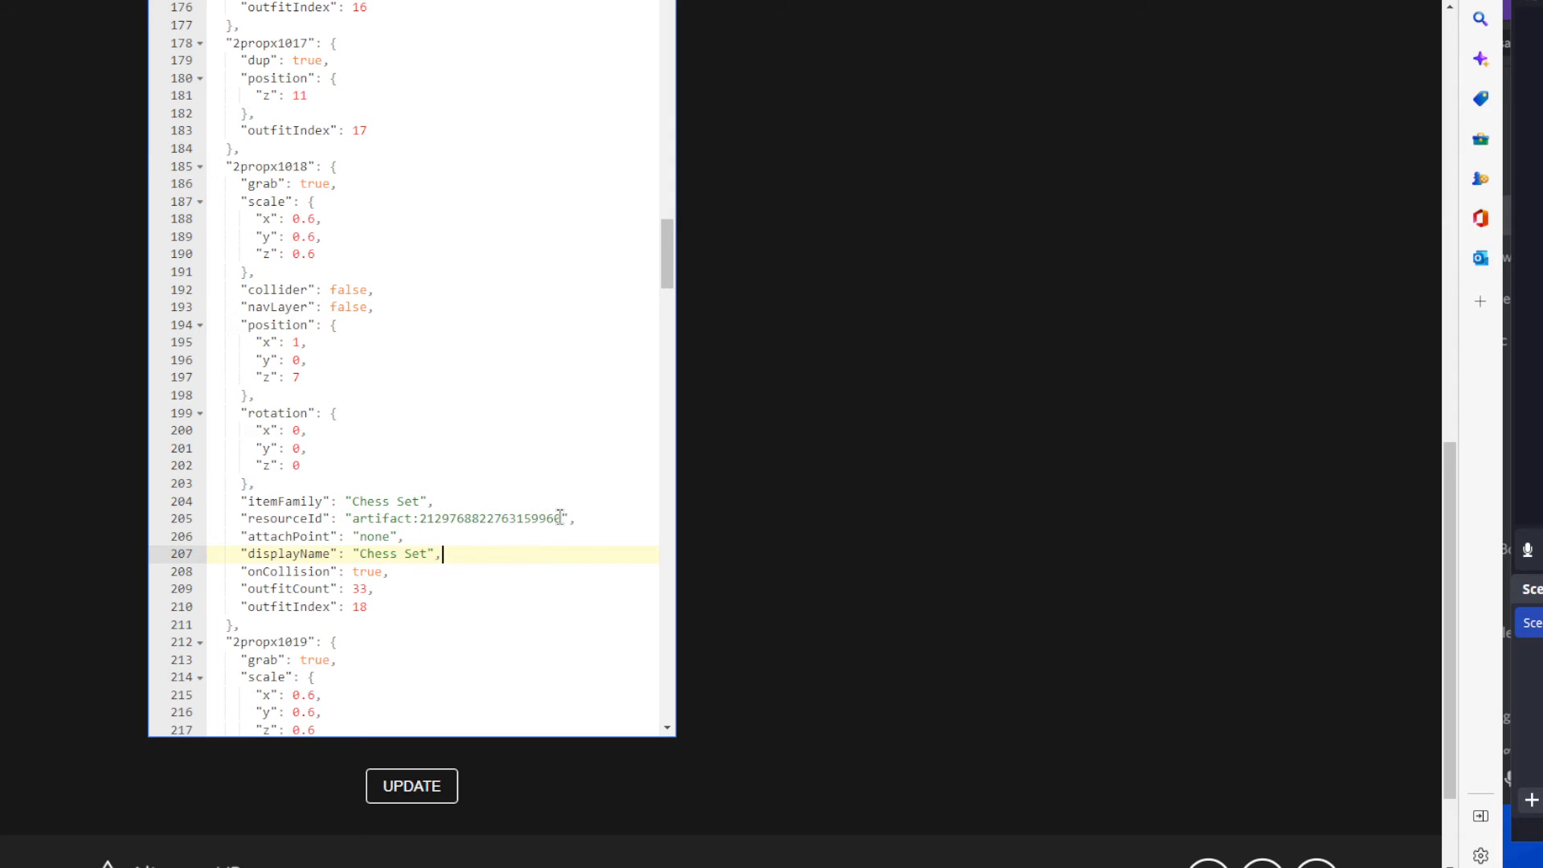
drag(560, 518, 423, 522)
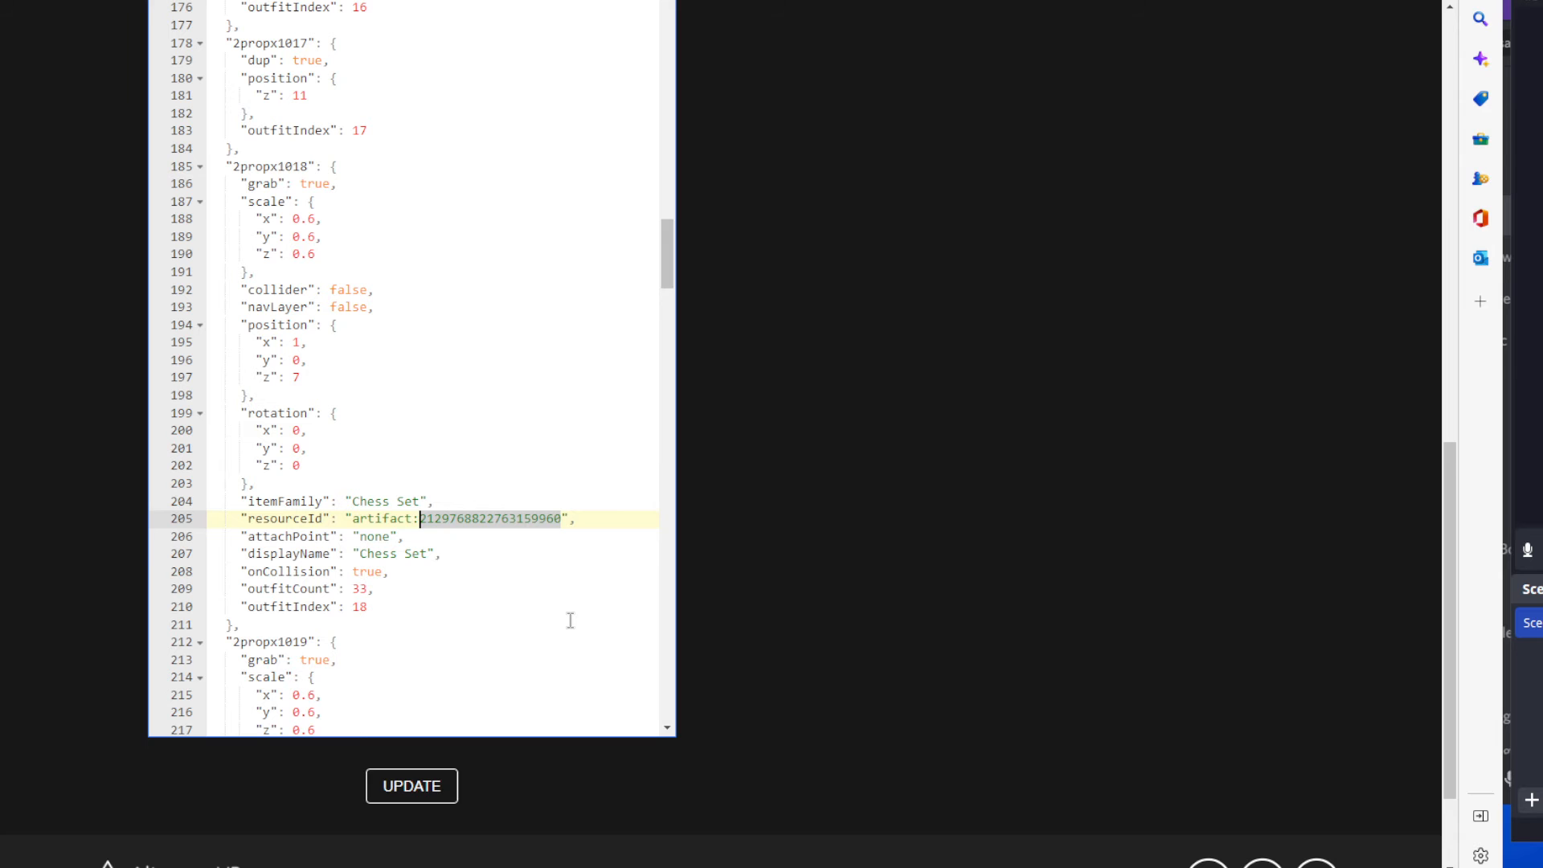
Review position and artifact number in the full 2propx1019 entry, then check which entries from 2propx1020 to 2propx1022 are full or dup.
scroll(567, 622, down, 3)
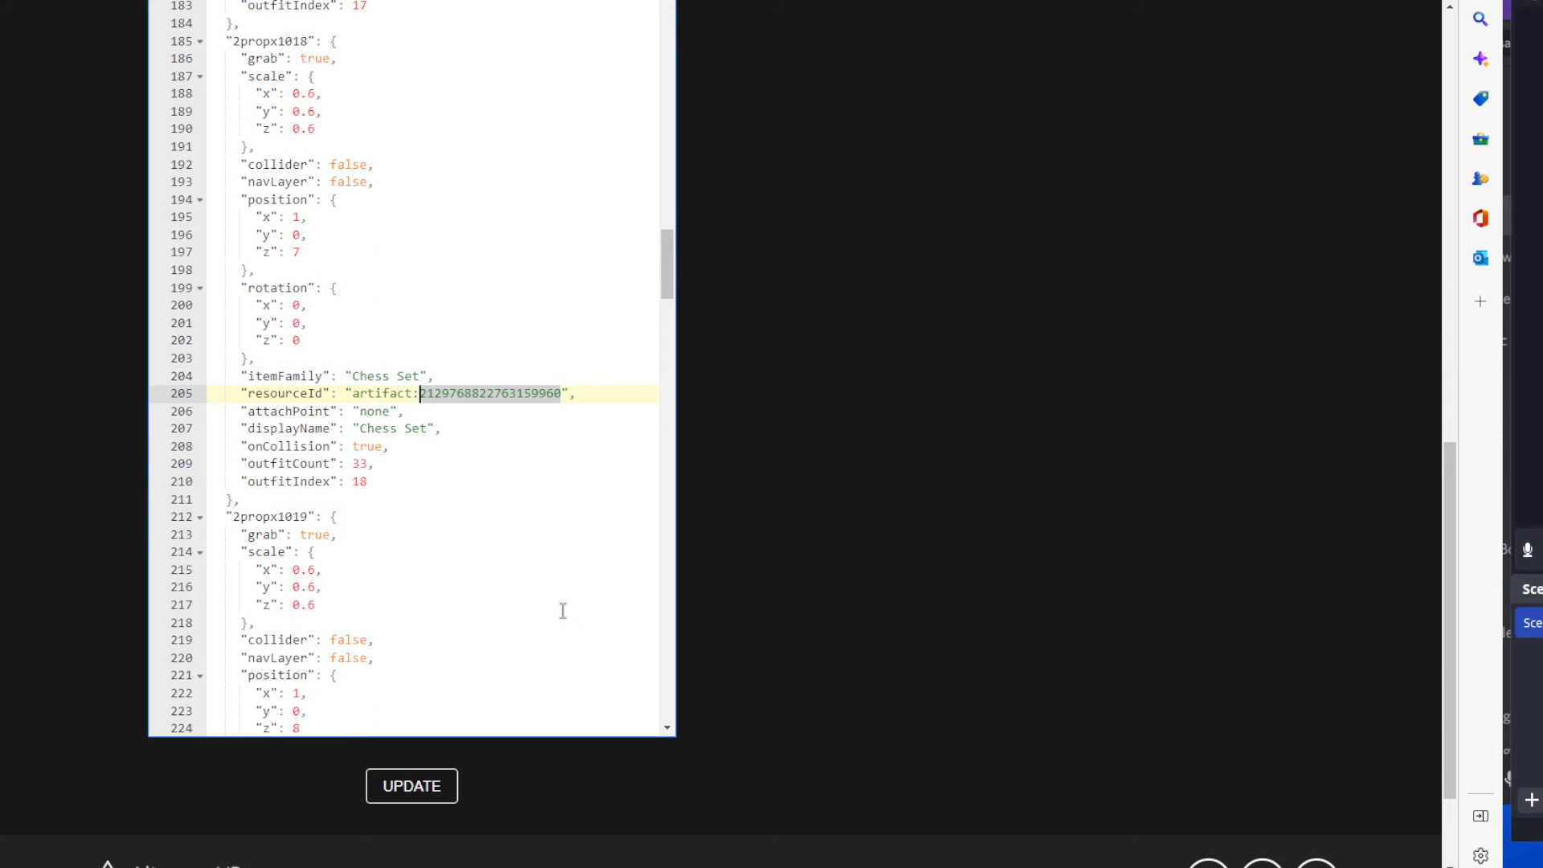
scroll(562, 610, down, 2)
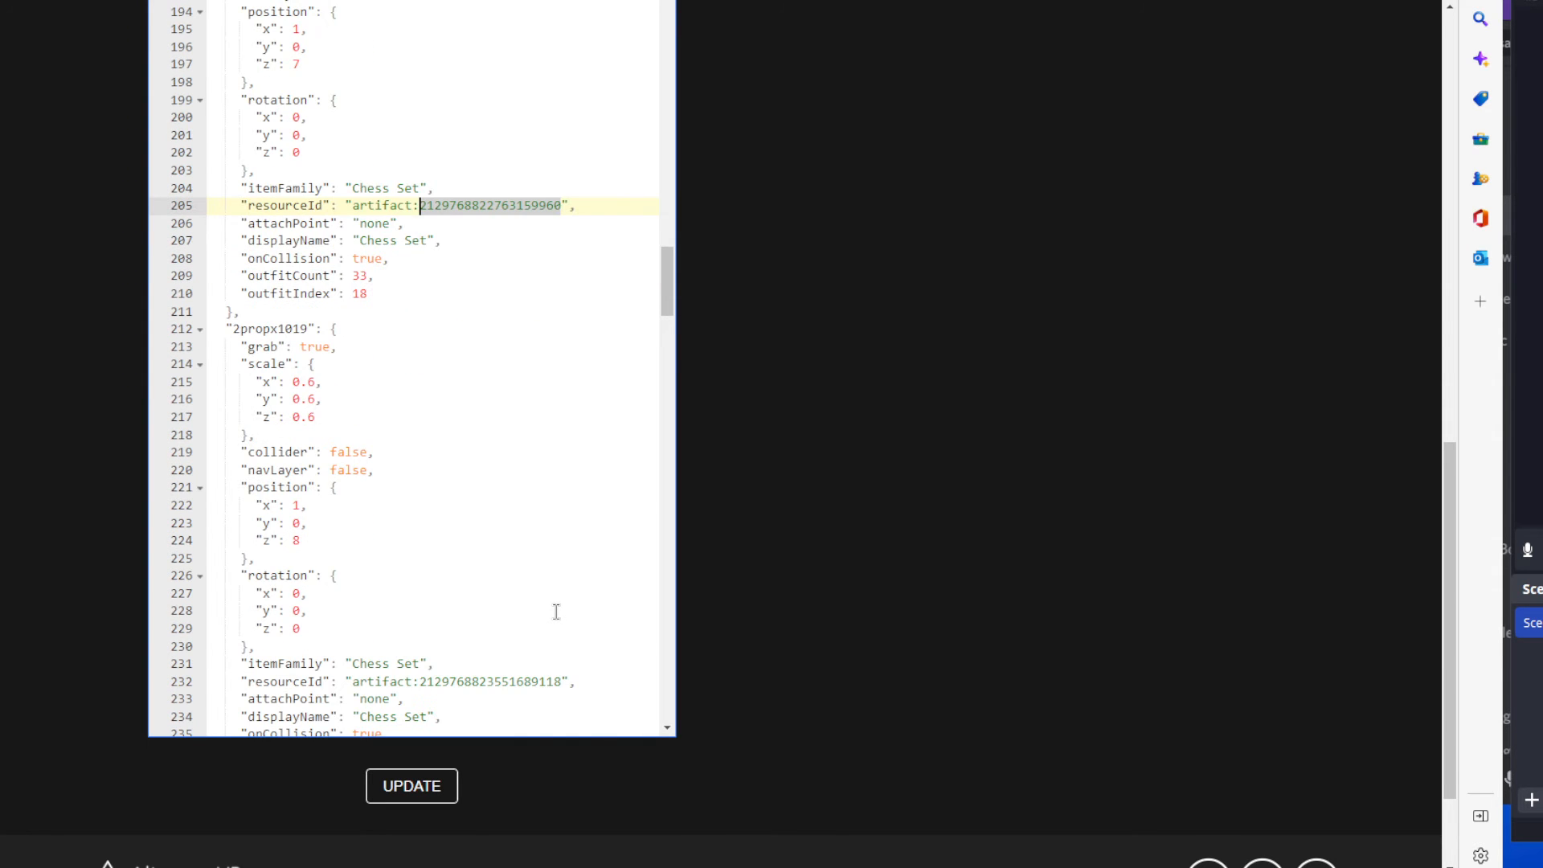
scroll(556, 612, down, 1)
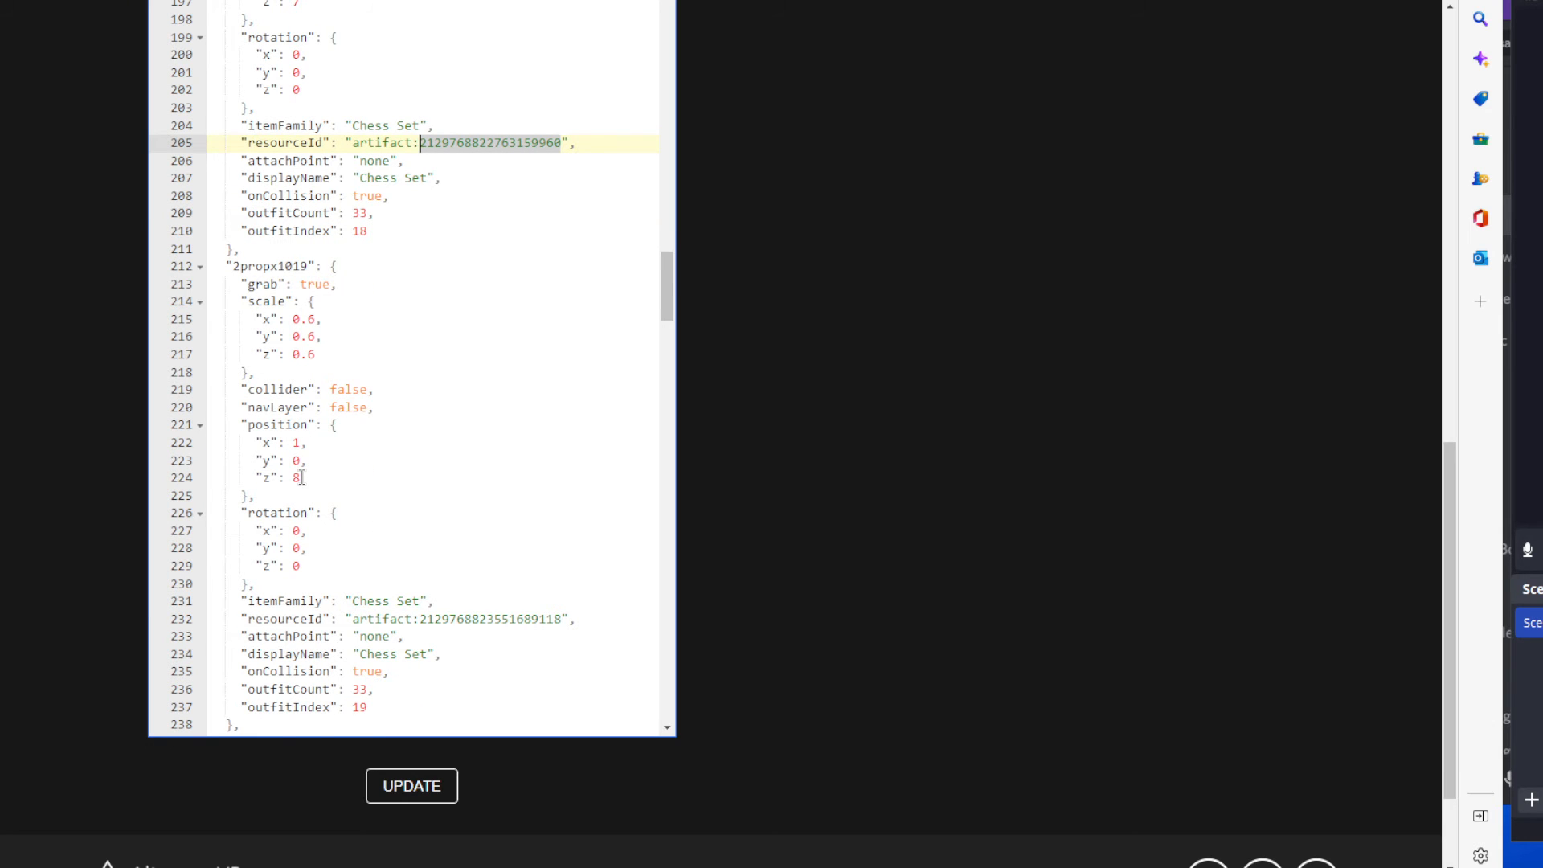
scroll(301, 477, up, 1)
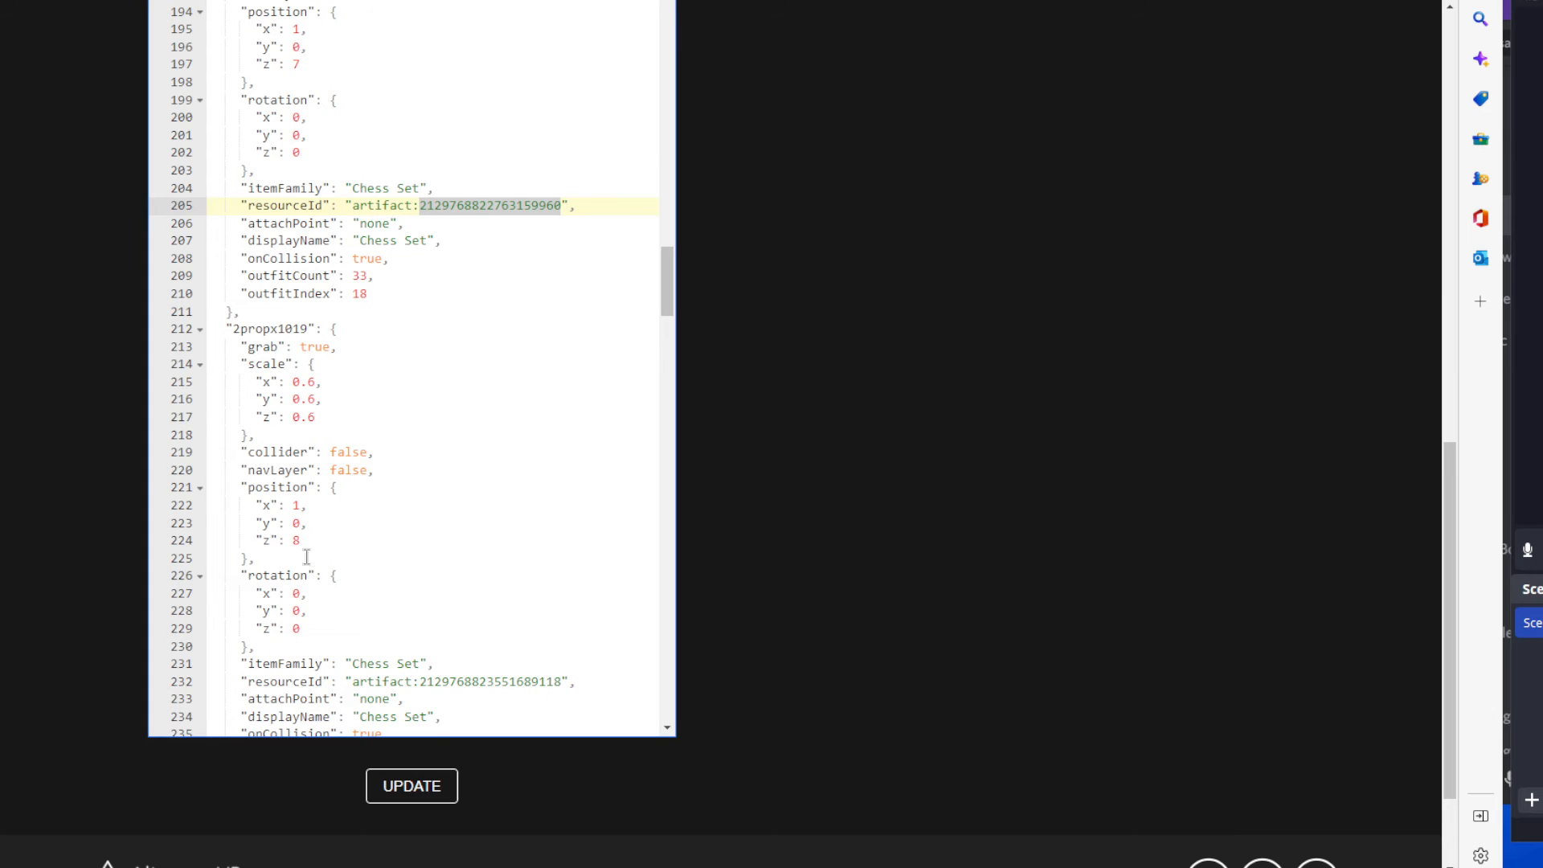
scroll(462, 544, down, 2)
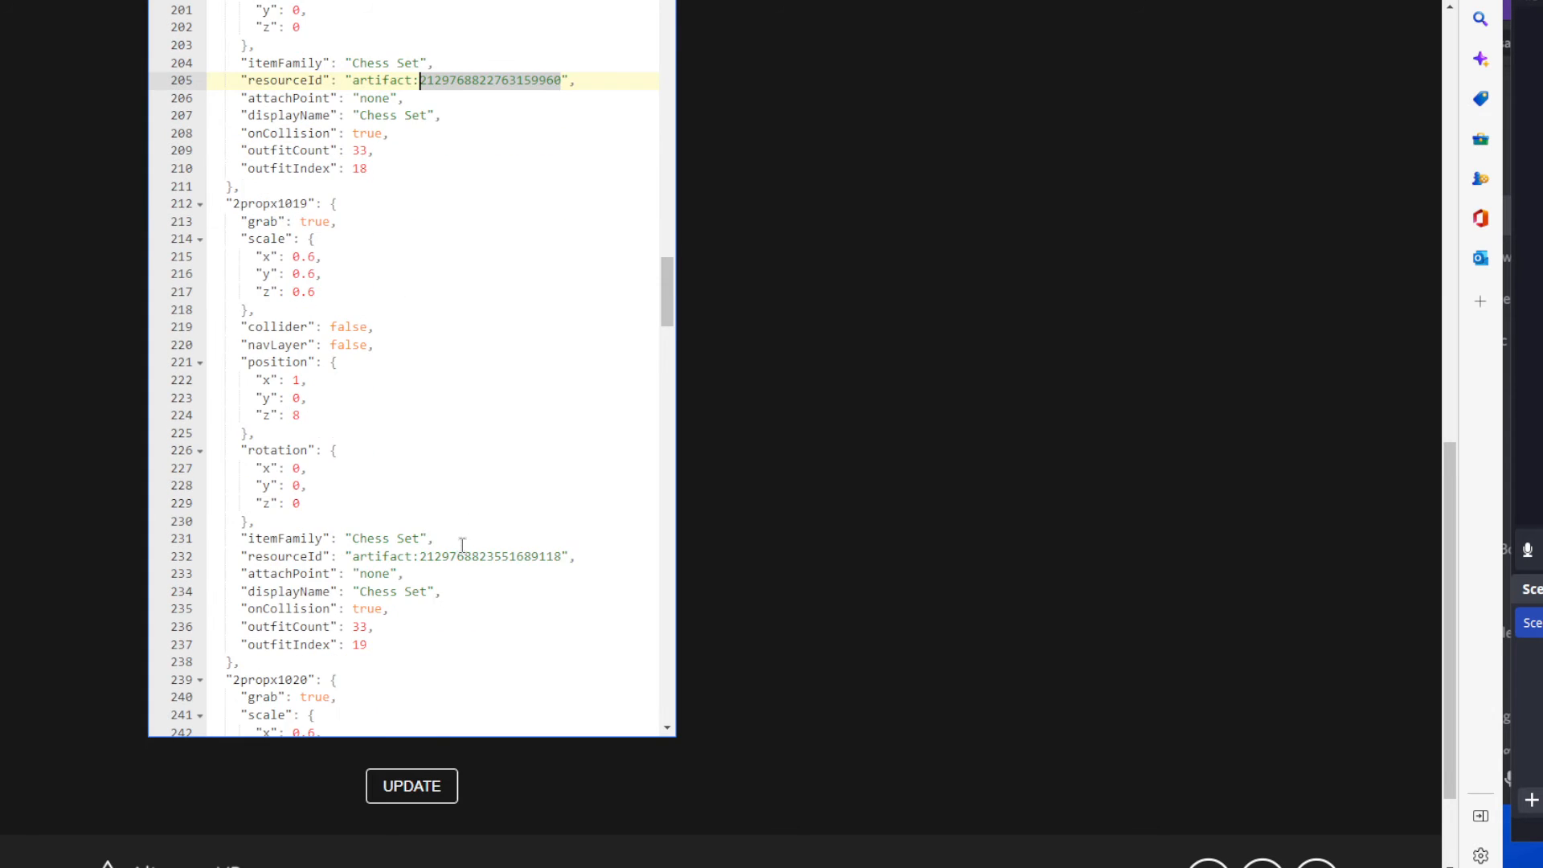
scroll(406, 513, down, 2)
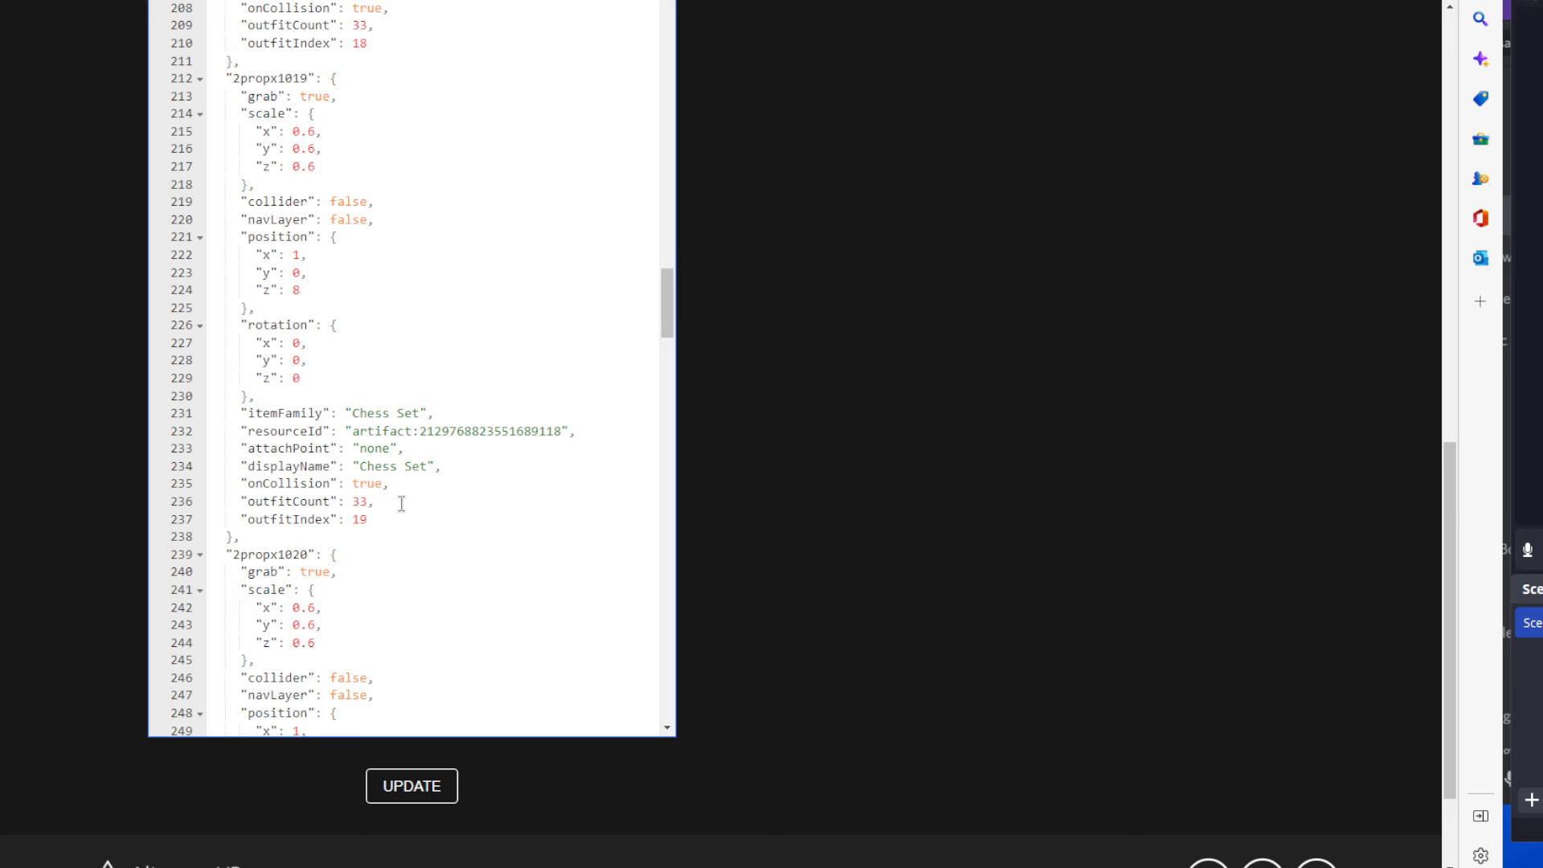
scroll(405, 514, up, 2)
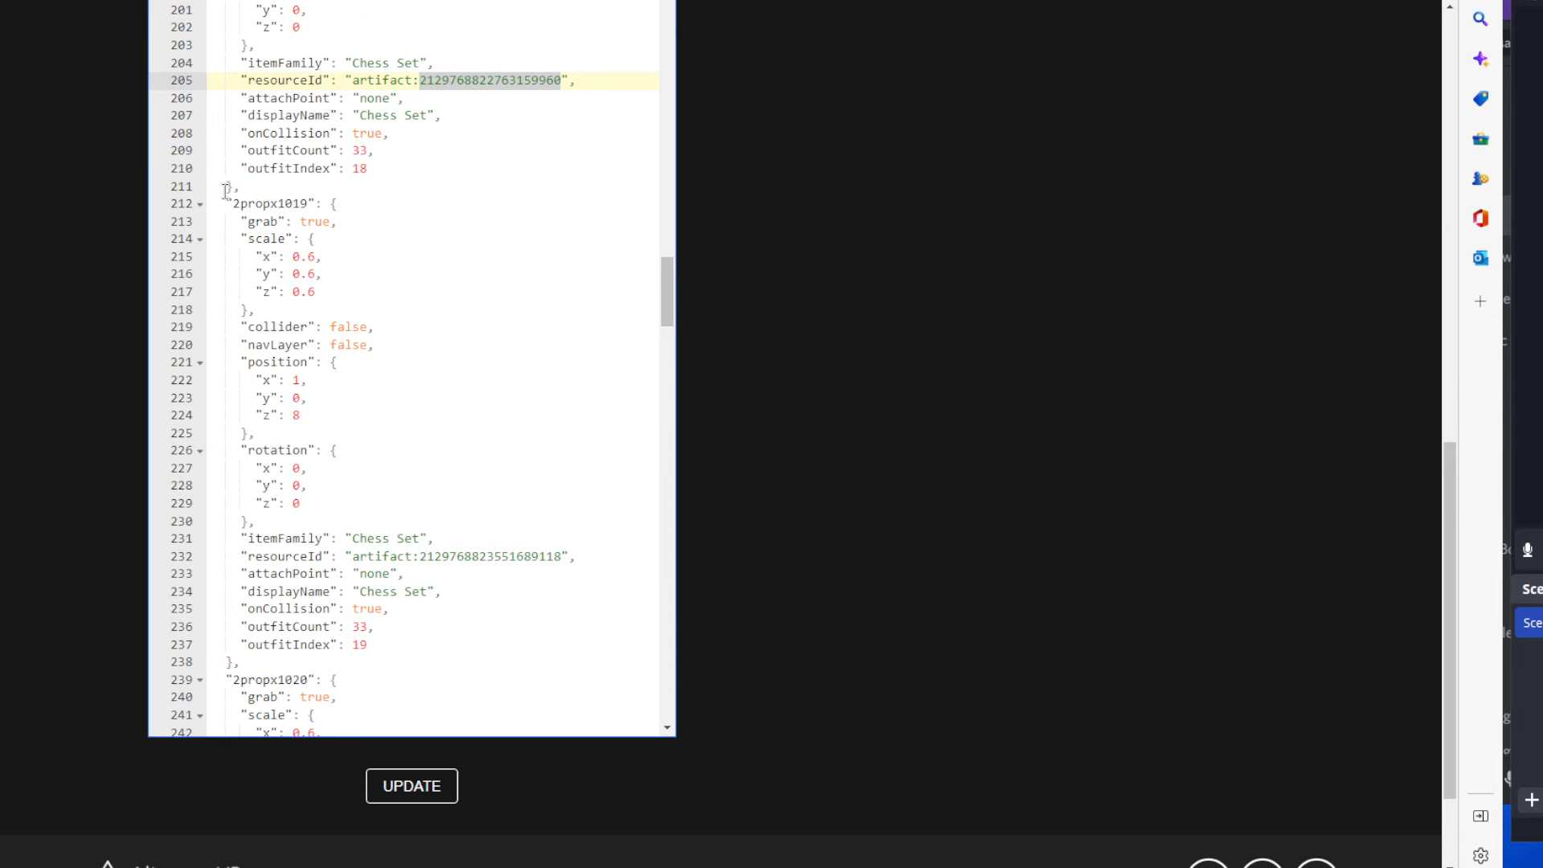
drag(226, 192, 441, 647)
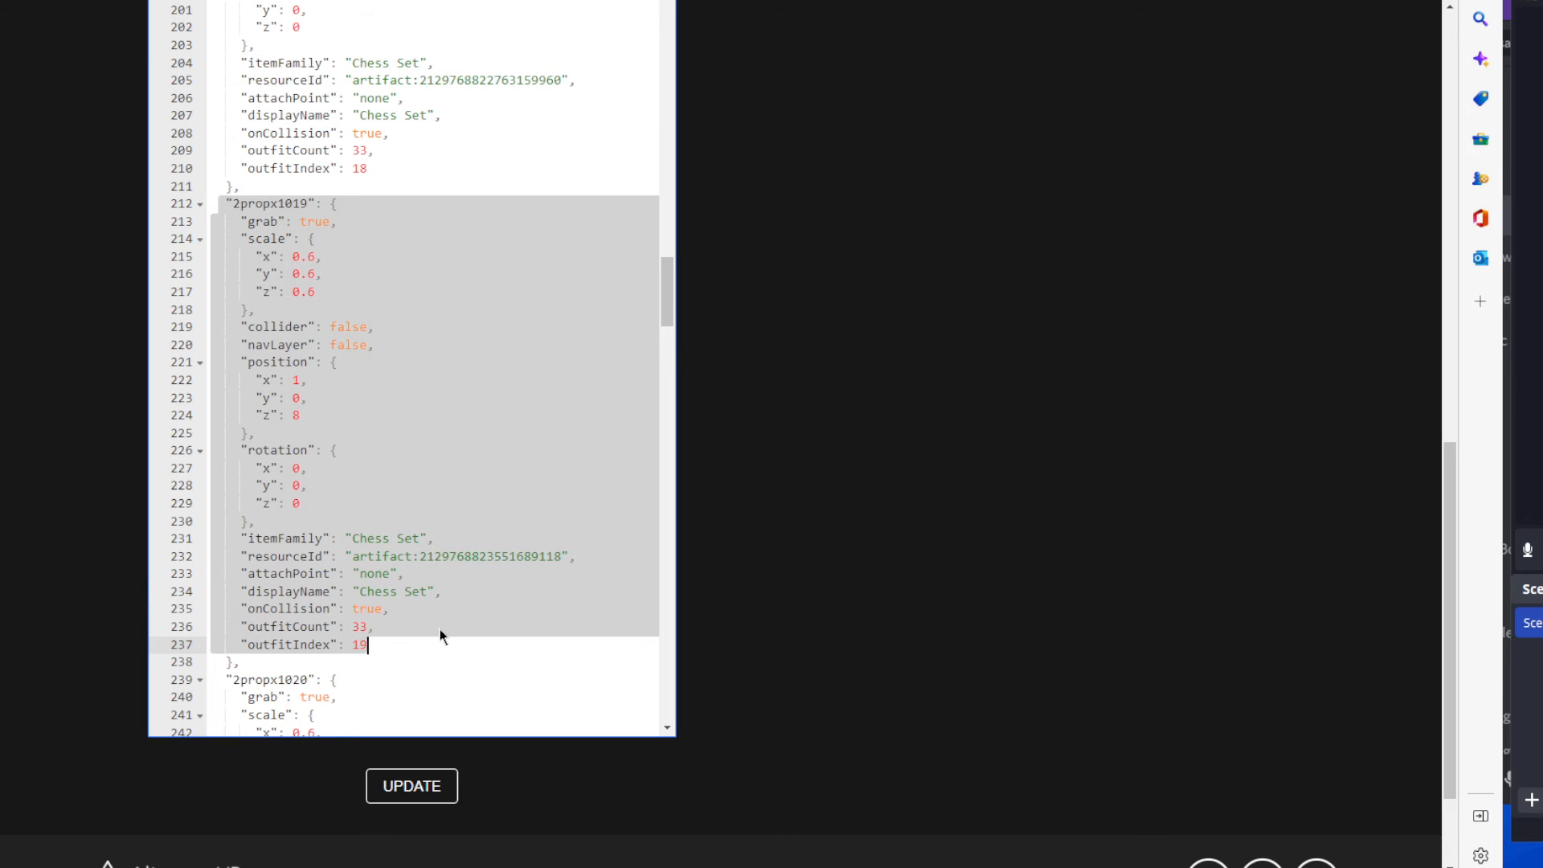
scroll(438, 618, down, 7)
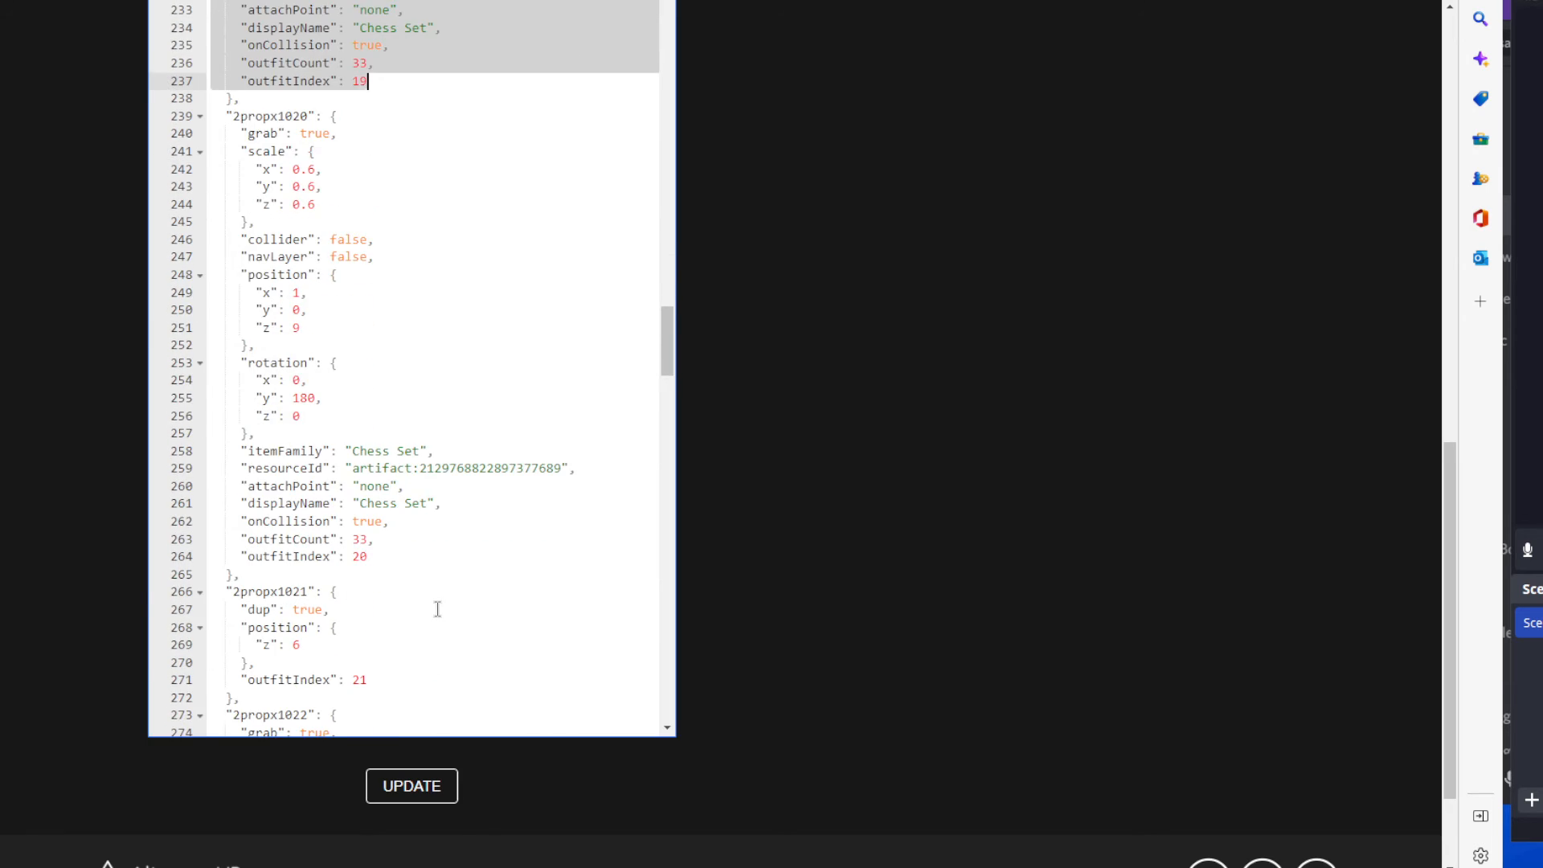
scroll(437, 608, down, 2)
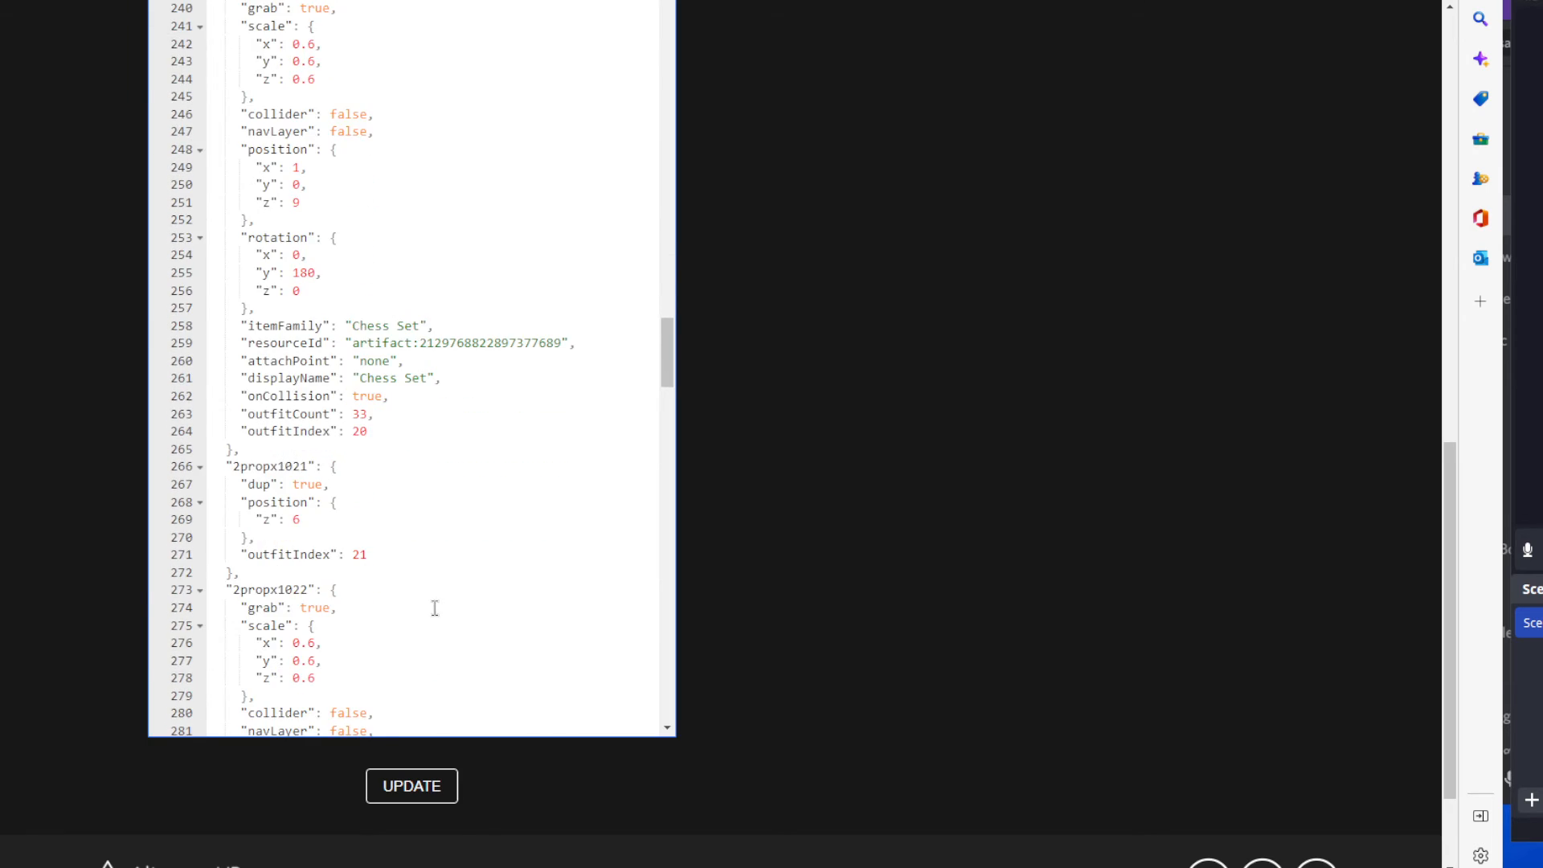
scroll(433, 608, down, 2)
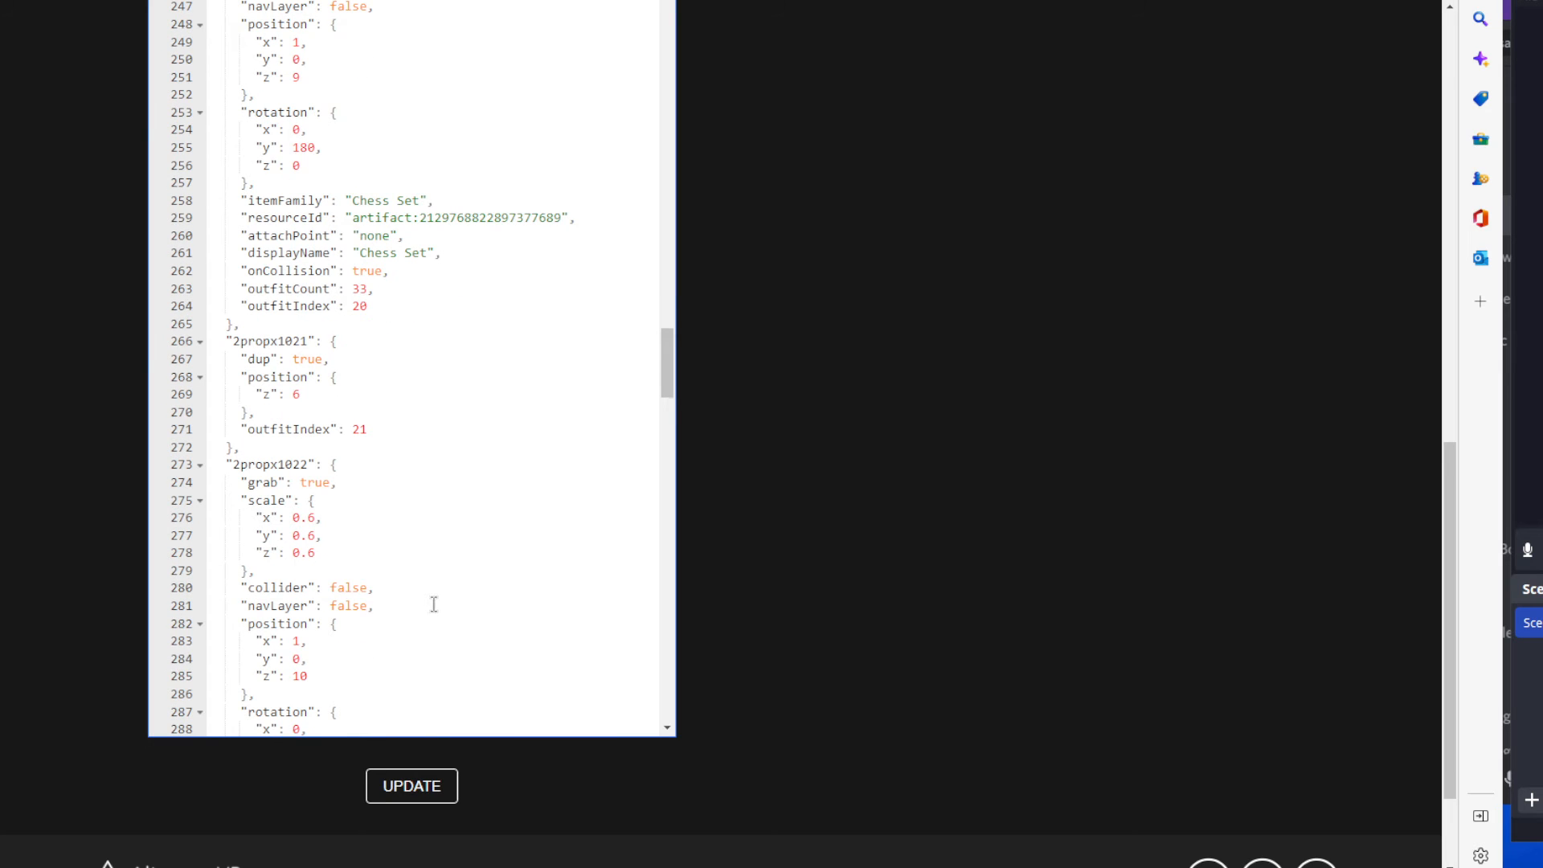
scroll(438, 607, down, 2)
Delete the comma after the closing brace of the 2propx1015 entry and read the error flagged on line 171.
scroll(715, 595, up, 3)
scroll(715, 595, up, 3)
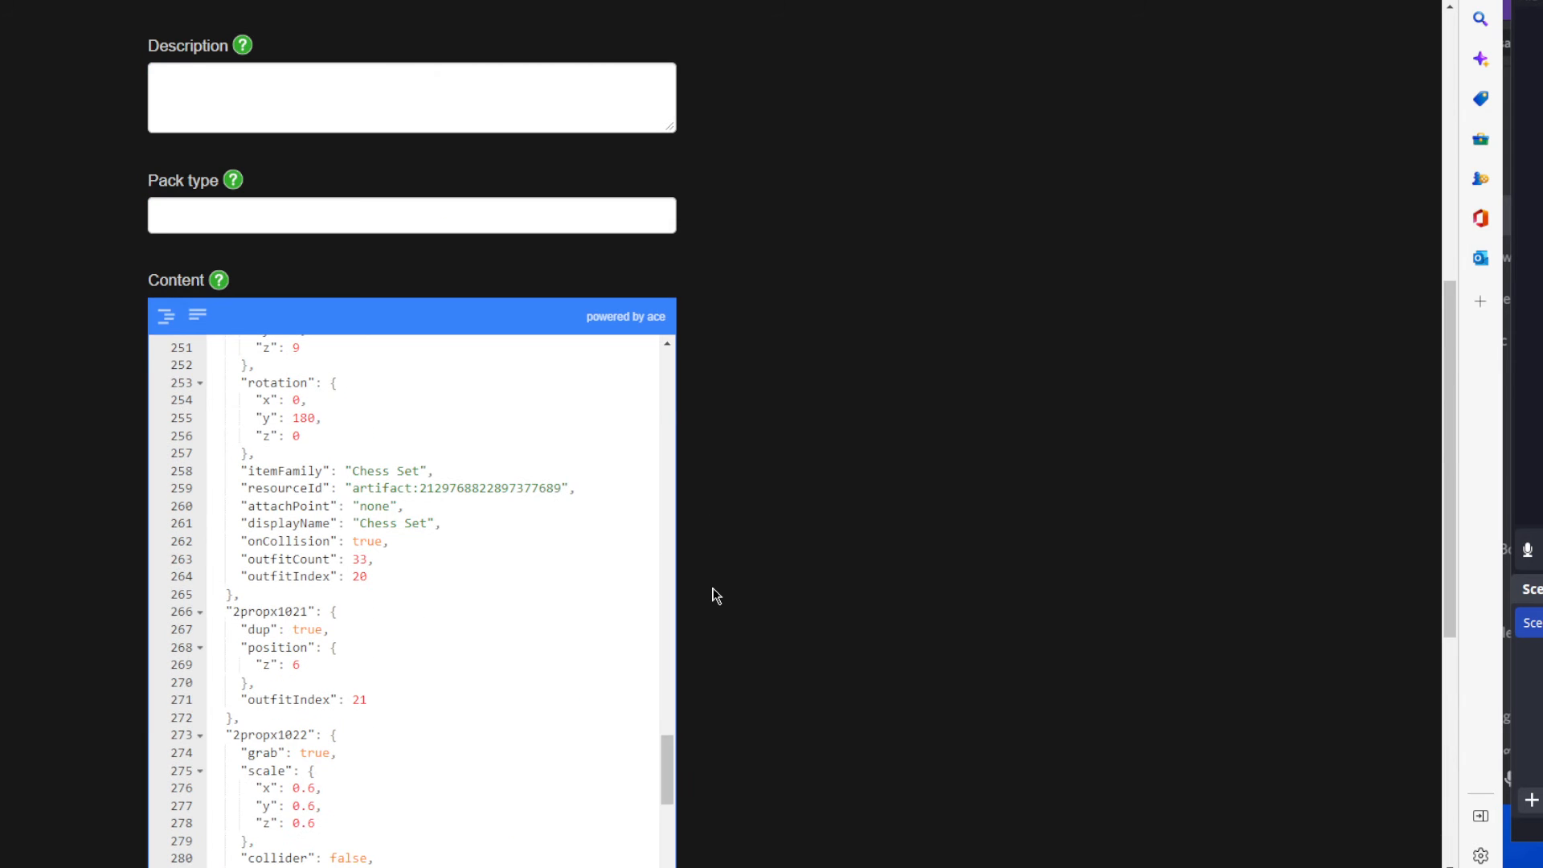
scroll(413, 589, up, 6)
scroll(413, 589, up, 18)
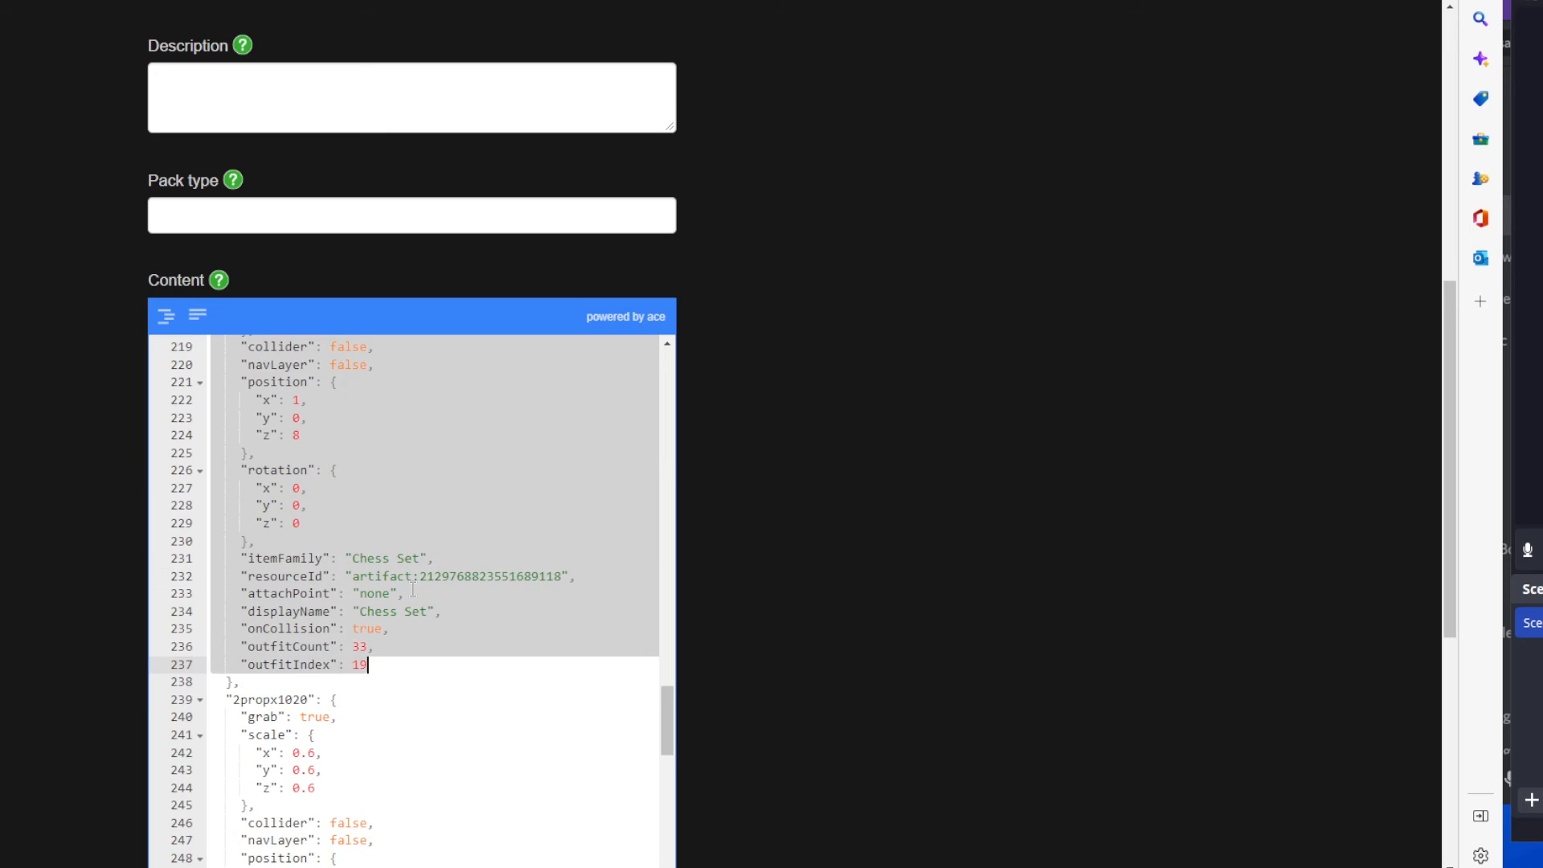
click(413, 589)
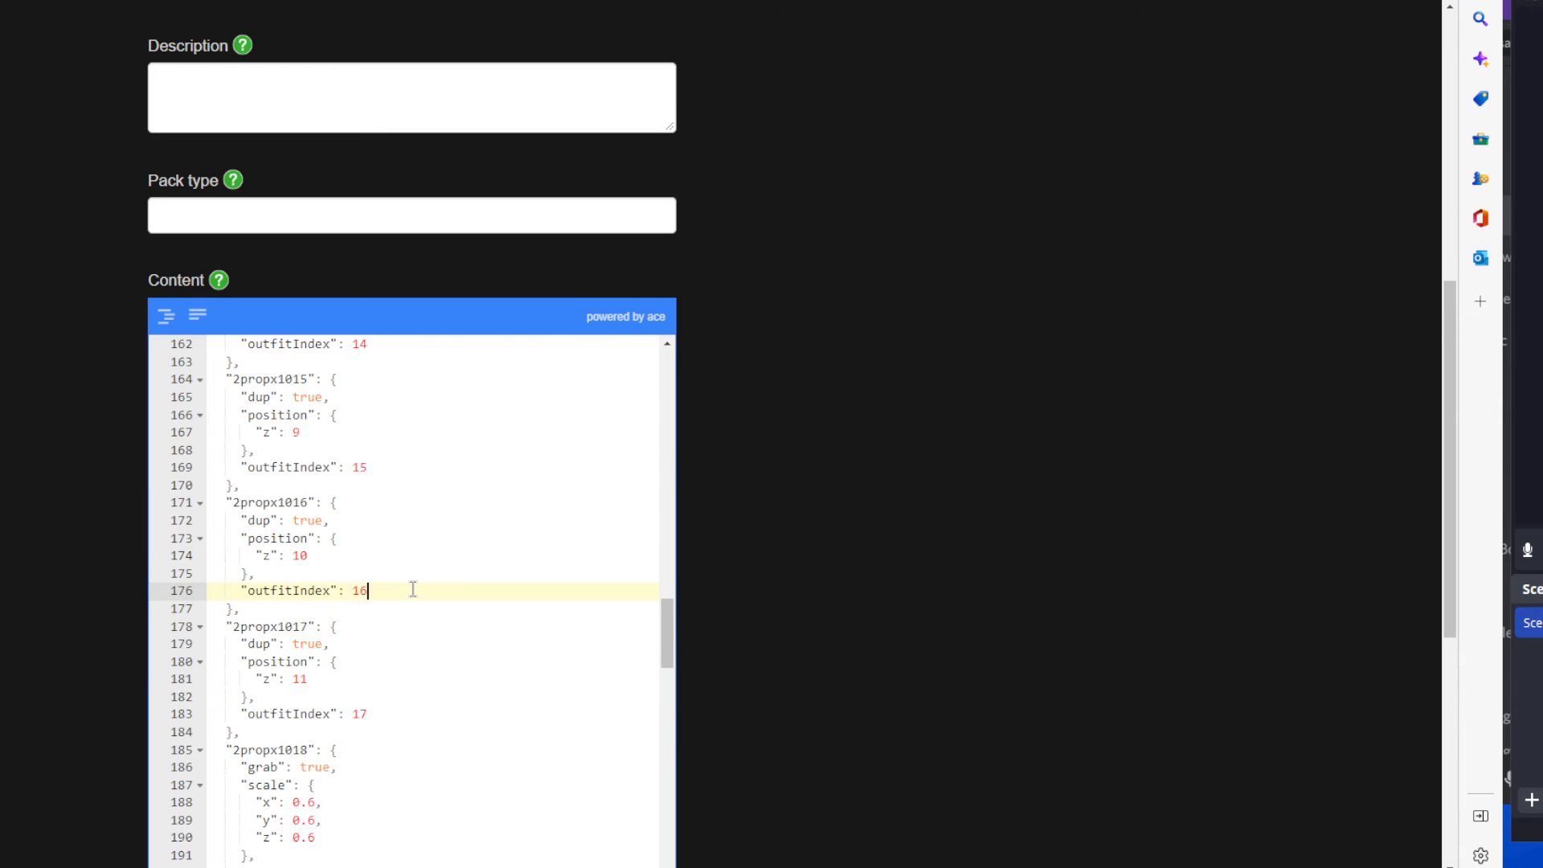
click(273, 492)
key(BackSpace)
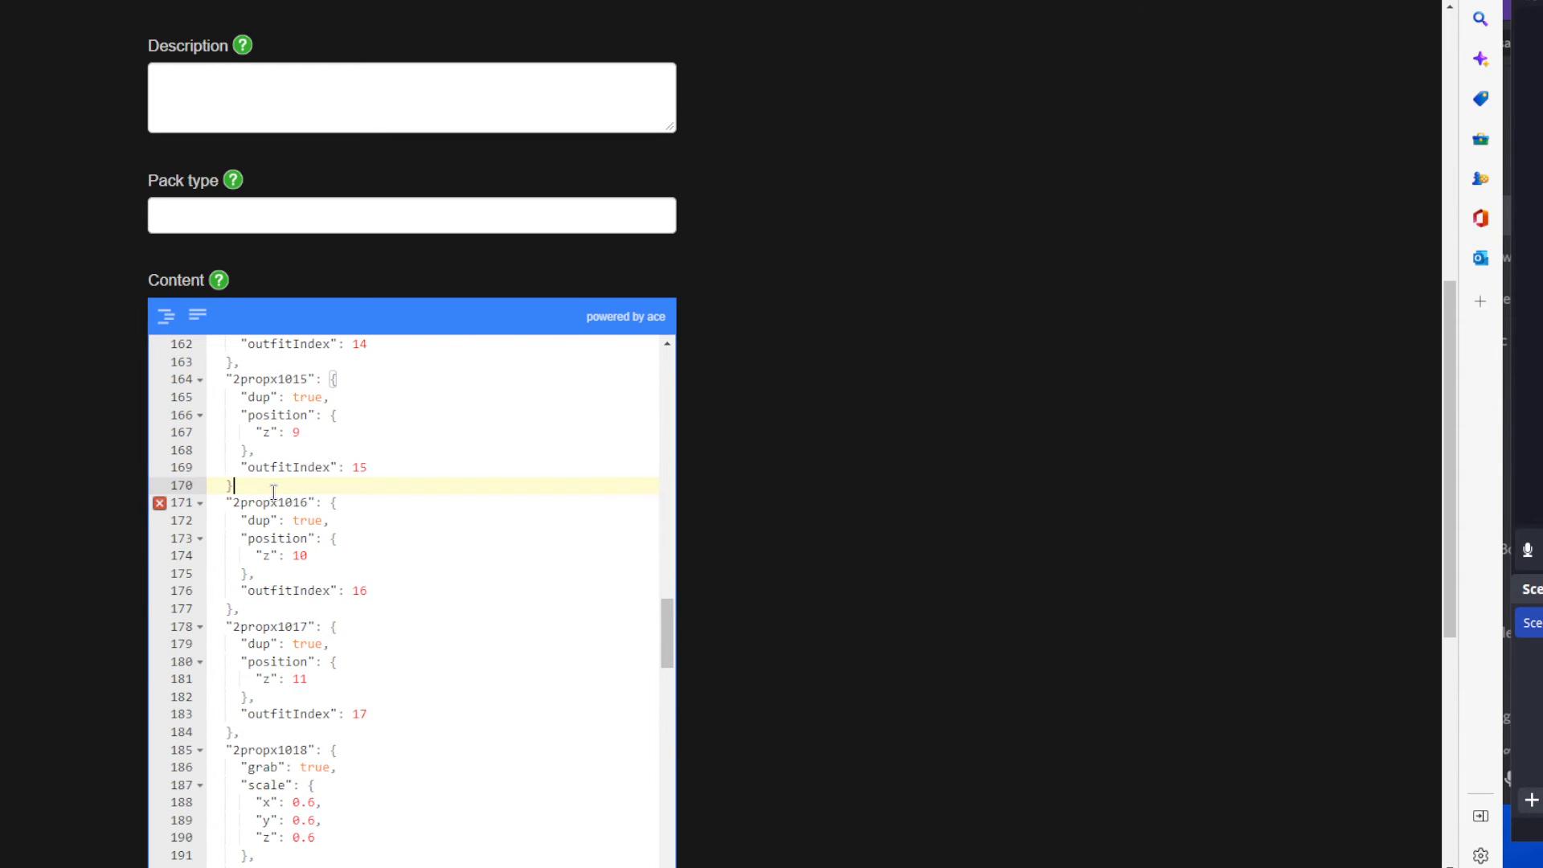
mouse_move(161, 504)
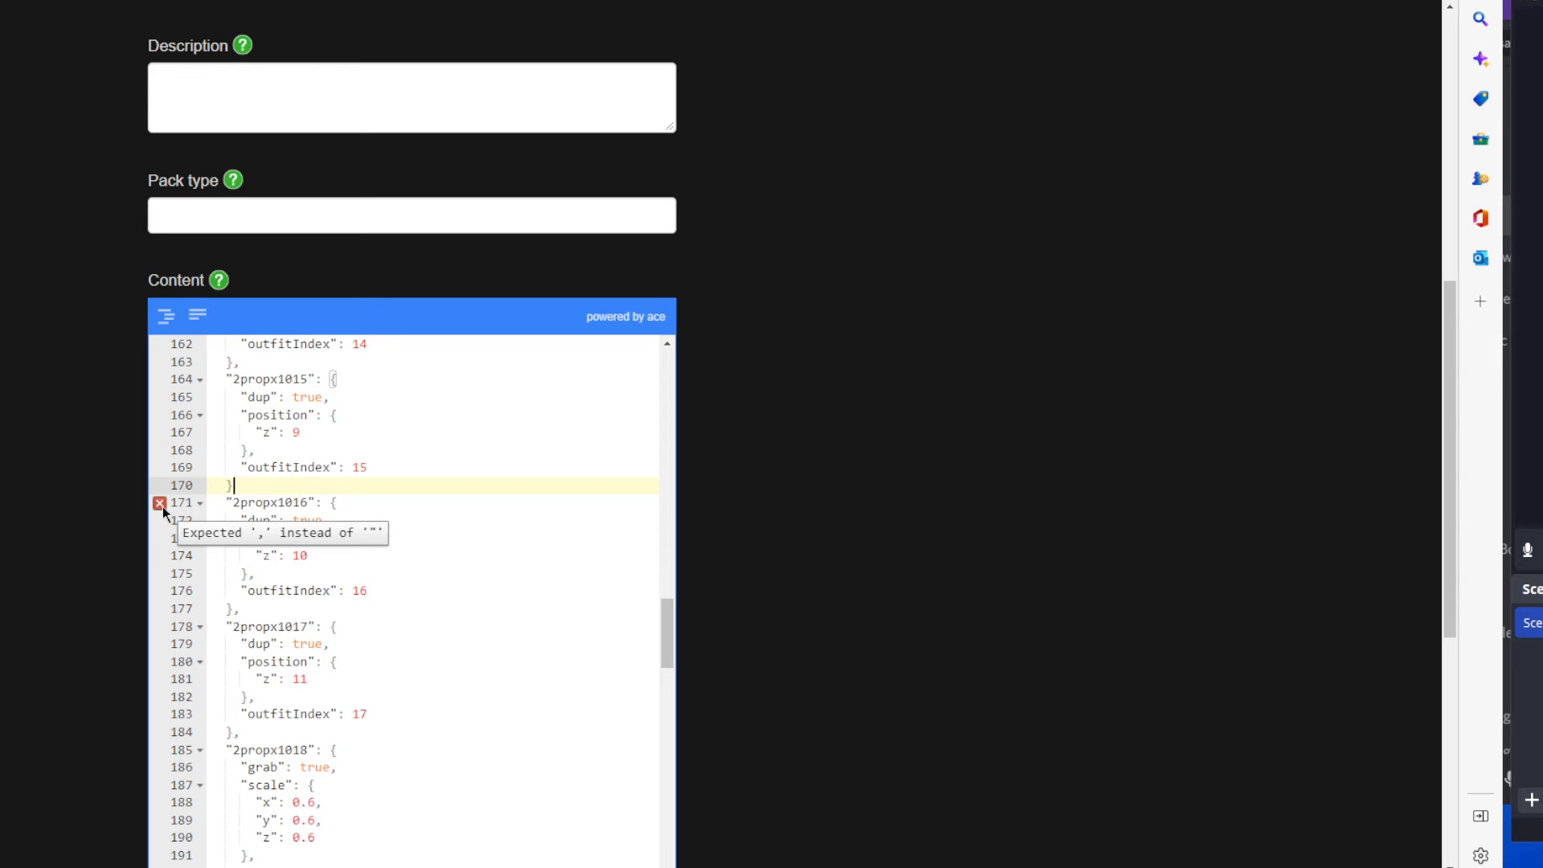
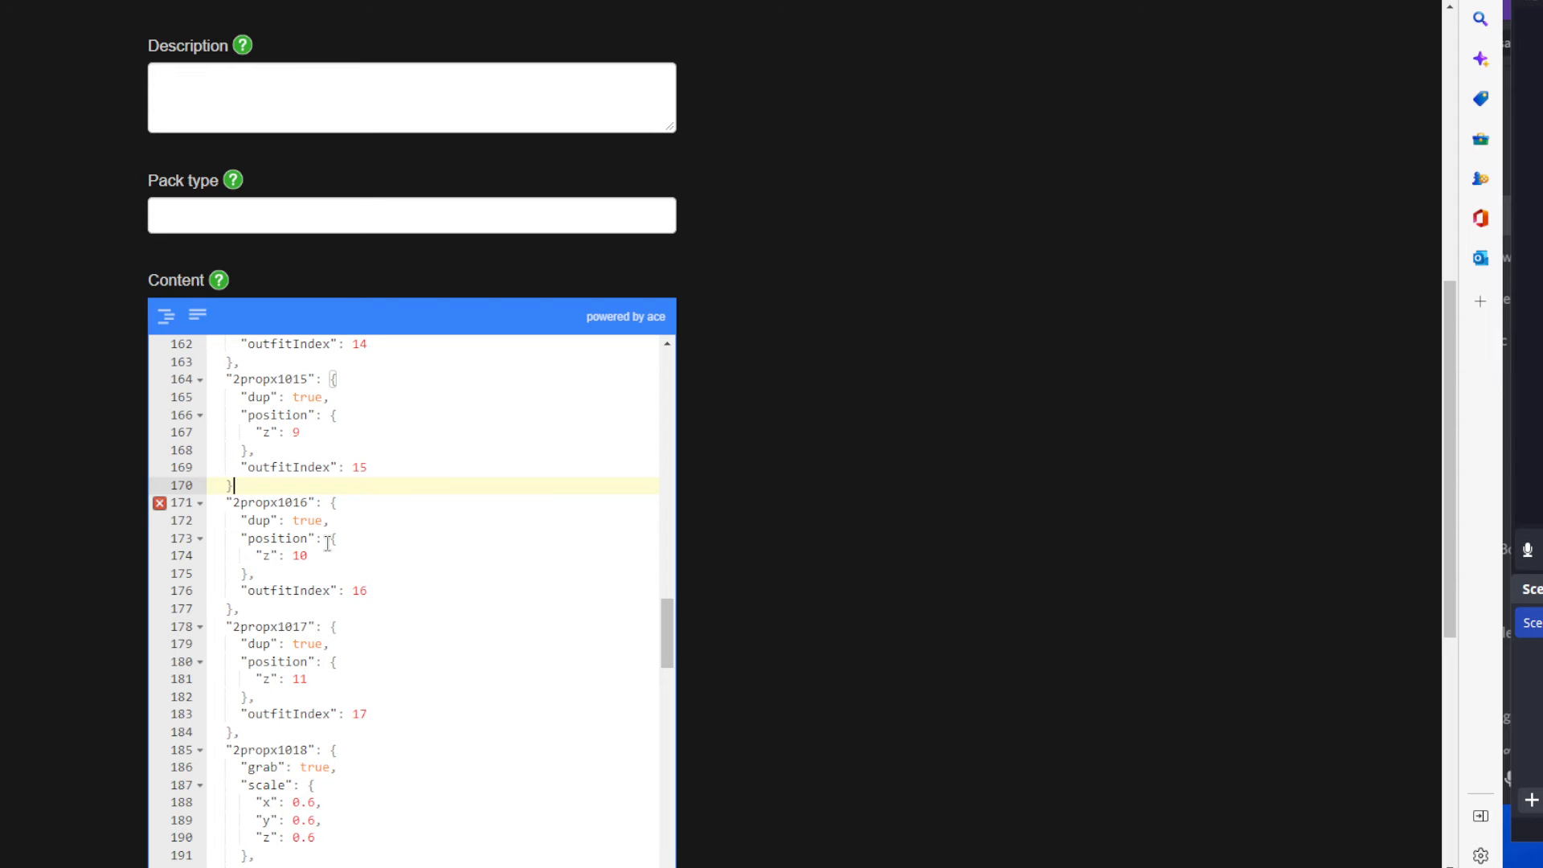
Restore the comma after the closing brace of the 2propx1015 entry and look over the entries that follow.
text(,)
scroll(361, 533, down, 1)
scroll(367, 540, up, 3)
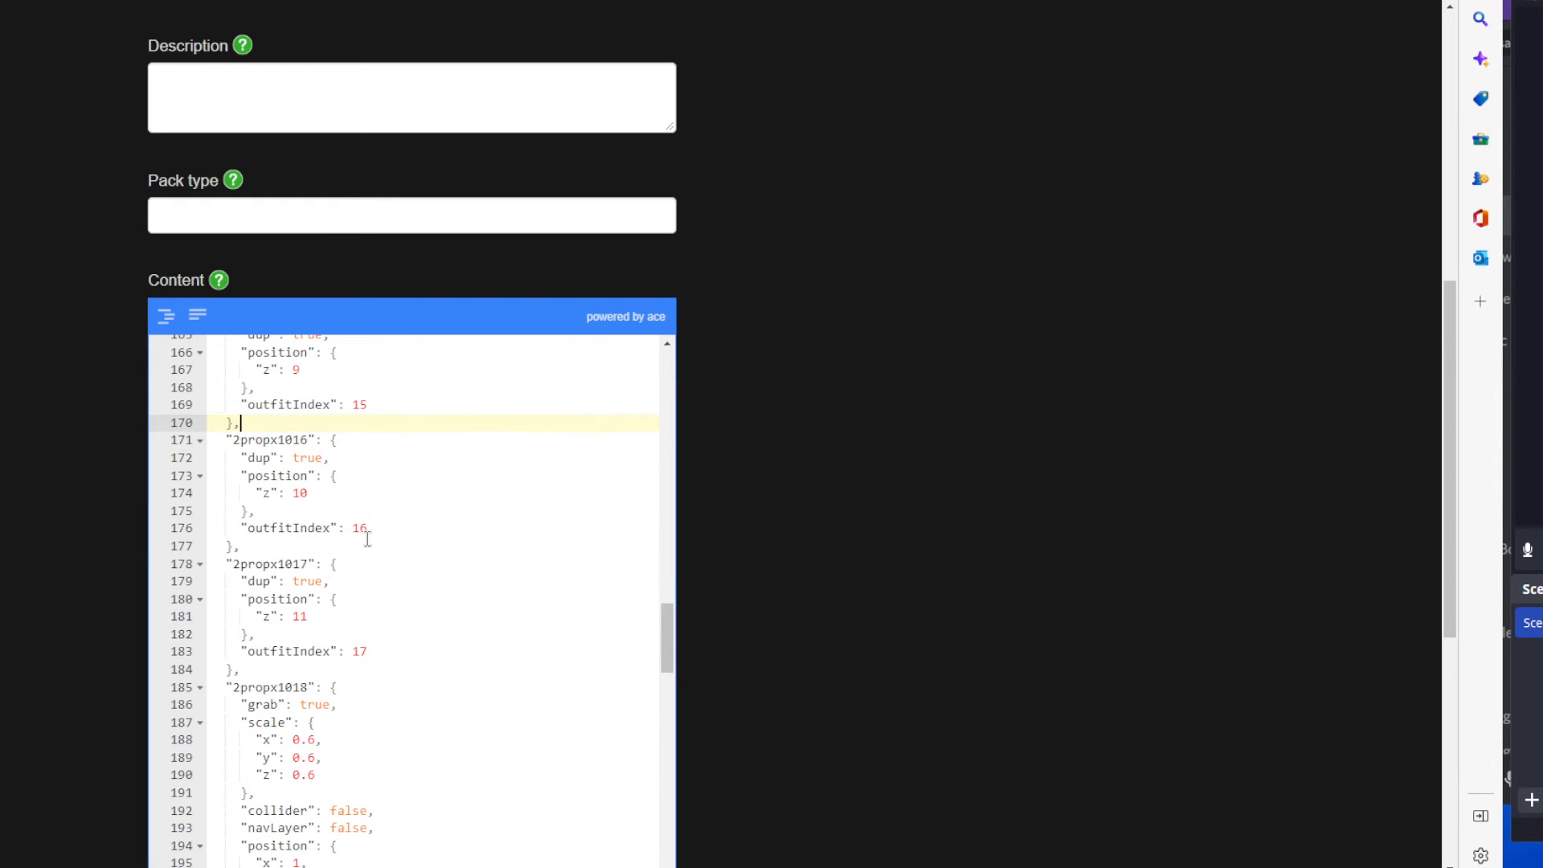
scroll(413, 488, down, 6)
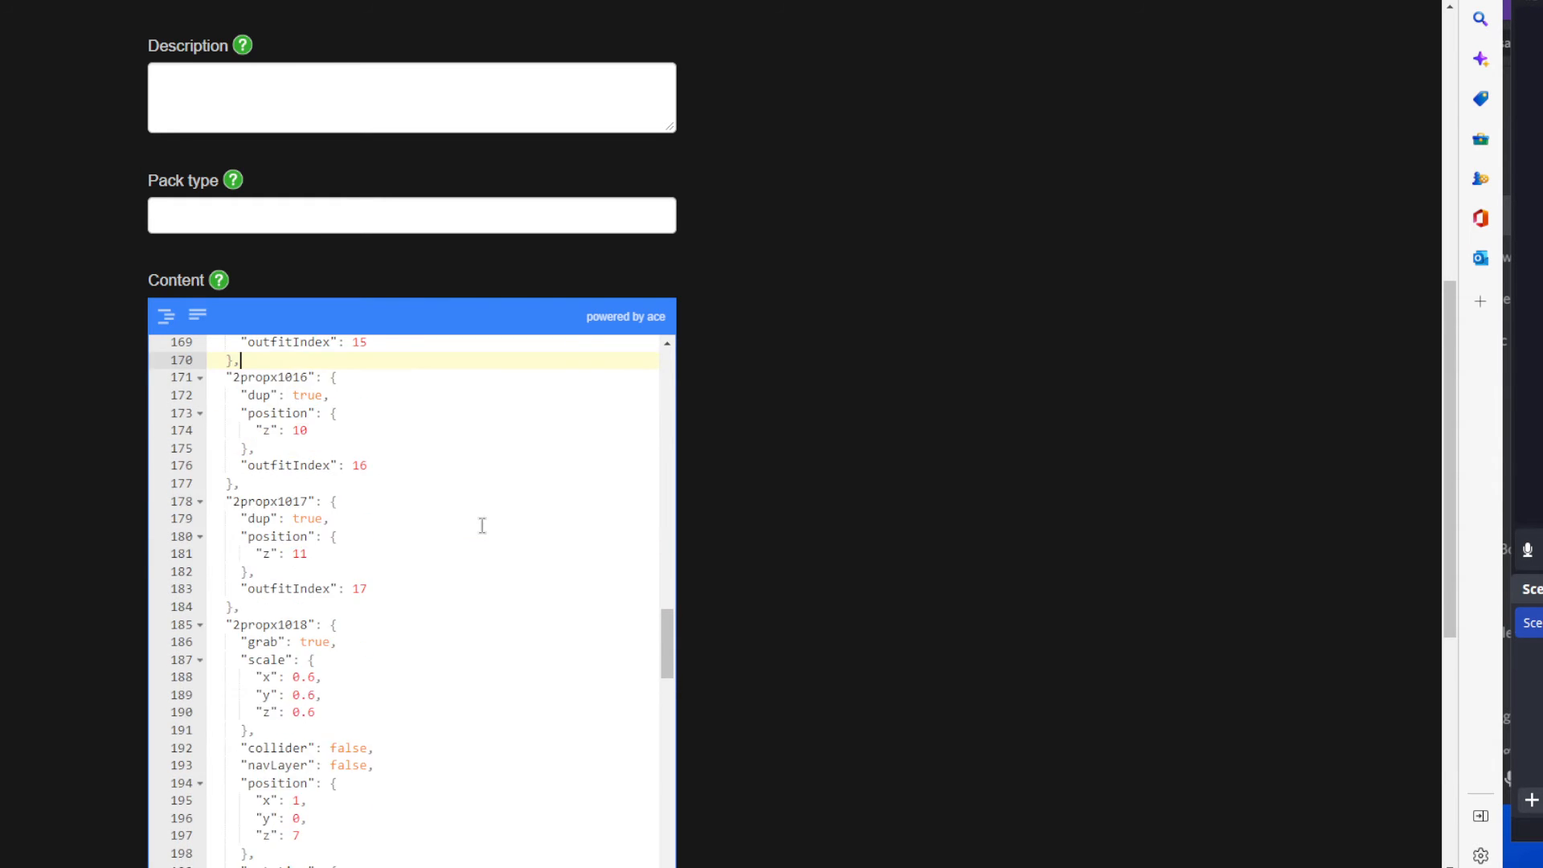
scroll(832, 549, down, 5)
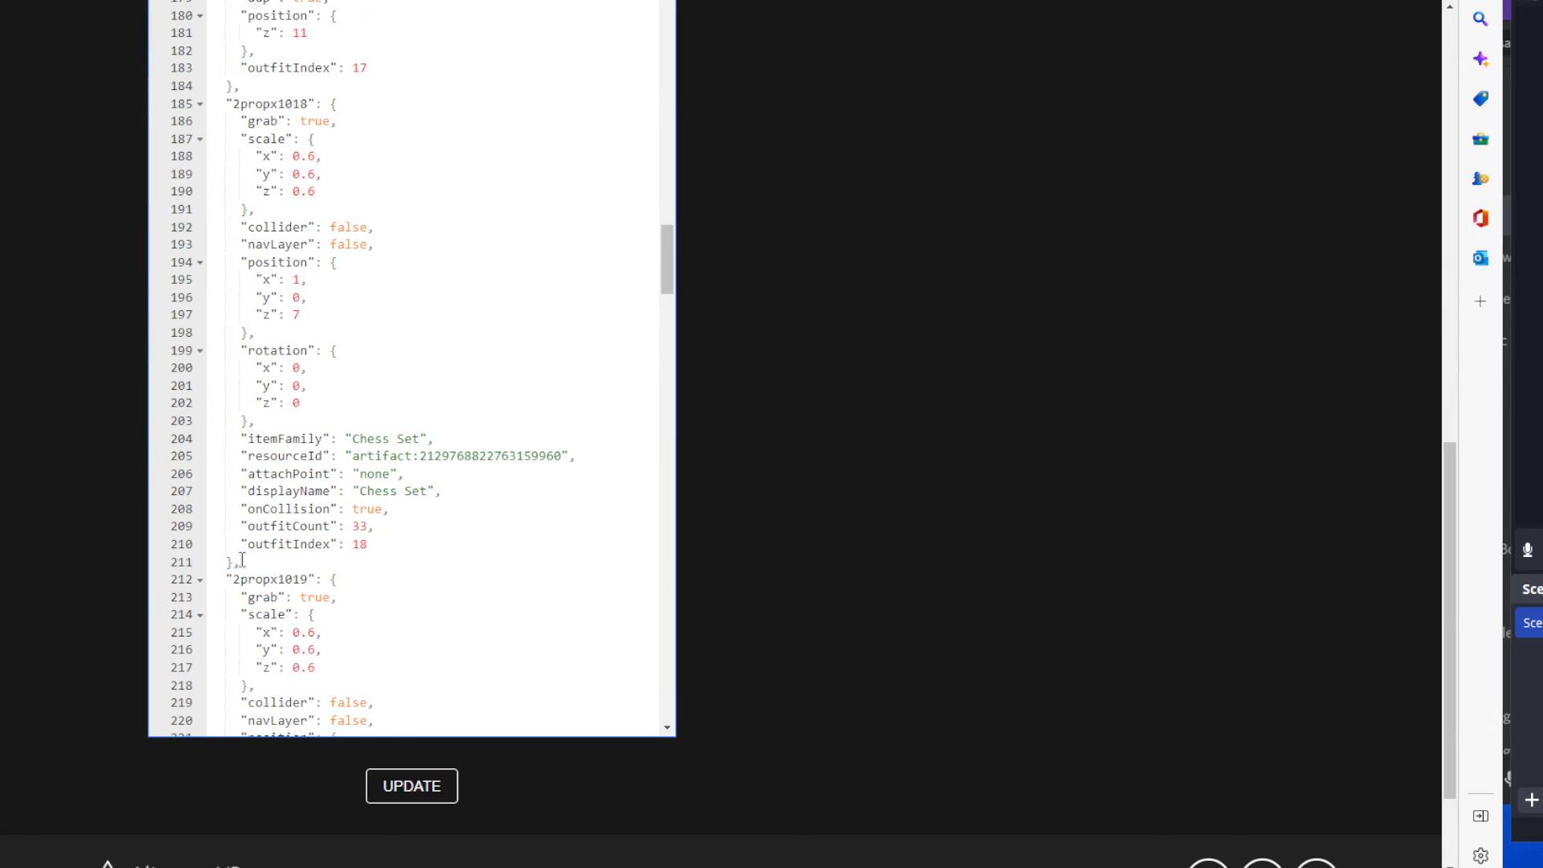
Try to update the content pack with the comma after the position block's closing brace deleted in the 2propx1028 entry.
drag(667, 259, 689, 595)
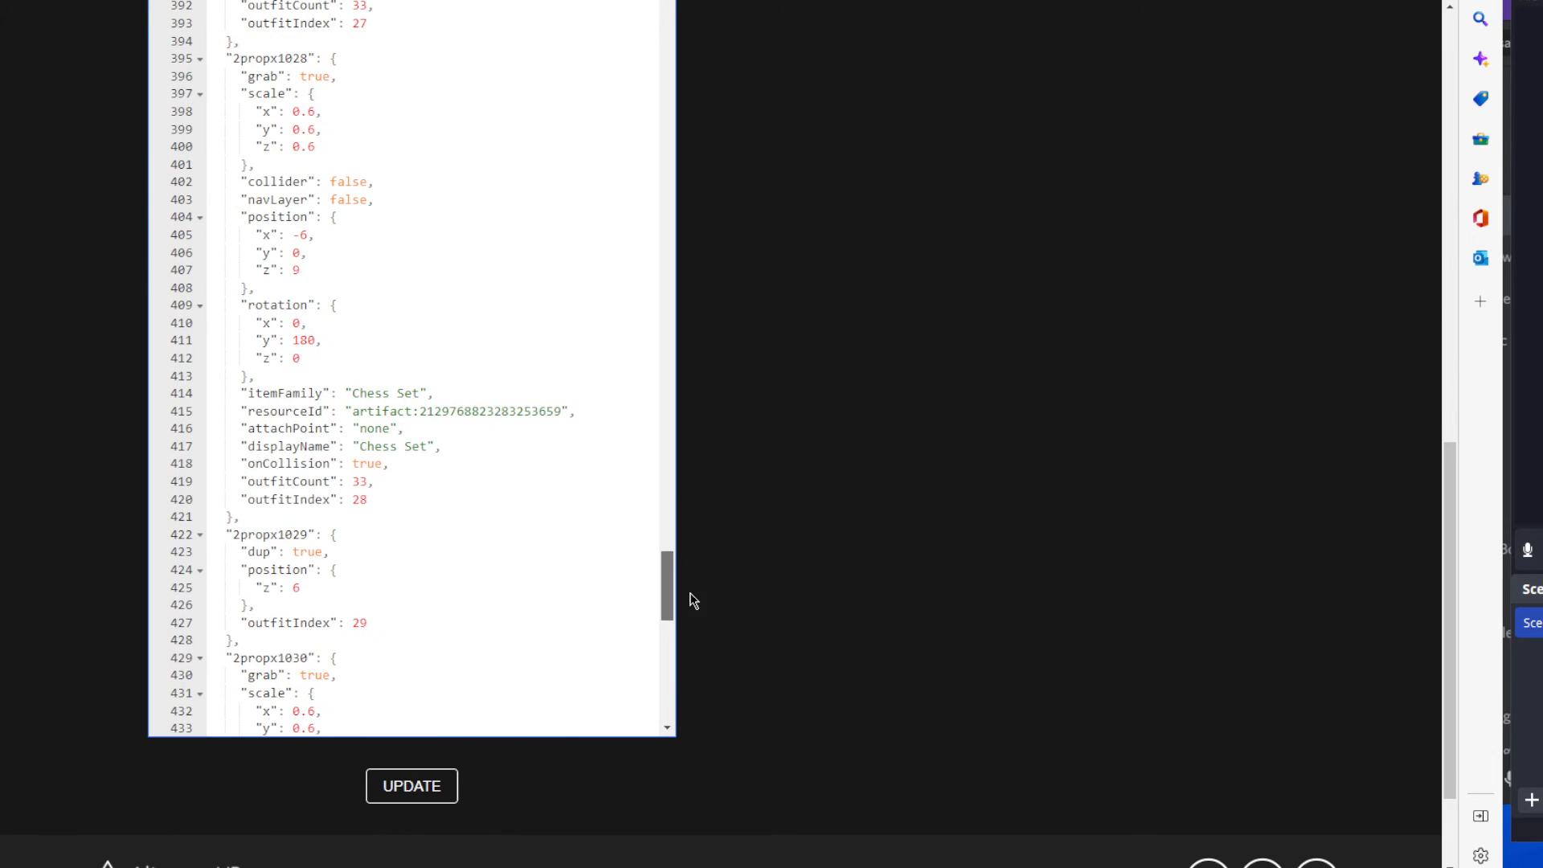
click(256, 287)
key(BackSpace)
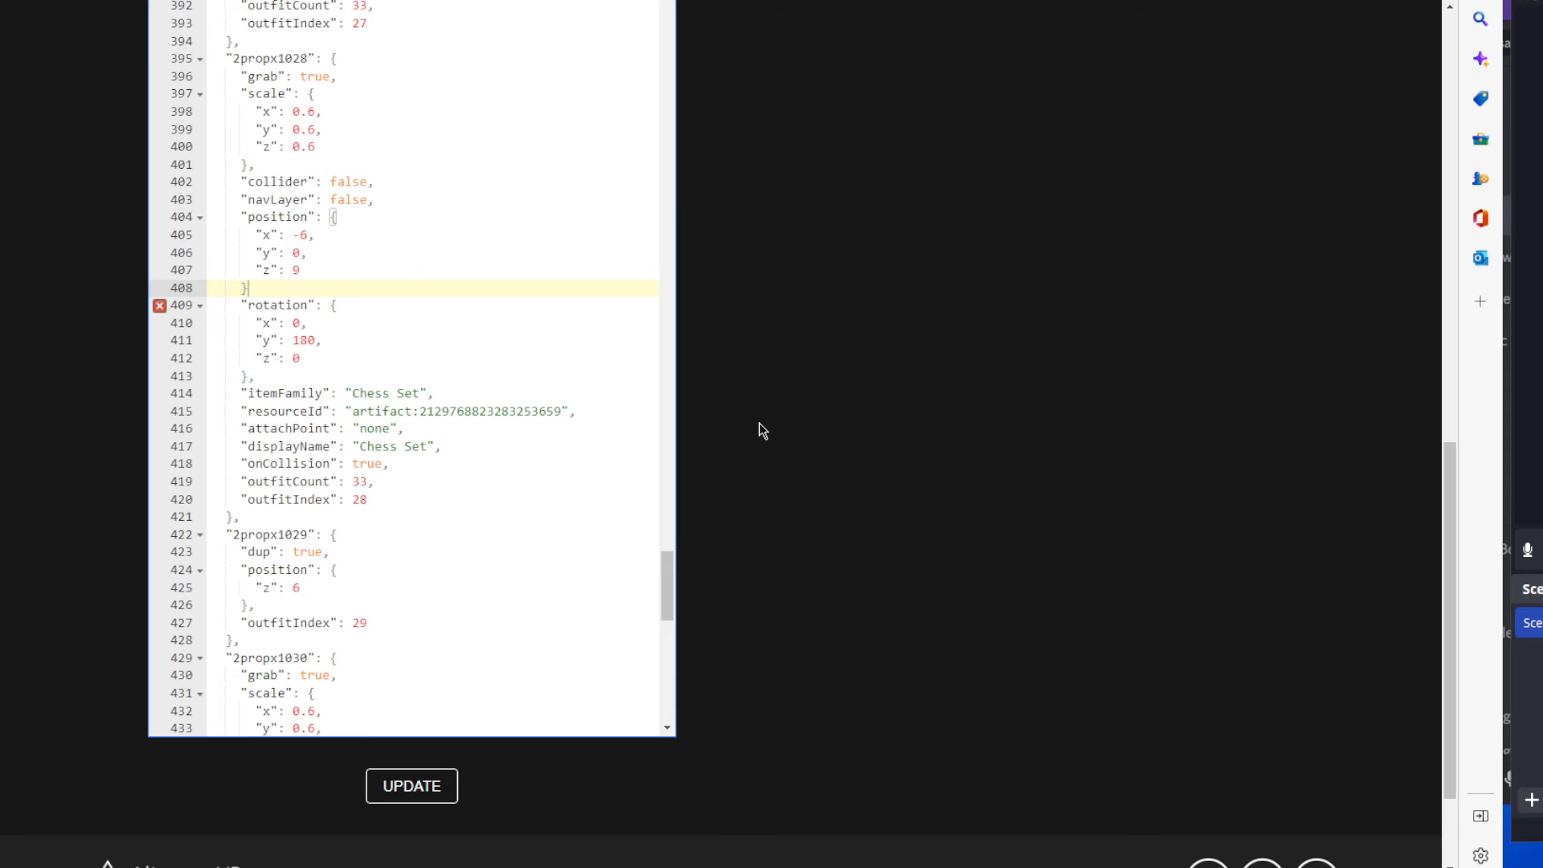
scroll(434, 563, down, 5)
scroll(431, 556, down, 7)
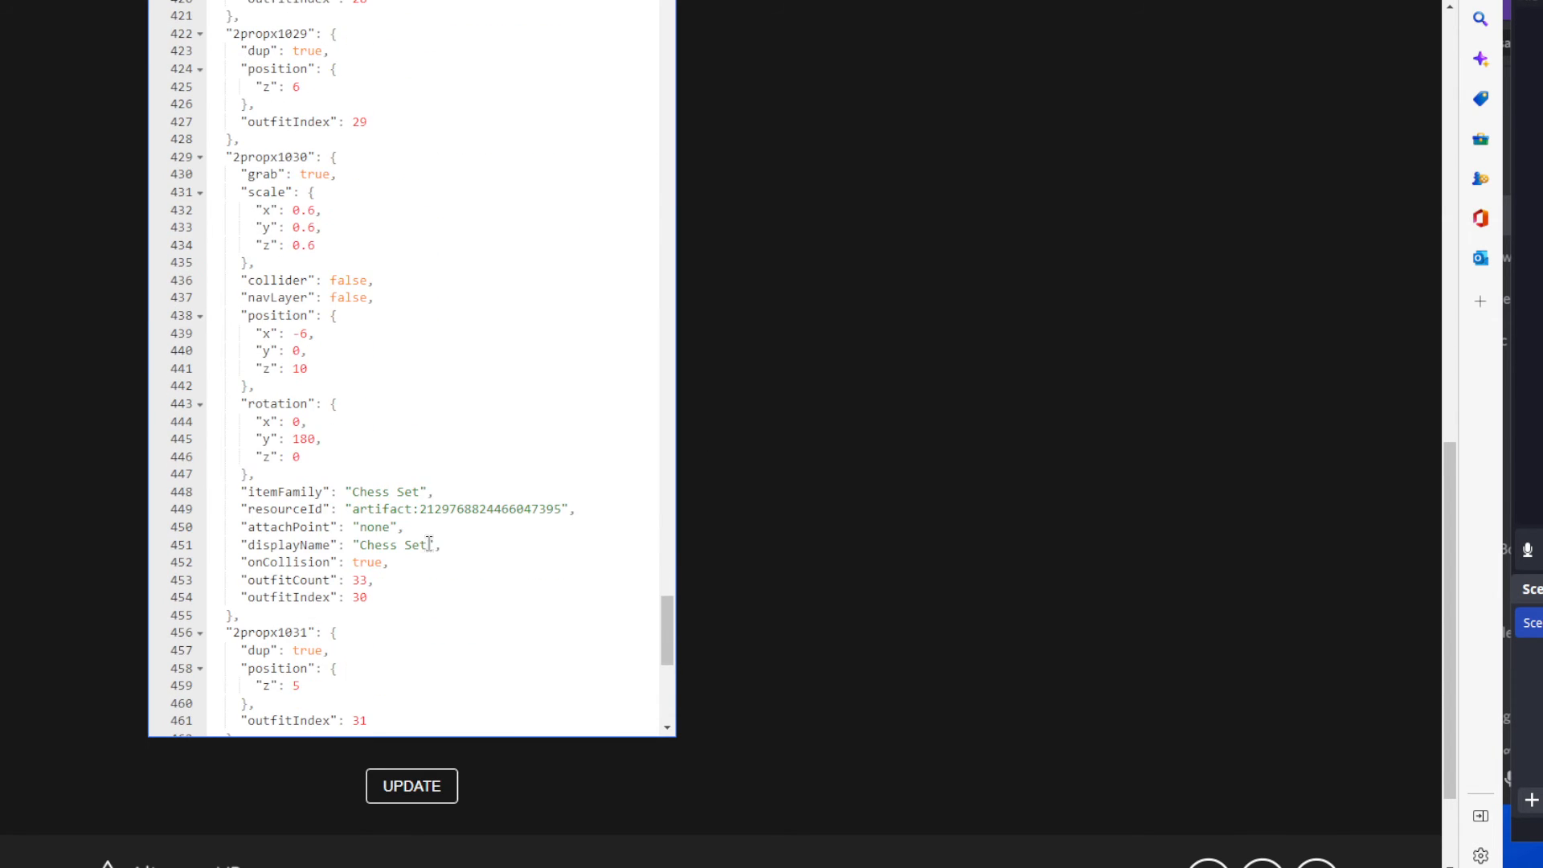
click(405, 803)
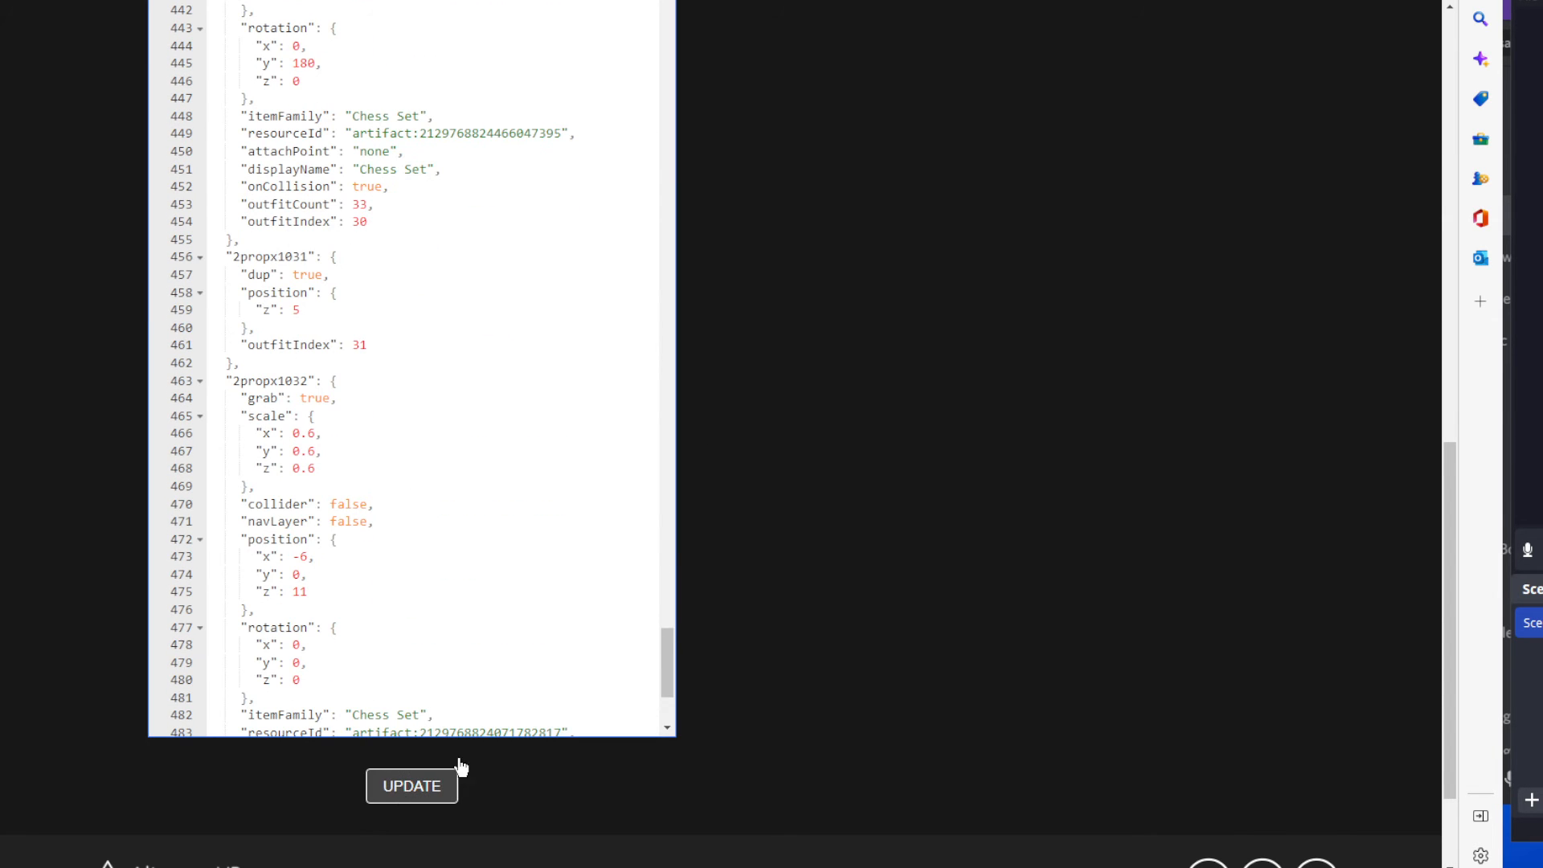
scroll(720, 588, down, 5)
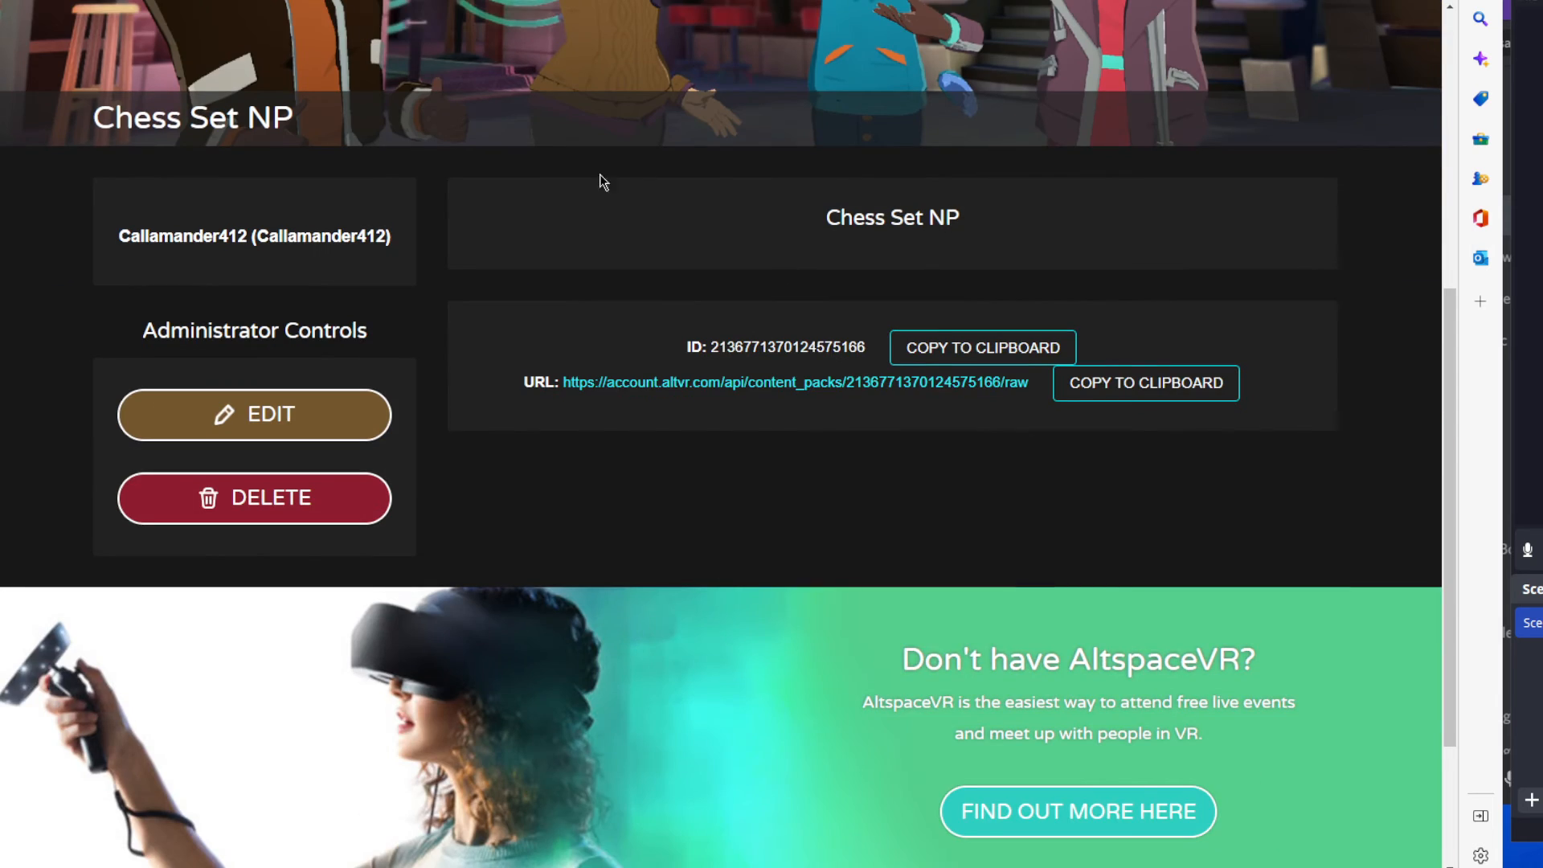
scroll(324, 131, up, 5)
scroll(500, 545, down, 5)
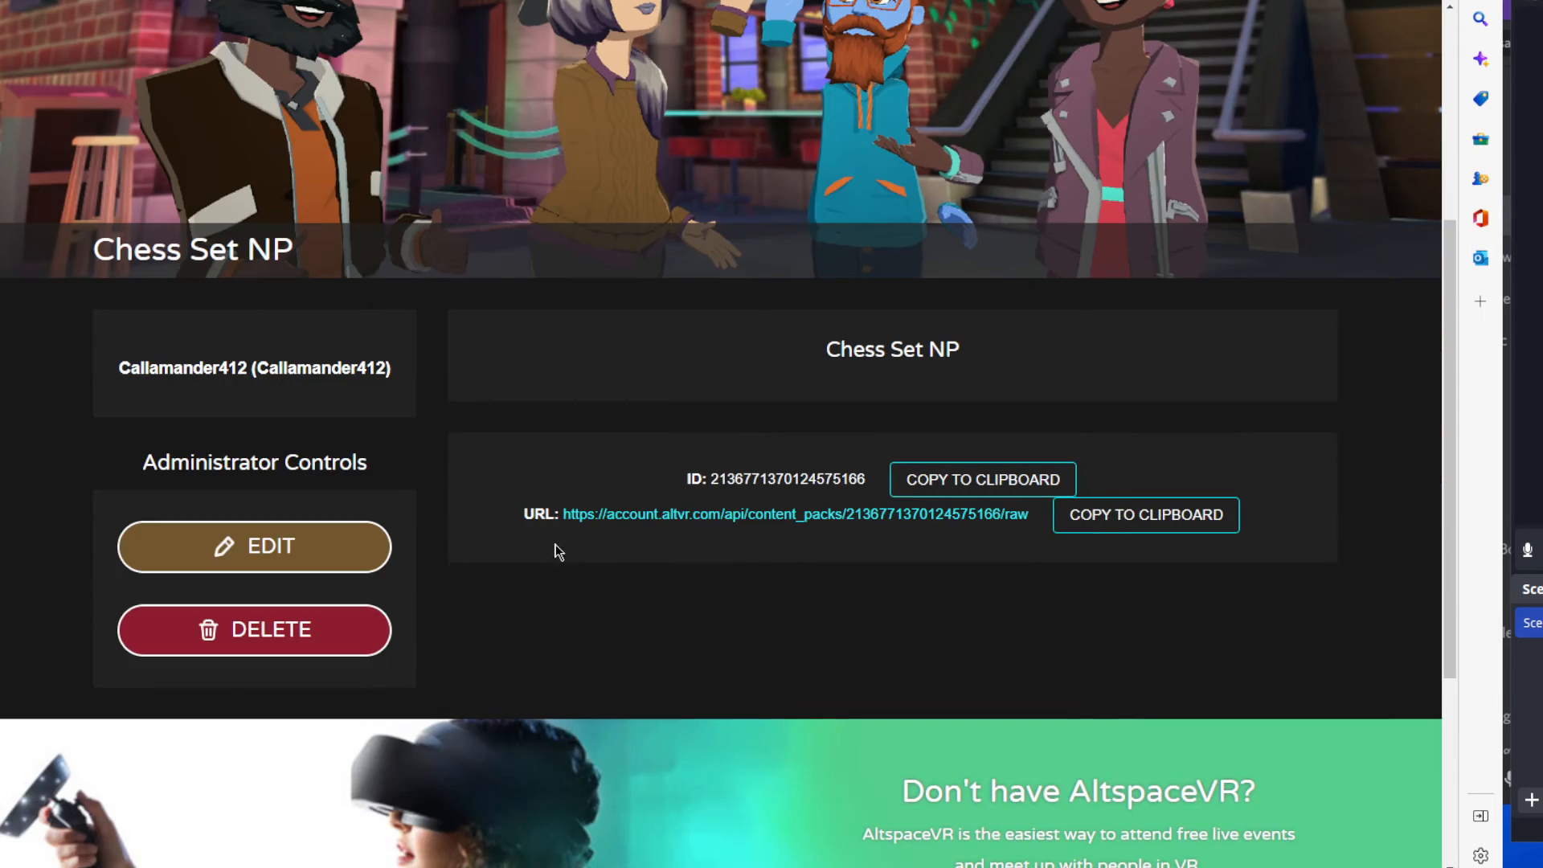
Reopen the Chess Set NP content pack for editing and check the saved punctuation around the 2propx1028 to 2propx1032 entries.
click(255, 544)
scroll(741, 586, down, 2)
scroll(741, 586, down, 8)
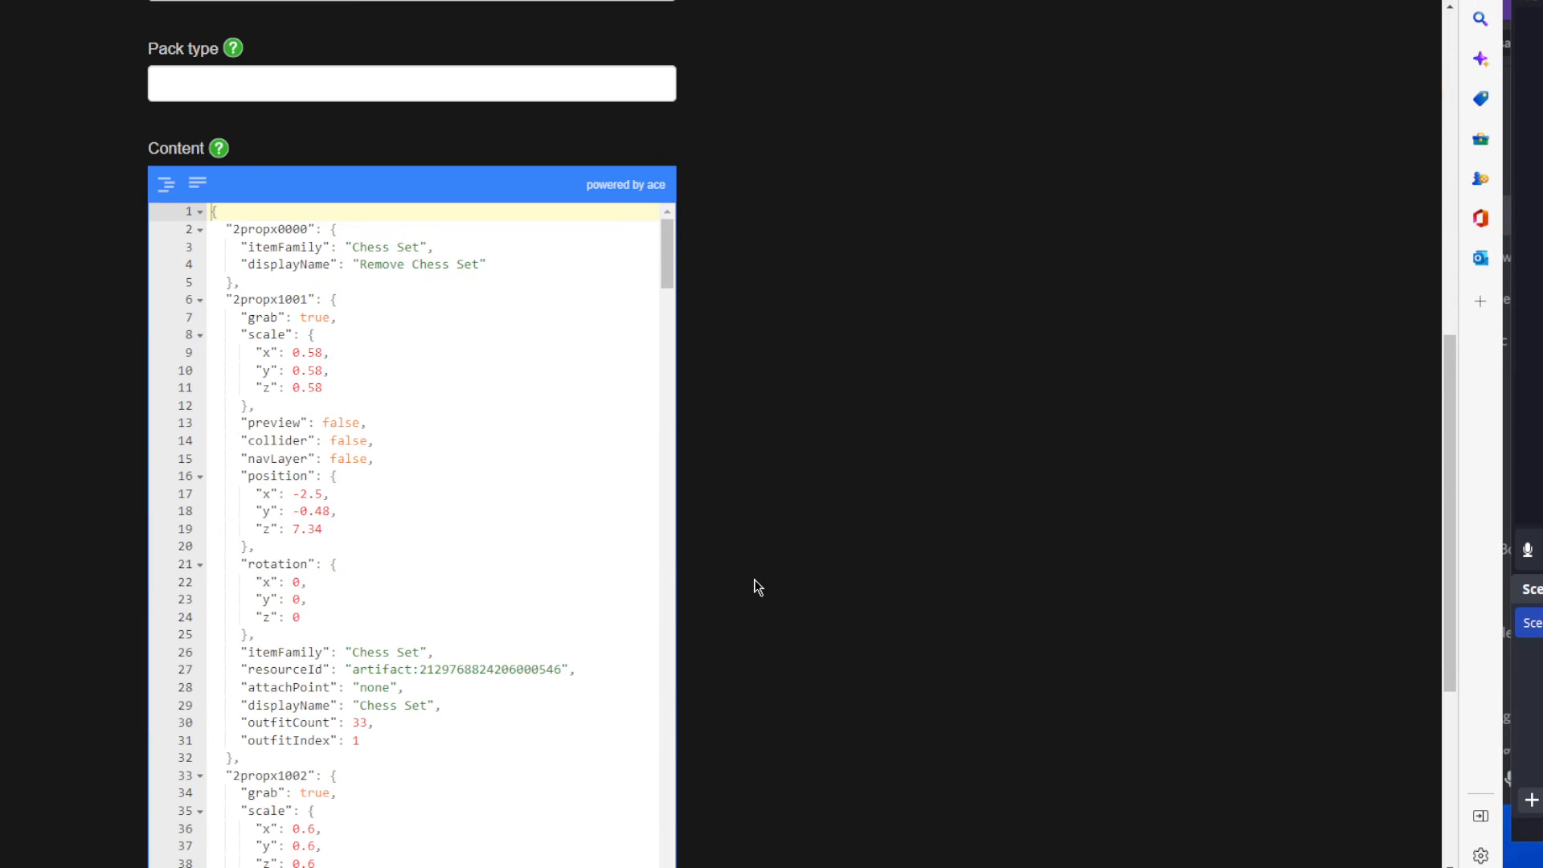
scroll(441, 469, down, 10)
scroll(422, 520, down, 15)
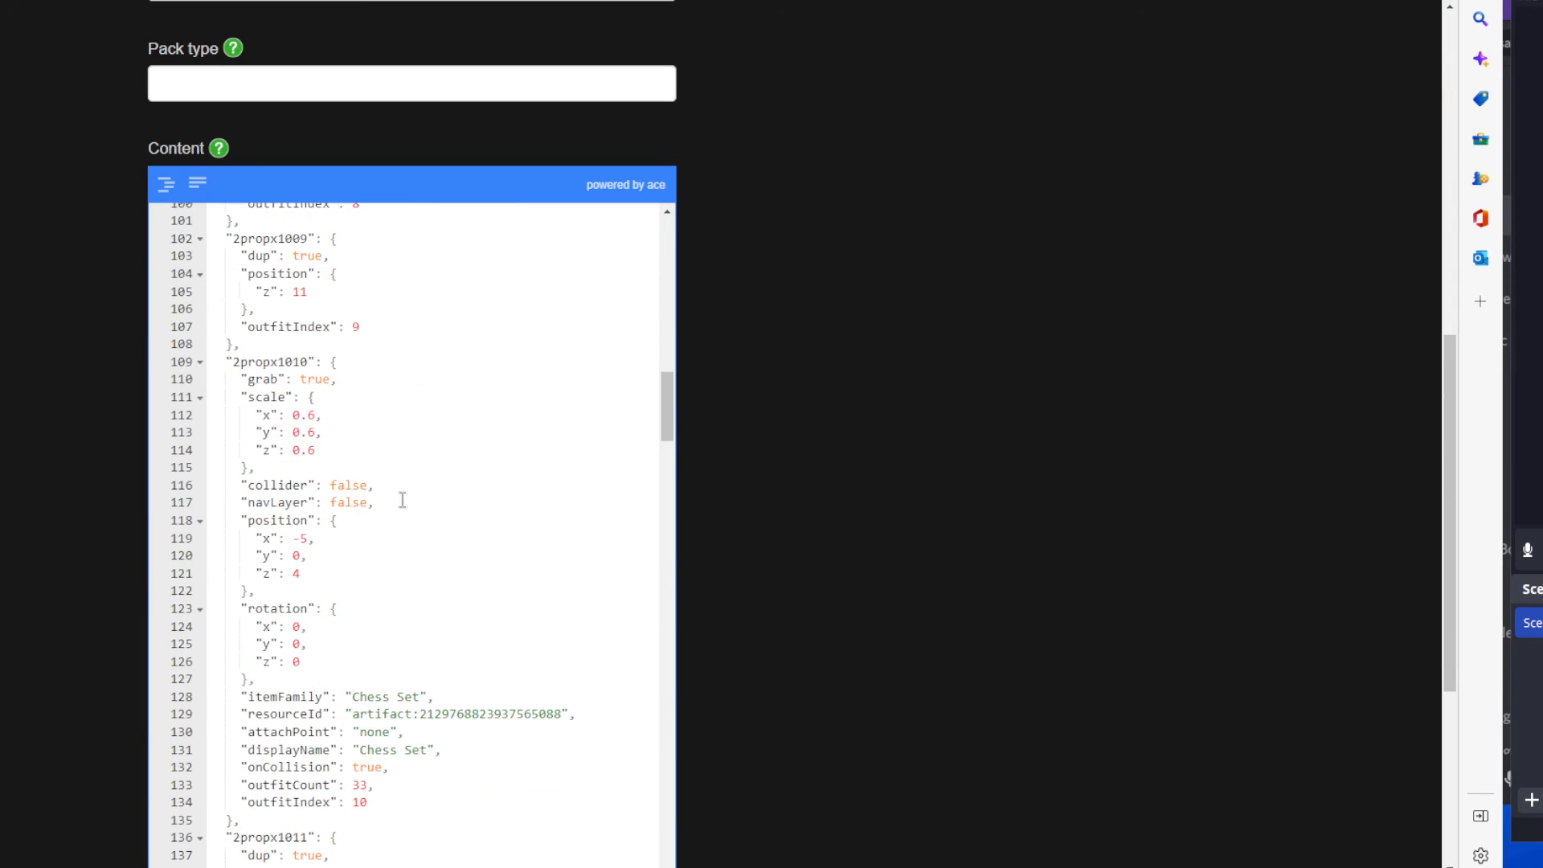
scroll(397, 515, down, 20)
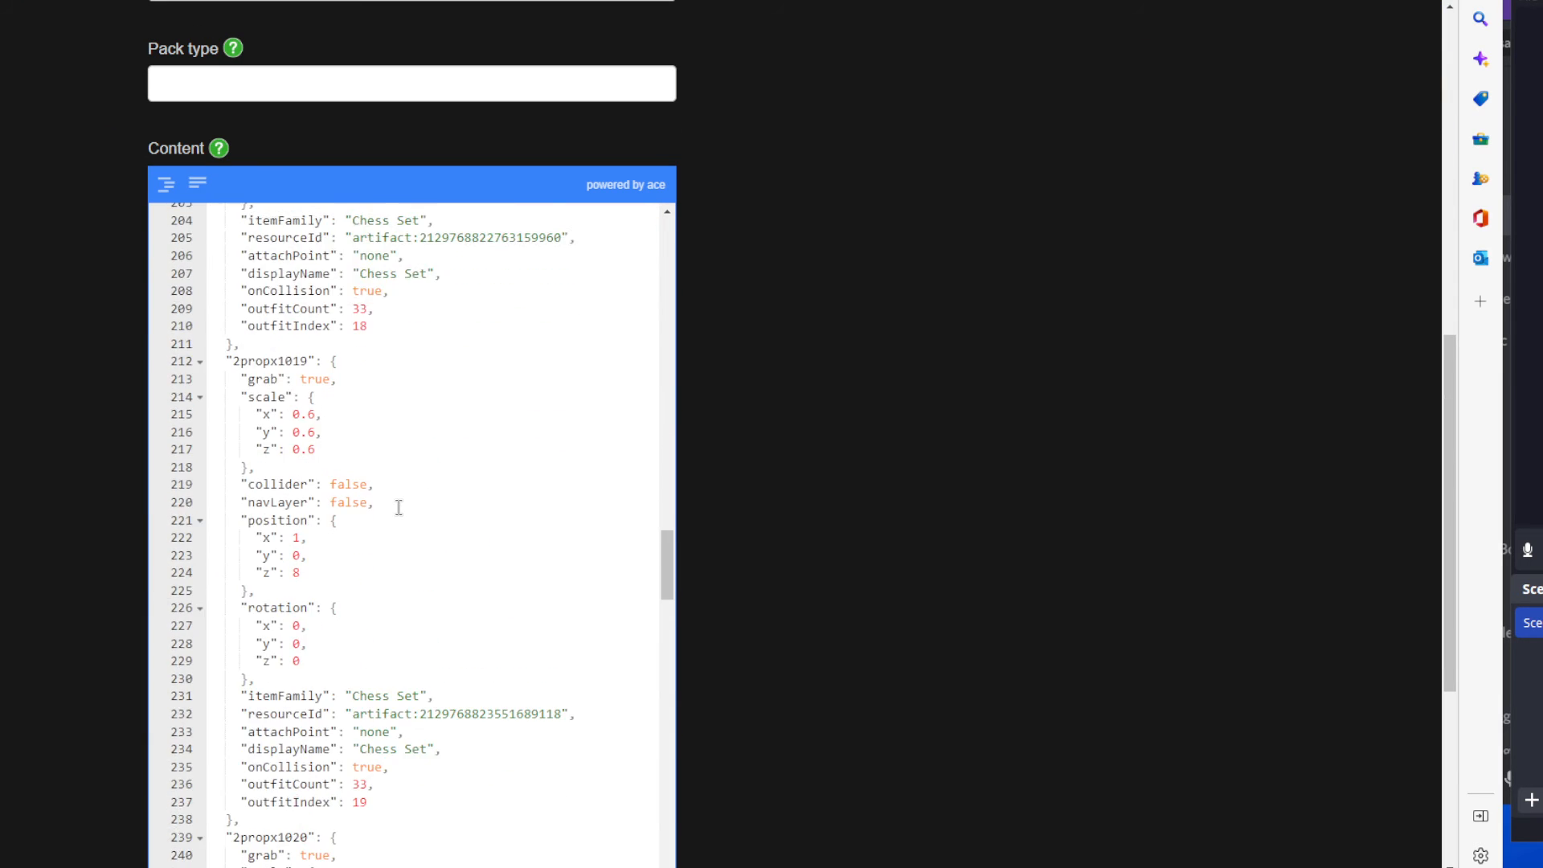
scroll(397, 529, down, 16)
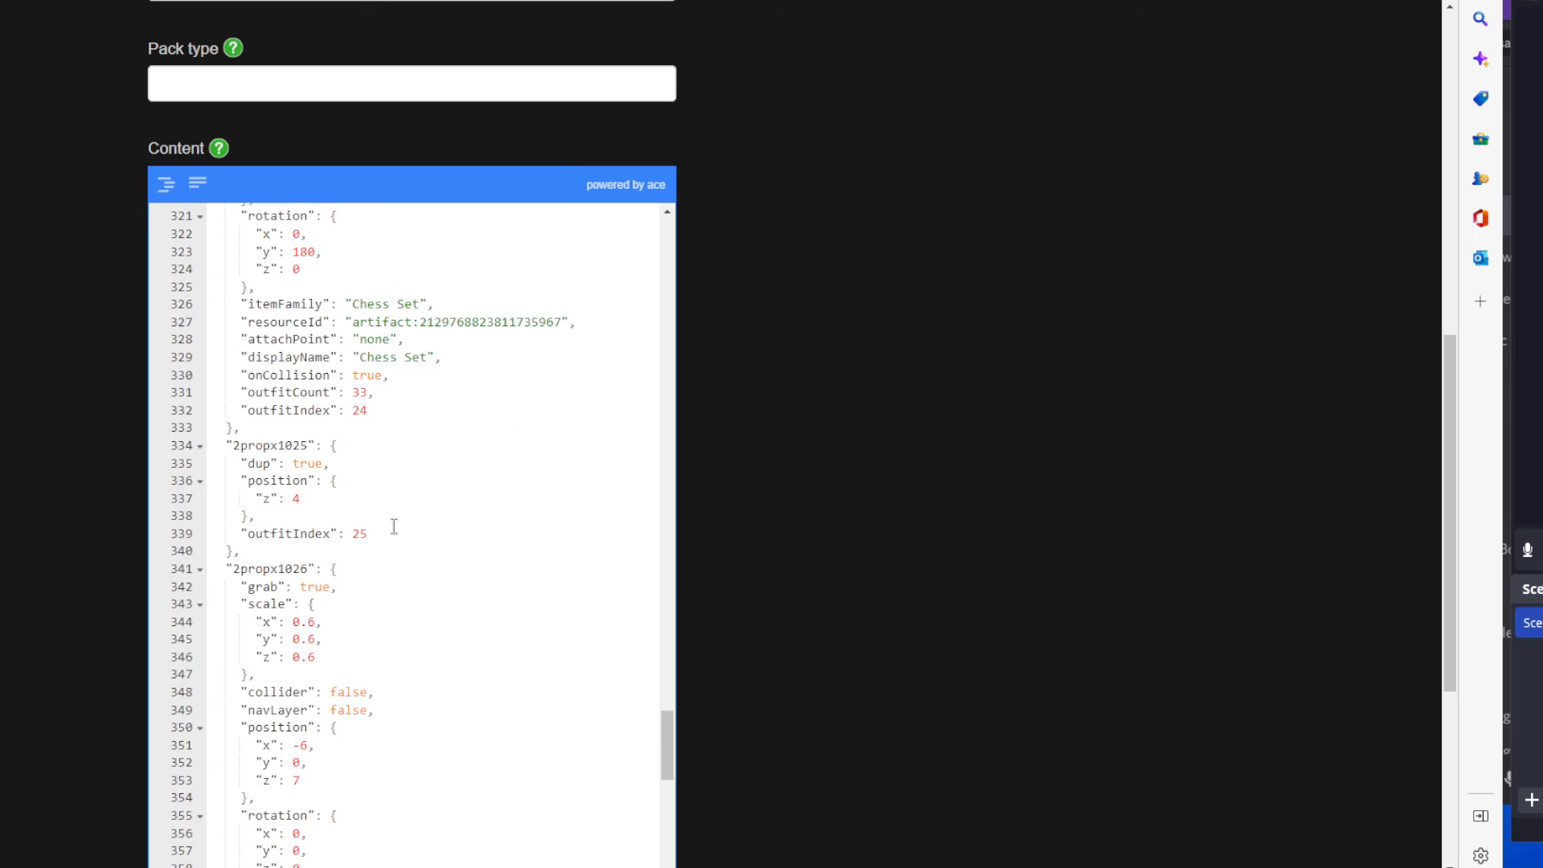
scroll(394, 530, down, 7)
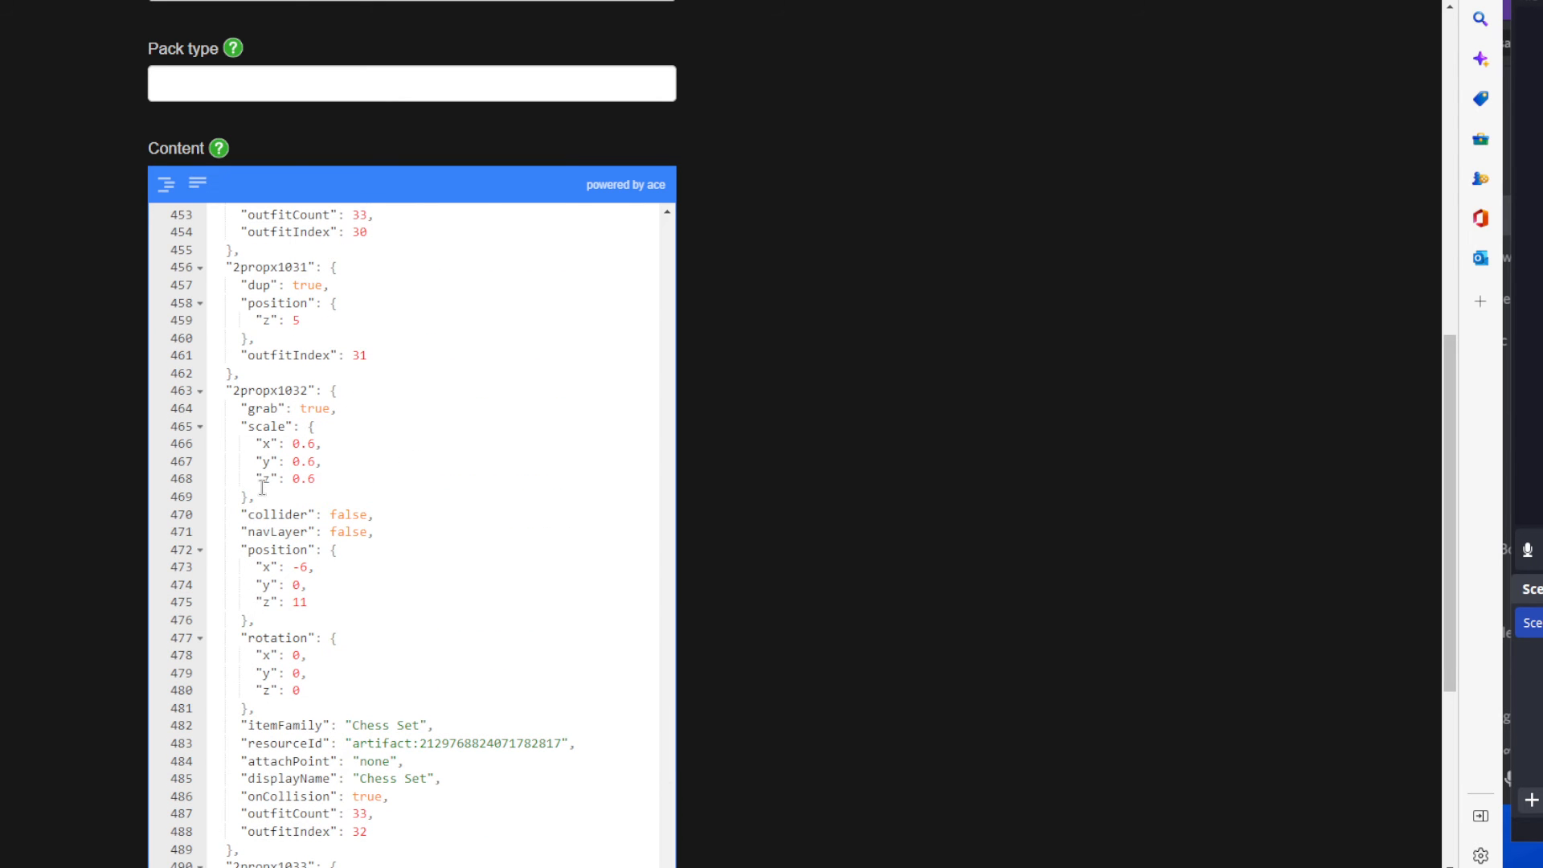
scroll(249, 375, up, 5)
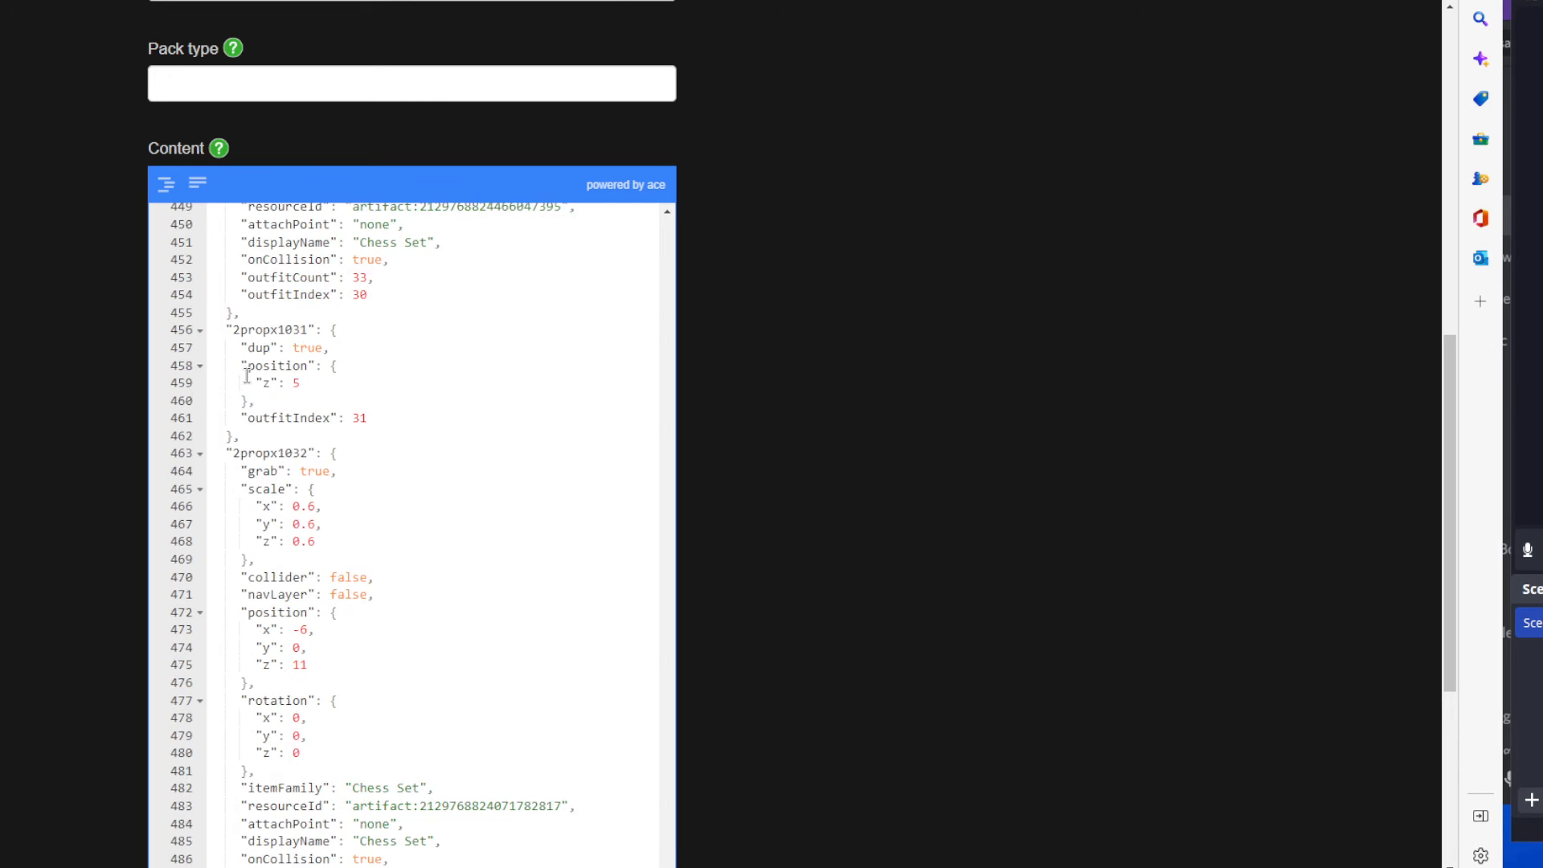
scroll(254, 375, up, 5)
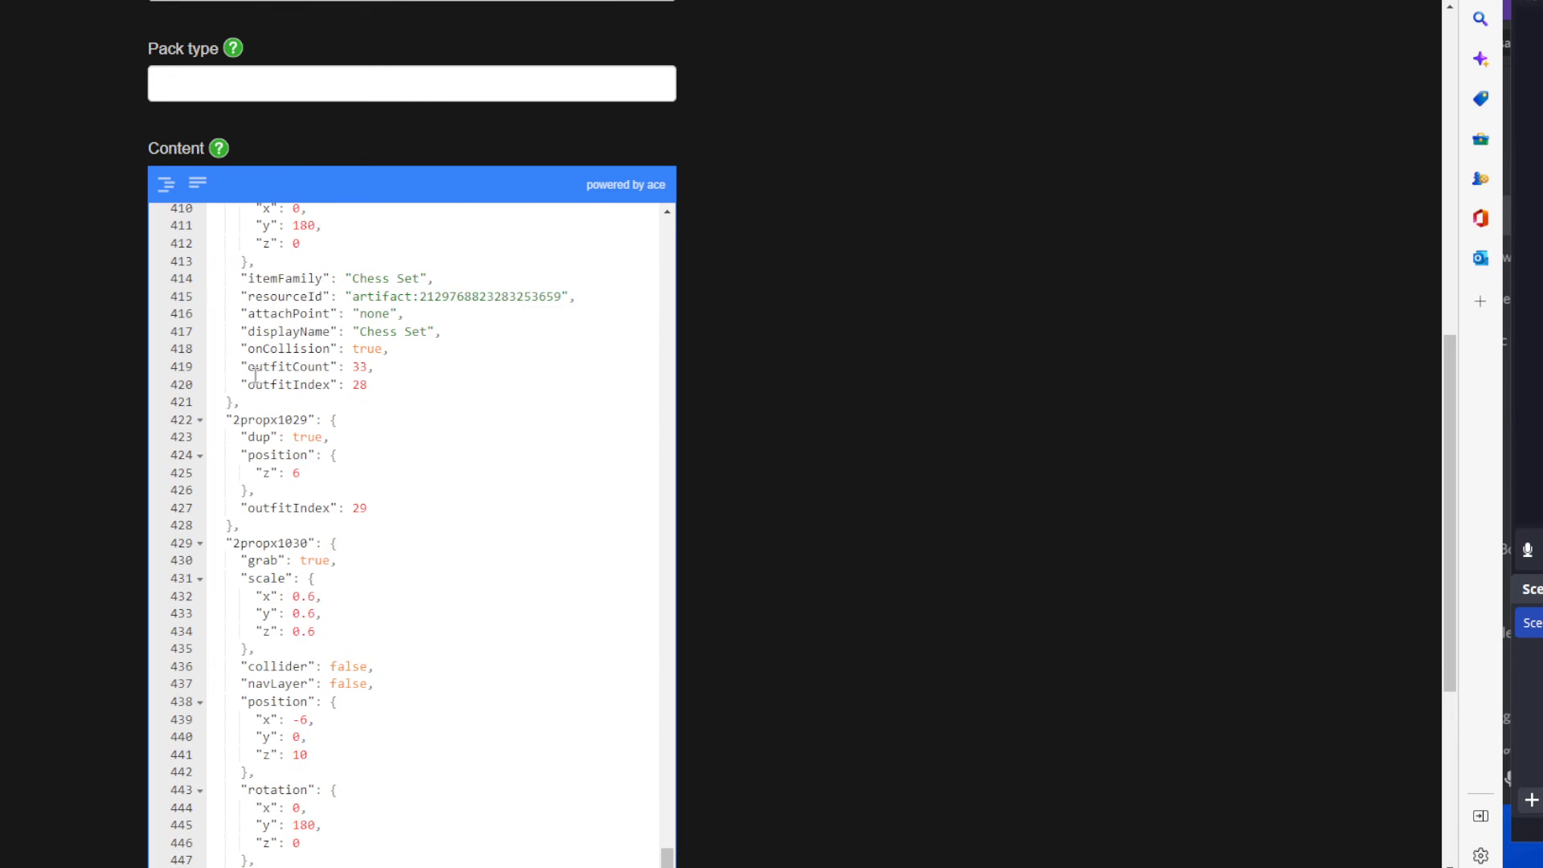
scroll(902, 345, down, 3)
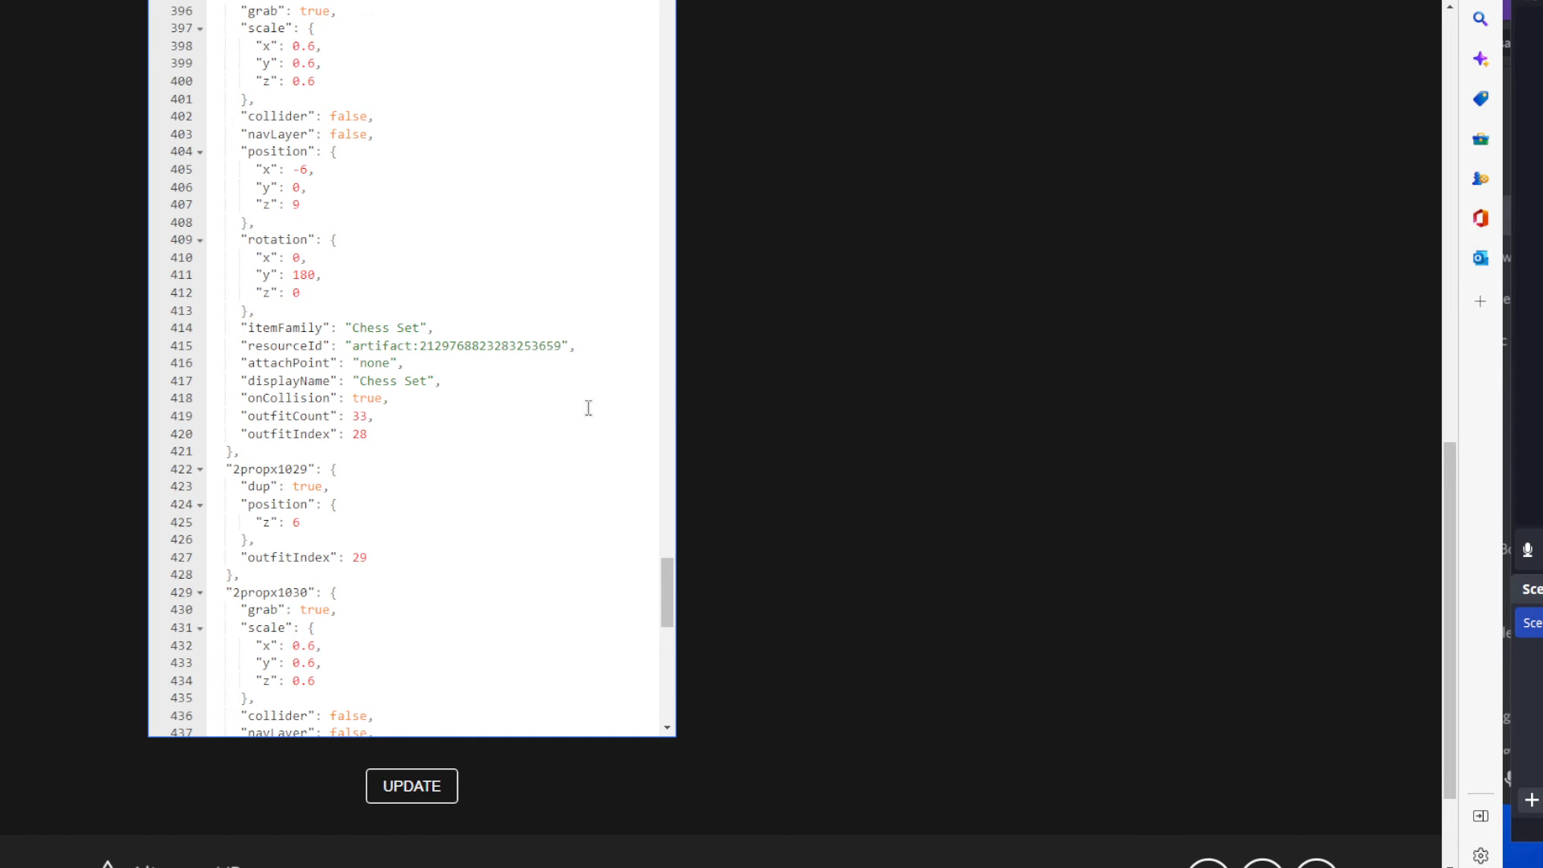
scroll(532, 413, up, 5)
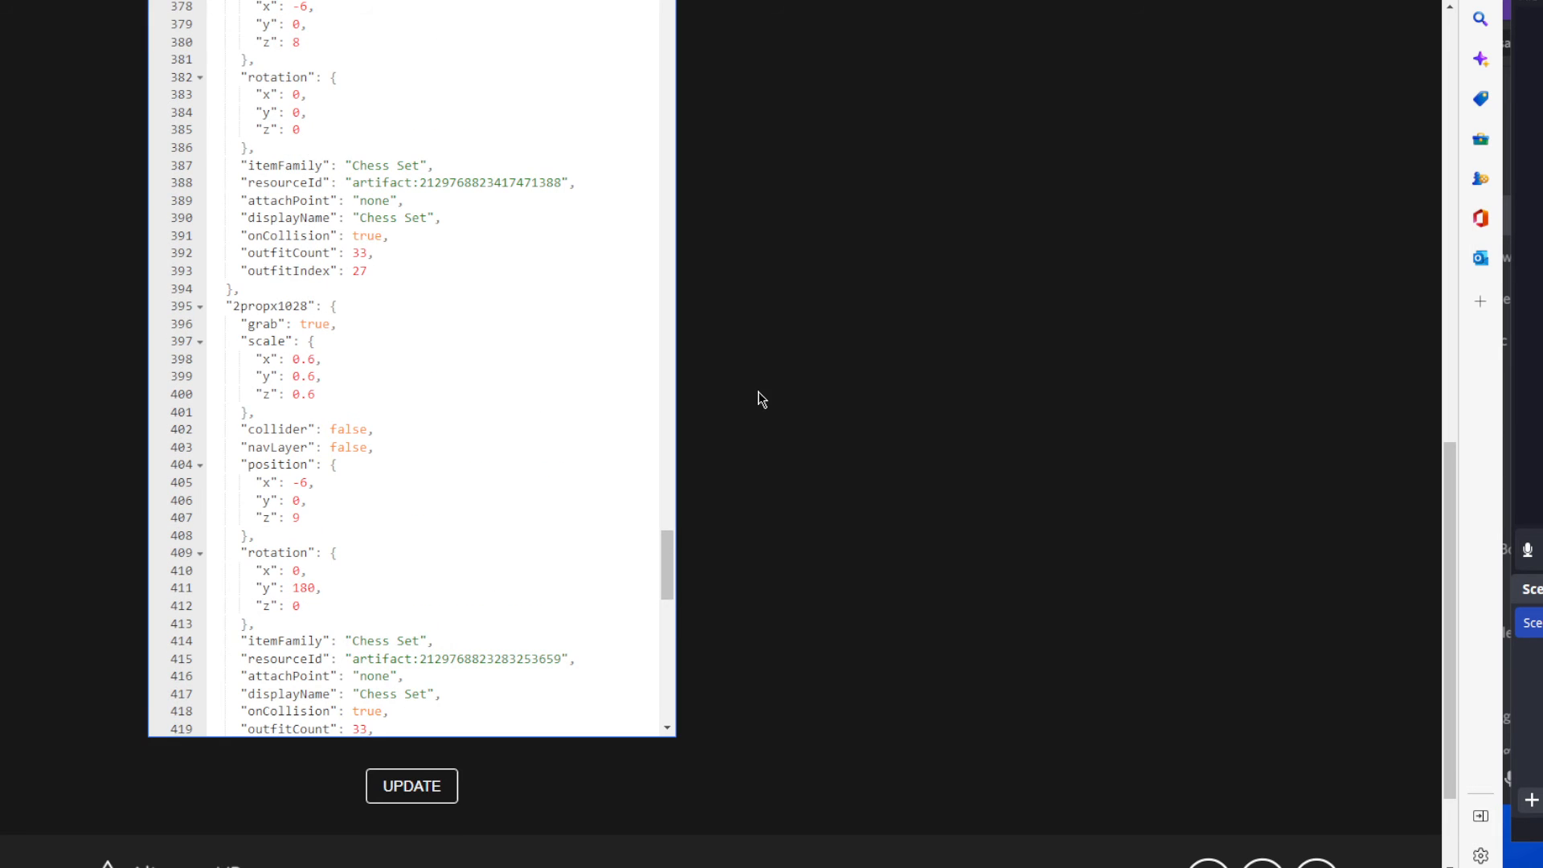
Go to the MREs page and open the form for creating a new MRE.
scroll(758, 396, up, 15)
click(670, 36)
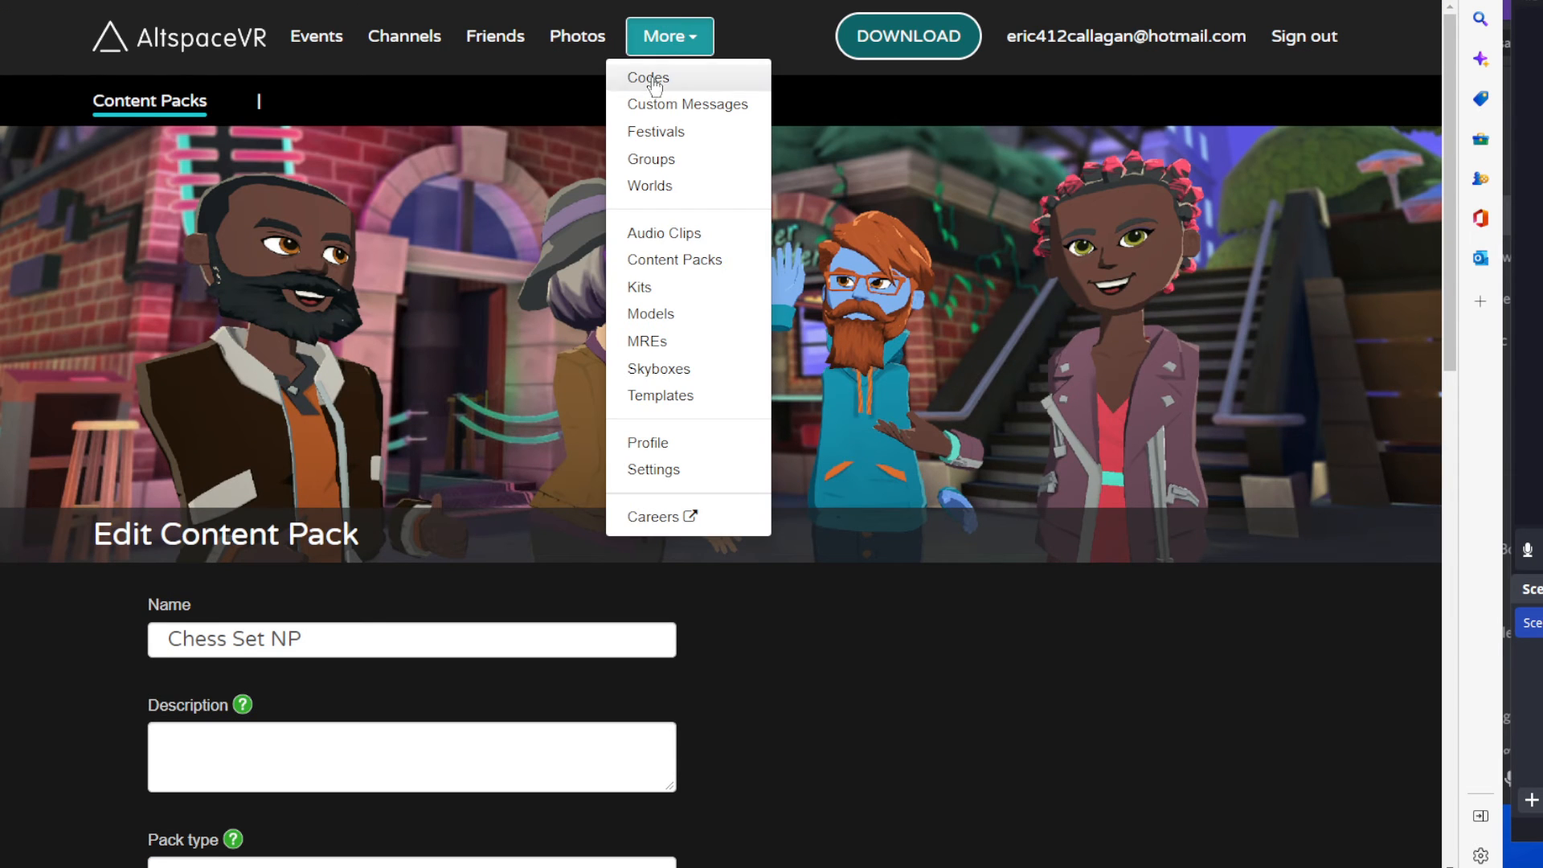
click(656, 343)
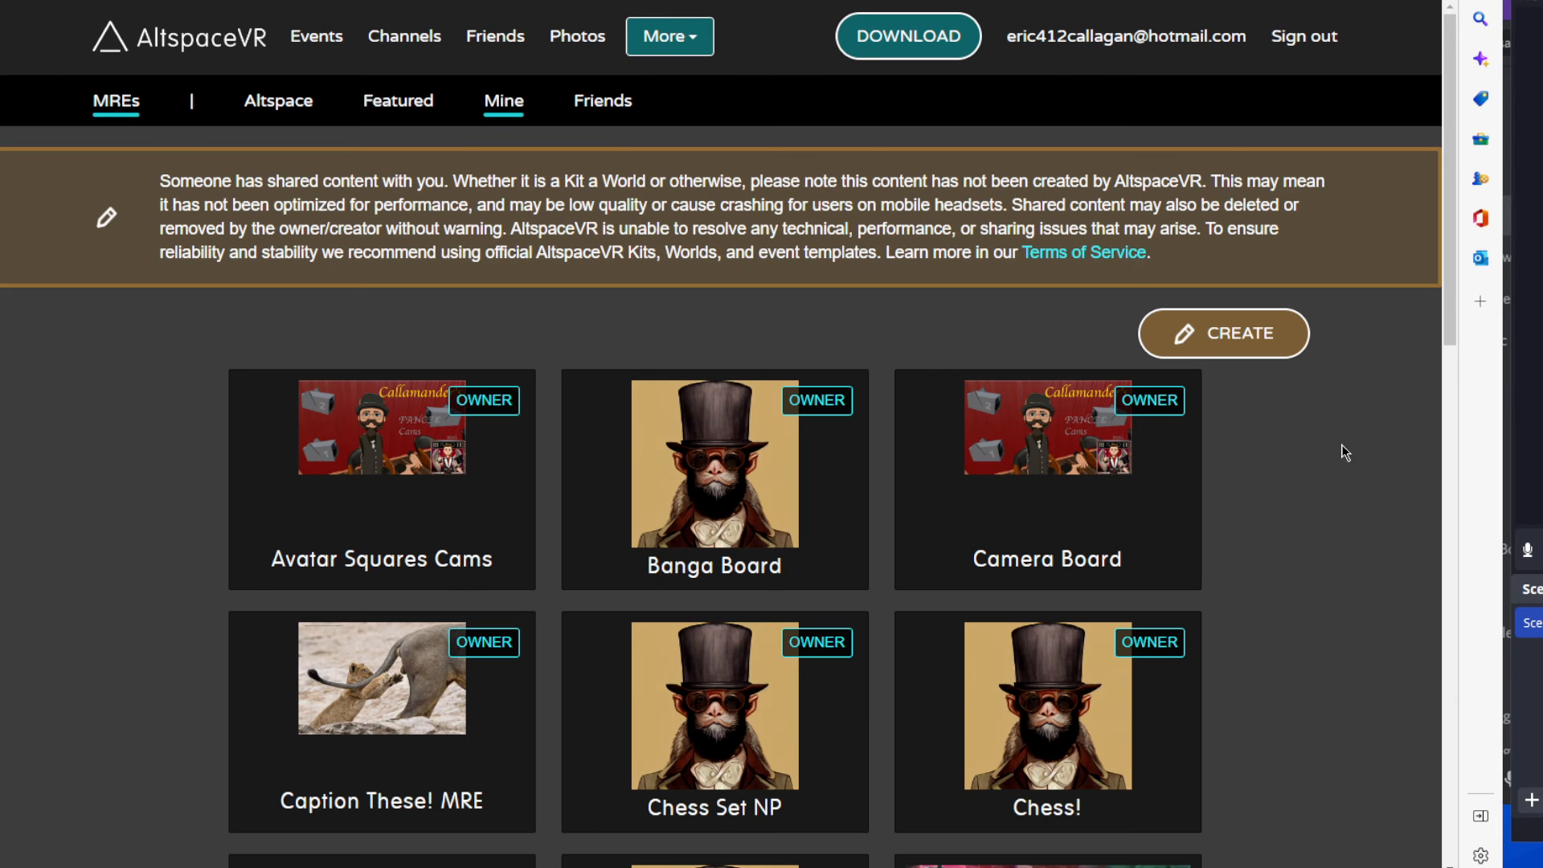
scroll(1365, 458, down, 2)
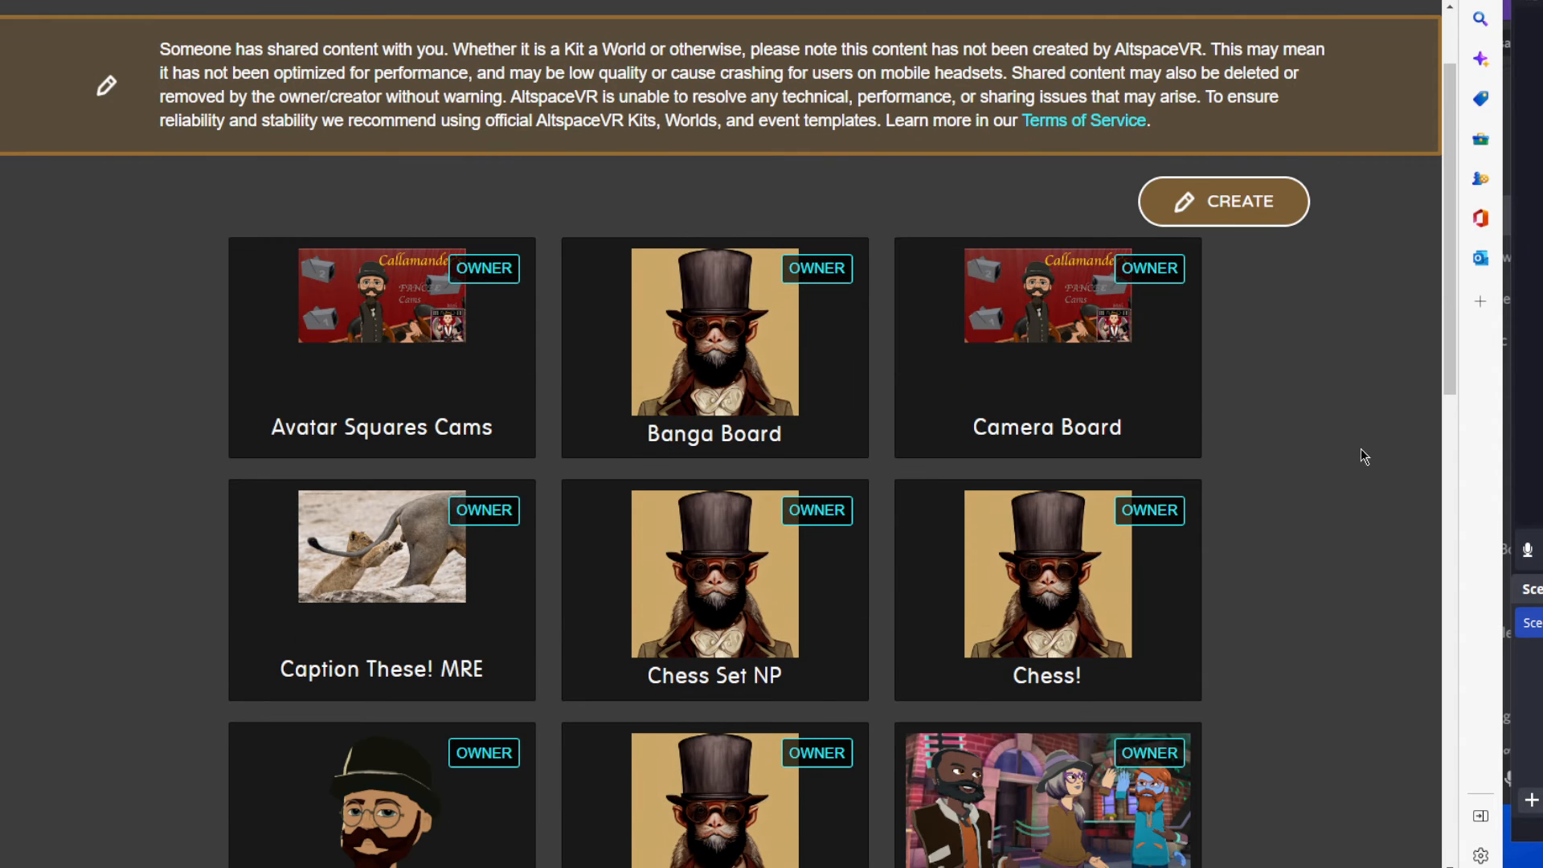
click(1274, 203)
scroll(1253, 445, down, 5)
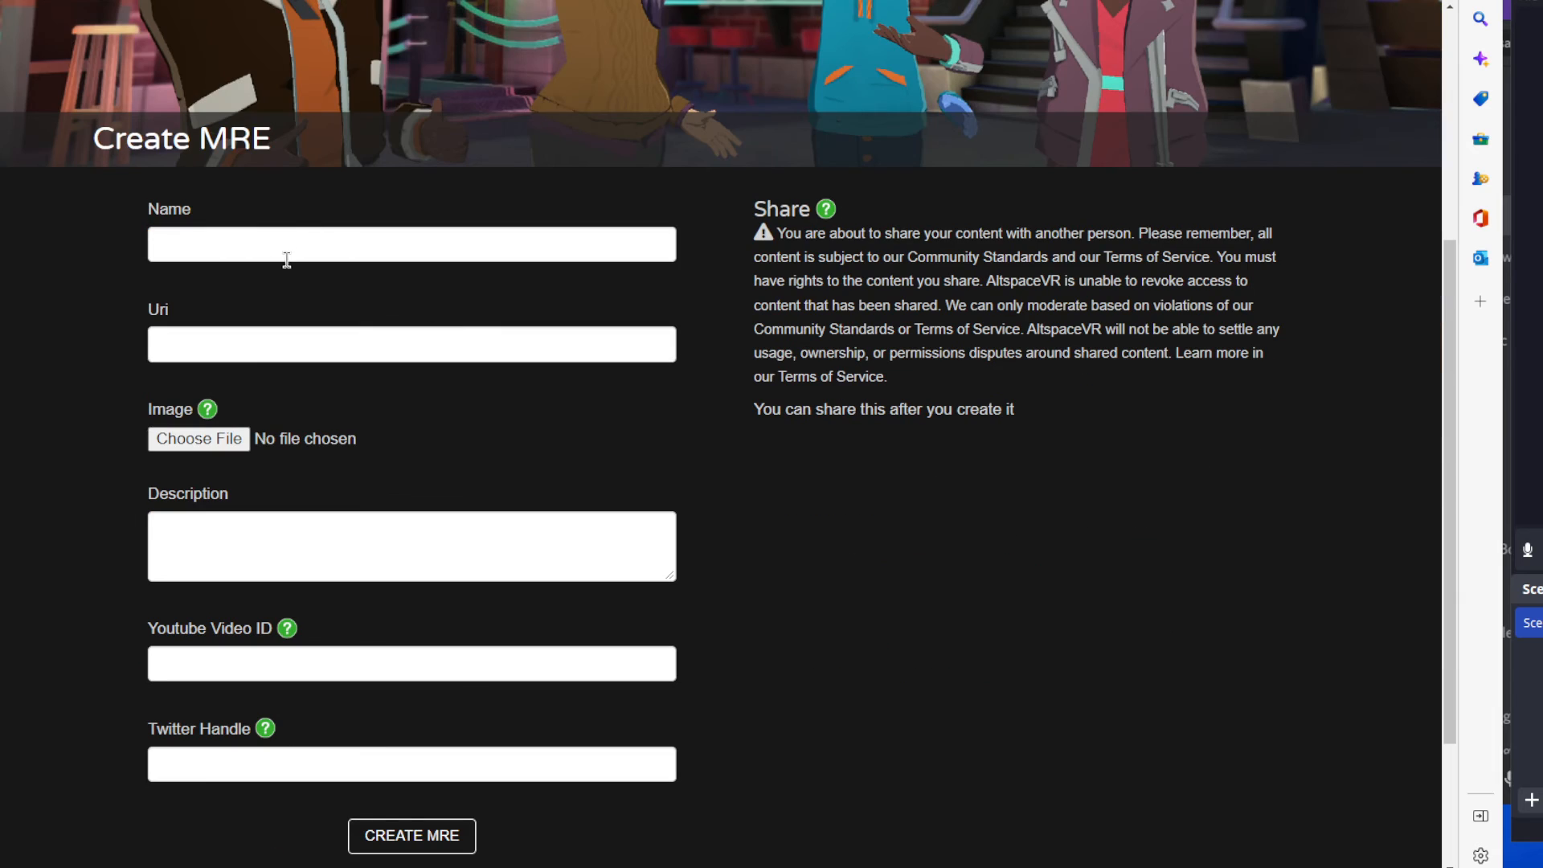
click(286, 253)
click(677, 297)
click(447, 338)
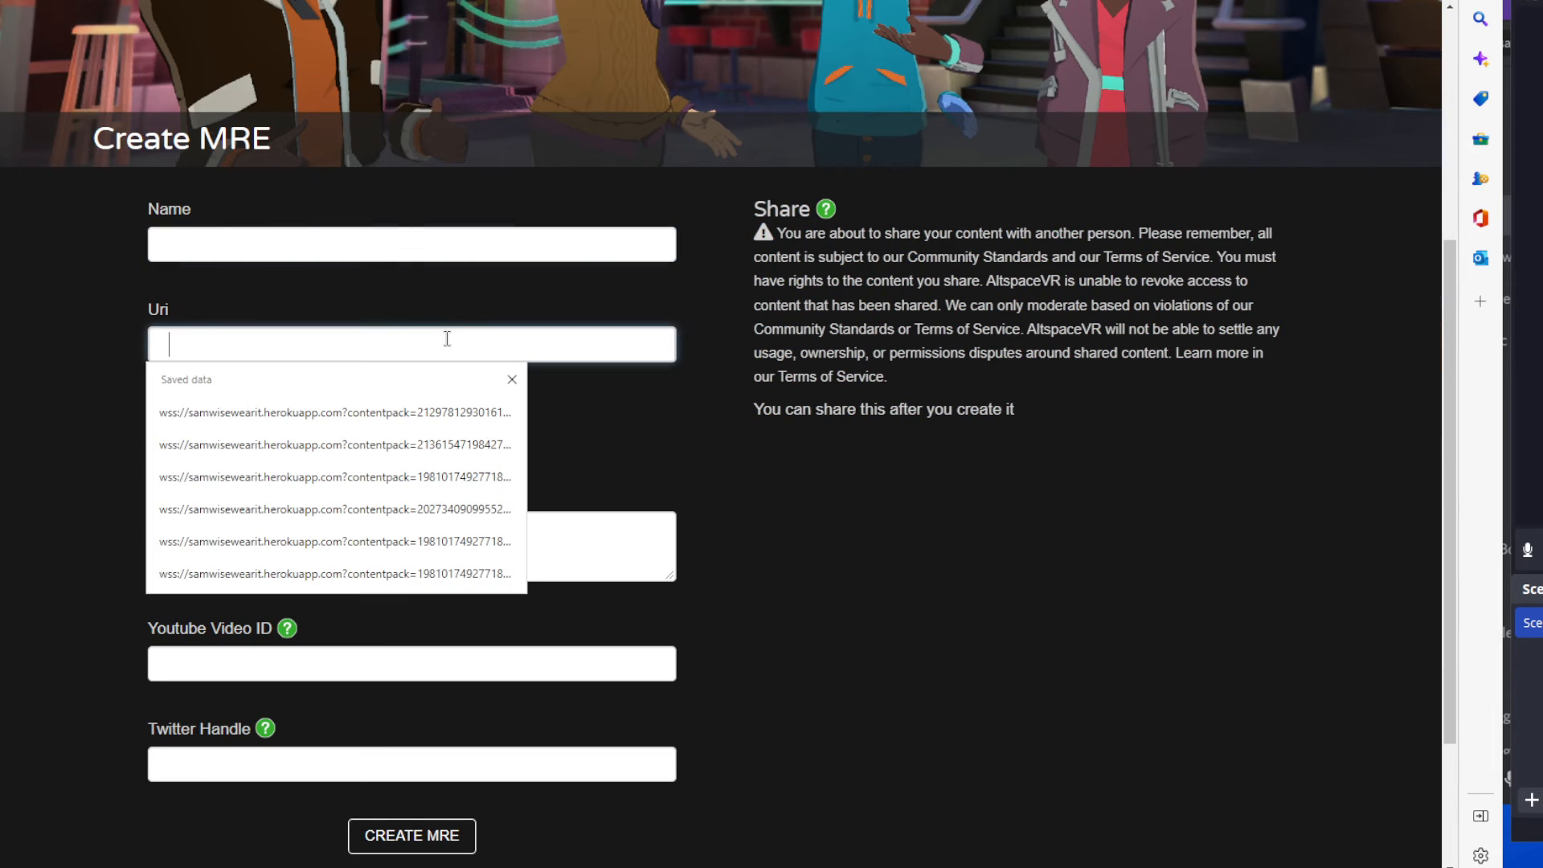
click(360, 412)
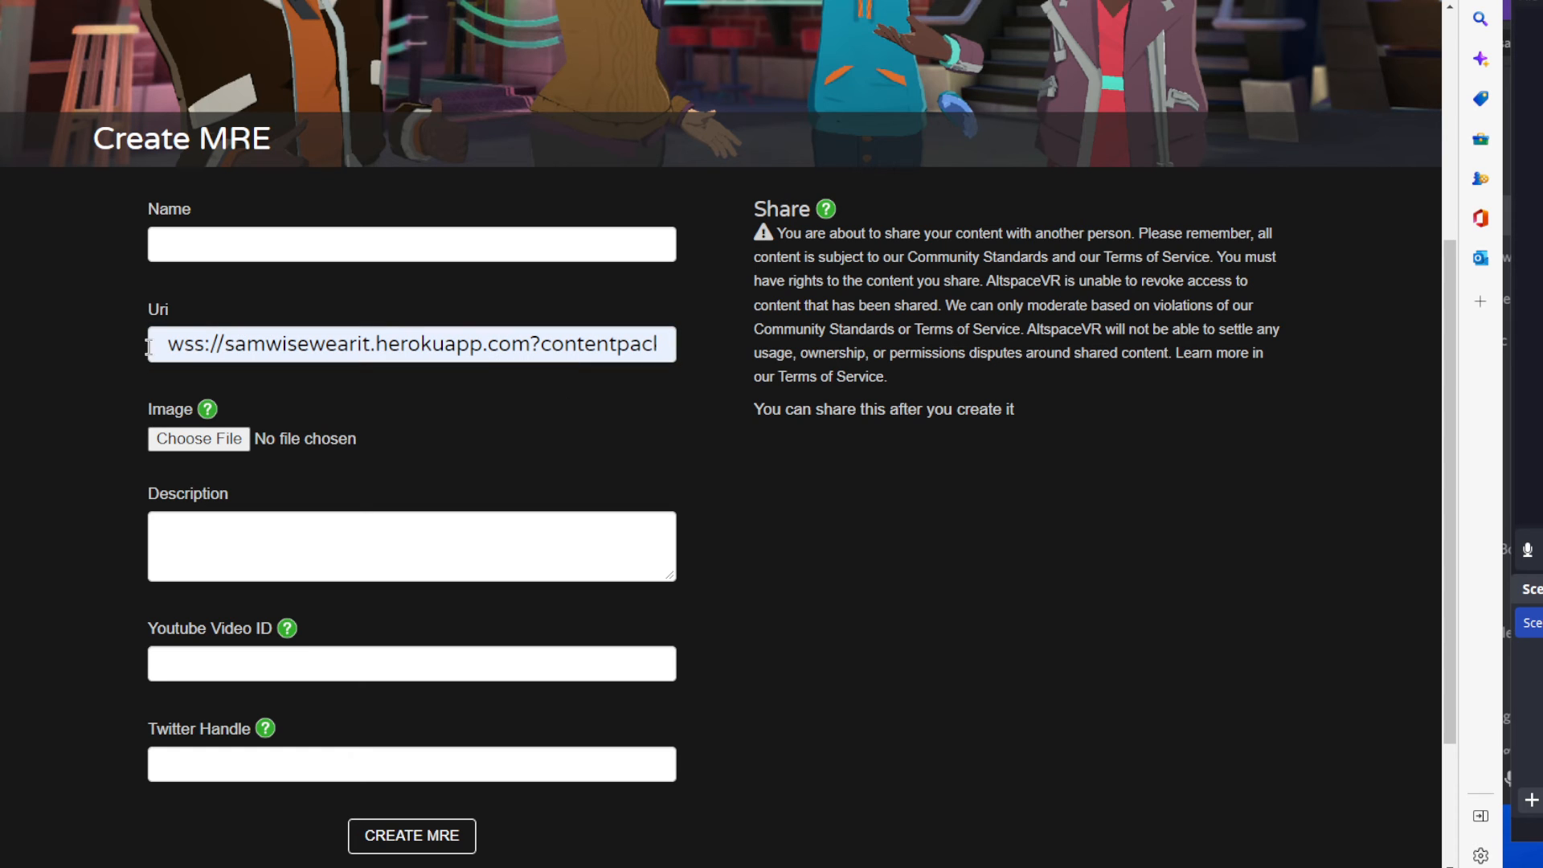
Highlight the wss:// prefix and the samwisewearit.herokuapp.com host in the Uri to examine how the address begins.
drag(181, 315, 136, 317)
click(164, 345)
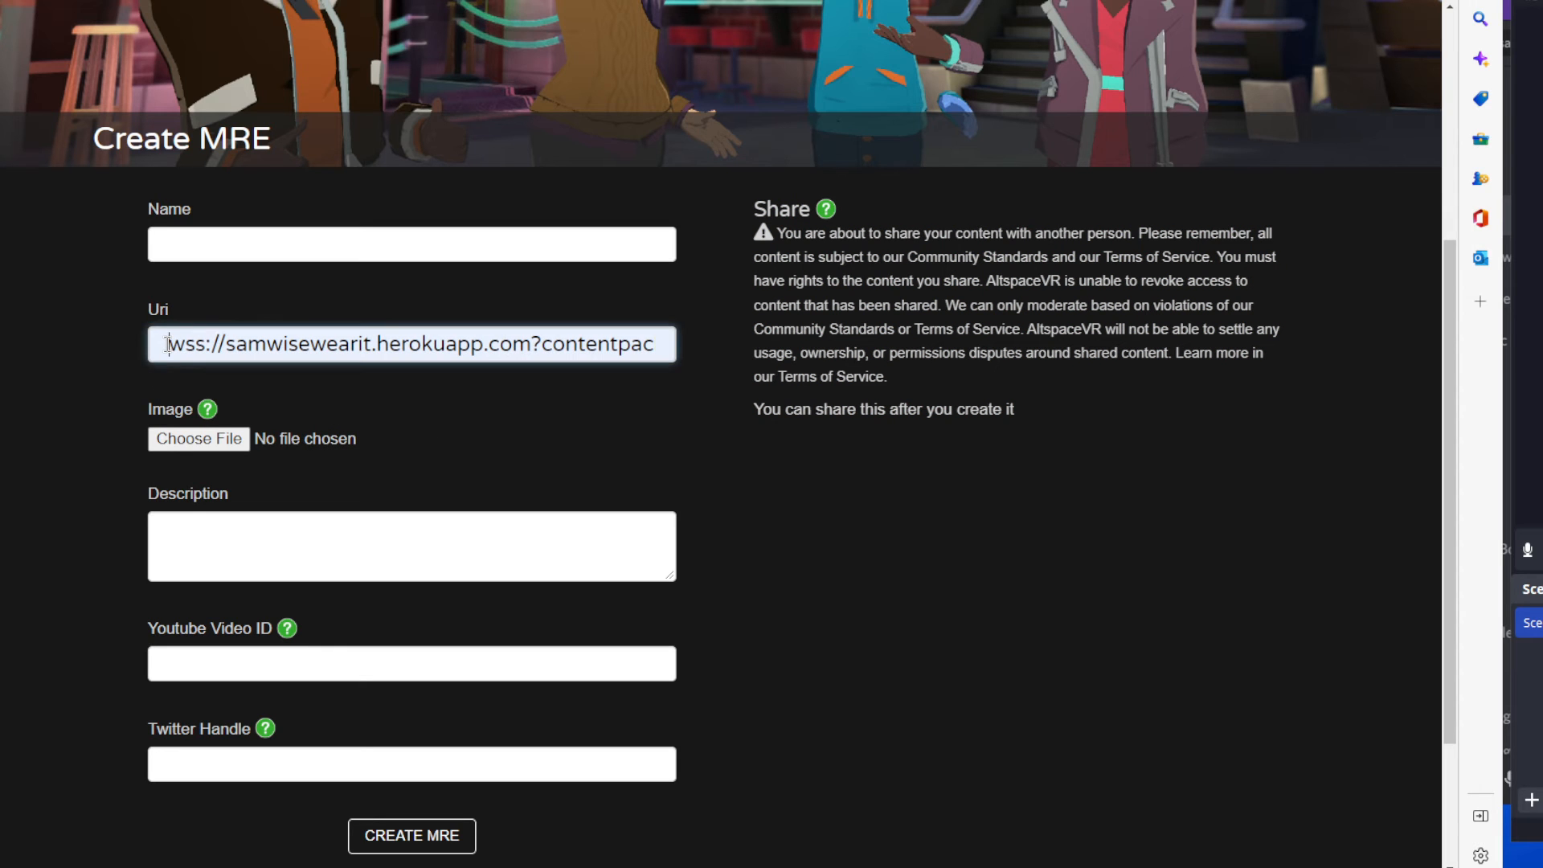
drag(166, 344, 205, 346)
click(228, 344)
drag(229, 344, 166, 346)
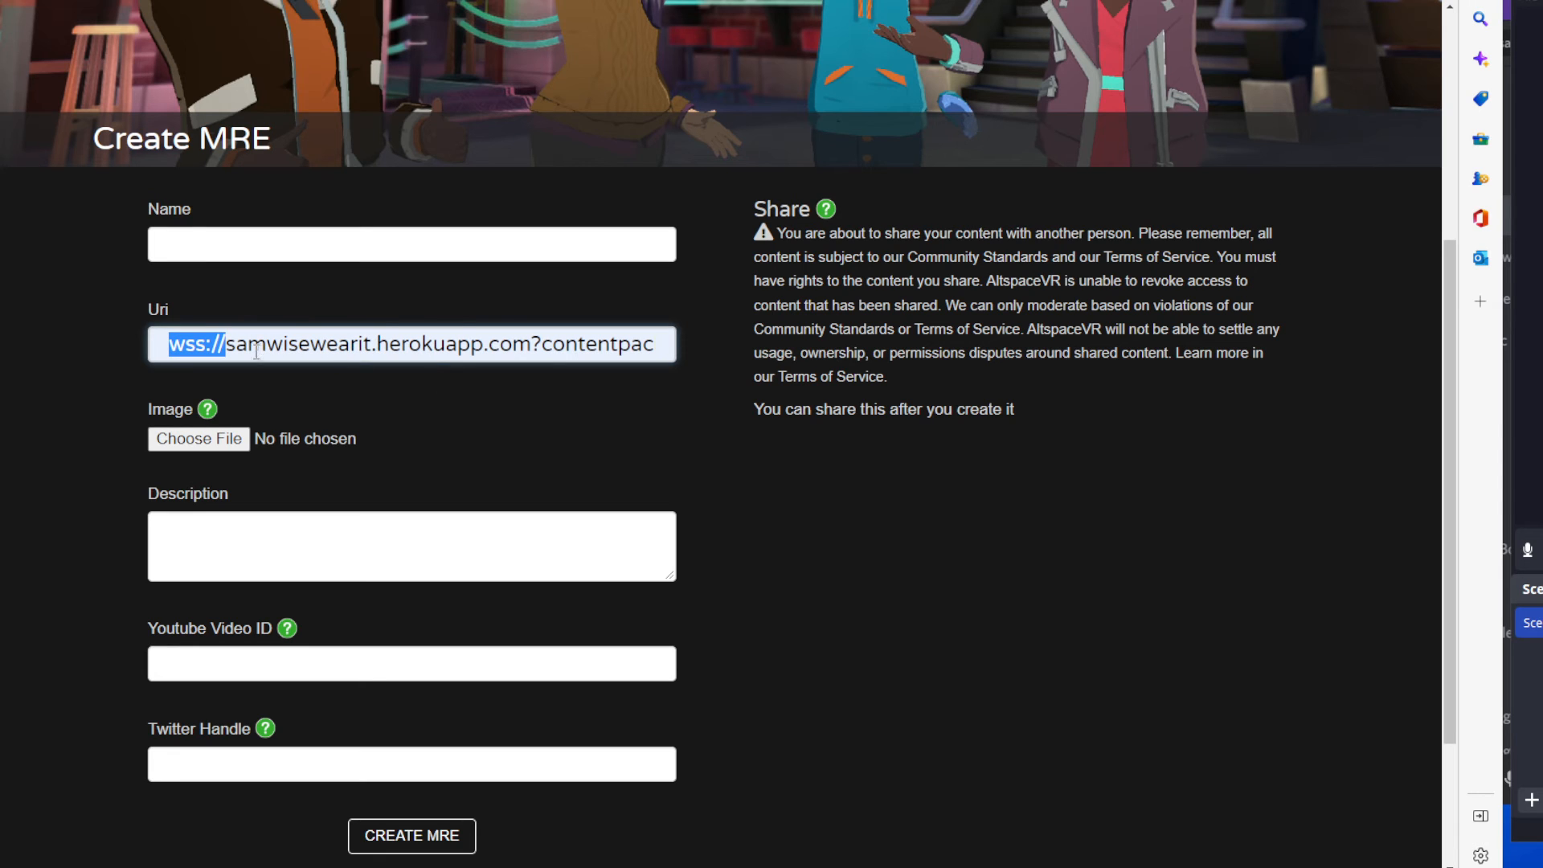
drag(235, 344, 531, 343)
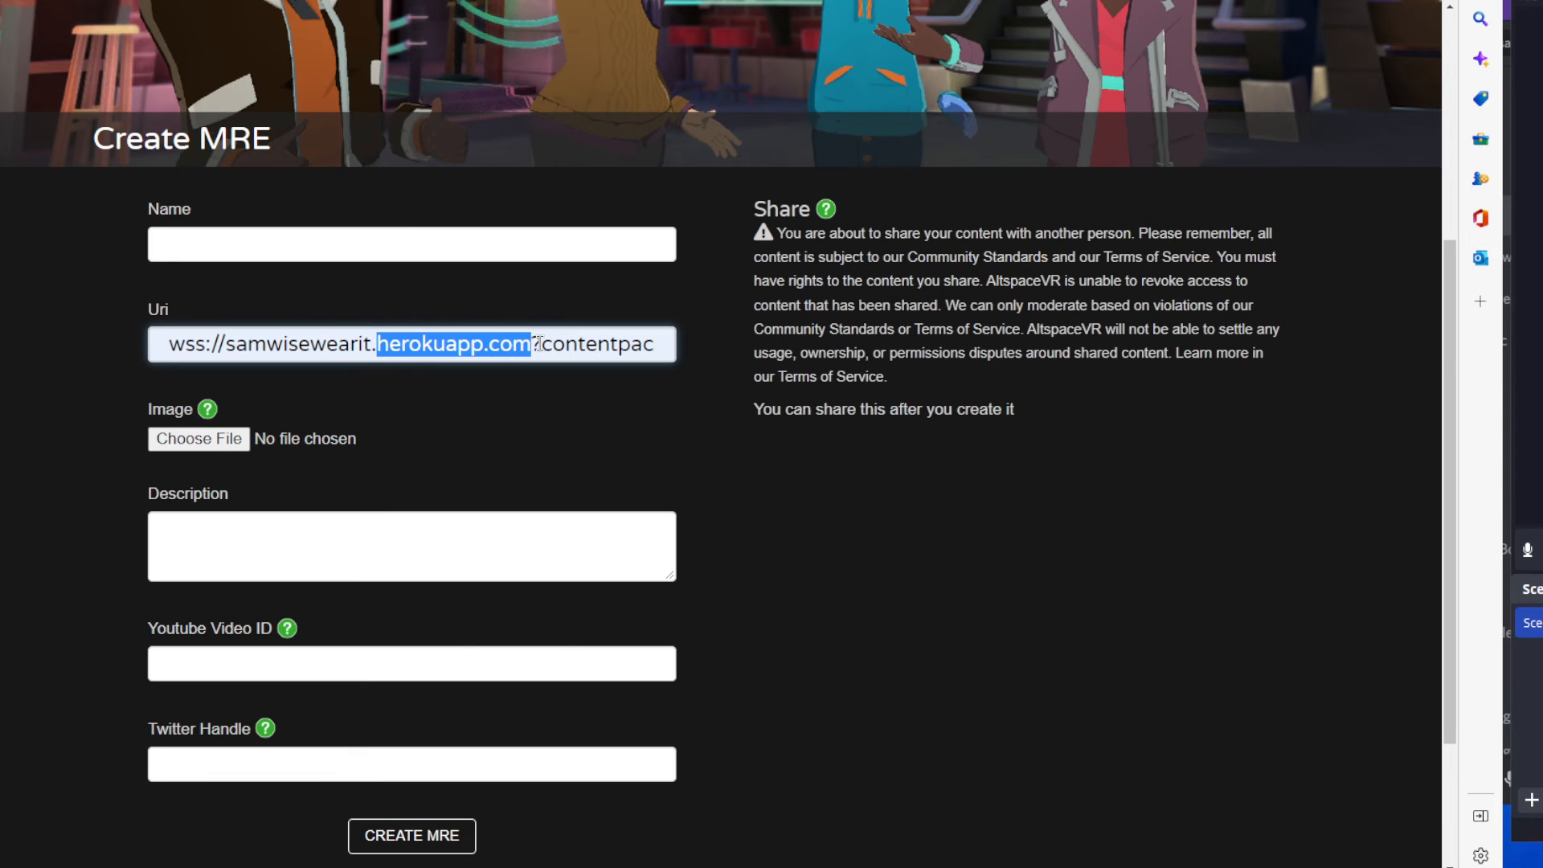
click(542, 344)
Examine the contentpack parameter and the content pack number in the Uri.
scroll(506, 345, down, 2)
scroll(503, 337, up, 3)
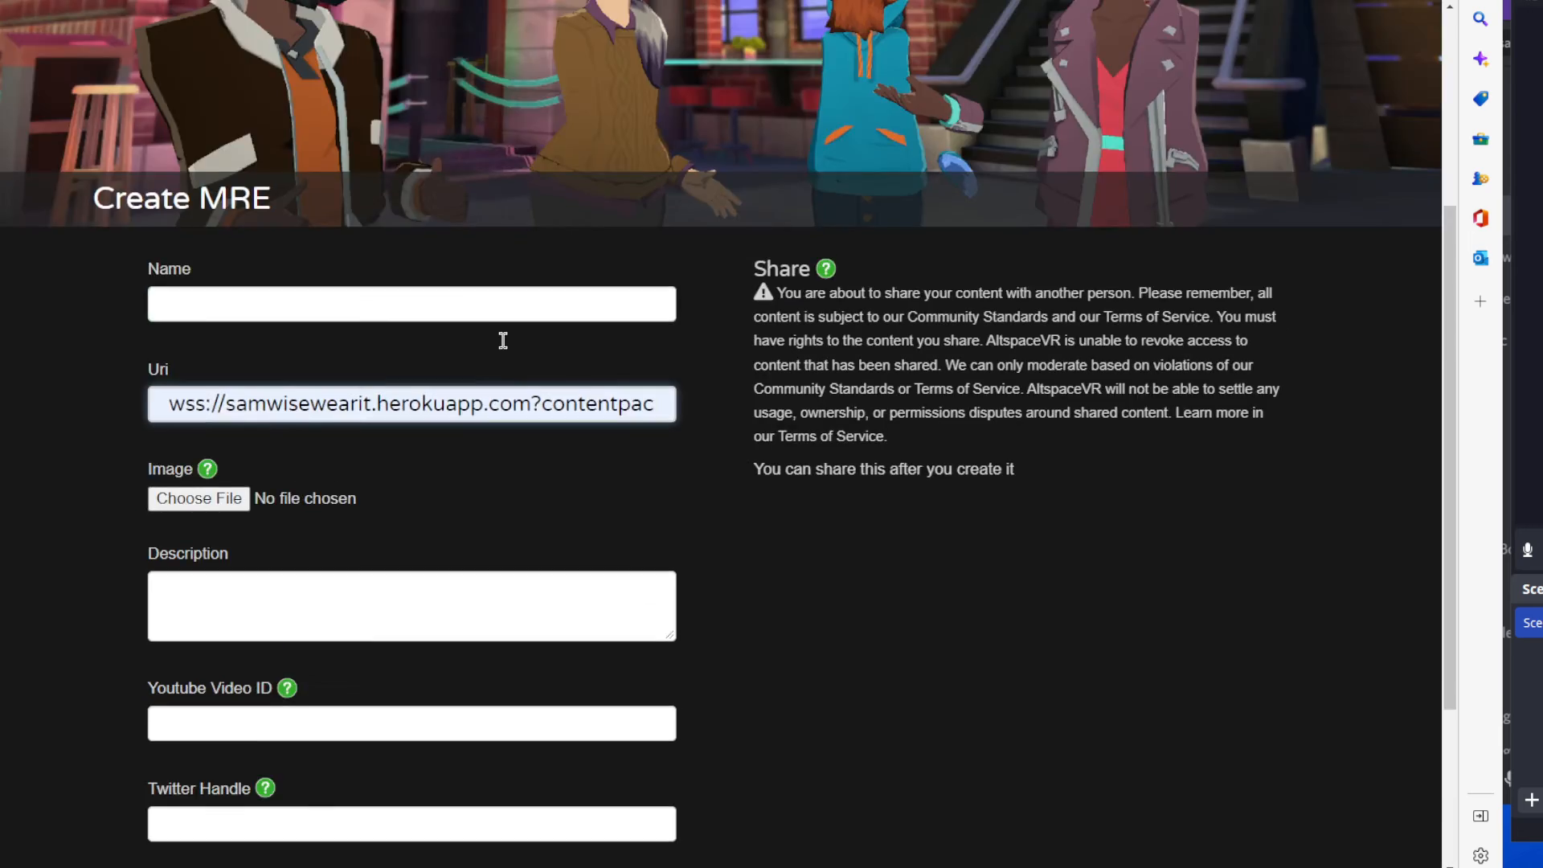
drag(554, 406, 374, 402)
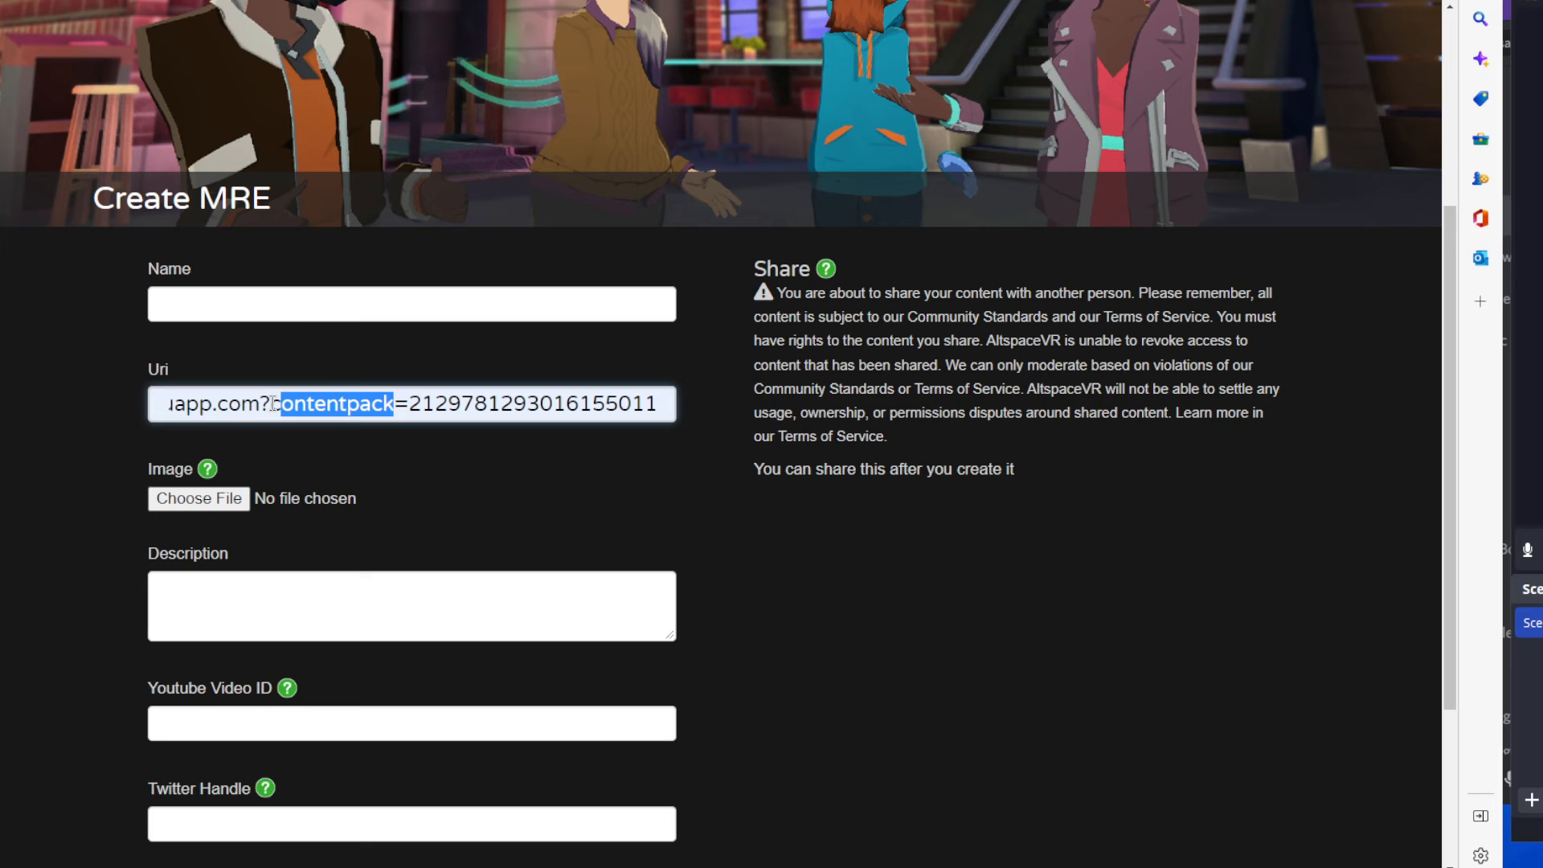
drag(274, 404, 406, 401)
drag(669, 404, 404, 399)
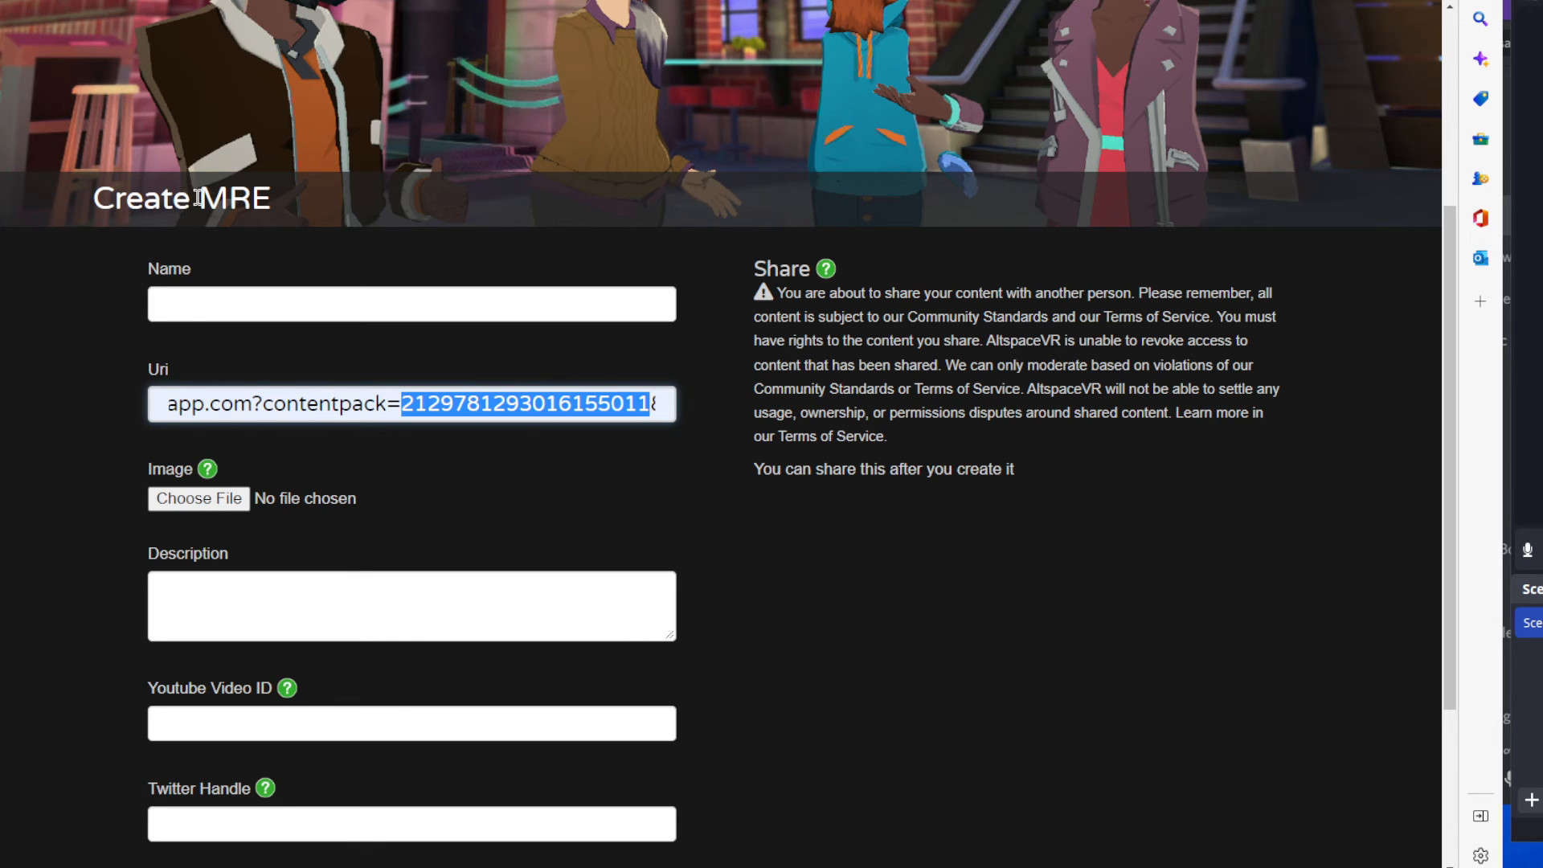
drag(599, 407, 550, 394)
click(579, 400)
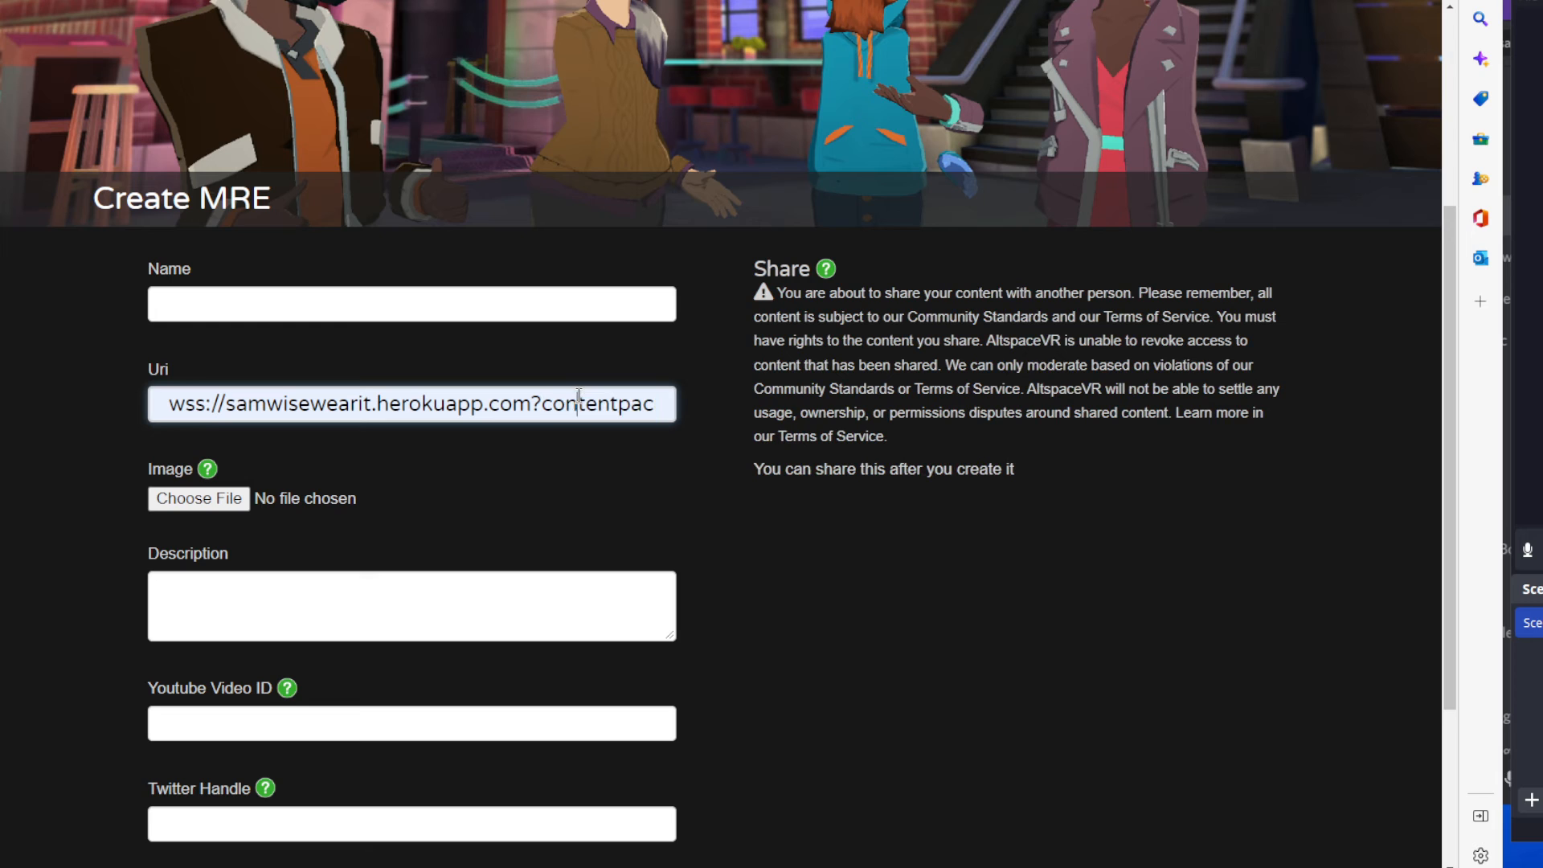
Examine the show=n and collapse=y parameters that follow the content pack number in the Uri.
key(Right)
key(Right)
key(Right)
key(Right)
key(Right)
key(Right)
key(Right)
key(Right)
key(Right)
key(Right)
key(Right)
key(Right)
key(Right)
key(Right)
key(Right)
key(Right)
key(Right)
key(Right)
key(Right)
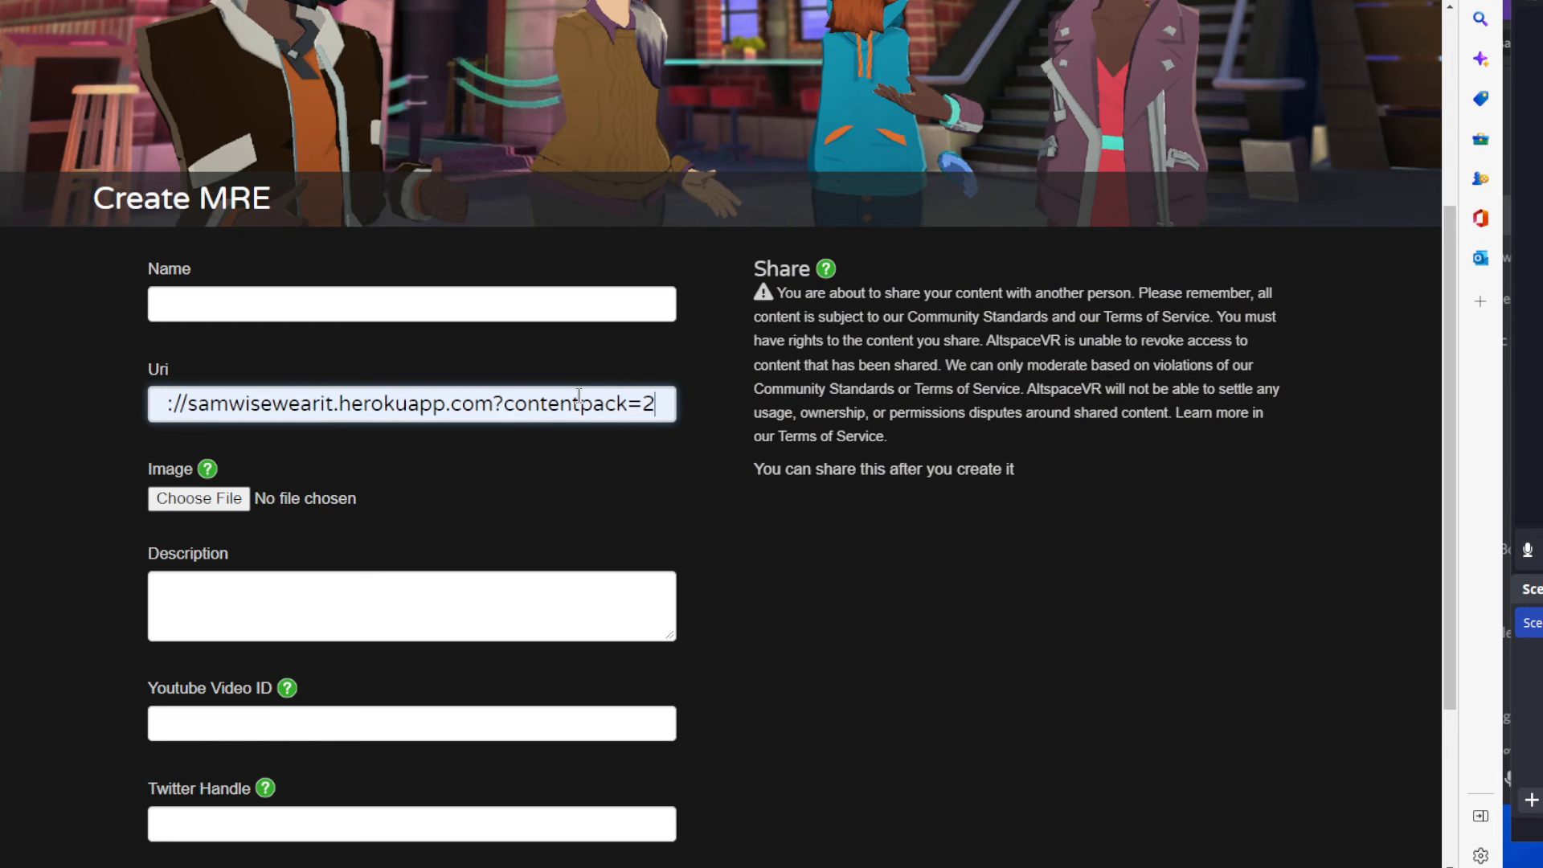
key(Right)
key(Right)
key(Right)
key(Right)
key(Right)
key(Right)
key(Right)
key(Right)
key(Right)
key(Right)
key(Right)
key(Right)
key(Right)
key(Right)
key(Right)
key(Right)
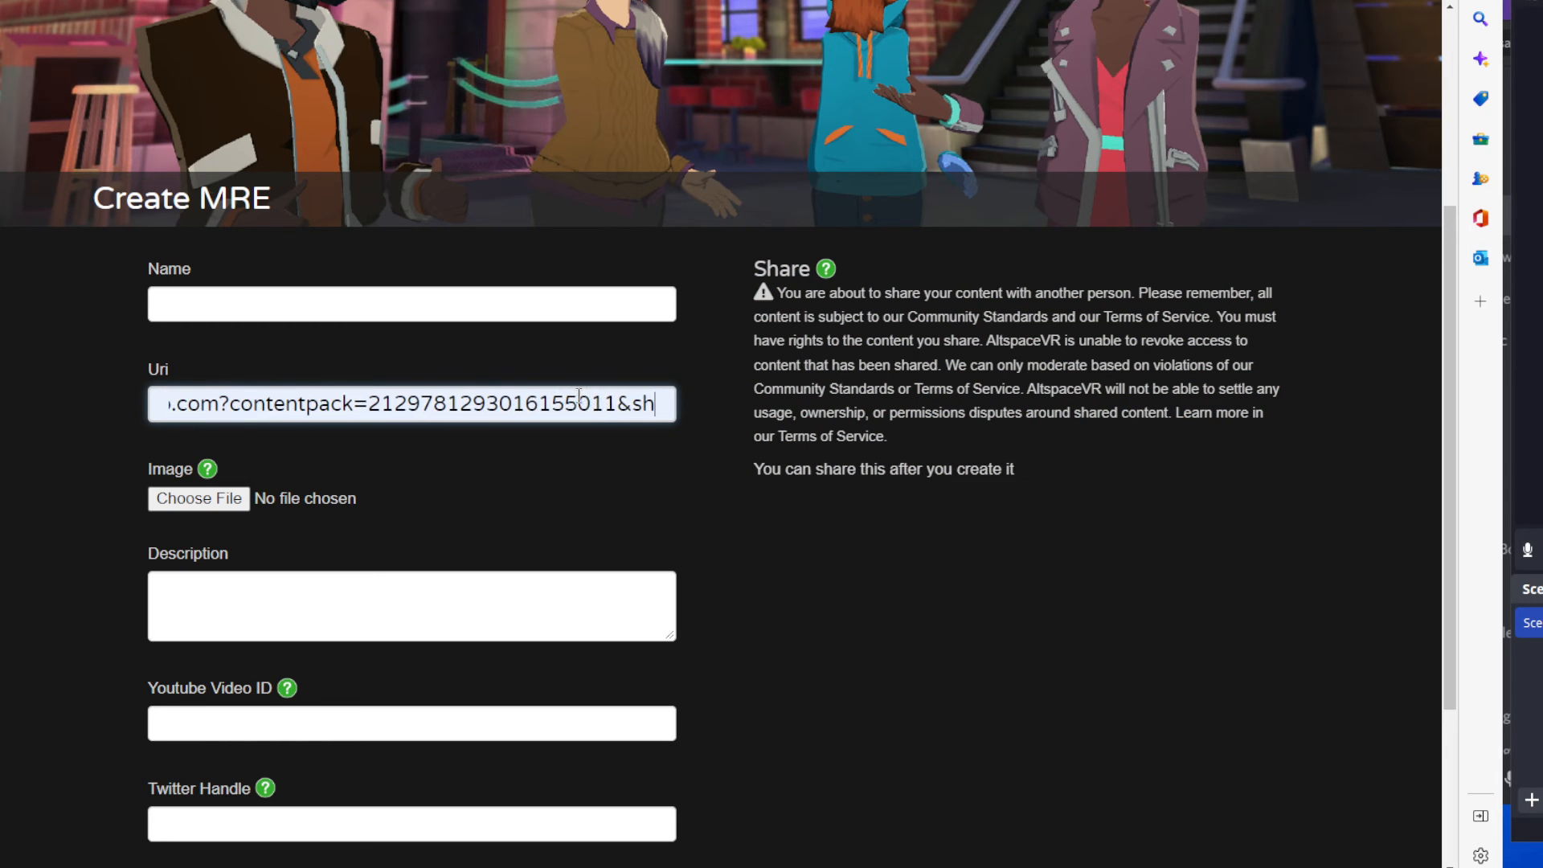
key(Right)
key(Right)
key(Right)
key(Right)
key(Right)
key(Right)
key(Right)
key(Right)
key(Right)
key(Right)
key(Right)
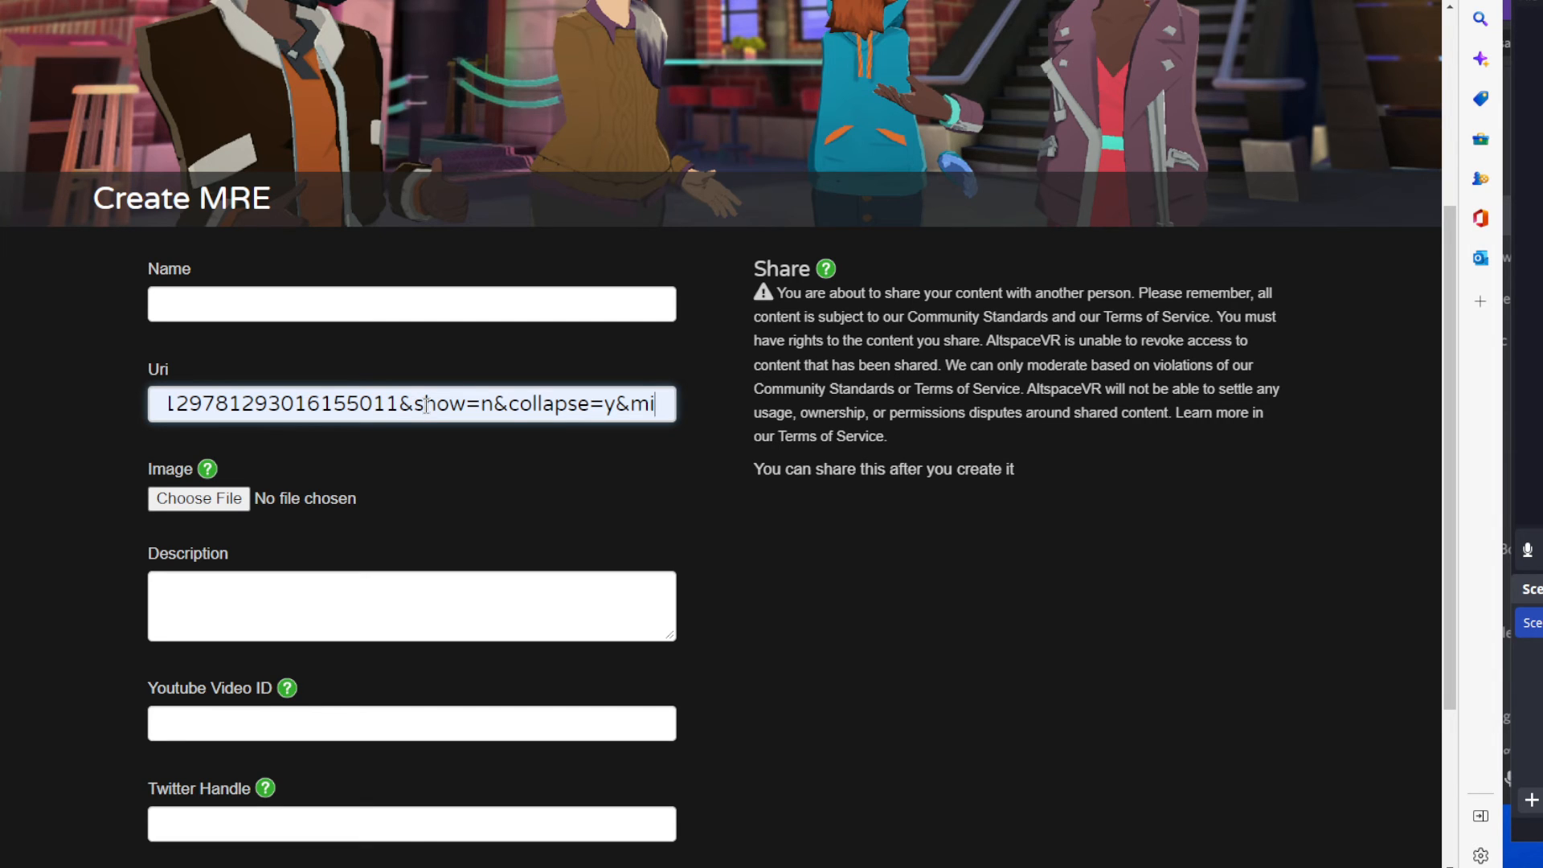
drag(414, 403, 484, 404)
click(480, 408)
double_click(491, 408)
drag(507, 410, 615, 406)
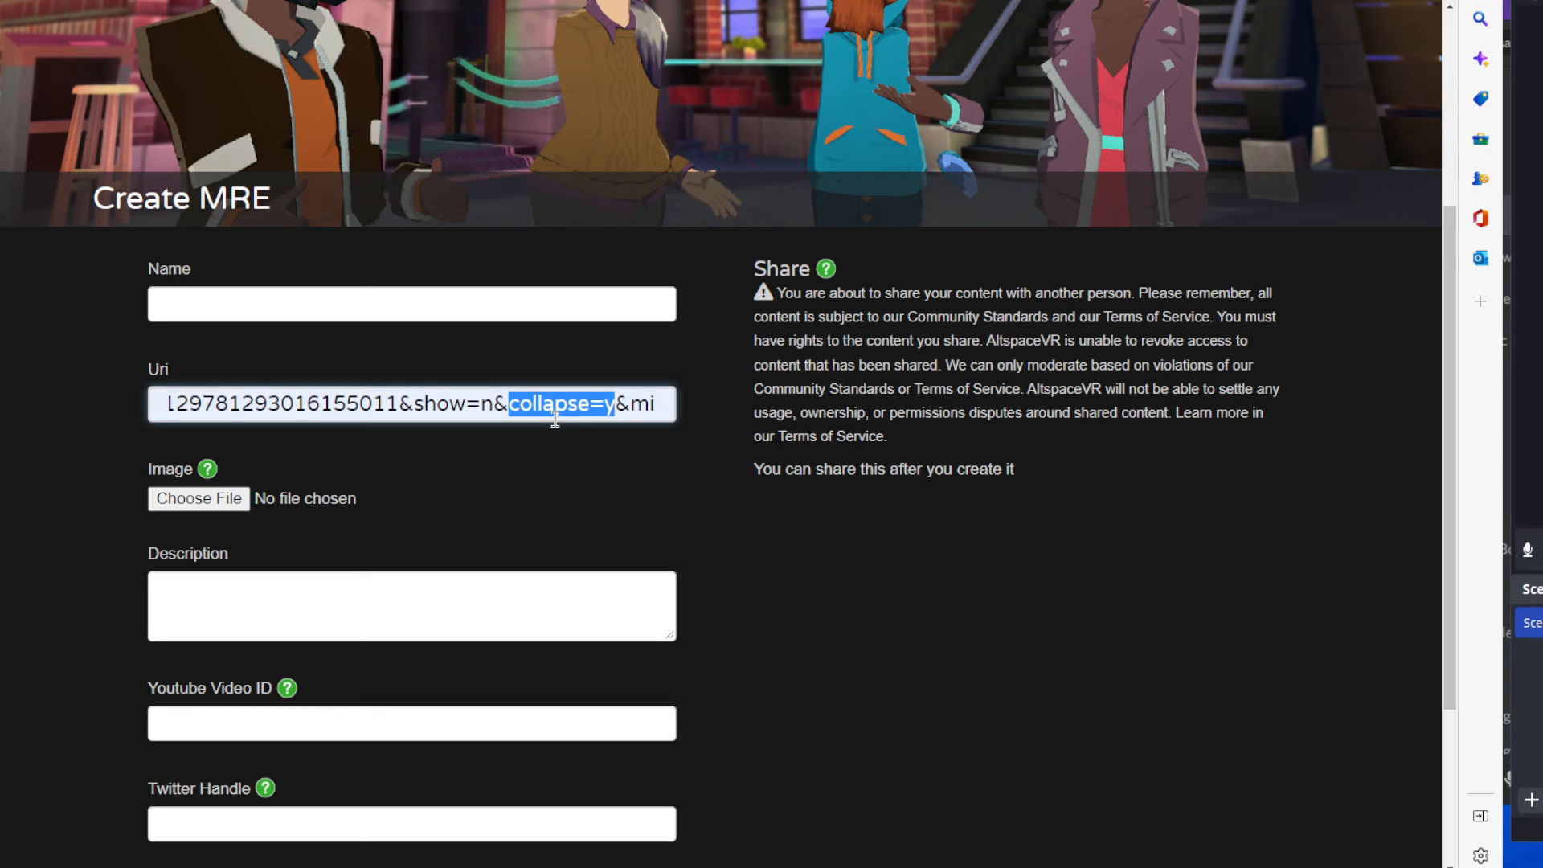
click(608, 403)
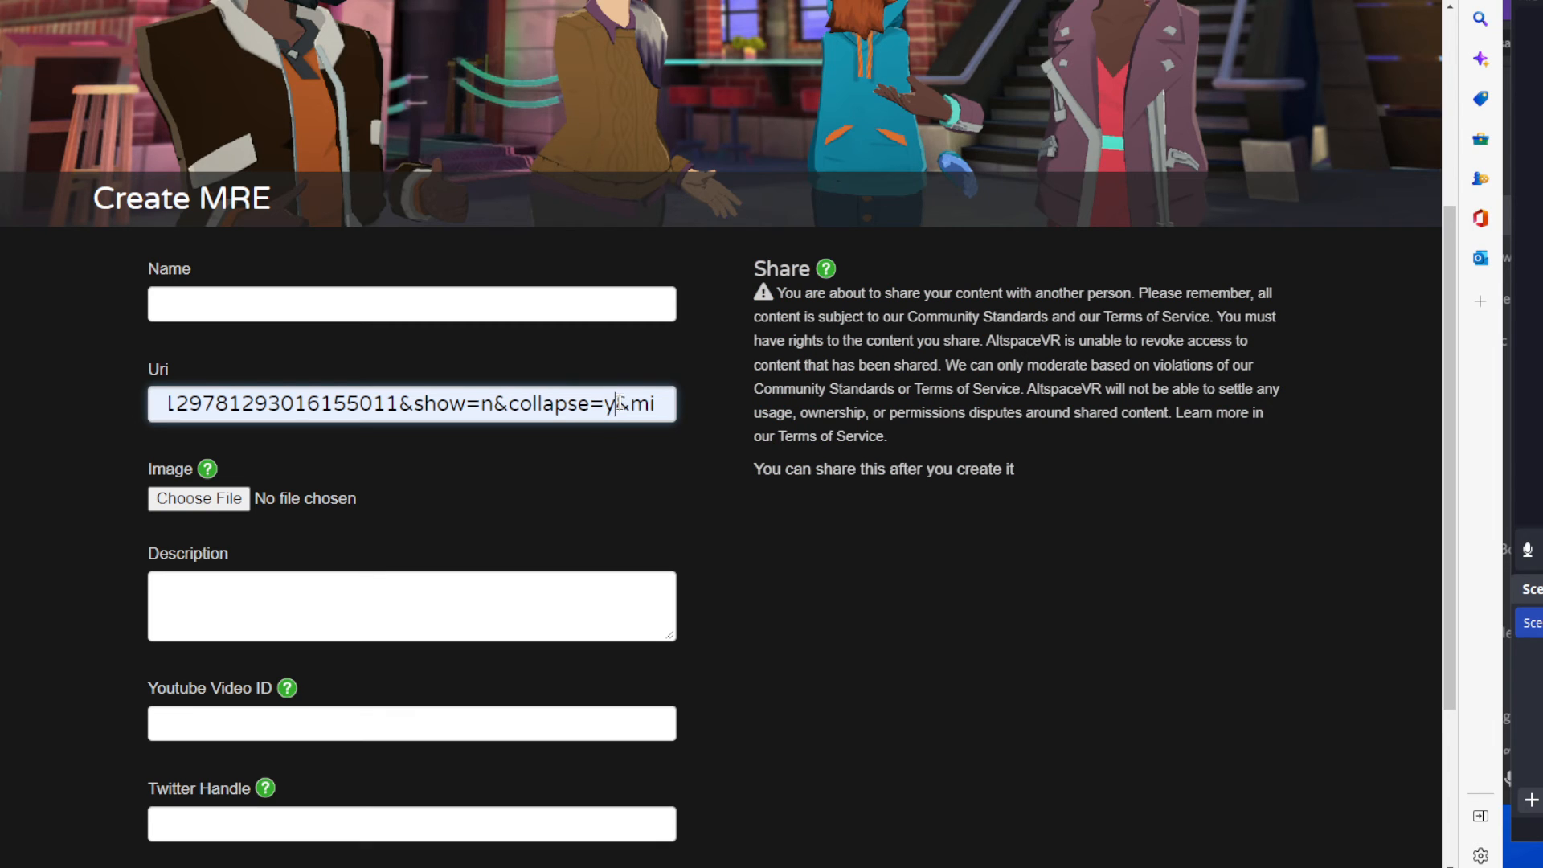
Examine the mirror=n and Scheme=A parameters that follow collapse=y in the Uri.
key(Right)
key(Right)
key(Right)
key(Right)
key(Right)
key(Right)
key(Right)
key(Right)
key(Right)
key(Right)
key(Right)
key(Right)
key(Right)
key(Right)
key(Right)
key(Right)
key(Right)
key(Right)
key(Right)
key(Right)
key(Right)
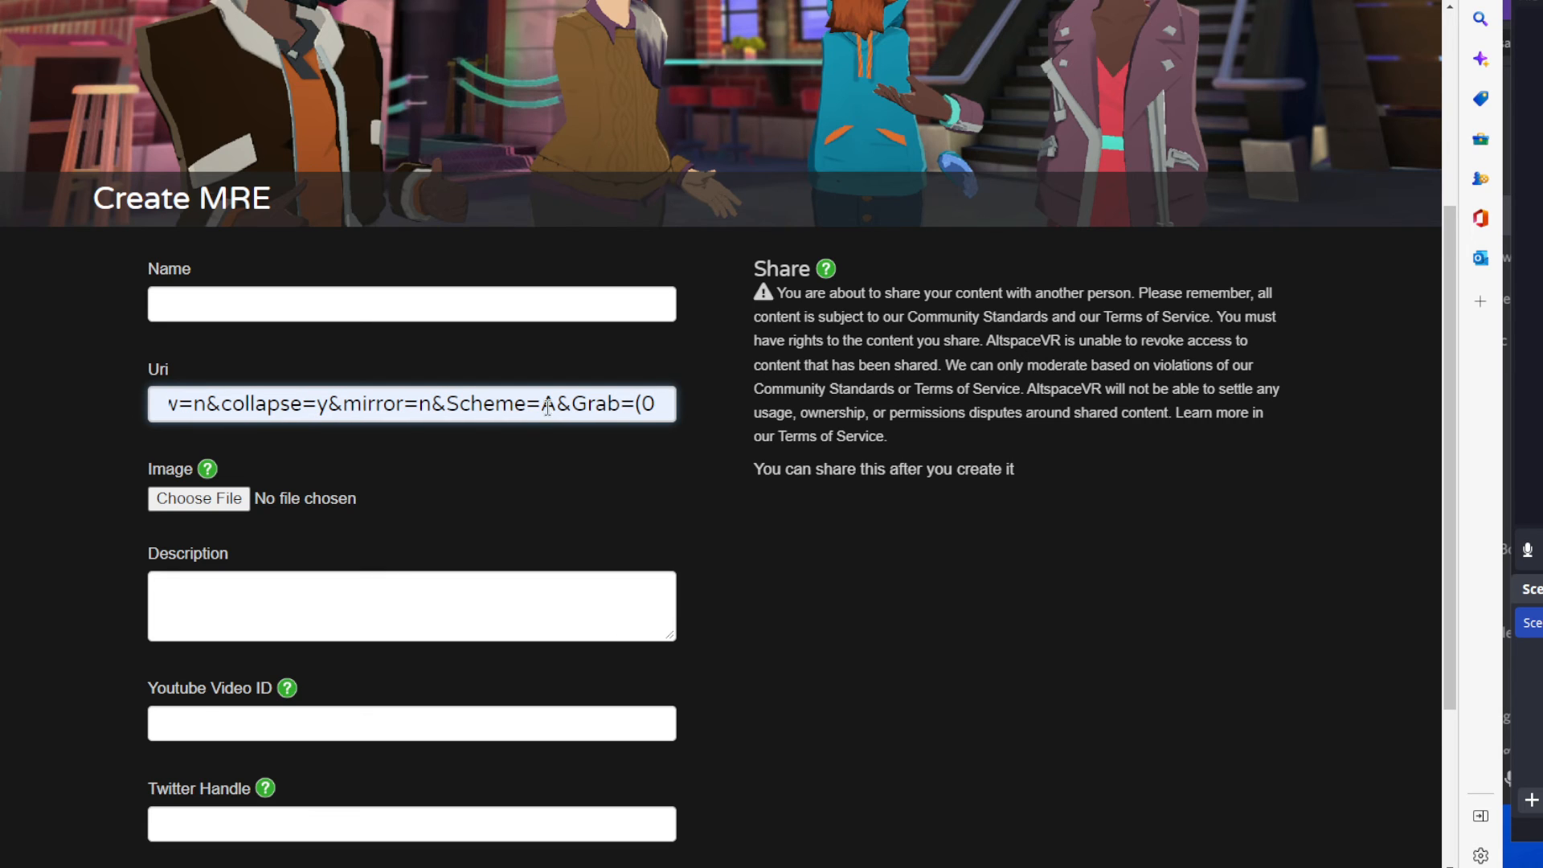
click(431, 405)
double_click(426, 405)
double_click(550, 403)
Highlight the Grab=(0,0,0) and vol=0 parameters in the Uri to examine them.
drag(597, 404, 464, 405)
drag(320, 403, 452, 404)
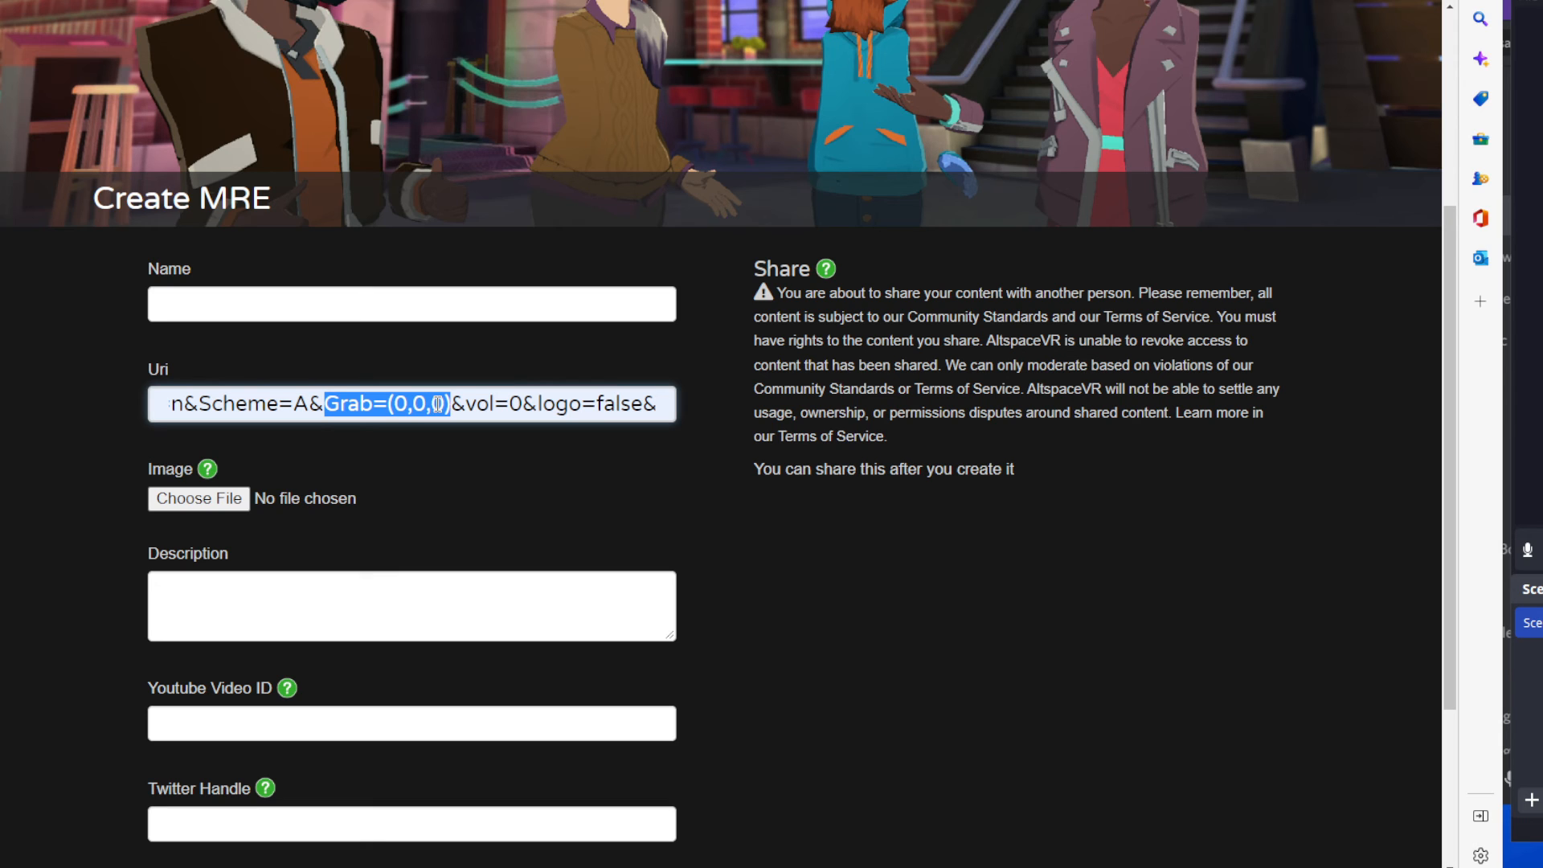
drag(465, 404, 515, 404)
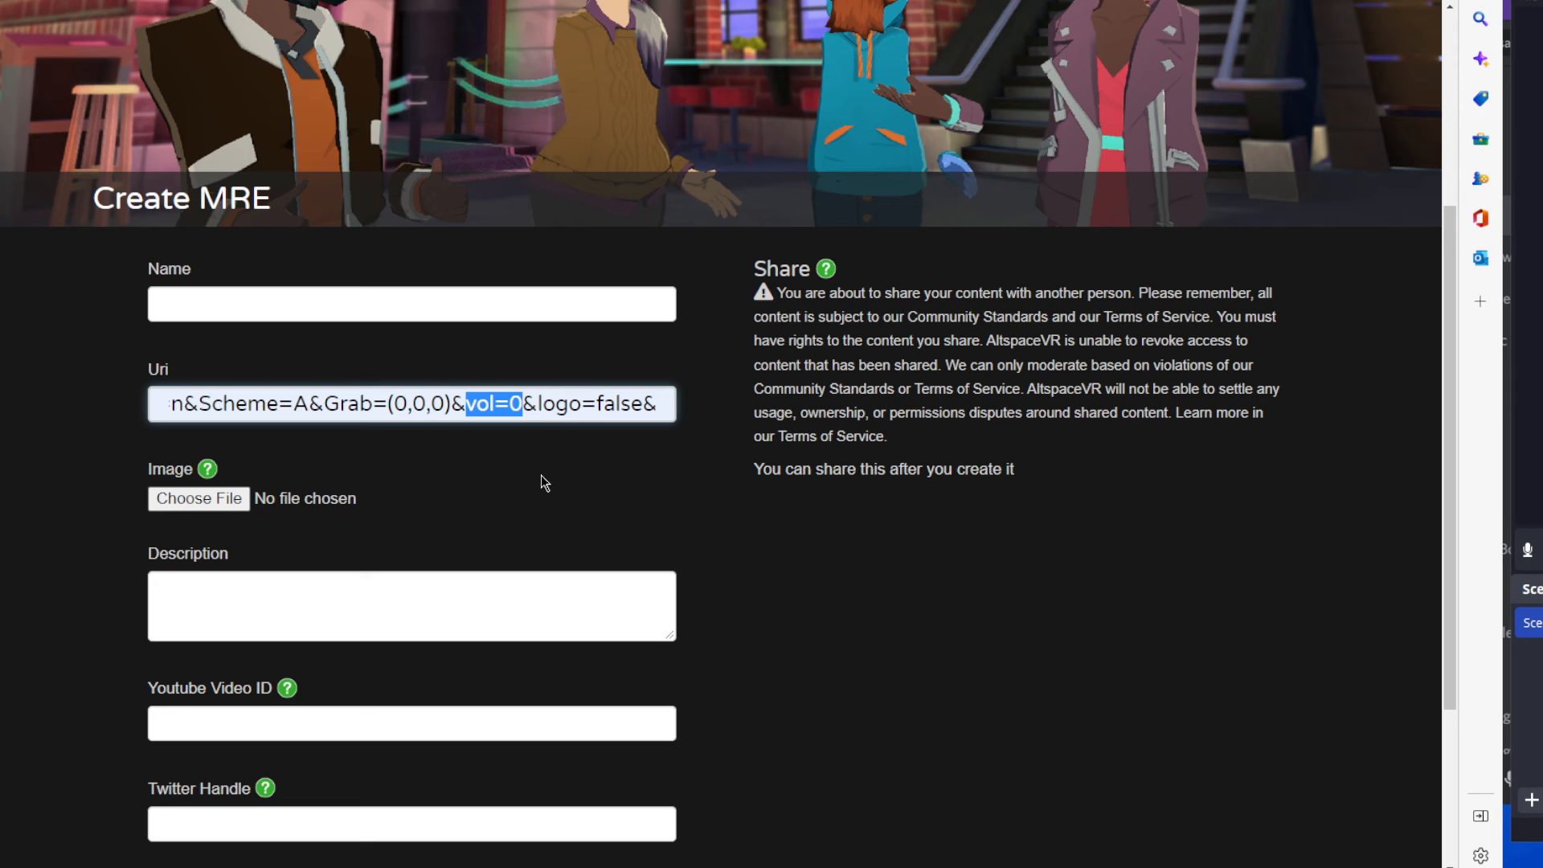
click(548, 403)
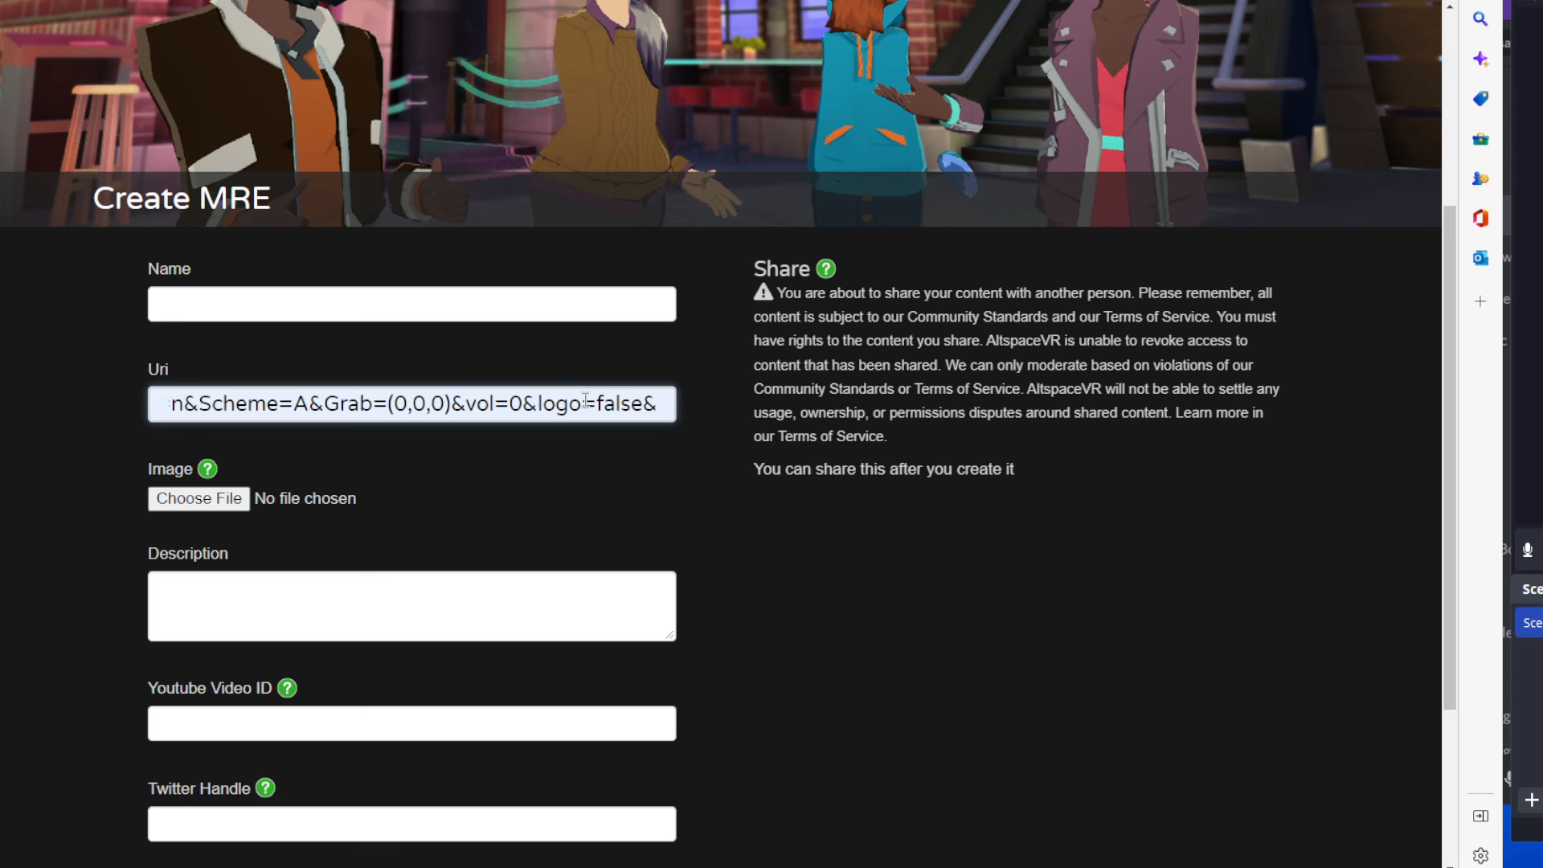
Examine the logo=false parameter in the Uri, highlighting its false value.
key(End)
text(Monitor=false&header)
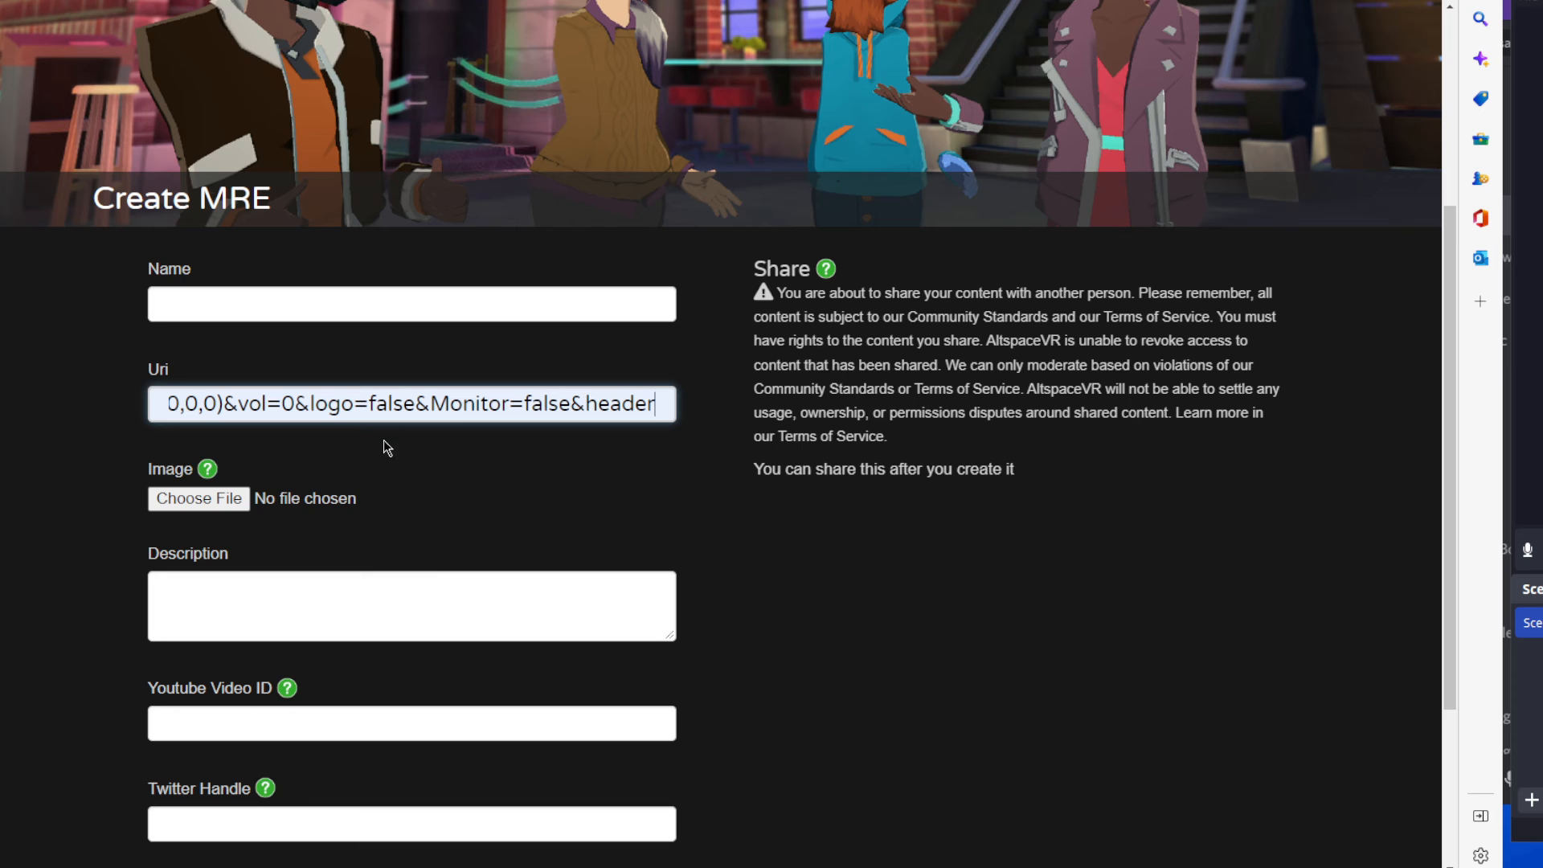
drag(416, 402, 370, 402)
click(368, 405)
drag(369, 404, 416, 406)
Remove the Monitor=false parameter and its extra ampersand from the Uri.
drag(431, 404, 562, 404)
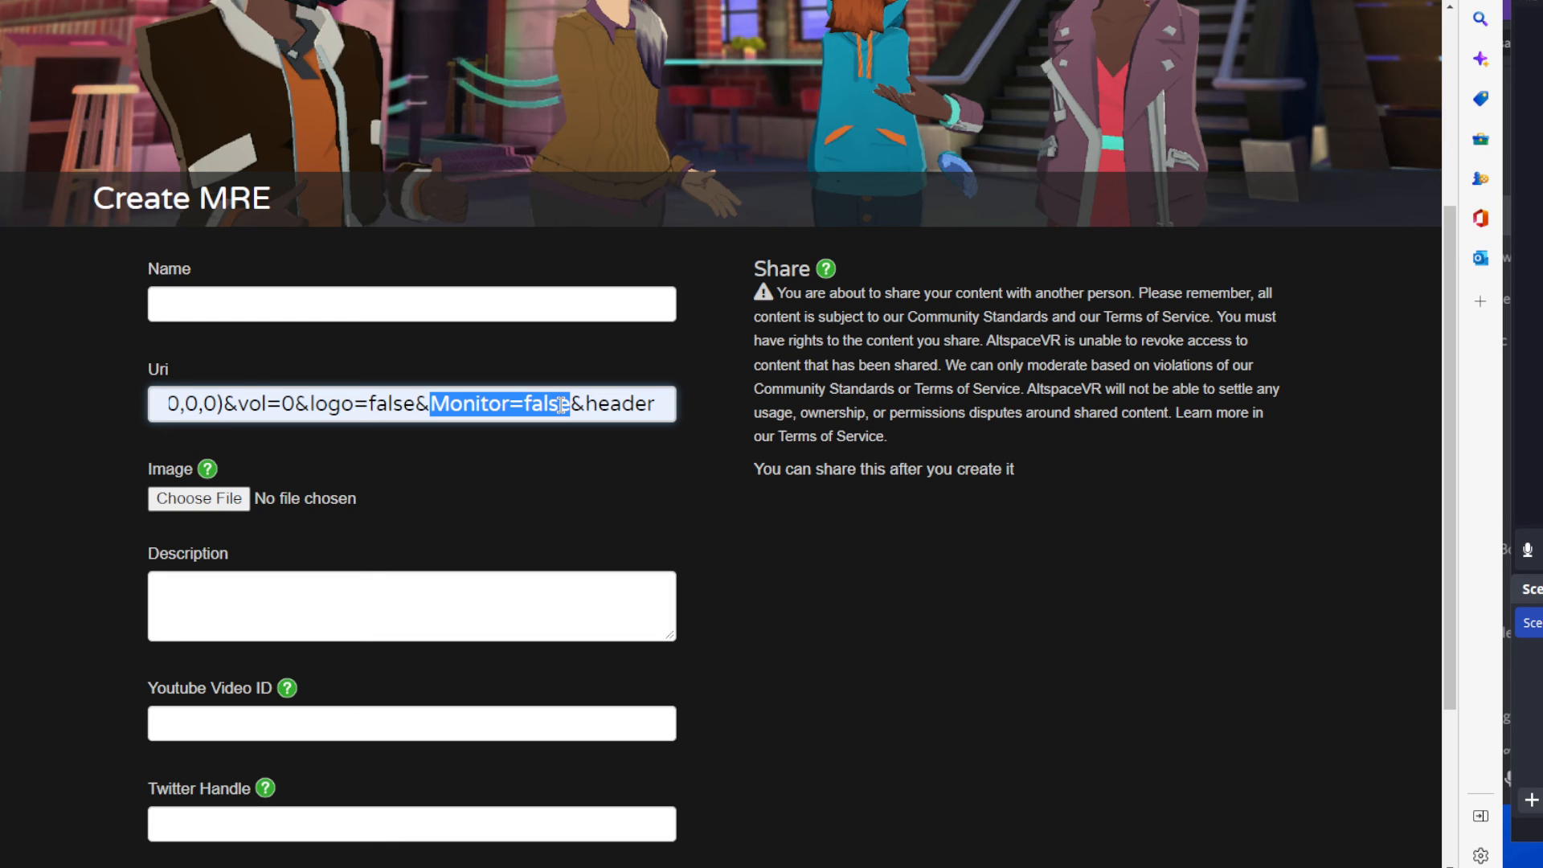
key(BackSpace)
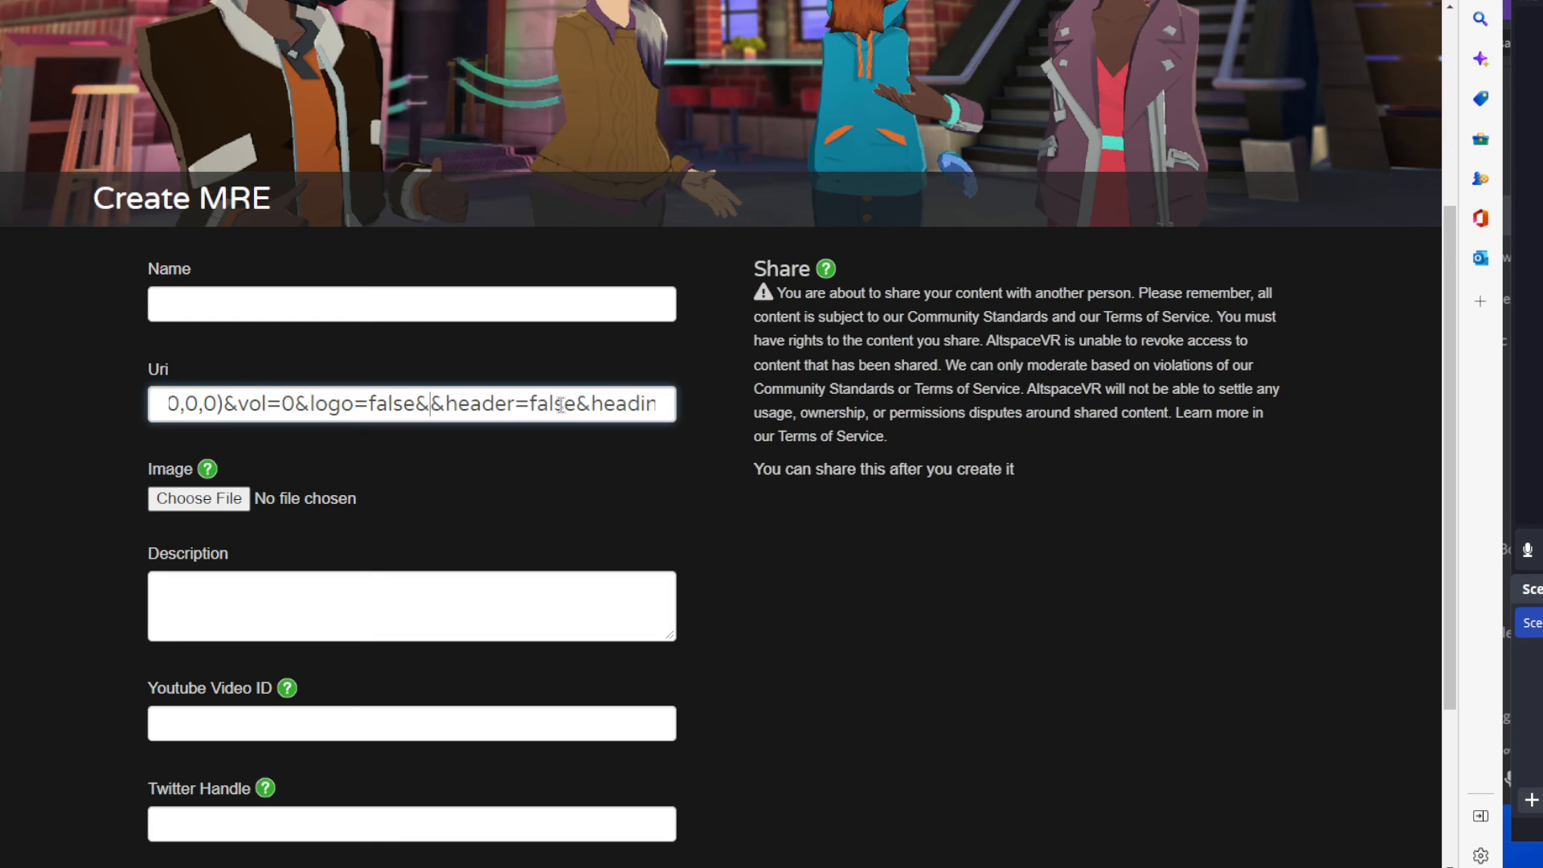
key(Delete)
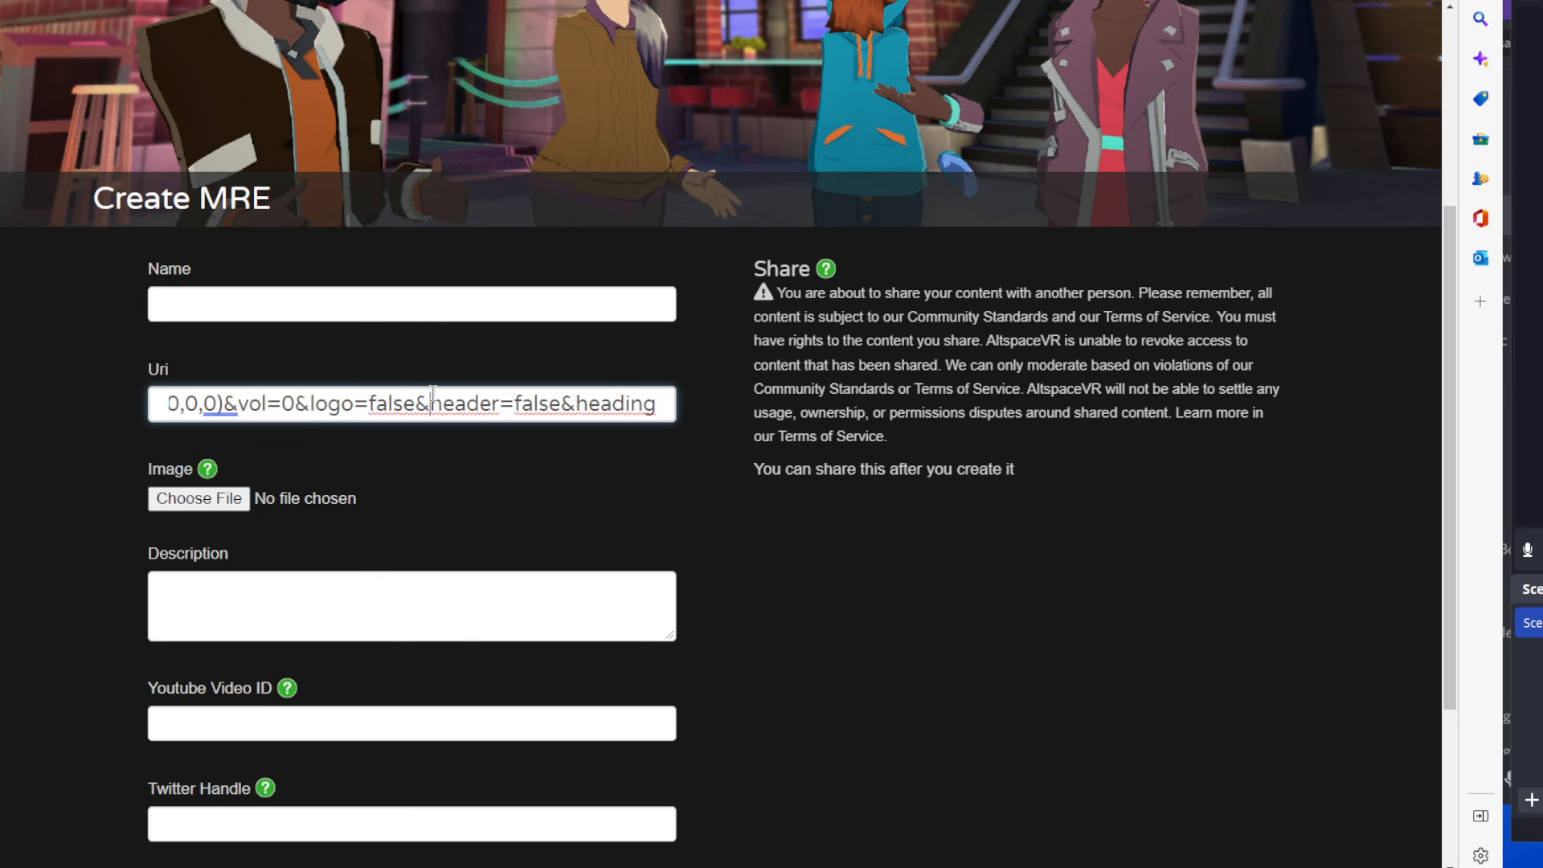
Examine the header=false and heading=false parameters at the end of the Uri, comparing the two names.
click(492, 404)
click(503, 404)
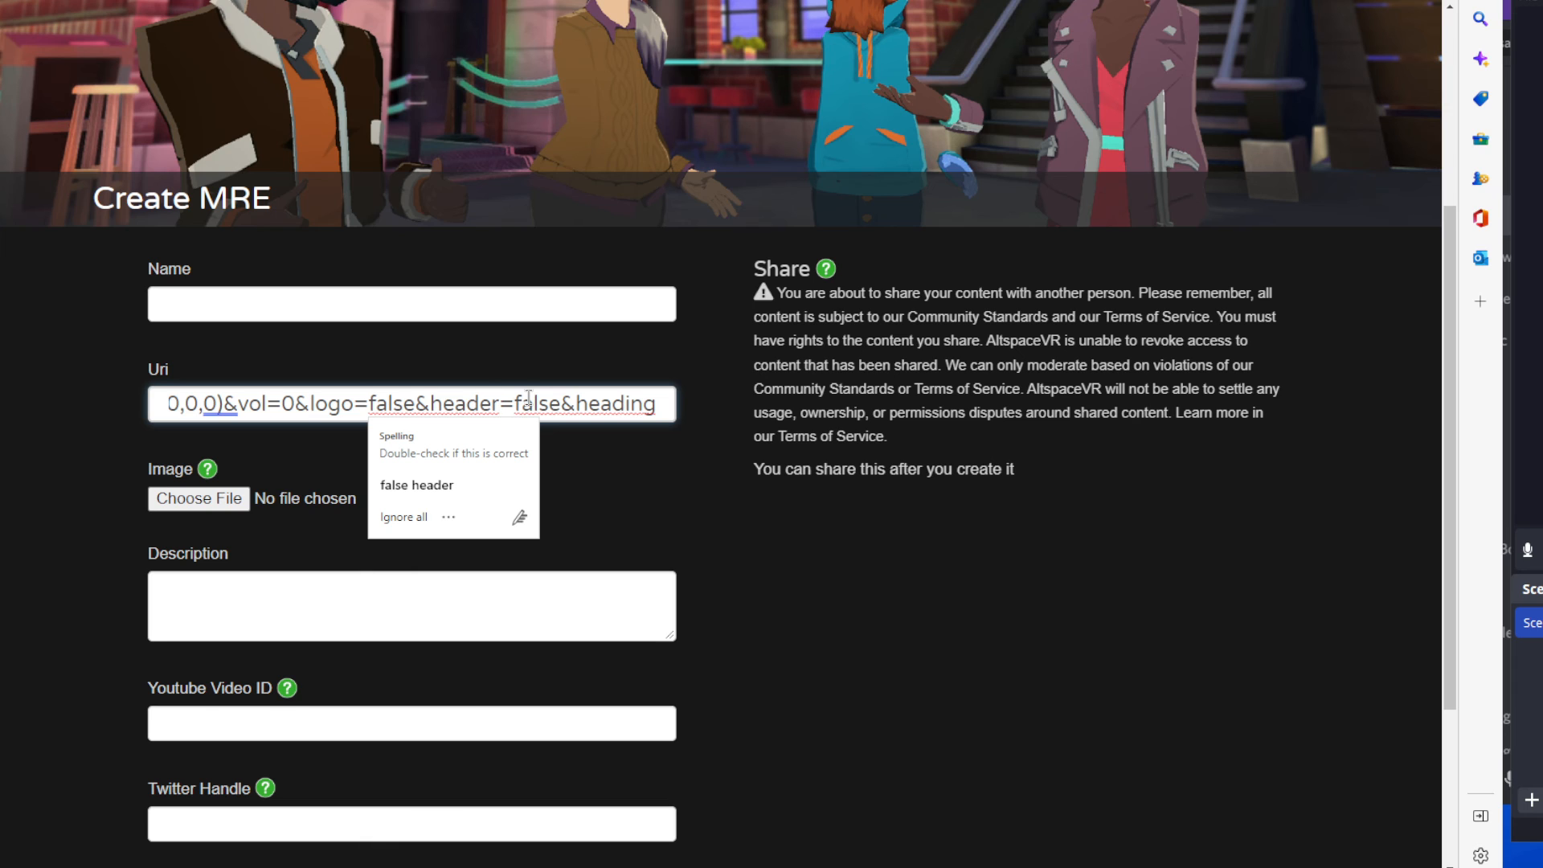
drag(516, 404, 556, 404)
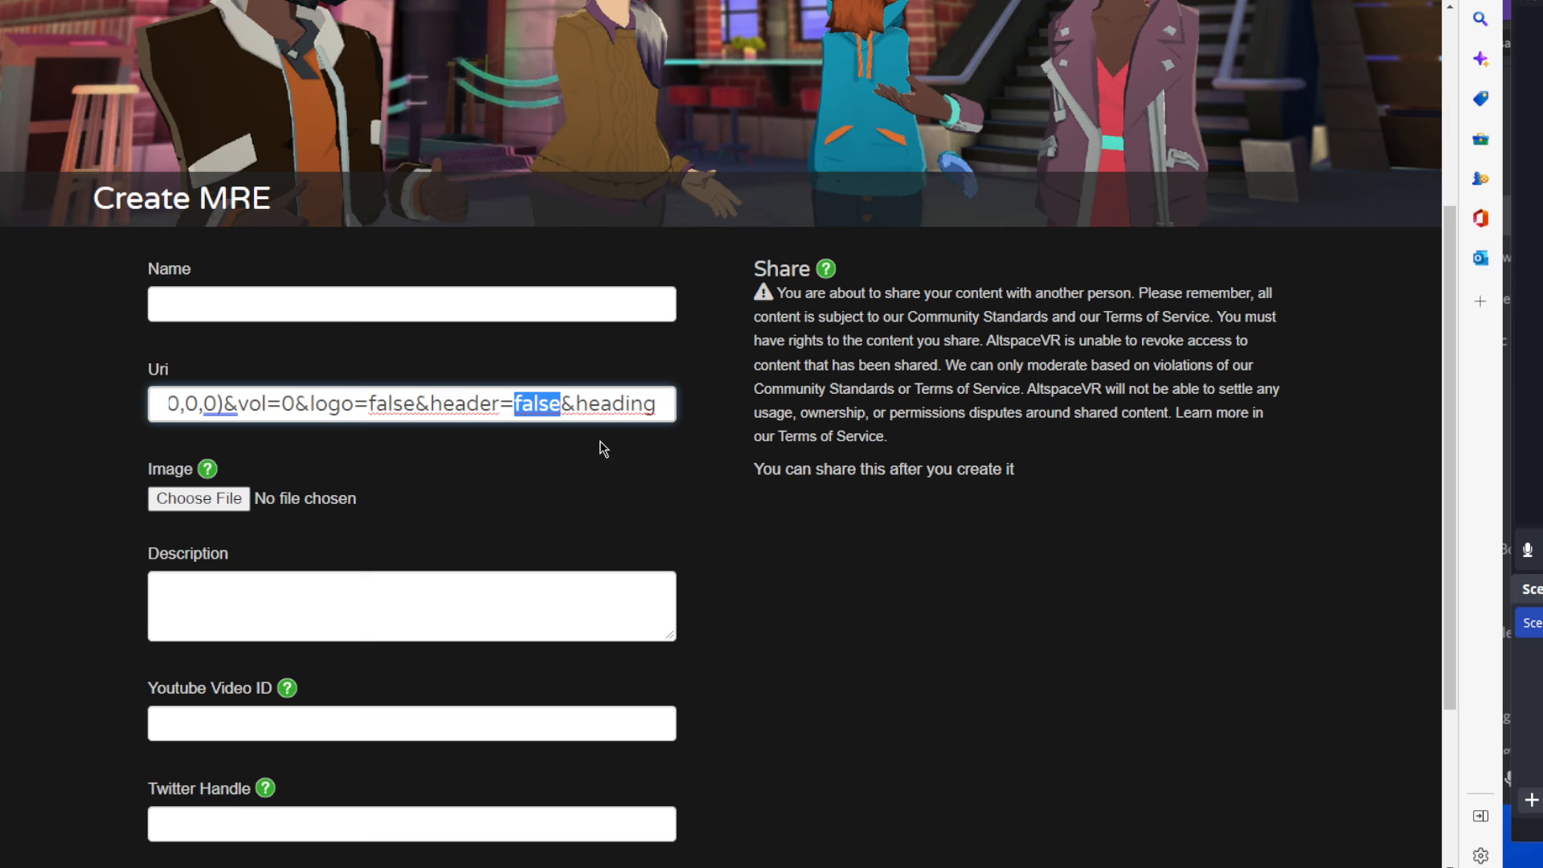
drag(570, 404, 667, 403)
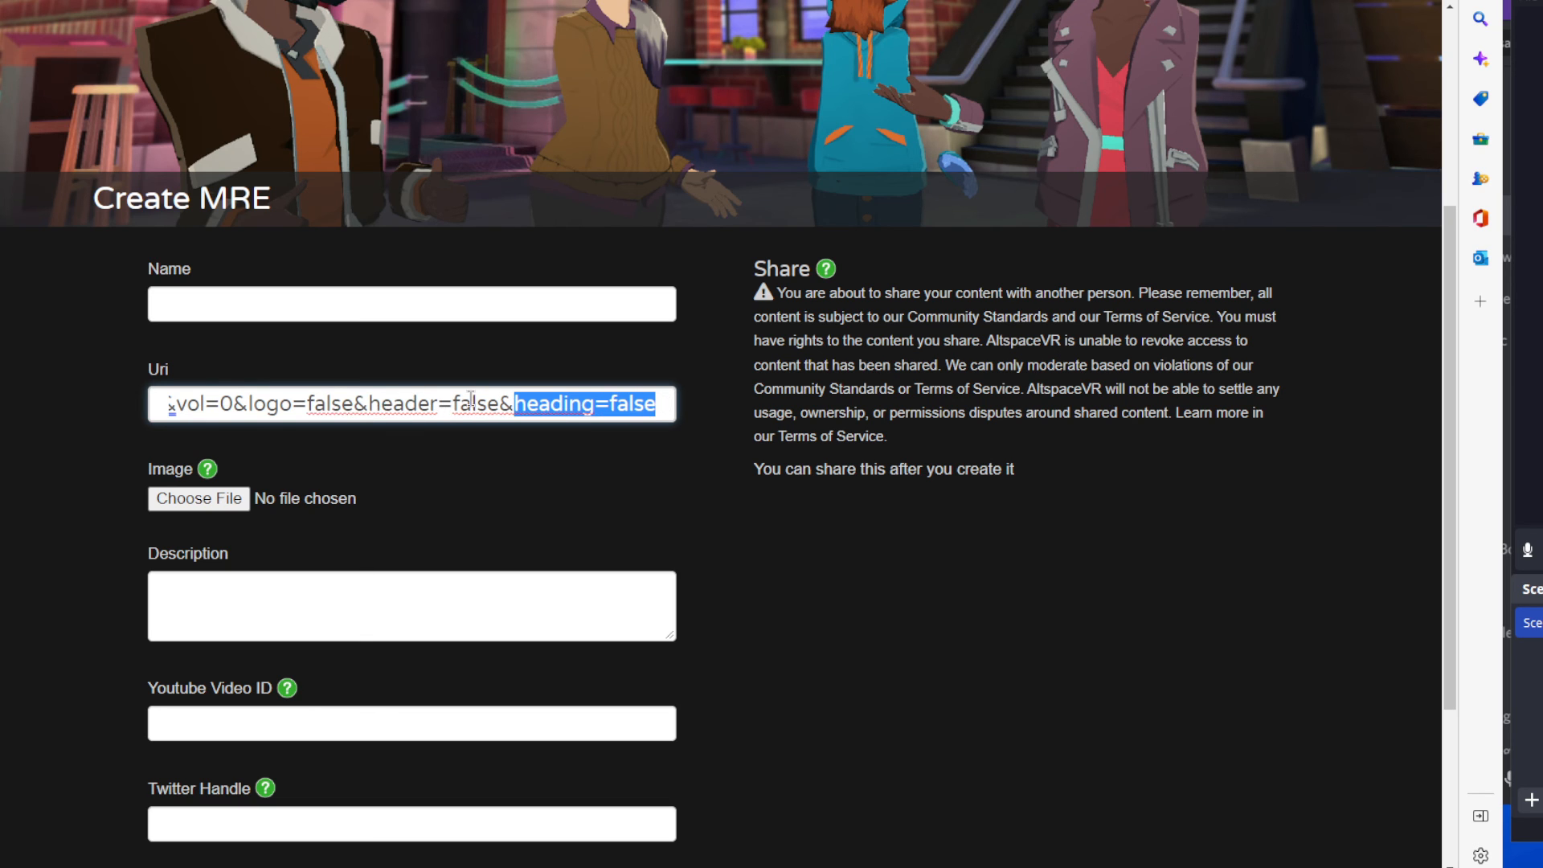
drag(419, 404, 440, 403)
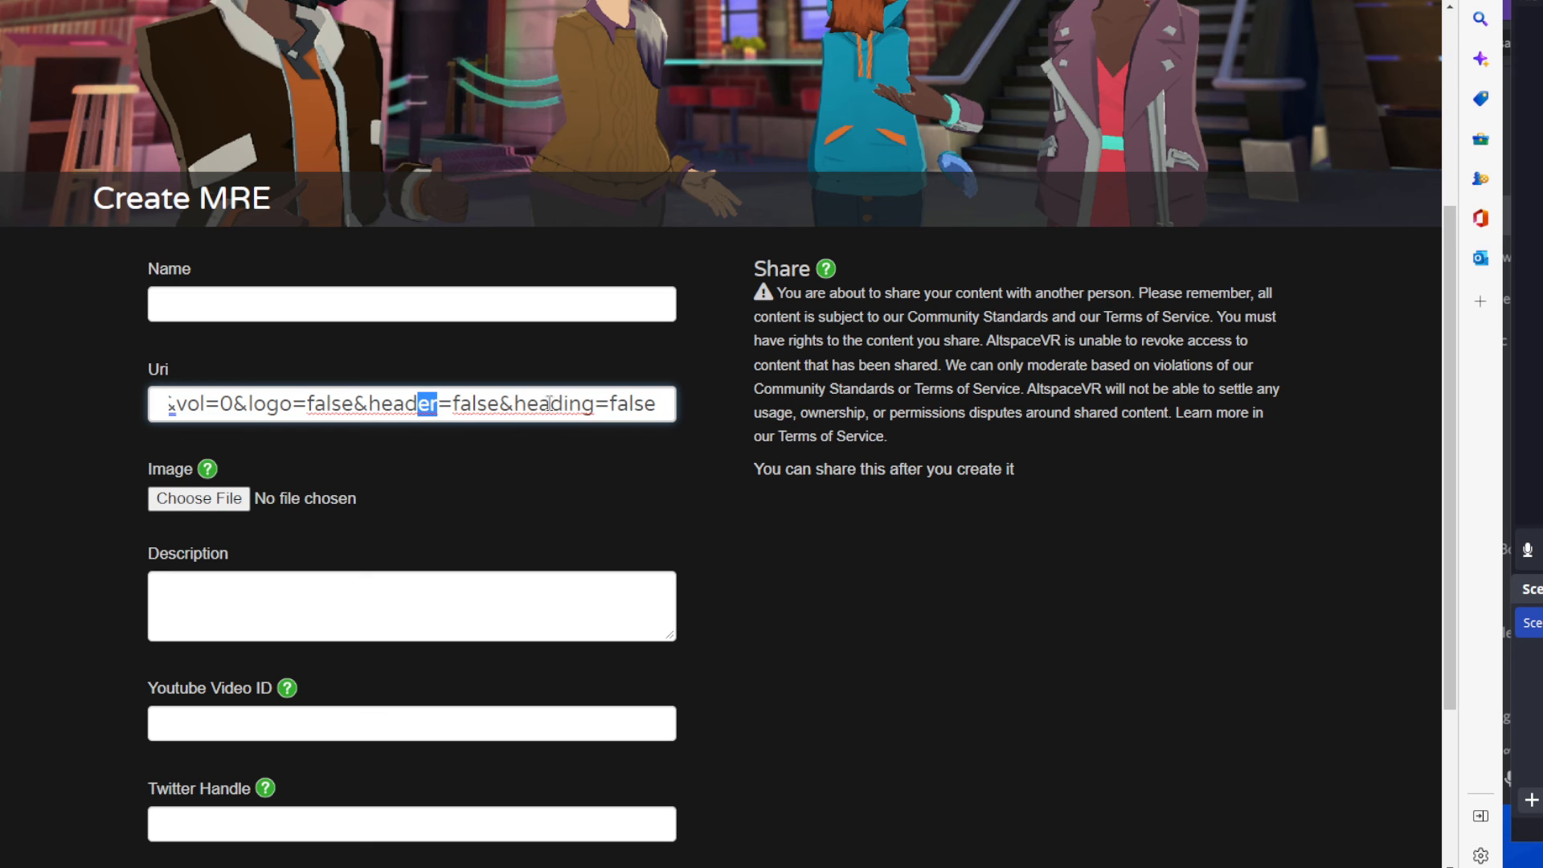
drag(564, 403, 595, 404)
Attach the Angry_Carpenter PNG picture as the MRE's image.
scroll(526, 466, down, 2)
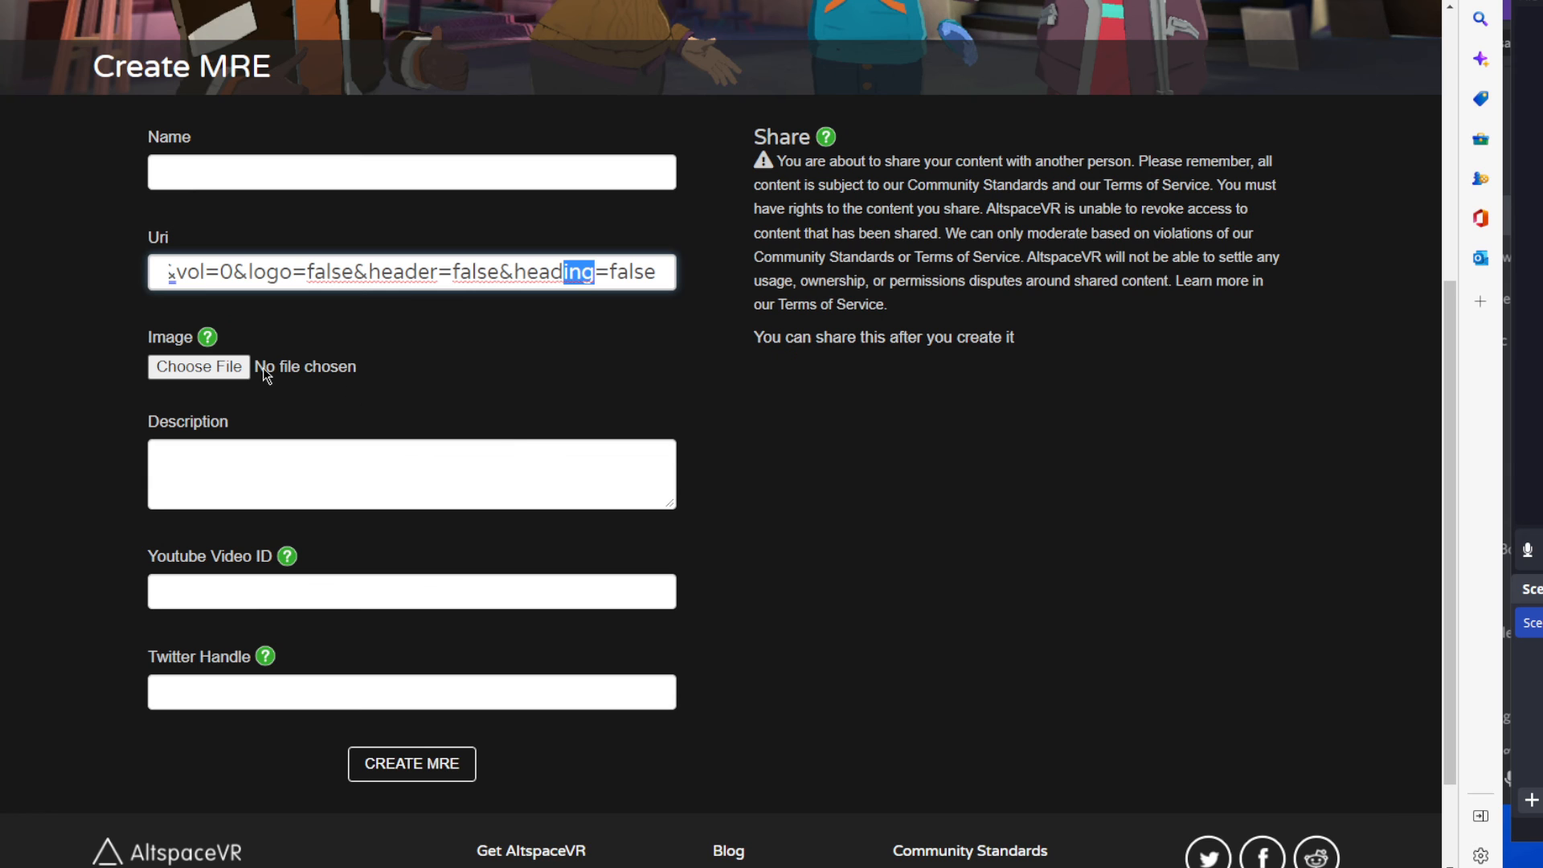
click(241, 369)
click(850, 210)
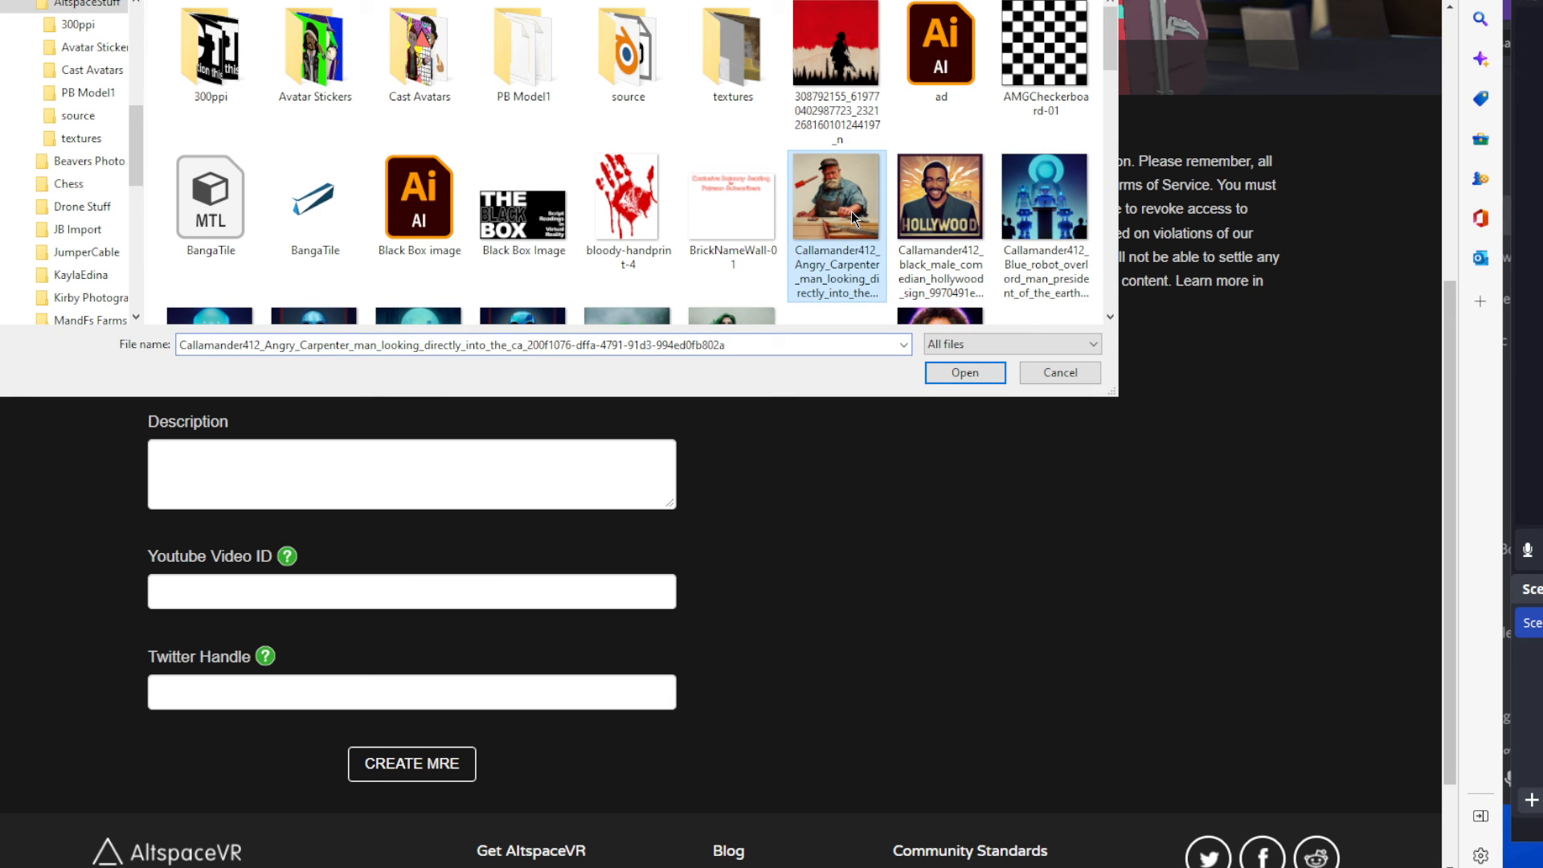
click(960, 374)
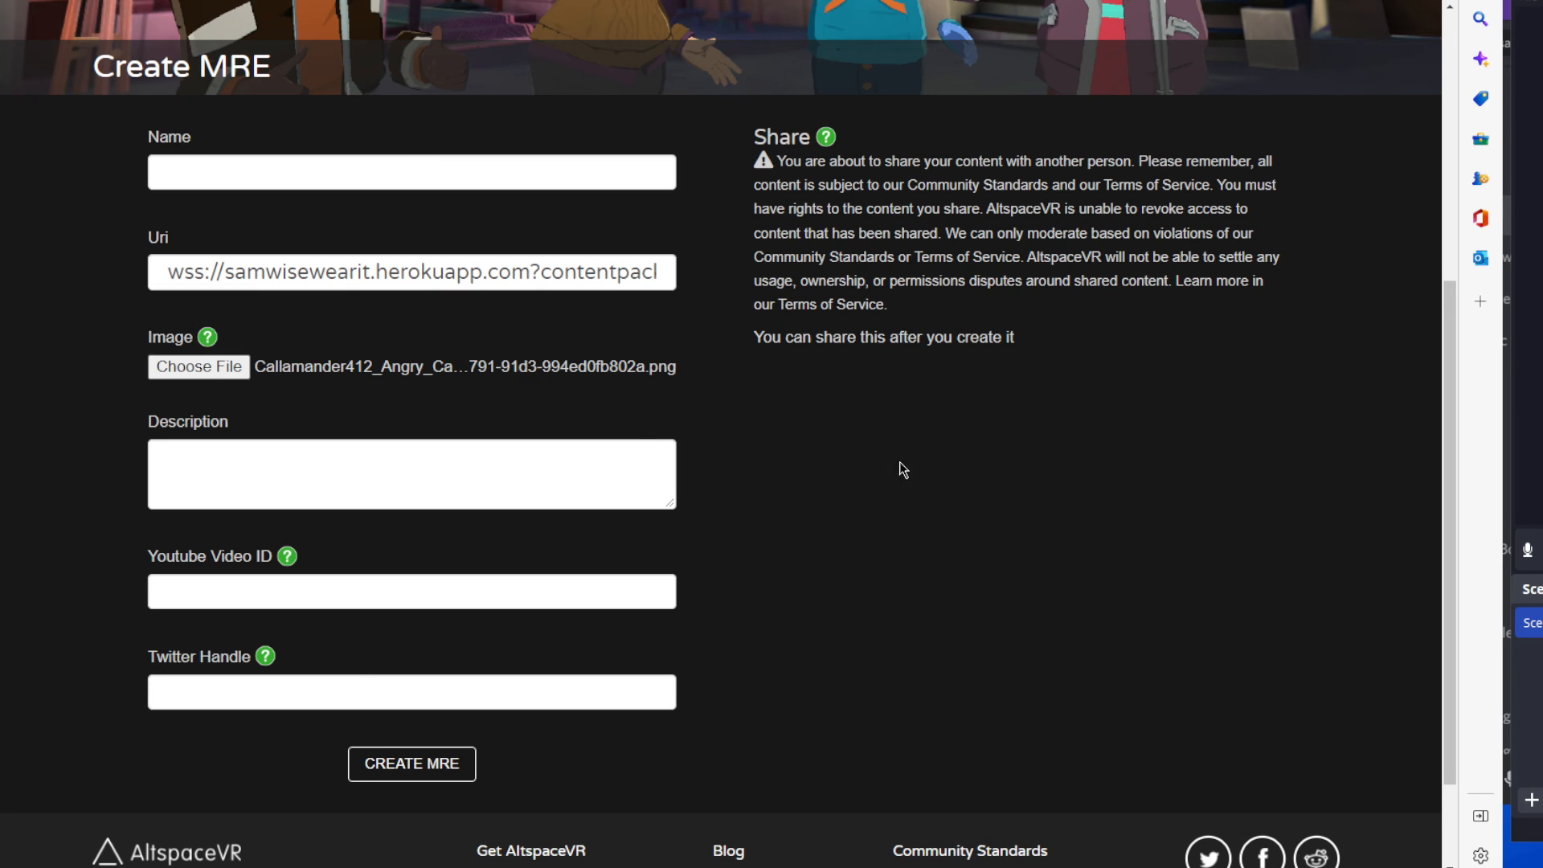
Name the MRE "Chess Test West Lest Fest".
click(309, 172)
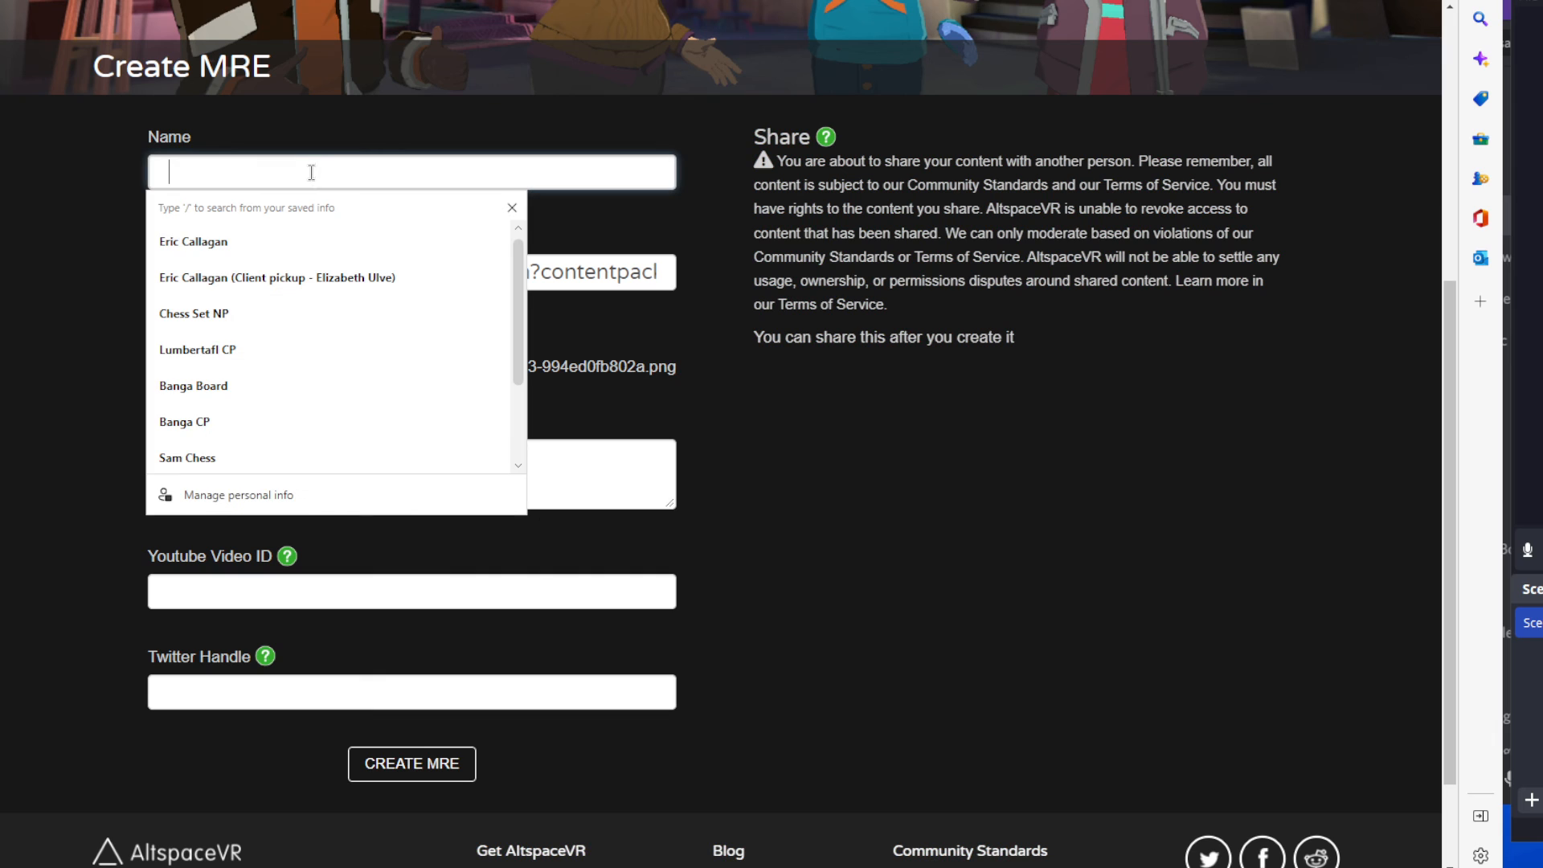
text(C)
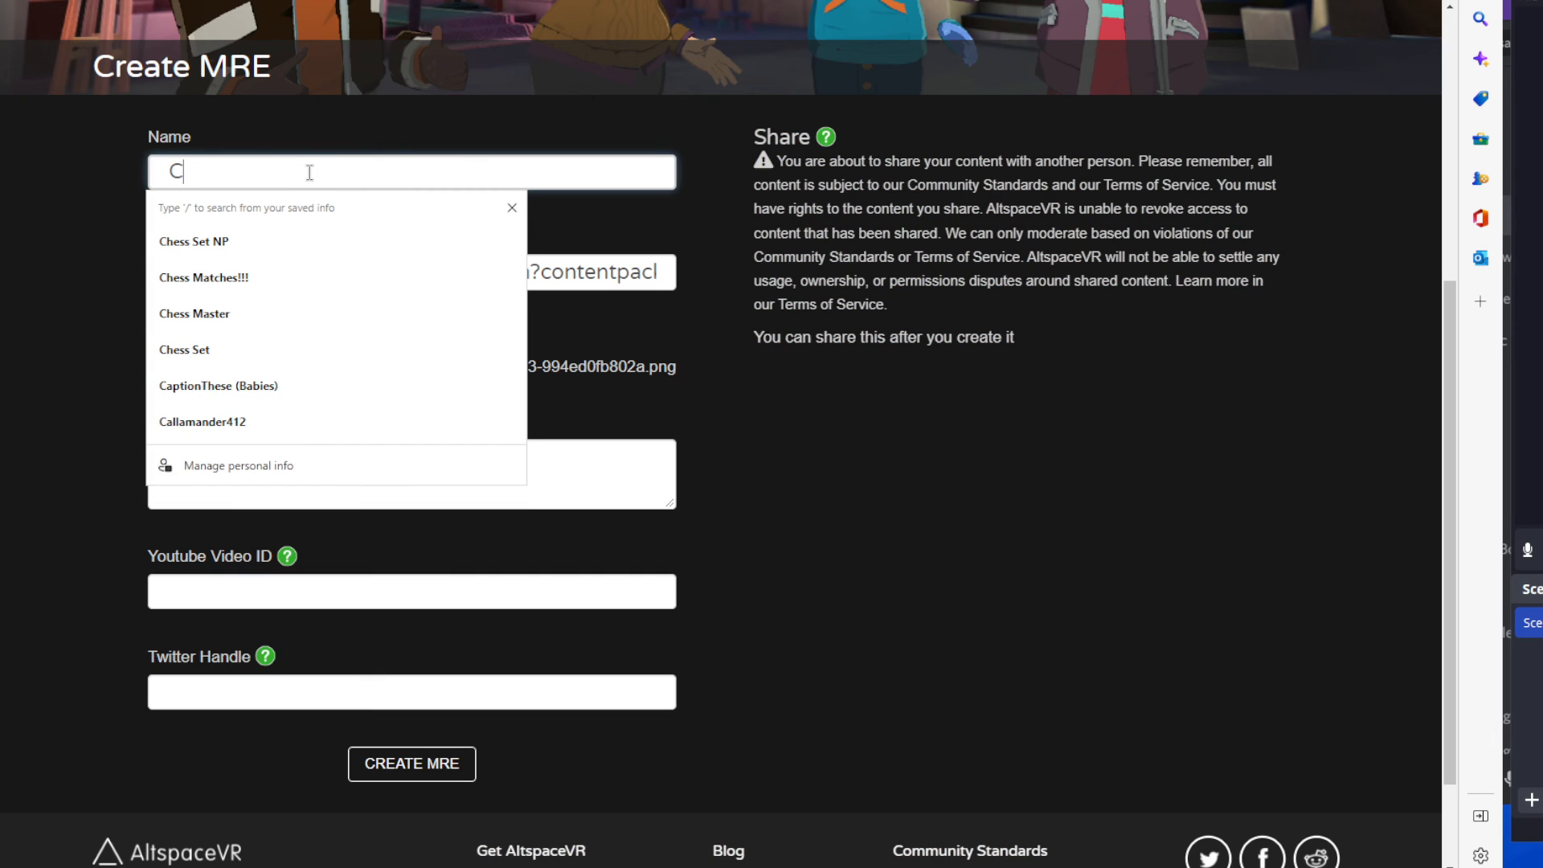
text(hess)
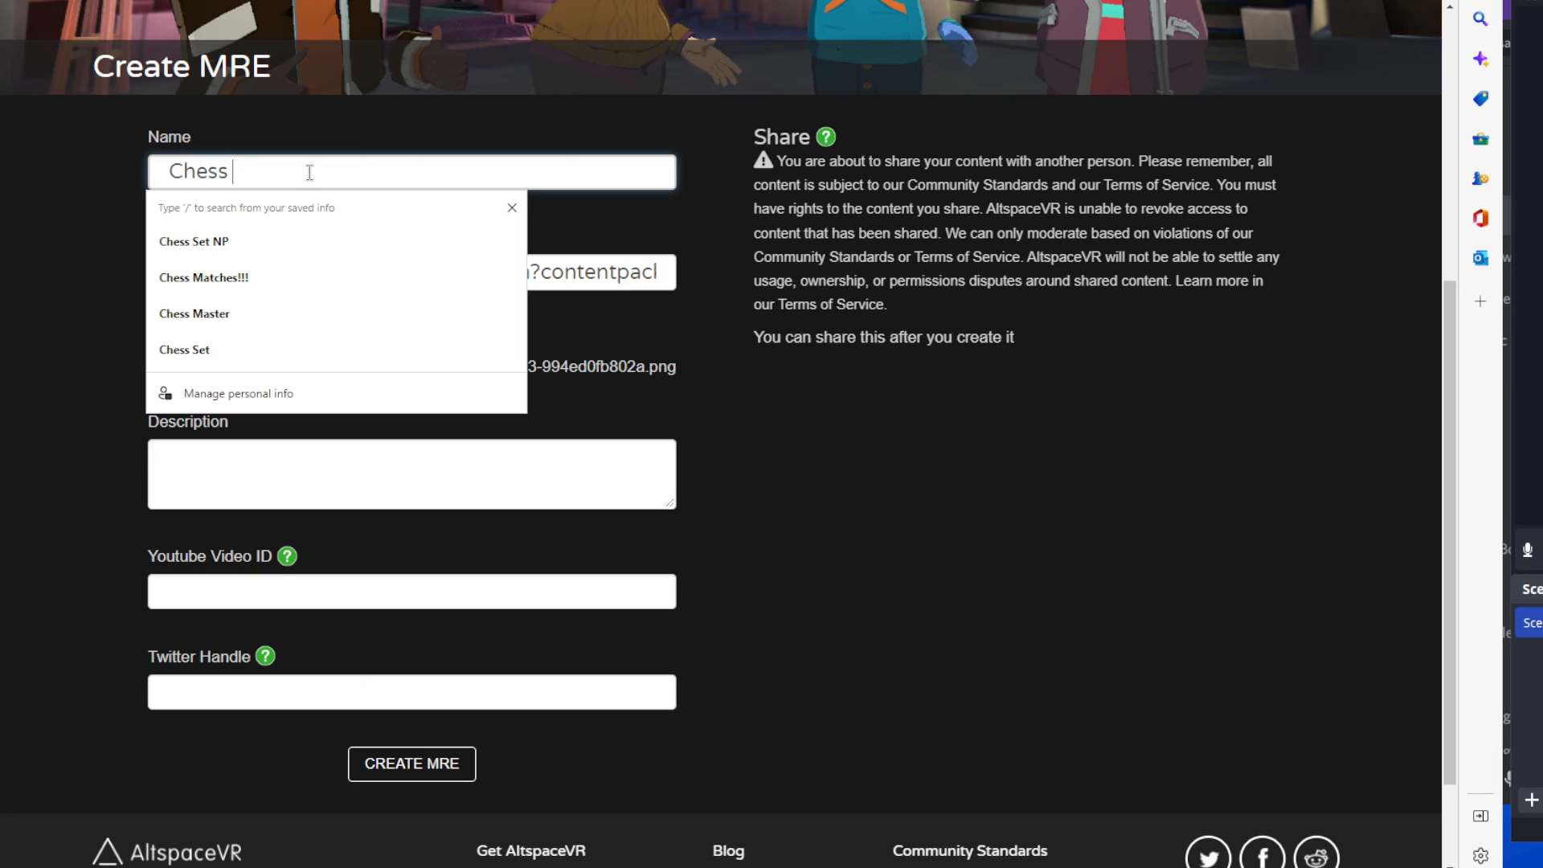
text( Test)
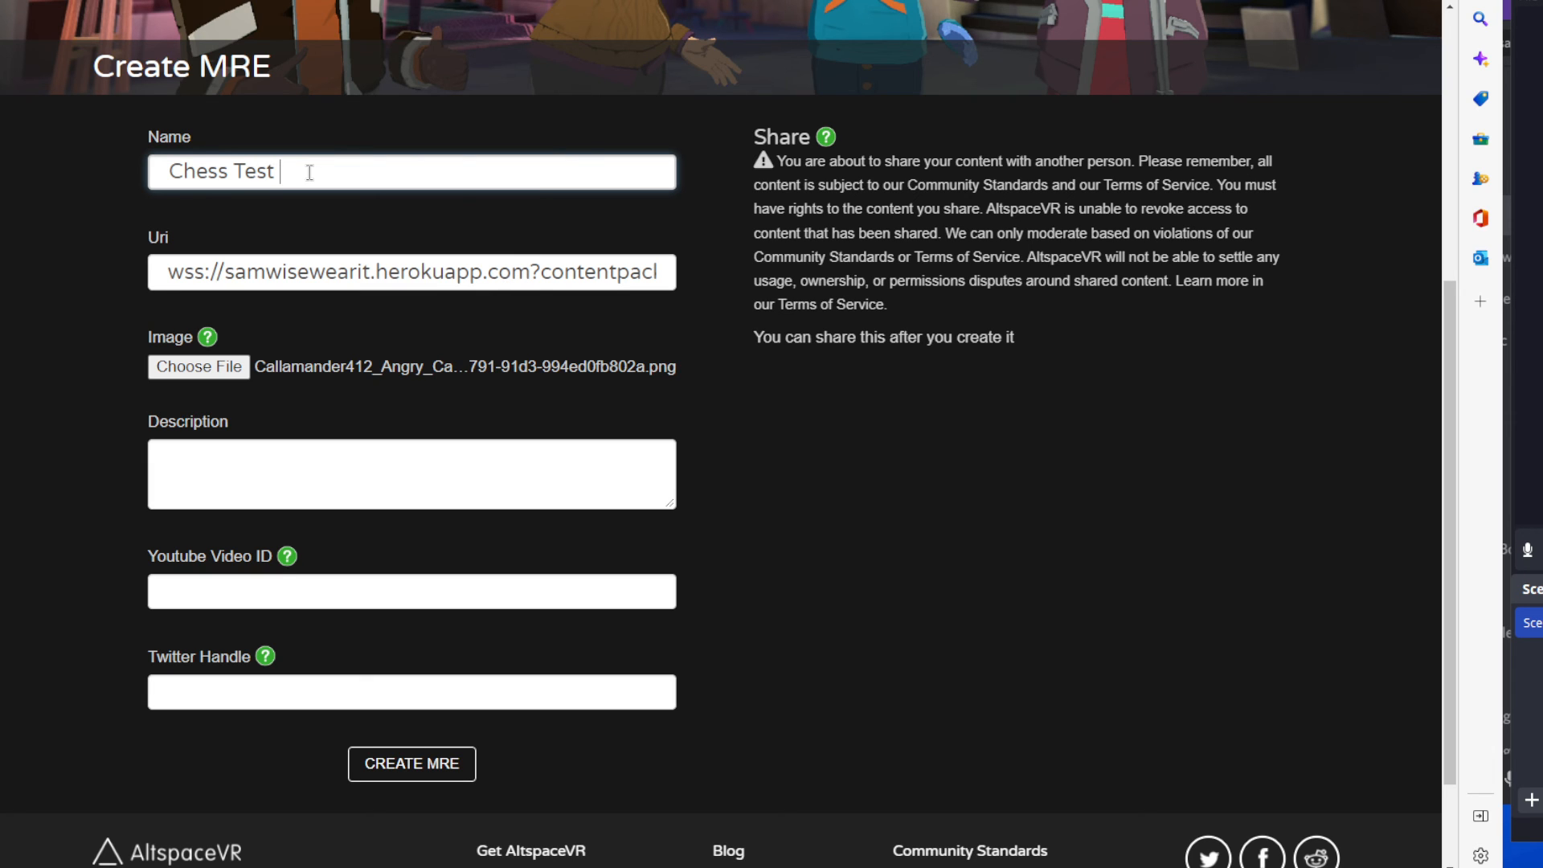
text( West:)
key(BackSpace)
text(Lest Fest)
Create the MRE with the description, YouTube video ID and Twitter handle left empty.
scroll(884, 595, down, 2)
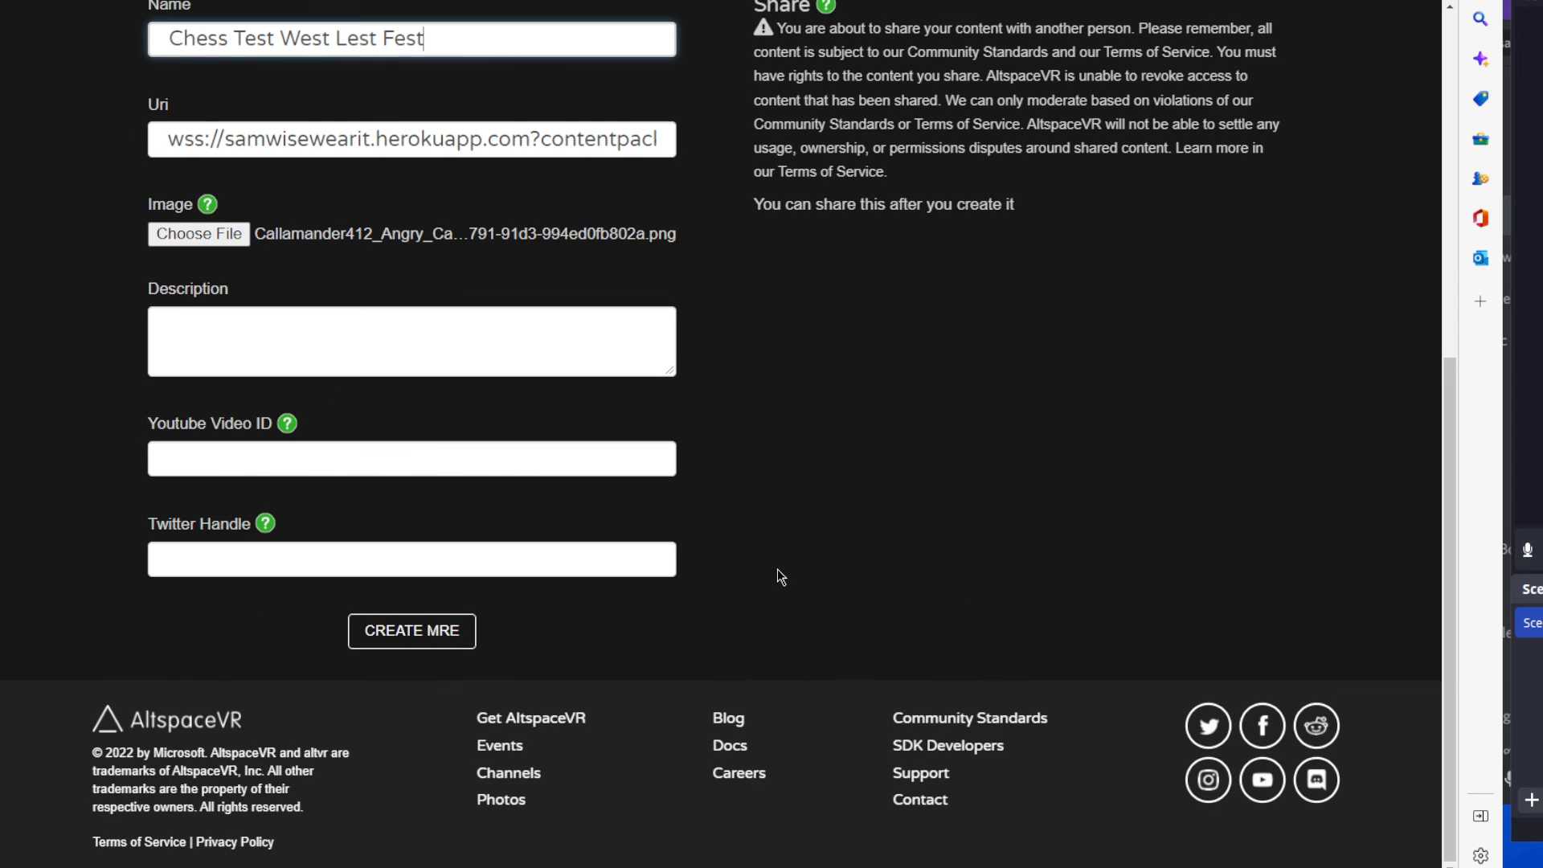
click(349, 452)
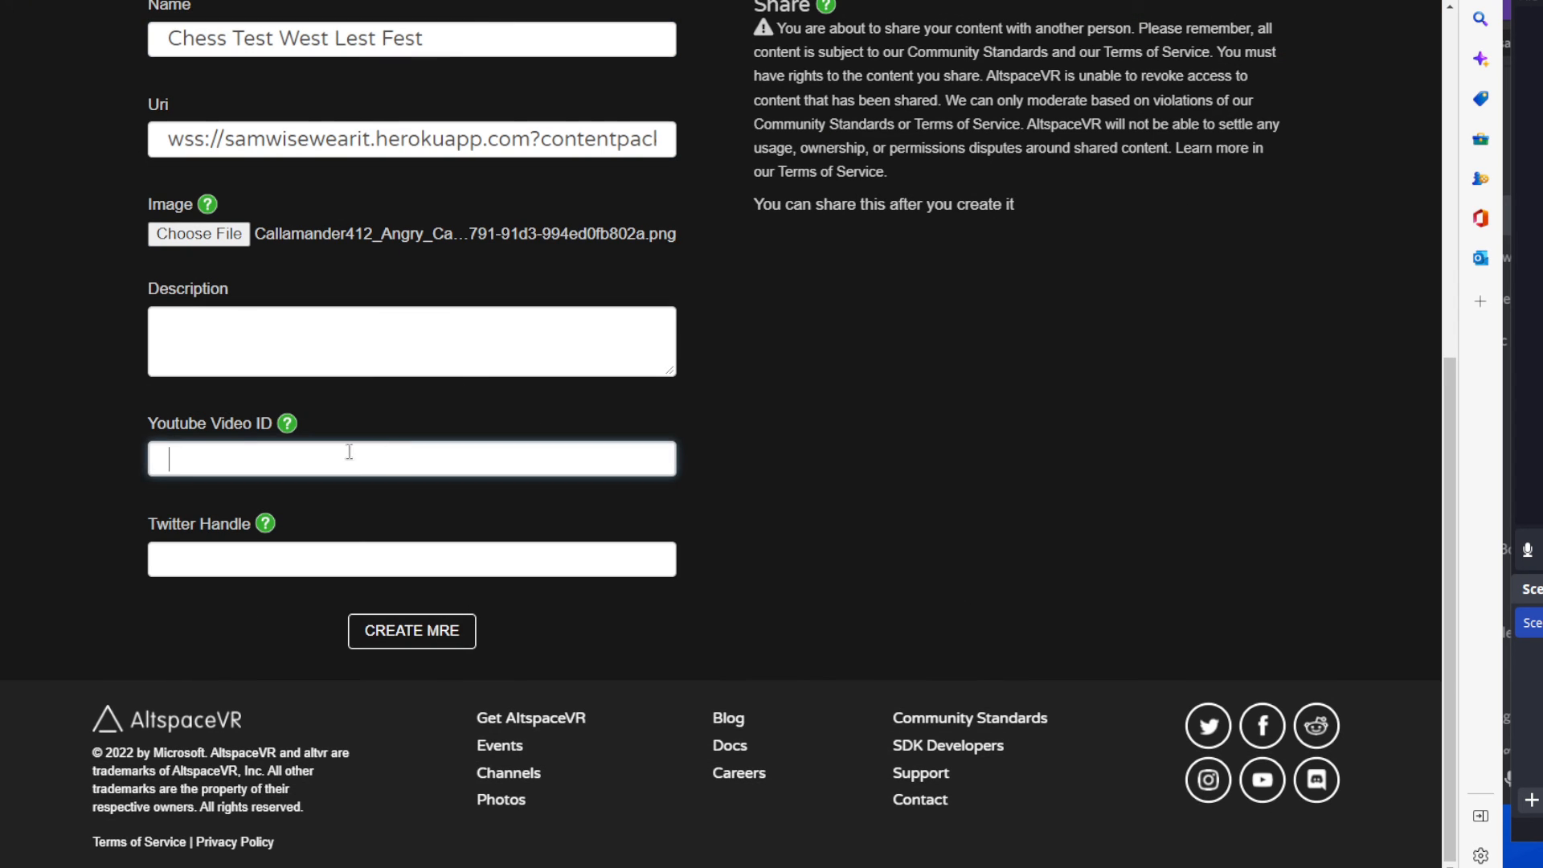
click(345, 559)
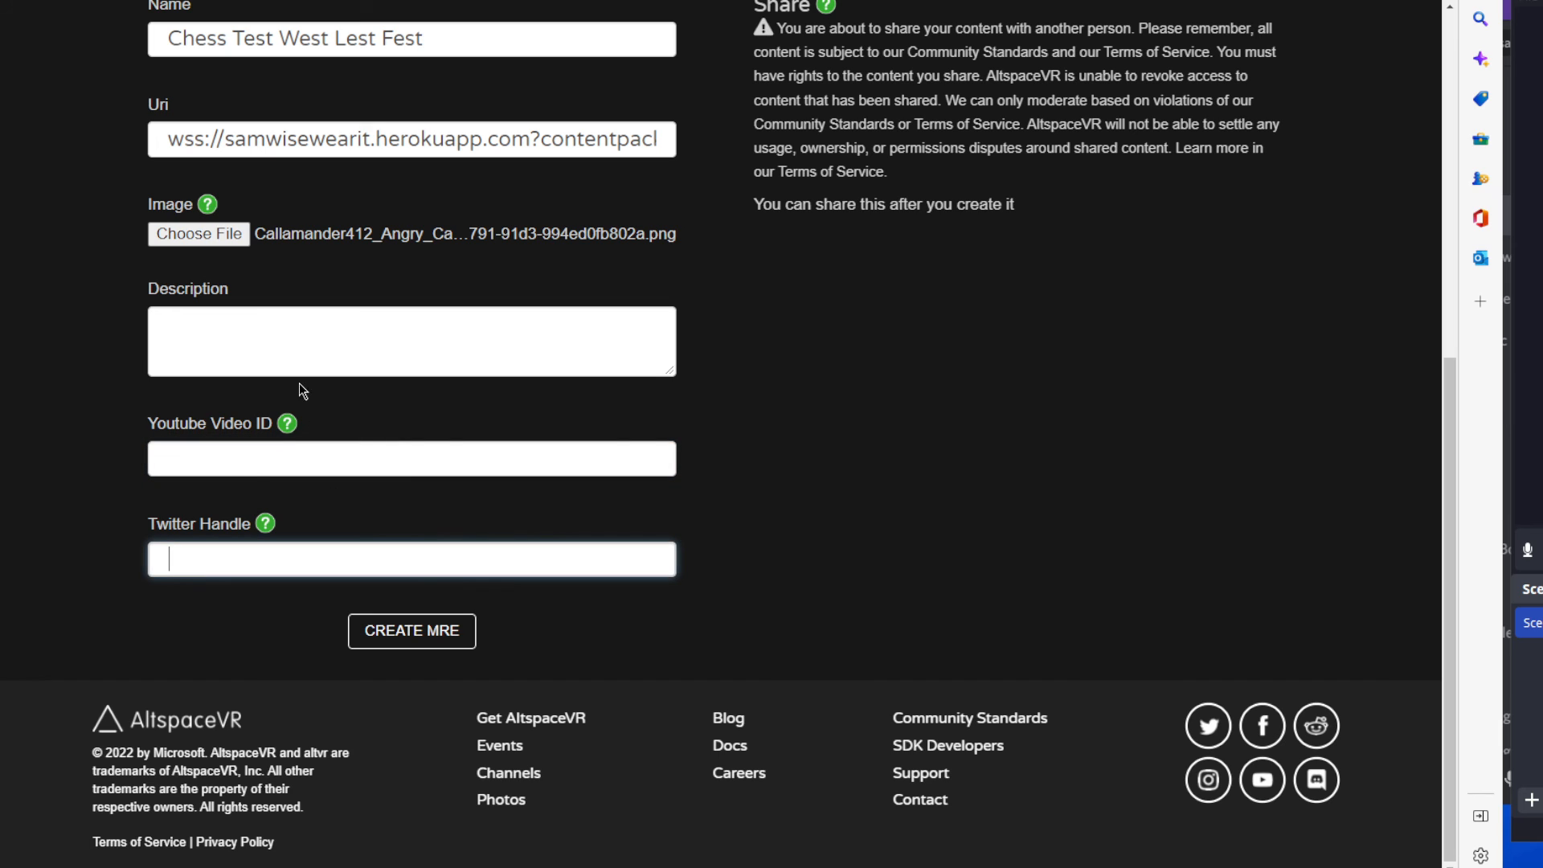
click(303, 344)
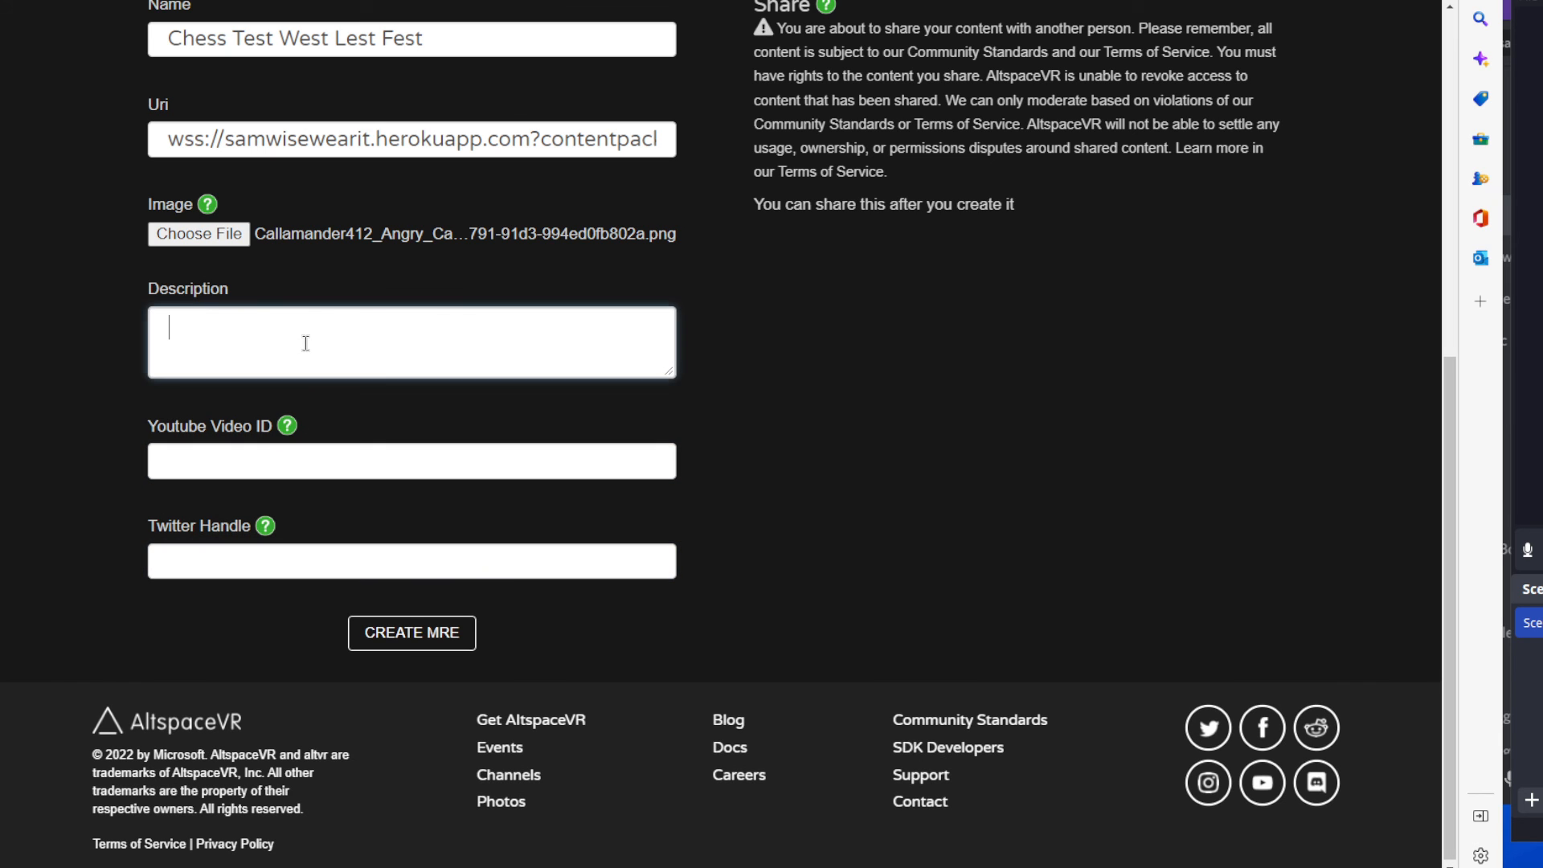
click(433, 635)
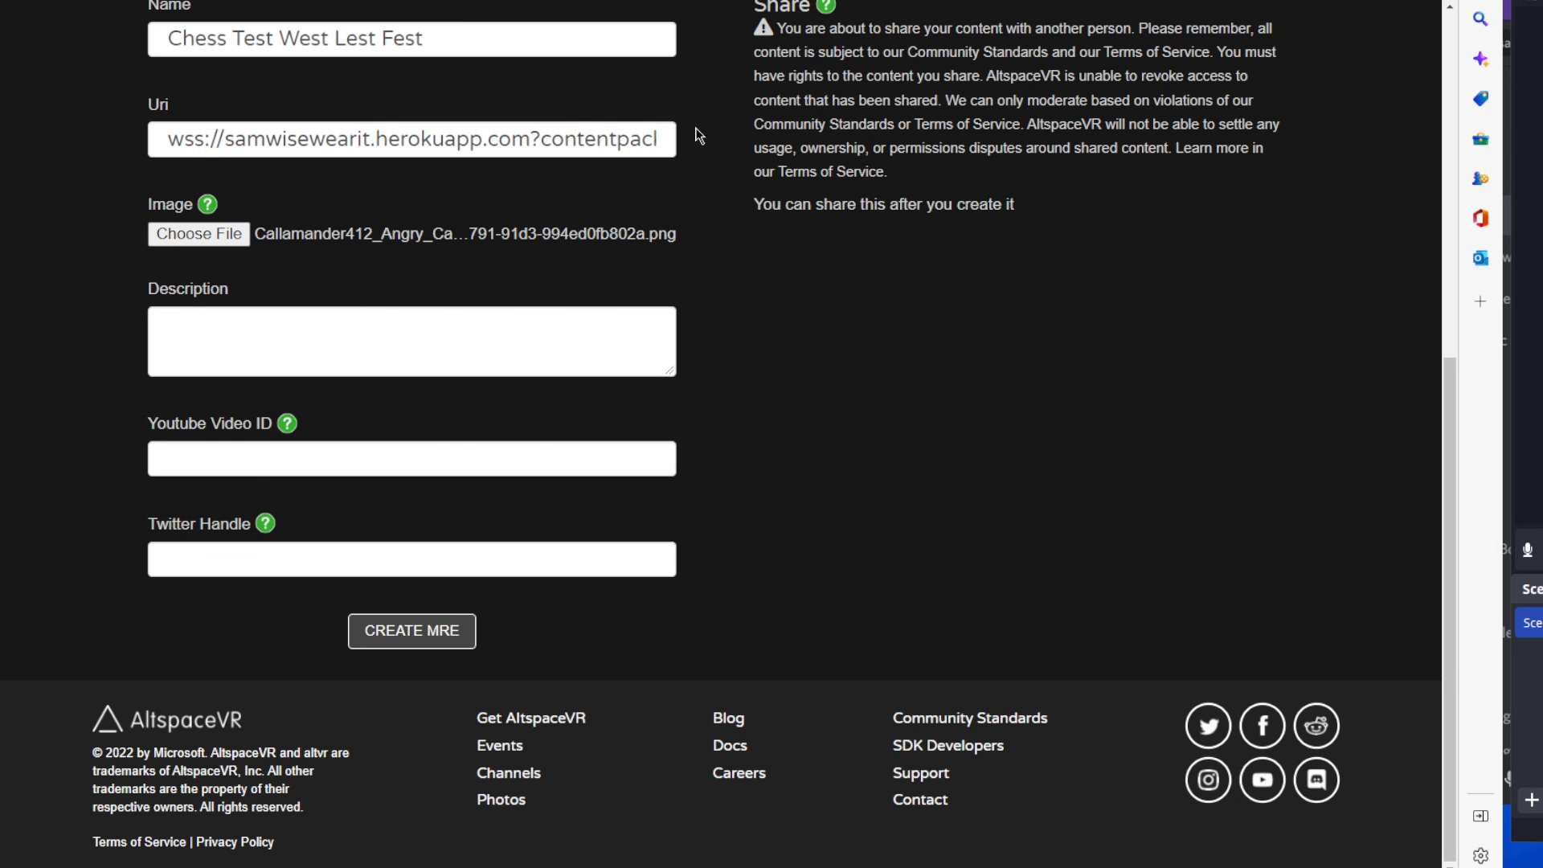
click(618, 138)
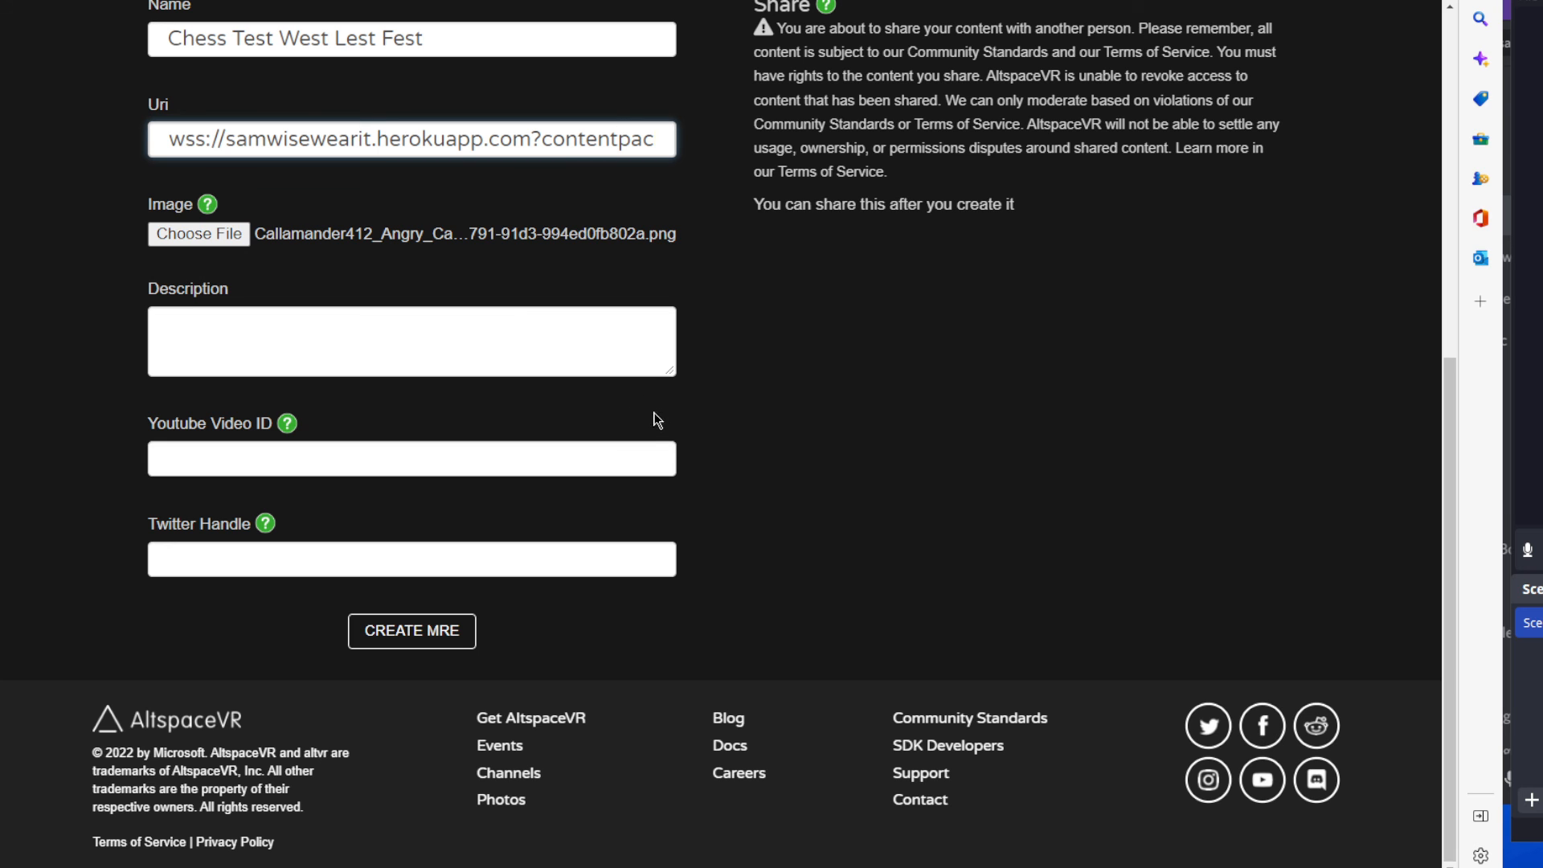
scroll(675, 445, up, 2)
scroll(674, 445, up, 6)
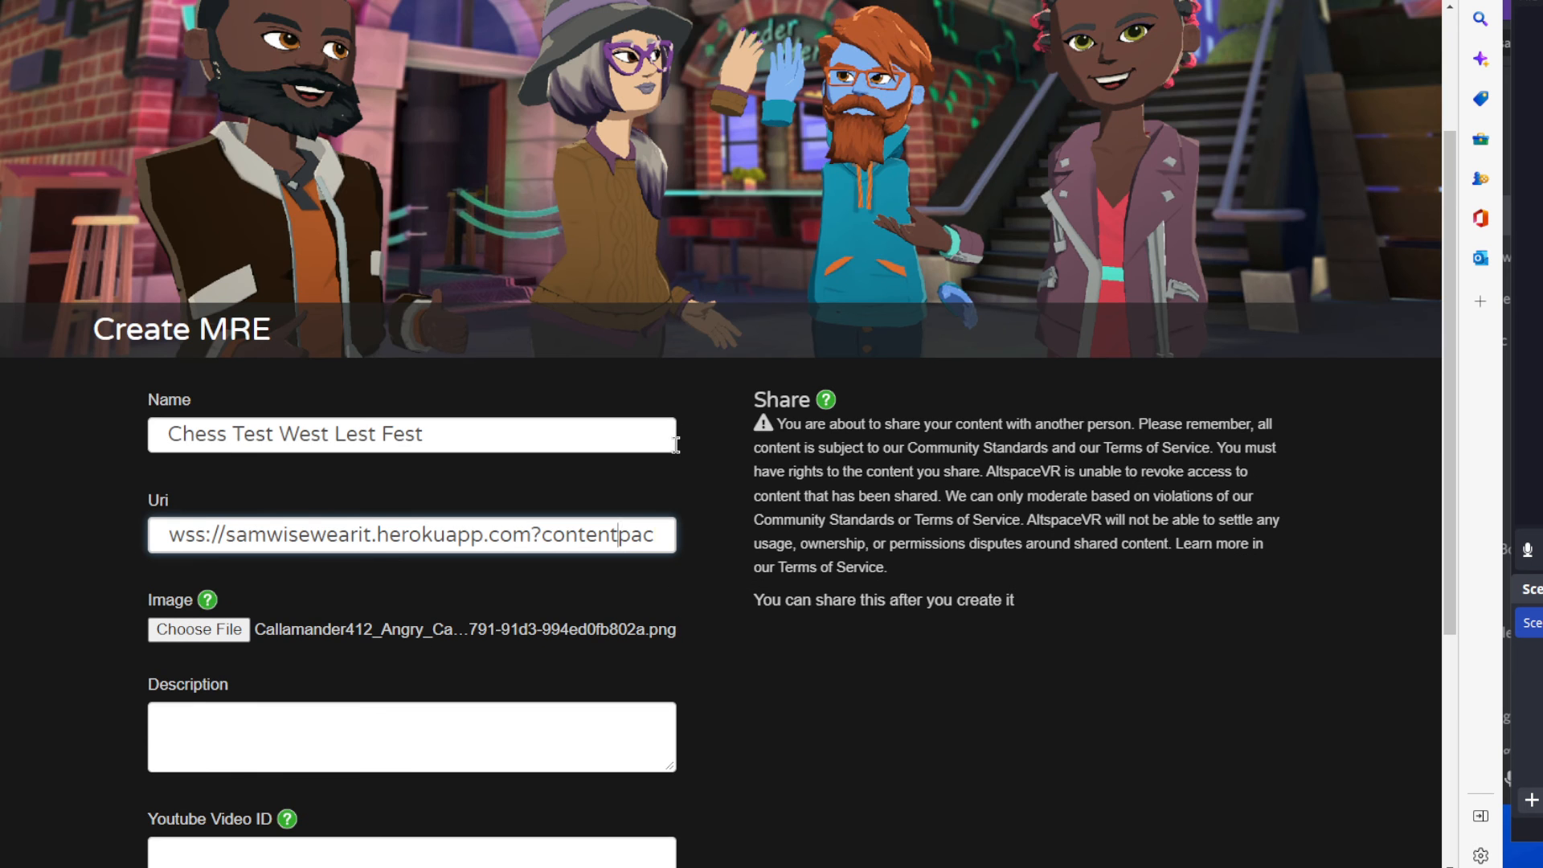
scroll(679, 456, down, 3)
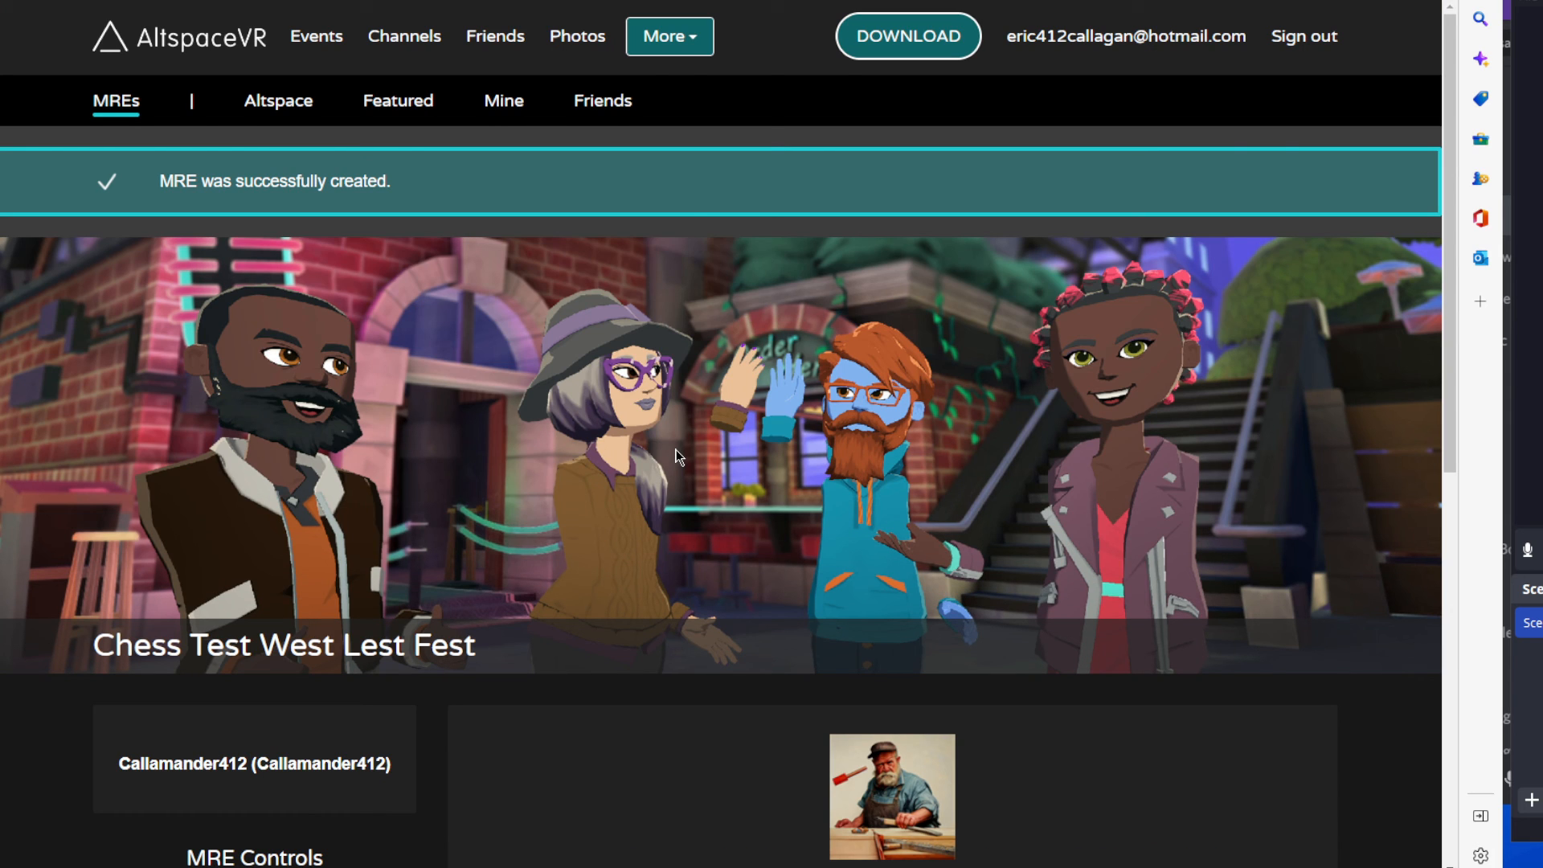
Go to the list of MREs and open the Chess Test West Lest Fest MRE.
click(656, 44)
click(651, 343)
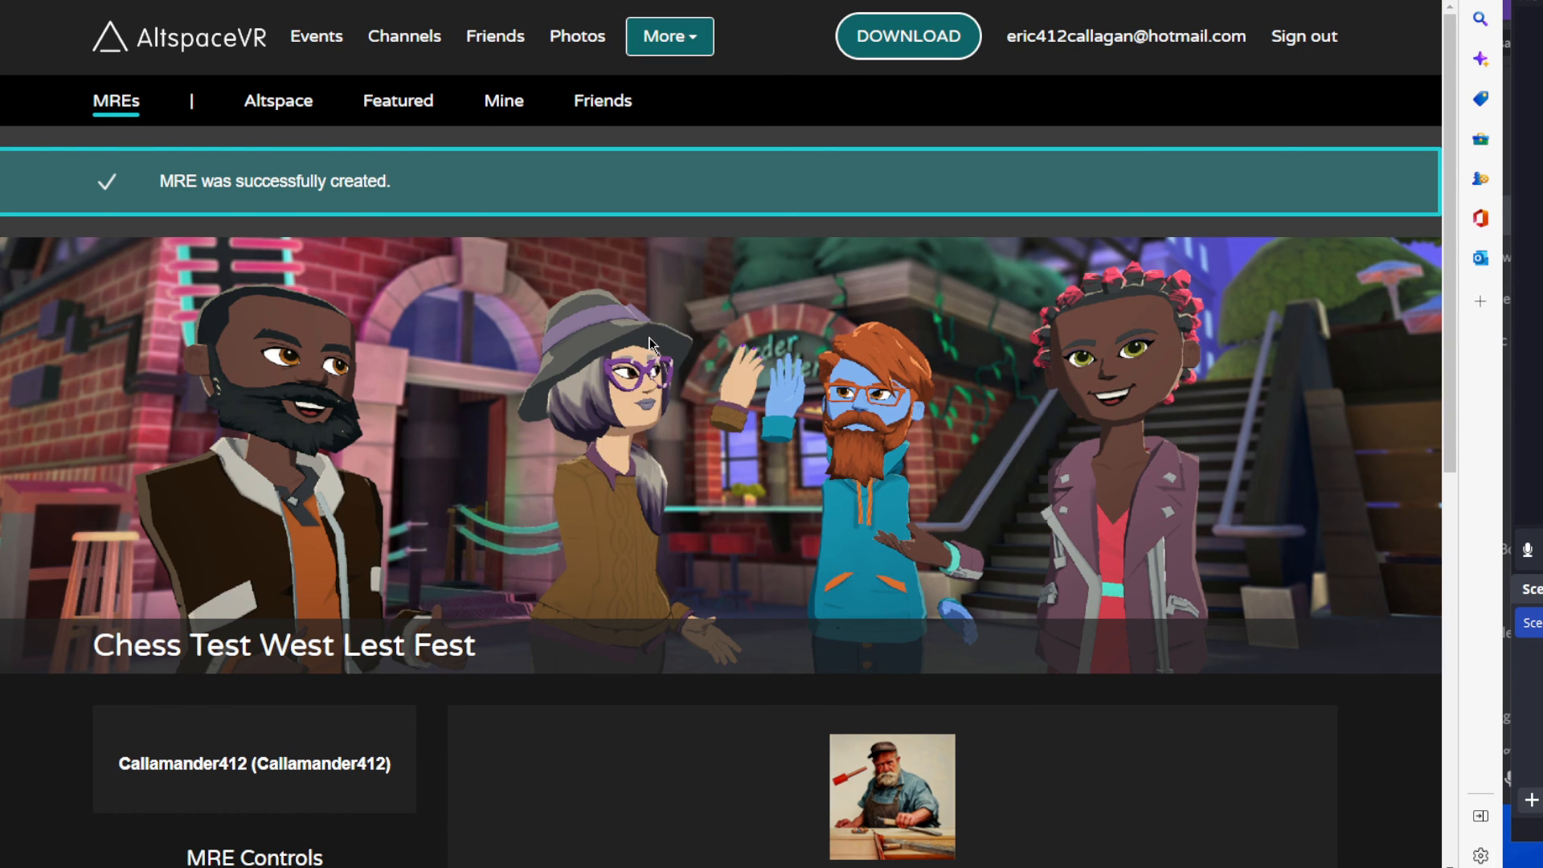
scroll(1301, 548, down, 3)
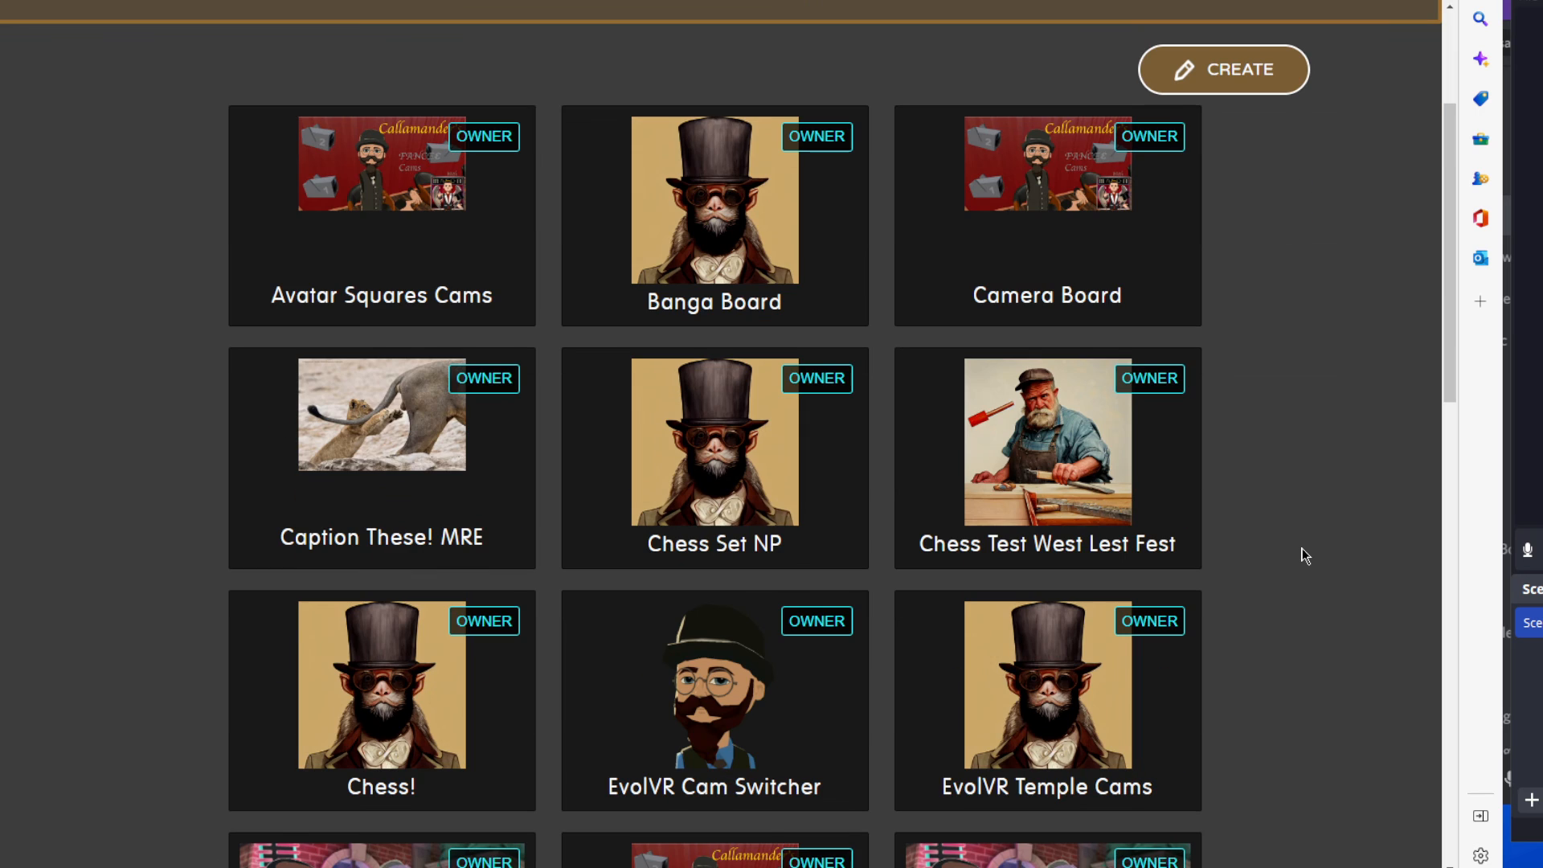
click(1062, 430)
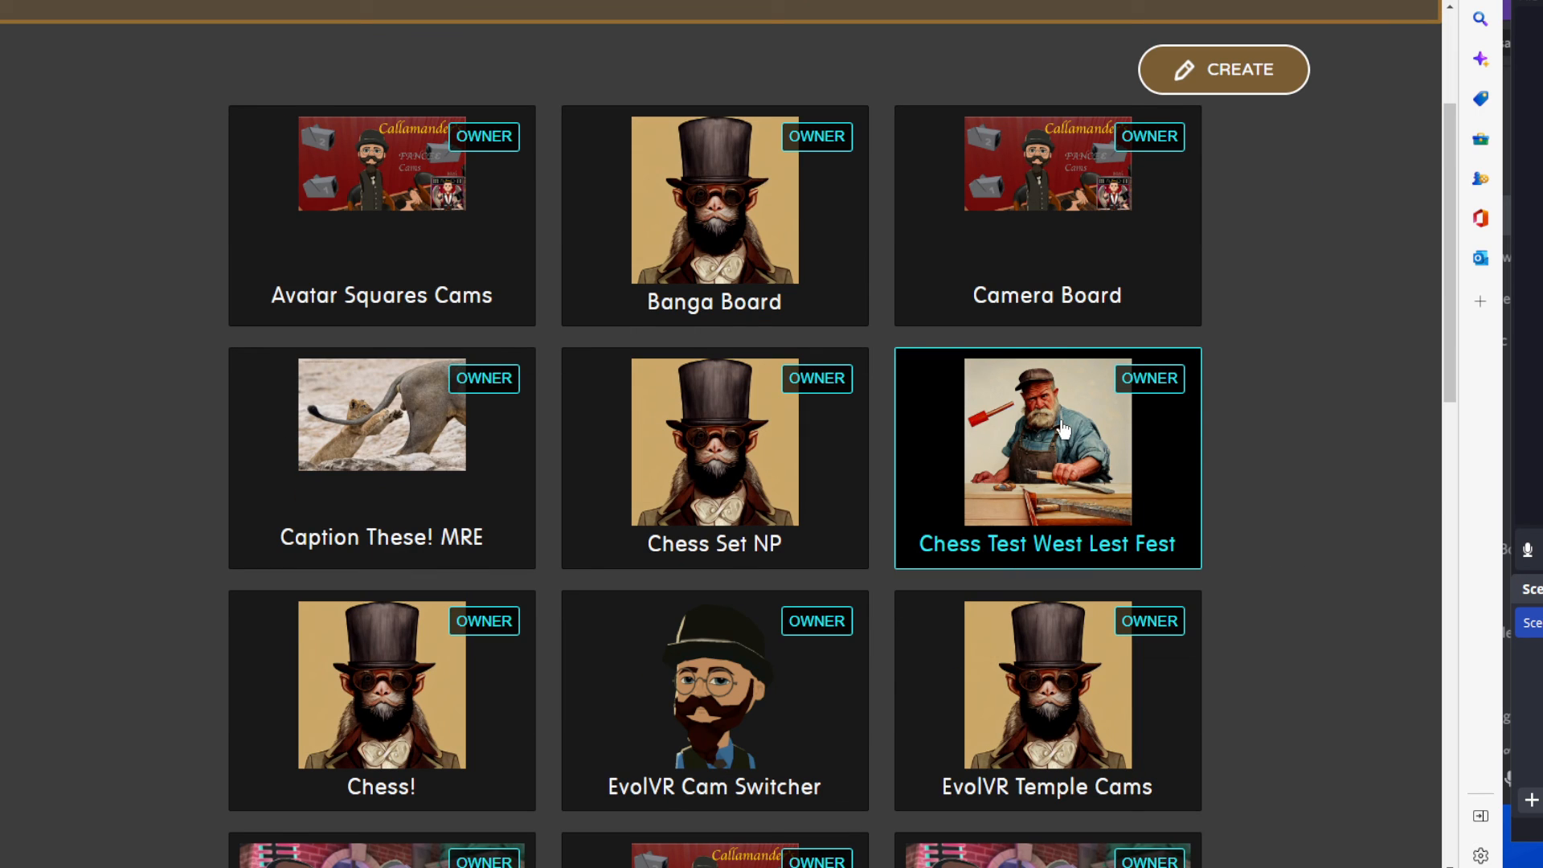
Open the Chess Test West Lest Fest MRE for editing and highlight the contentpack number in its Uri.
scroll(983, 592, down, 5)
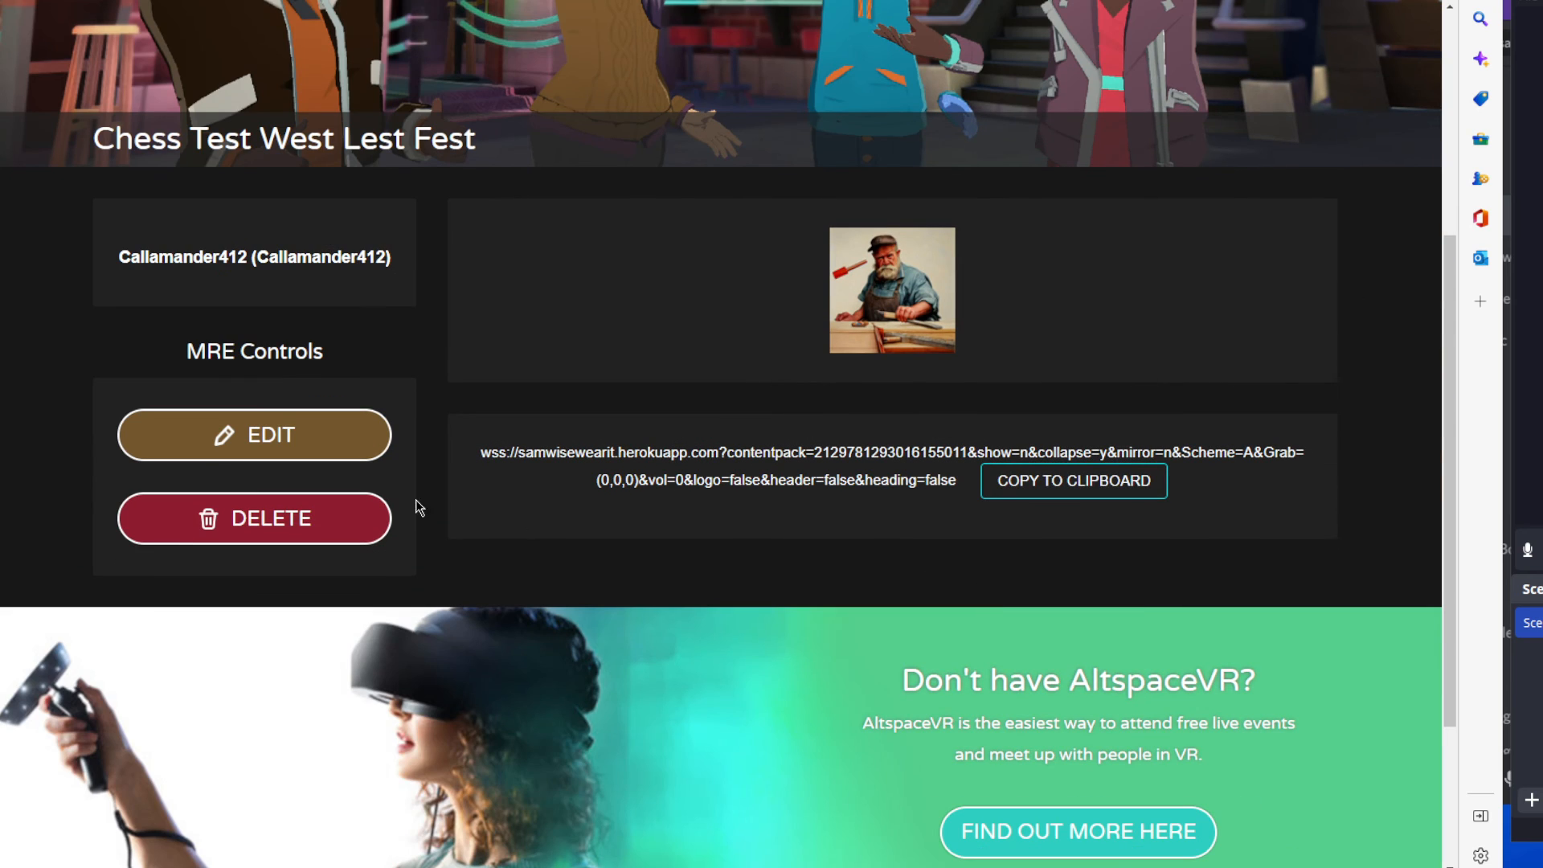
click(372, 449)
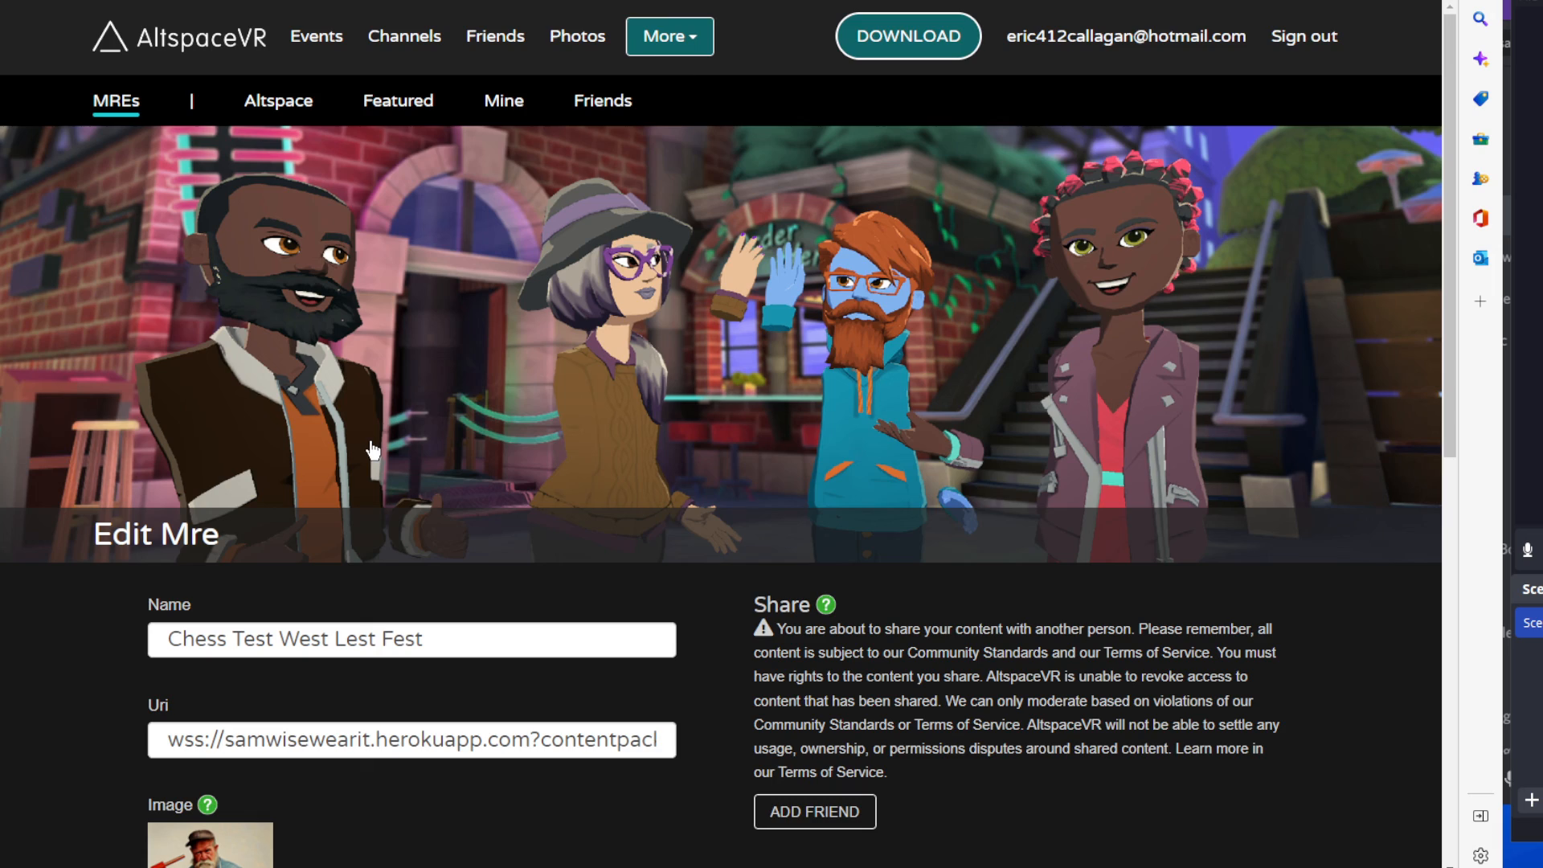
scroll(708, 532, down, 5)
drag(565, 347, 493, 350)
Go to the list of content packs and open the Banga CP content pack.
scroll(585, 420, up, 5)
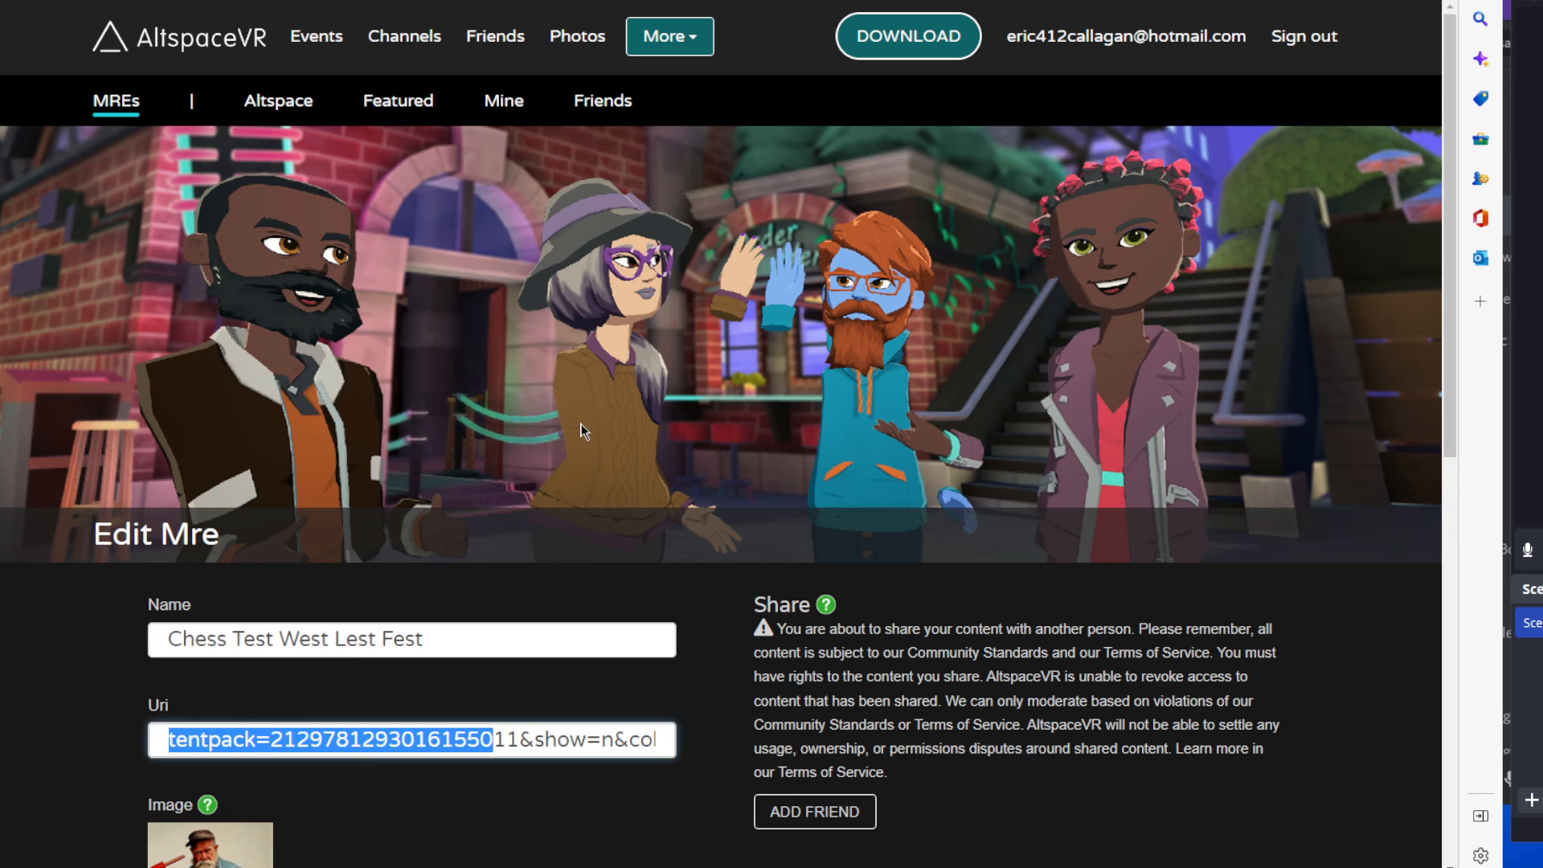
click(669, 36)
click(704, 259)
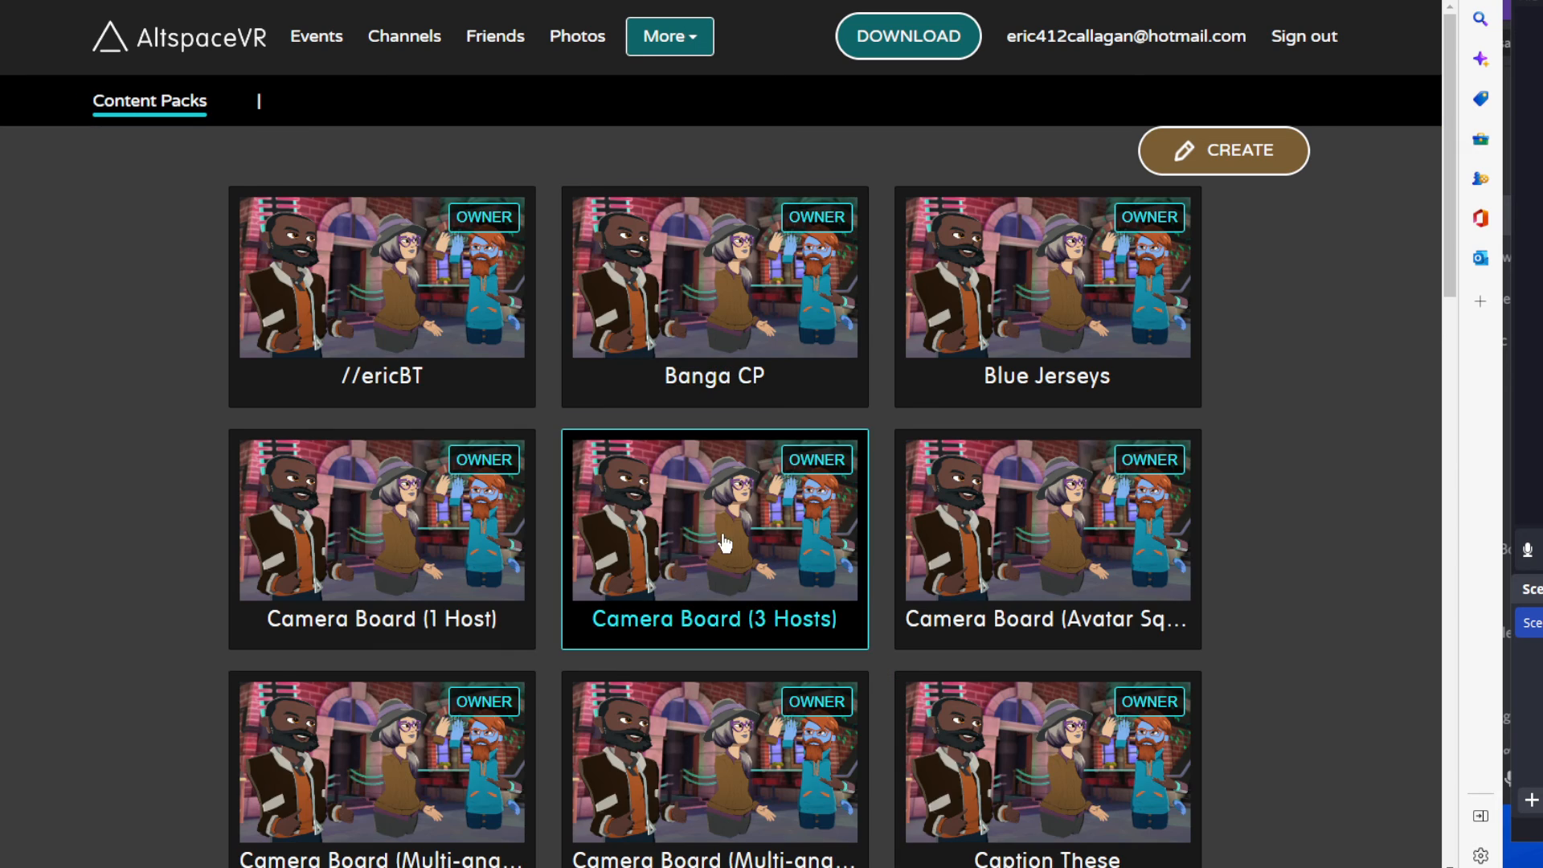
scroll(723, 540, down, 2)
click(750, 196)
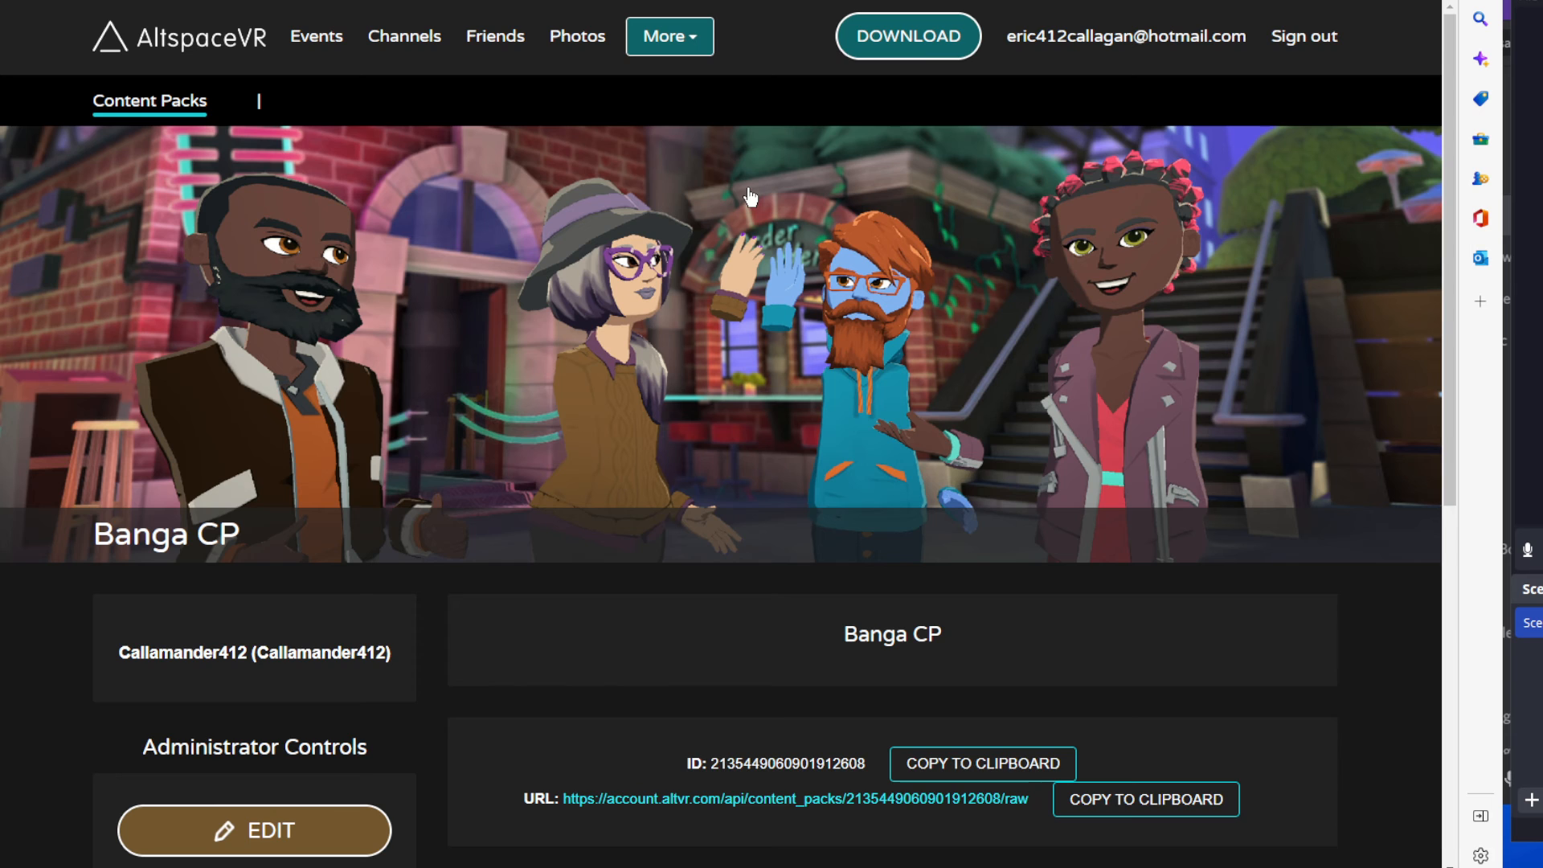
Copy the Banga CP content pack's ID to the clipboard.
scroll(584, 678, down, 5)
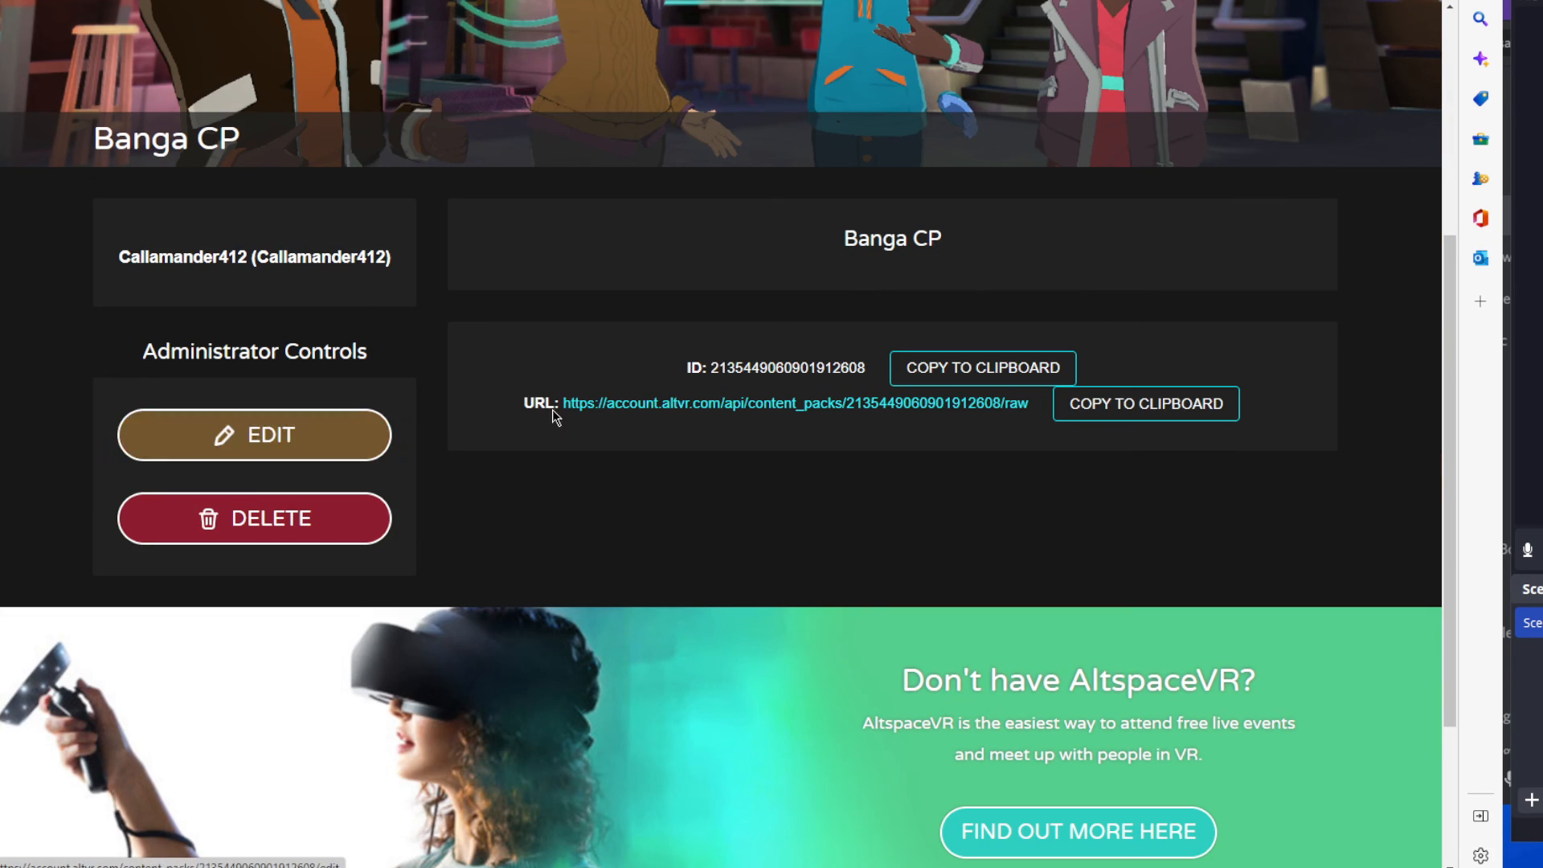
drag(866, 368, 720, 370)
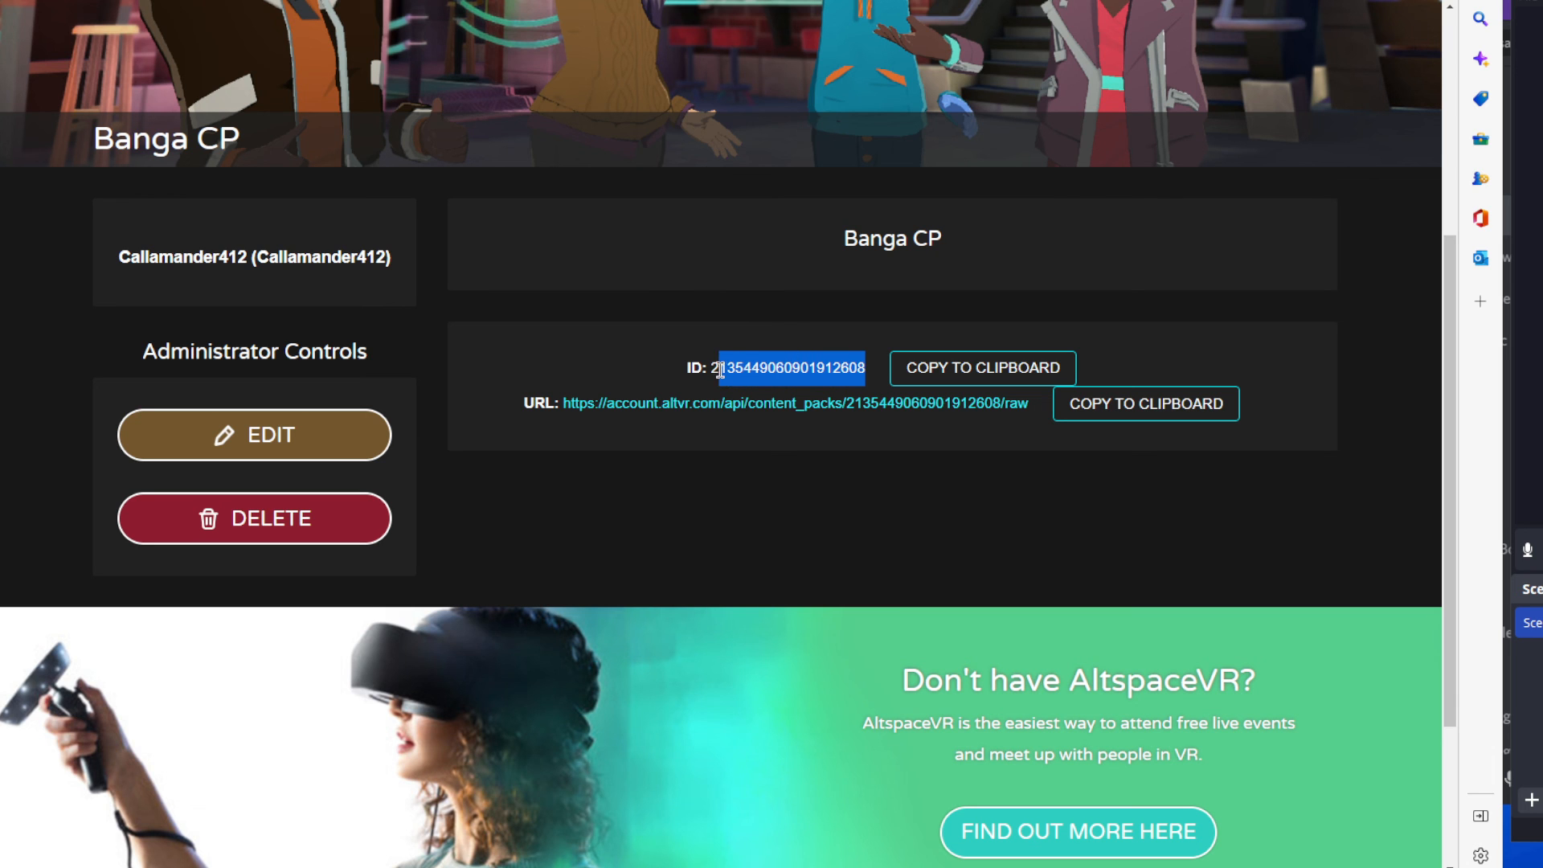
click(975, 381)
Go to the list of MREs and open the Chess Test West Lest Fest MRE for editing.
scroll(463, 49, up, 5)
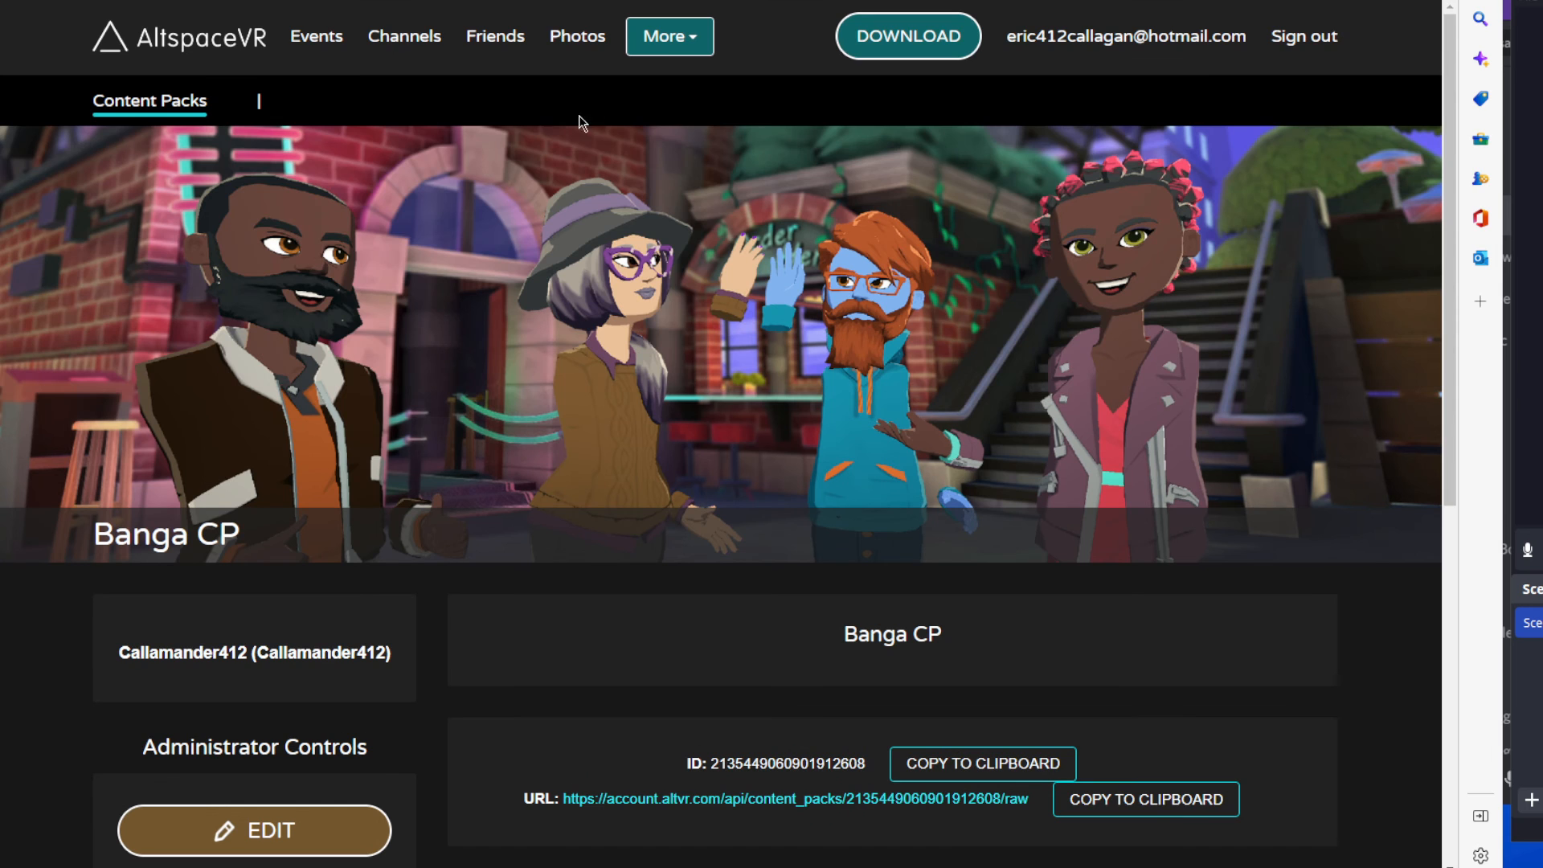
click(669, 36)
click(685, 340)
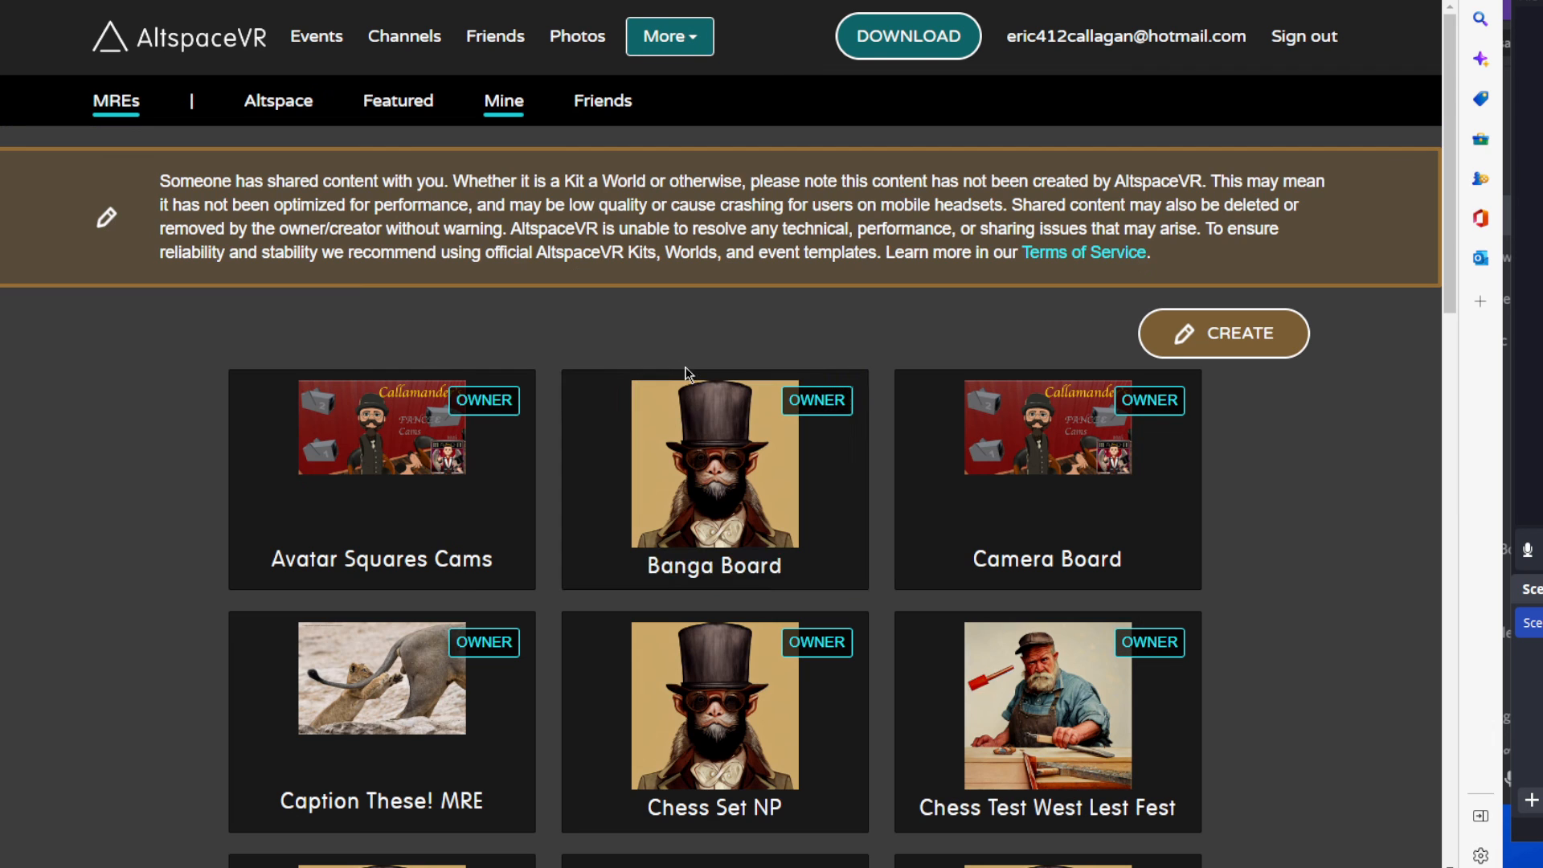
scroll(700, 458, down, 3)
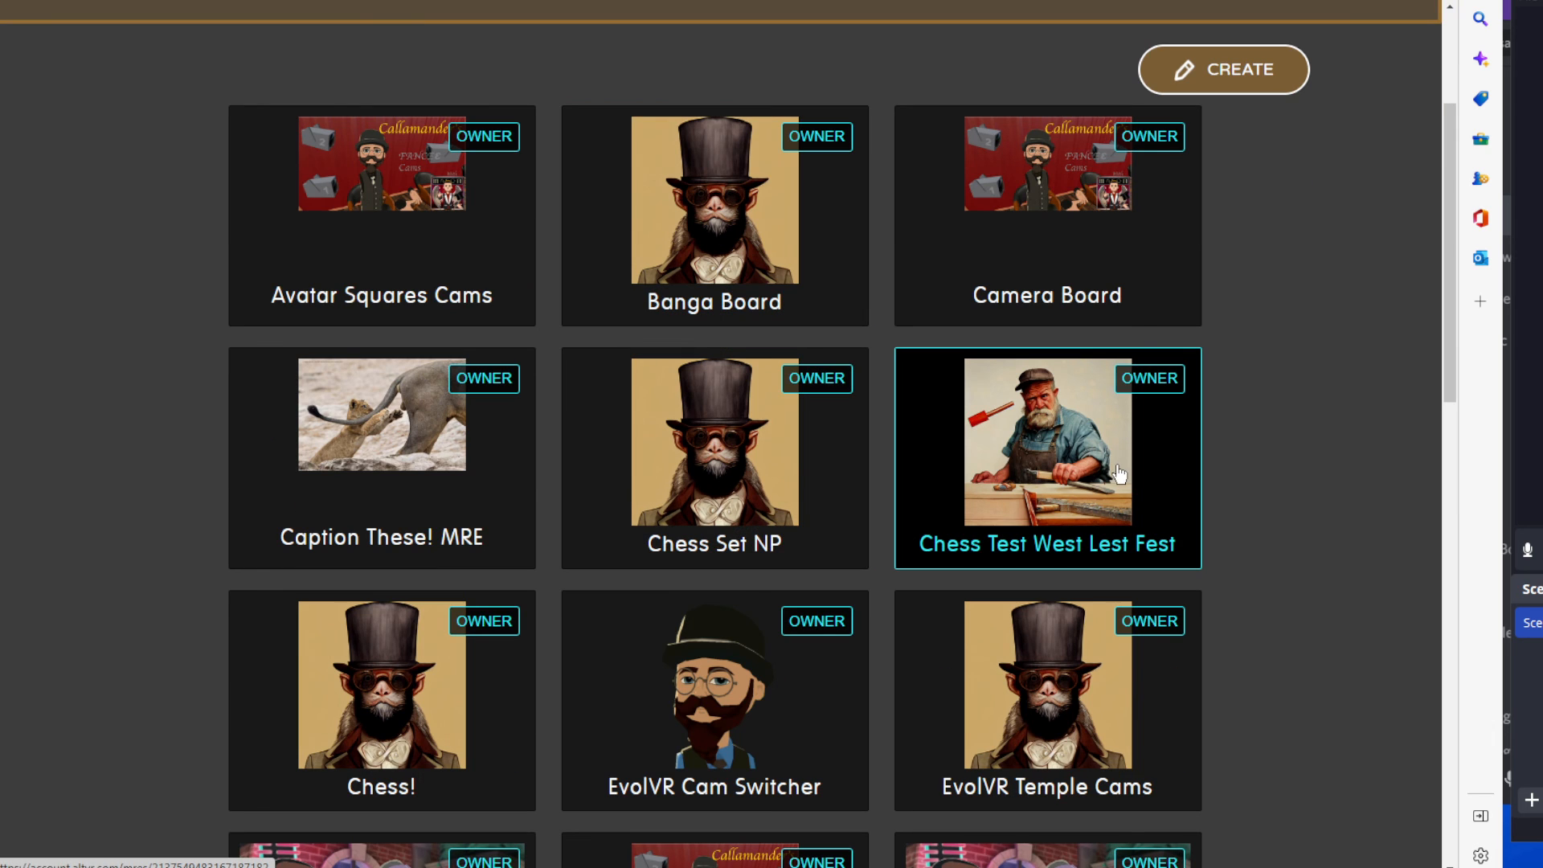
click(1018, 503)
scroll(401, 523, down, 3)
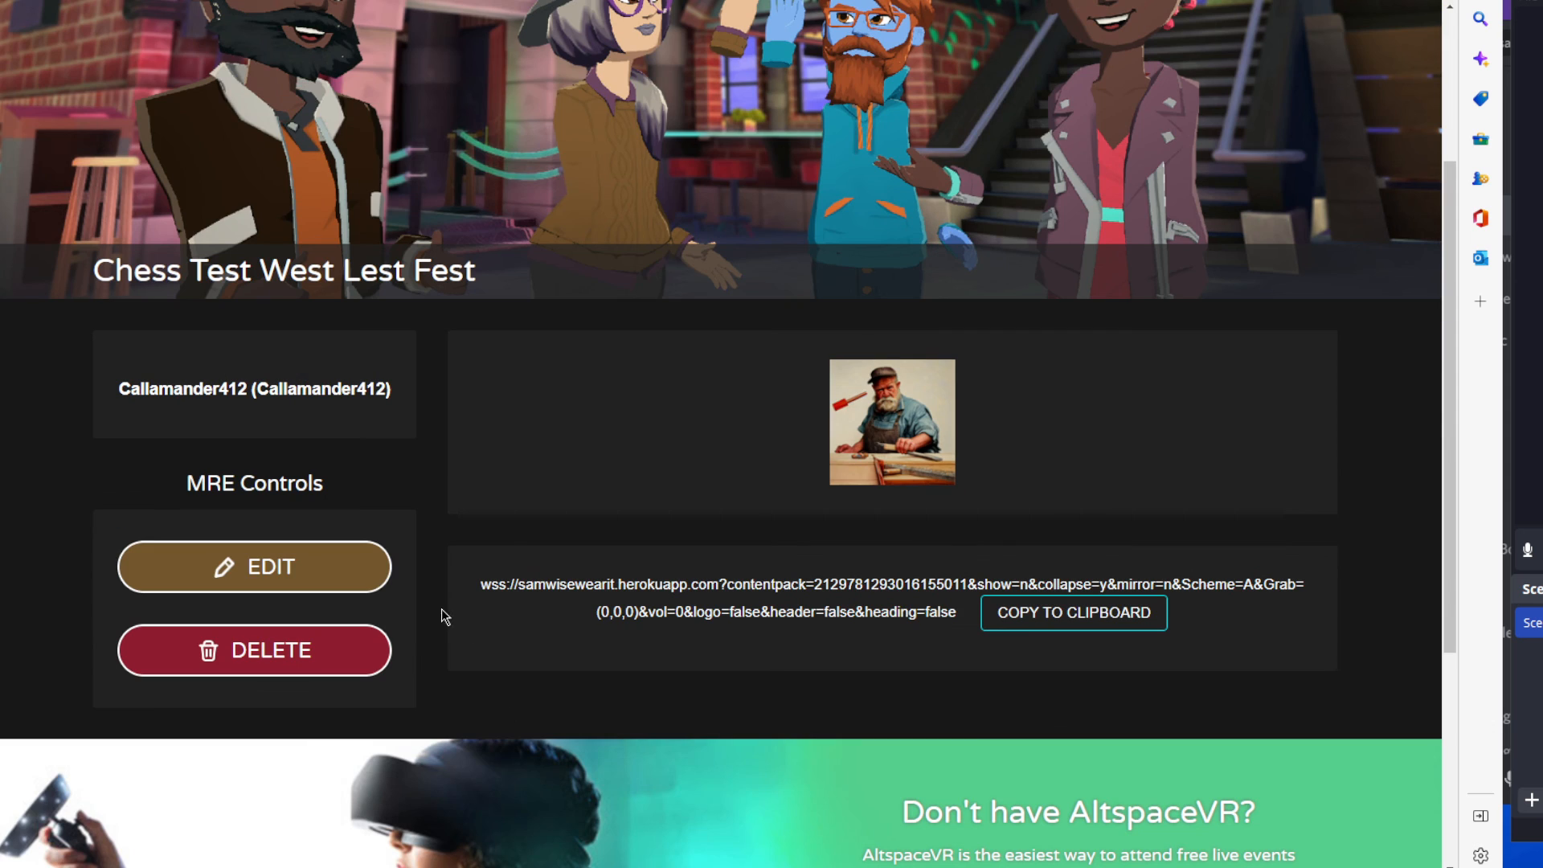
click(273, 571)
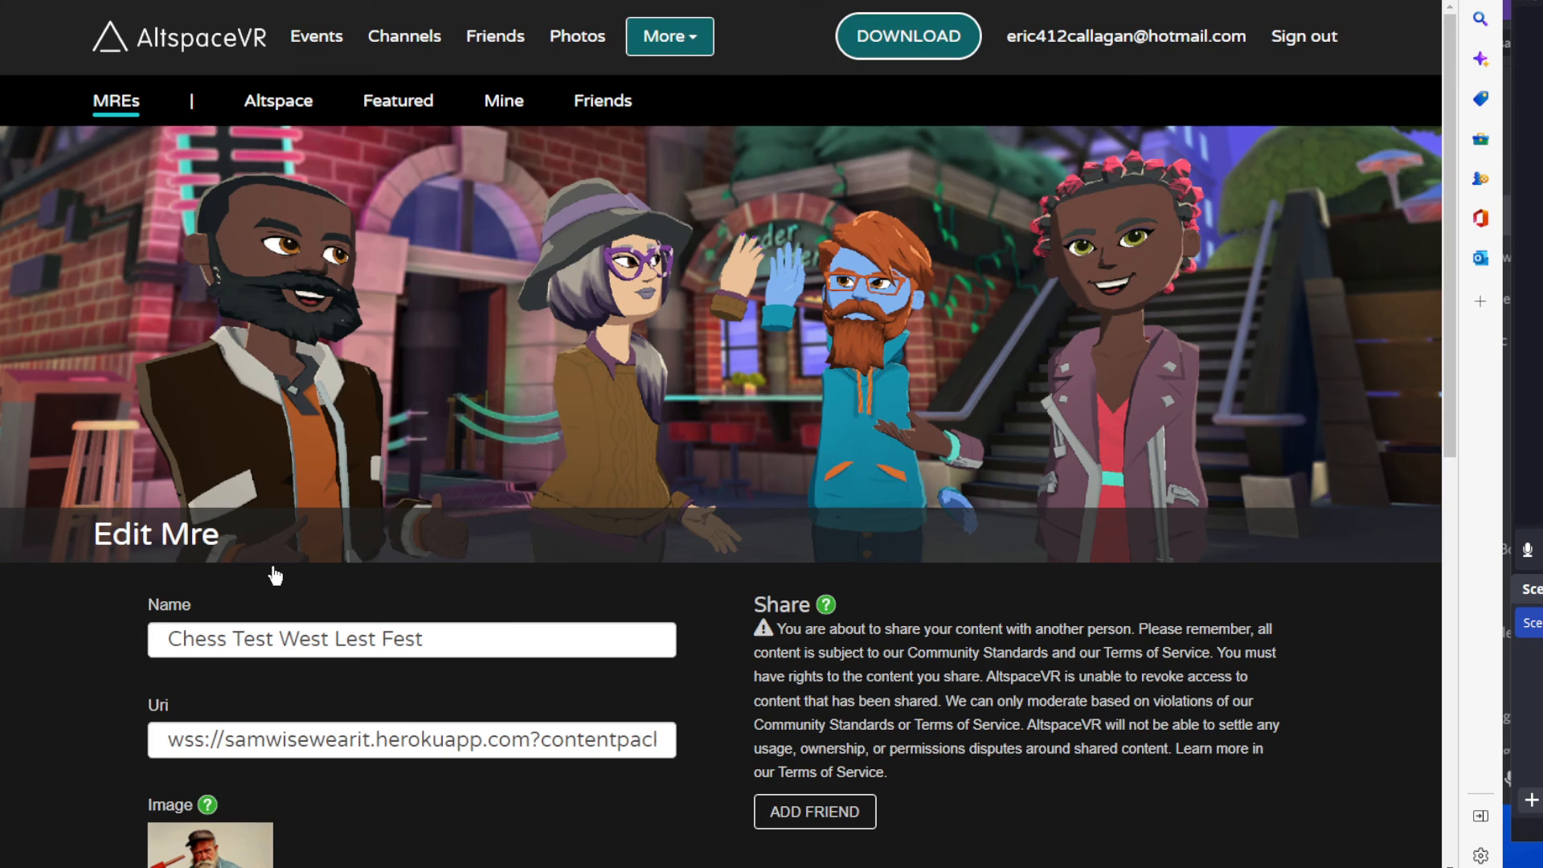
scroll(276, 568, down, 3)
click(496, 475)
drag(607, 483, 496, 474)
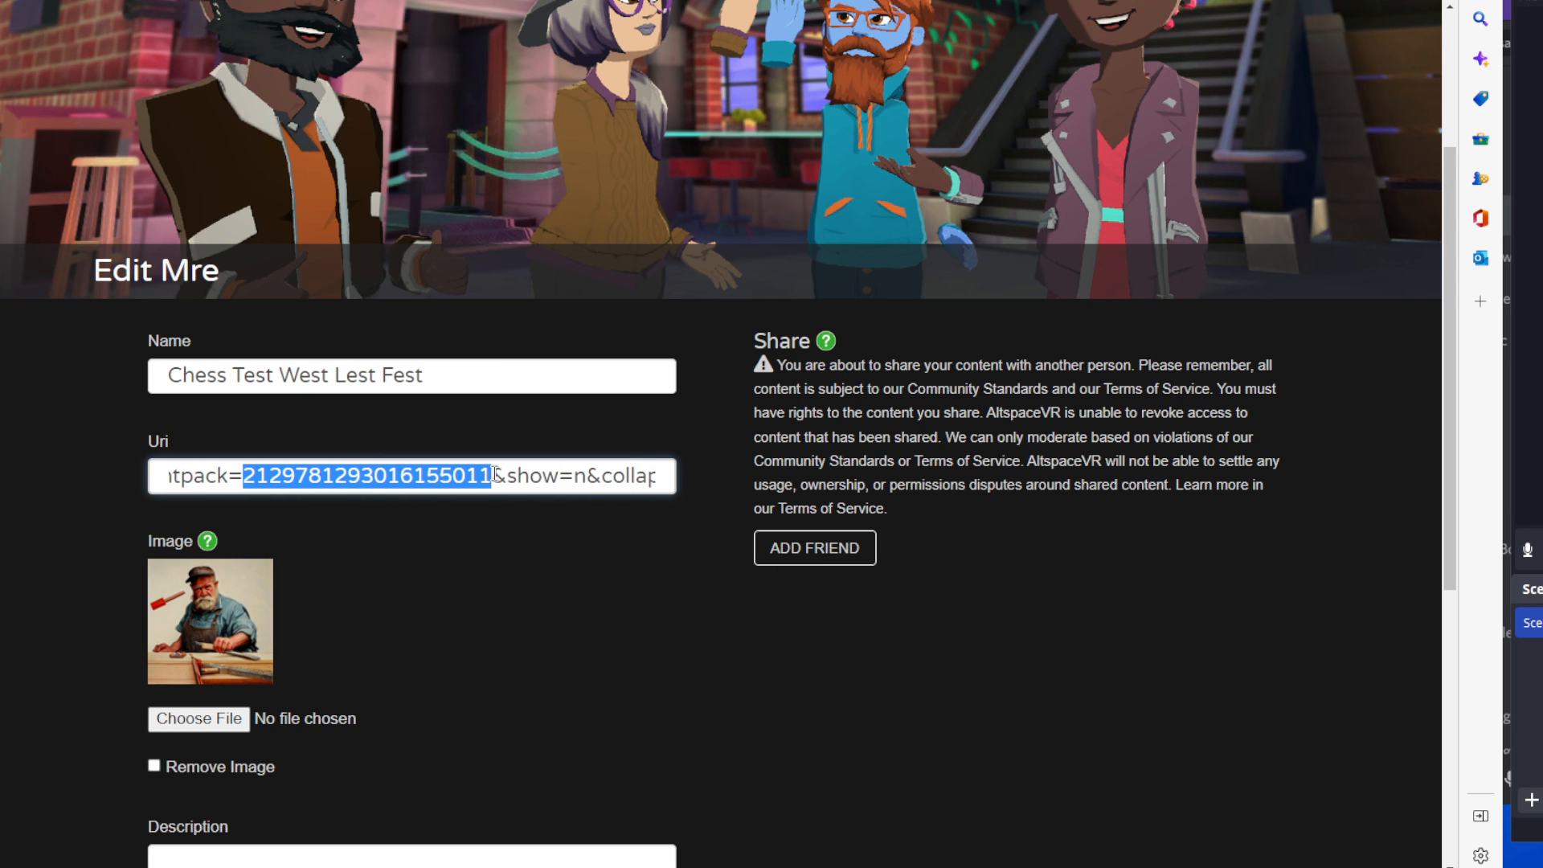
key(ctrl+v)
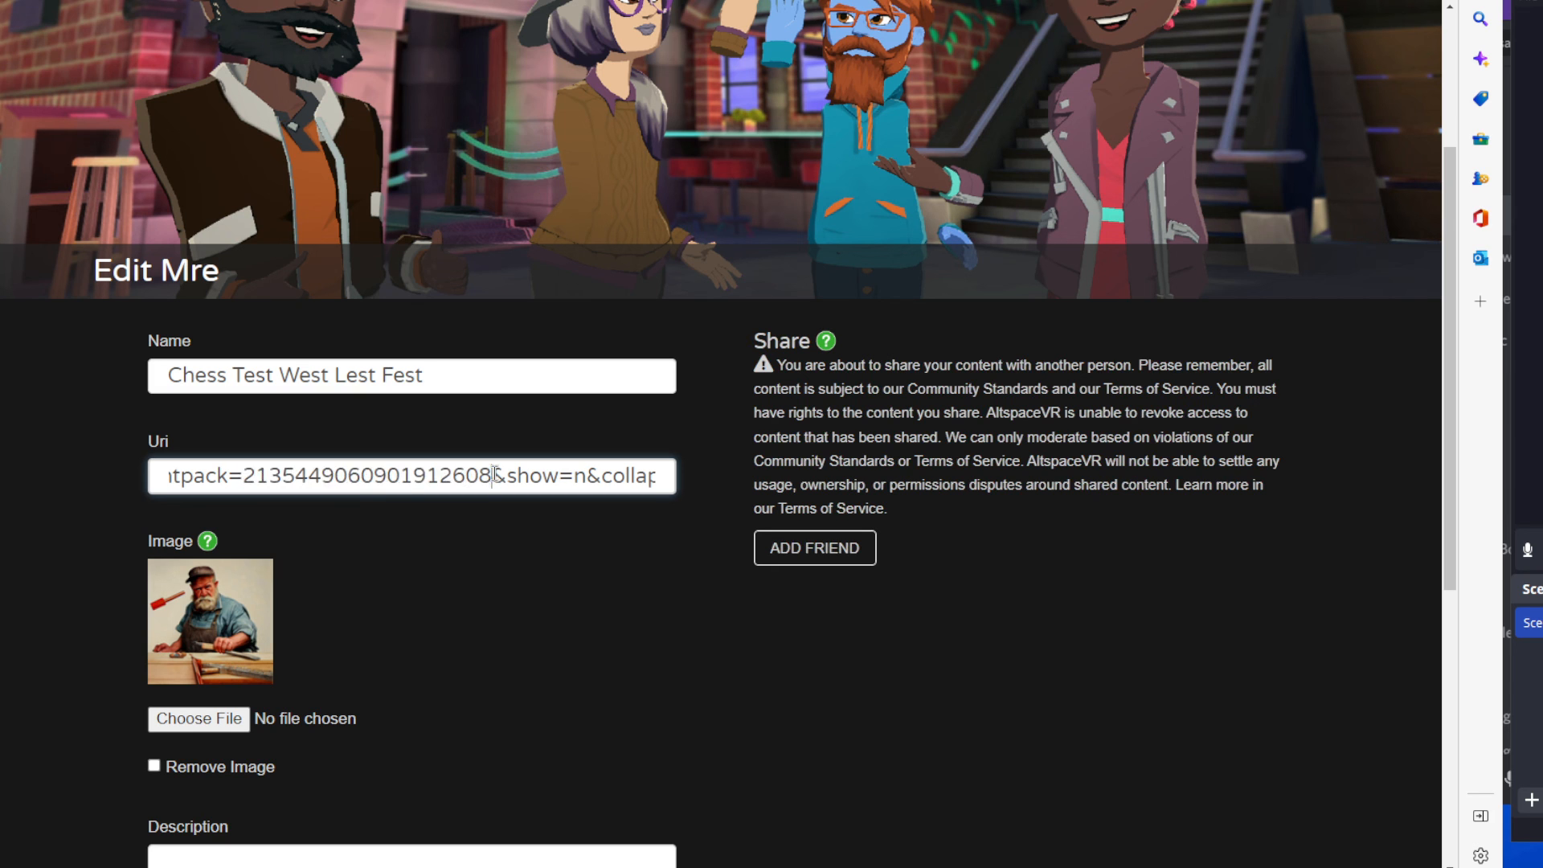
scroll(603, 538, down, 7)
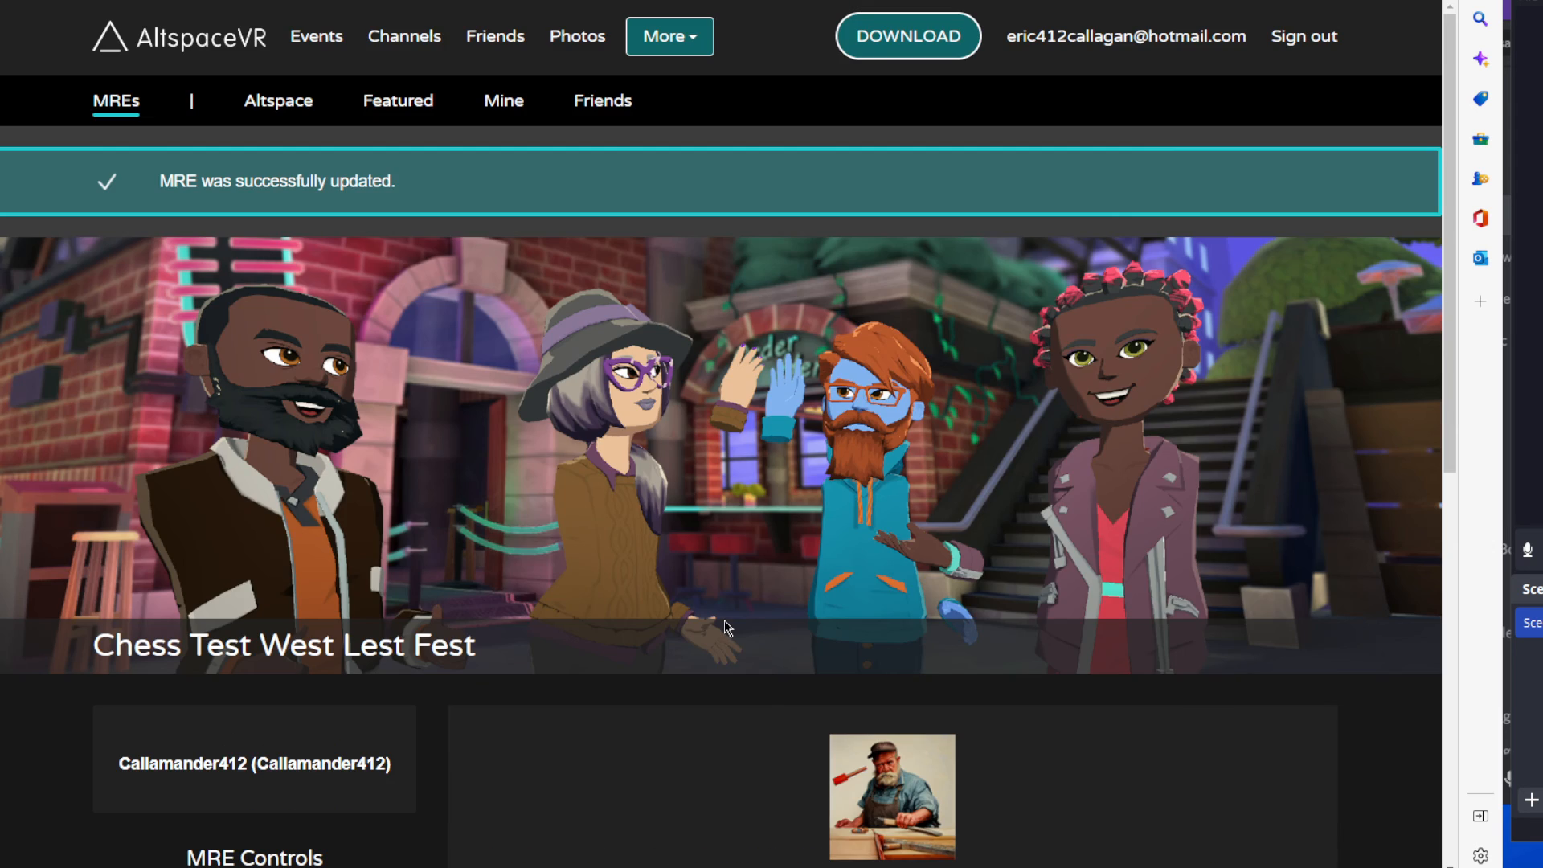
Open the Chess Test West Lest Fest MRE for editing again and bring up the list of friends for sharing.
scroll(696, 621, down, 9)
click(344, 207)
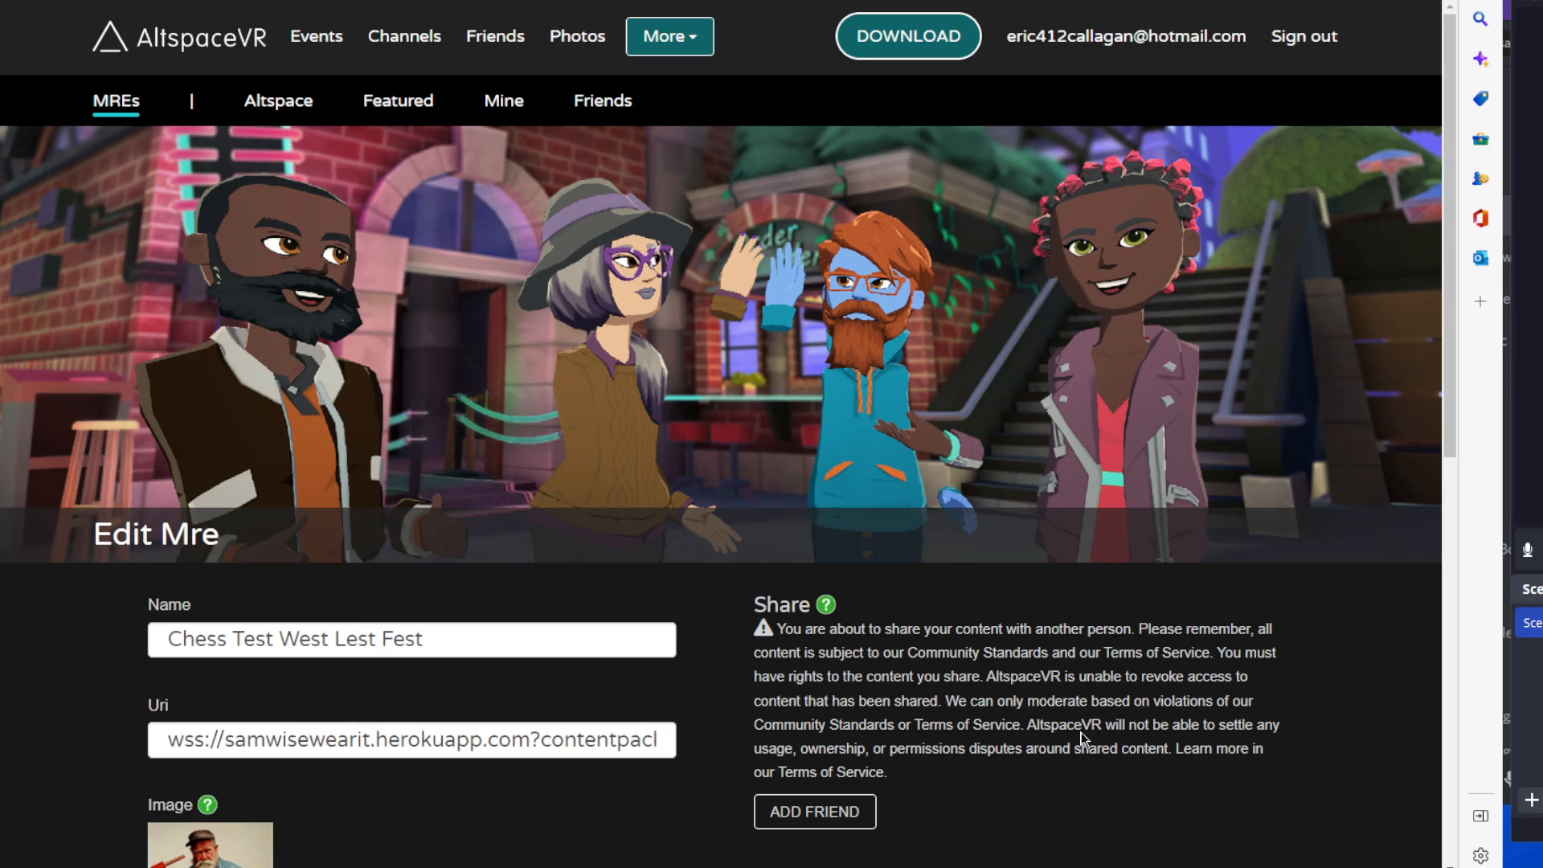
scroll(1082, 731, down, 6)
click(770, 279)
click(856, 307)
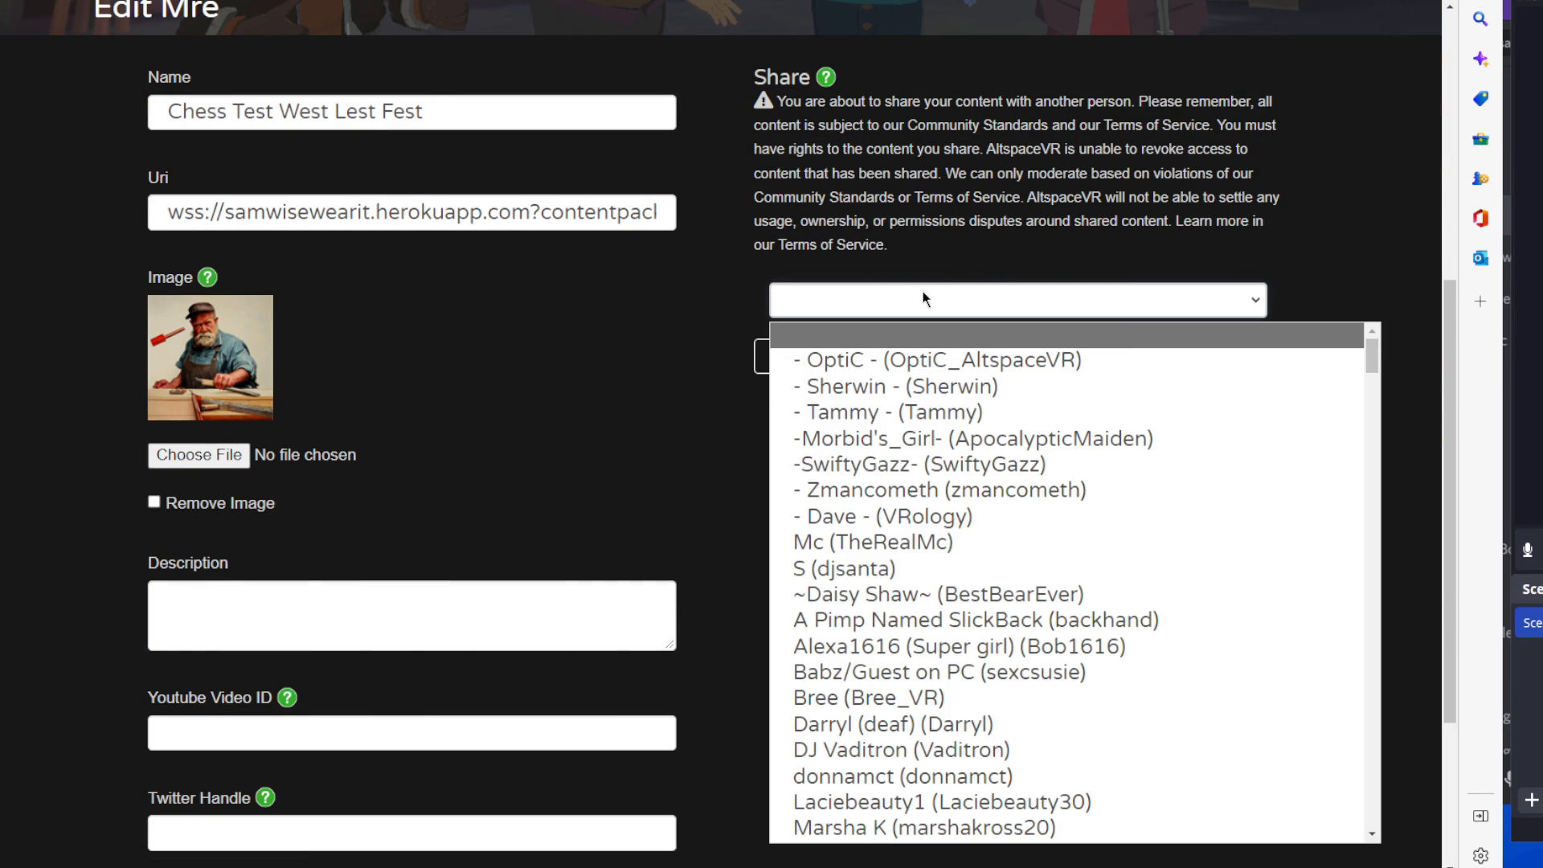
Choose a friend from the list to share the Chess Test West Lest Fest MRE with.
scroll(961, 715, down, 20)
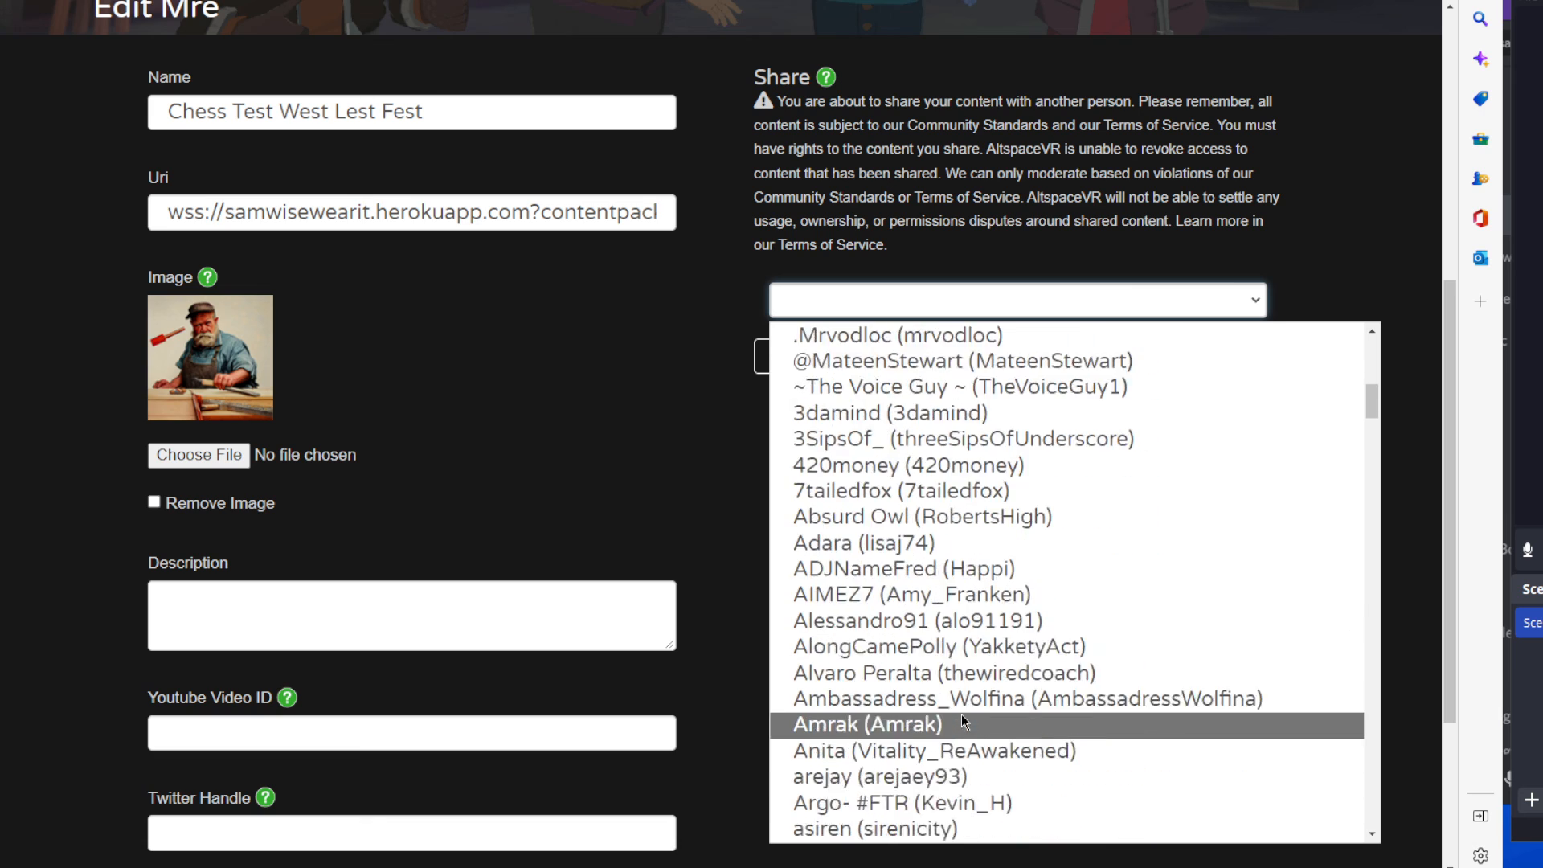
scroll(956, 725, down, 10)
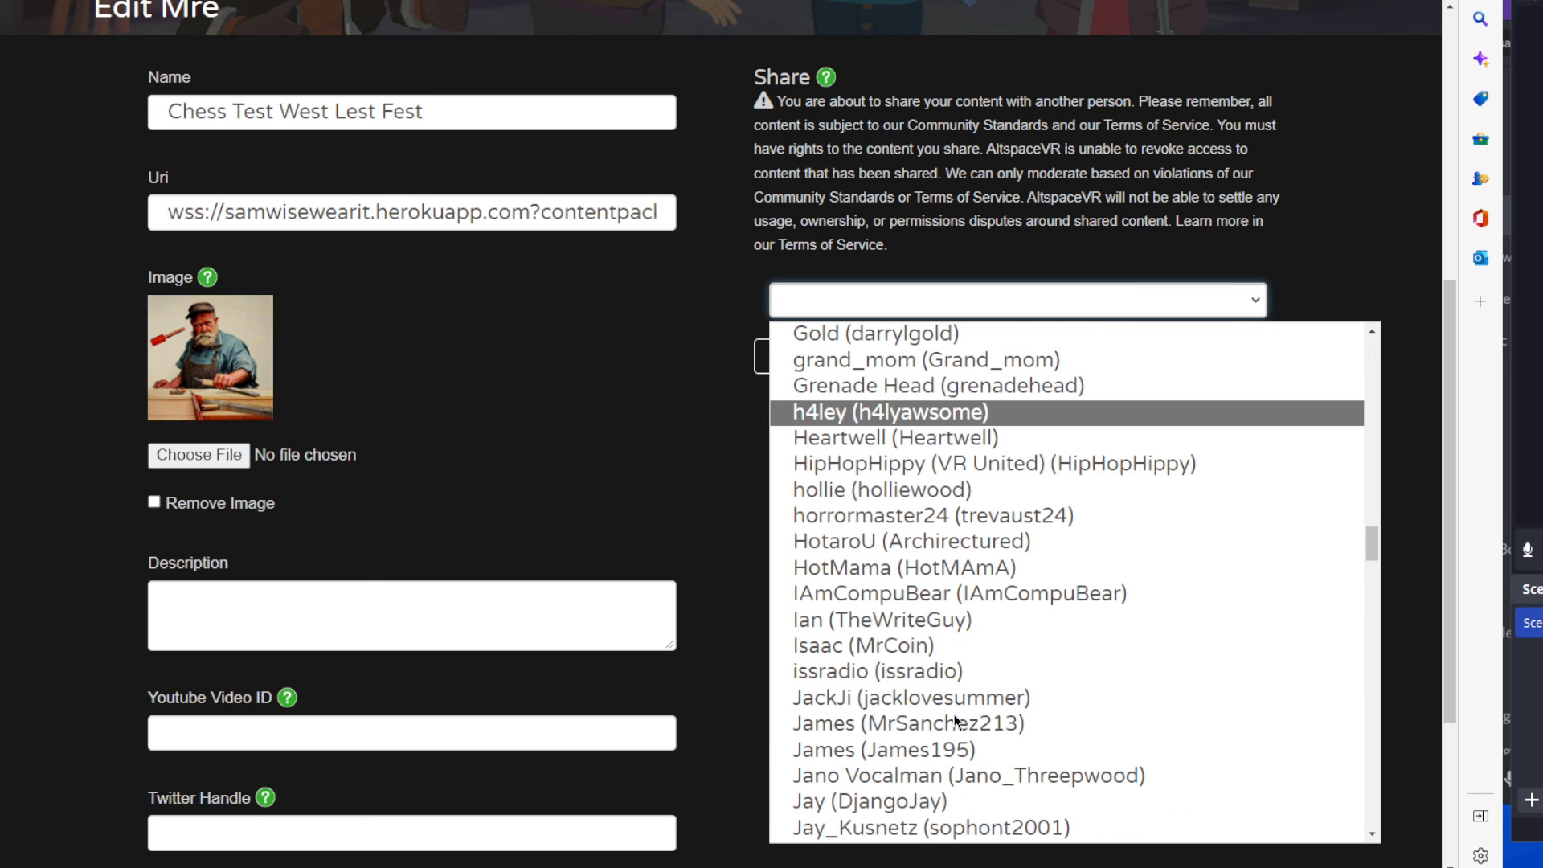
scroll(957, 720, down, 8)
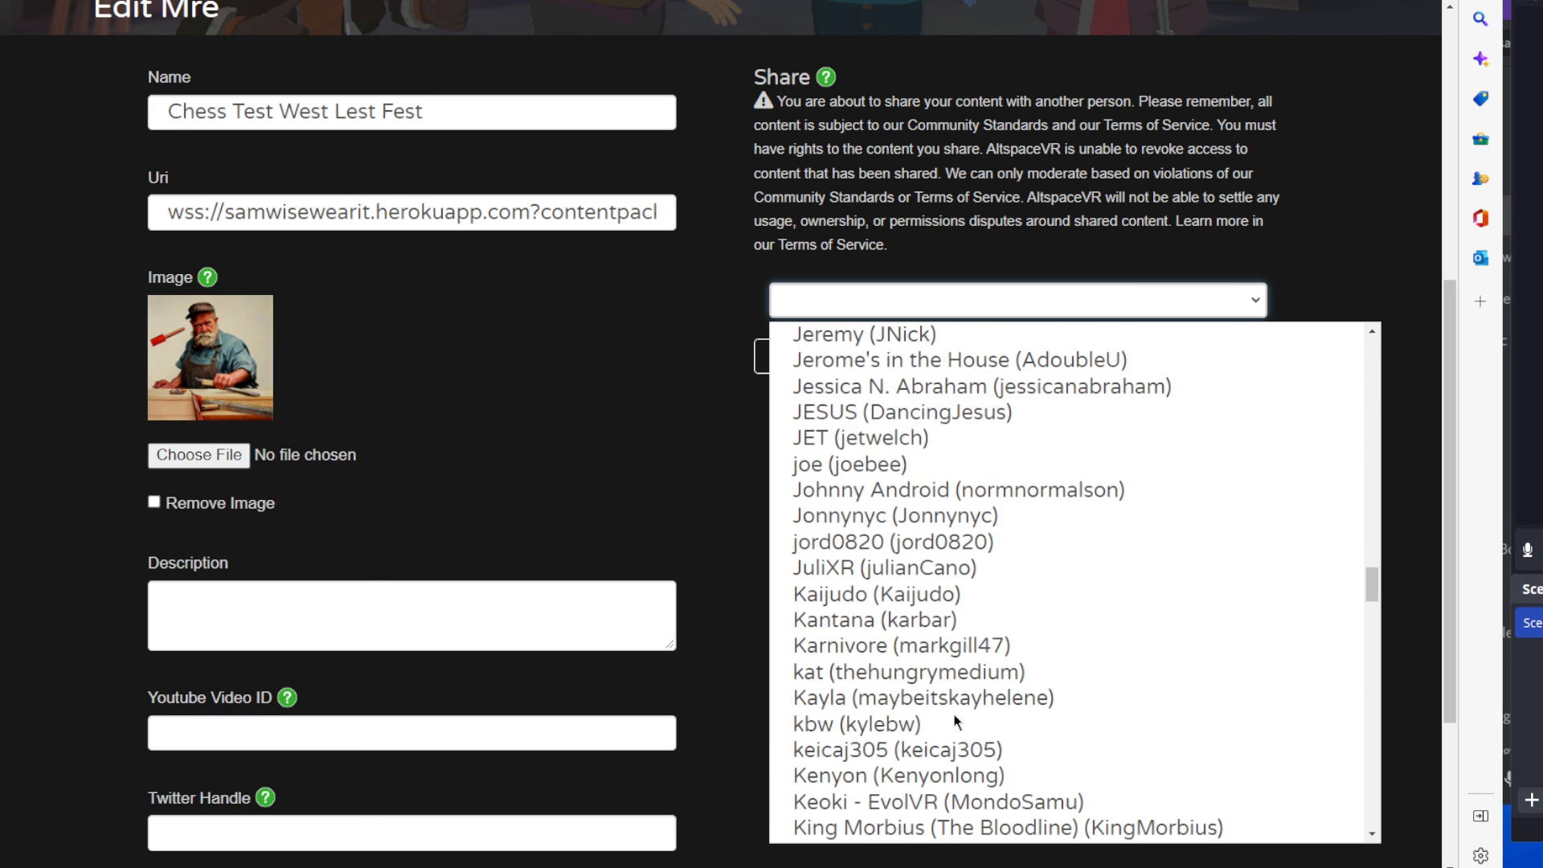
scroll(956, 721, down, 1)
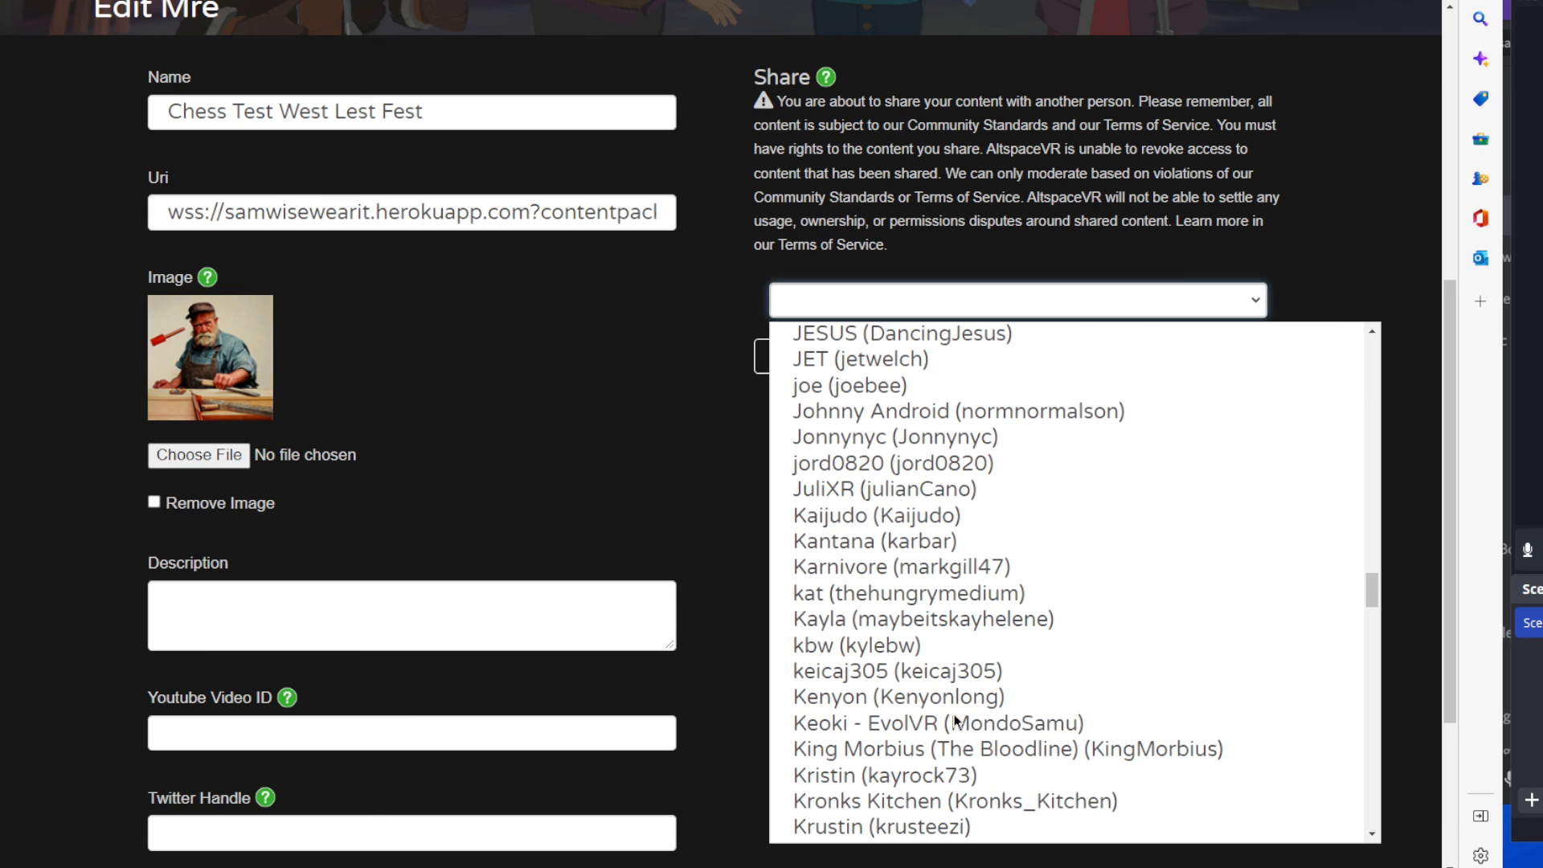
click(874, 515)
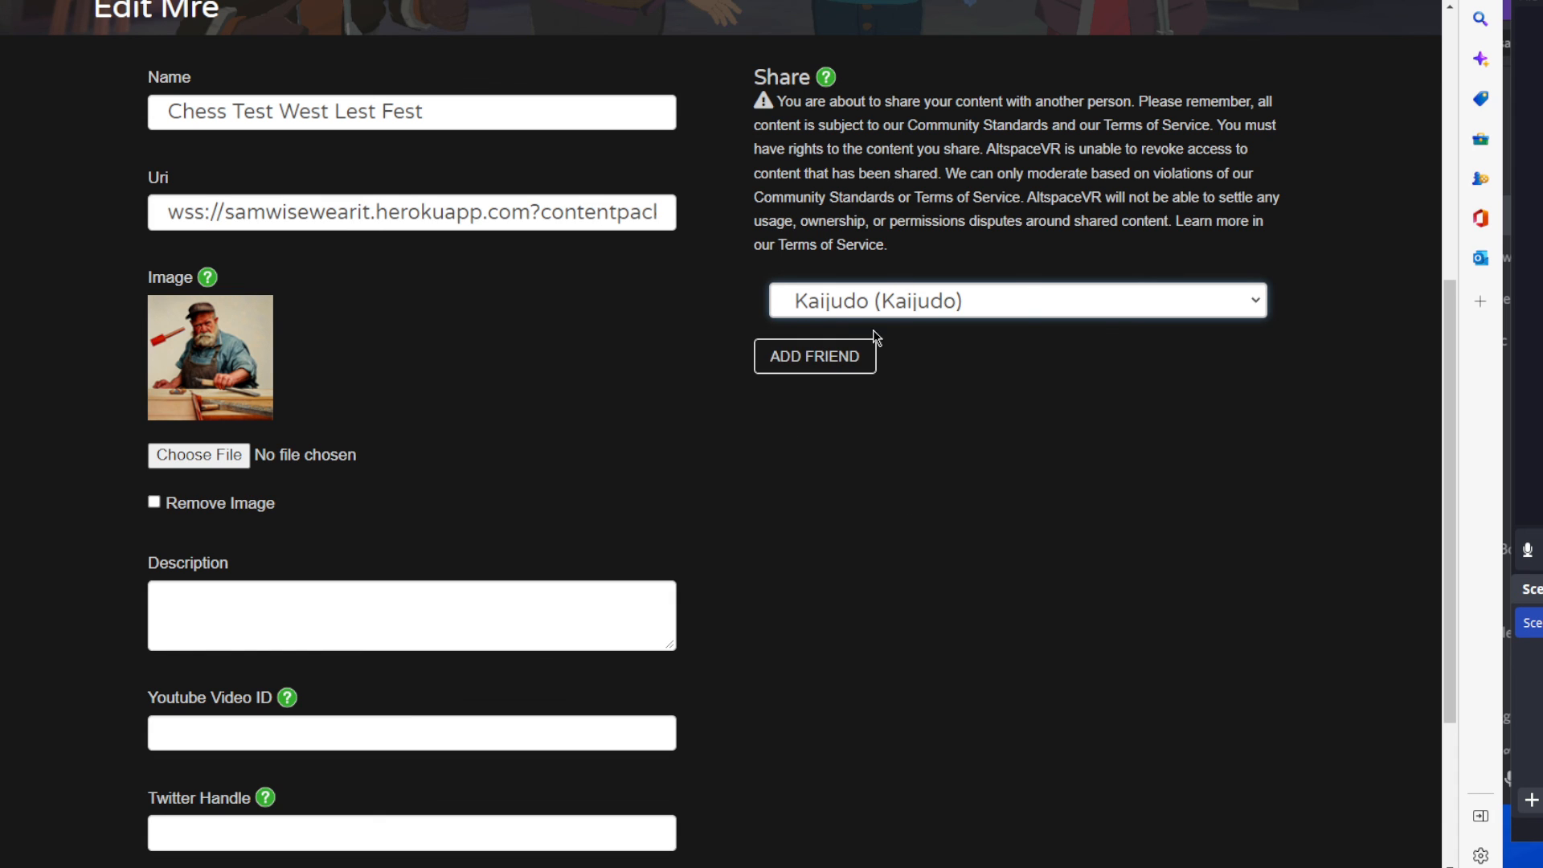
scroll(1021, 743, down, 3)
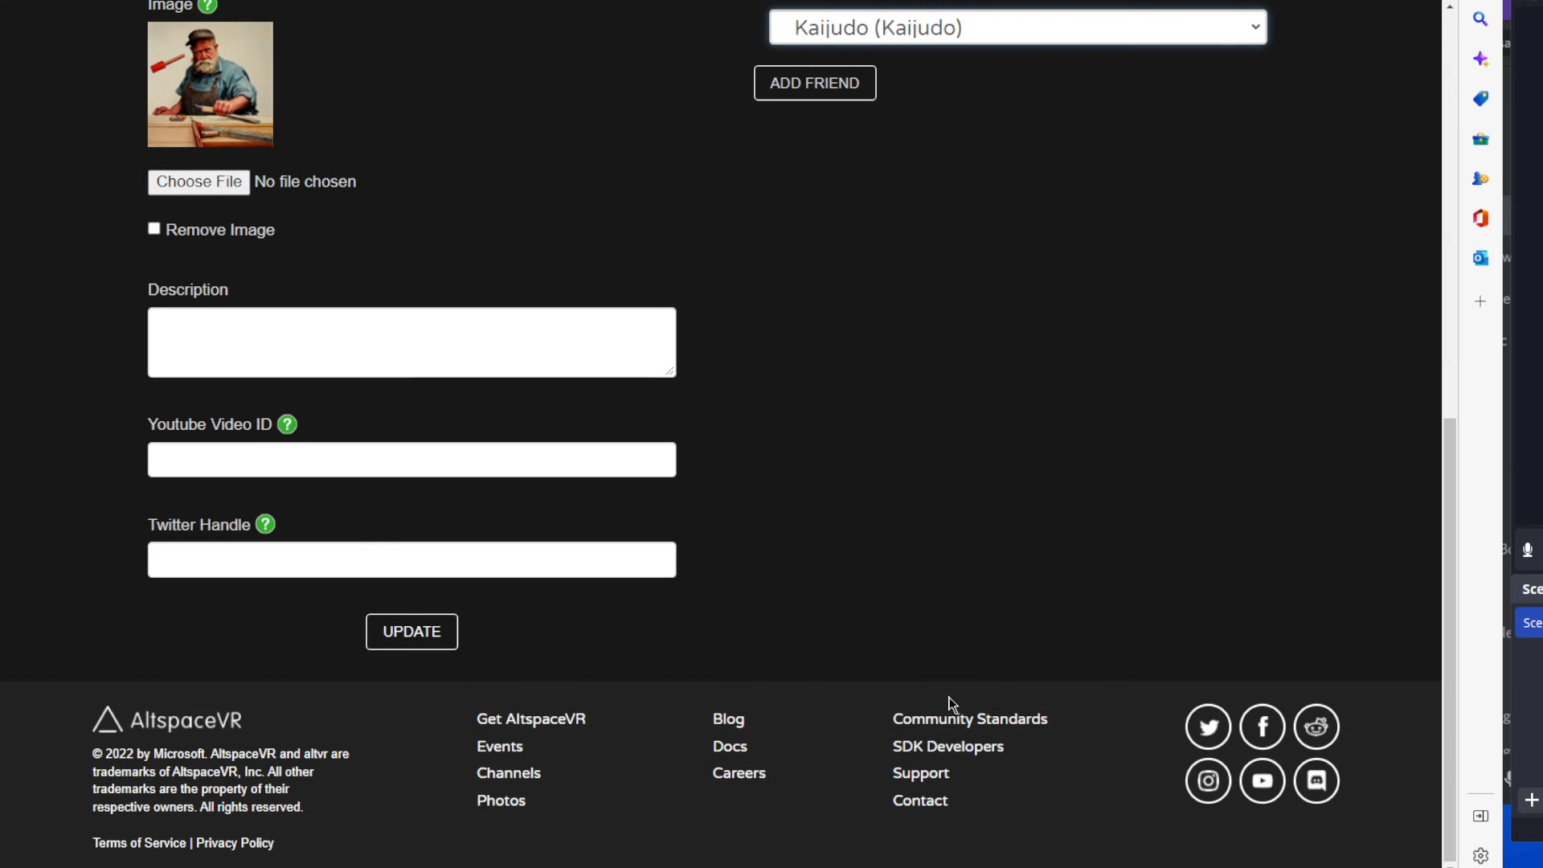
scroll(934, 635, up, 6)
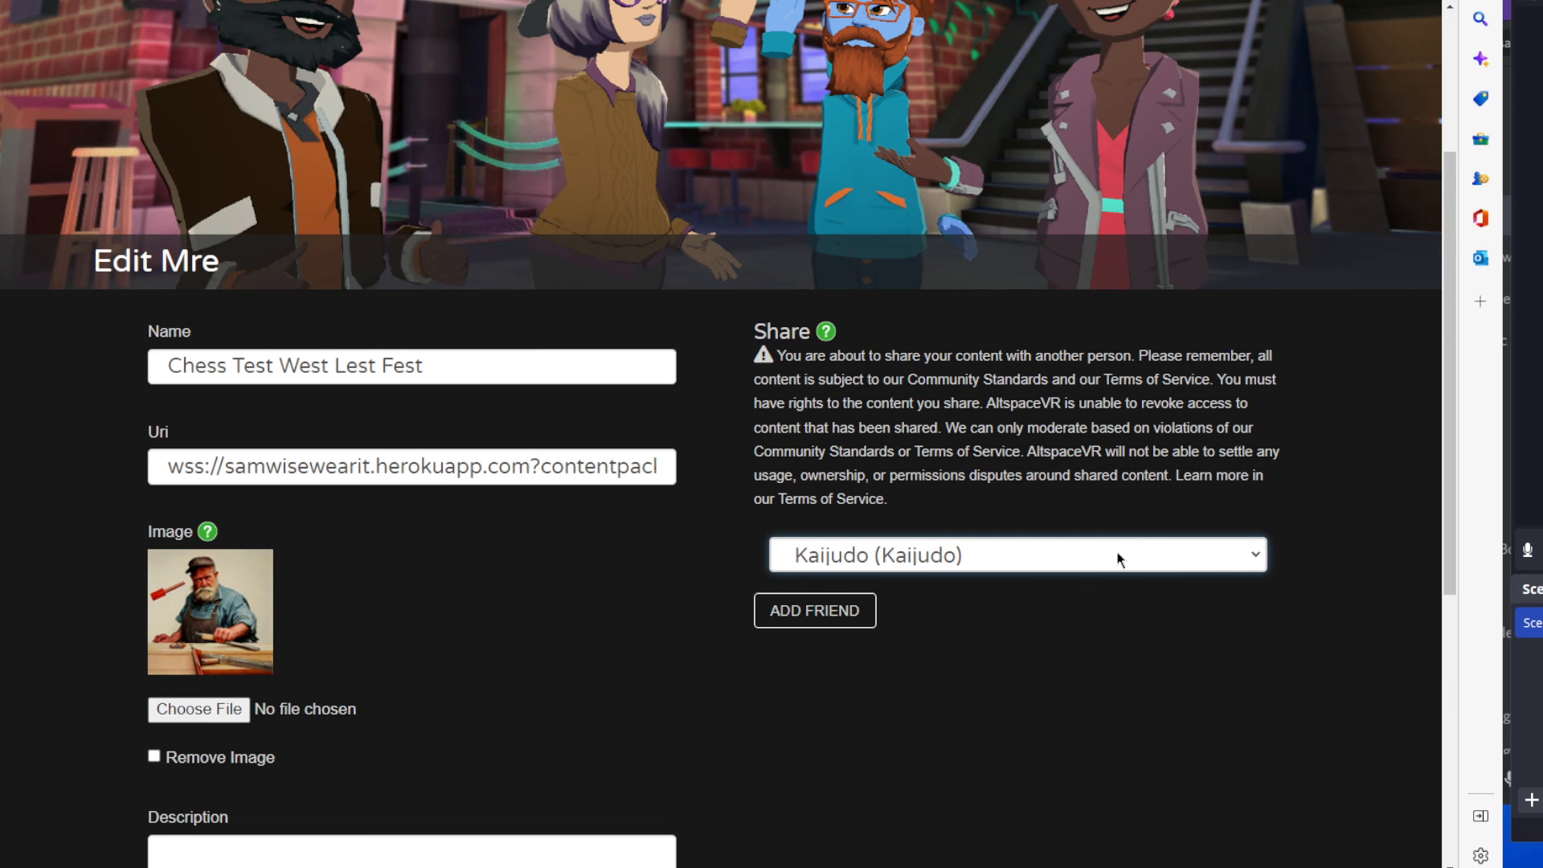
scroll(471, 315, up, 3)
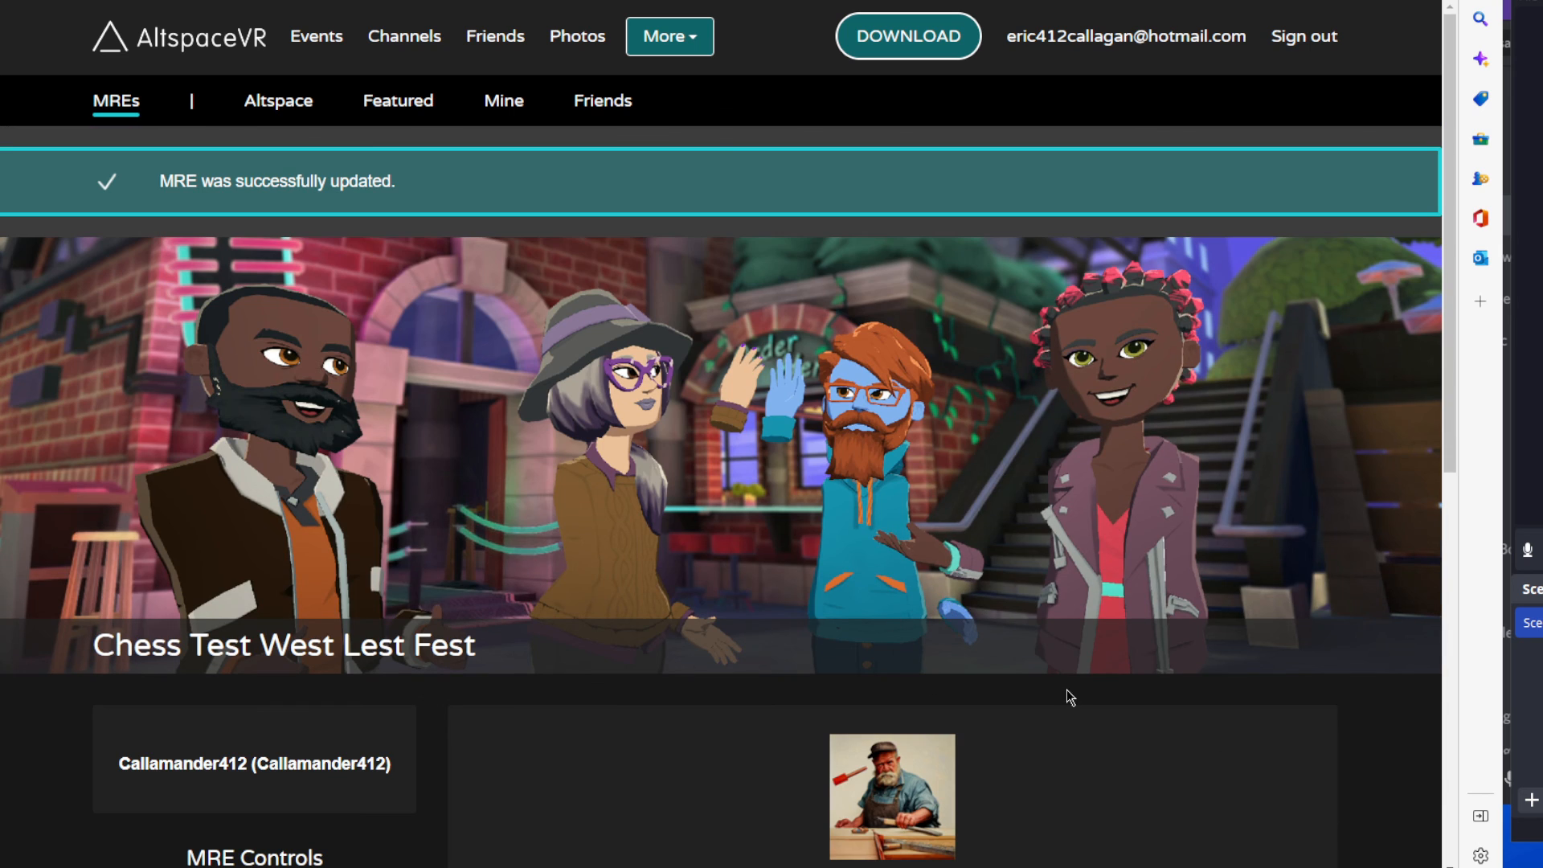
Open the Chess Test West Lest Fest MRE from the list of MREs and delete it.
click(657, 32)
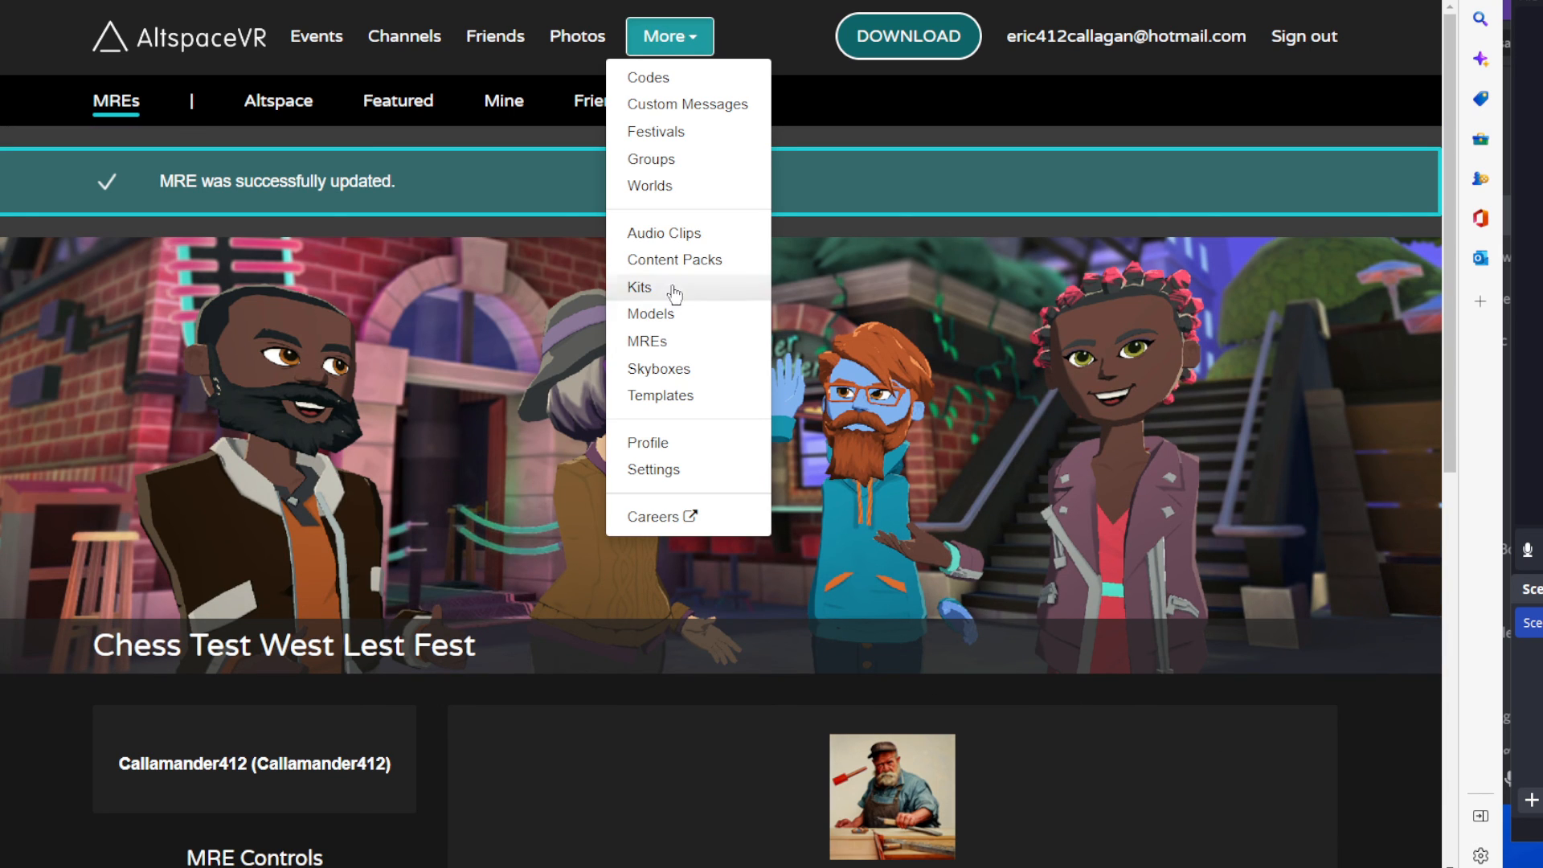
click(663, 347)
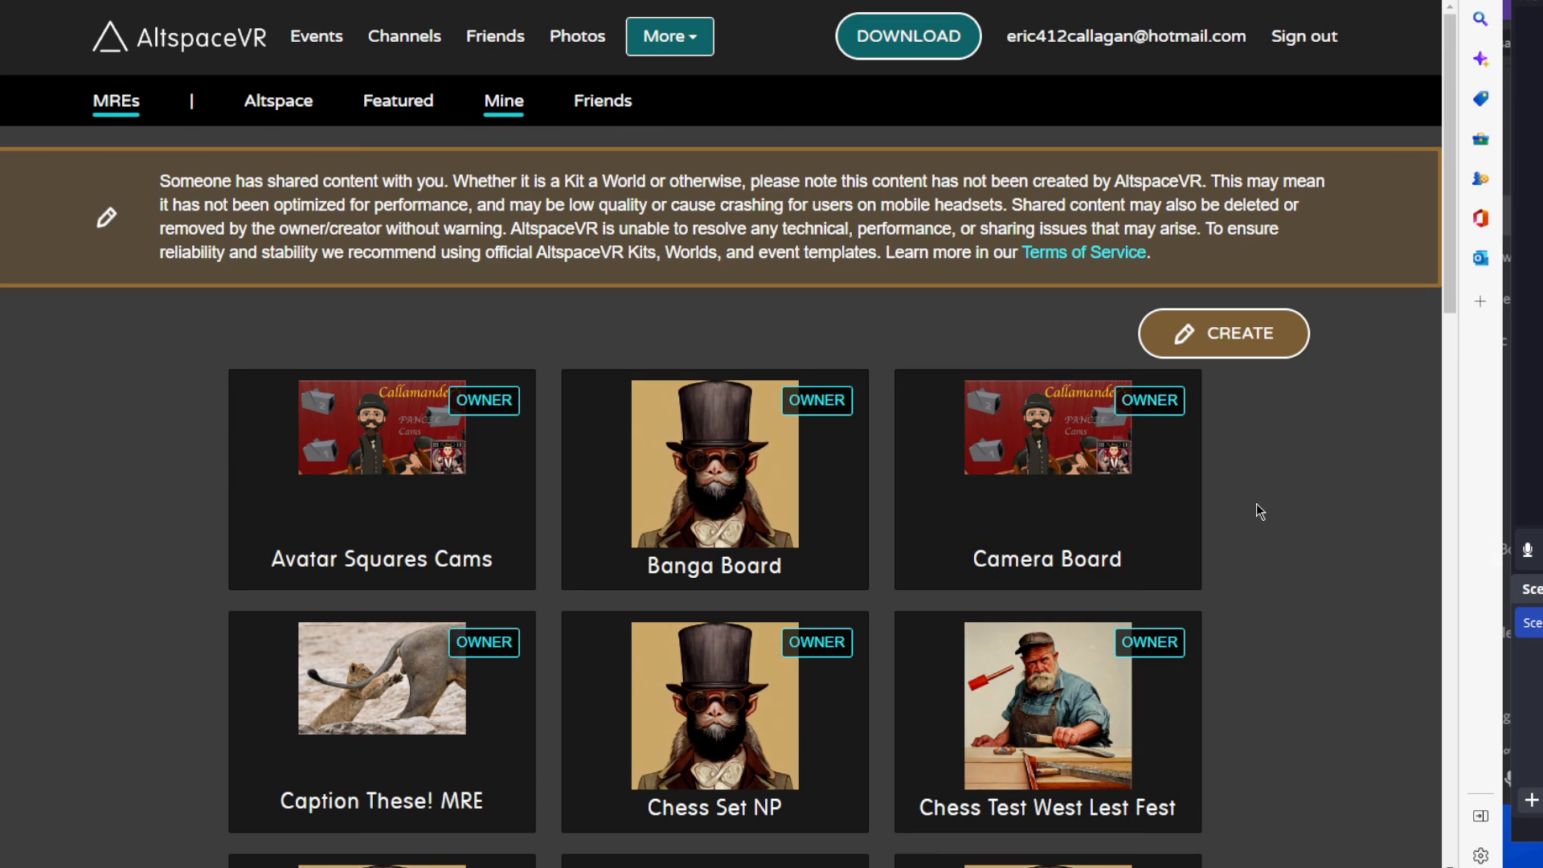
scroll(1336, 560, down, 3)
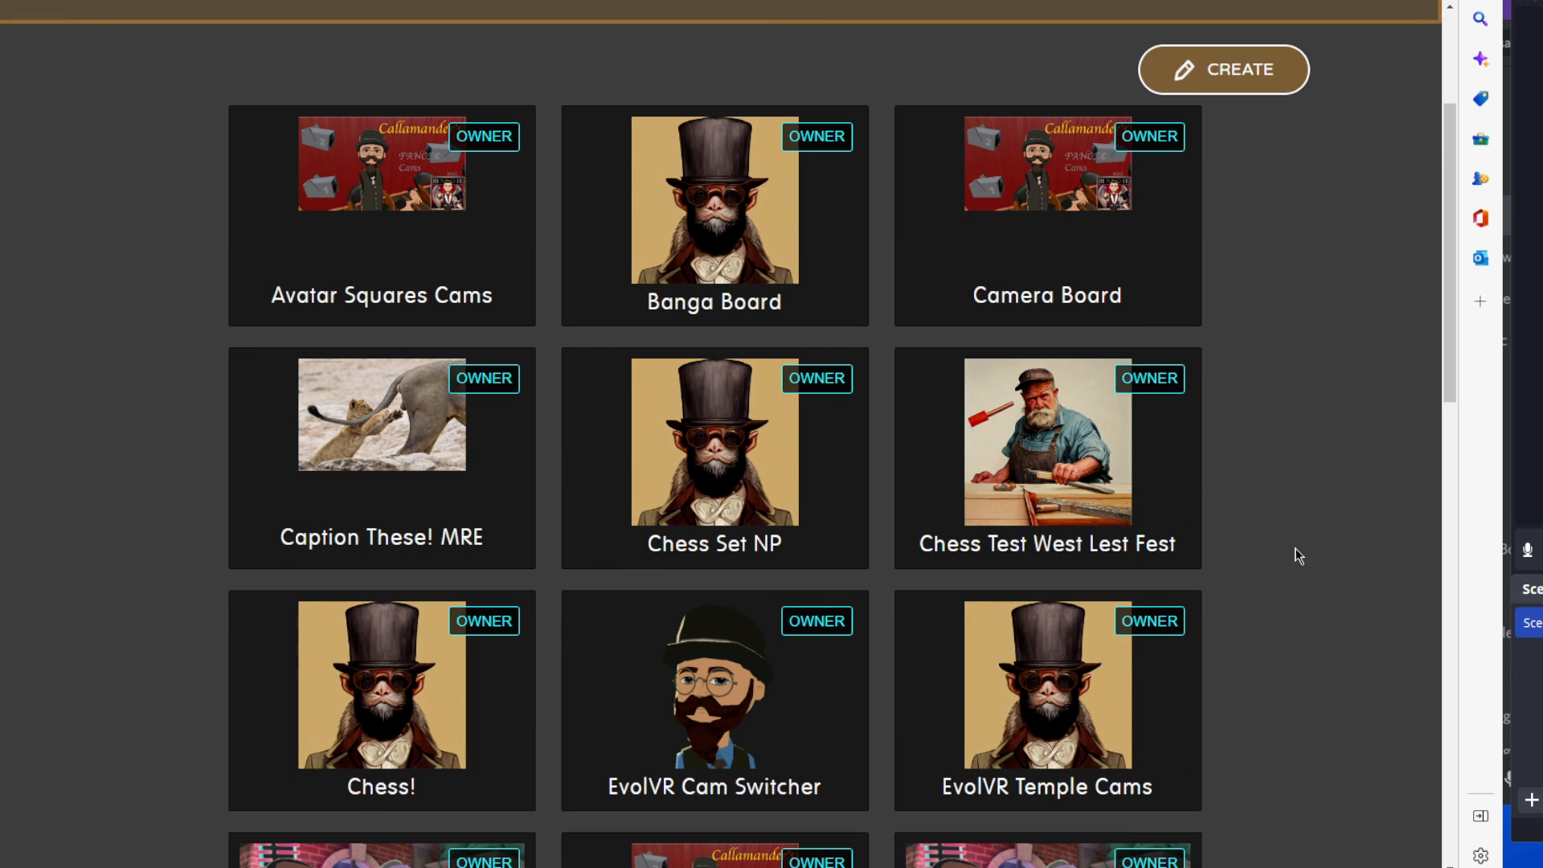
click(1035, 522)
scroll(714, 693, down, 5)
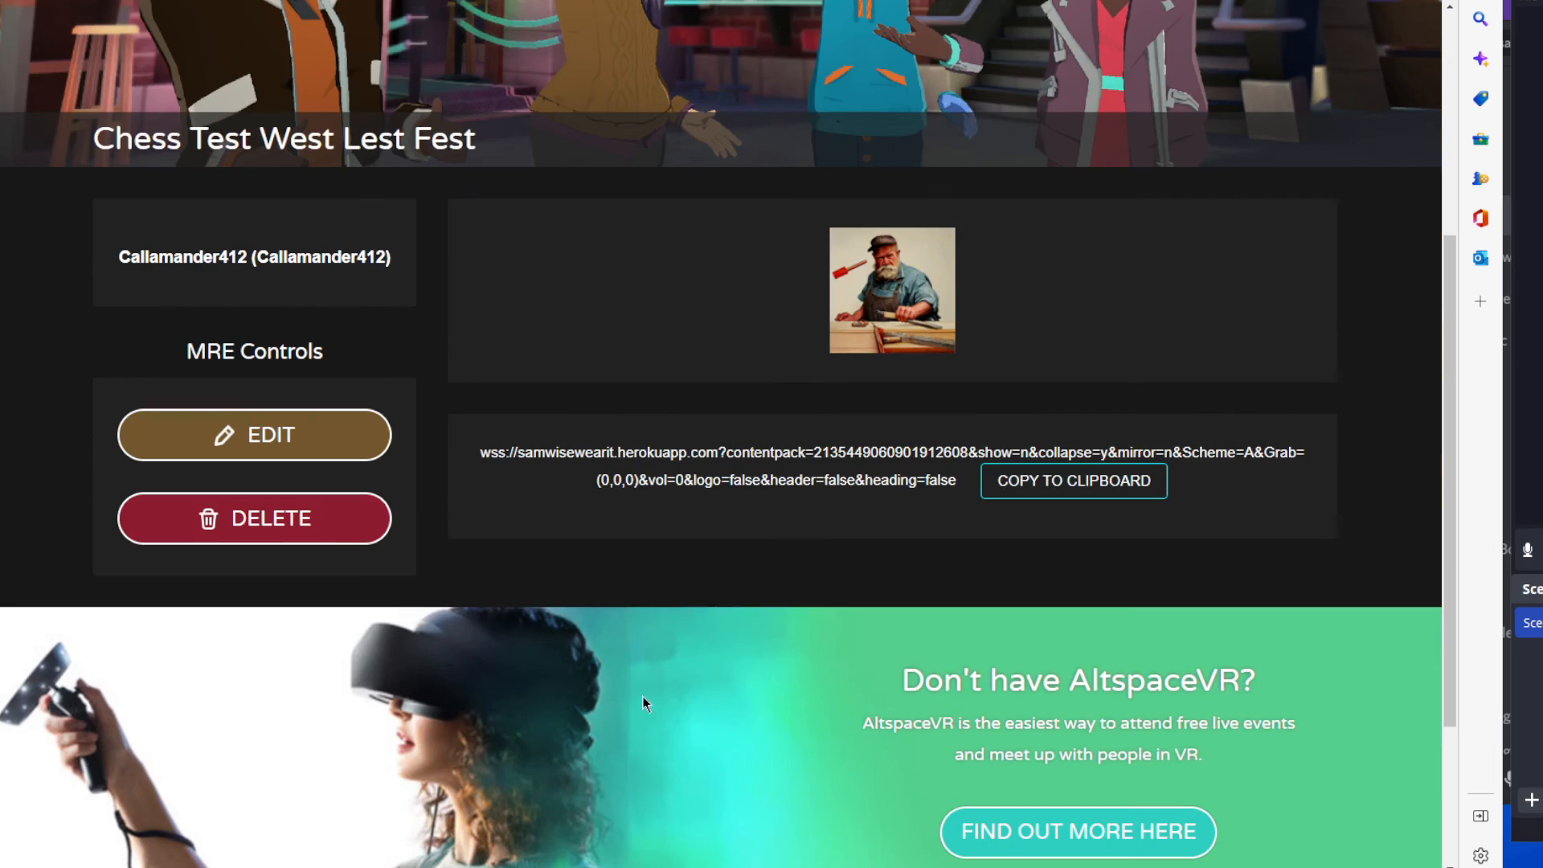
click(336, 512)
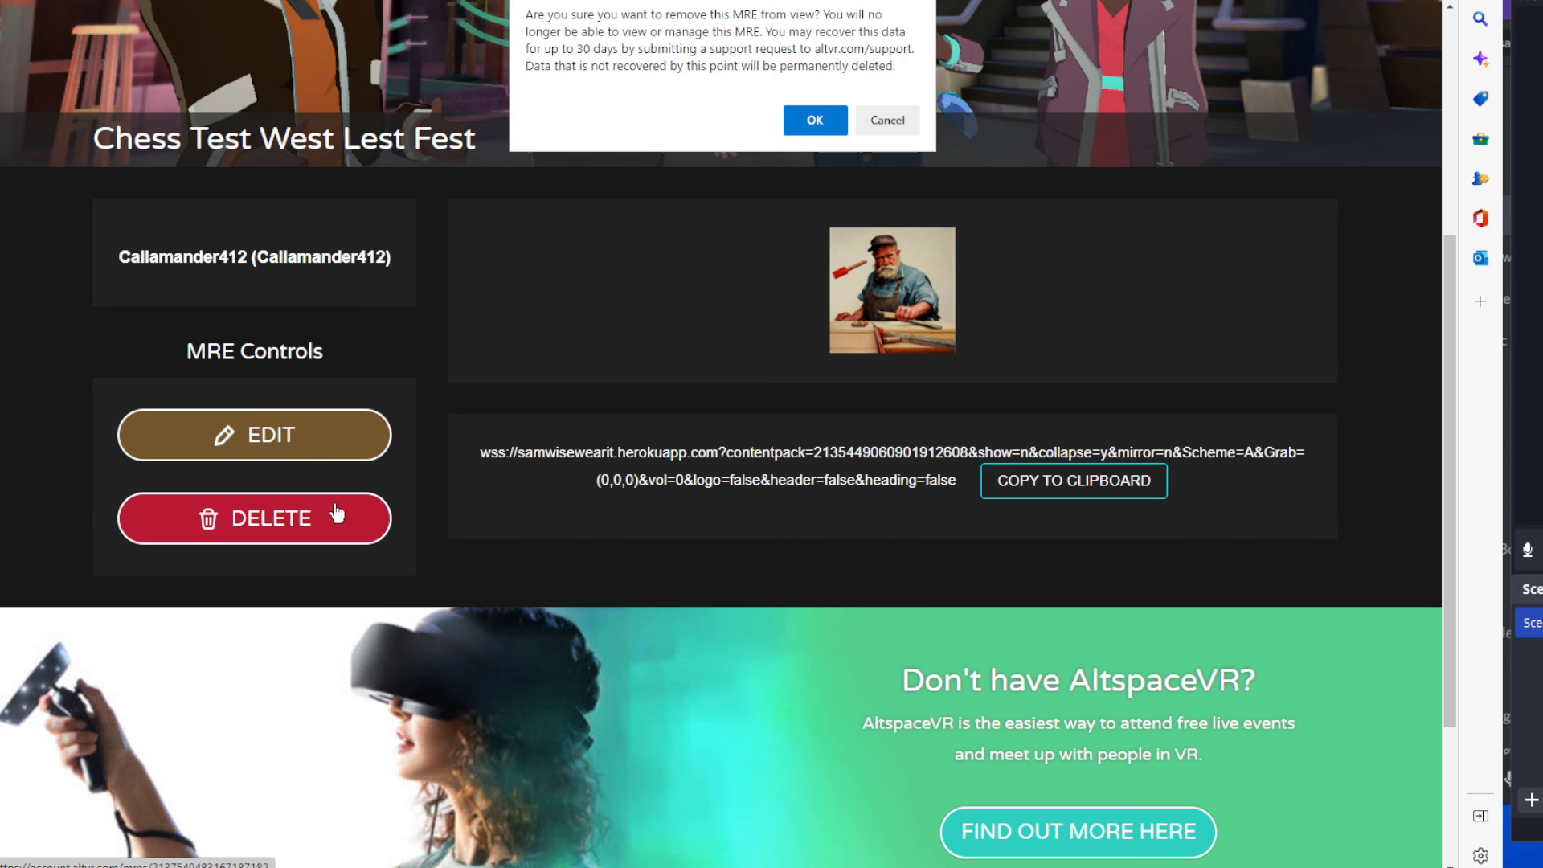
click(813, 118)
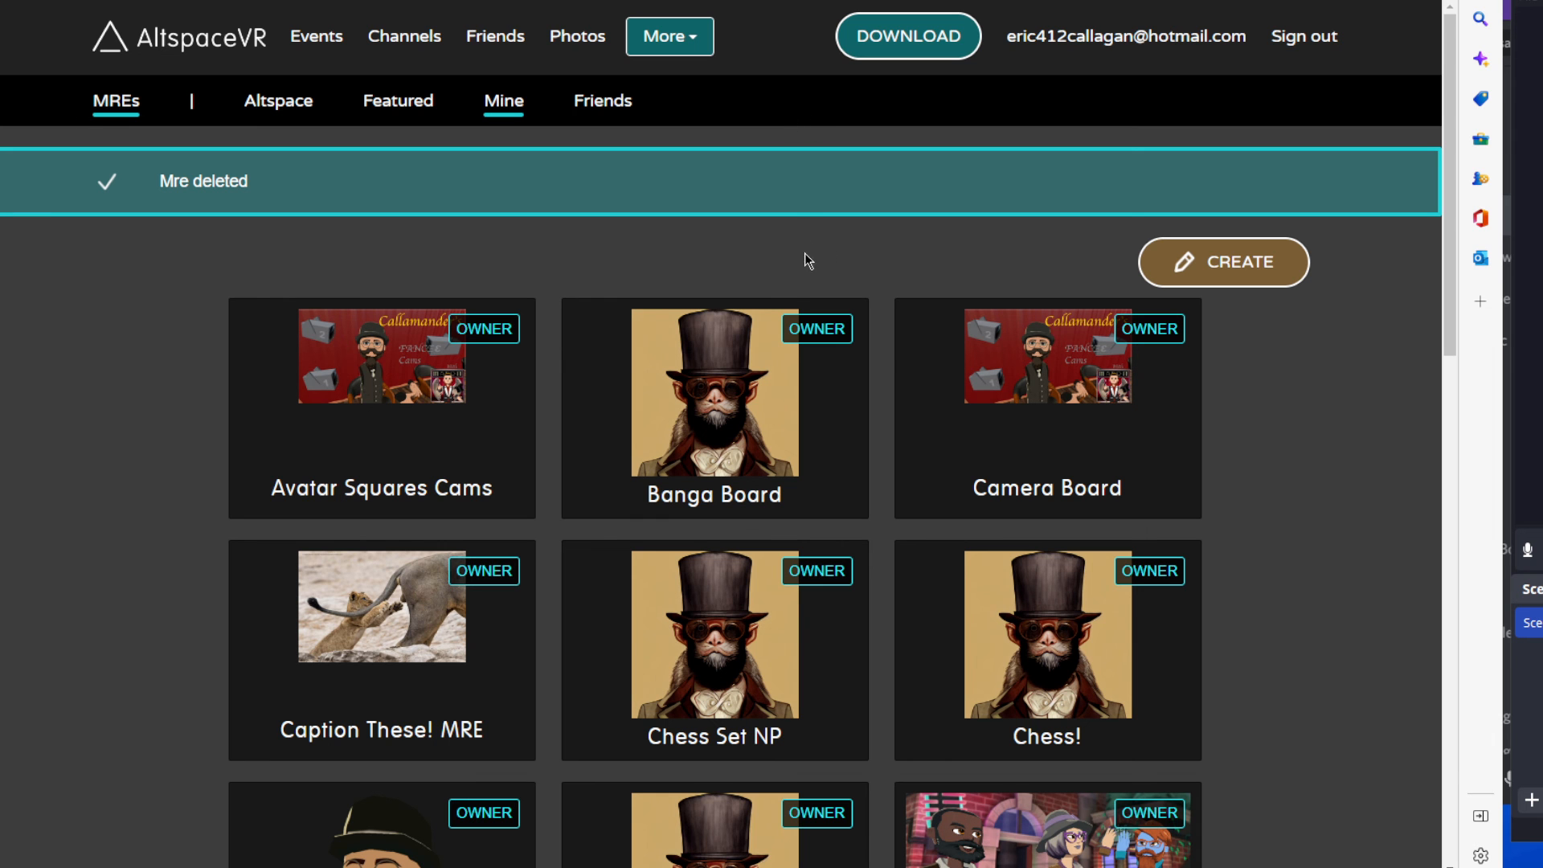
Go to the list of kits and open the Chess Set kit.
scroll(883, 344, down, 3)
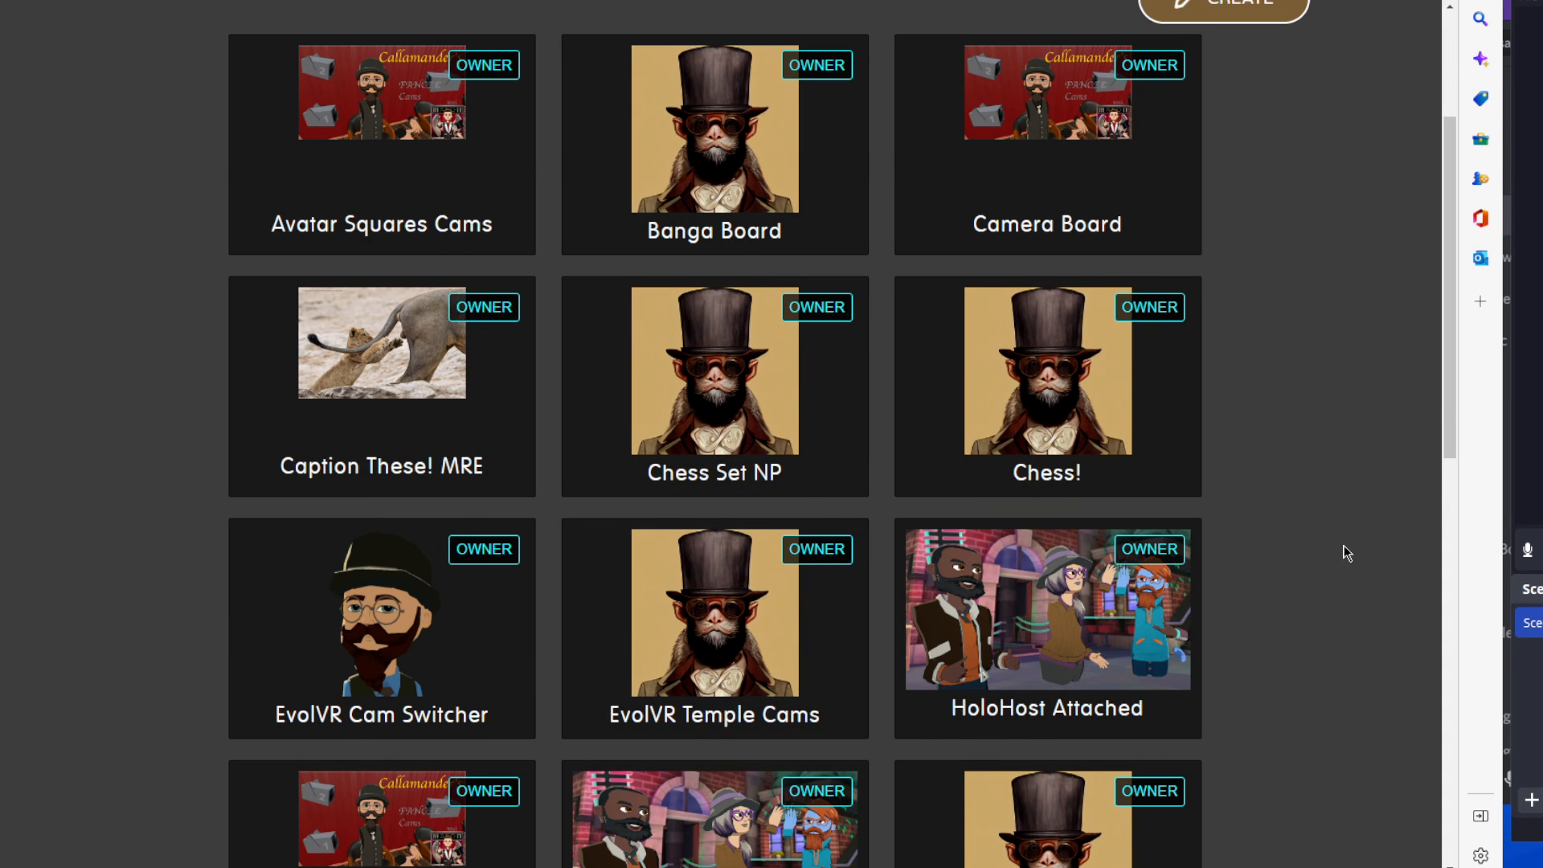
scroll(1344, 552, up, 2)
scroll(1347, 552, up, 2)
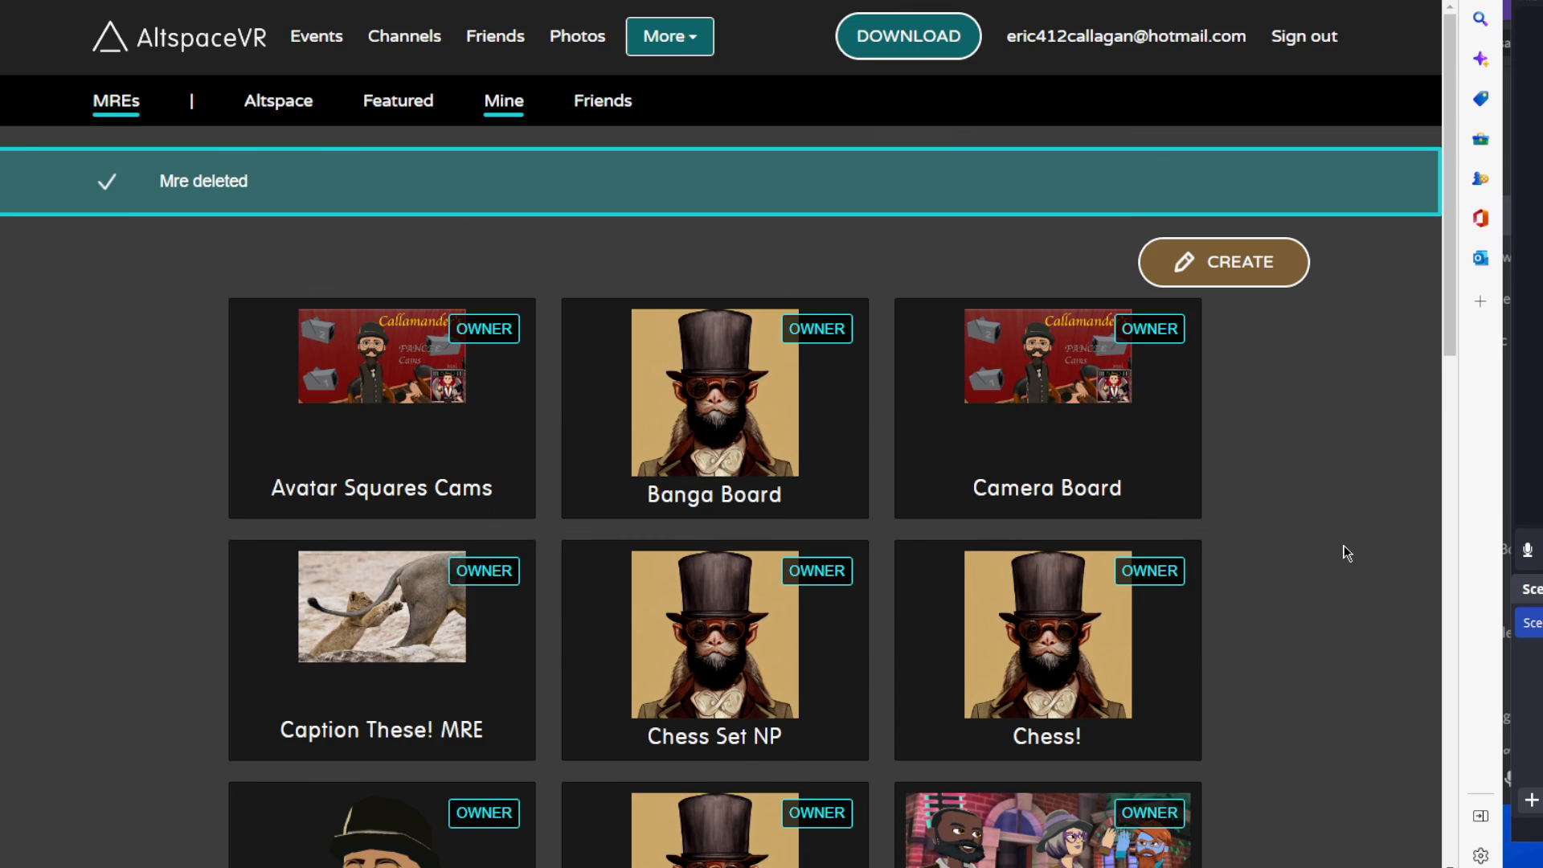
click(669, 36)
click(679, 296)
scroll(448, 457, down, 3)
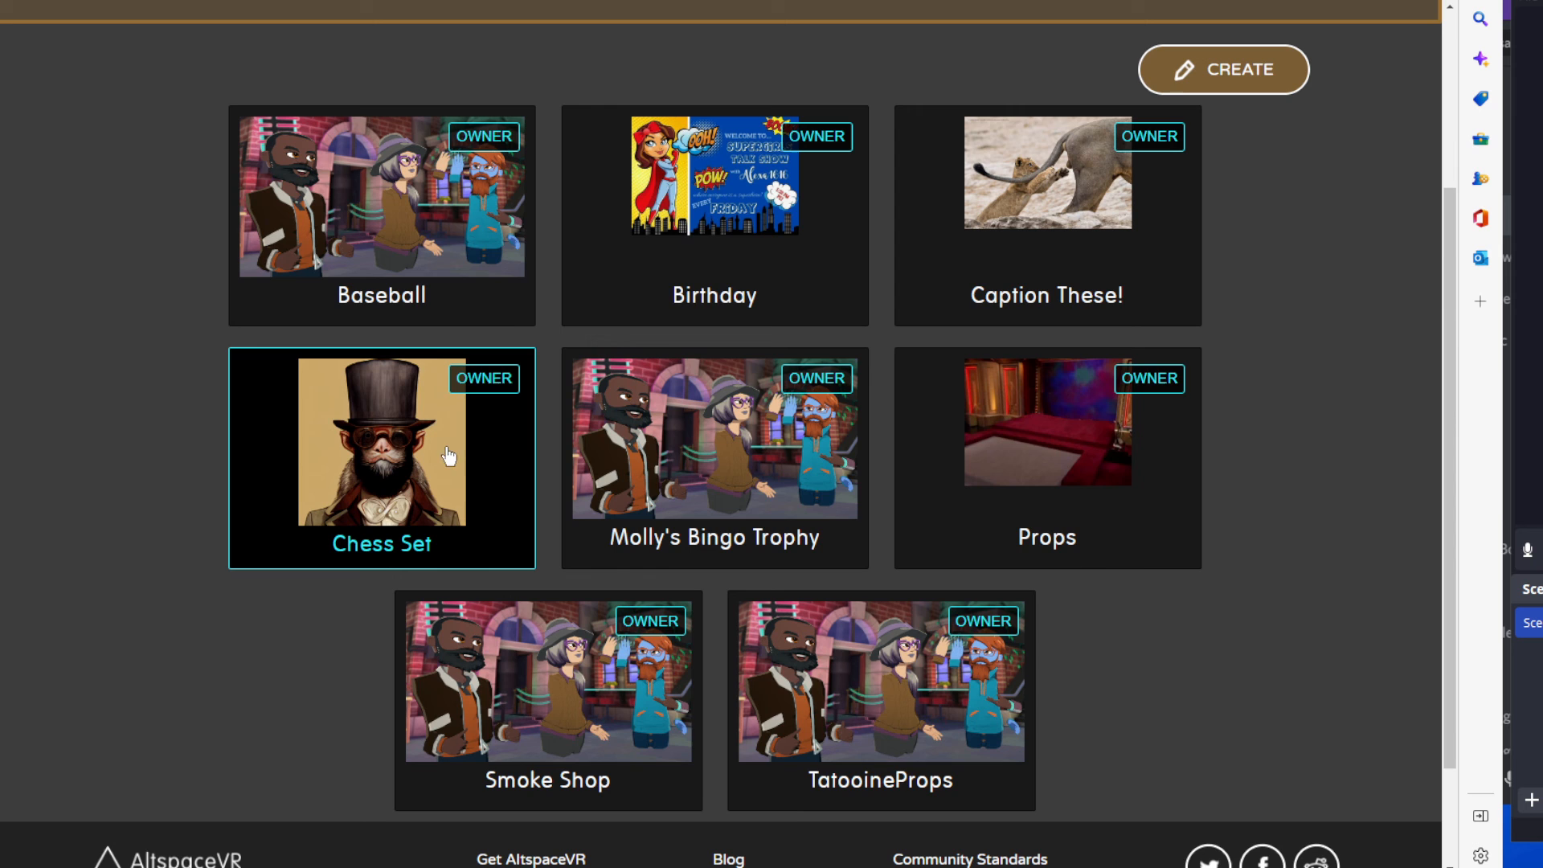
click(345, 440)
Find the Chess Board artifact in the Chess Set kit and highlight its name and ID.
scroll(1075, 507, down, 10)
scroll(1097, 487, down, 20)
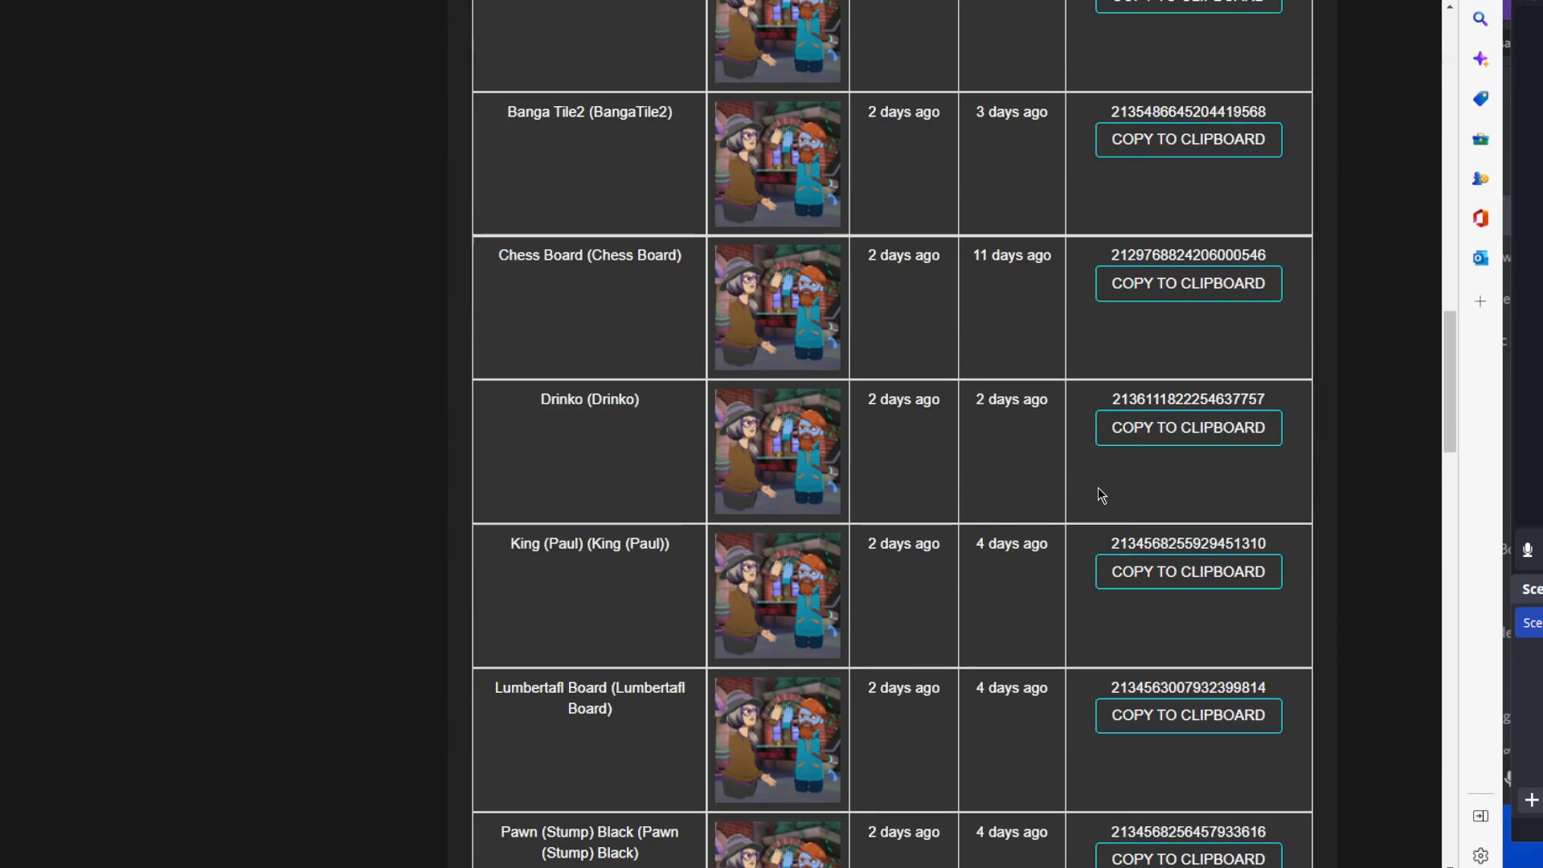
scroll(1045, 472, up, 13)
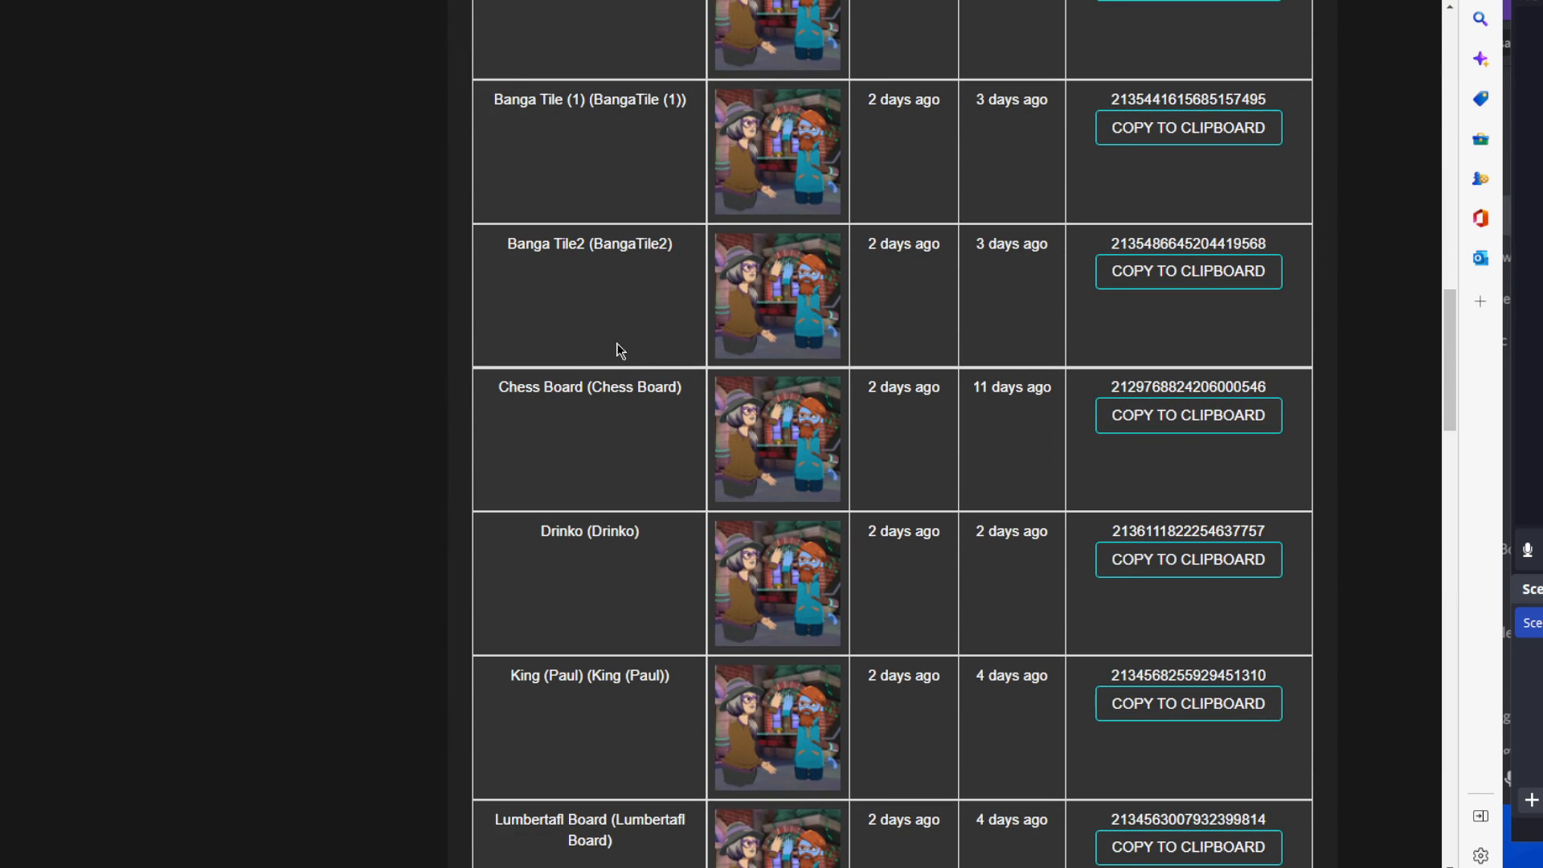
drag(527, 387, 678, 389)
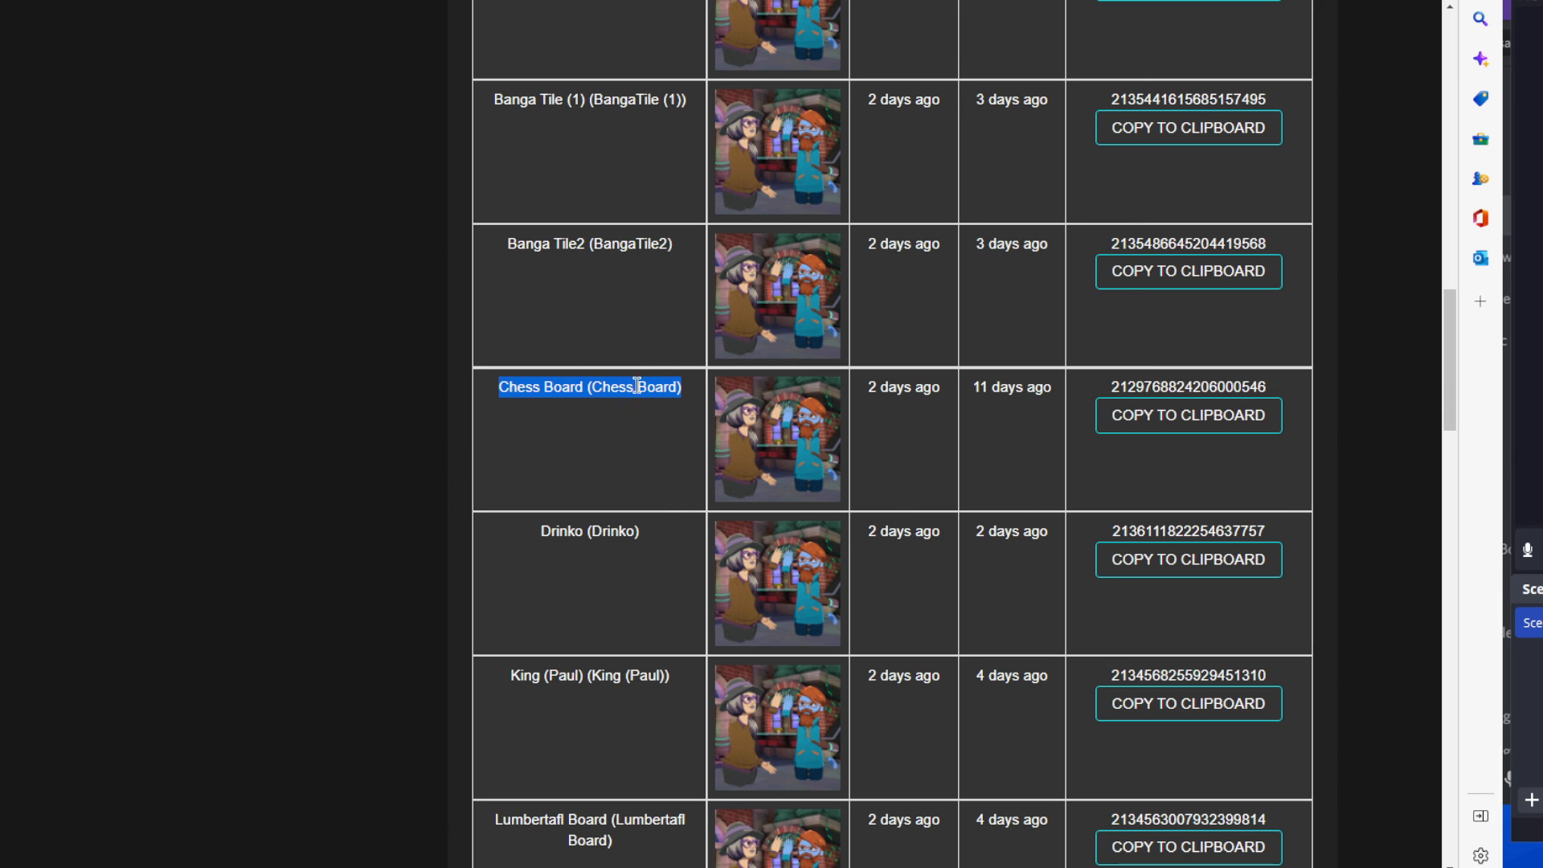
drag(1277, 393, 1114, 391)
scroll(1034, 407, up, 20)
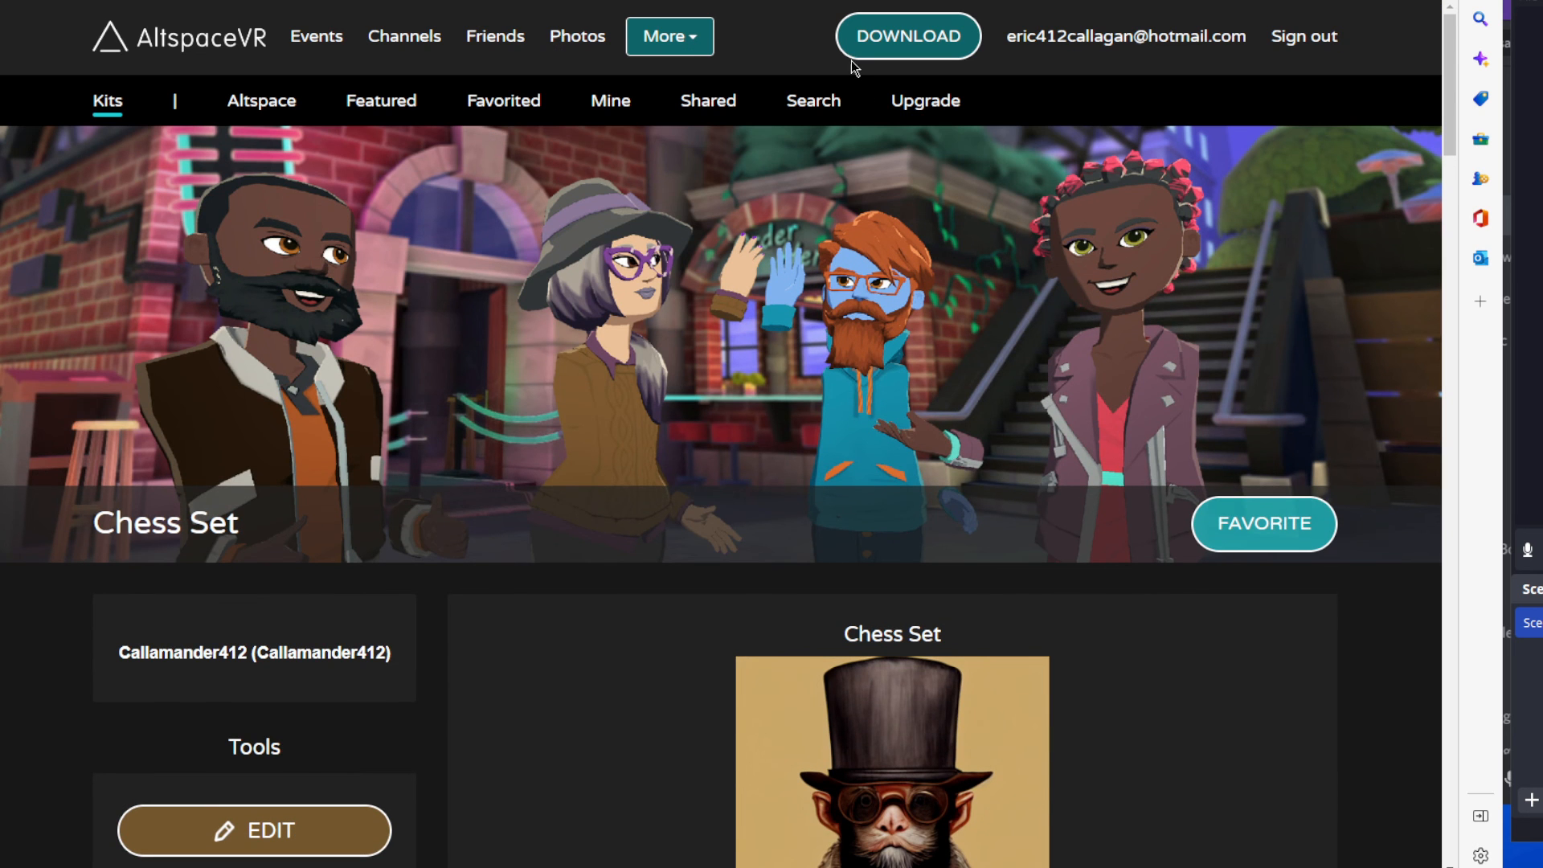
click(670, 42)
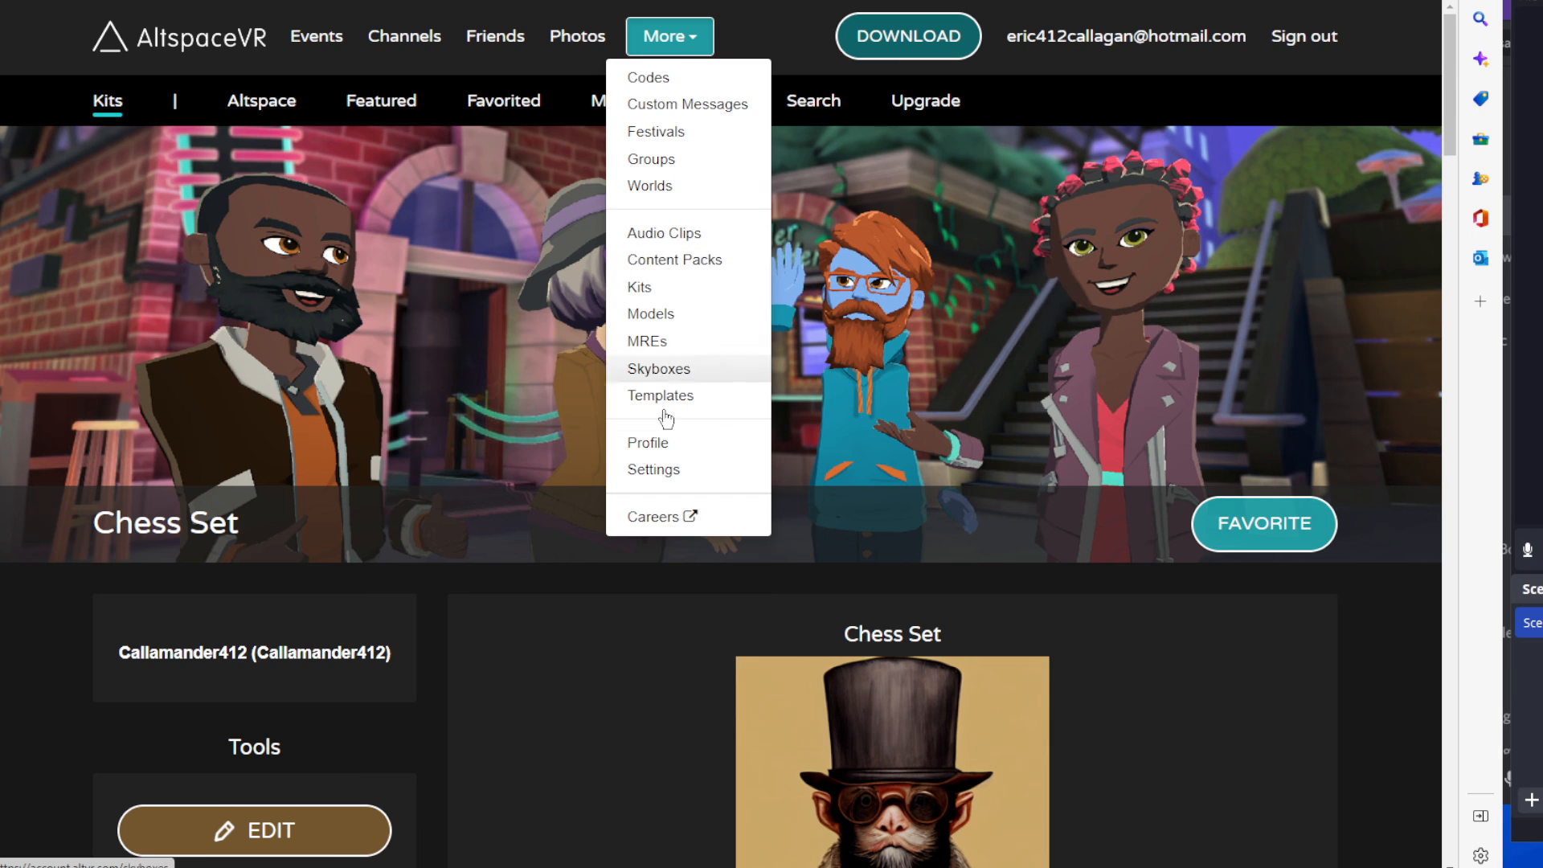
click(624, 658)
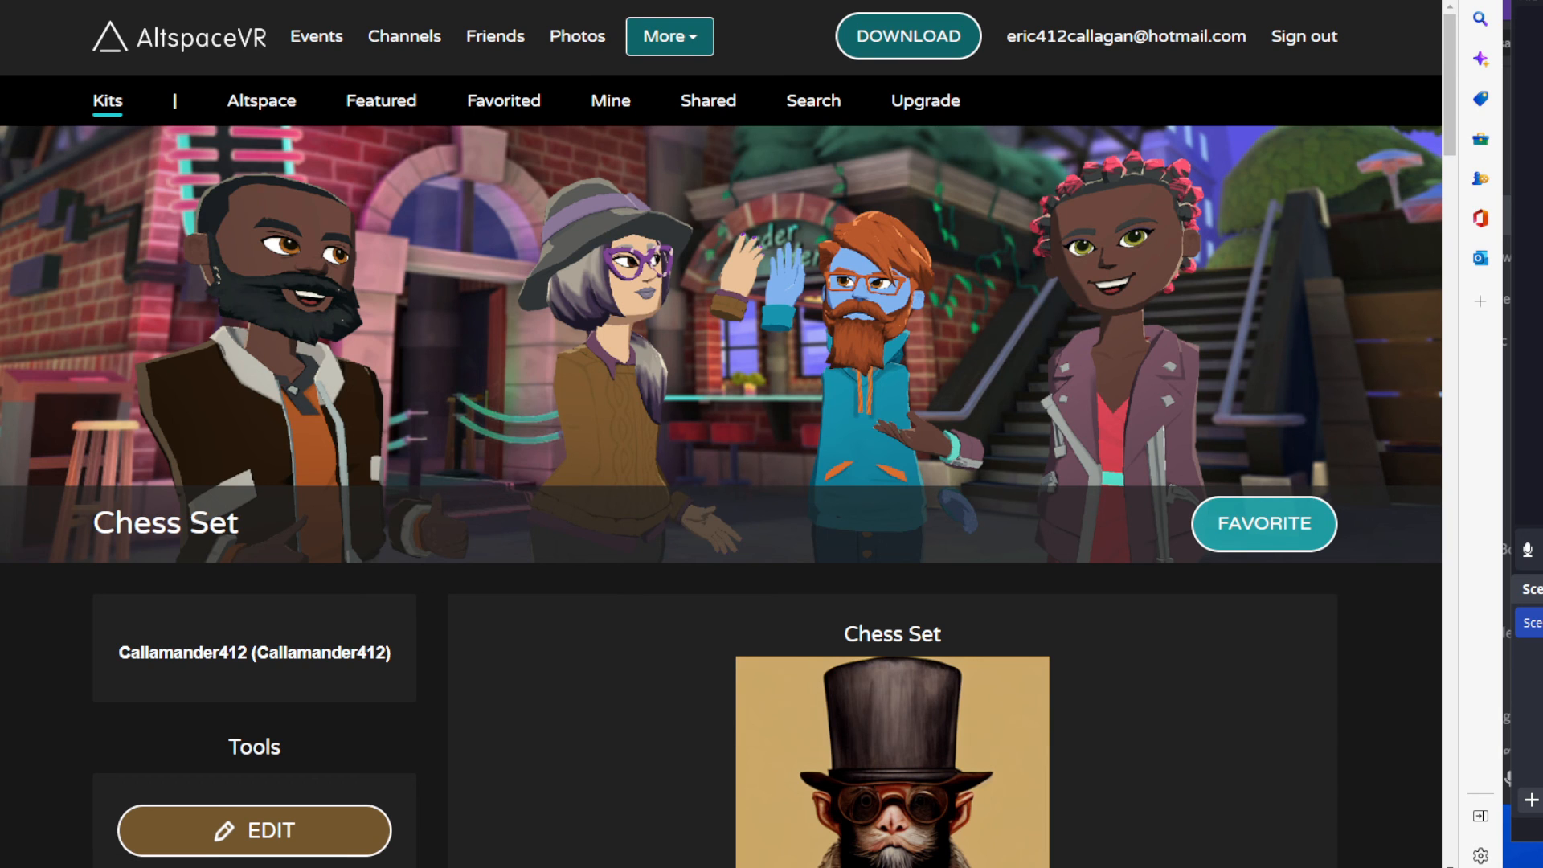